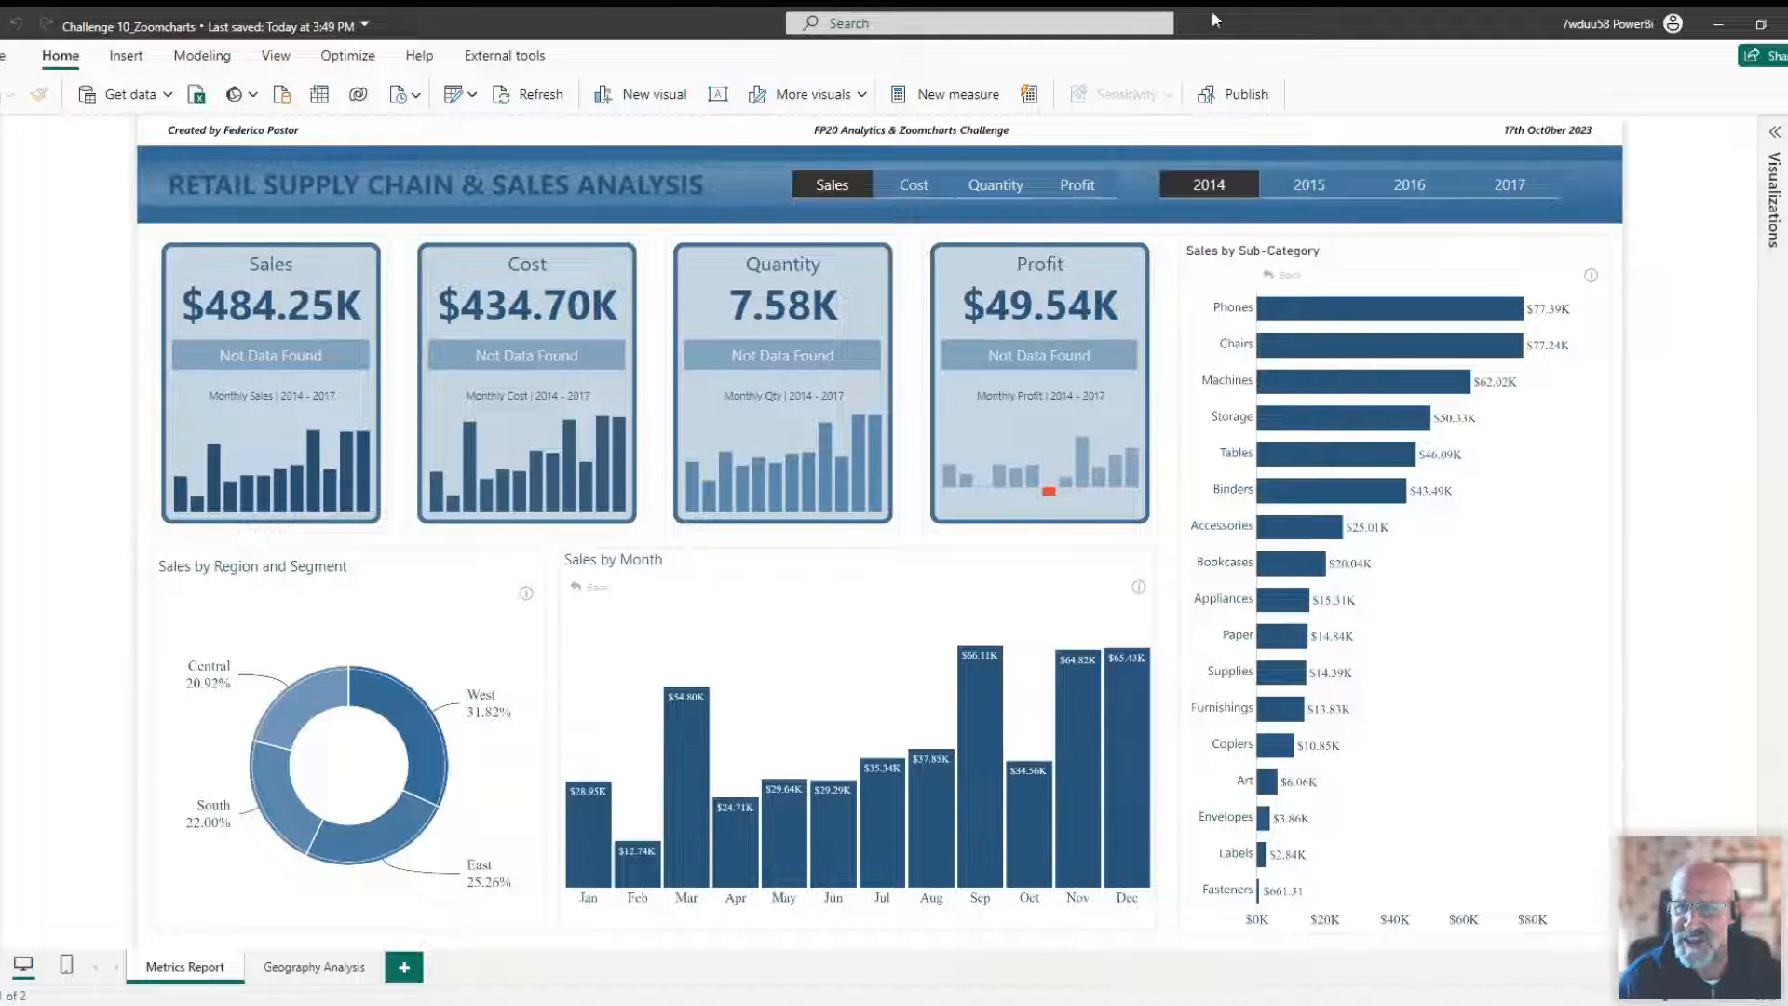
Clear the 2014 year filter on the report's year slicer.
click(1209, 184)
click(831, 185)
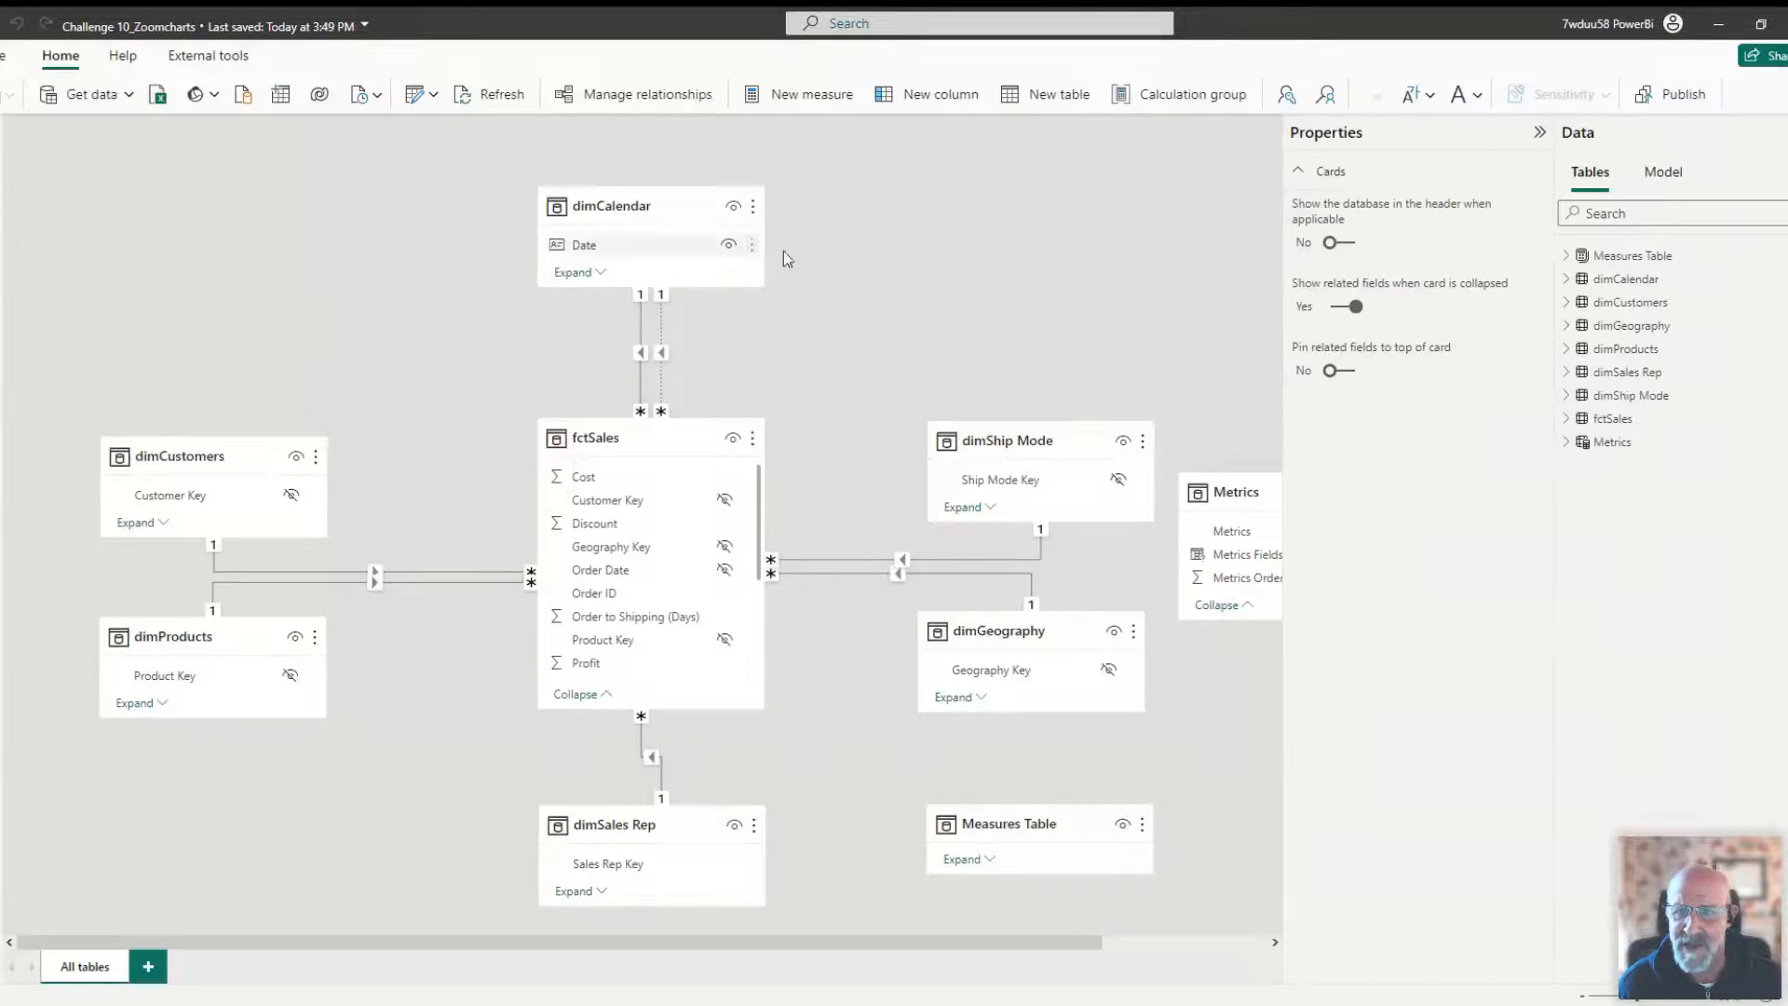
Collapse the side panes in model view and inspect the Metrics and fctSales tables in table view.
click(1524, 136)
click(1579, 139)
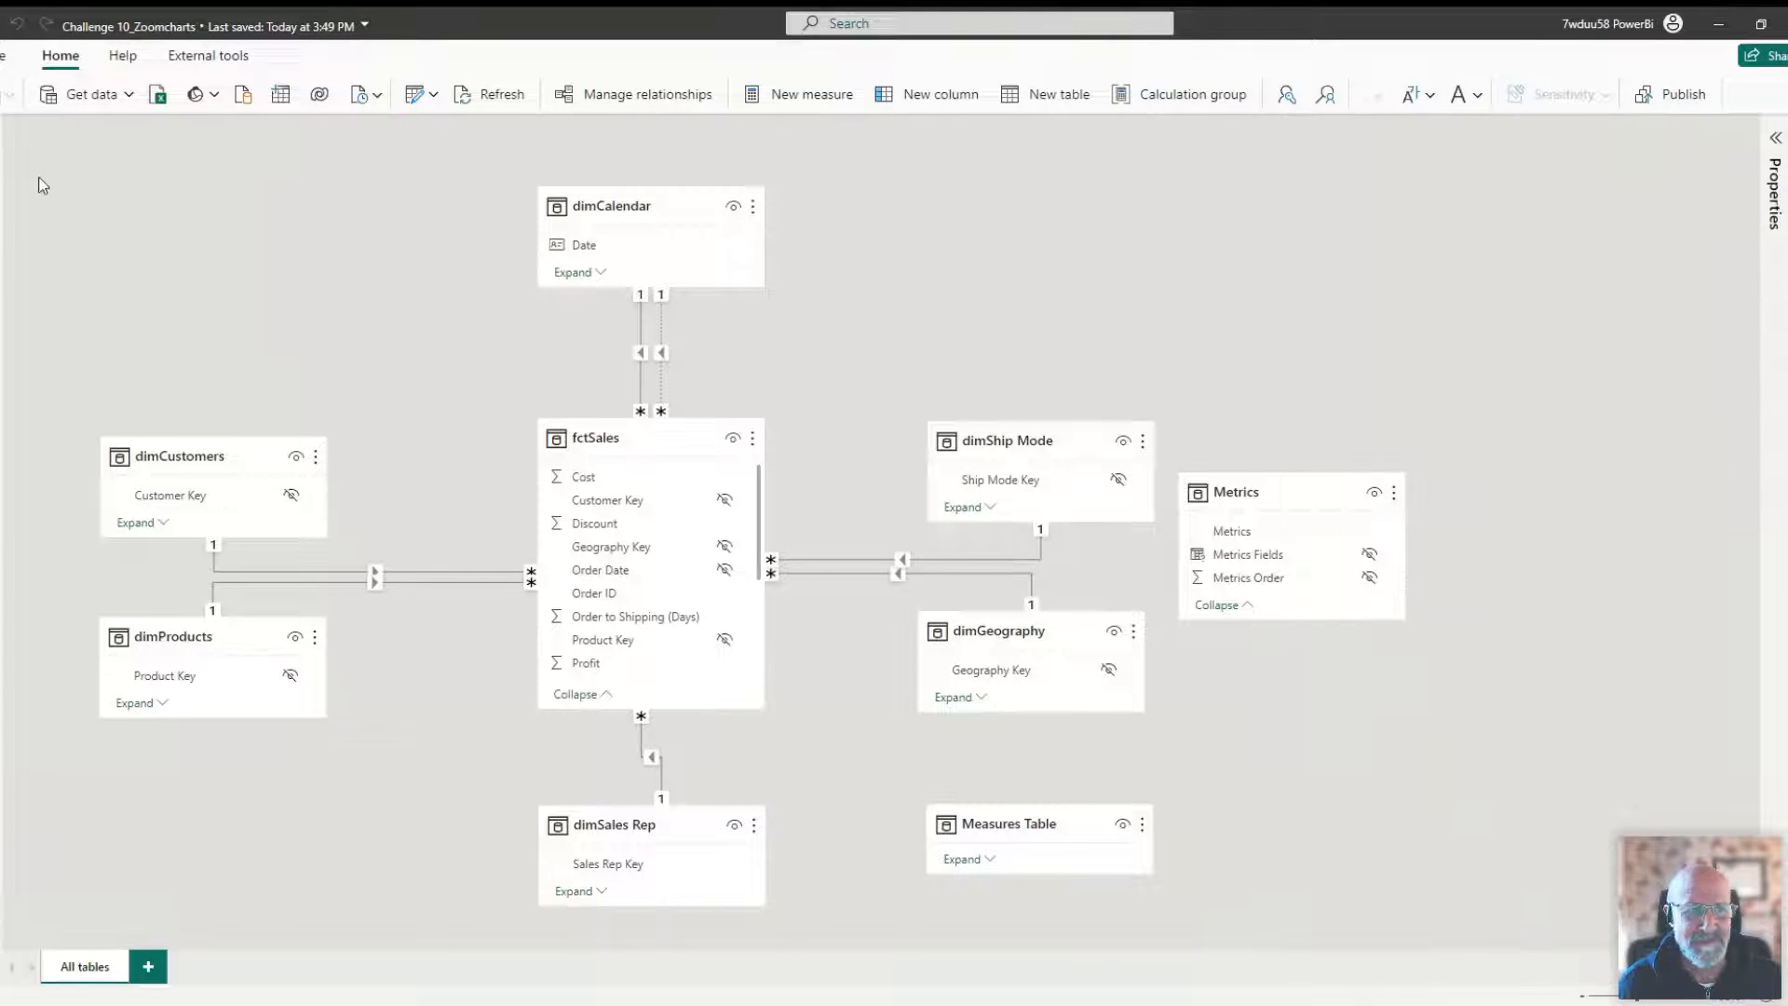
click(1, 172)
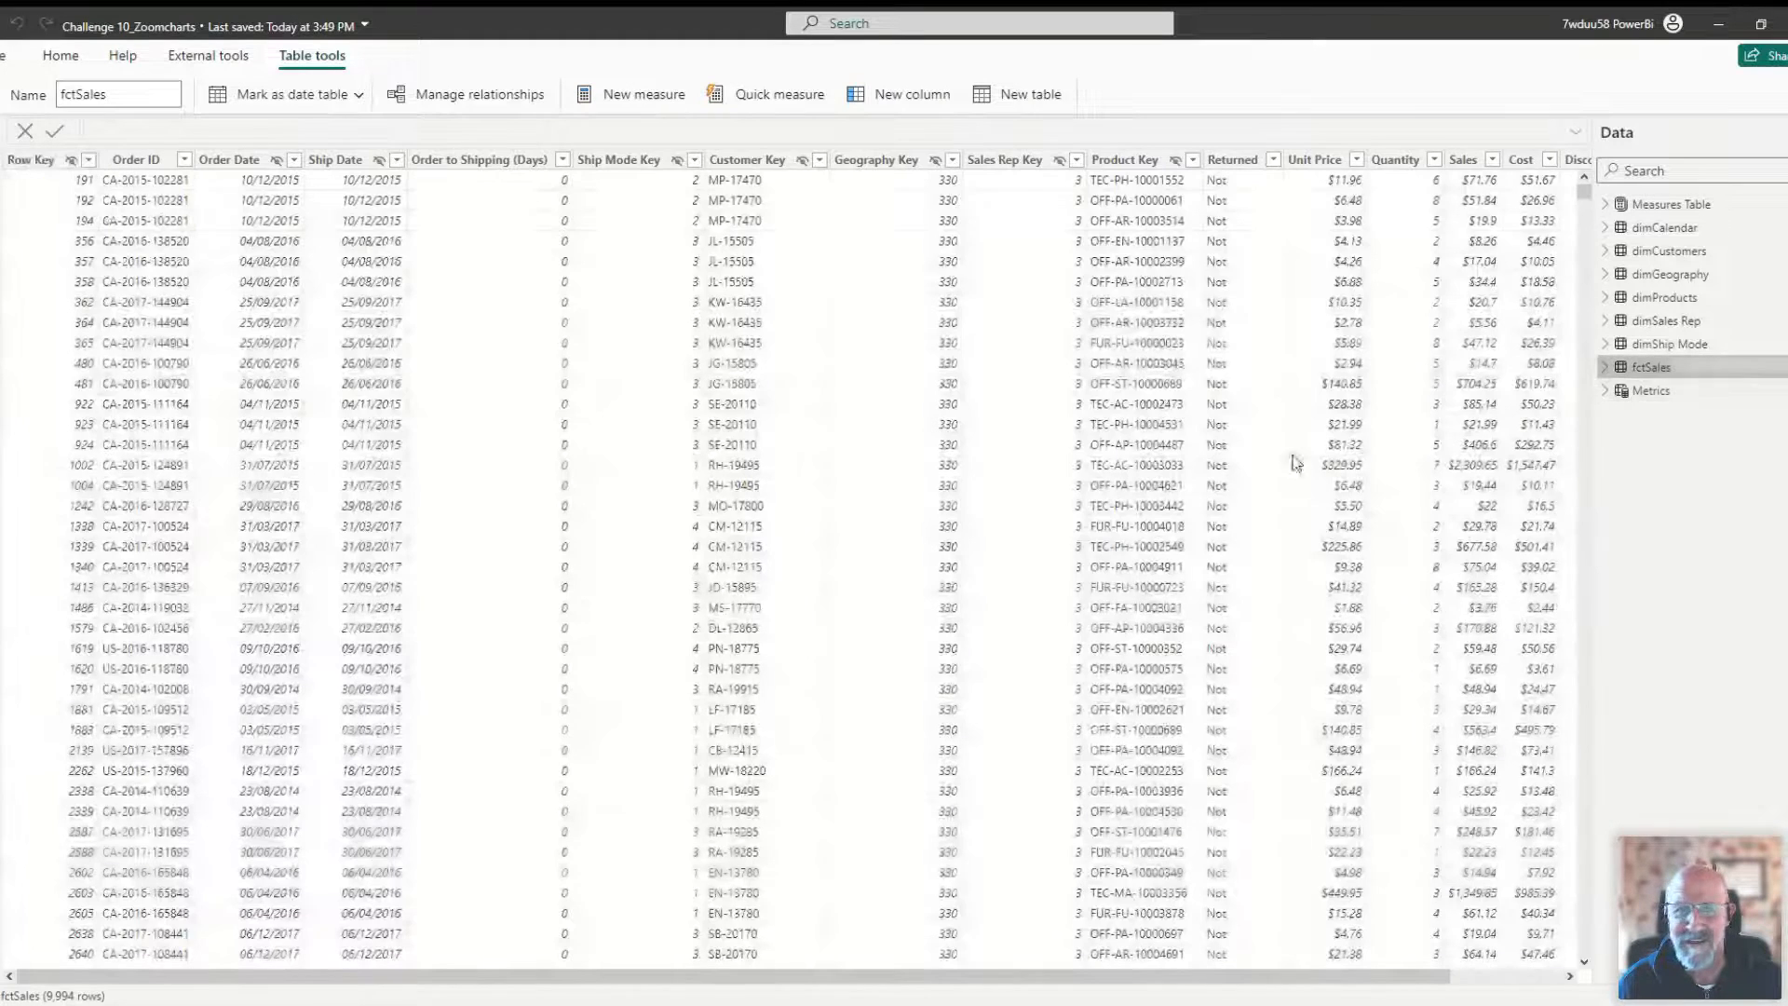
click(1653, 367)
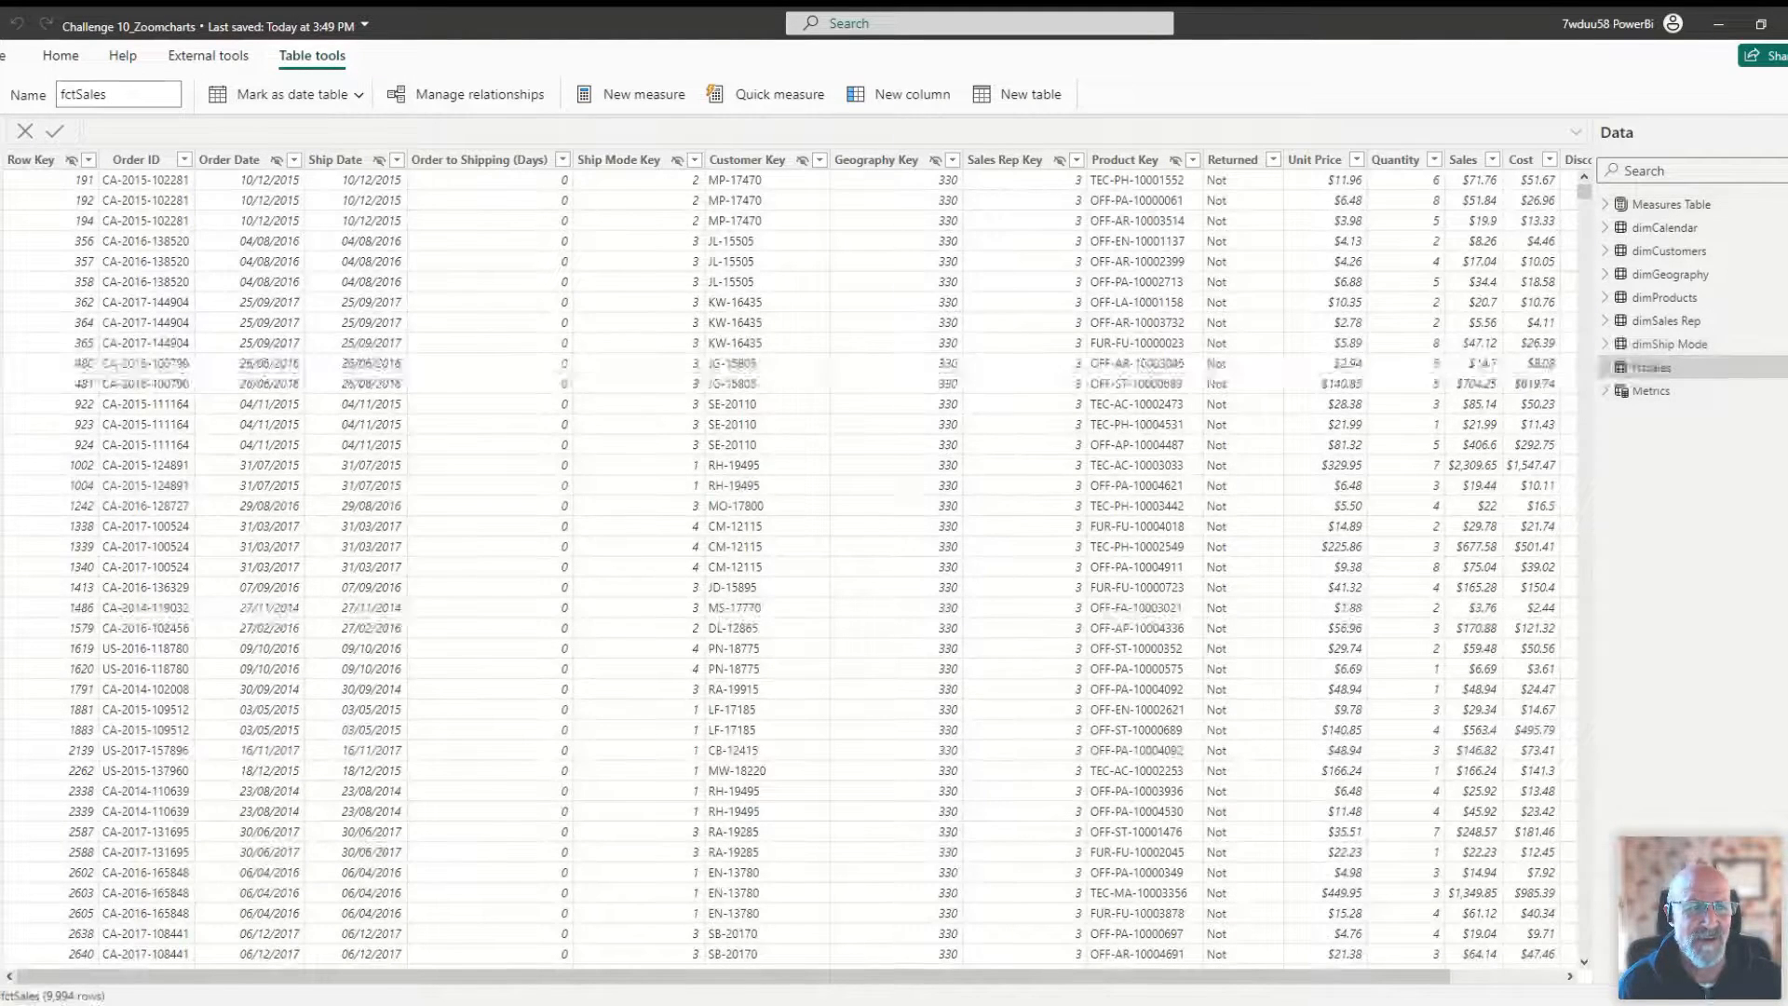
click(3, 179)
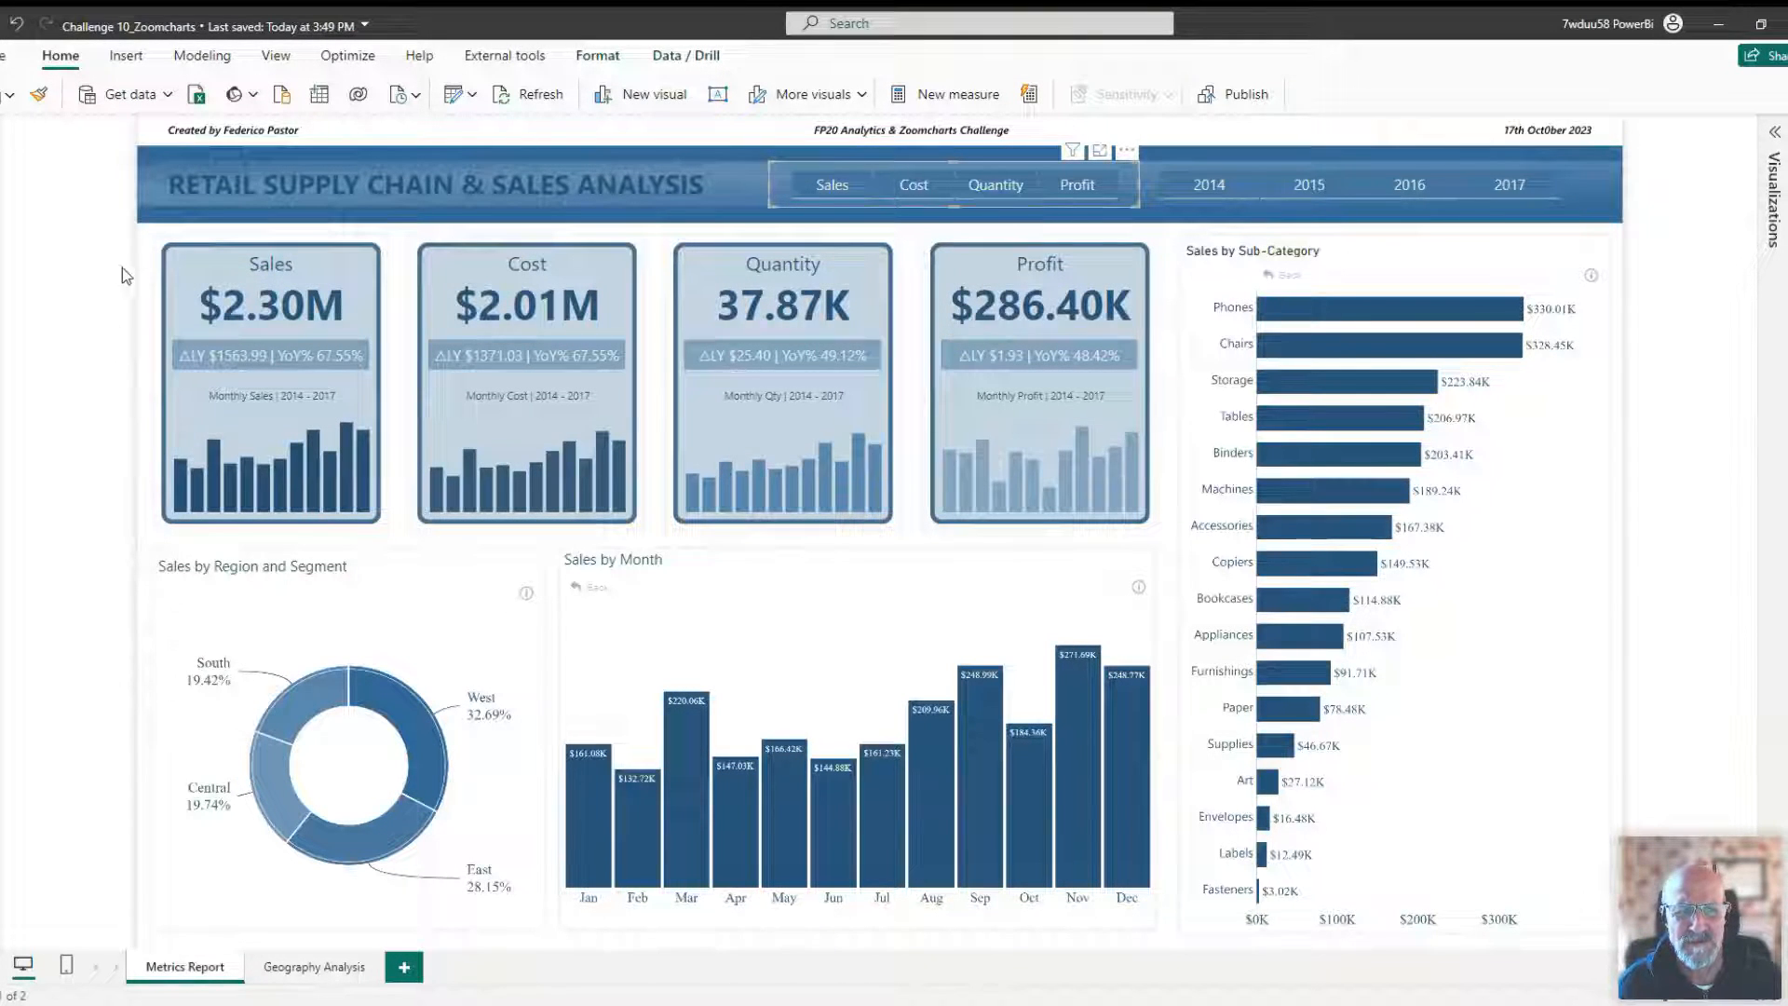
click(142, 287)
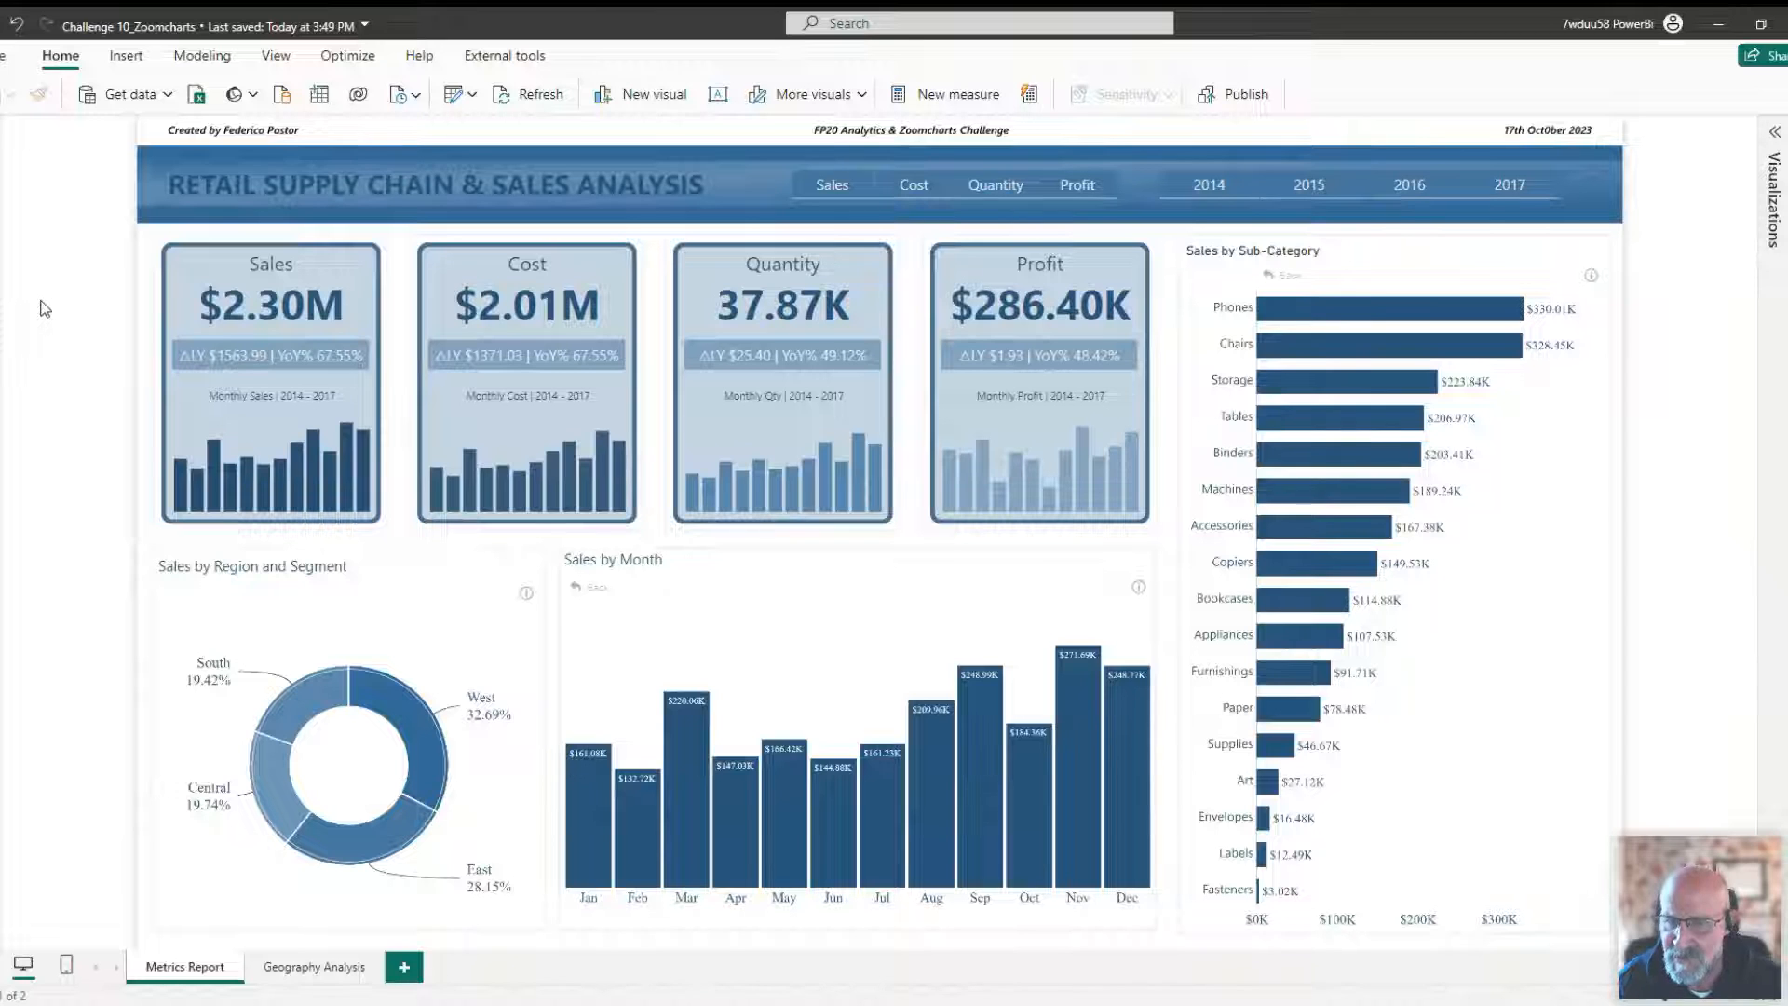
click(157, 244)
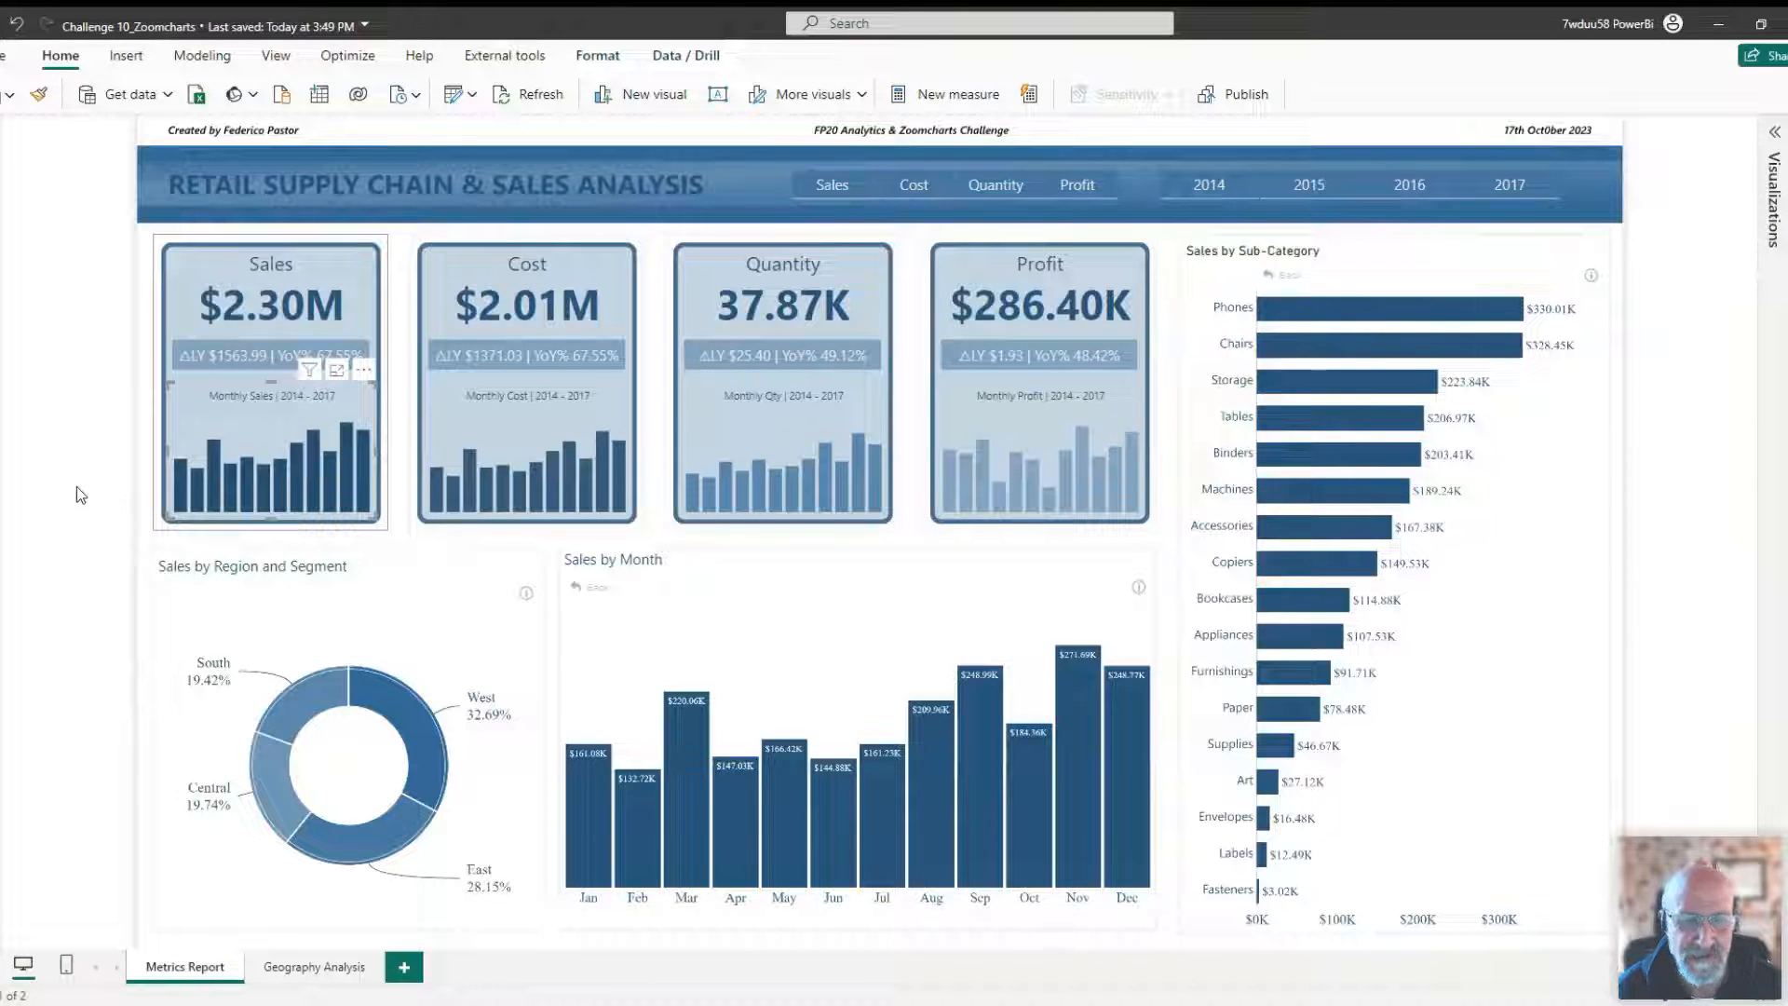
click(145, 423)
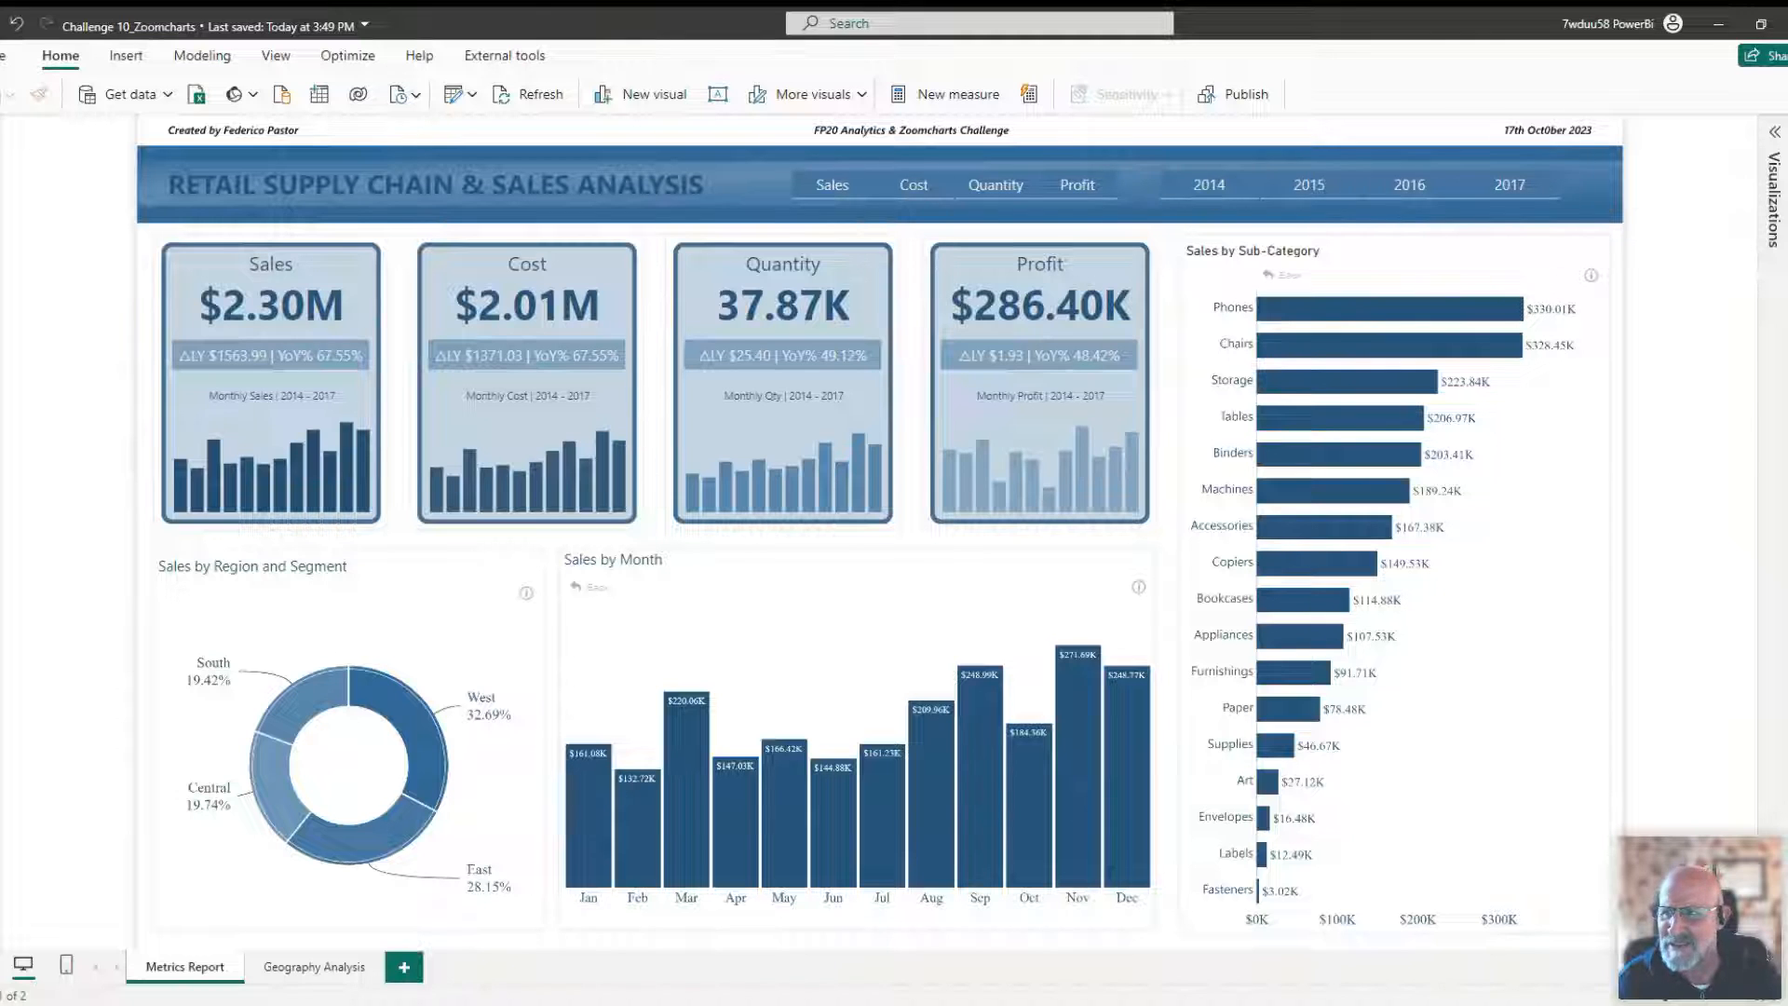
Open the Data pane and browse the Sales, Quantity, Profit and Data Count folders of the Measures Table.
click(1786, 132)
click(1673, 205)
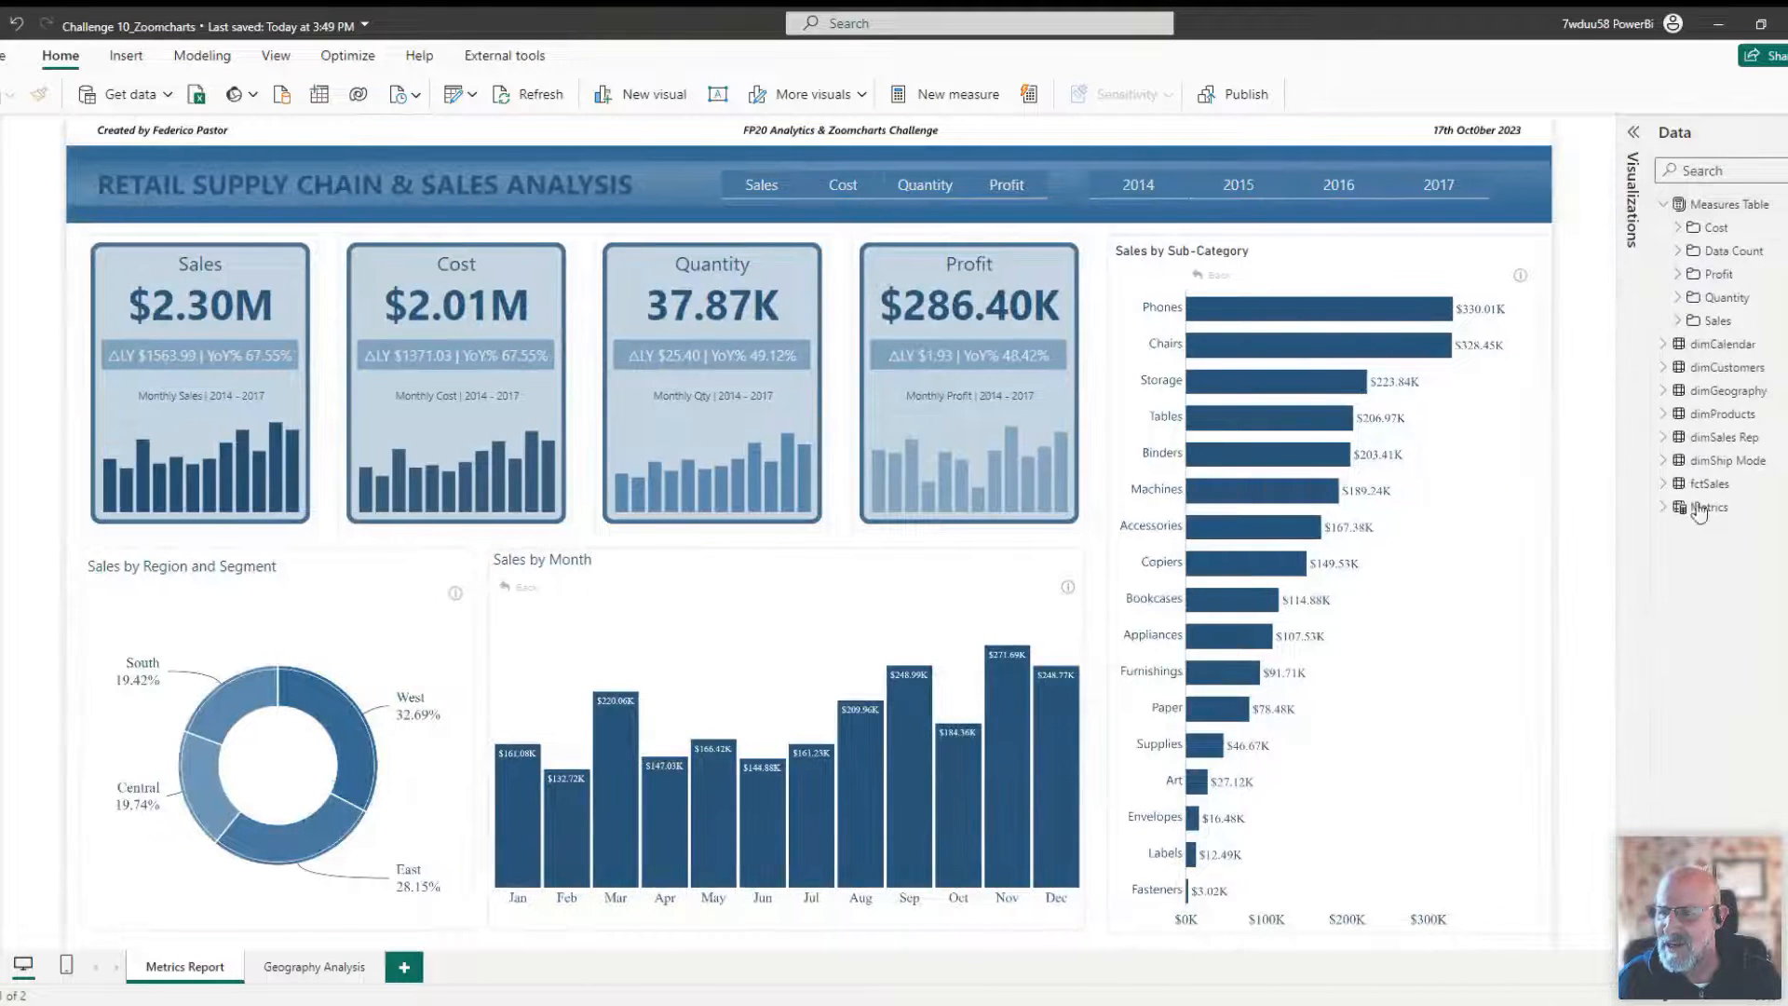
click(1678, 321)
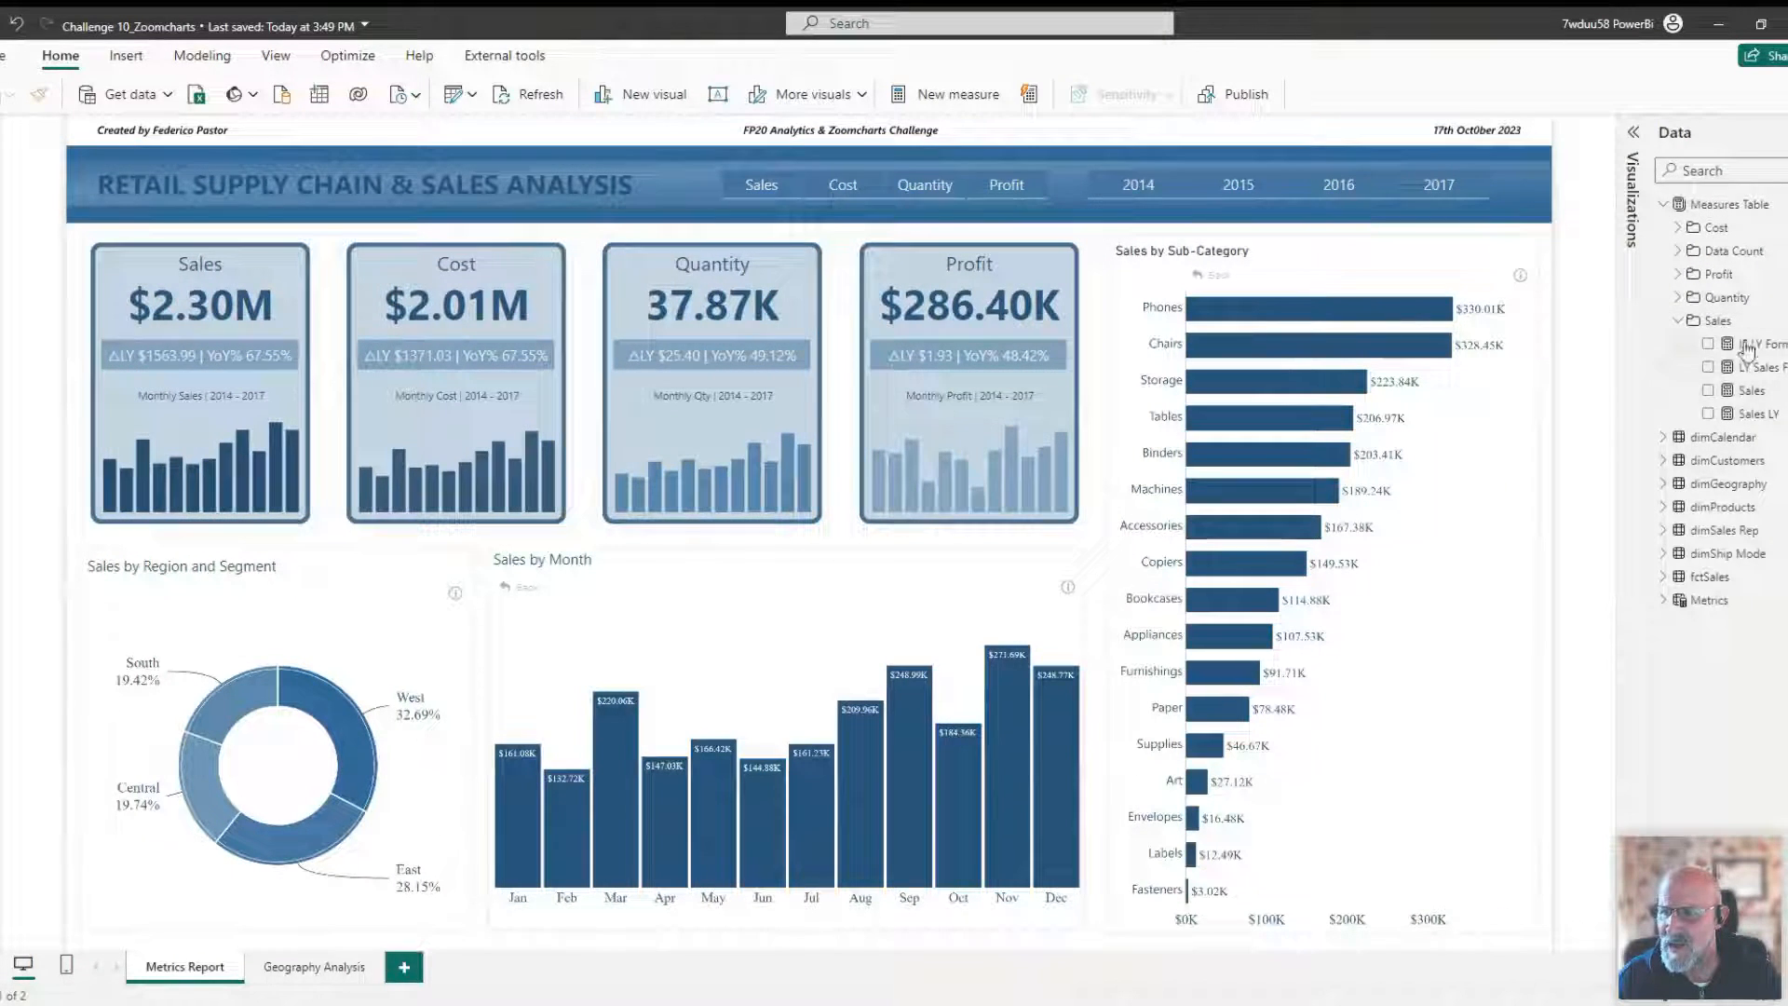
click(1677, 320)
click(1679, 297)
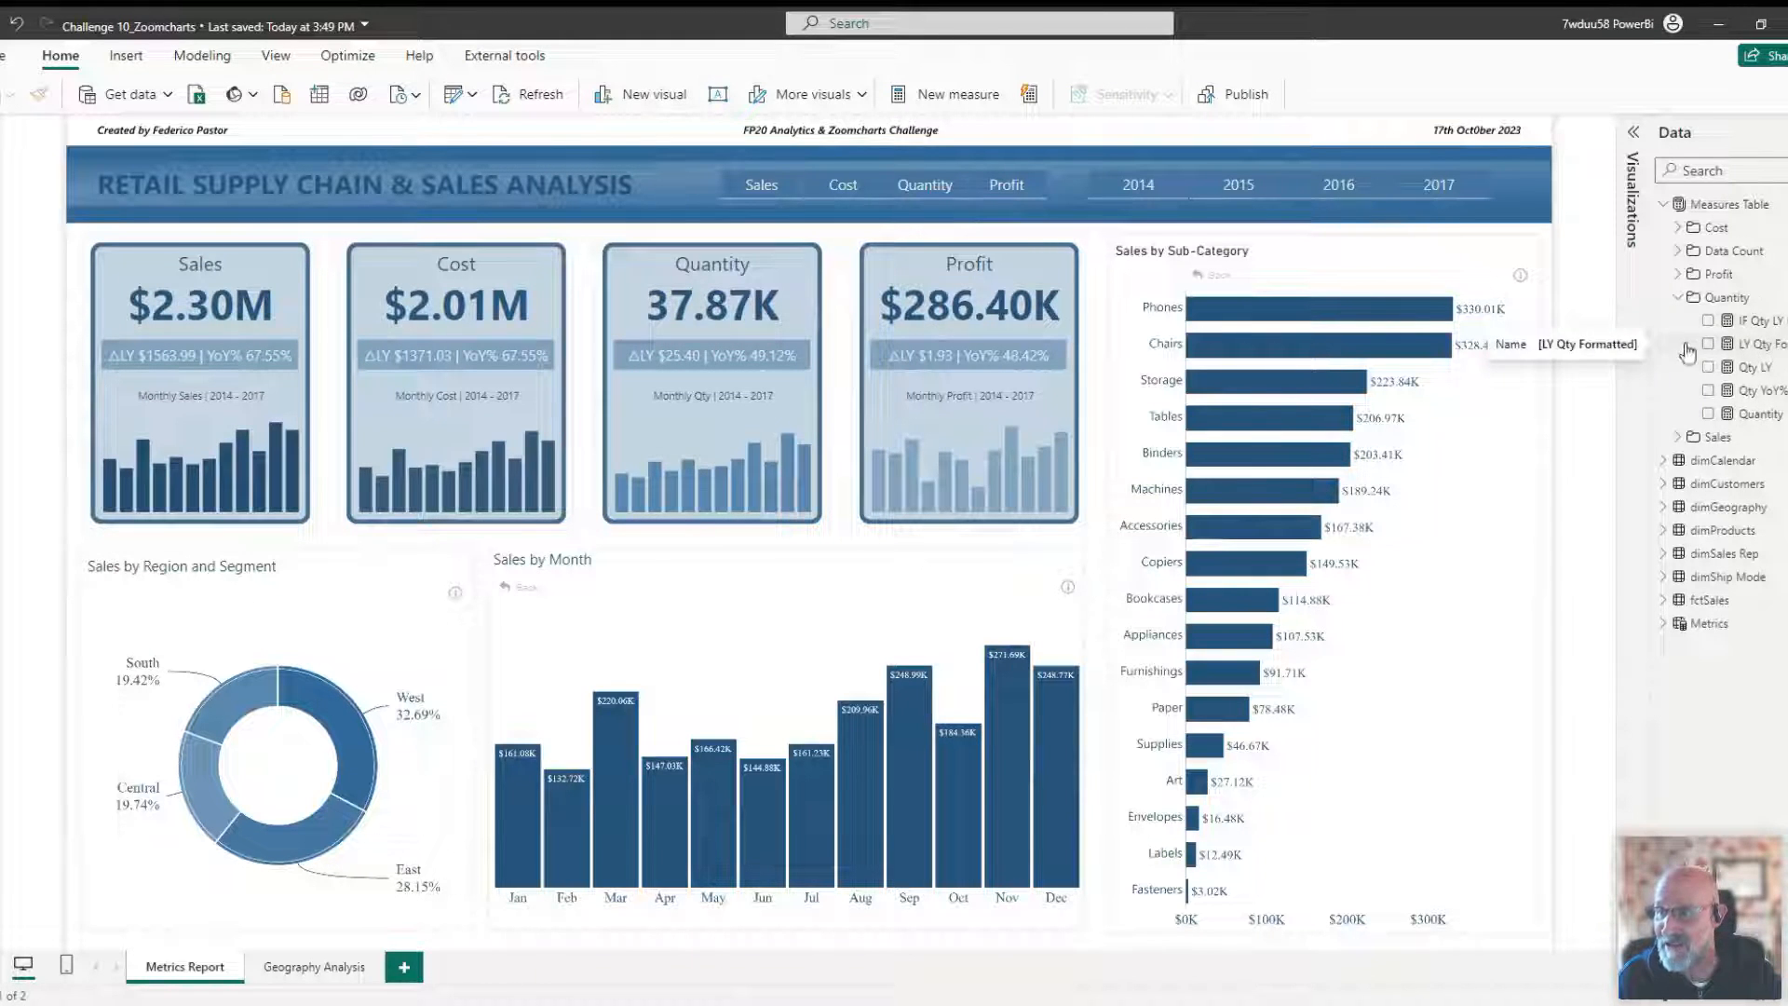
click(1679, 297)
click(1679, 274)
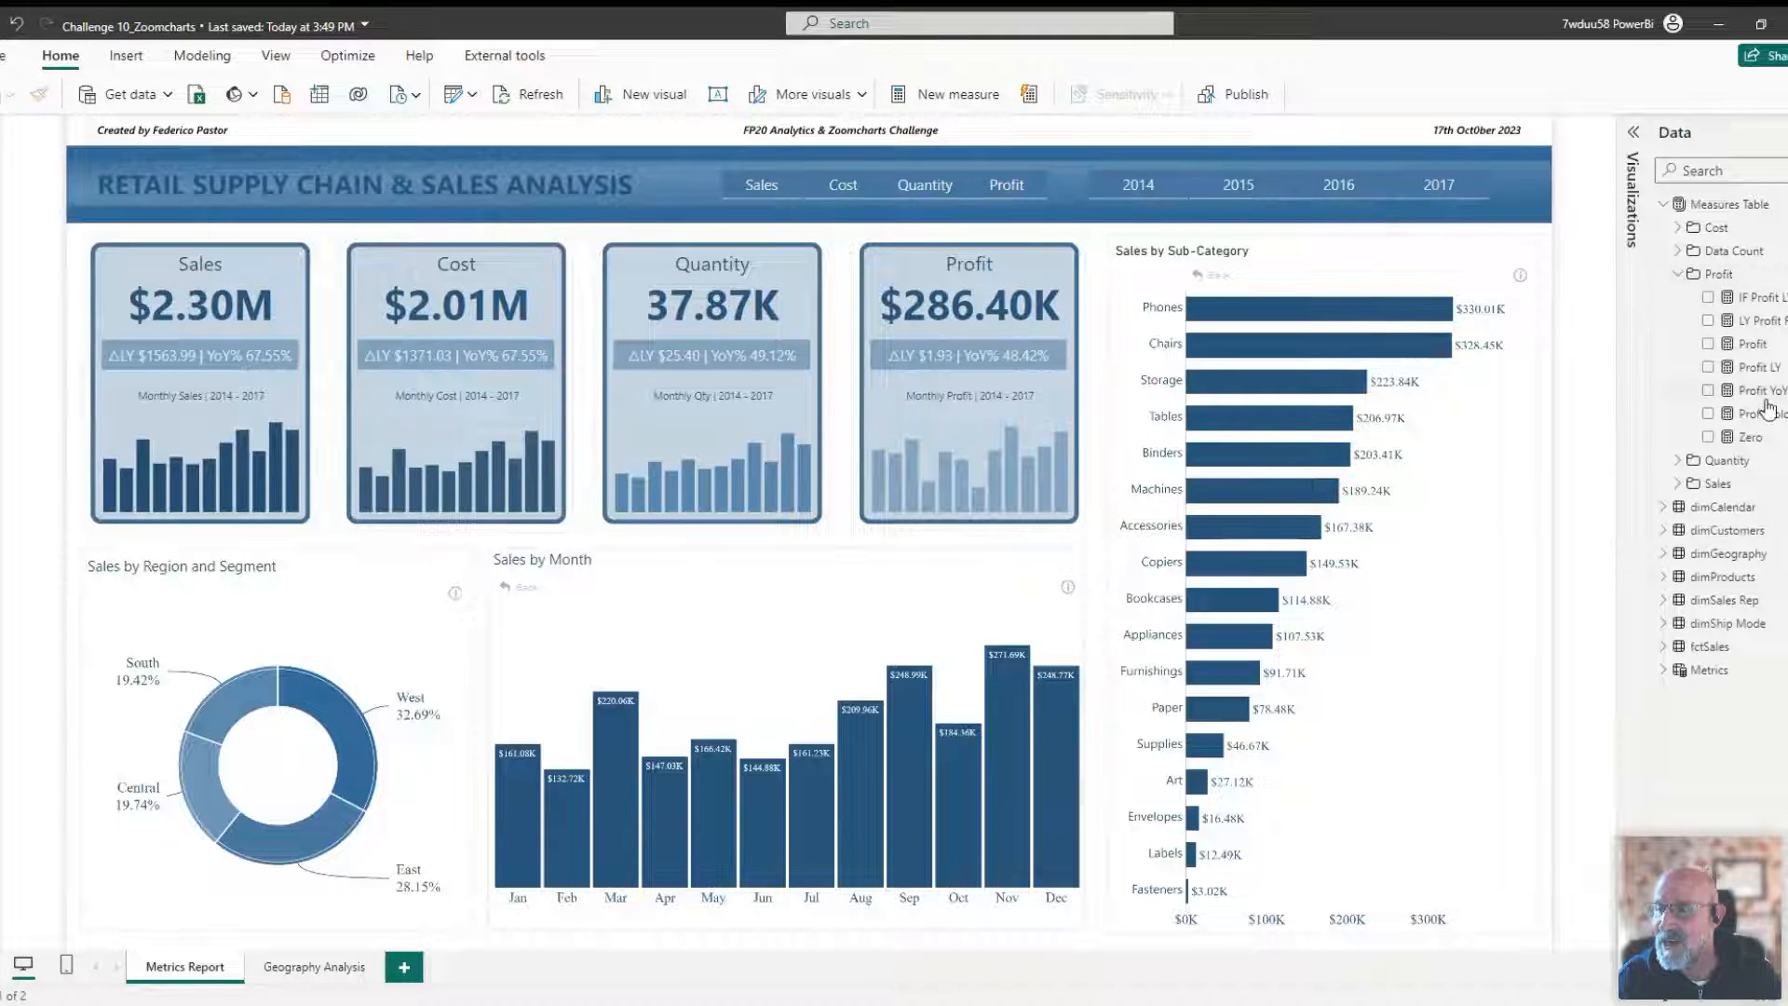
click(1679, 274)
click(1677, 251)
click(1677, 251)
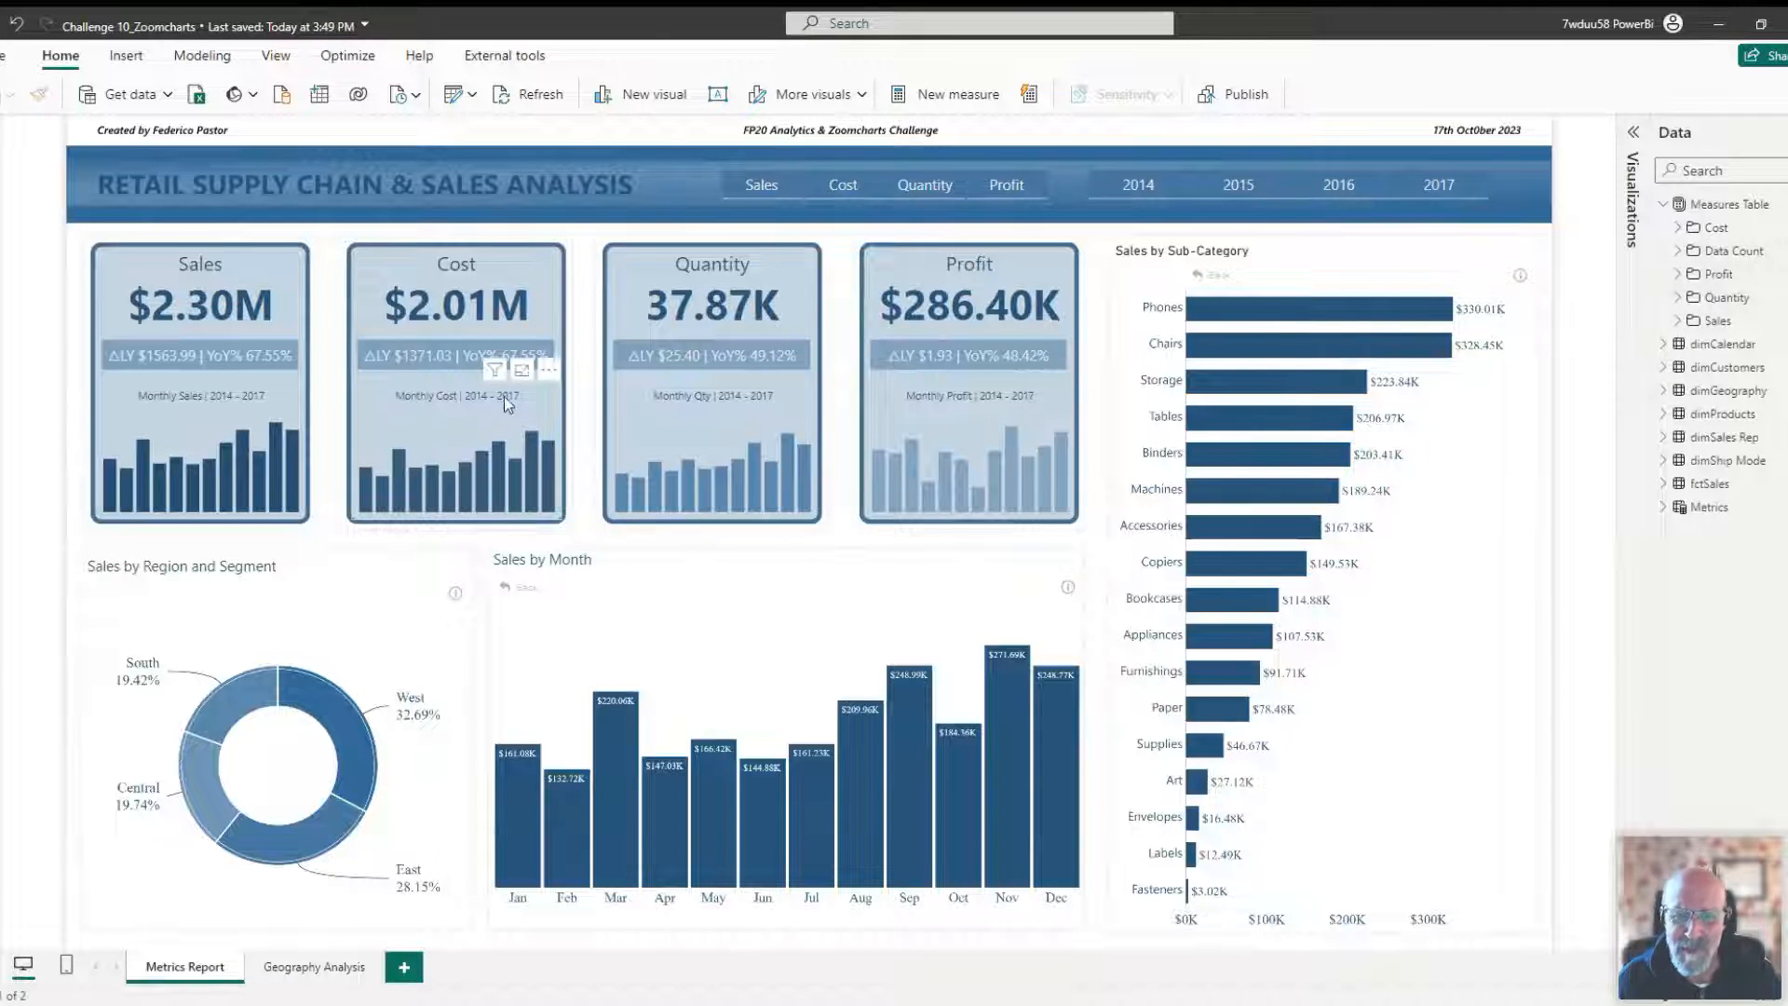
Inspect the DAX formulas of the Sales, LY Sales Formatted and LY Qty Formatted measures in the formula bar.
click(1677, 321)
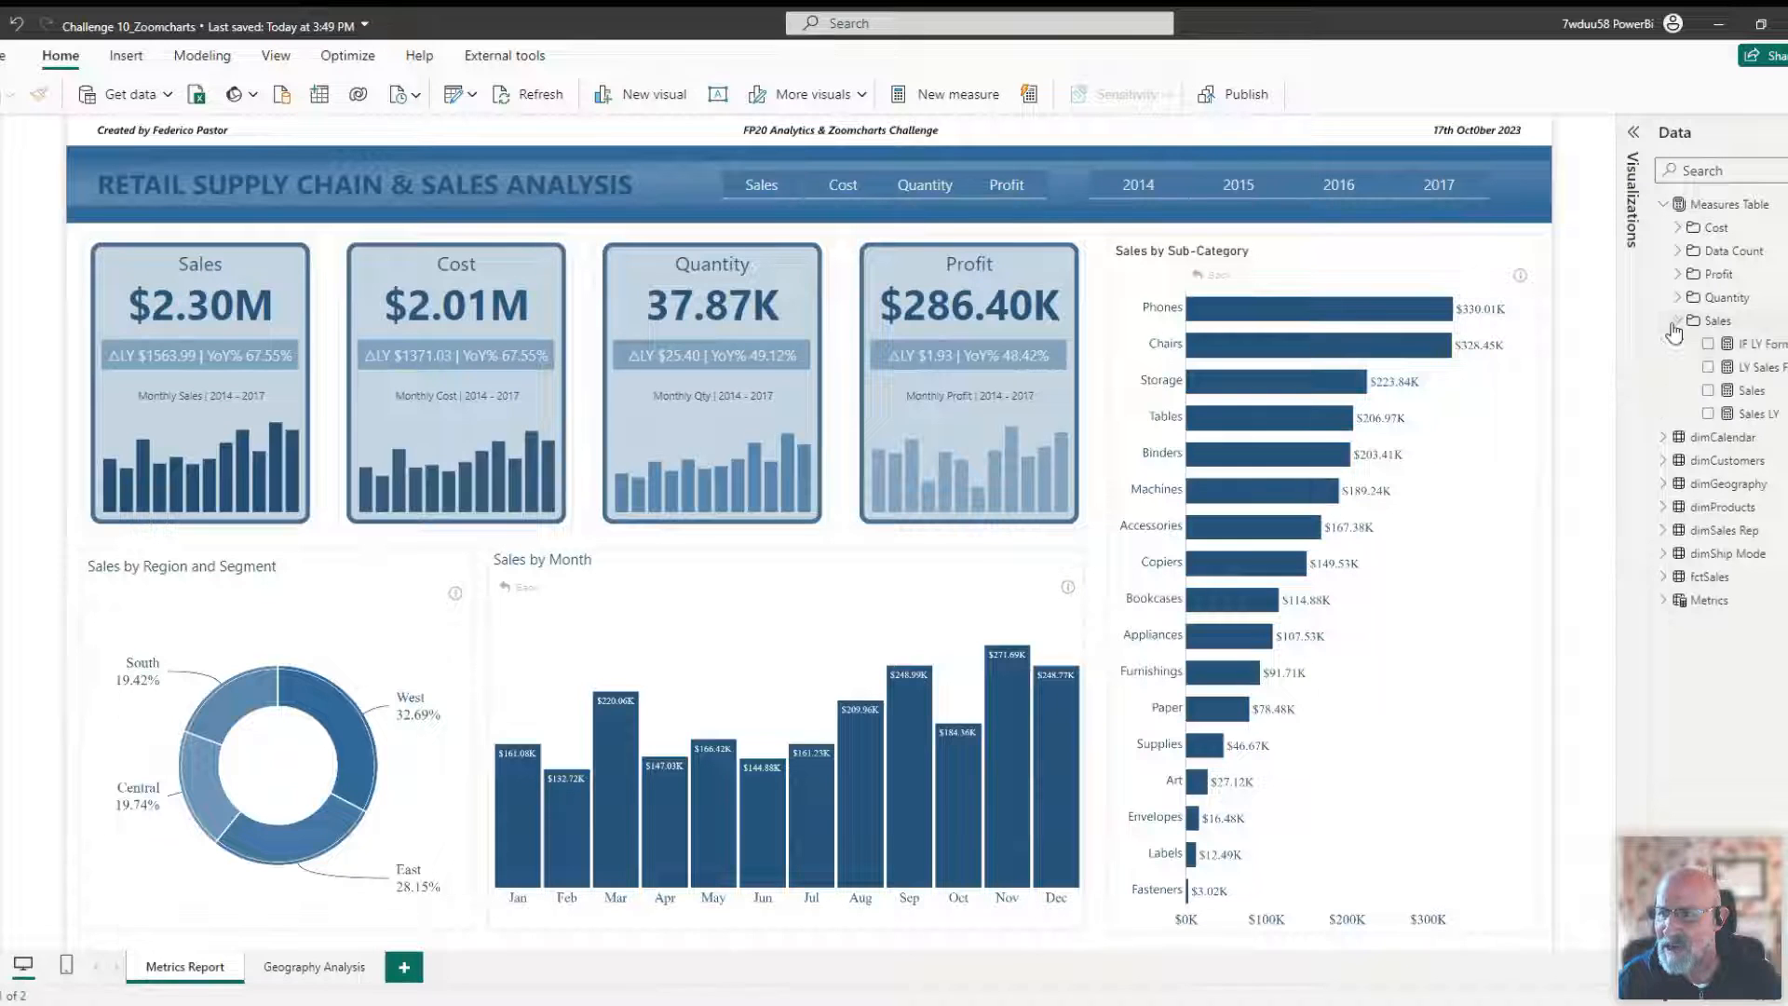
click(1751, 391)
click(1597, 130)
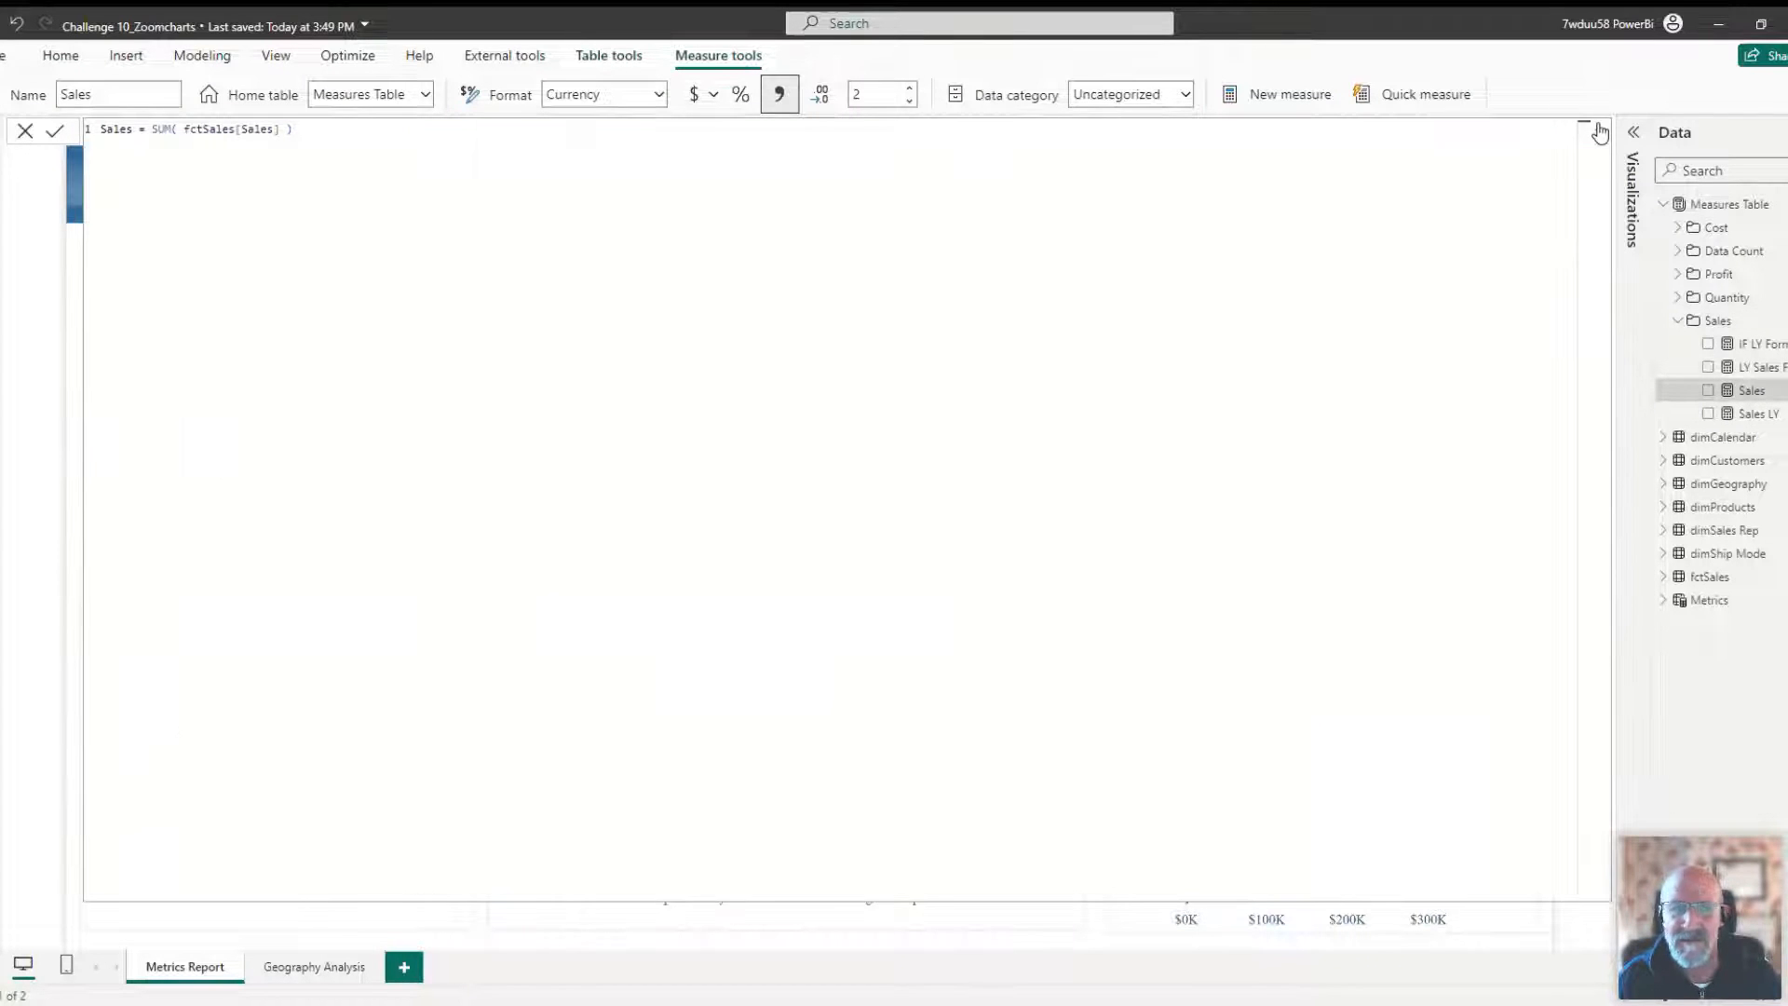
click(1599, 131)
click(1758, 368)
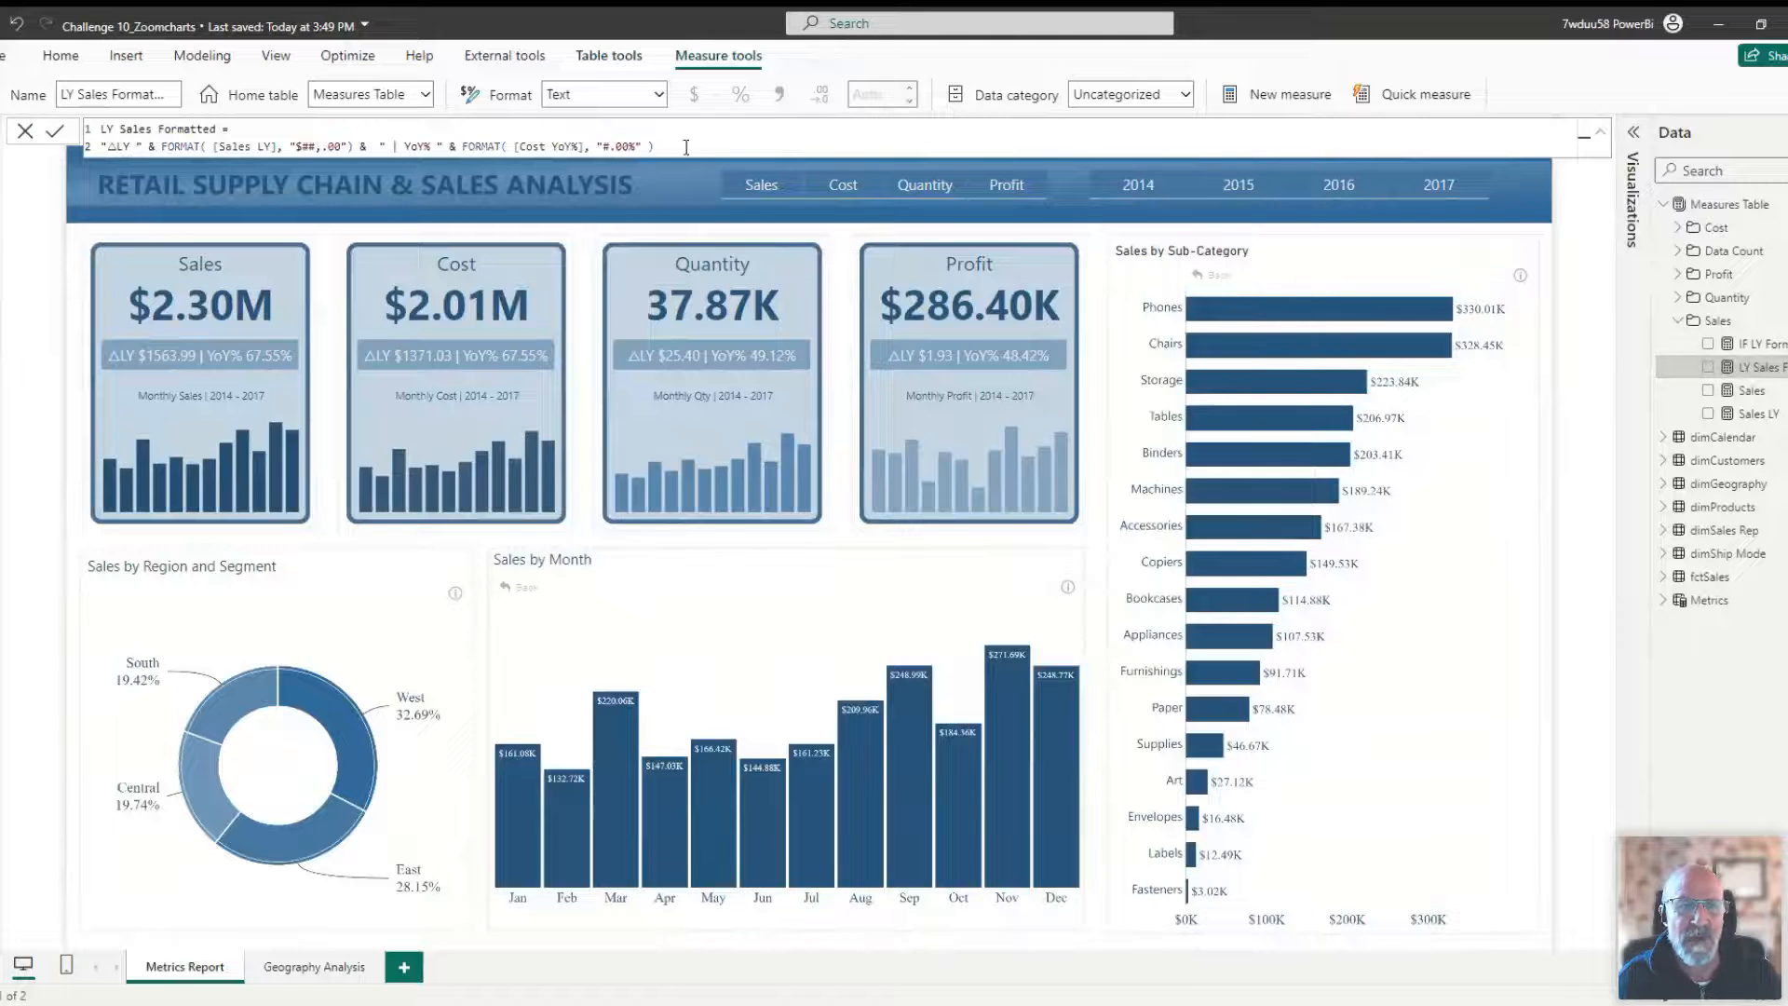
click(1679, 298)
click(1757, 343)
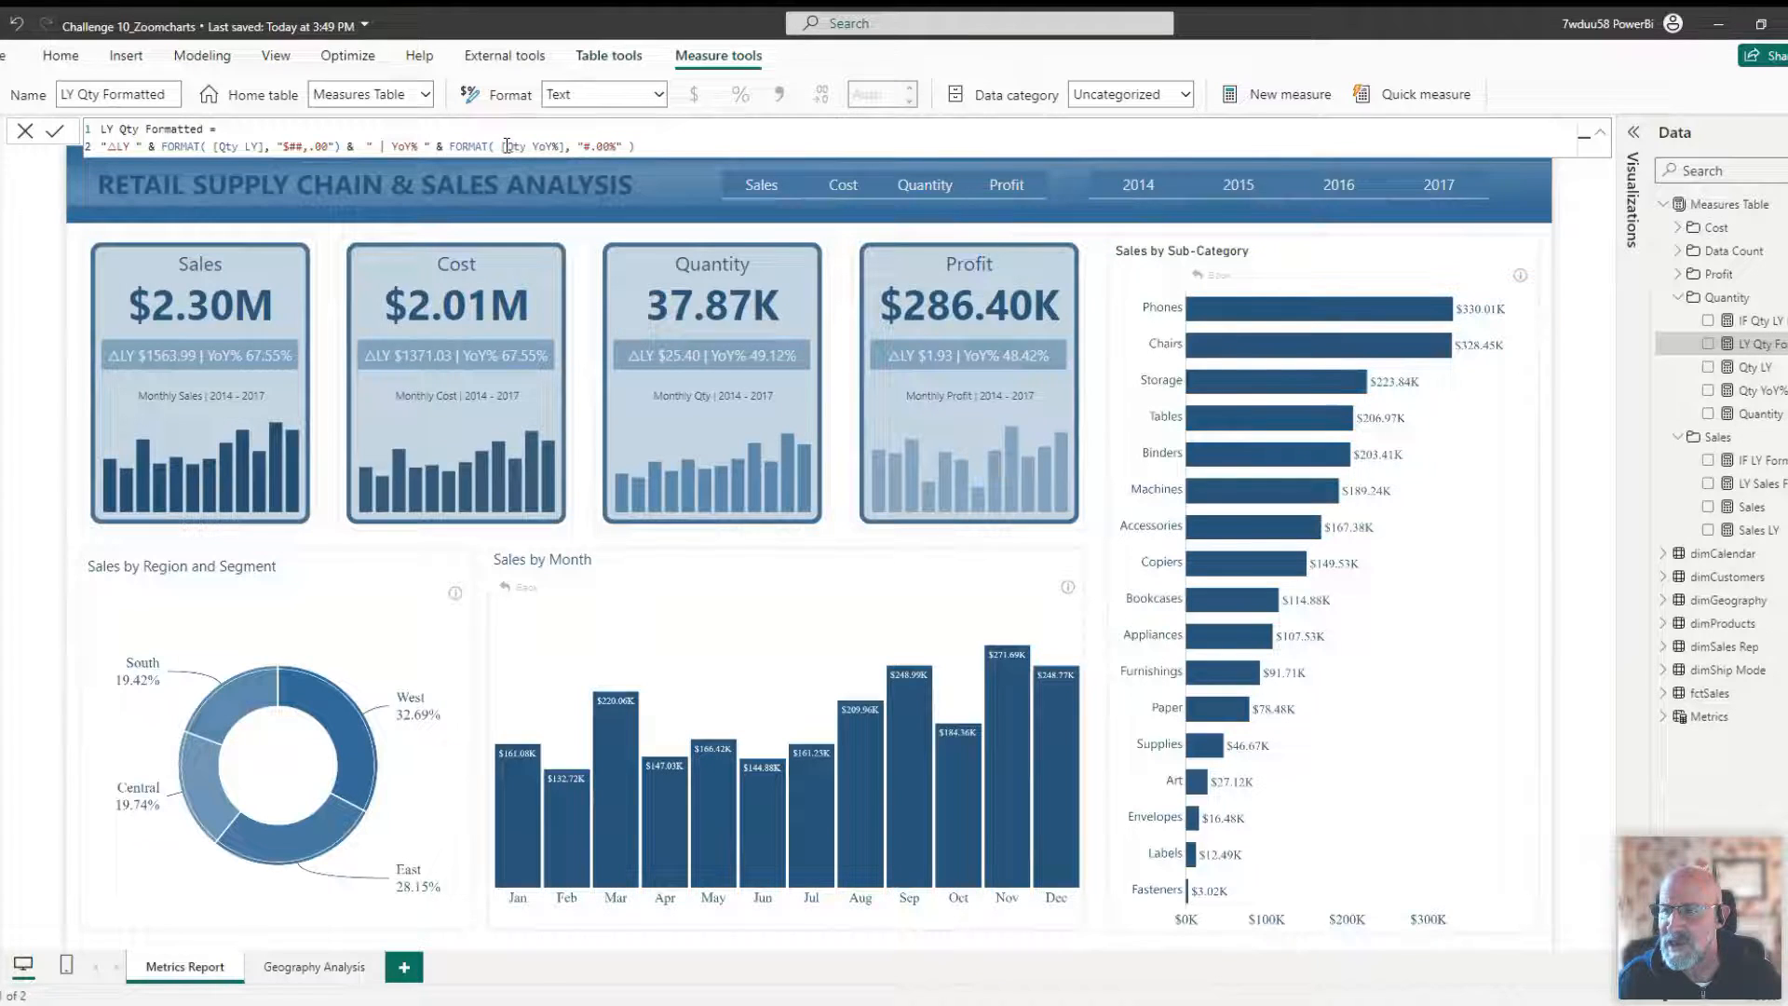
click(1678, 297)
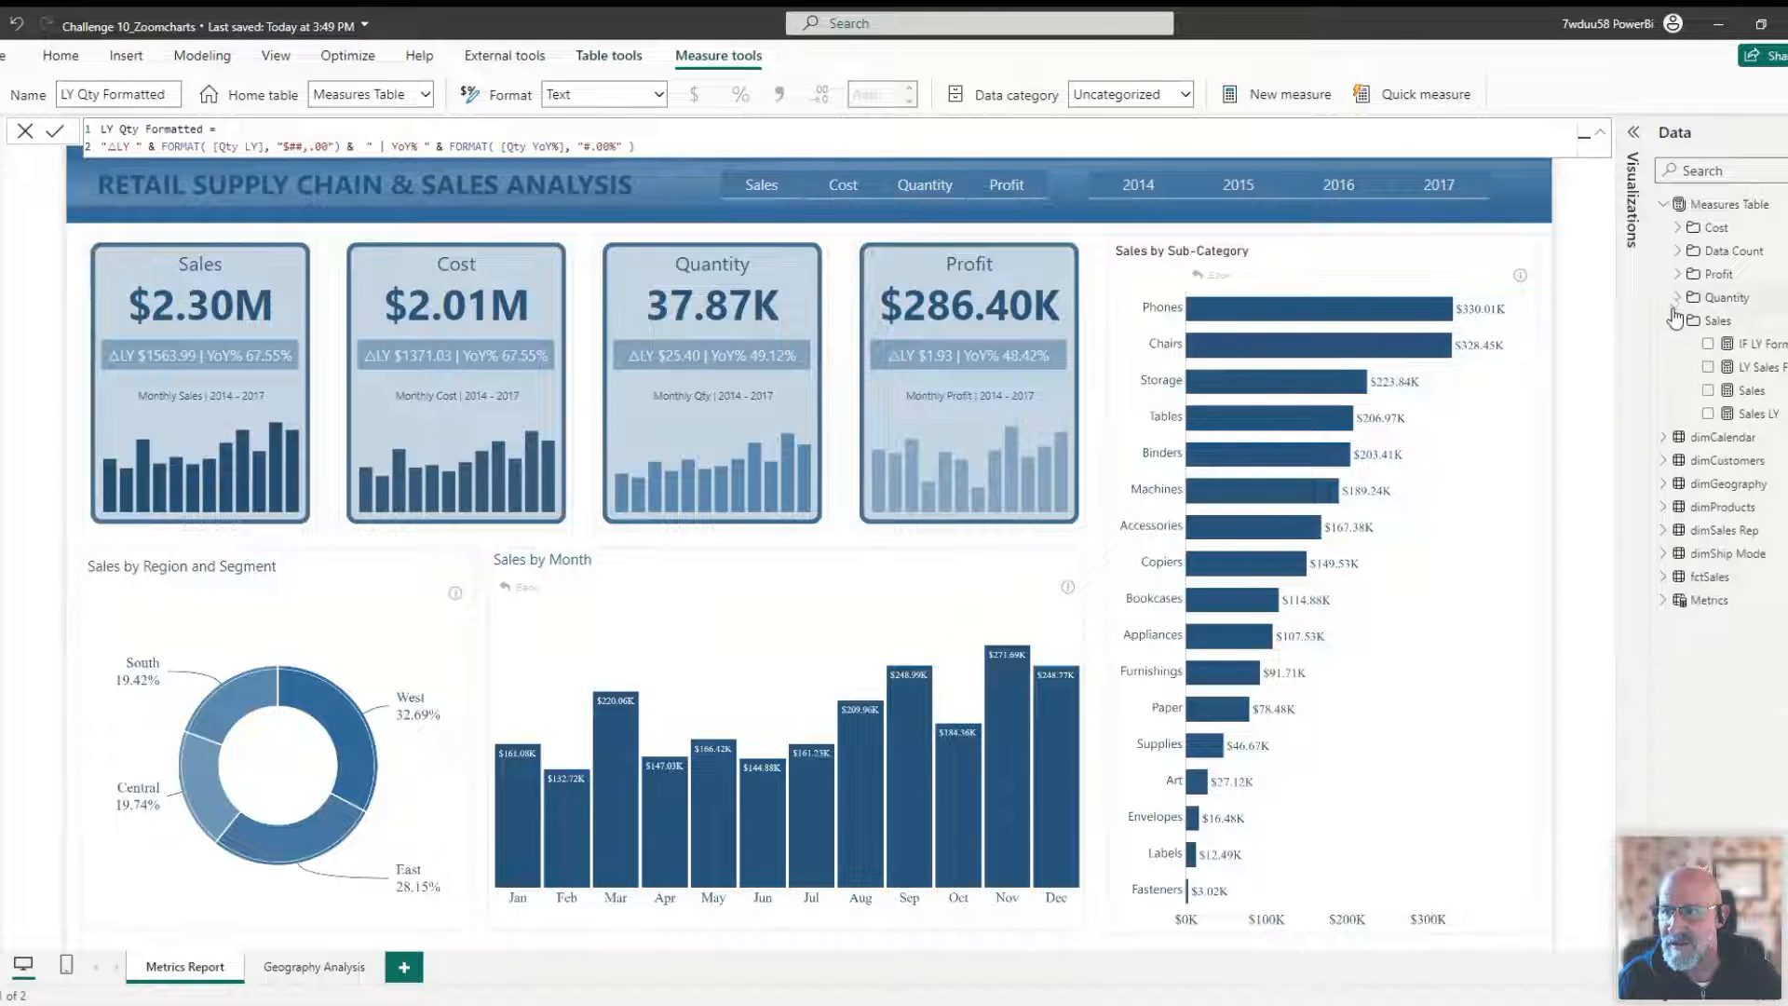
click(1678, 322)
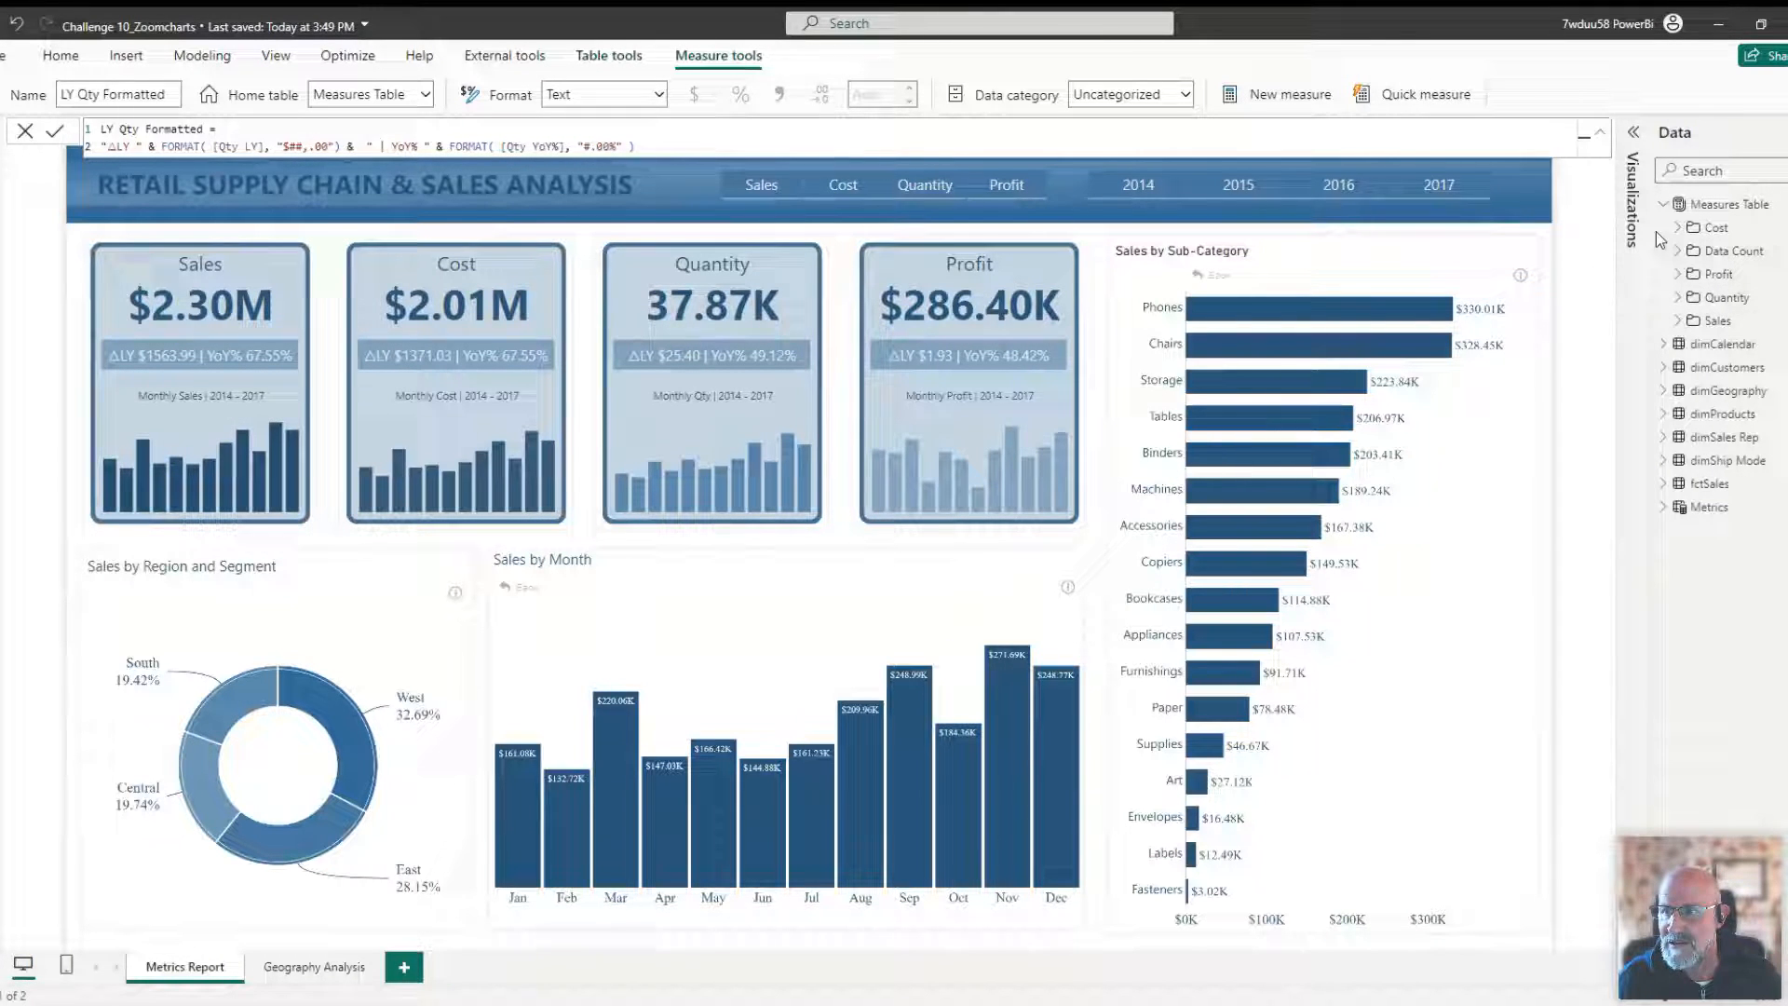
click(1600, 131)
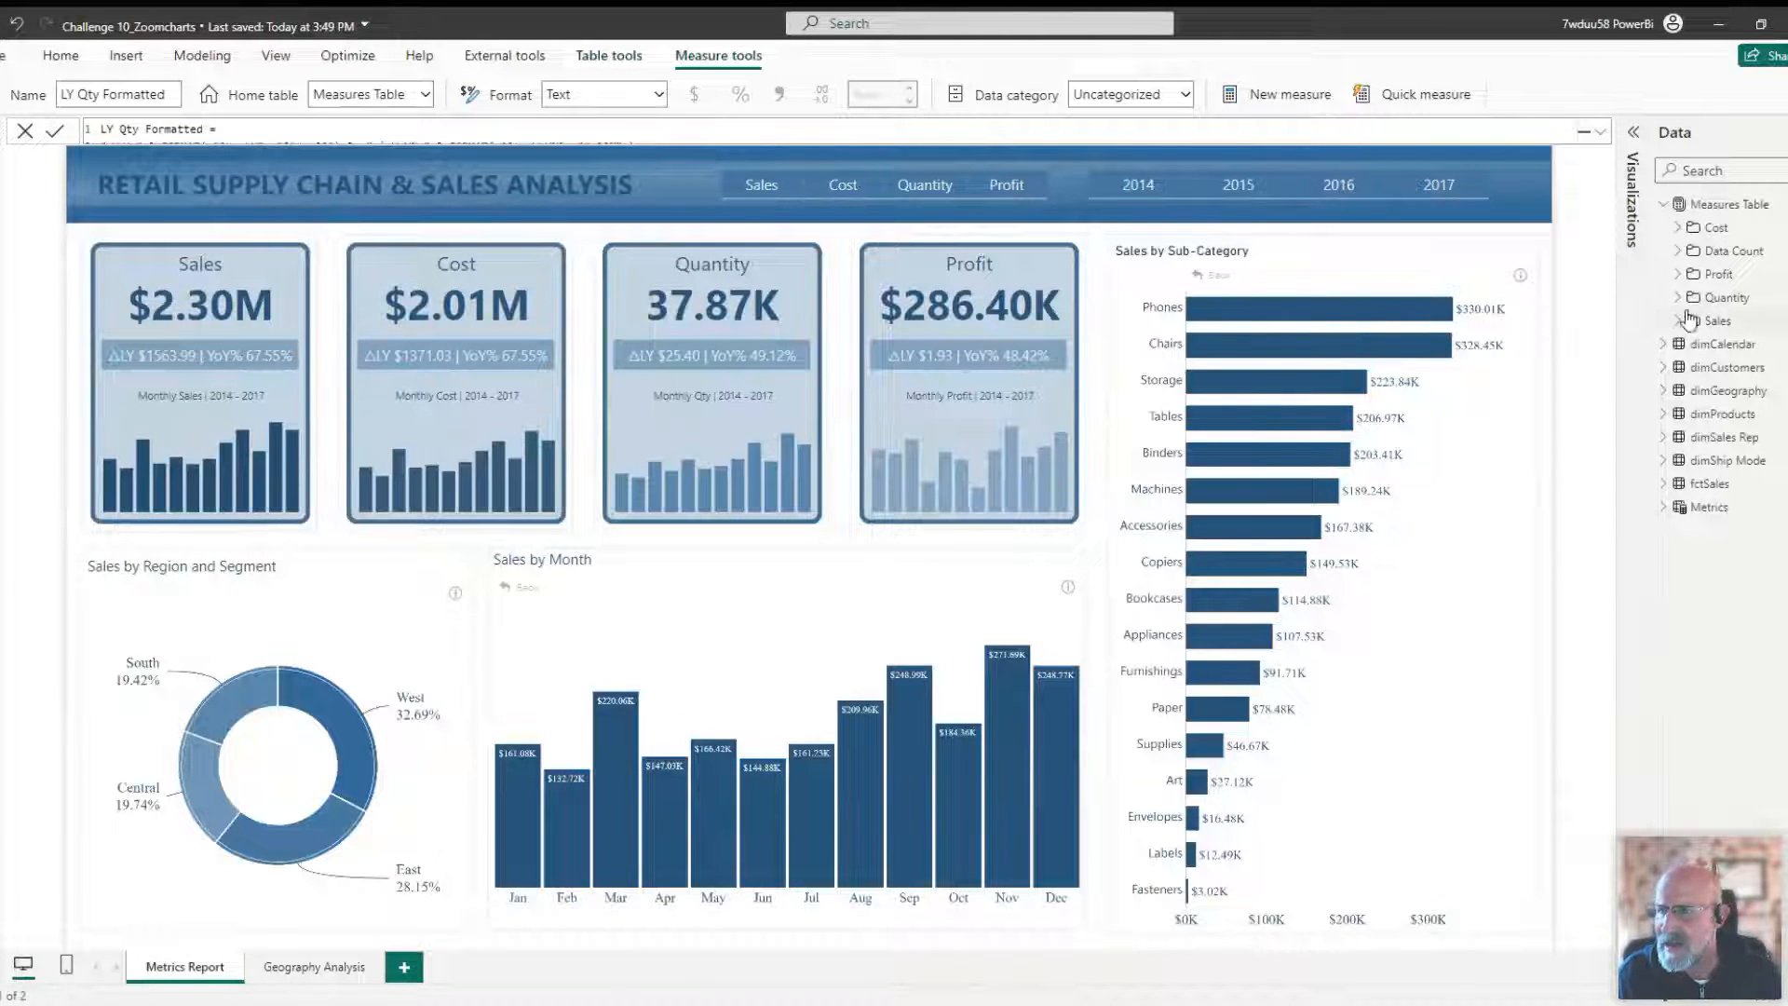
Open the Profit YoY% measure and expand its DAX formula in the formula bar.
click(1677, 274)
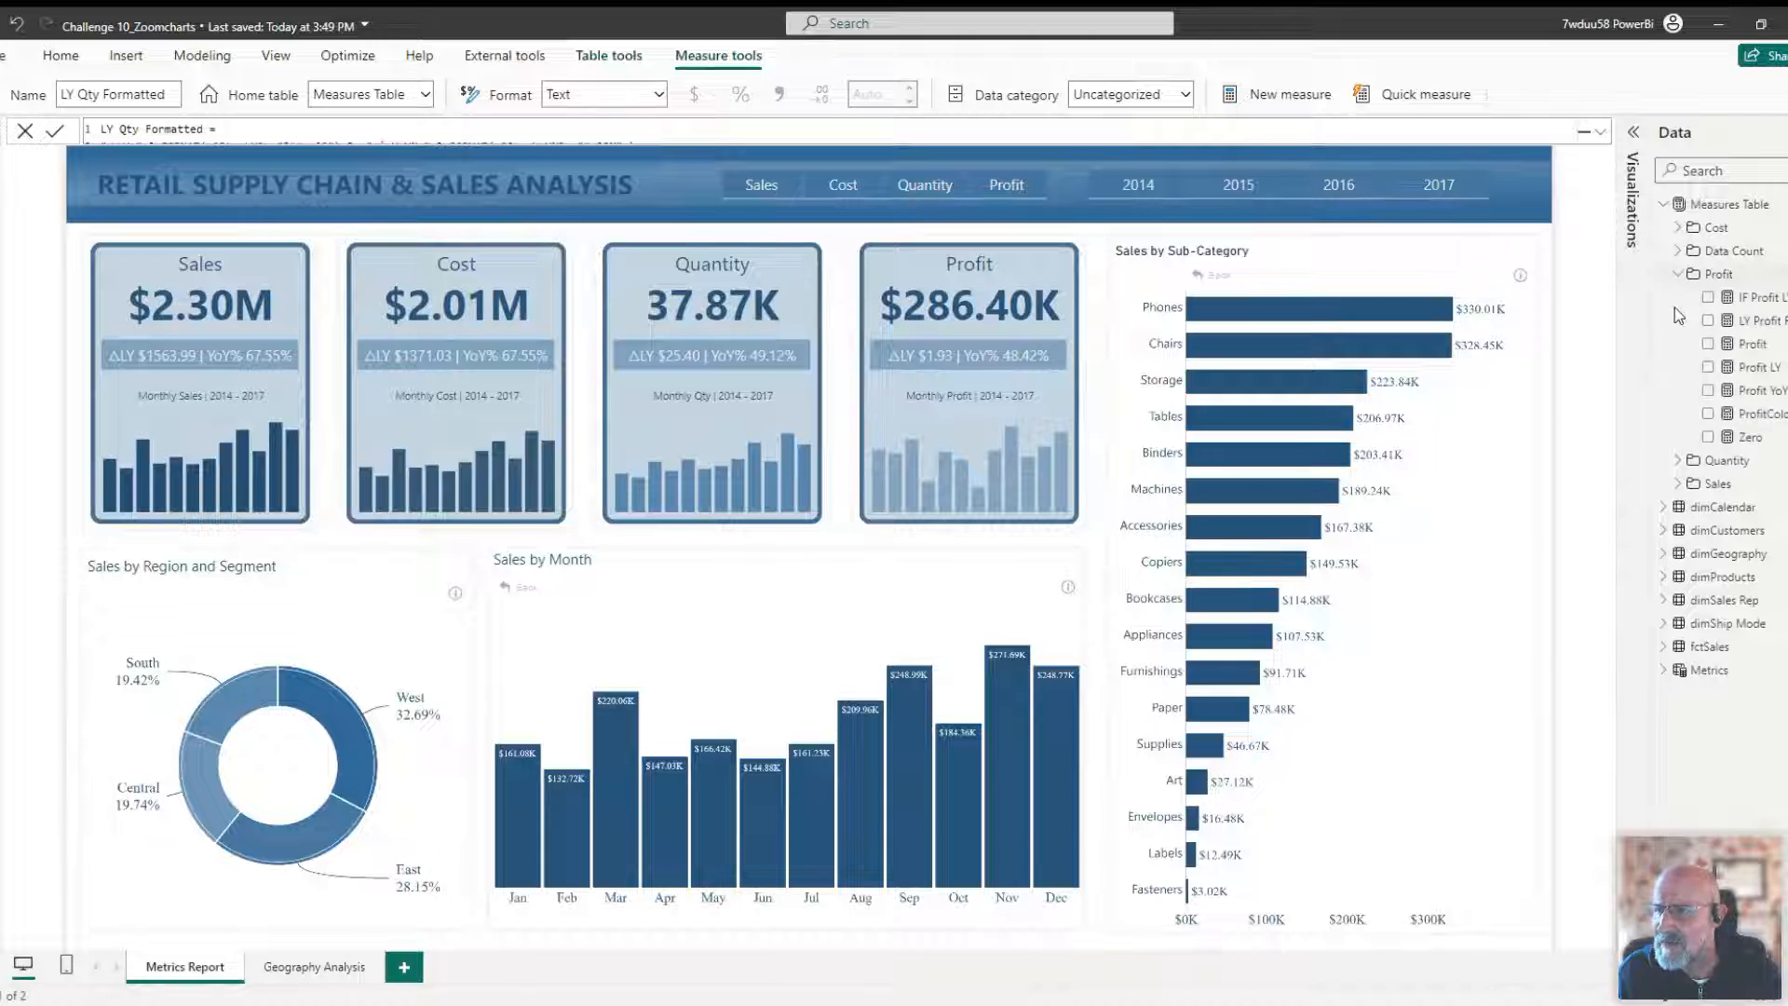
click(1758, 396)
click(1600, 132)
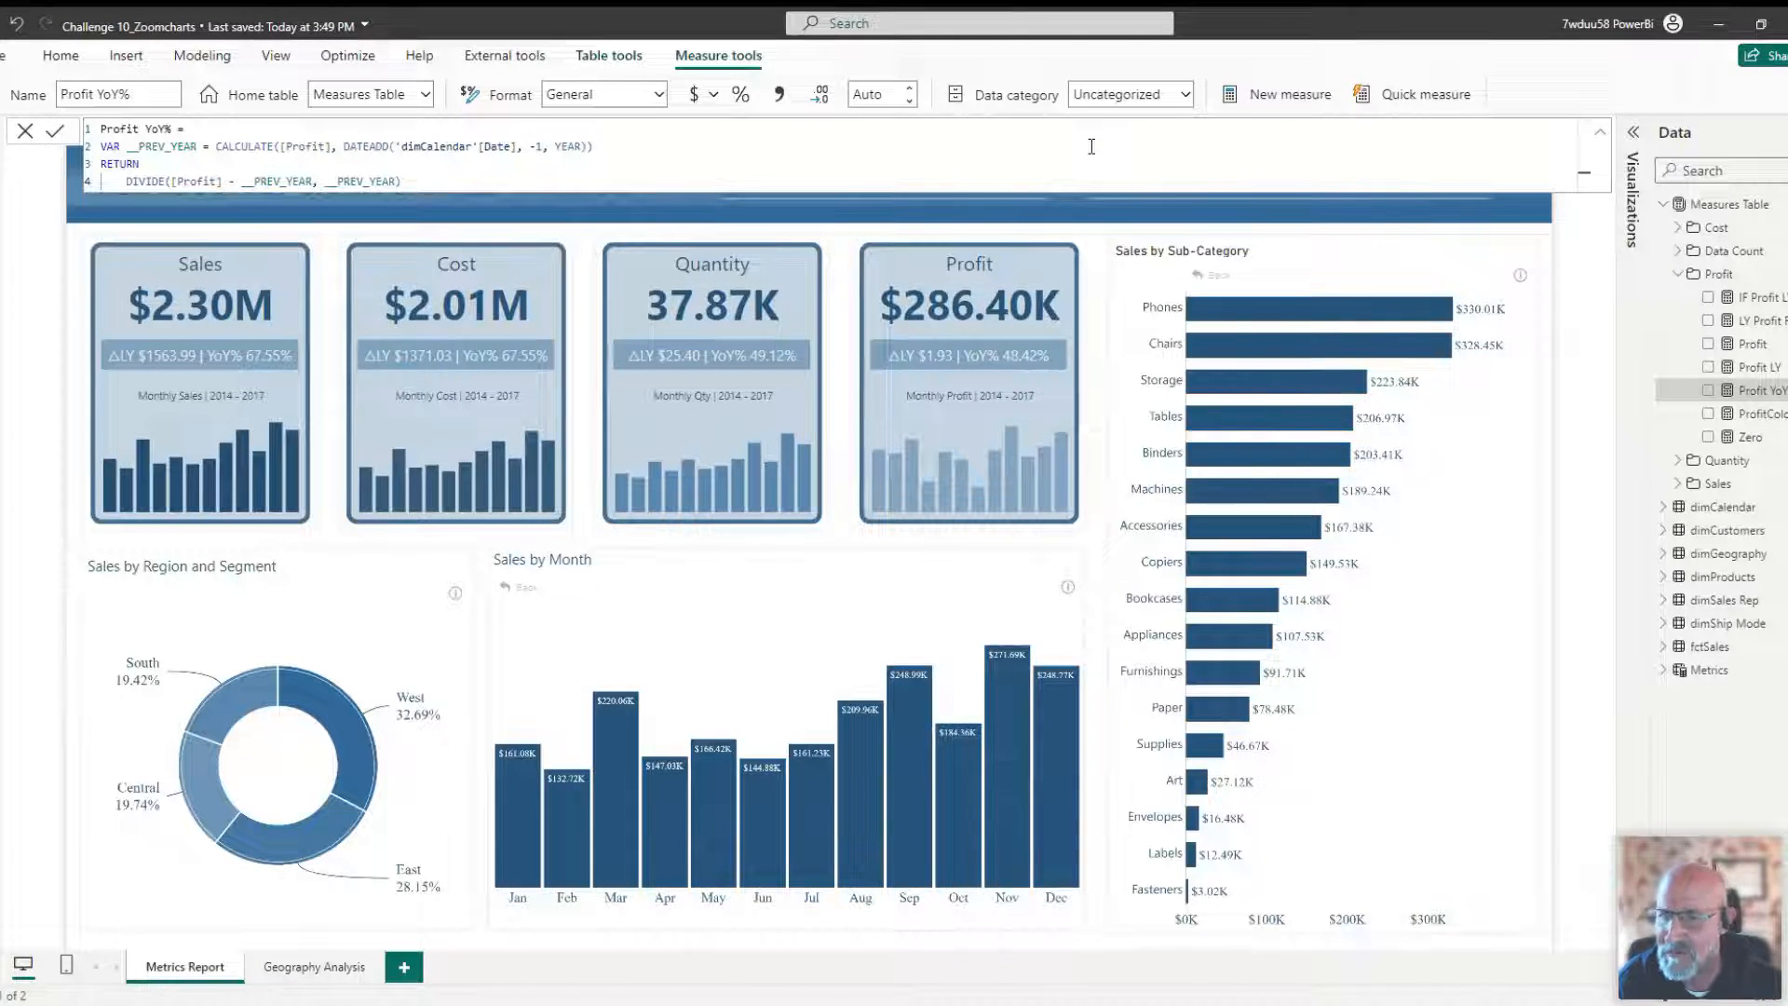
Browse the calculation list in the Quick measure pane, then close the pane and the formula bar.
click(1439, 96)
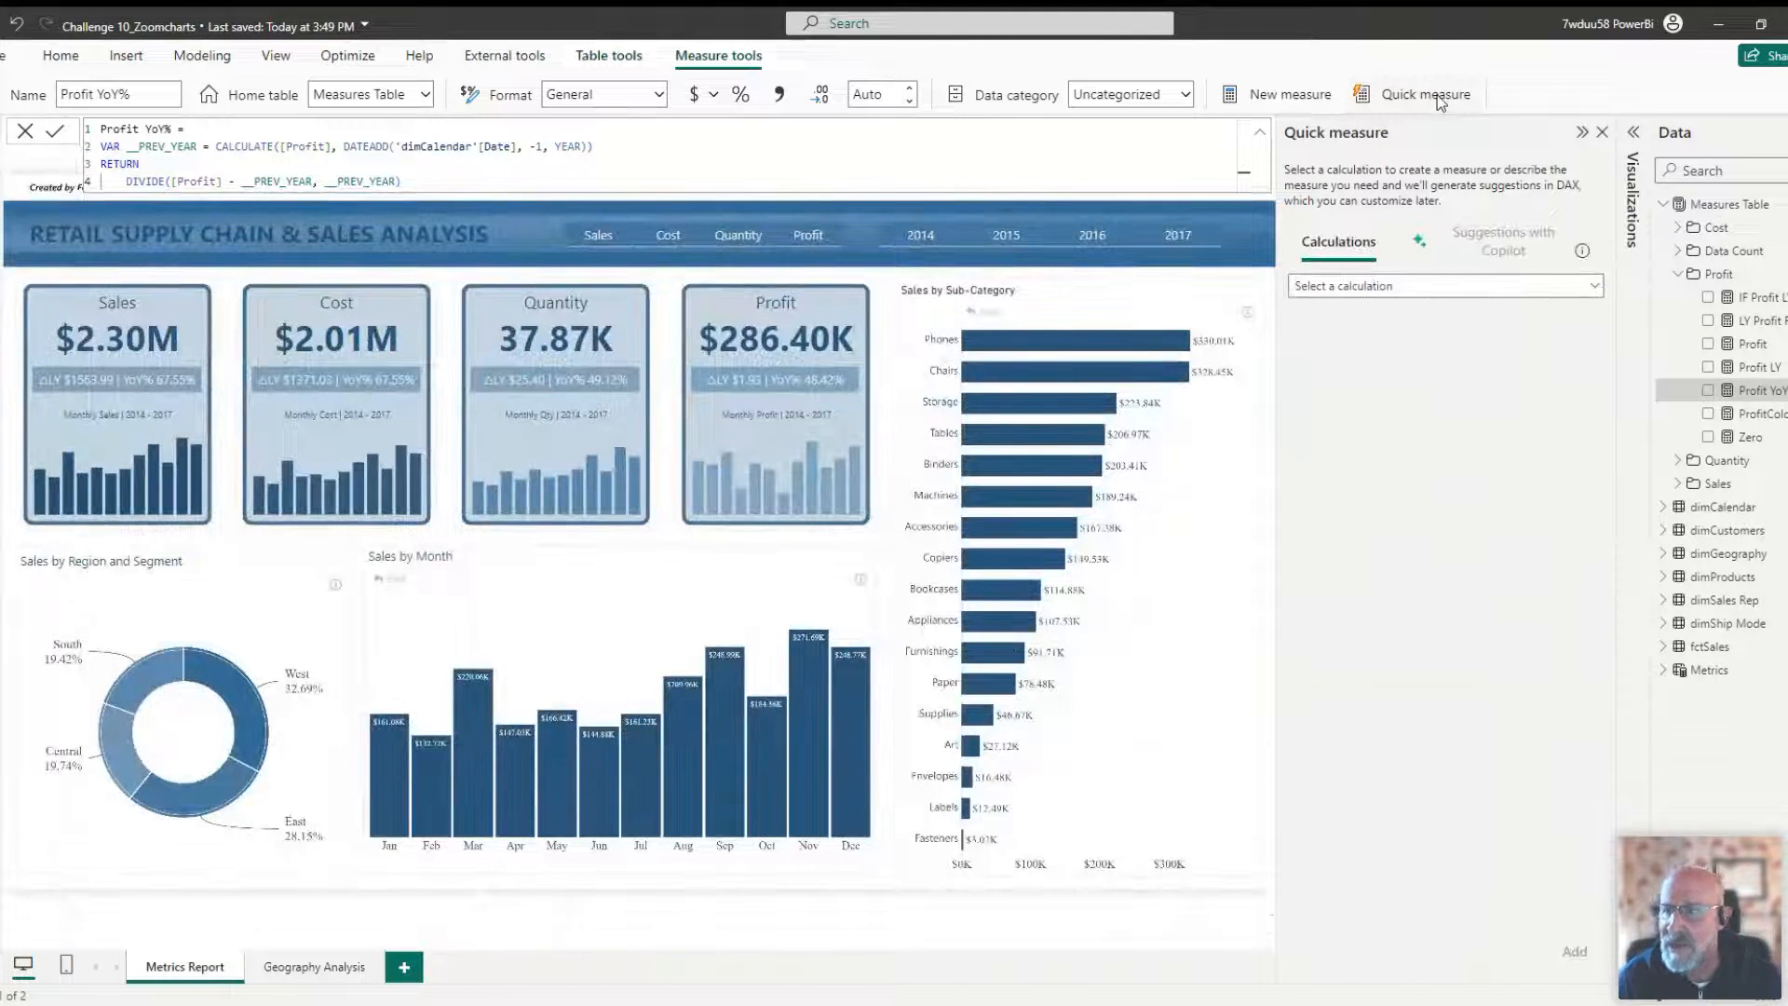
click(1574, 297)
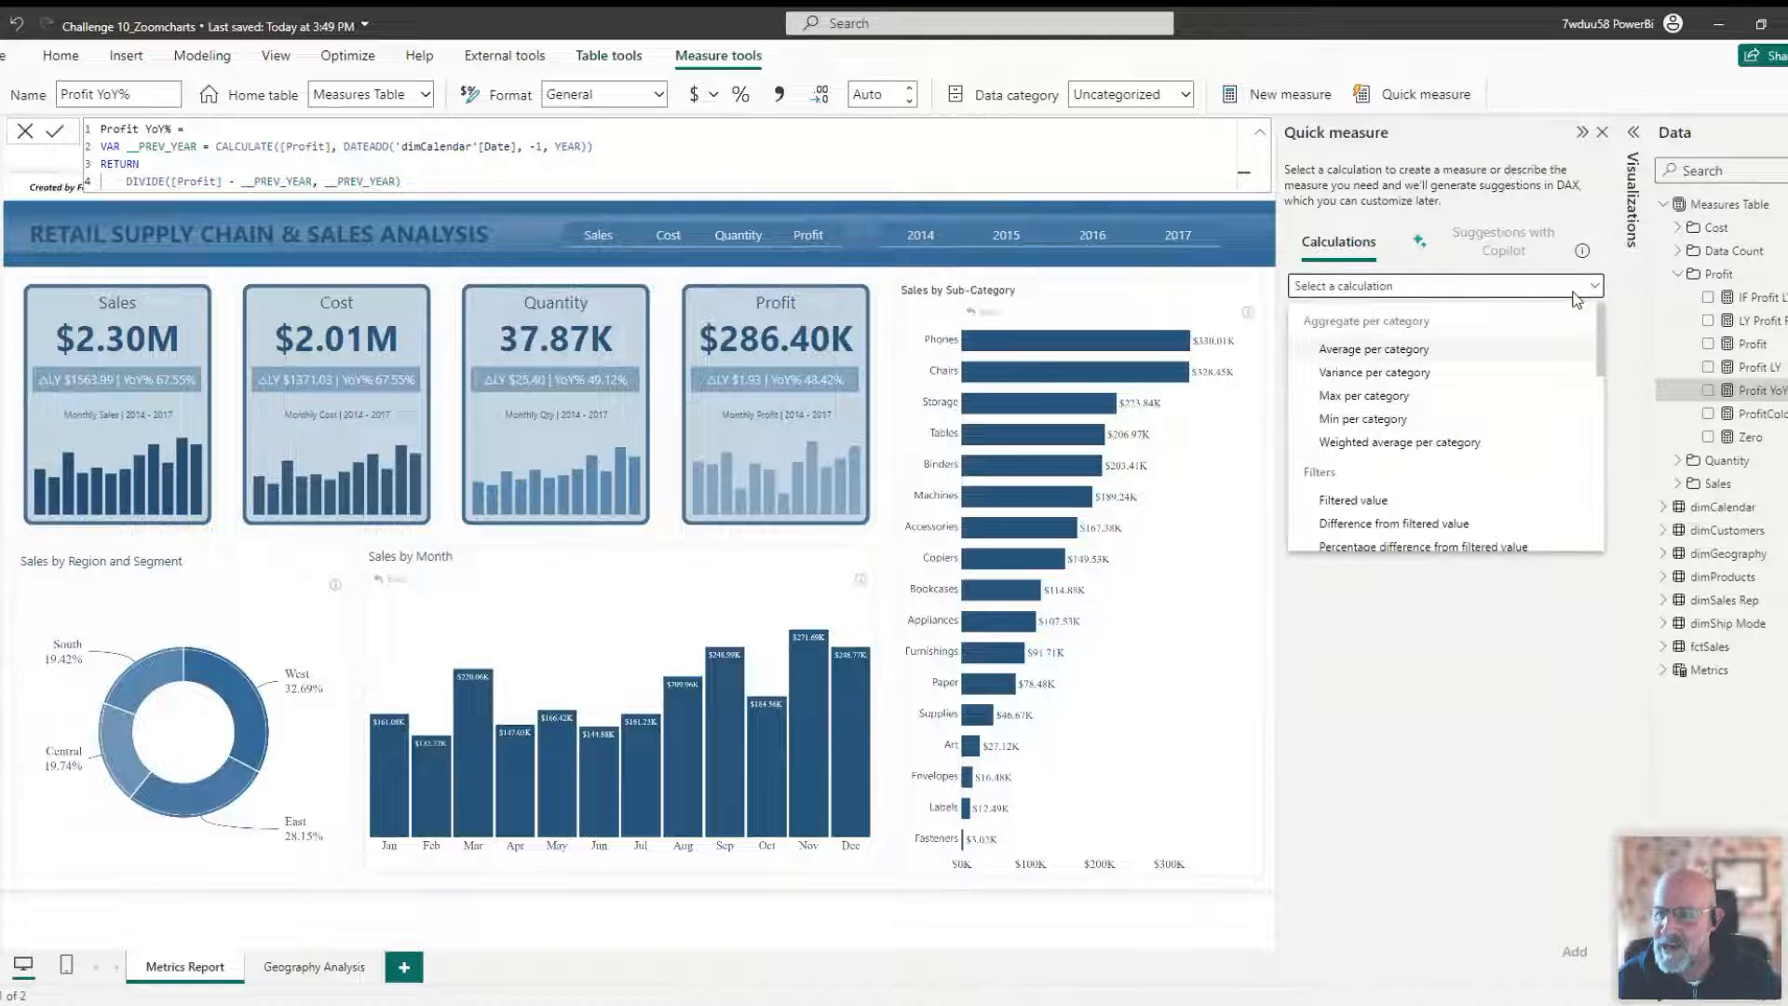
drag(1602, 333, 1602, 397)
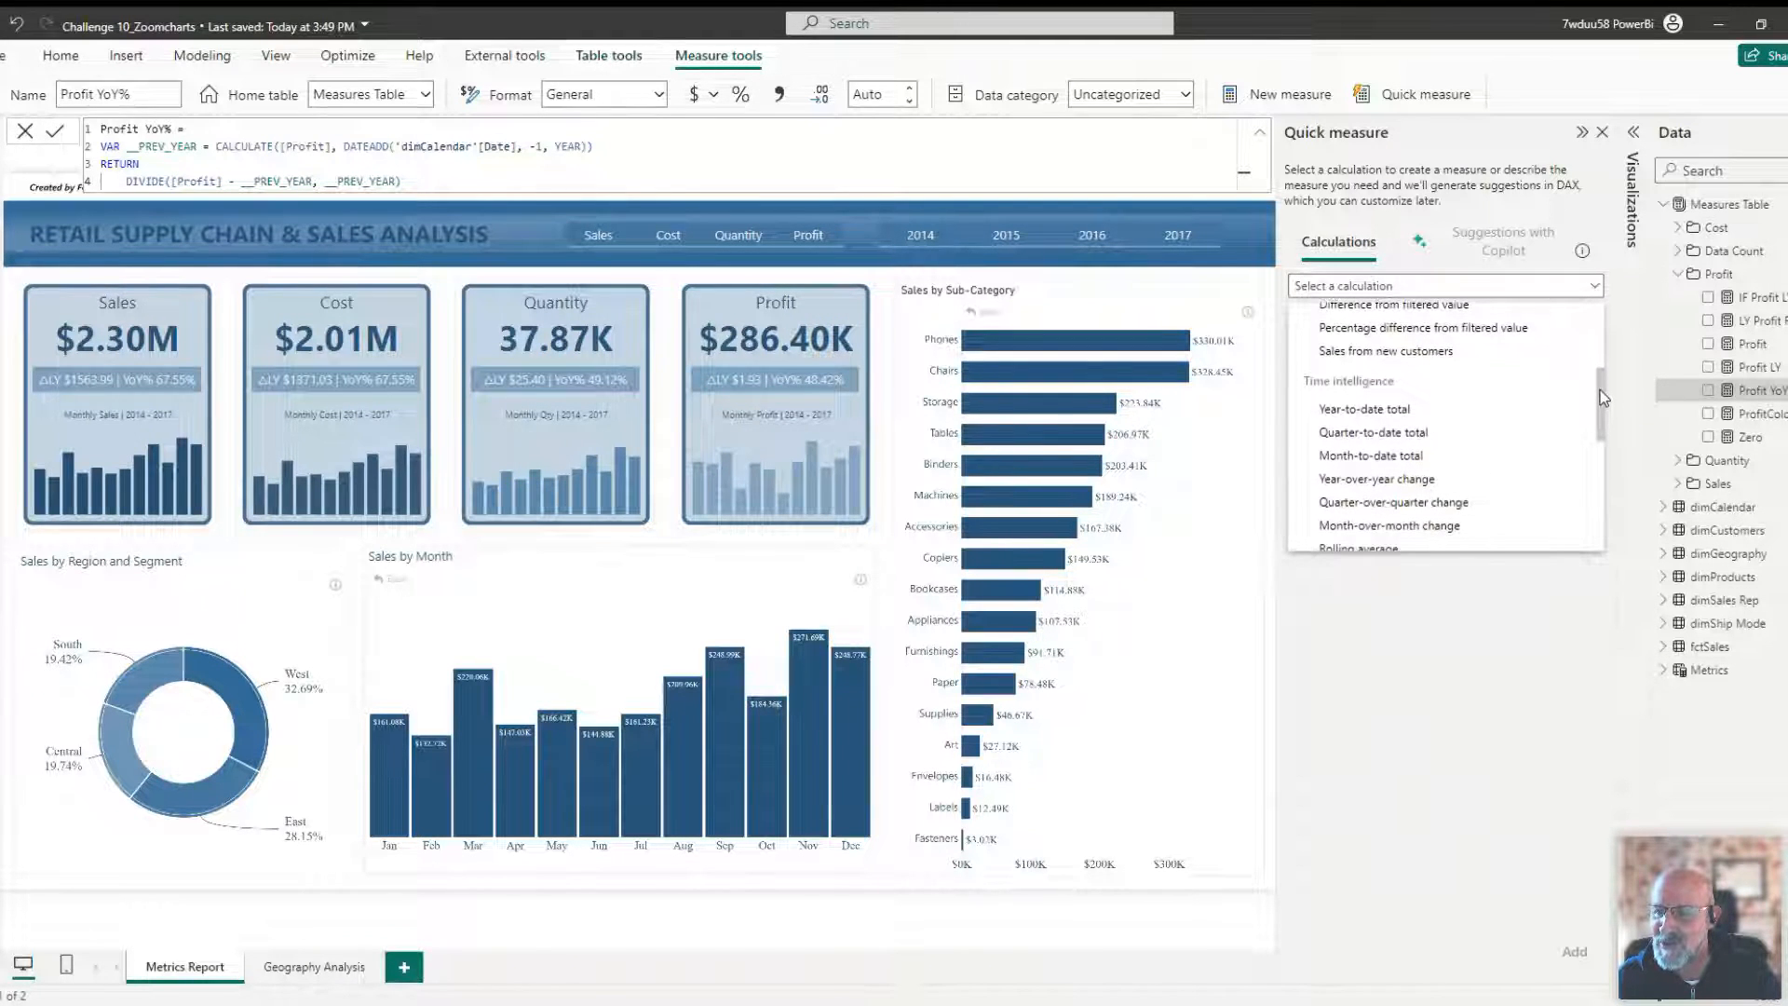
drag(1602, 398, 1607, 416)
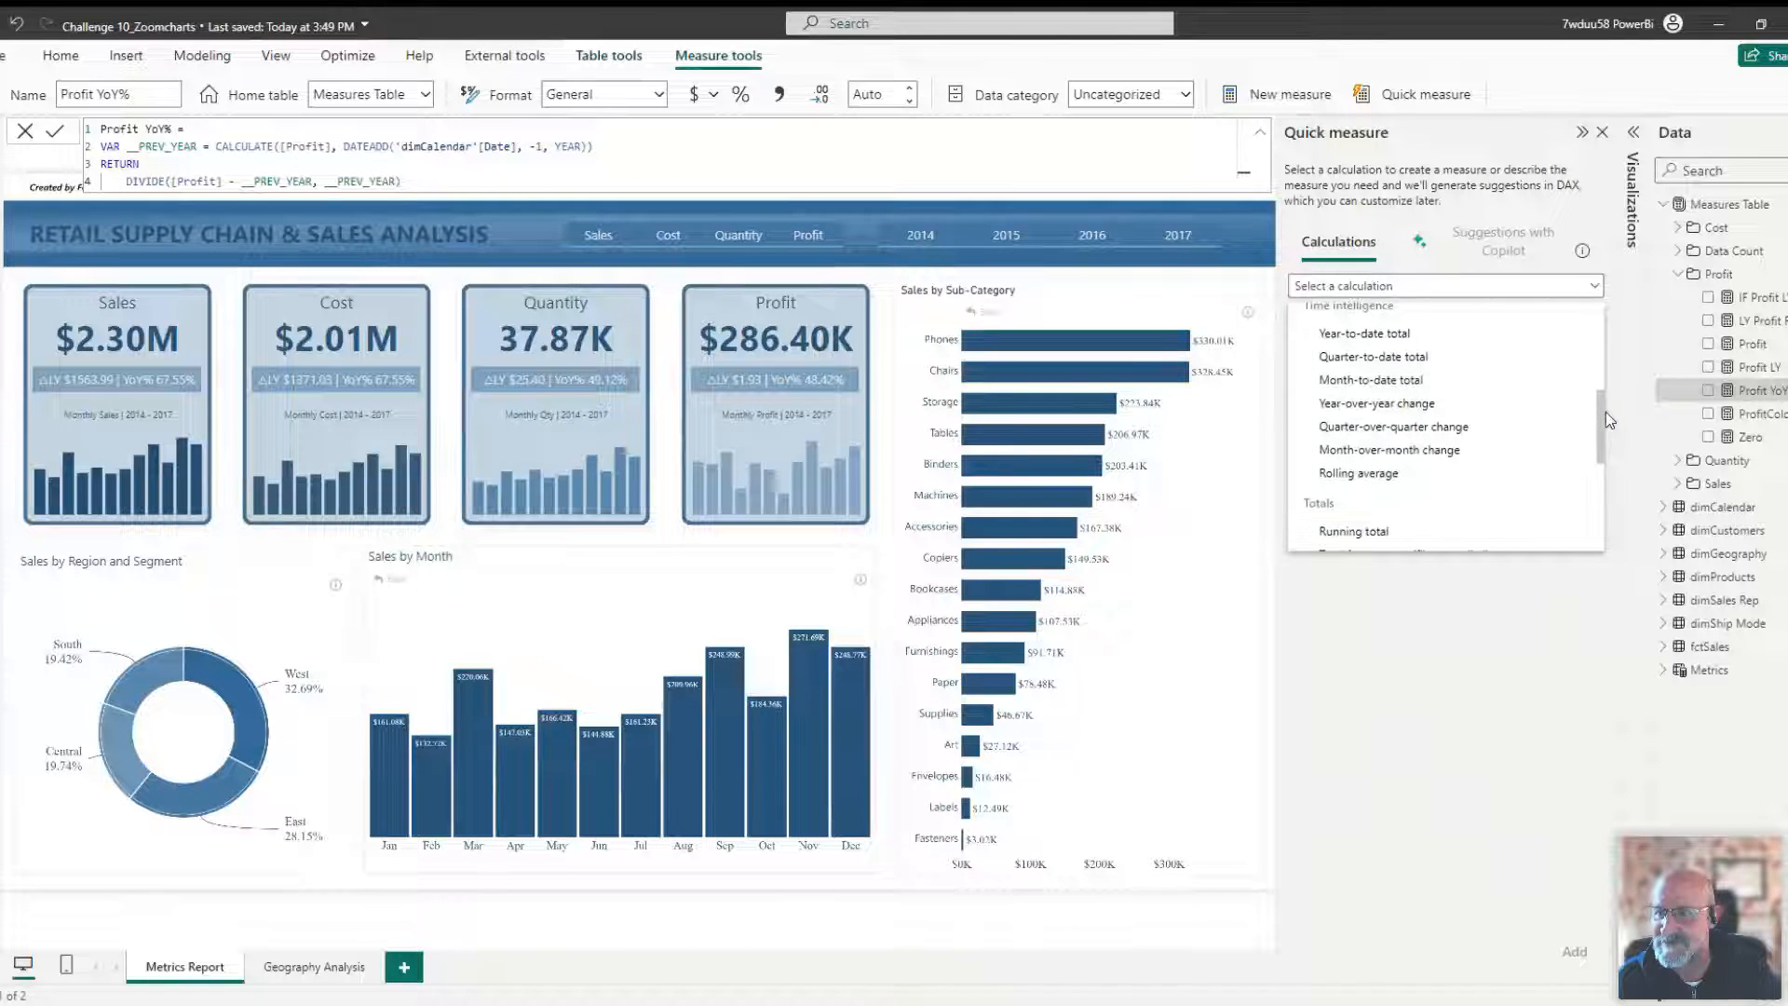
click(1599, 287)
click(1582, 133)
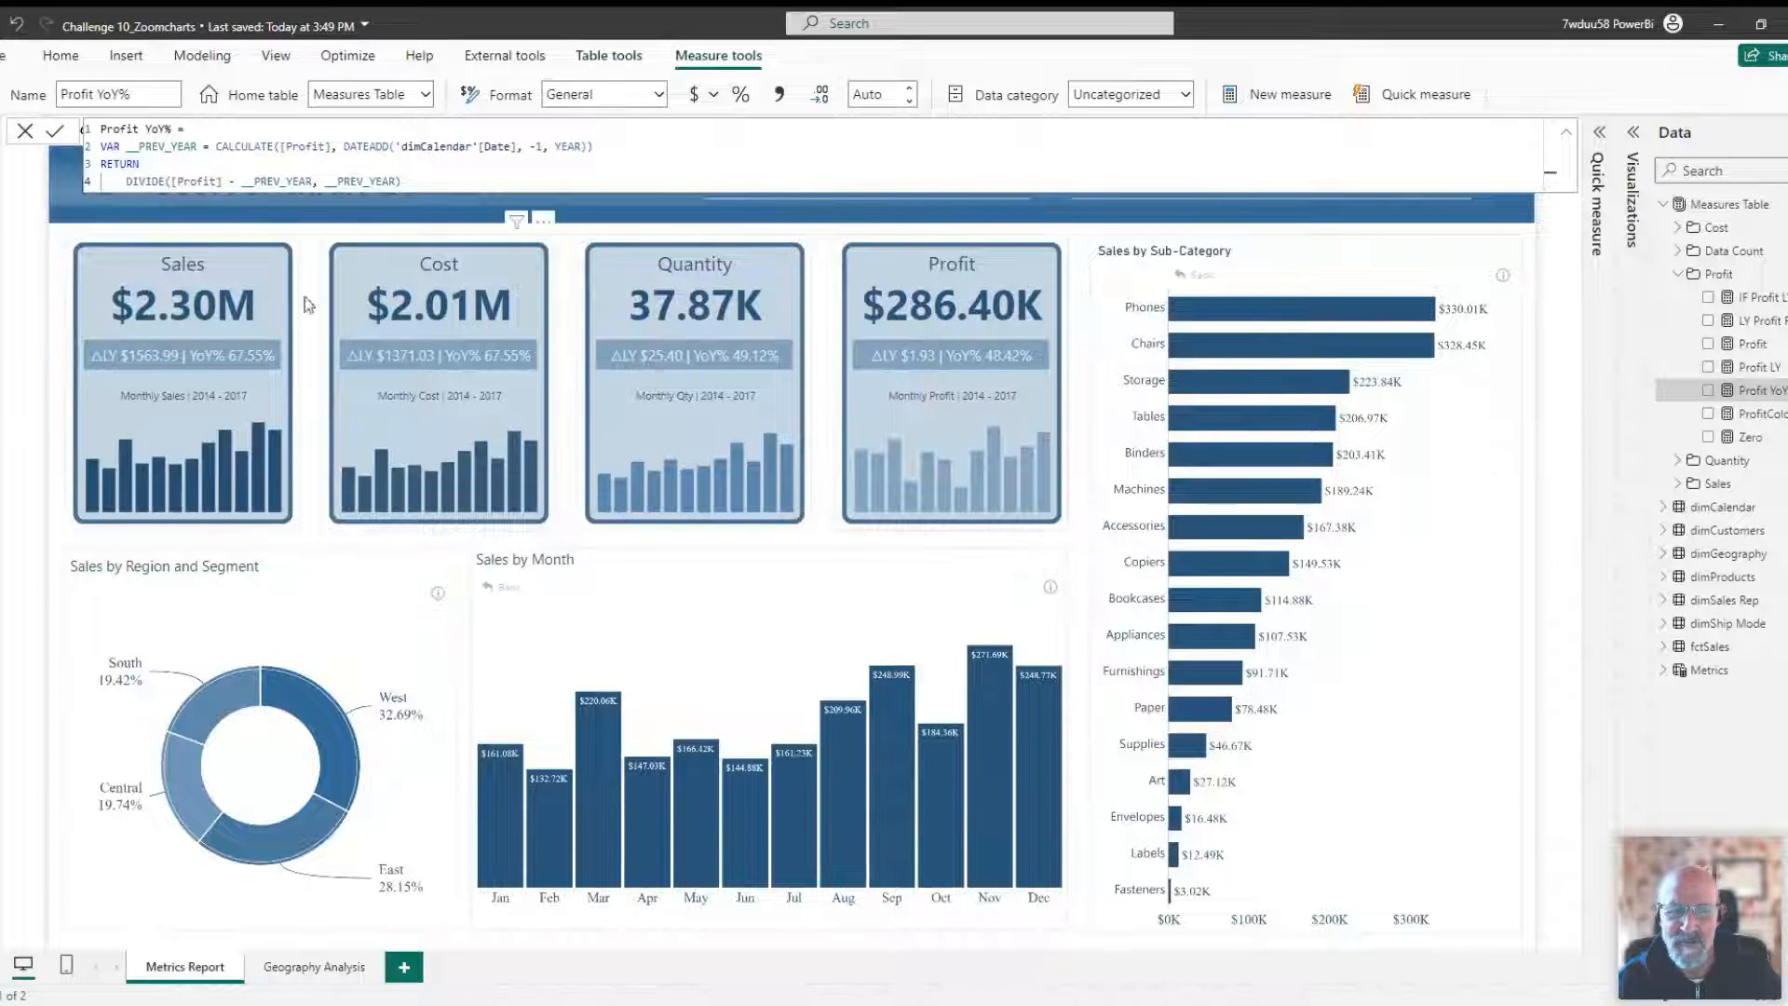
click(1566, 131)
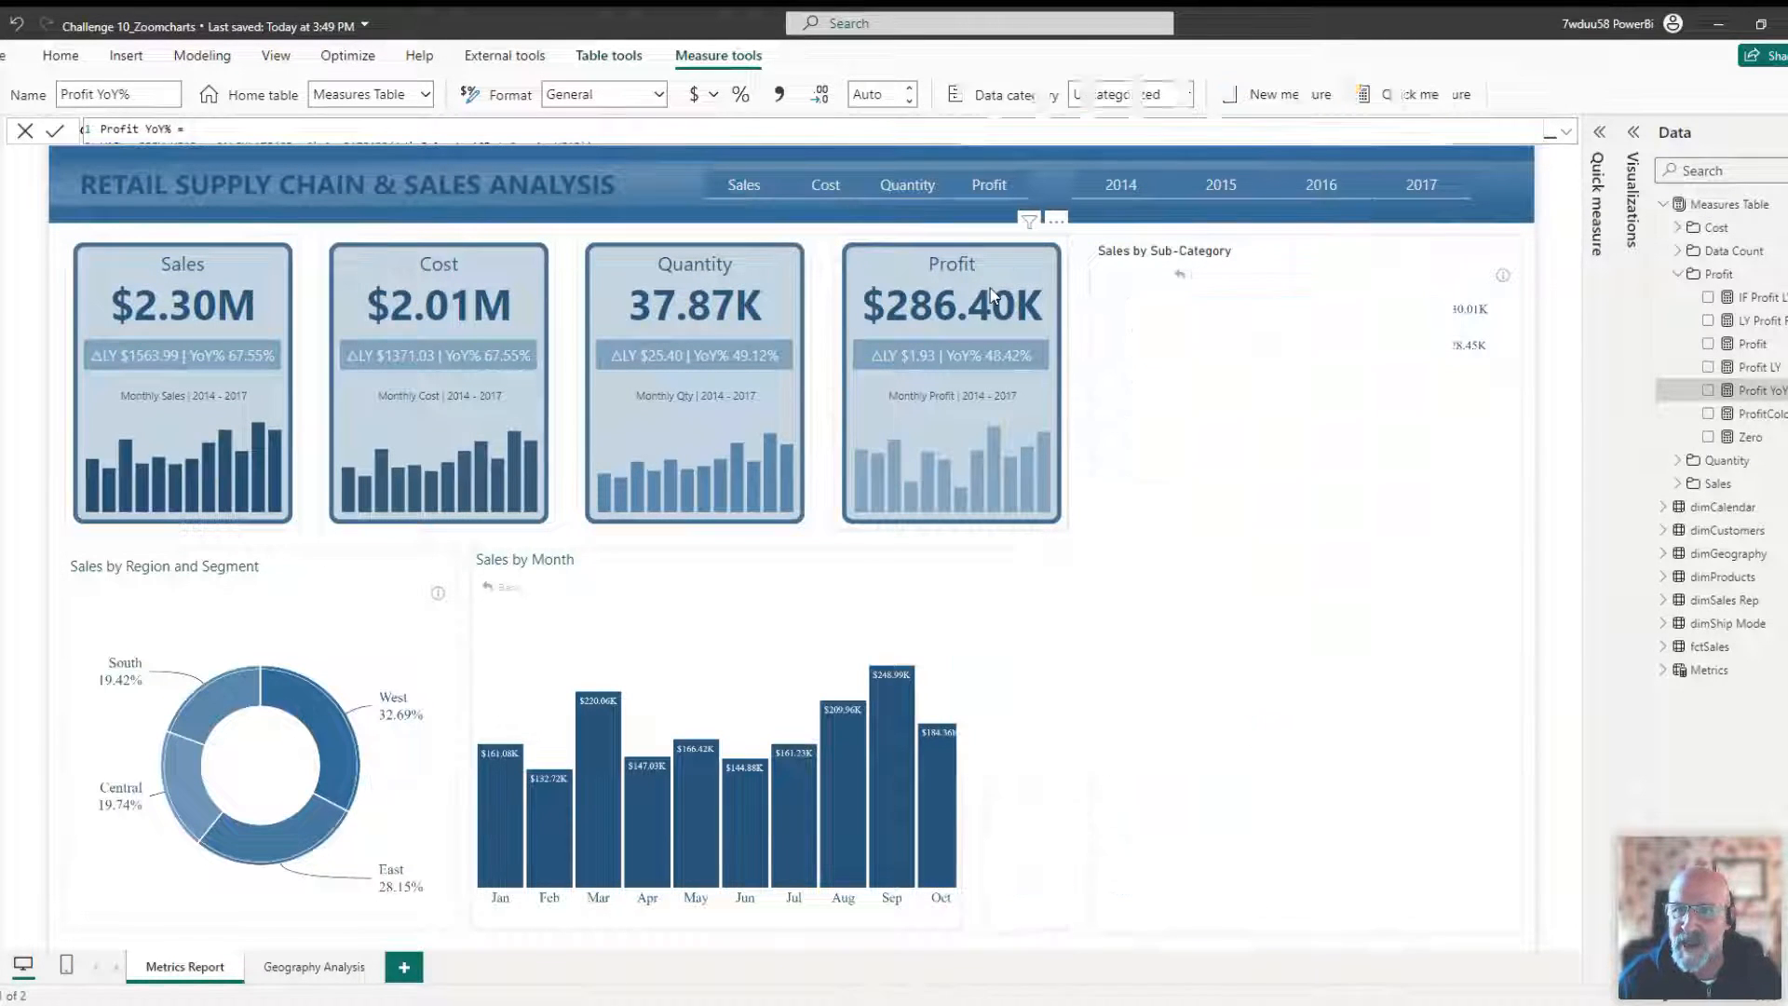
Filter the report to the year 2016 using the year slicer.
click(1212, 193)
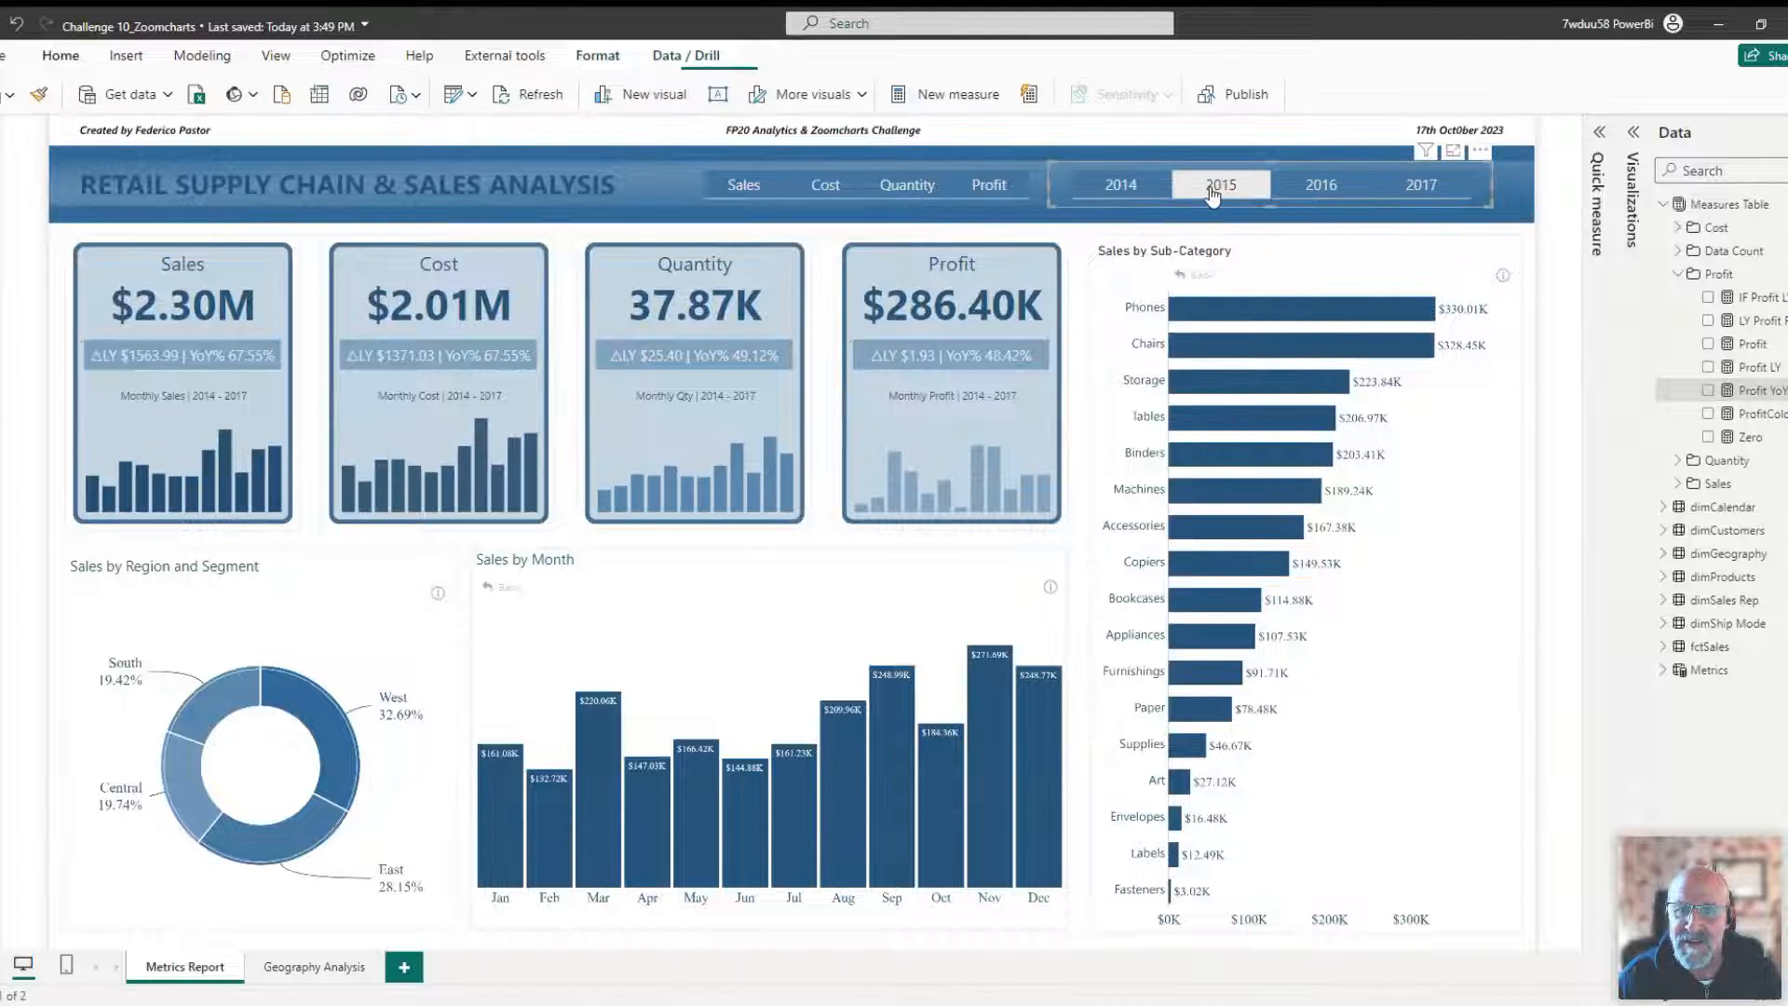
click(1127, 195)
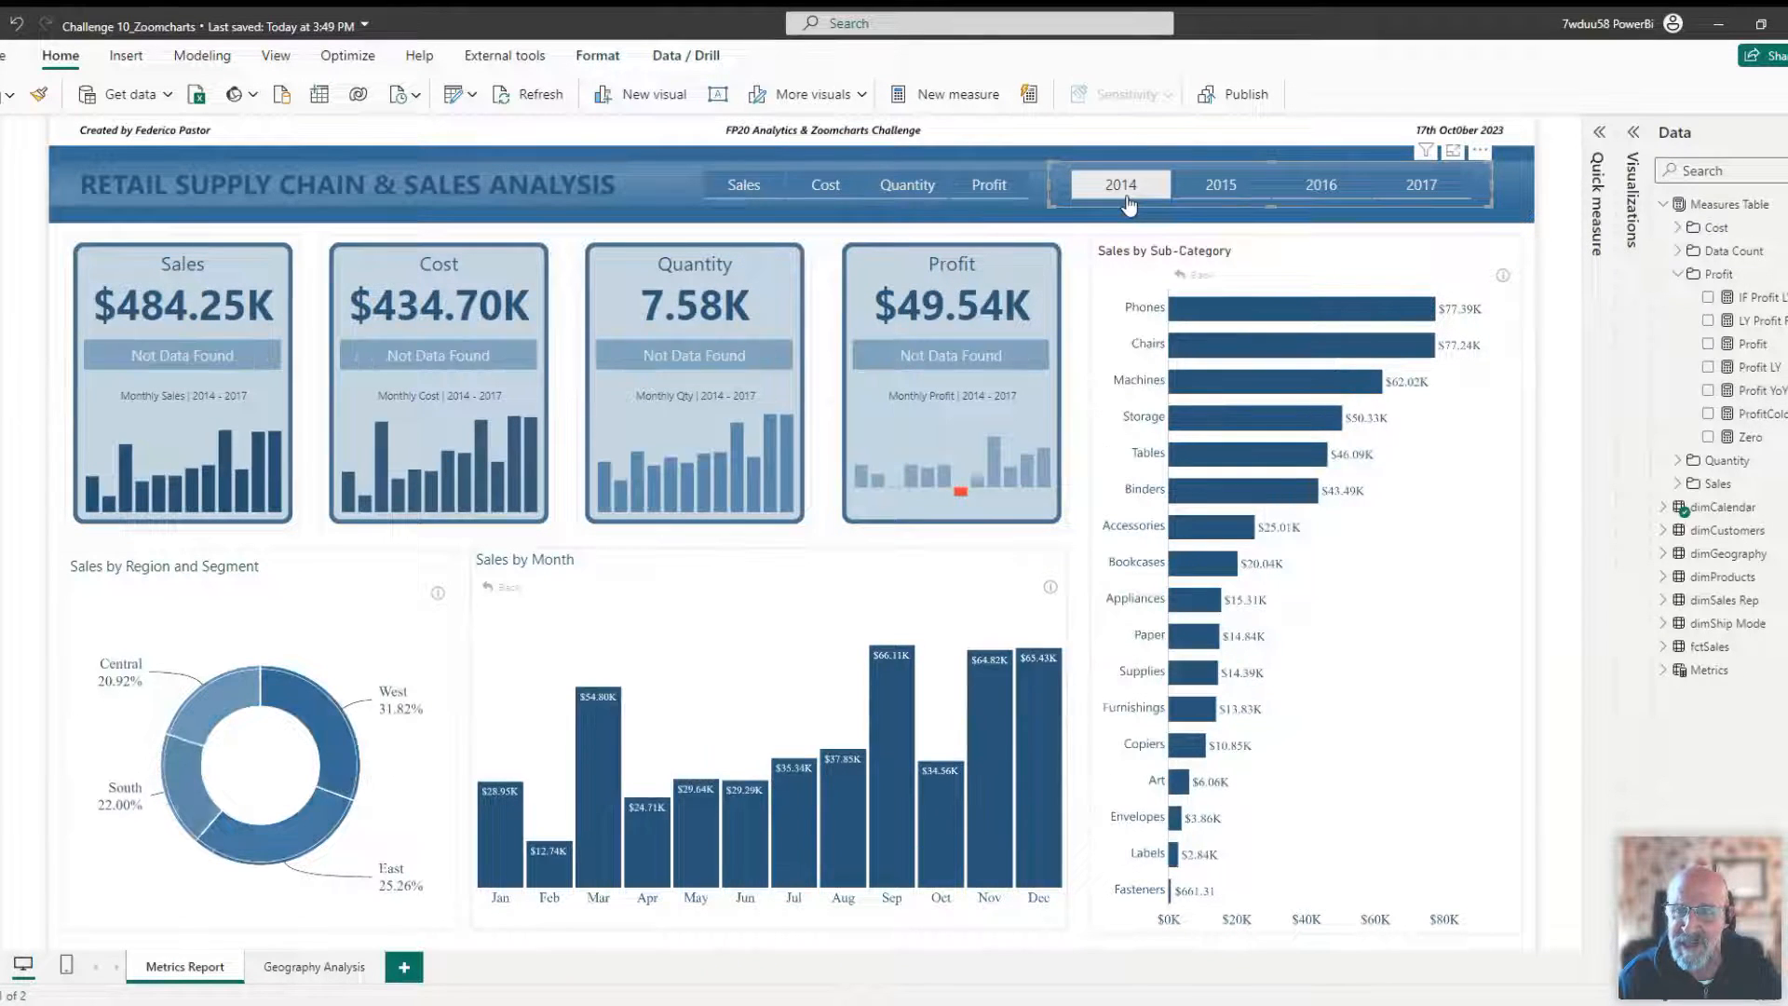
click(1323, 195)
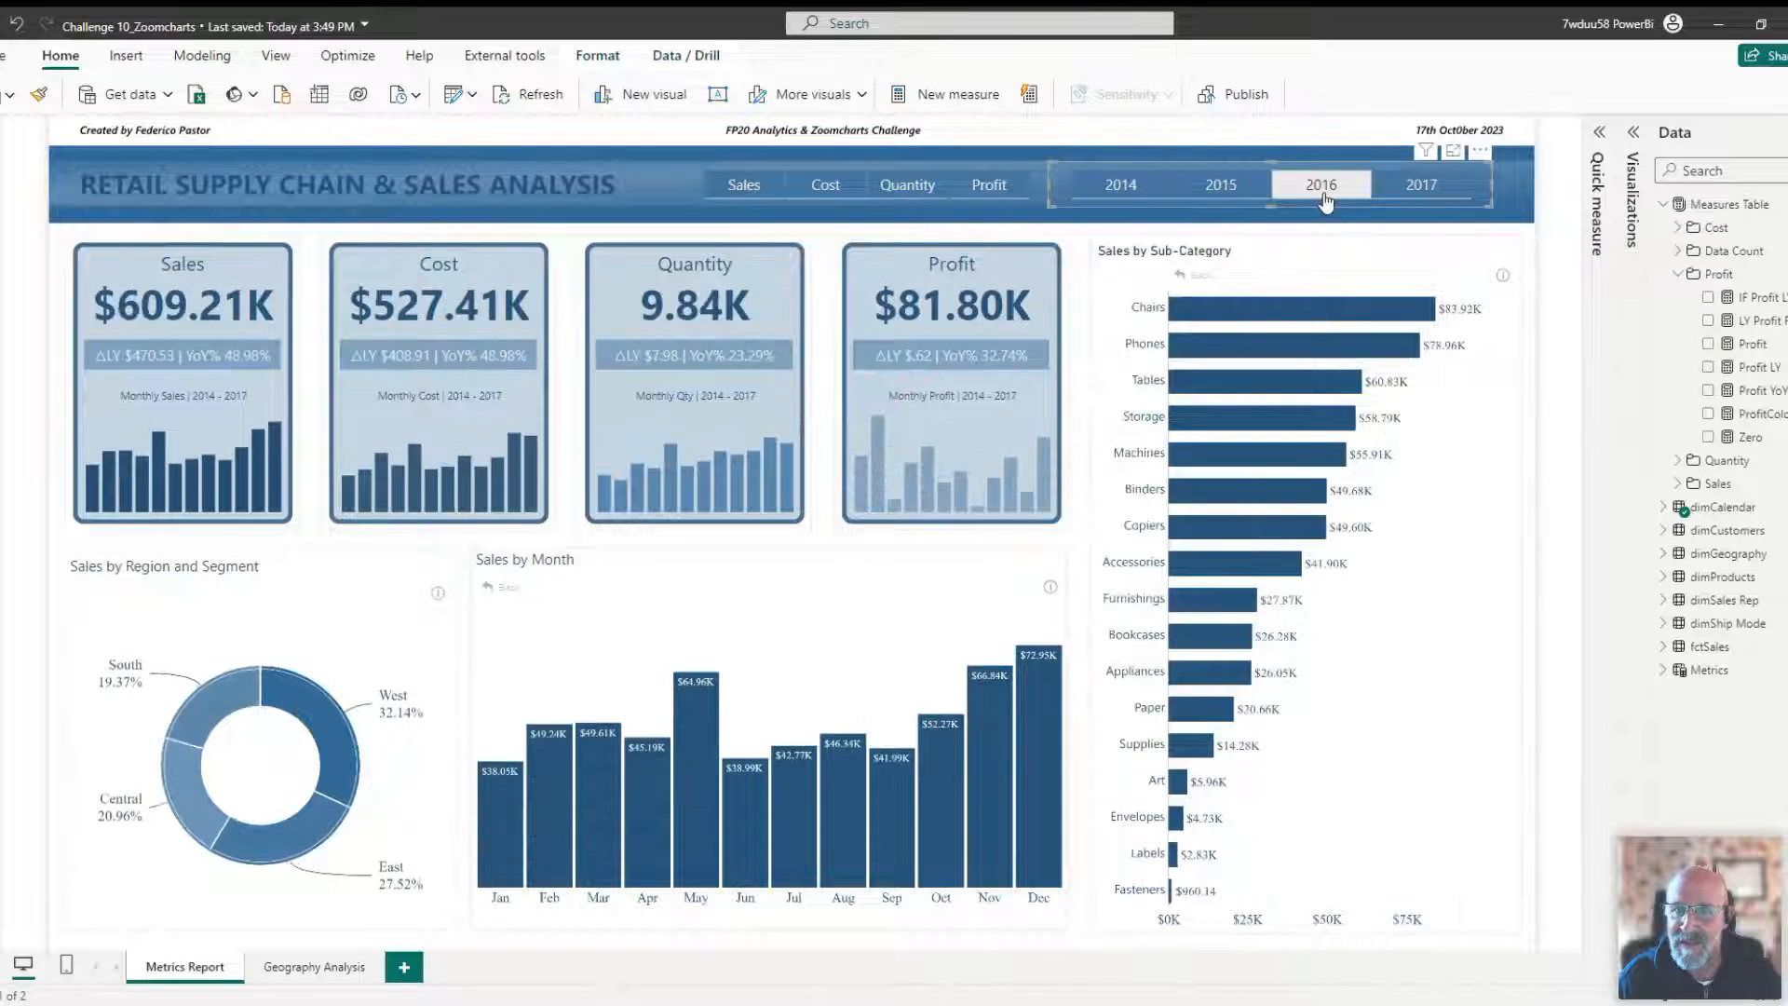
Cycle the report's metric selector through Cost, Quantity and Profit.
click(826, 187)
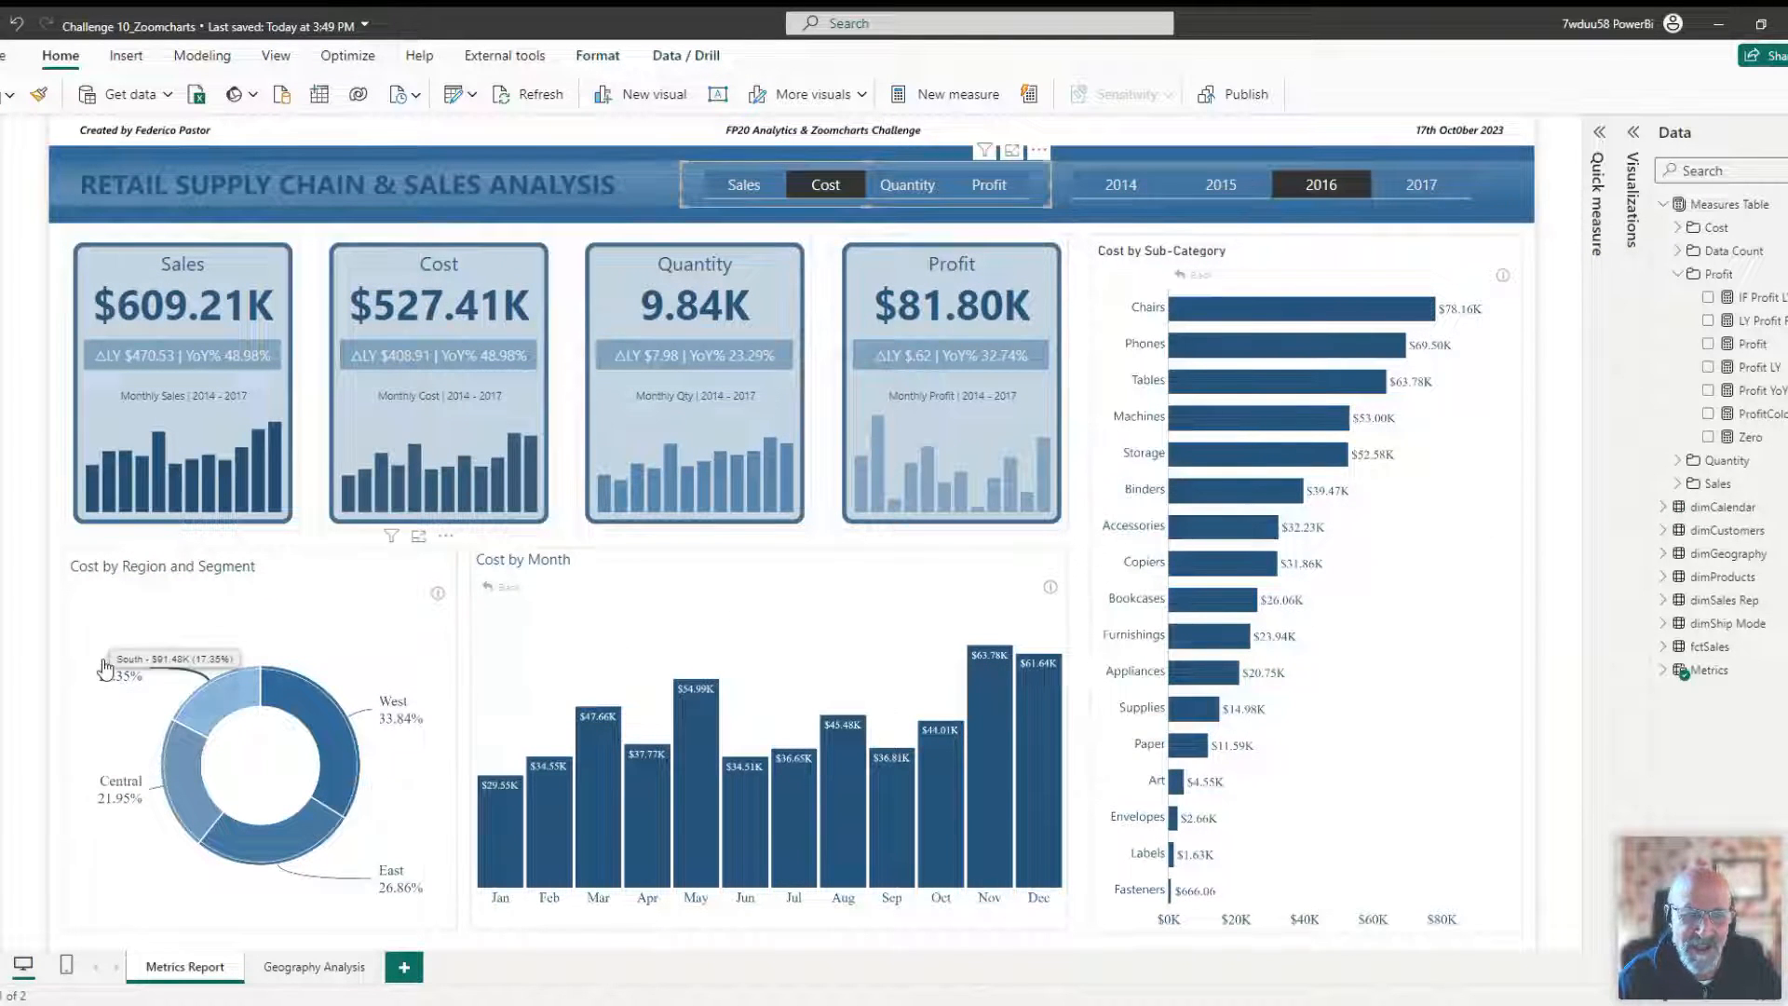
mouse_move(542, 706)
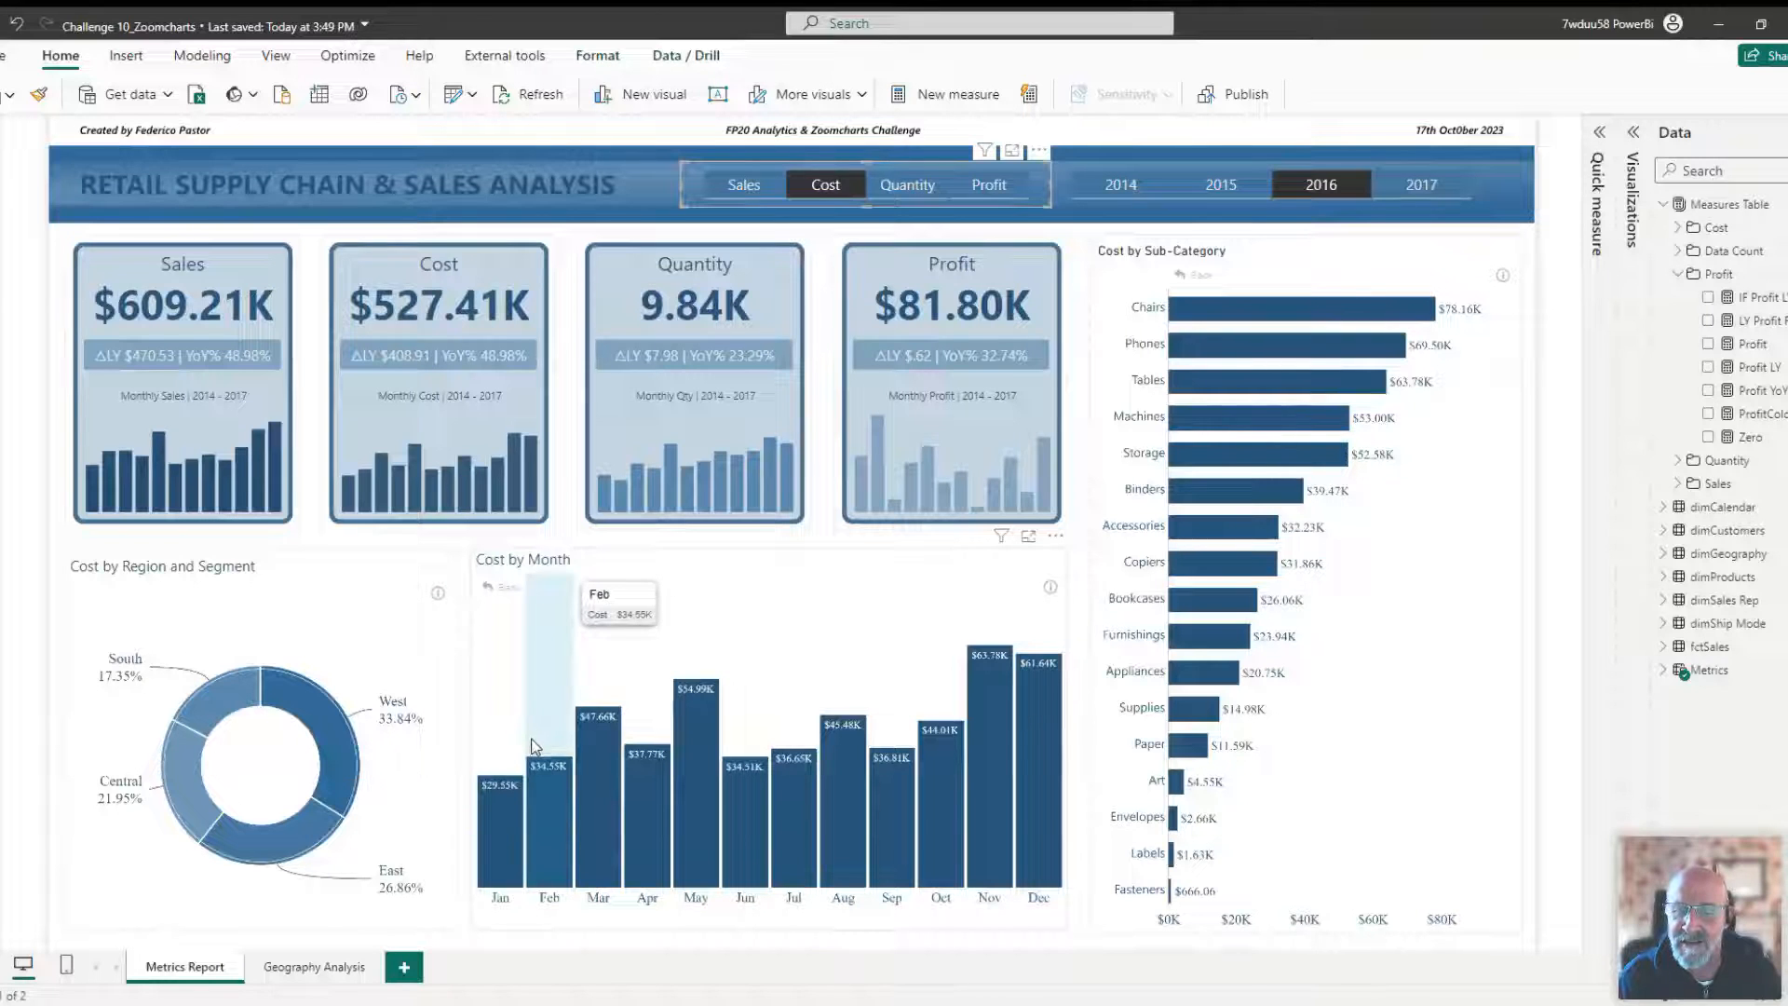
click(908, 192)
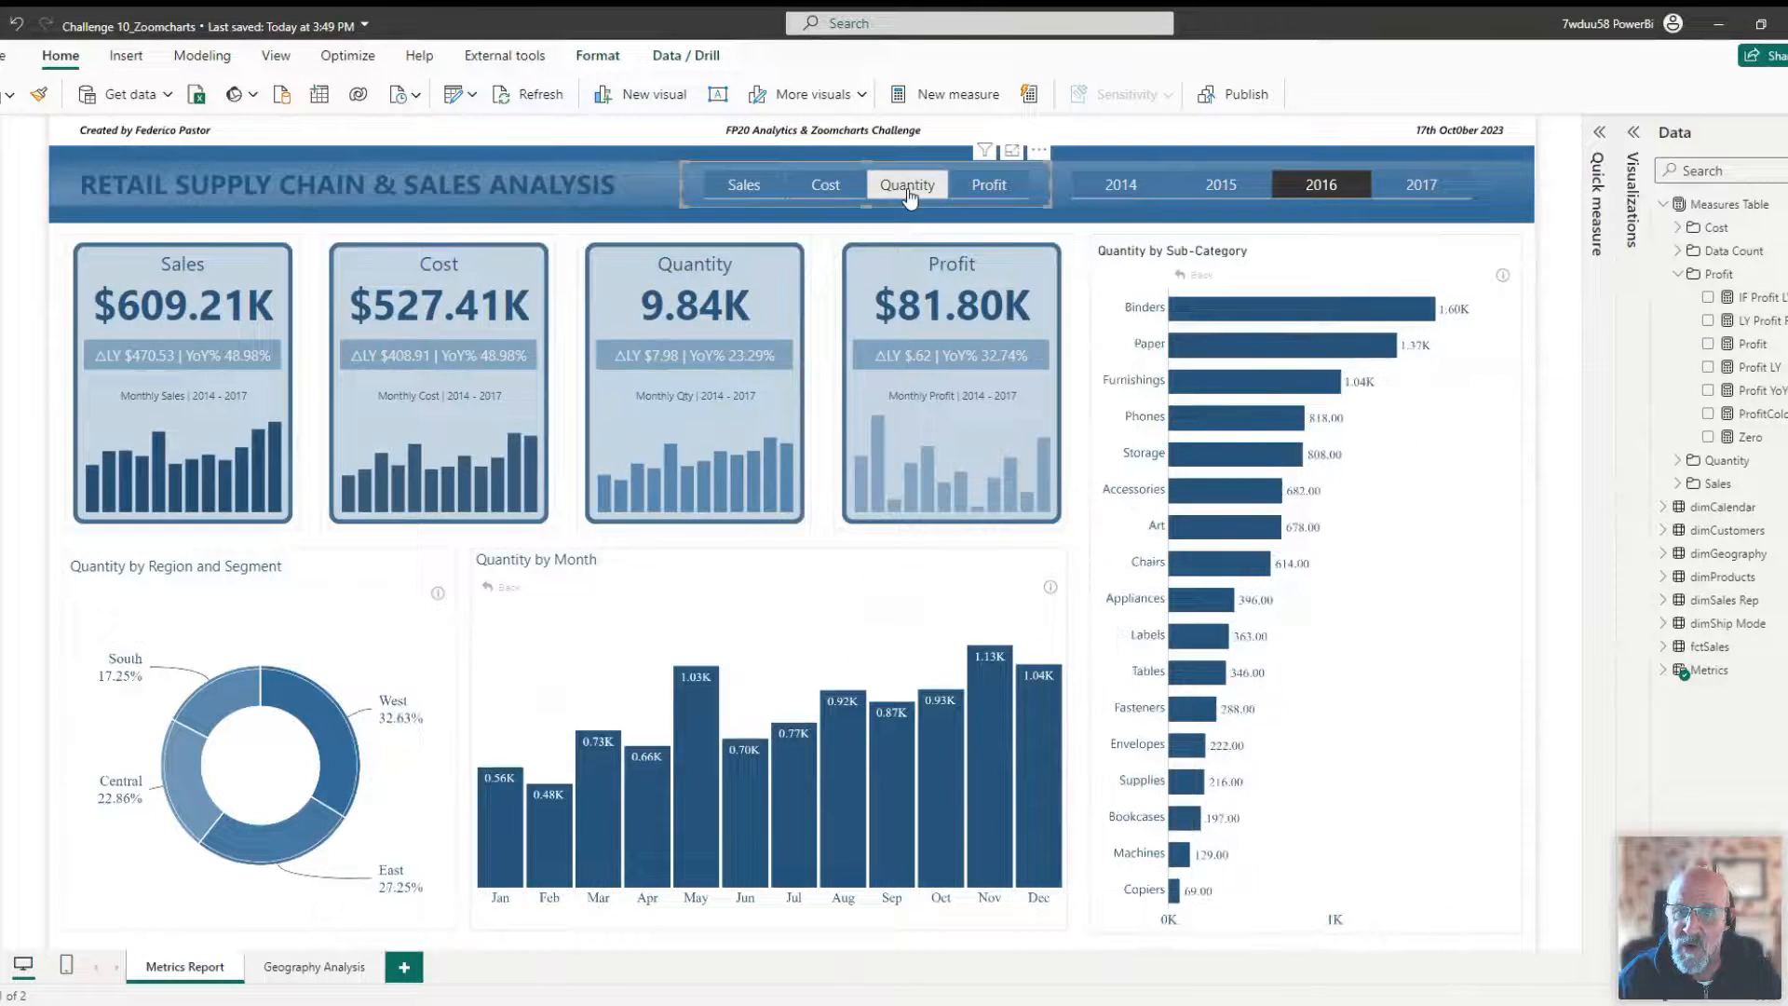
click(989, 185)
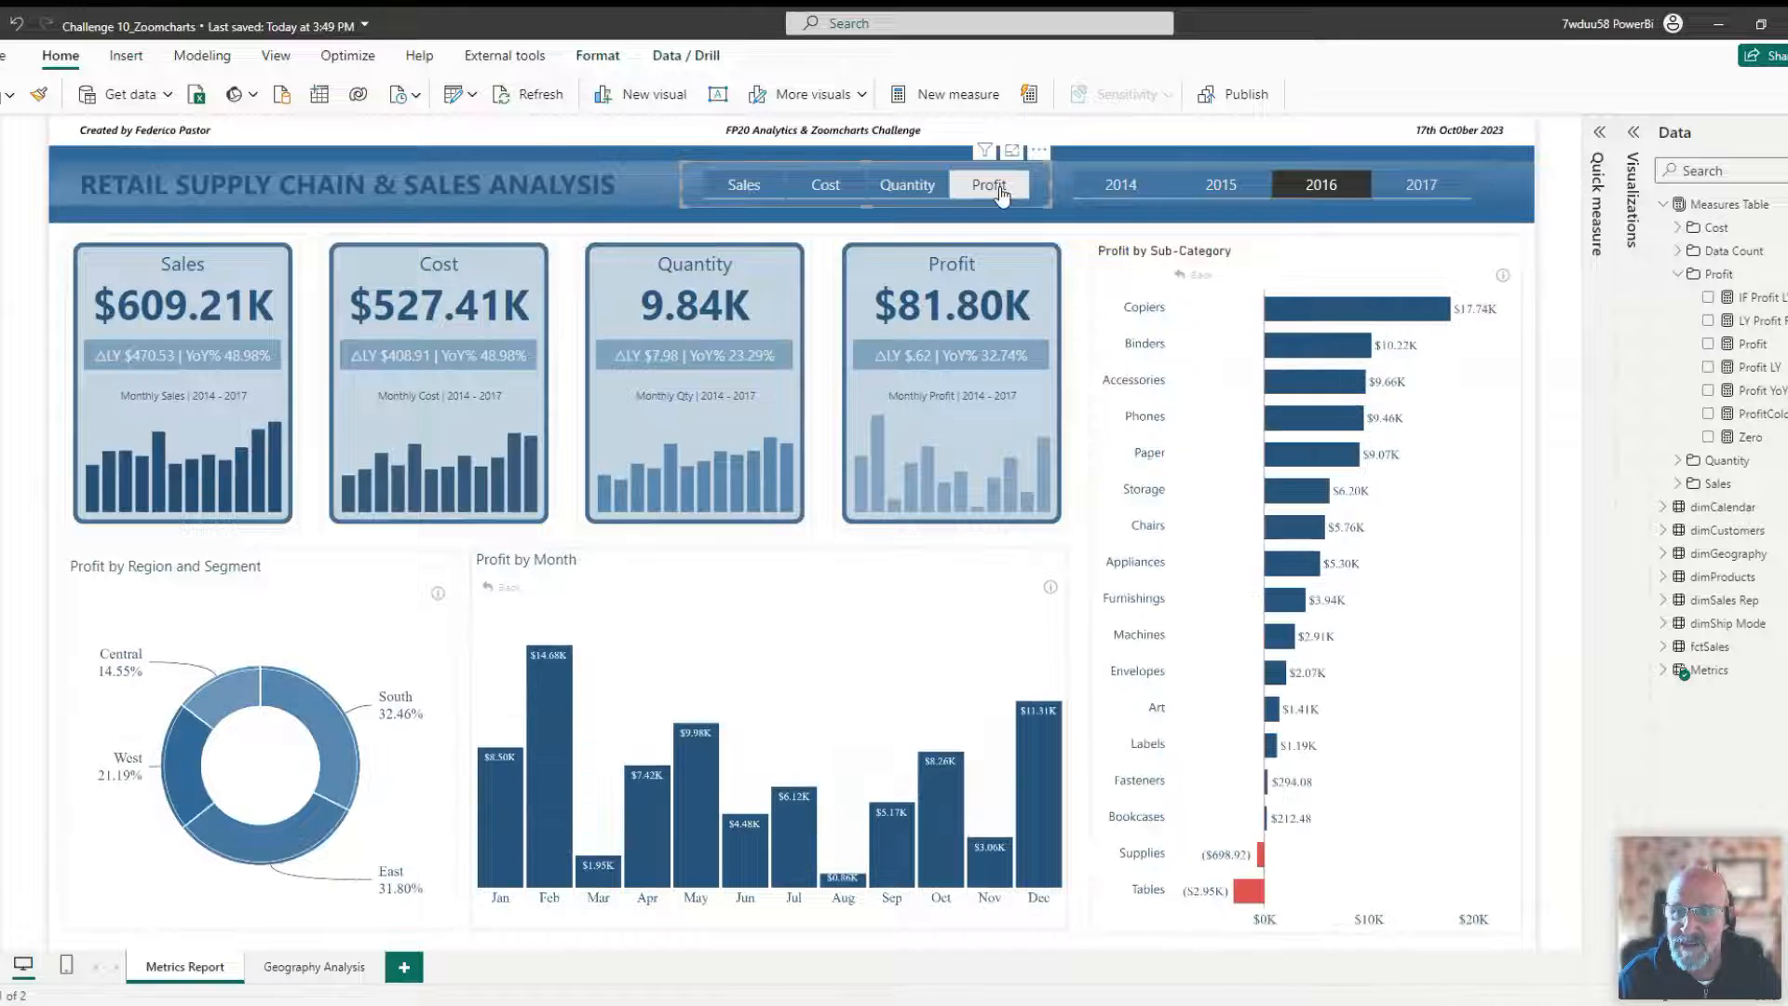
Switch the year slicer from 2016 to 2014.
click(1081, 235)
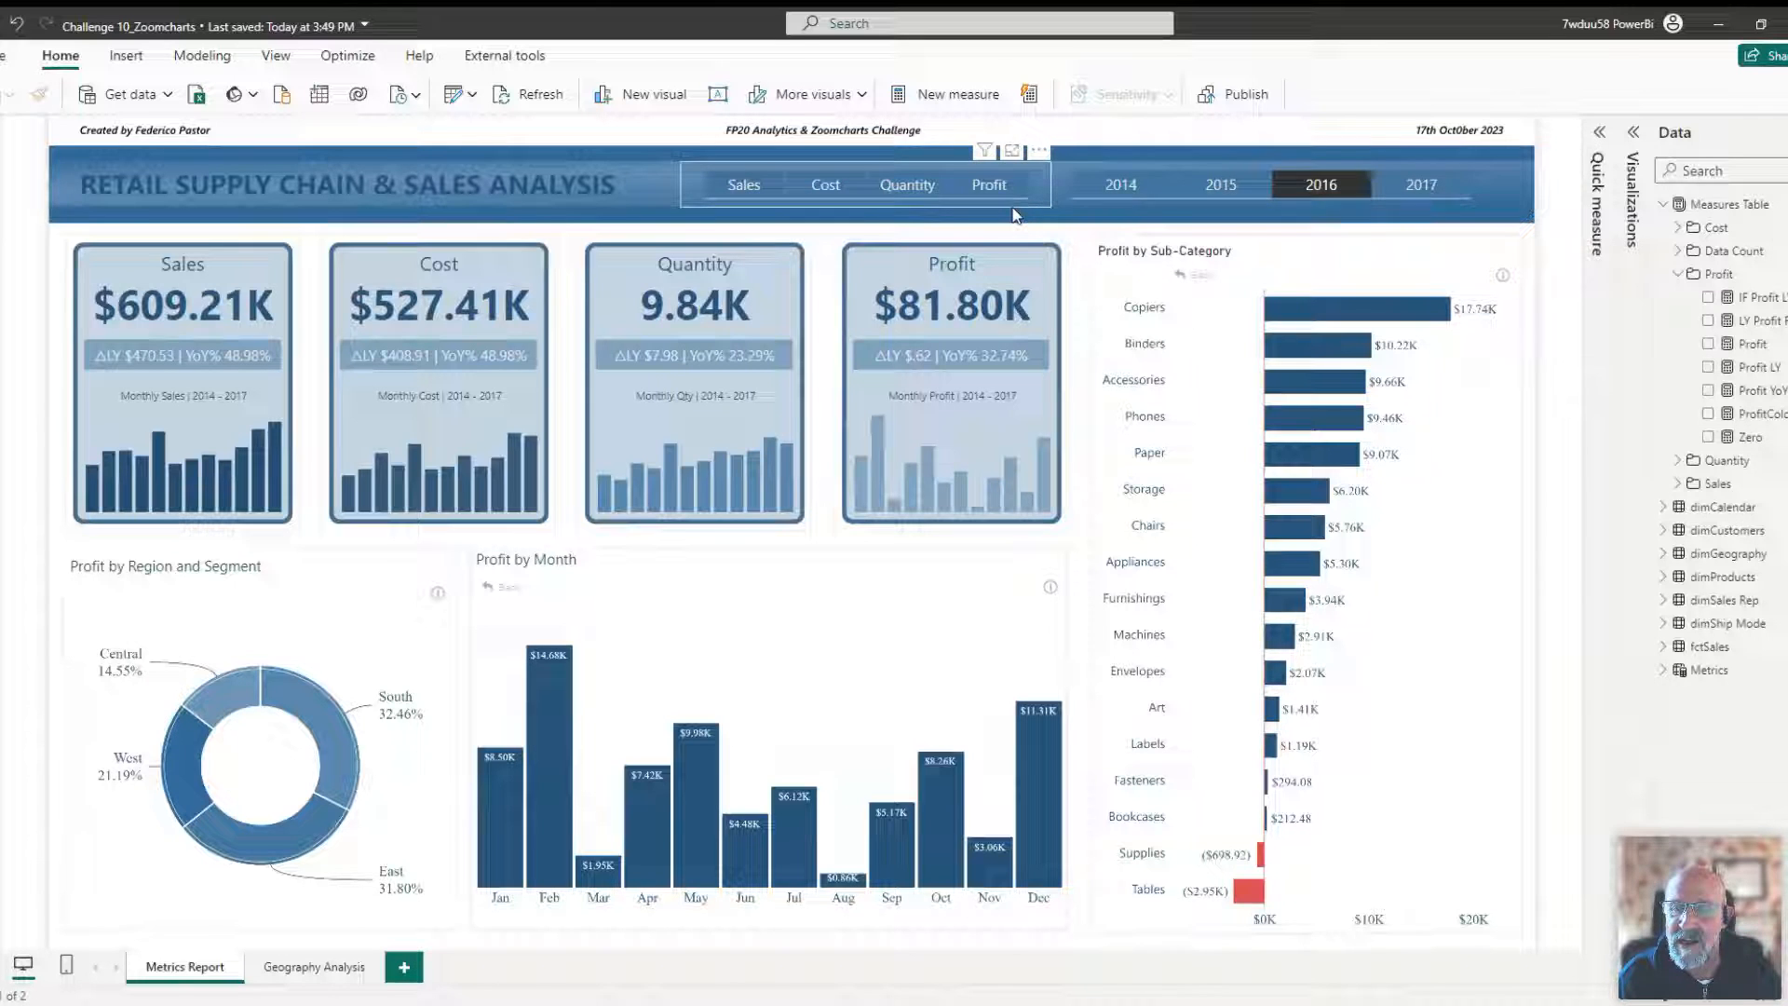
click(1296, 193)
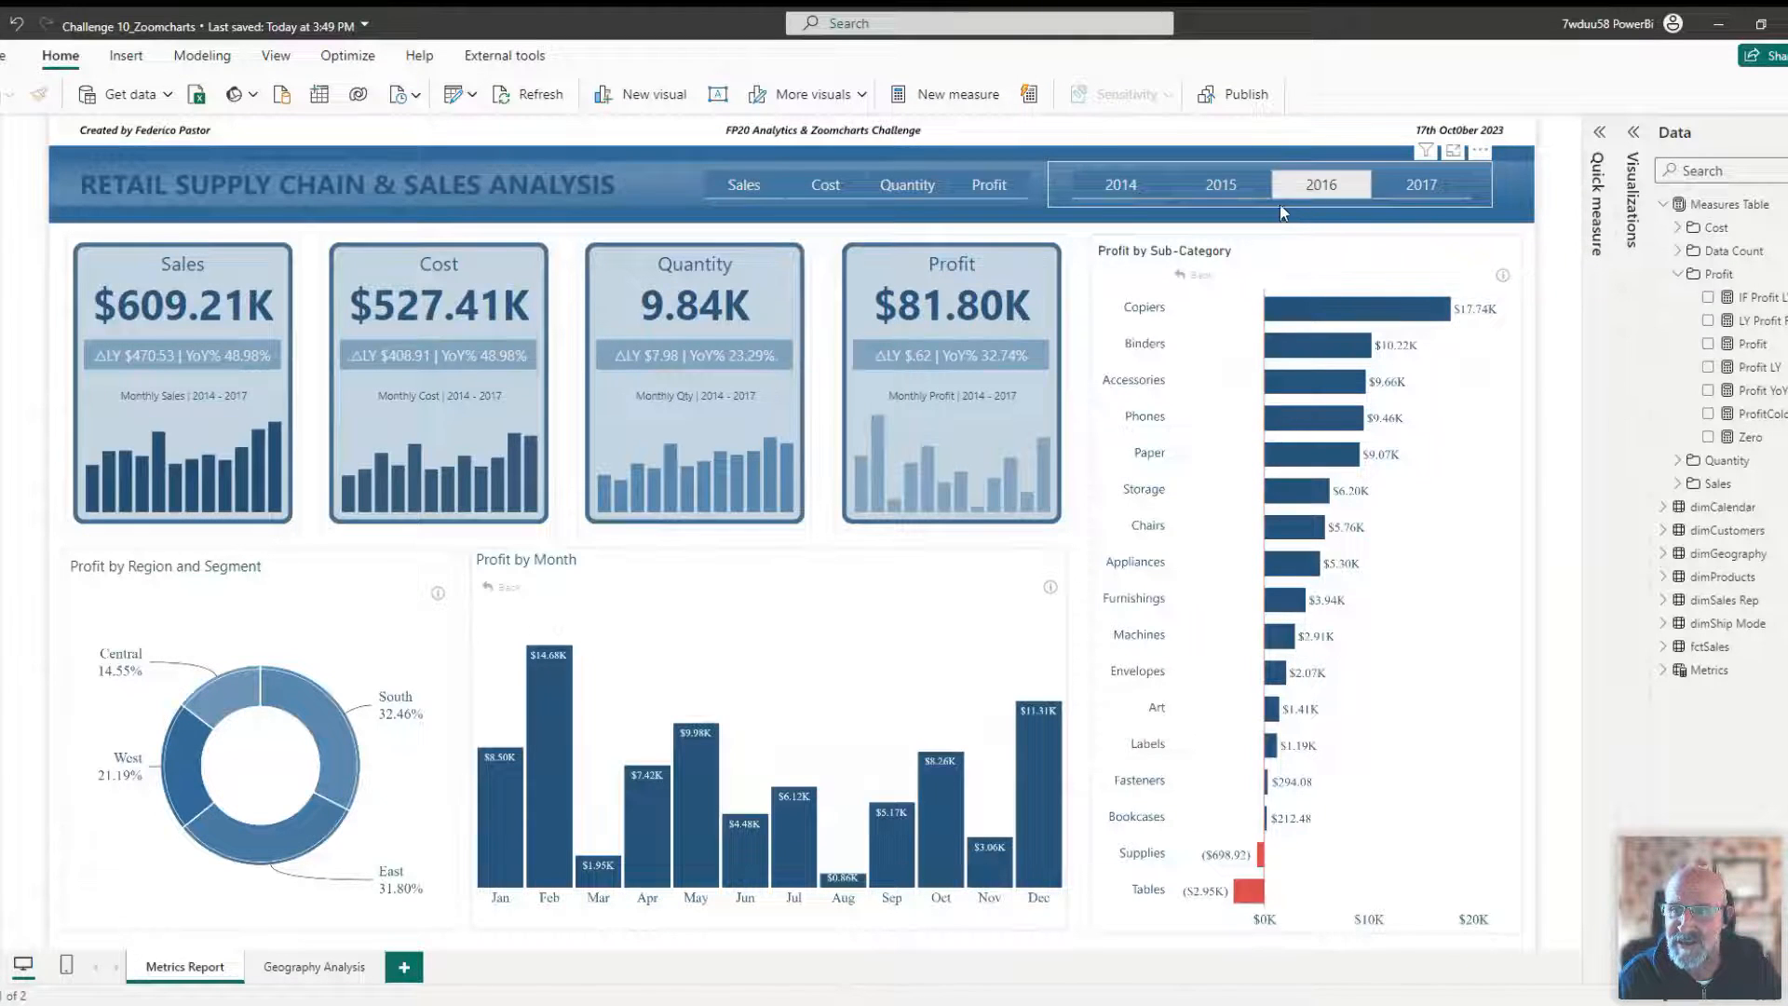
click(145, 372)
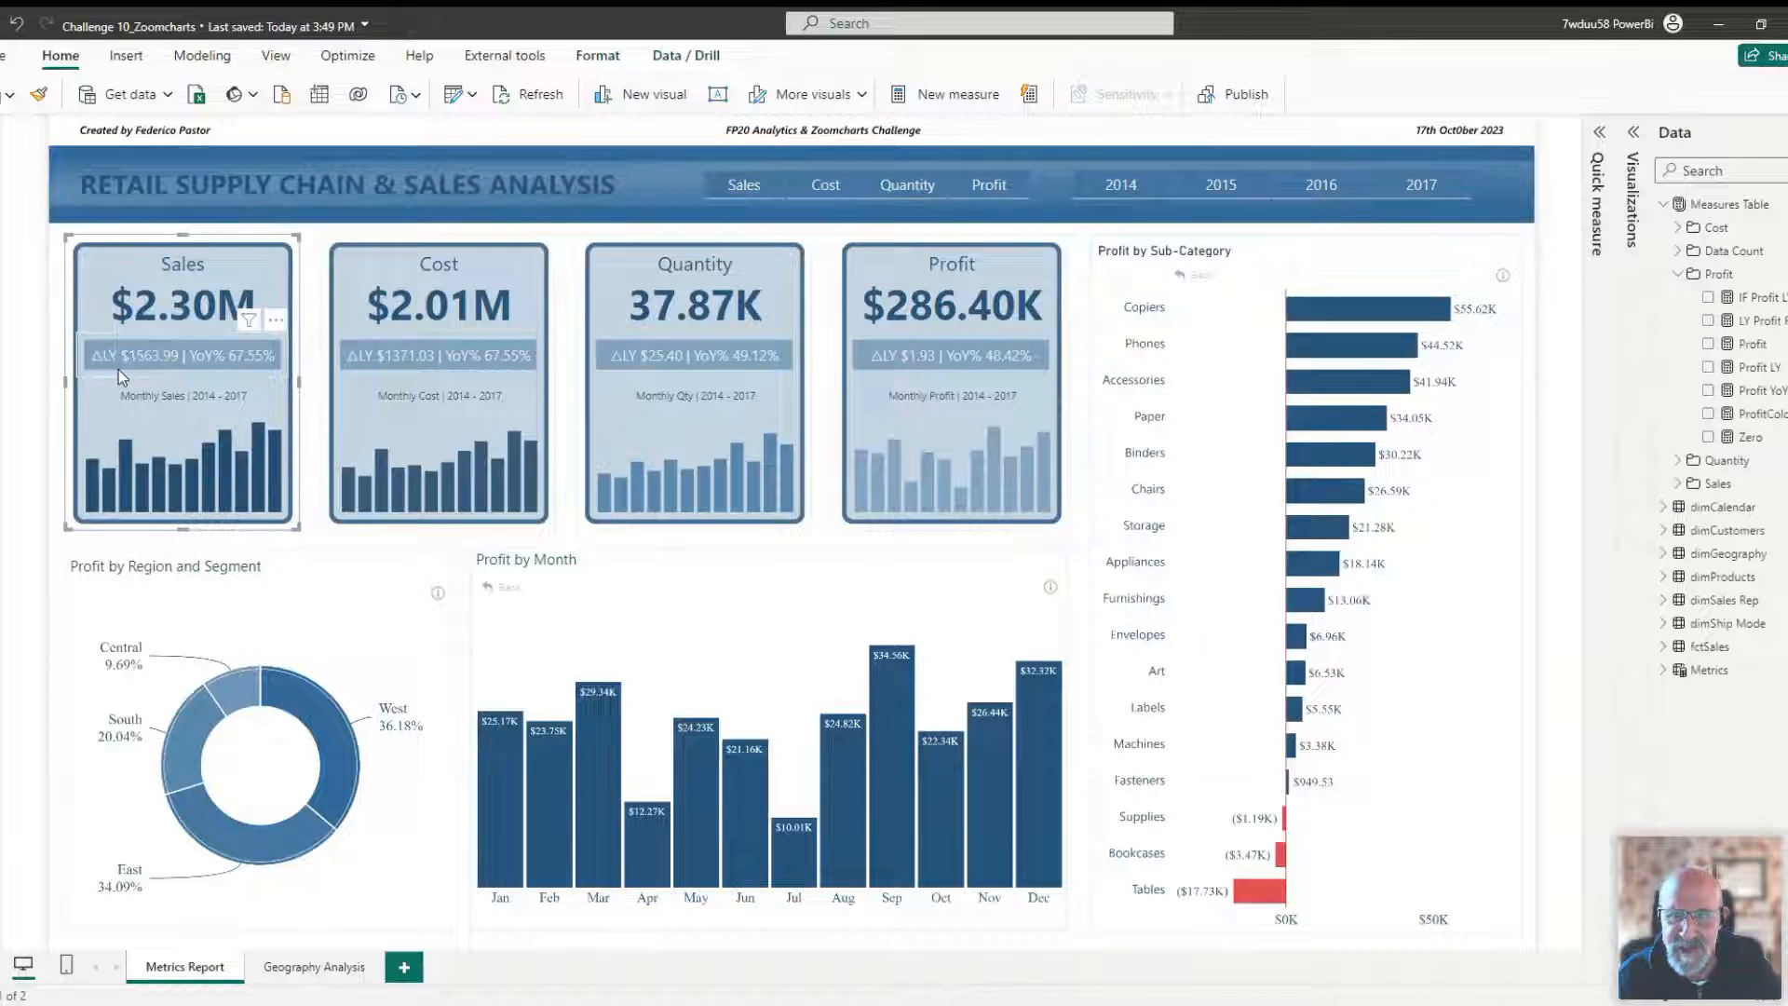
click(1140, 187)
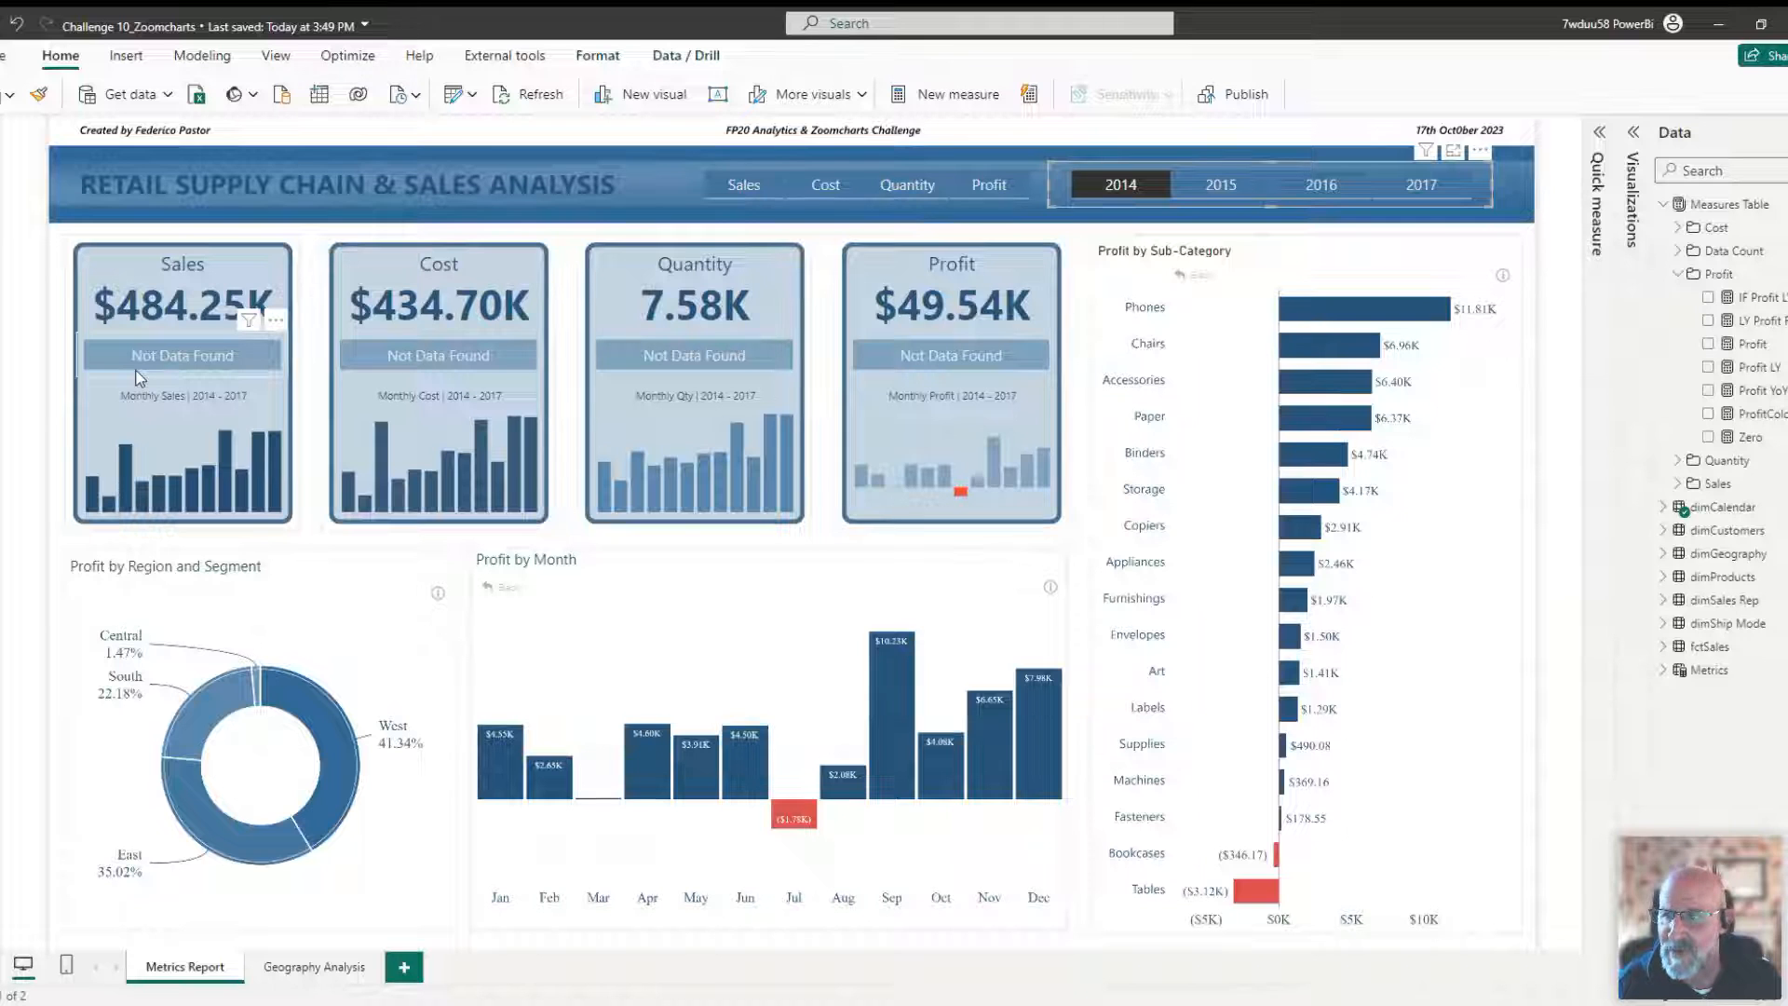
Open the IF LY Formatted measure in the Sales folder and examine its expanded DAX formula, then collapse the formula bar.
click(1681, 277)
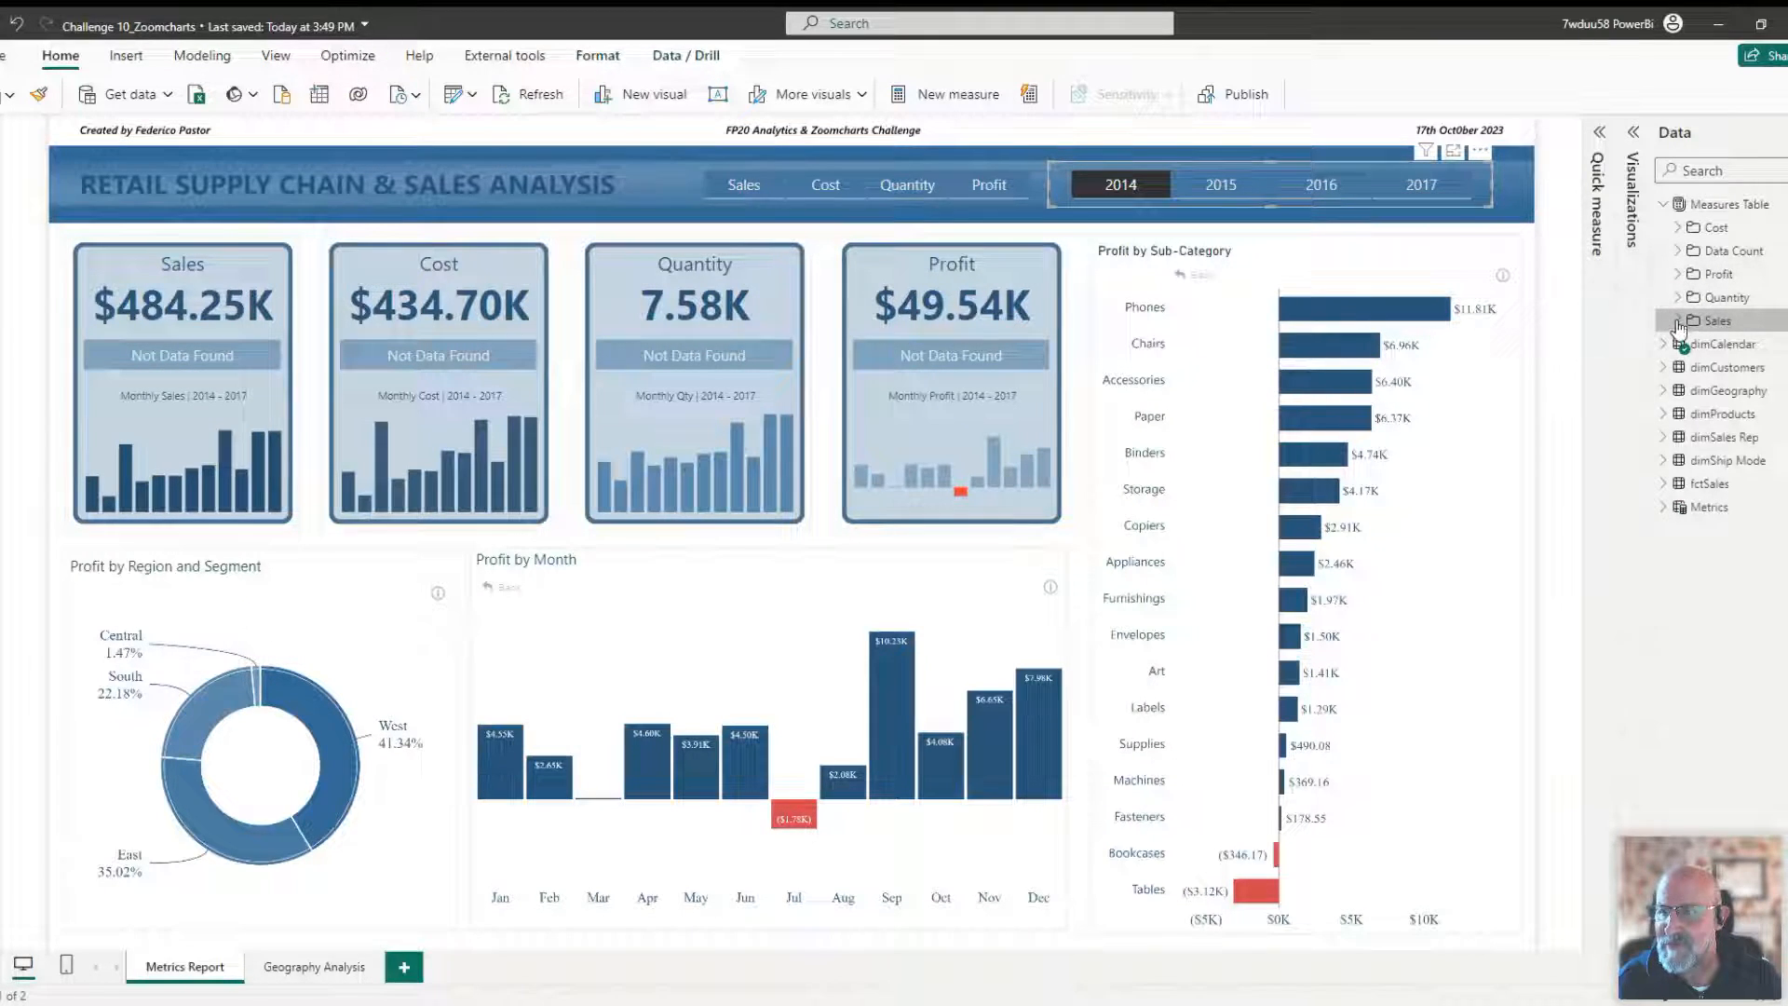
click(1680, 321)
click(1760, 344)
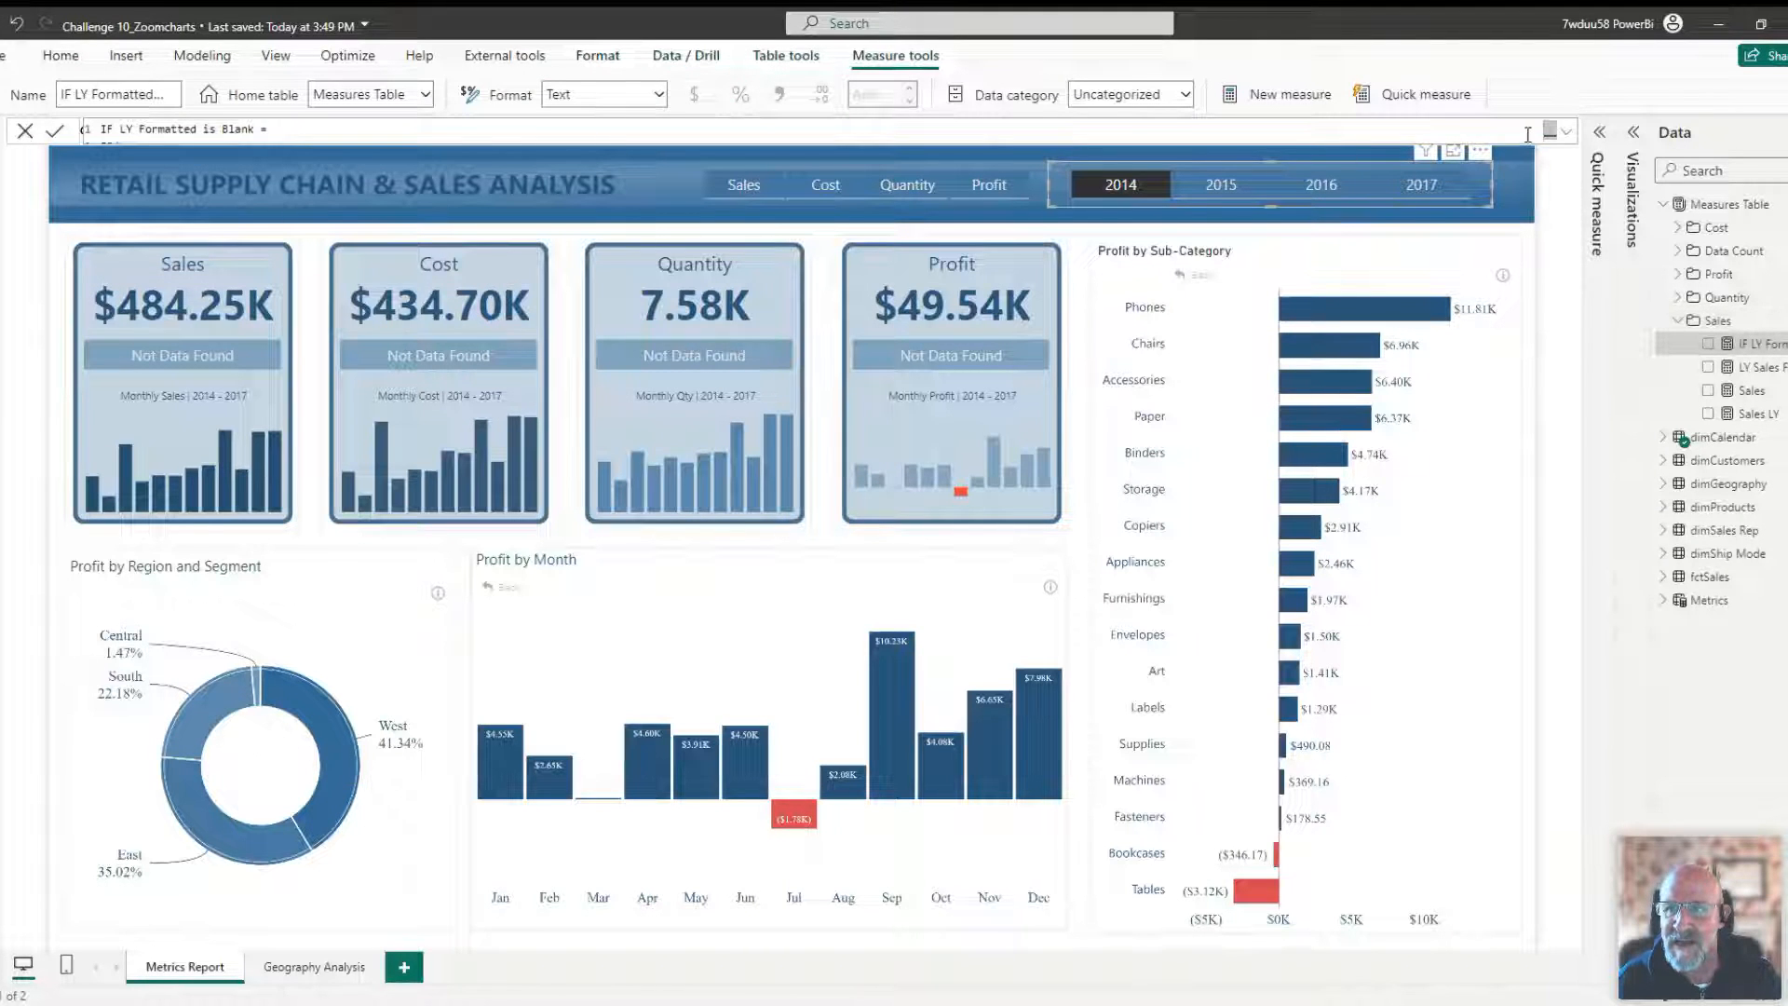
click(1571, 137)
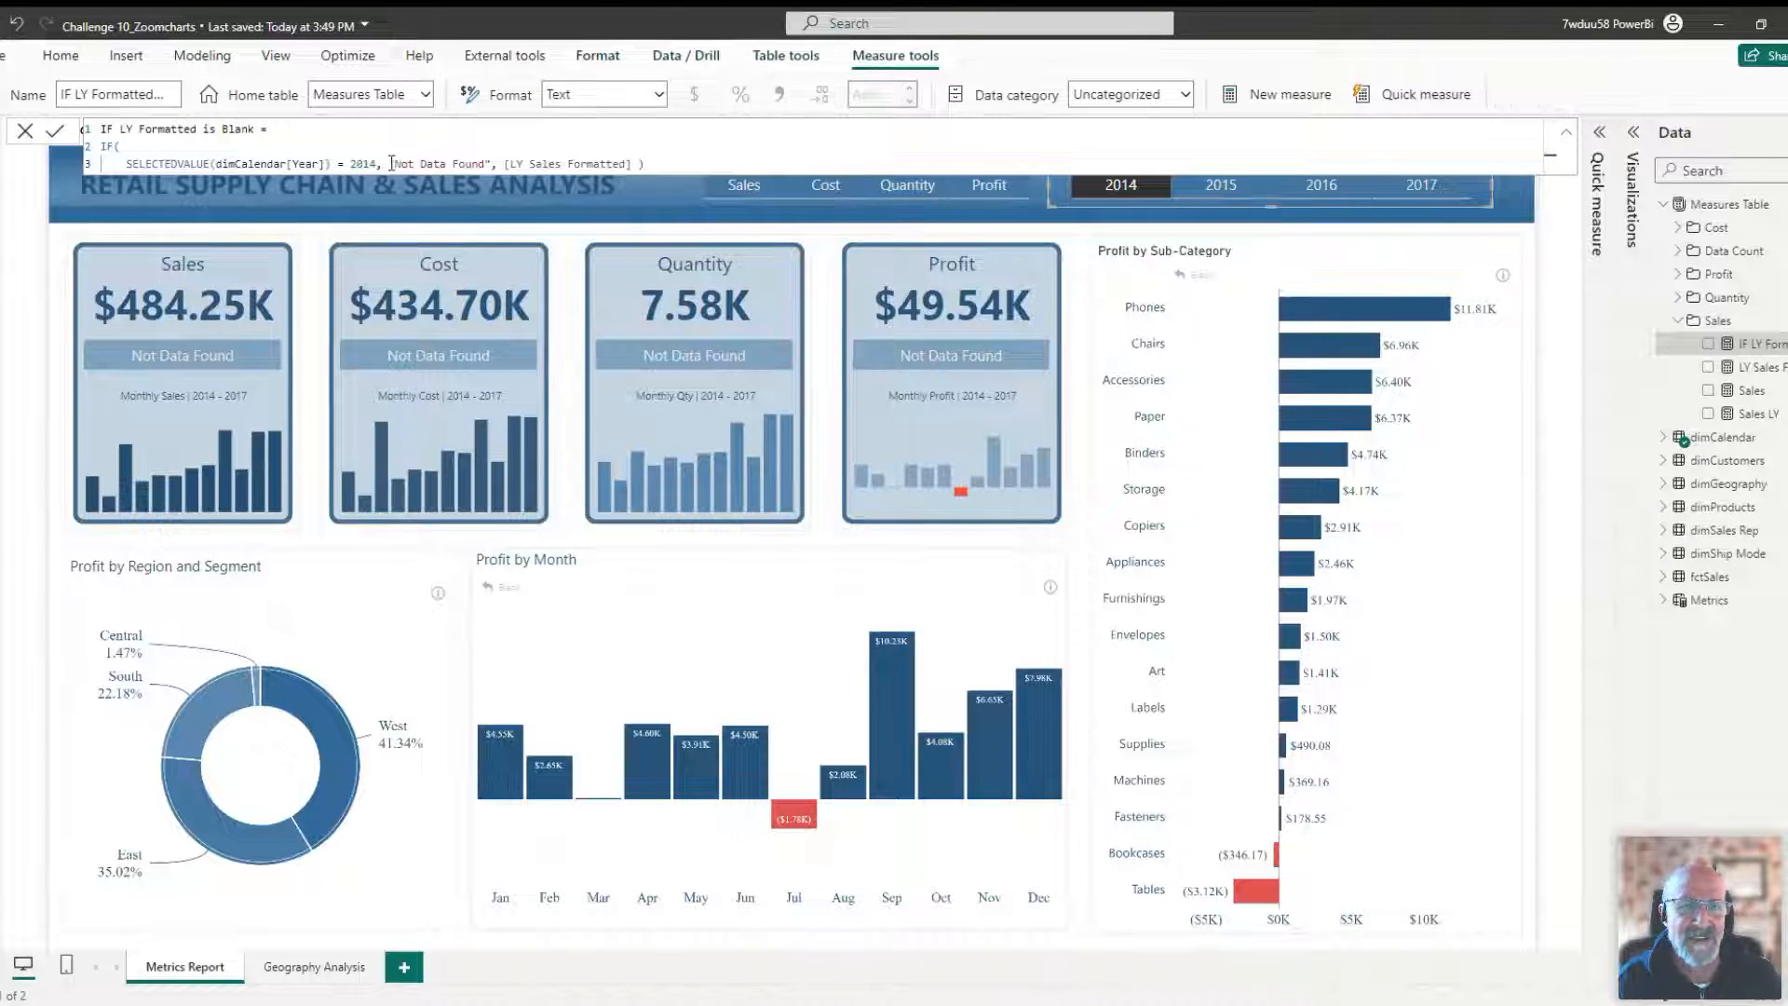
drag(389, 163, 441, 163)
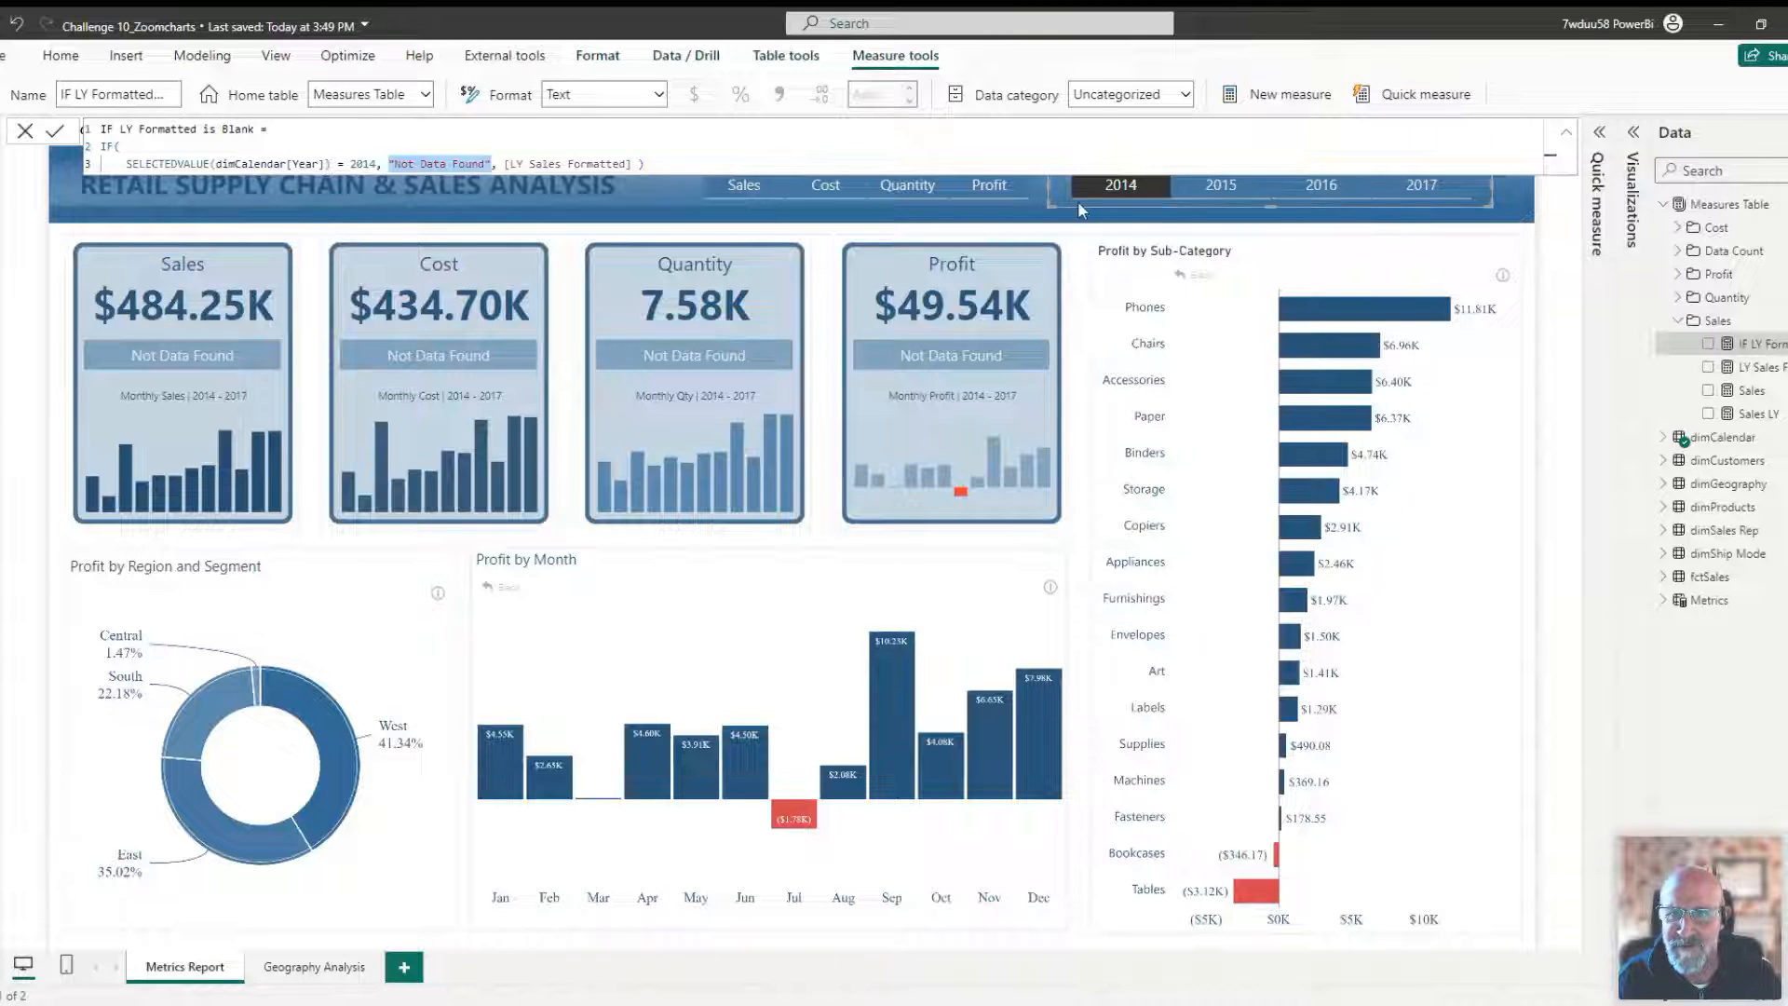
click(1101, 197)
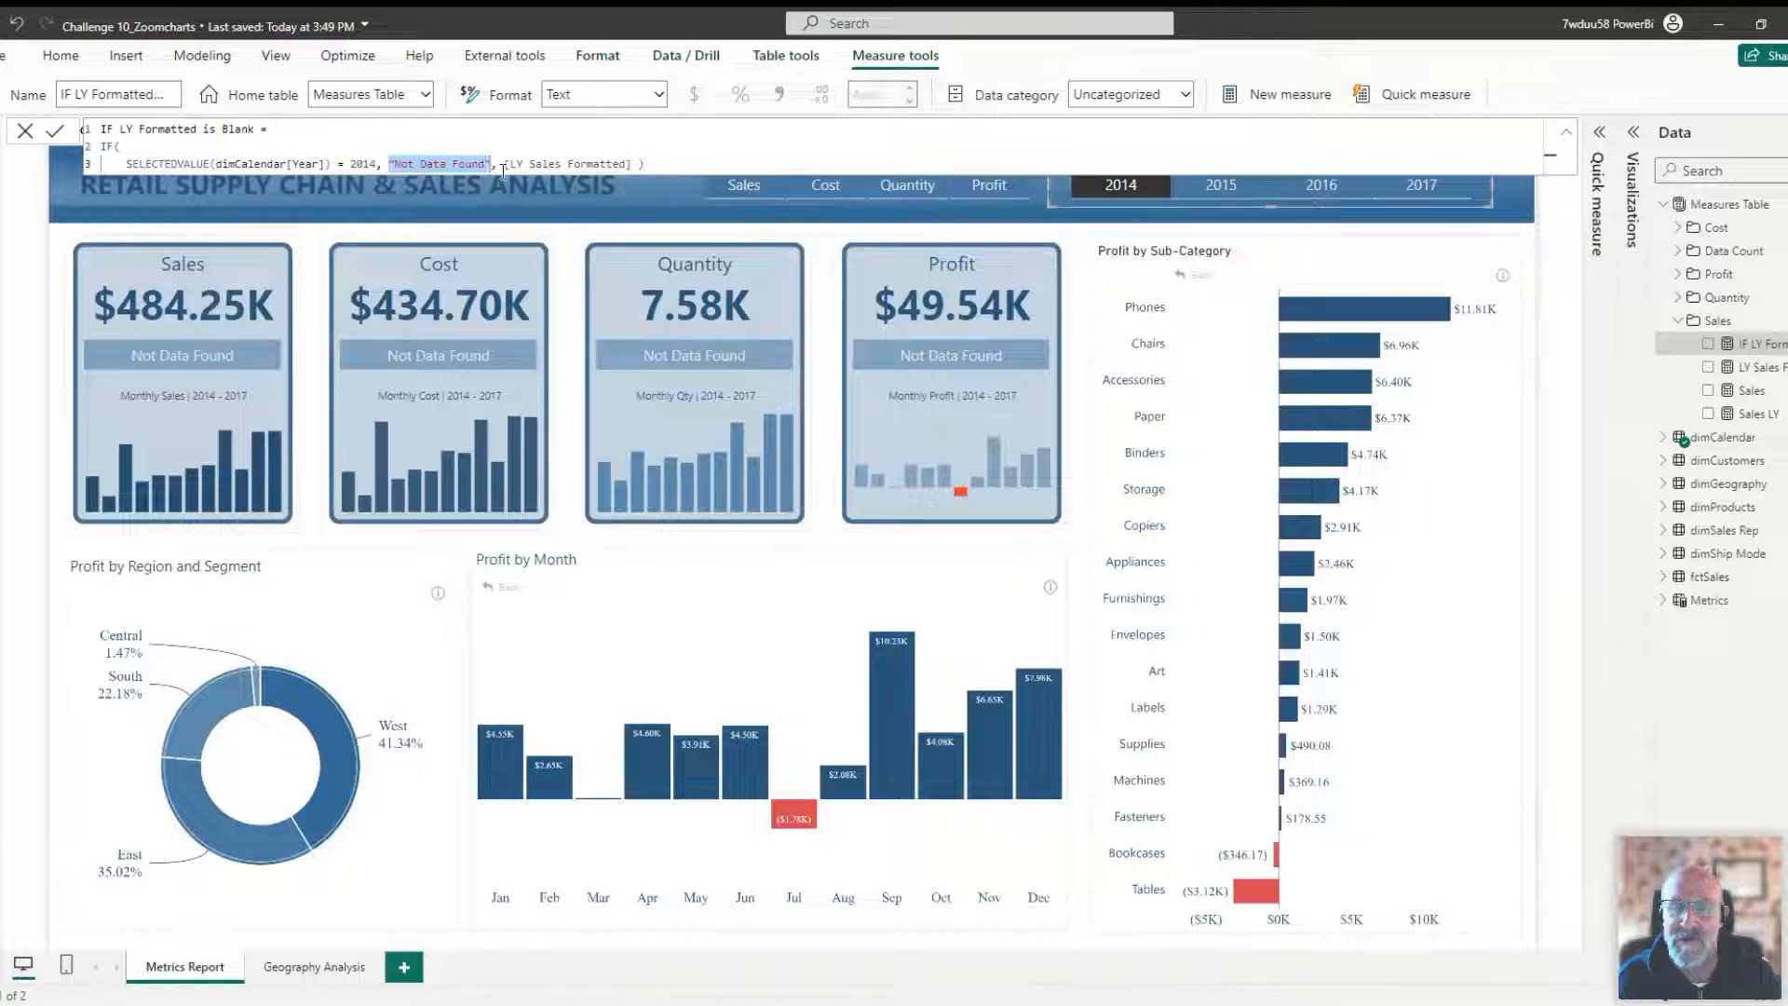
click(674, 162)
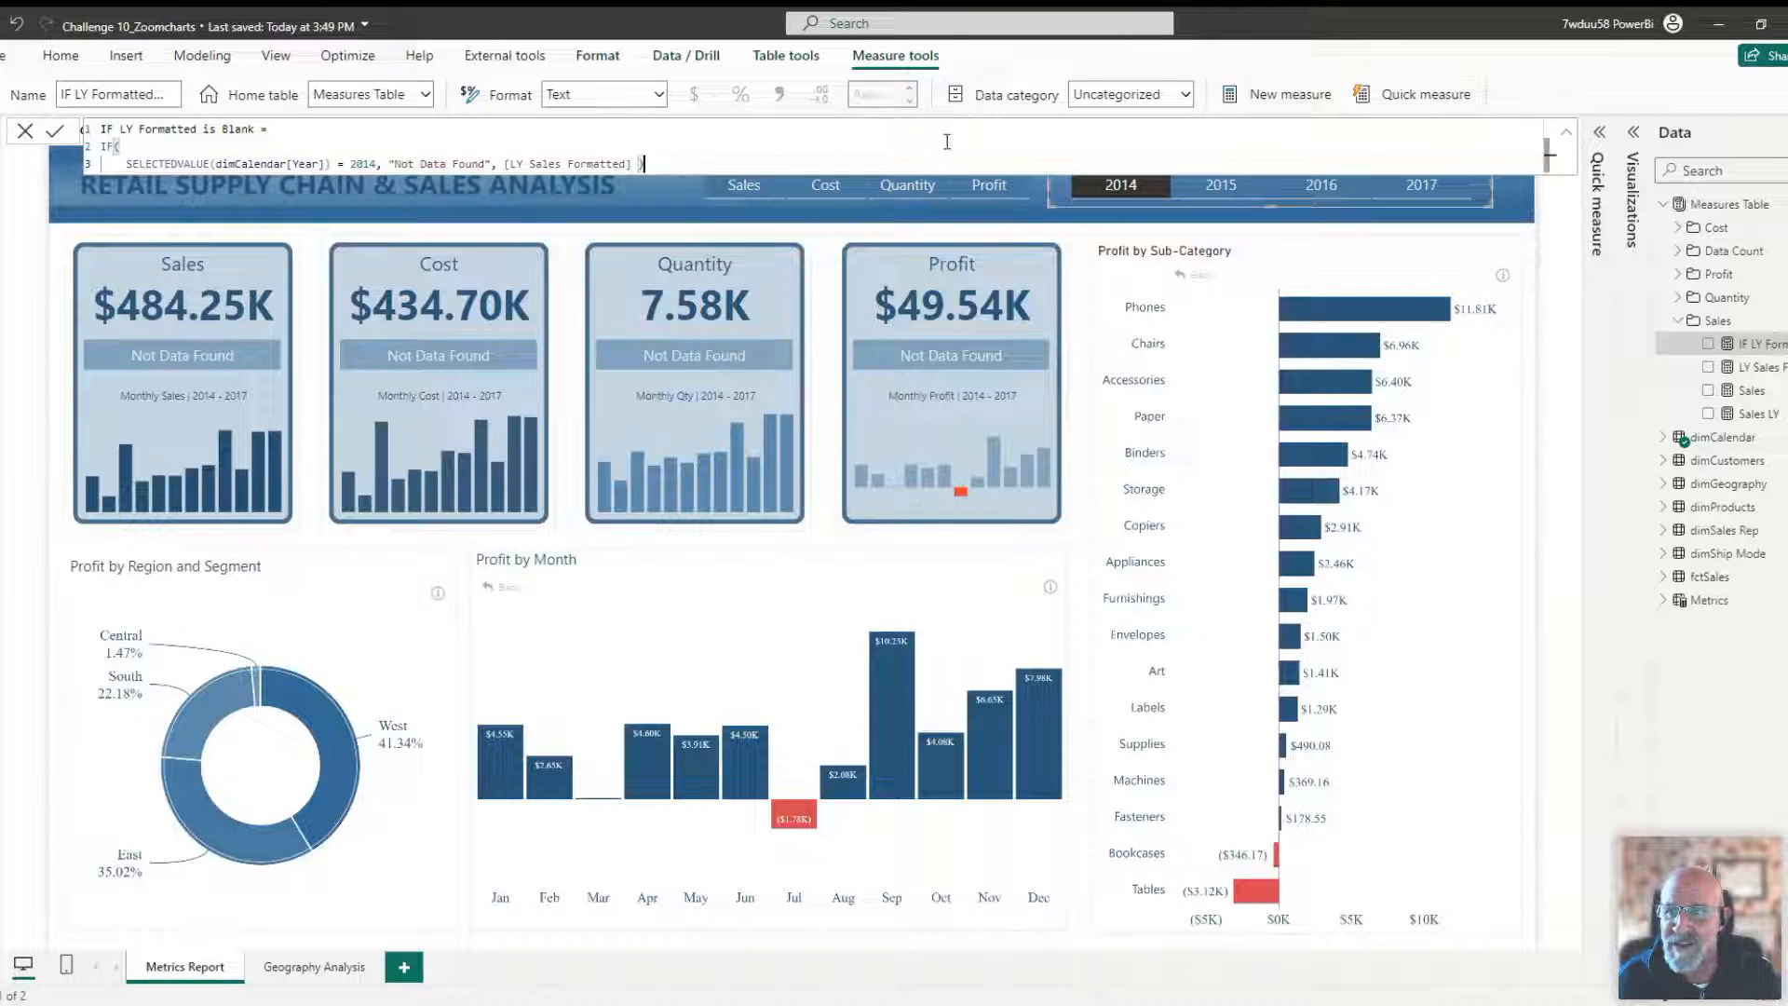
click(1567, 131)
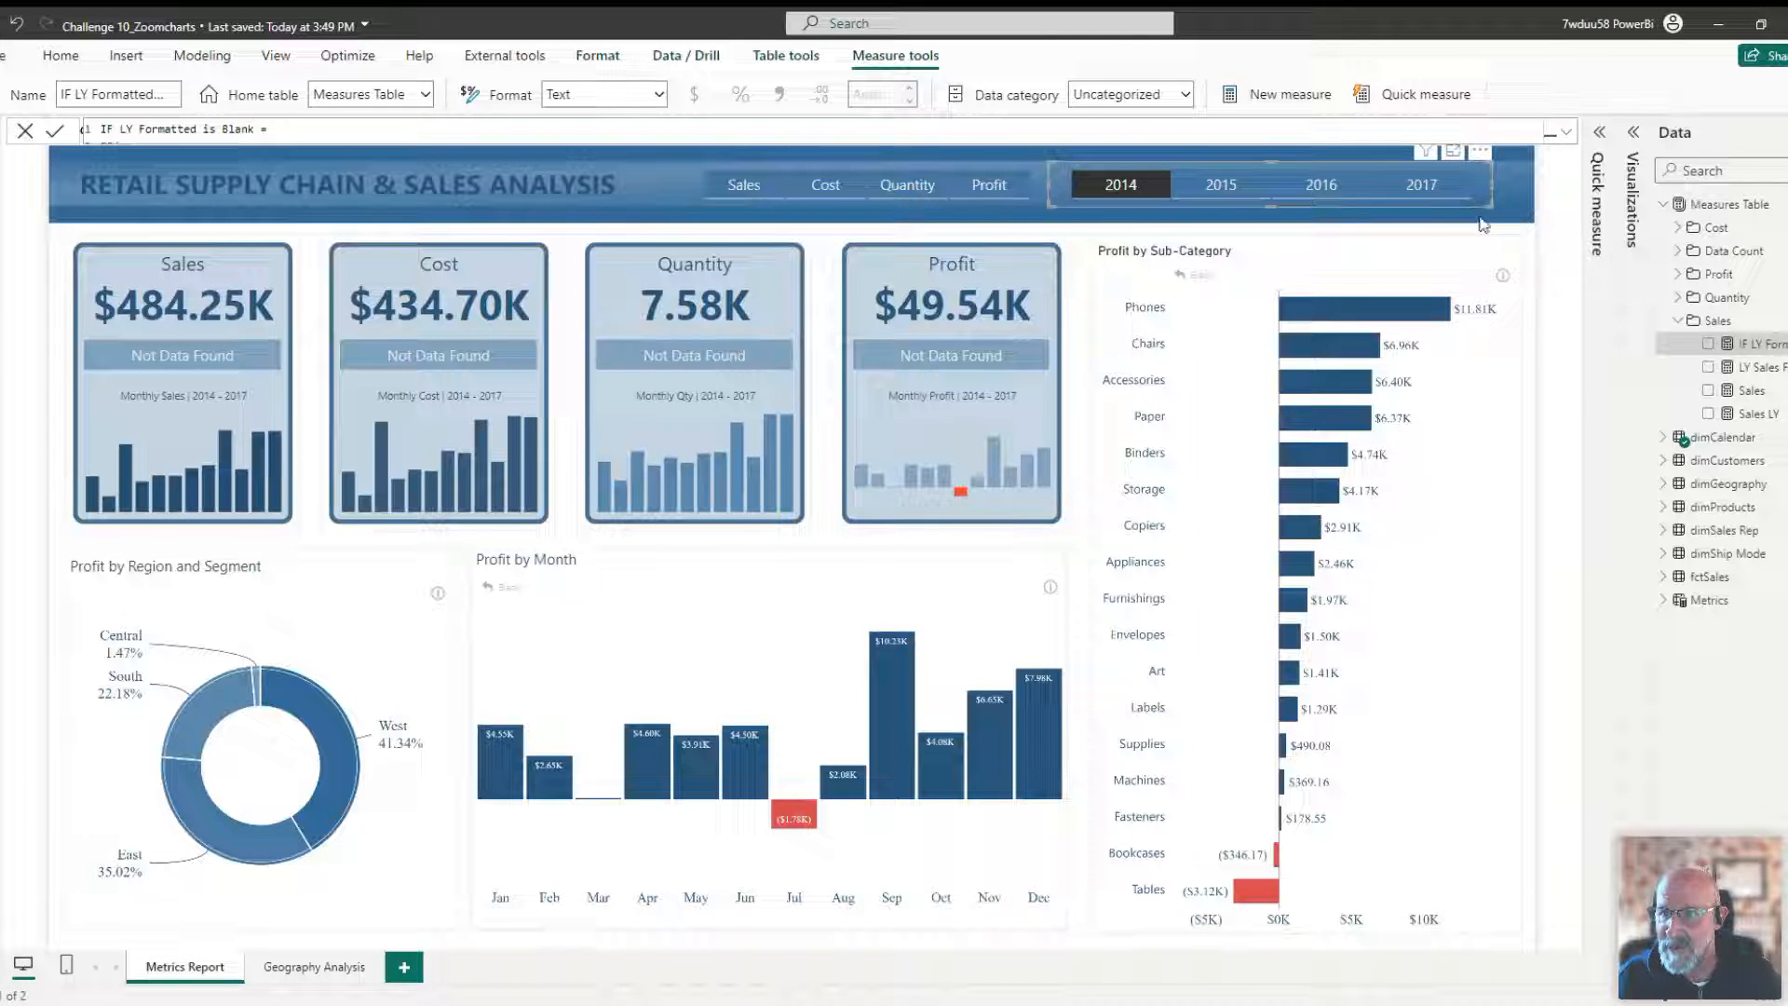
Filter the report to 2015 and switch the metric selector to Cost.
click(1523, 192)
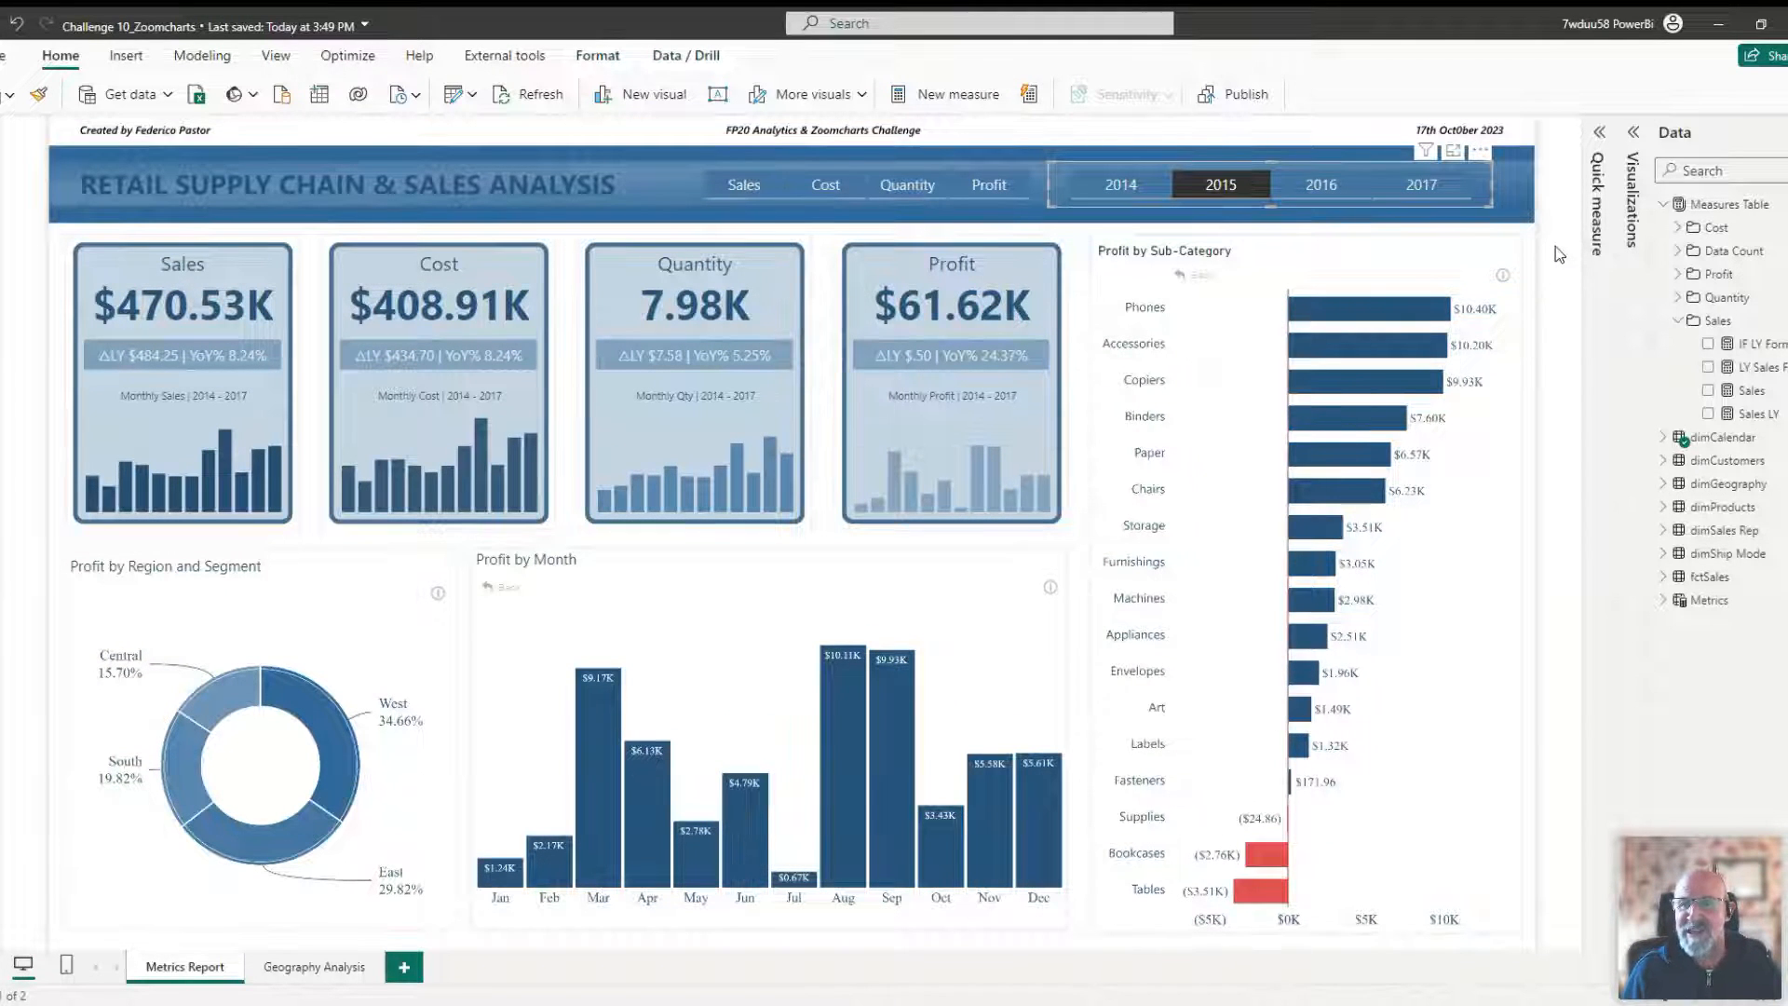
click(825, 185)
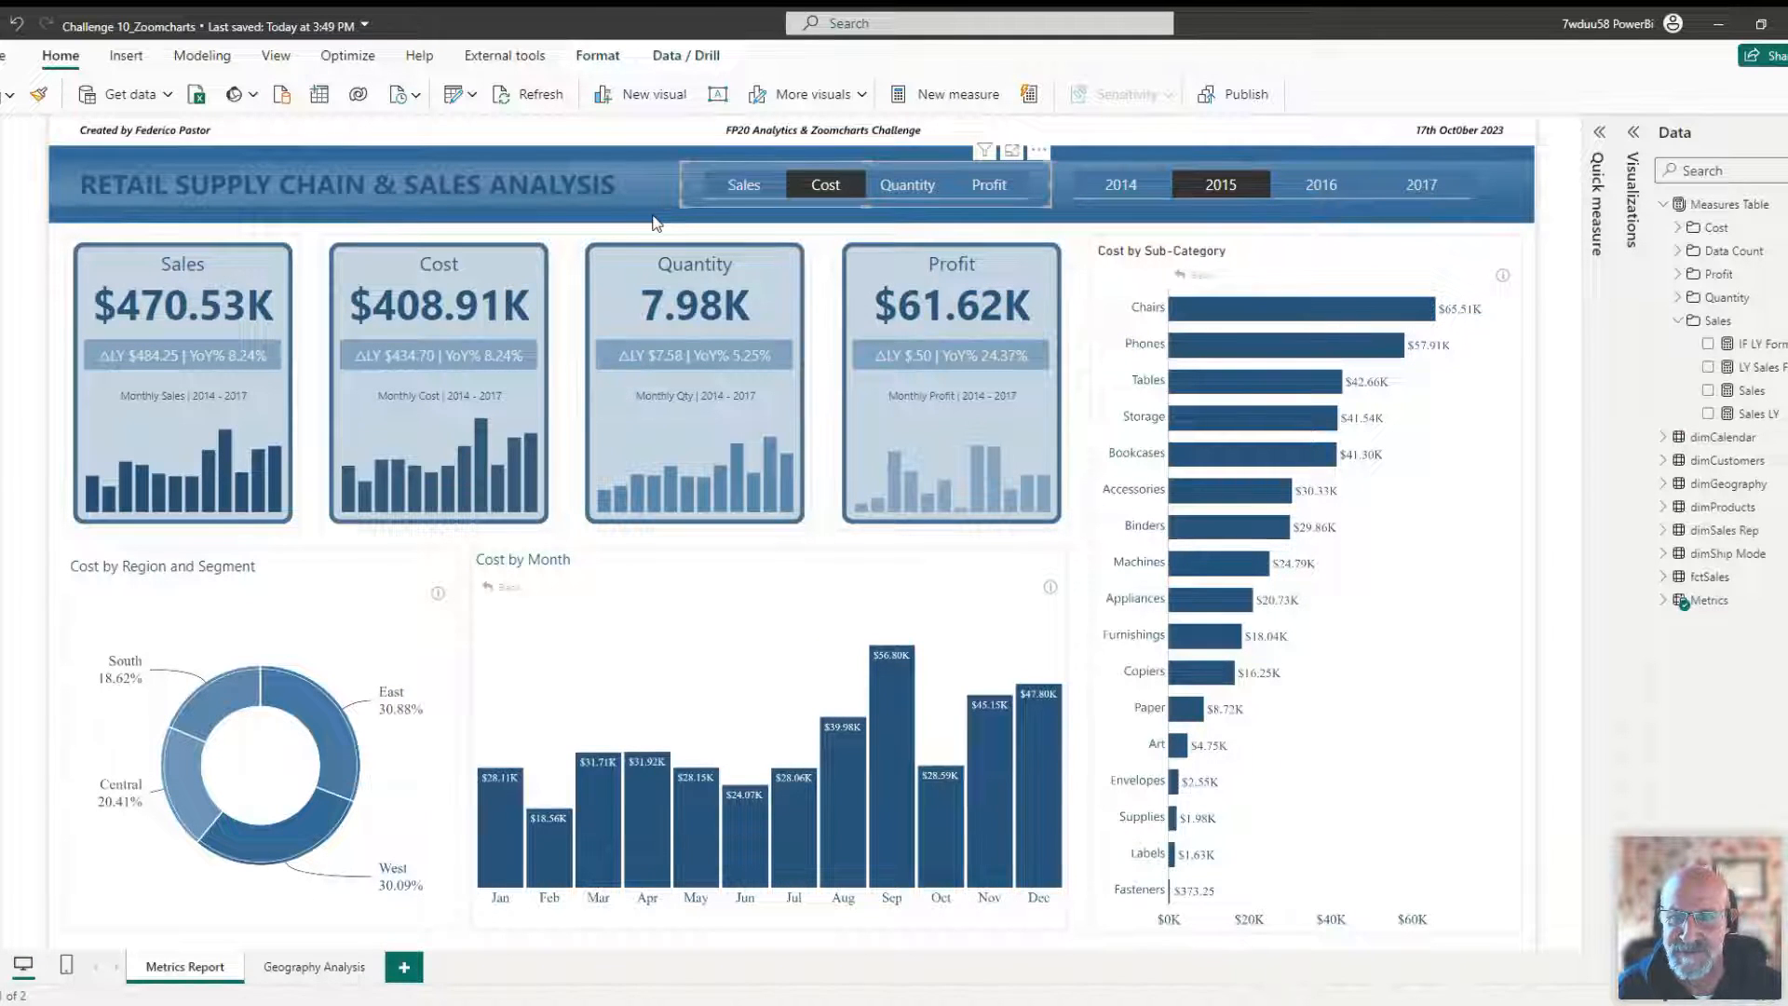
Cross-filter the report by individual regions in the Cost by Region and Segment donut, clearing each selection.
click(1253, 244)
click(1025, 565)
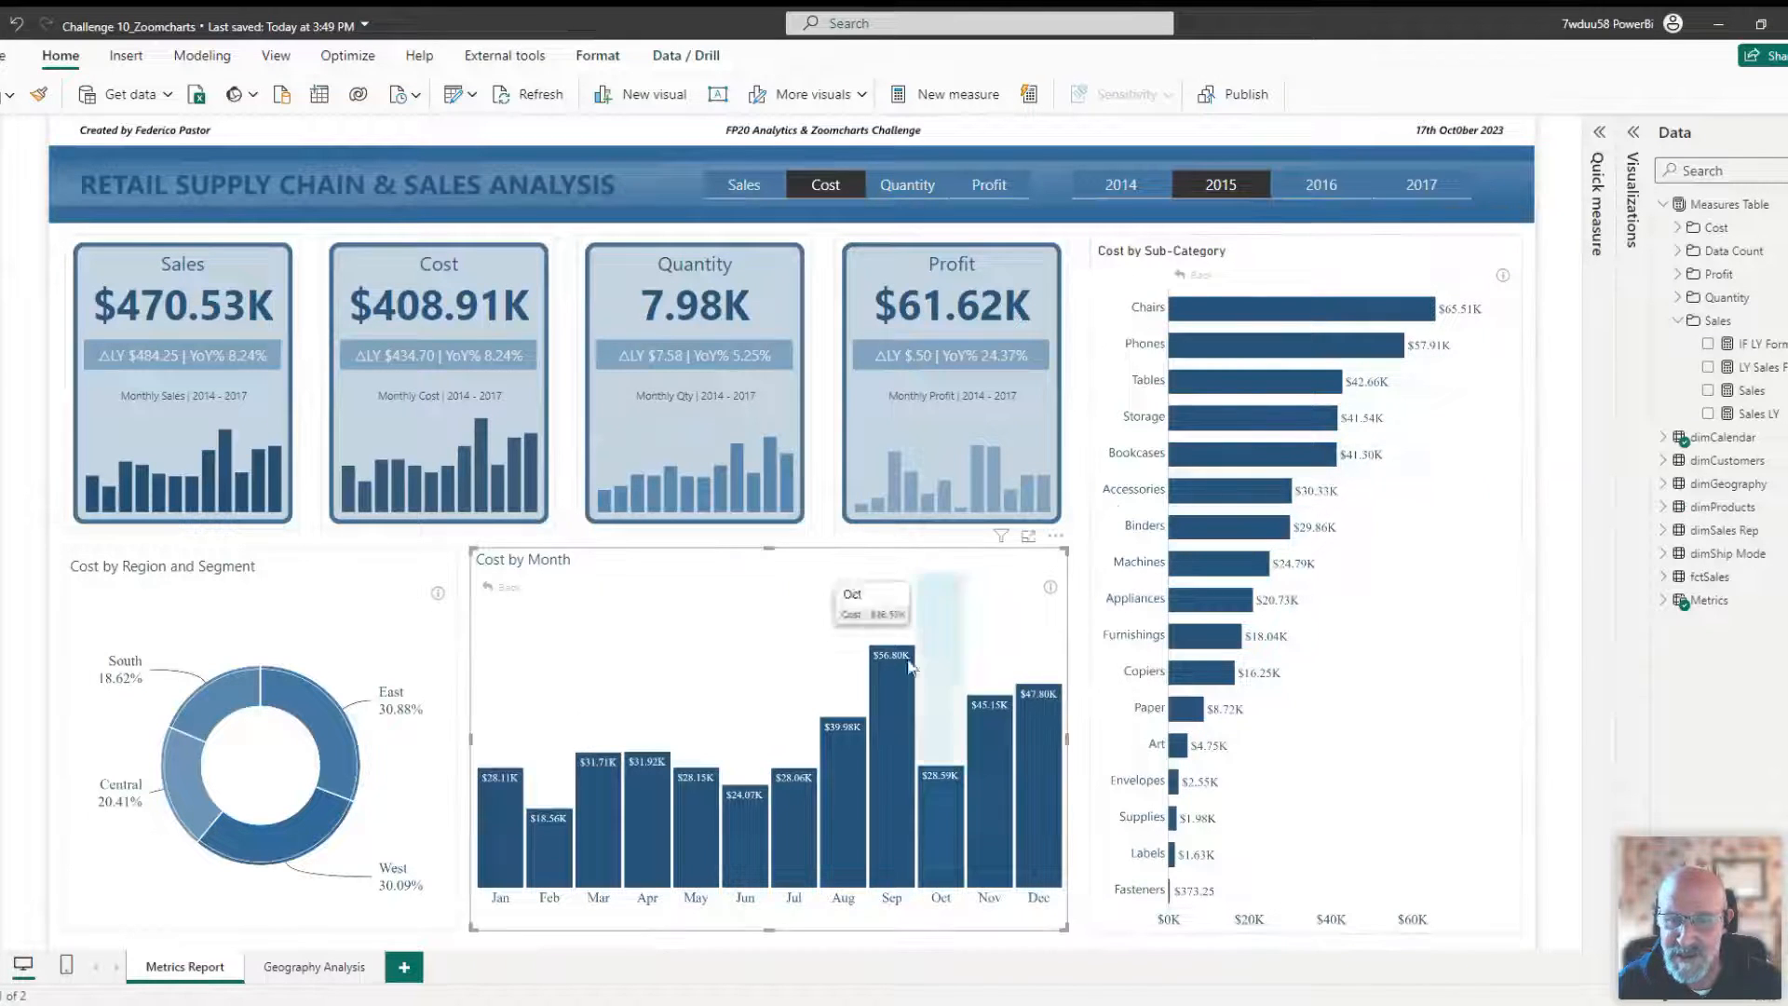
click(374, 585)
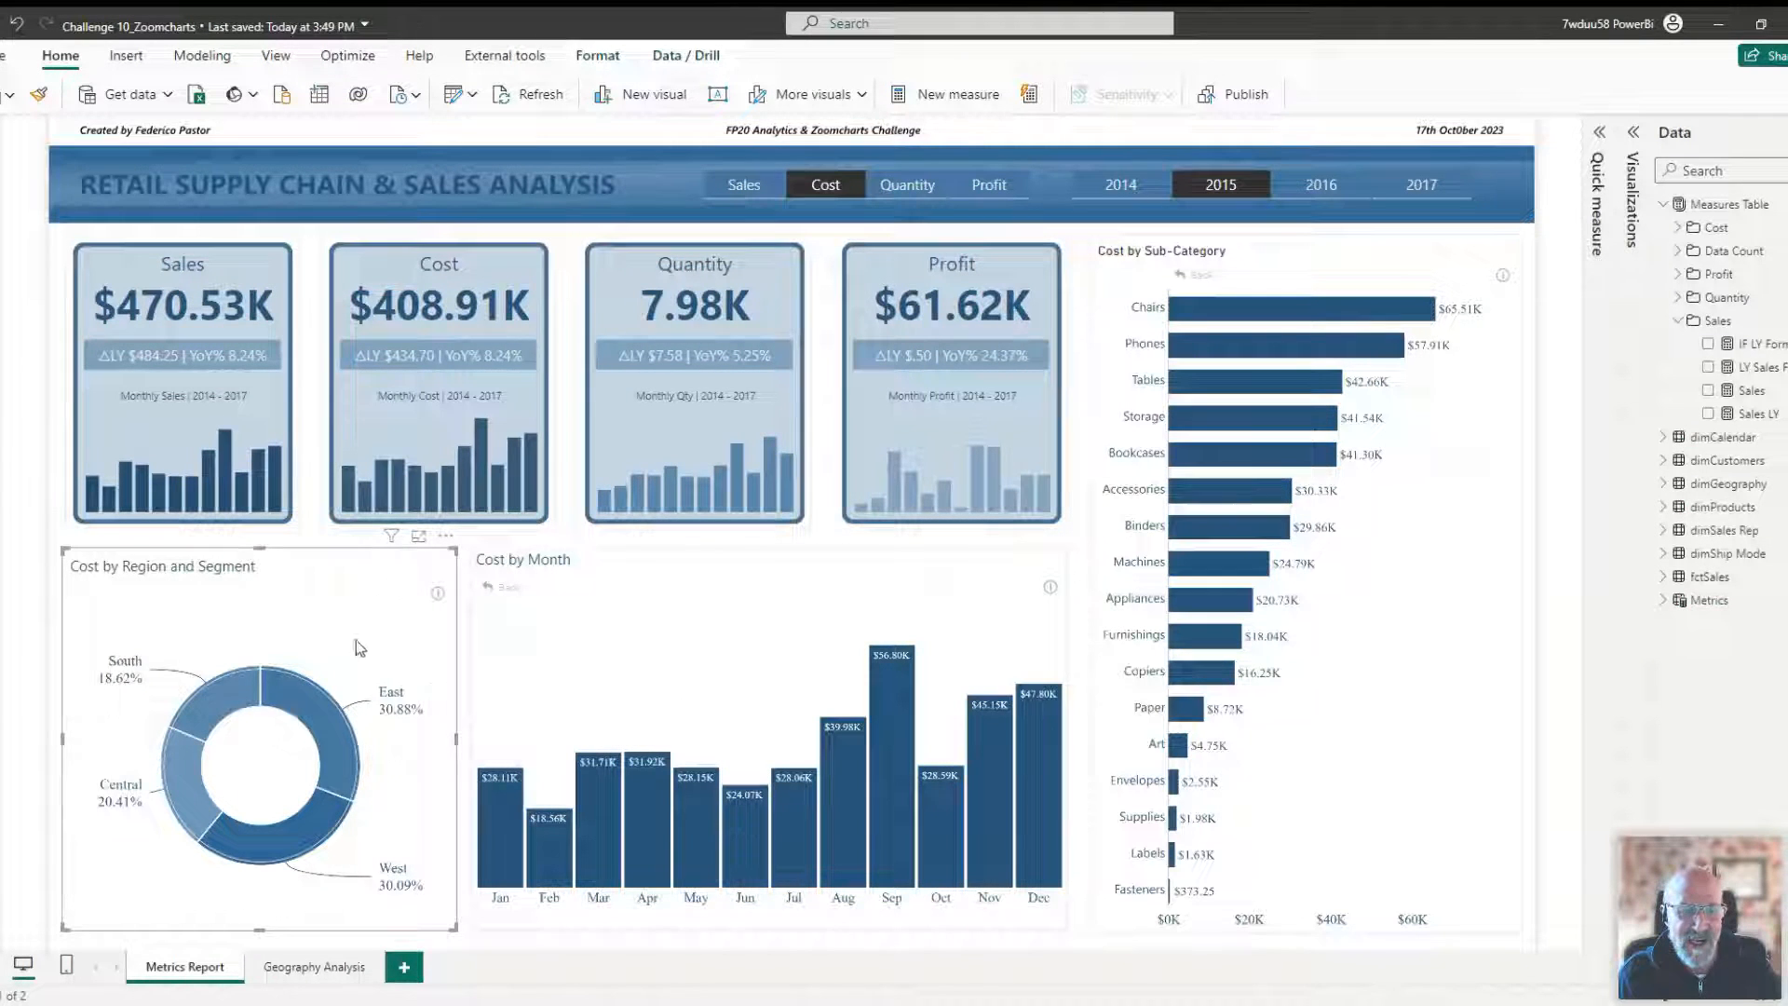
click(345, 699)
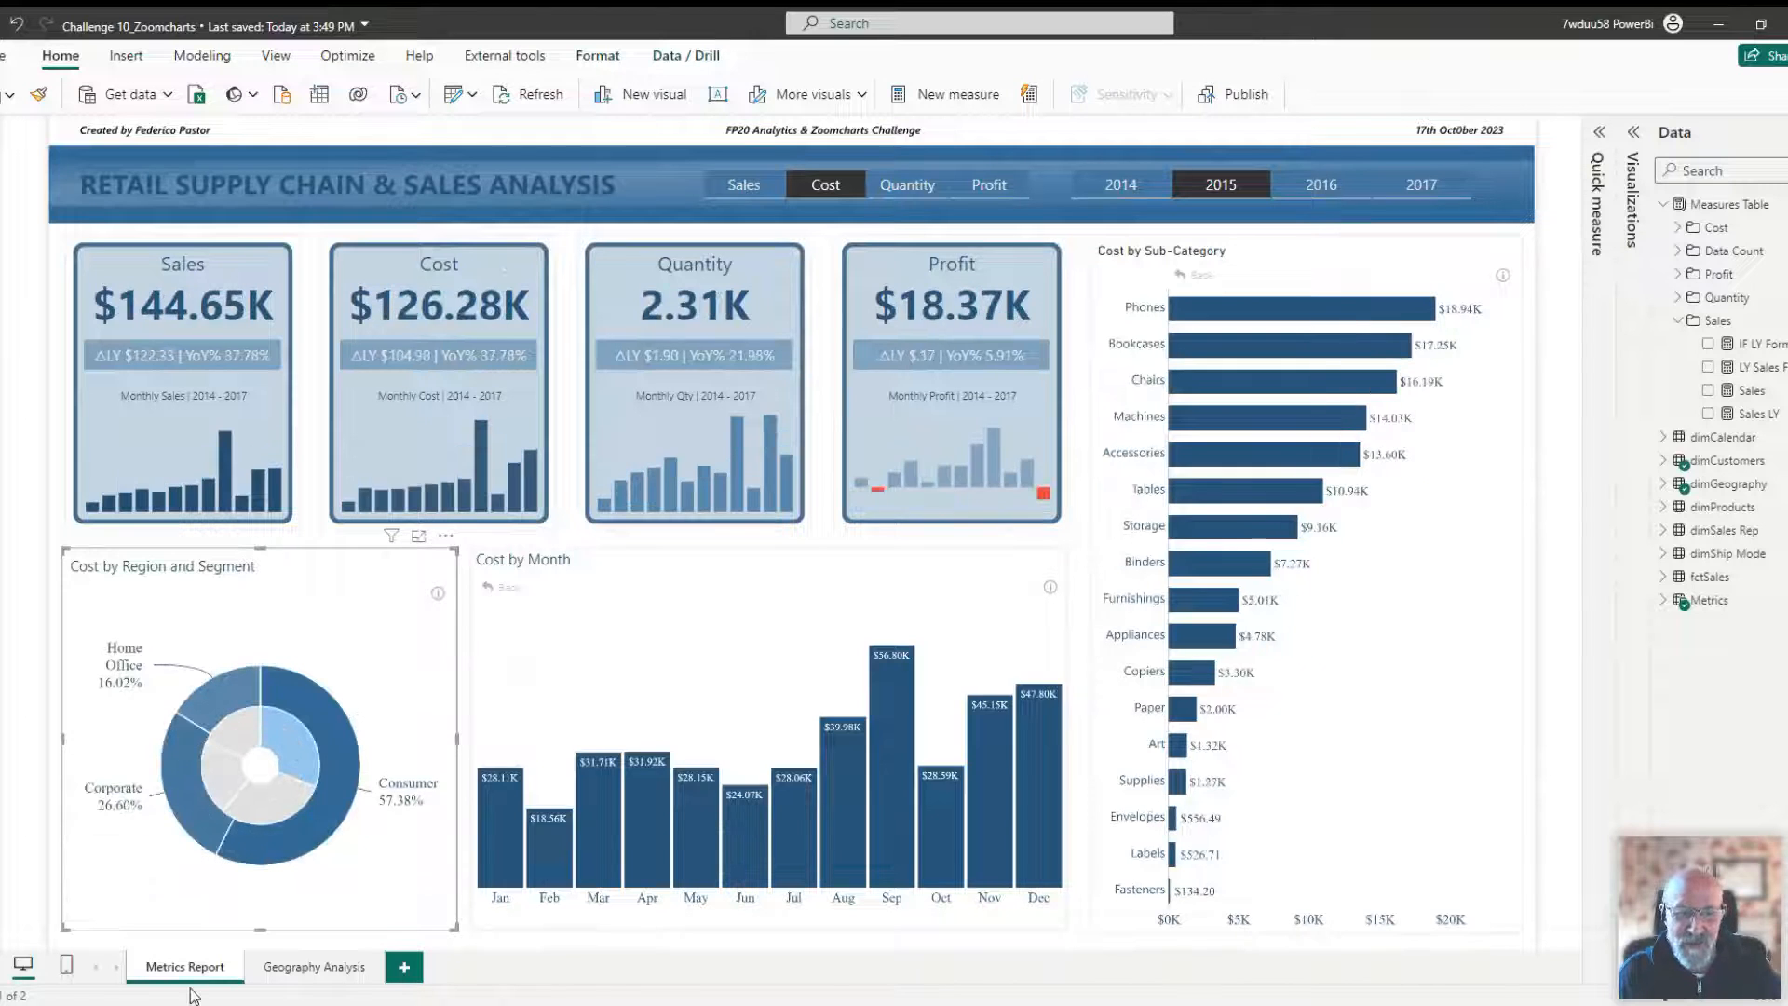
click(273, 807)
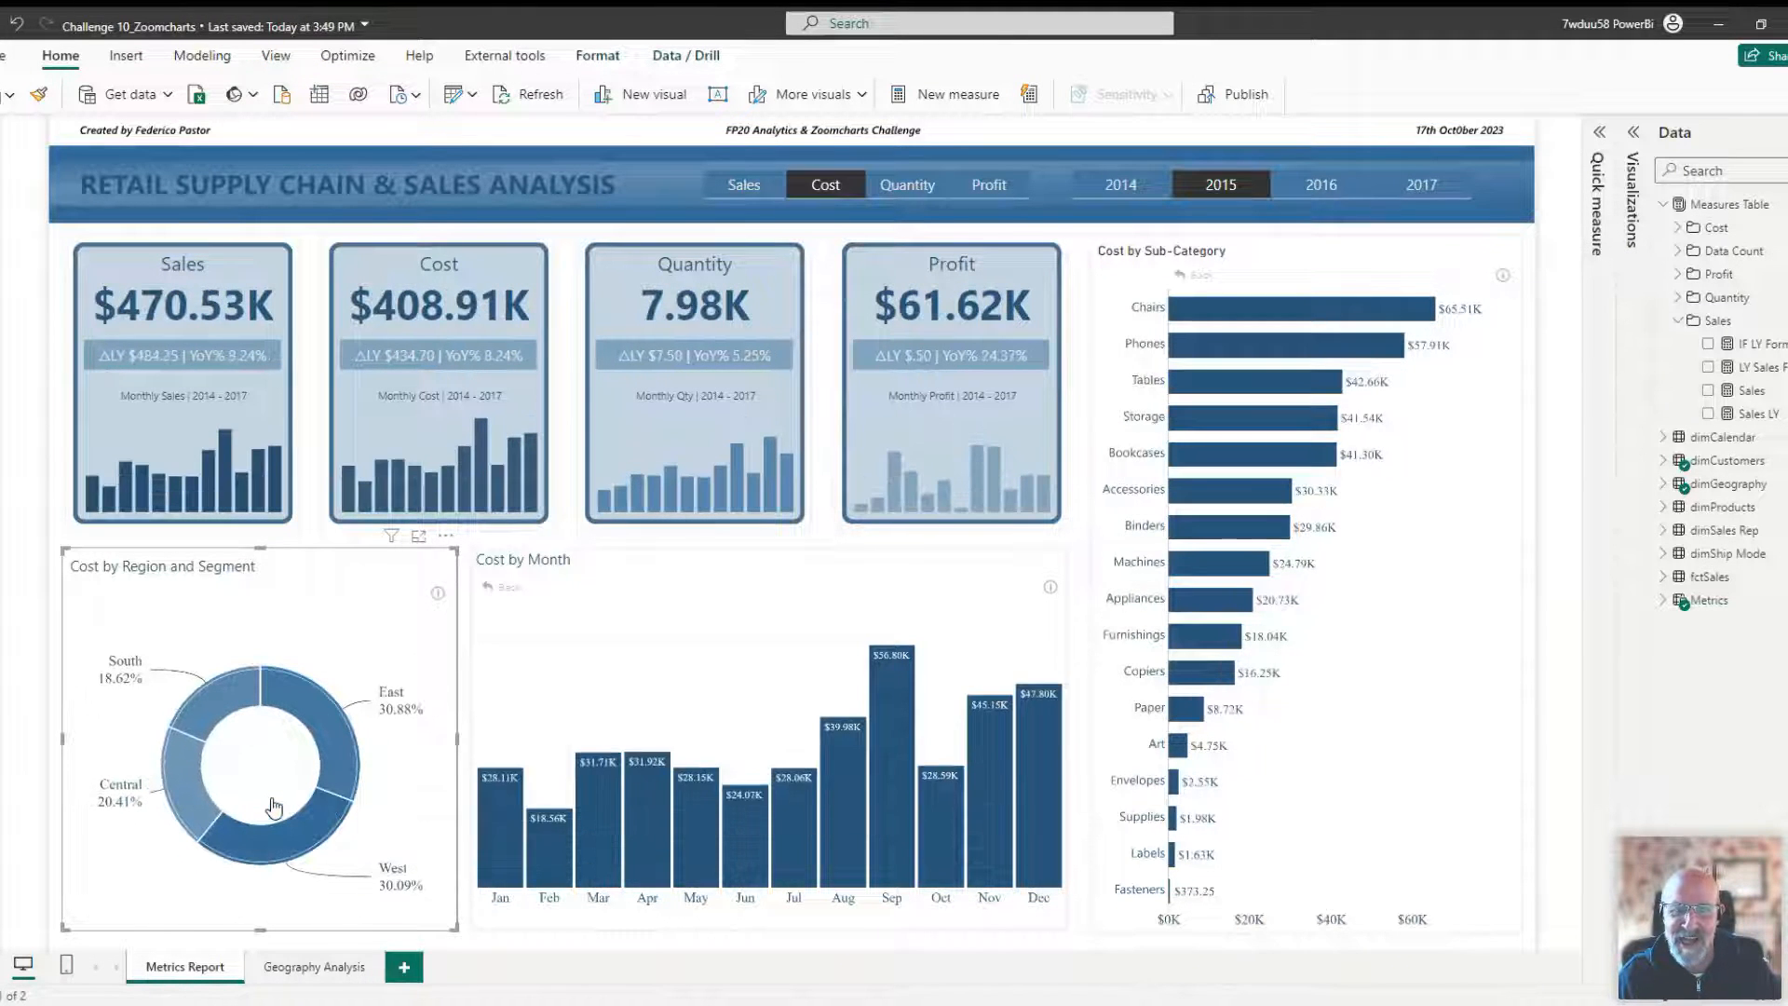
click(216, 772)
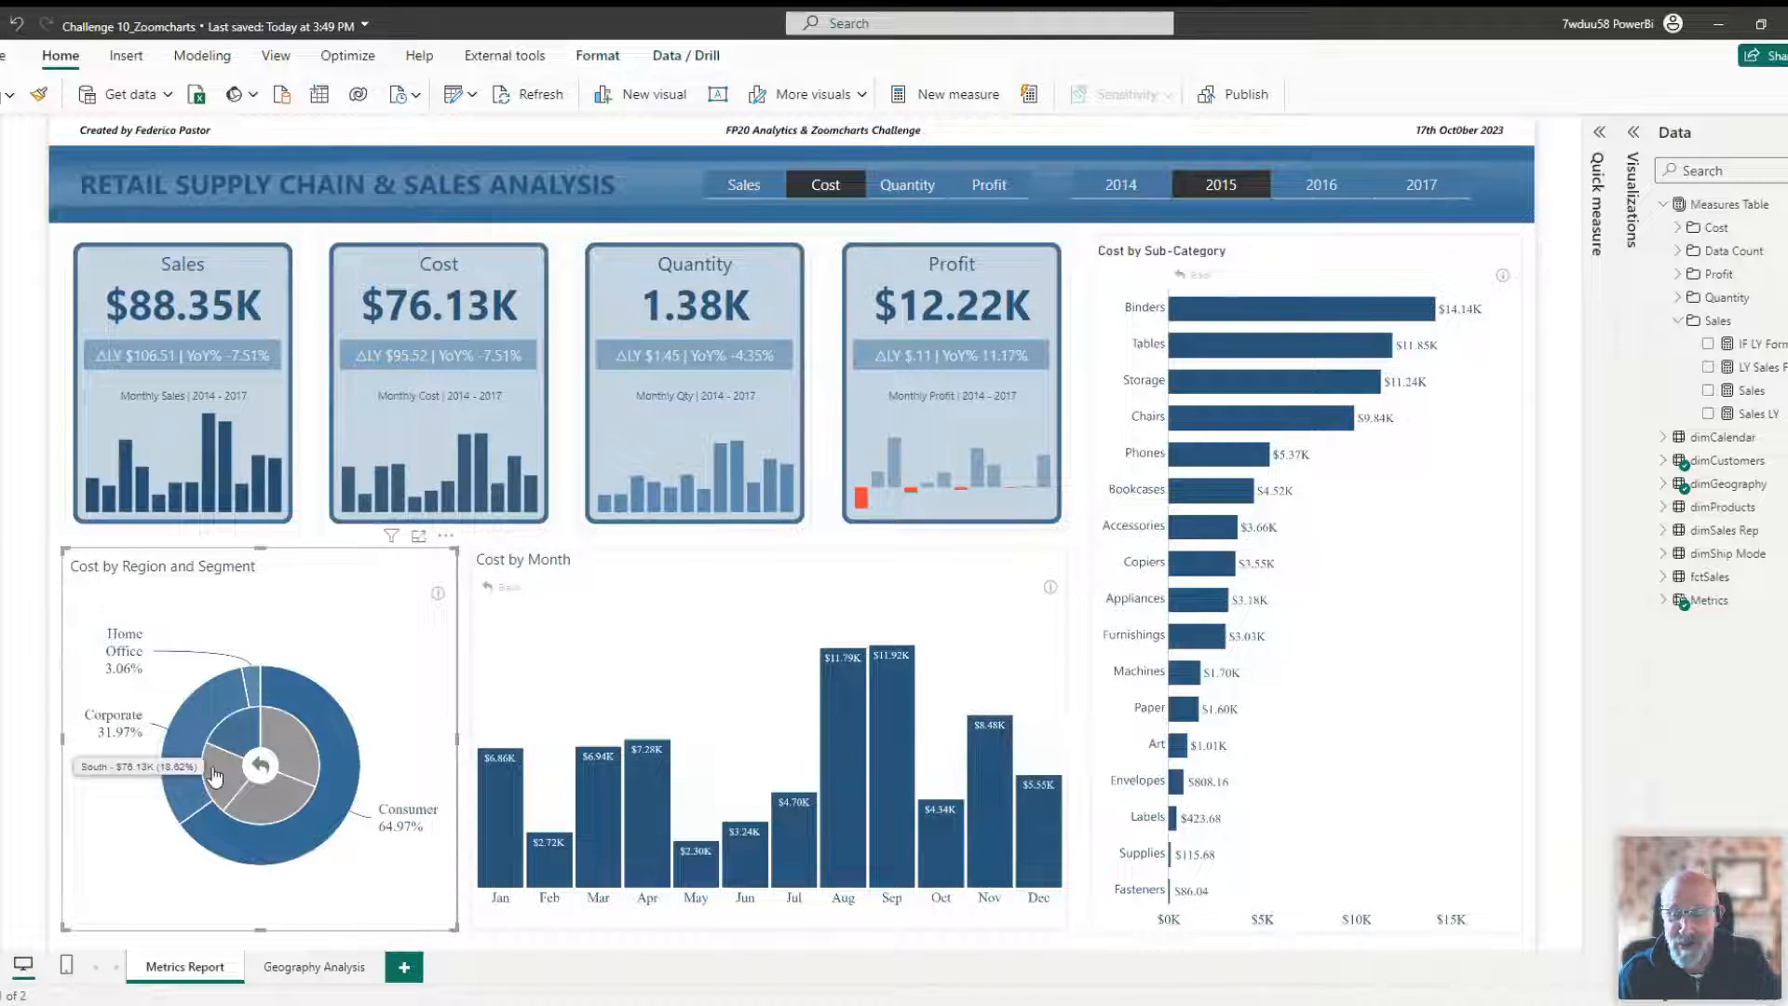
click(214, 776)
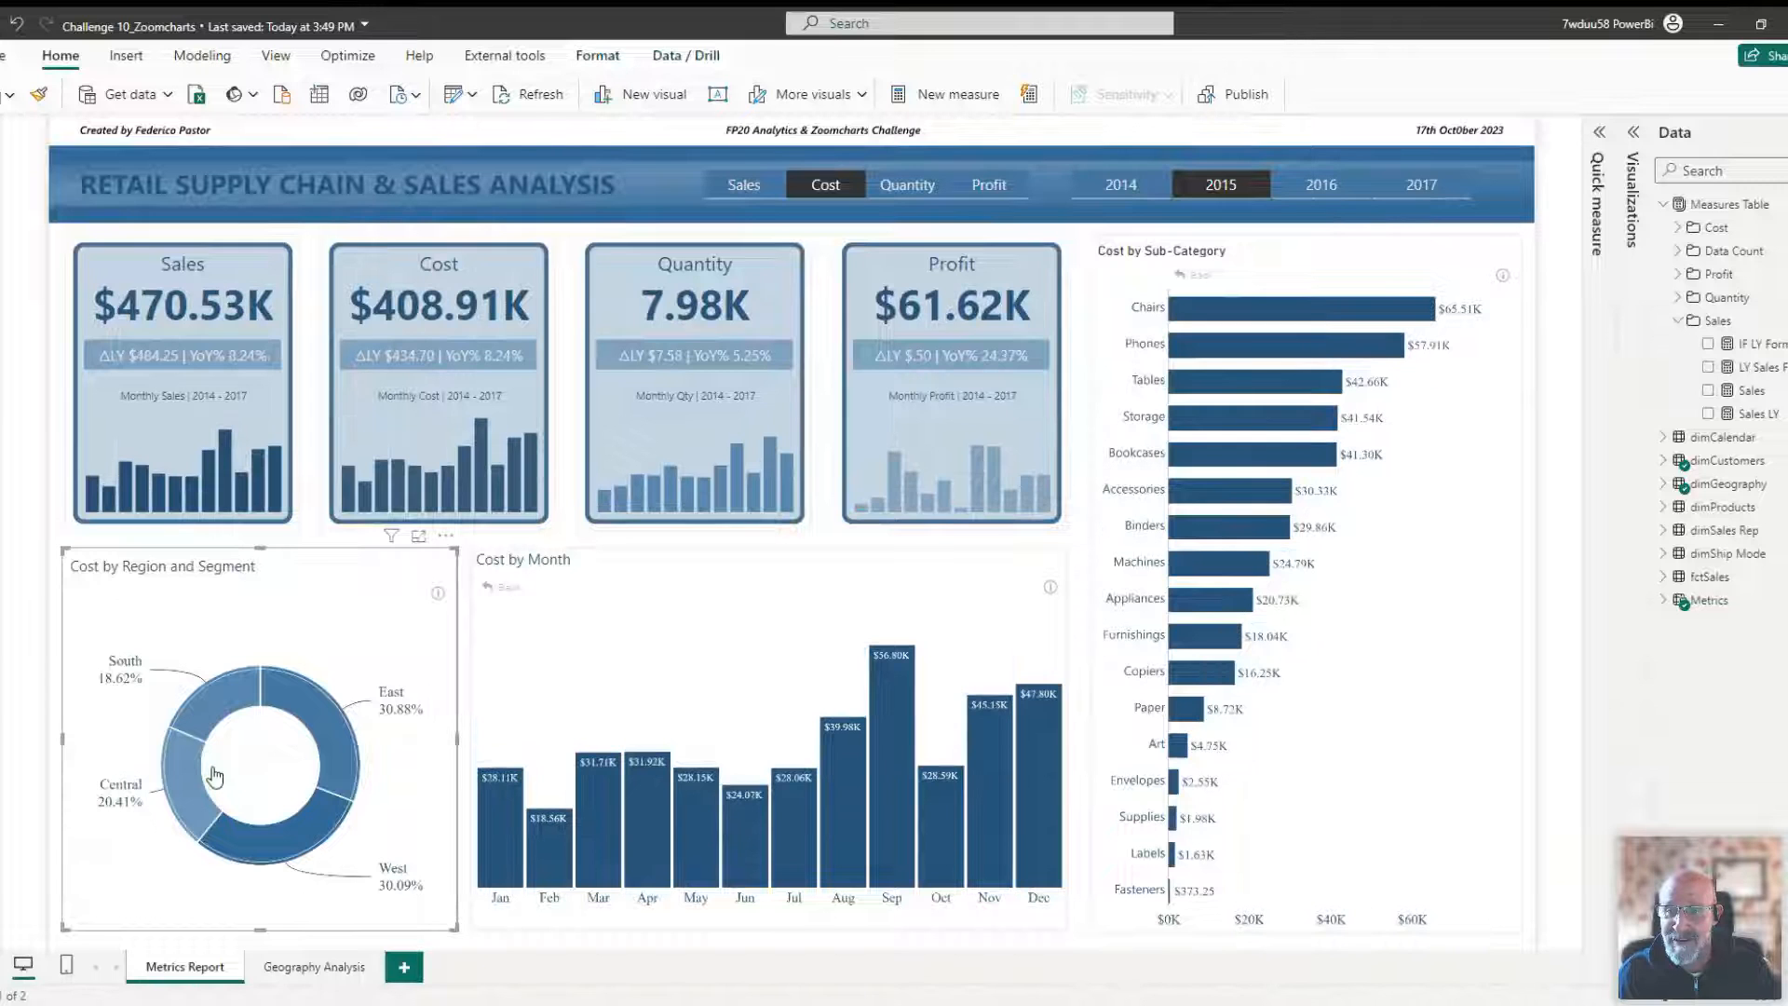
click(279, 855)
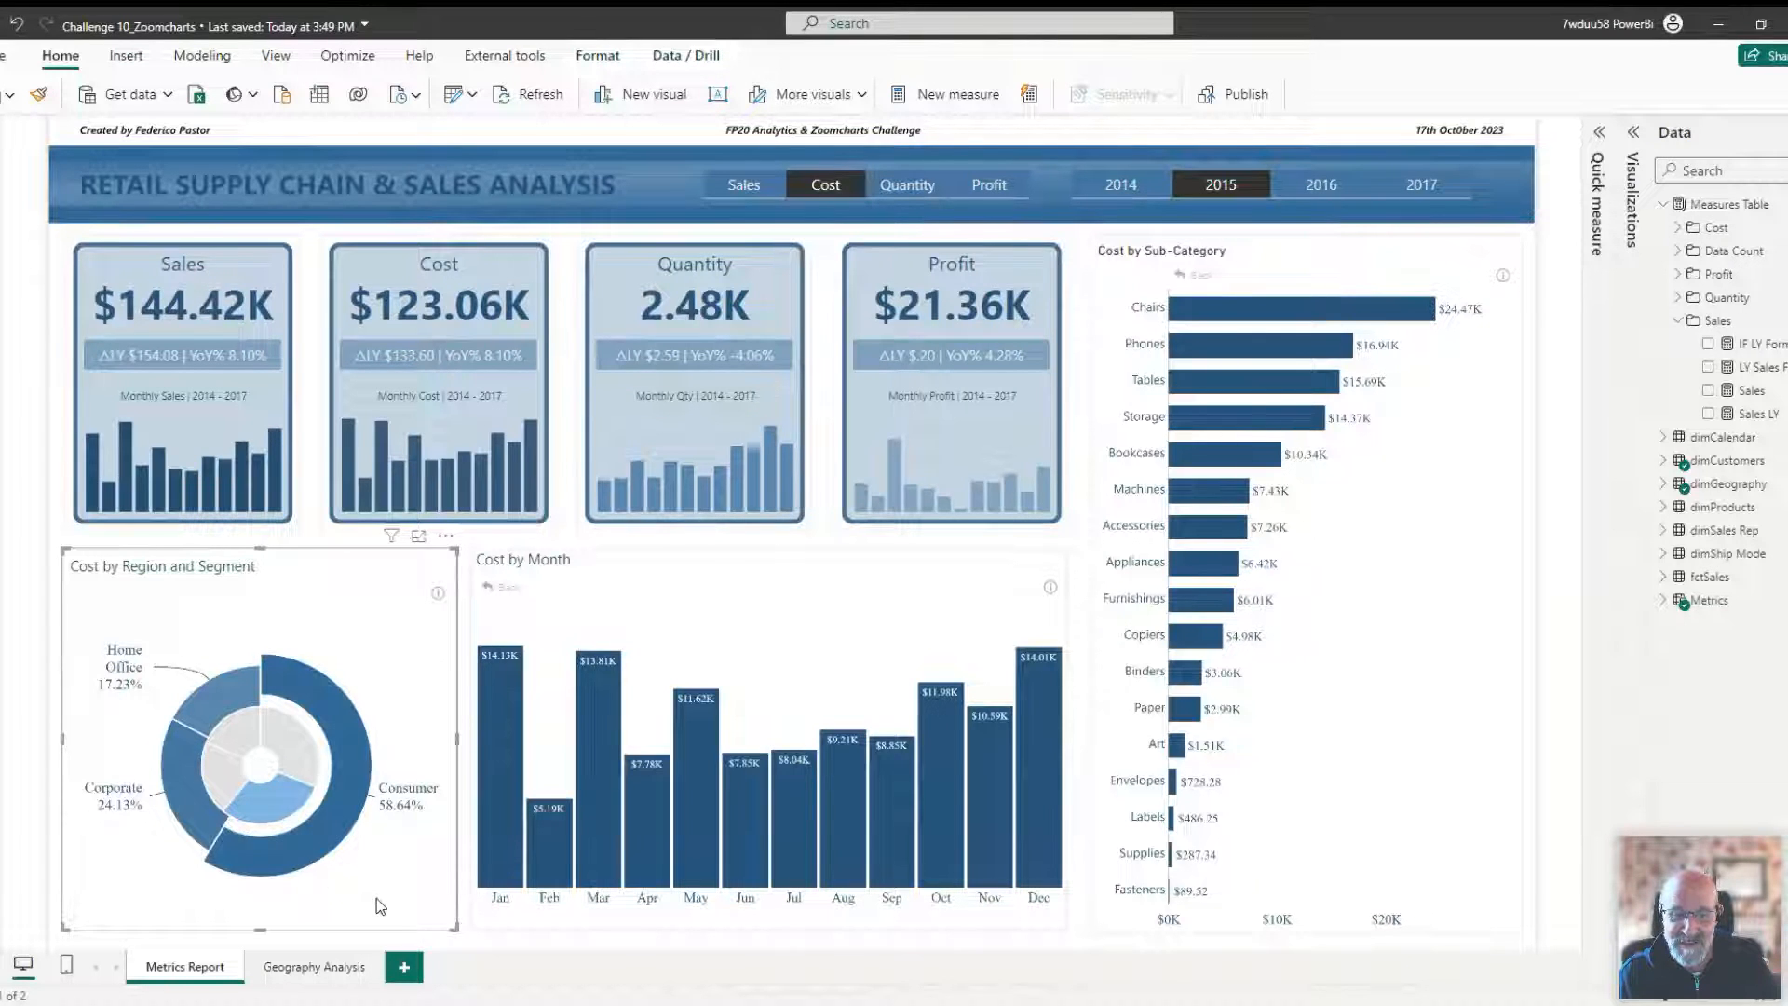
click(265, 799)
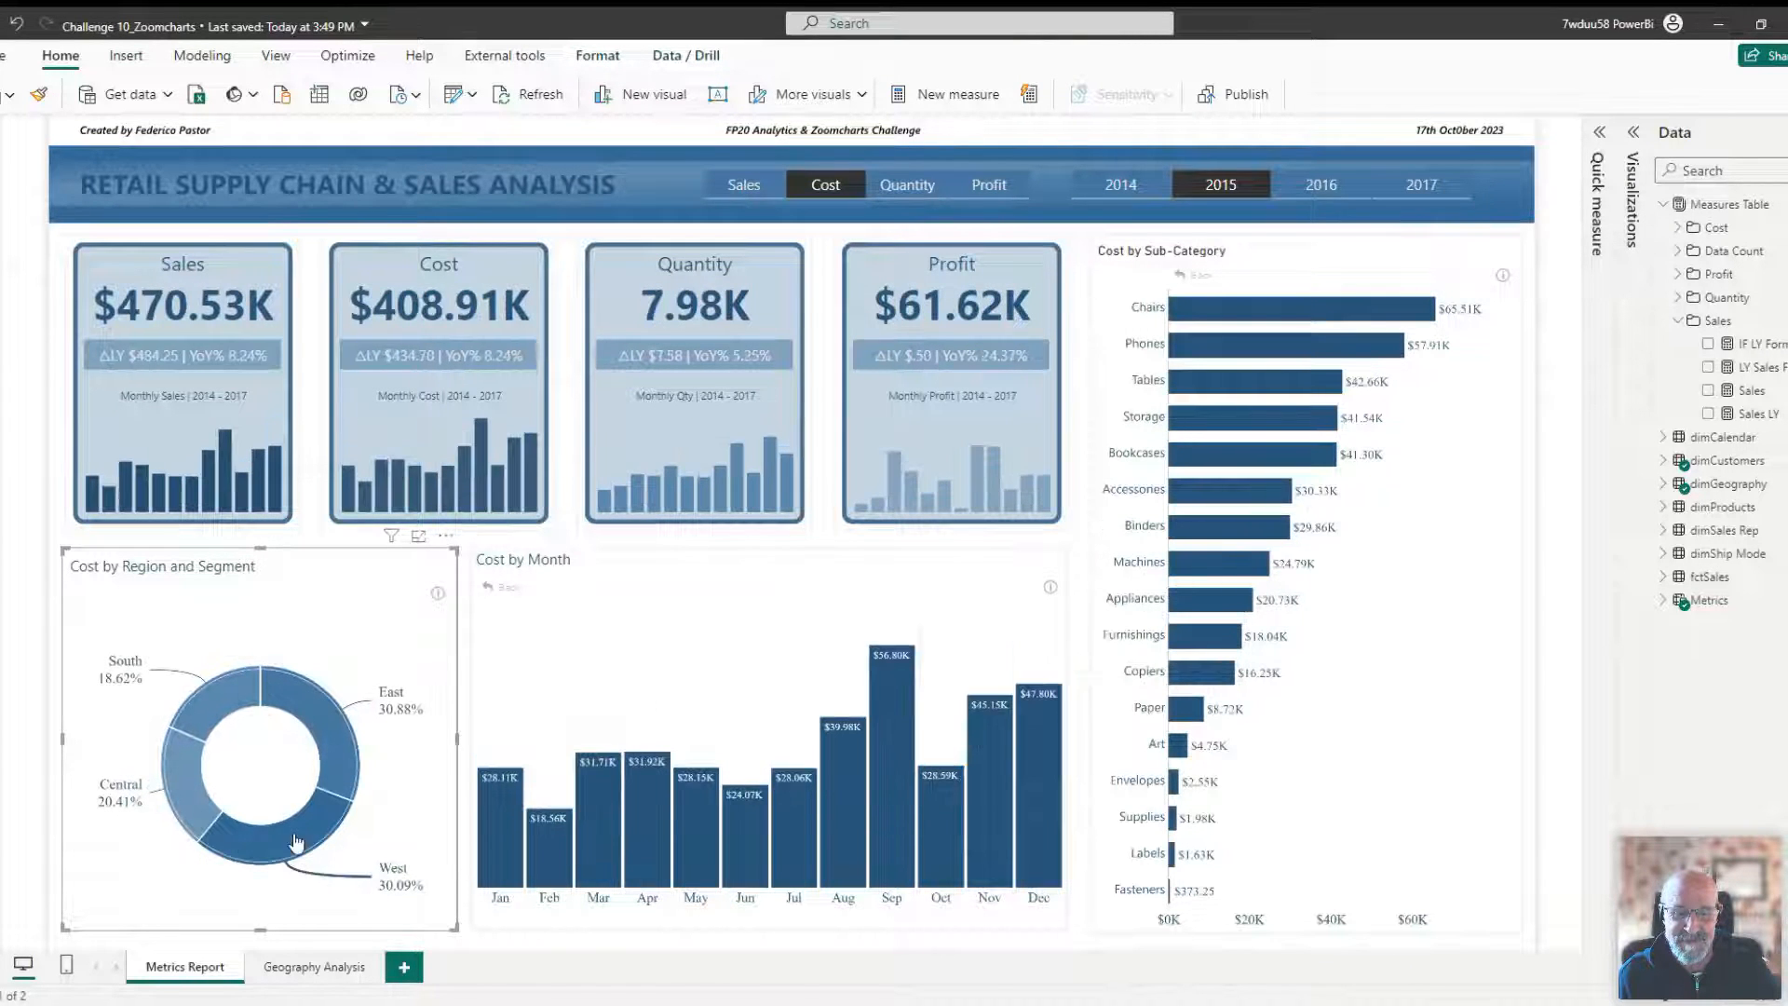
Cross-filter the report by September in the Cost by Month chart, then clear the selection.
click(889, 687)
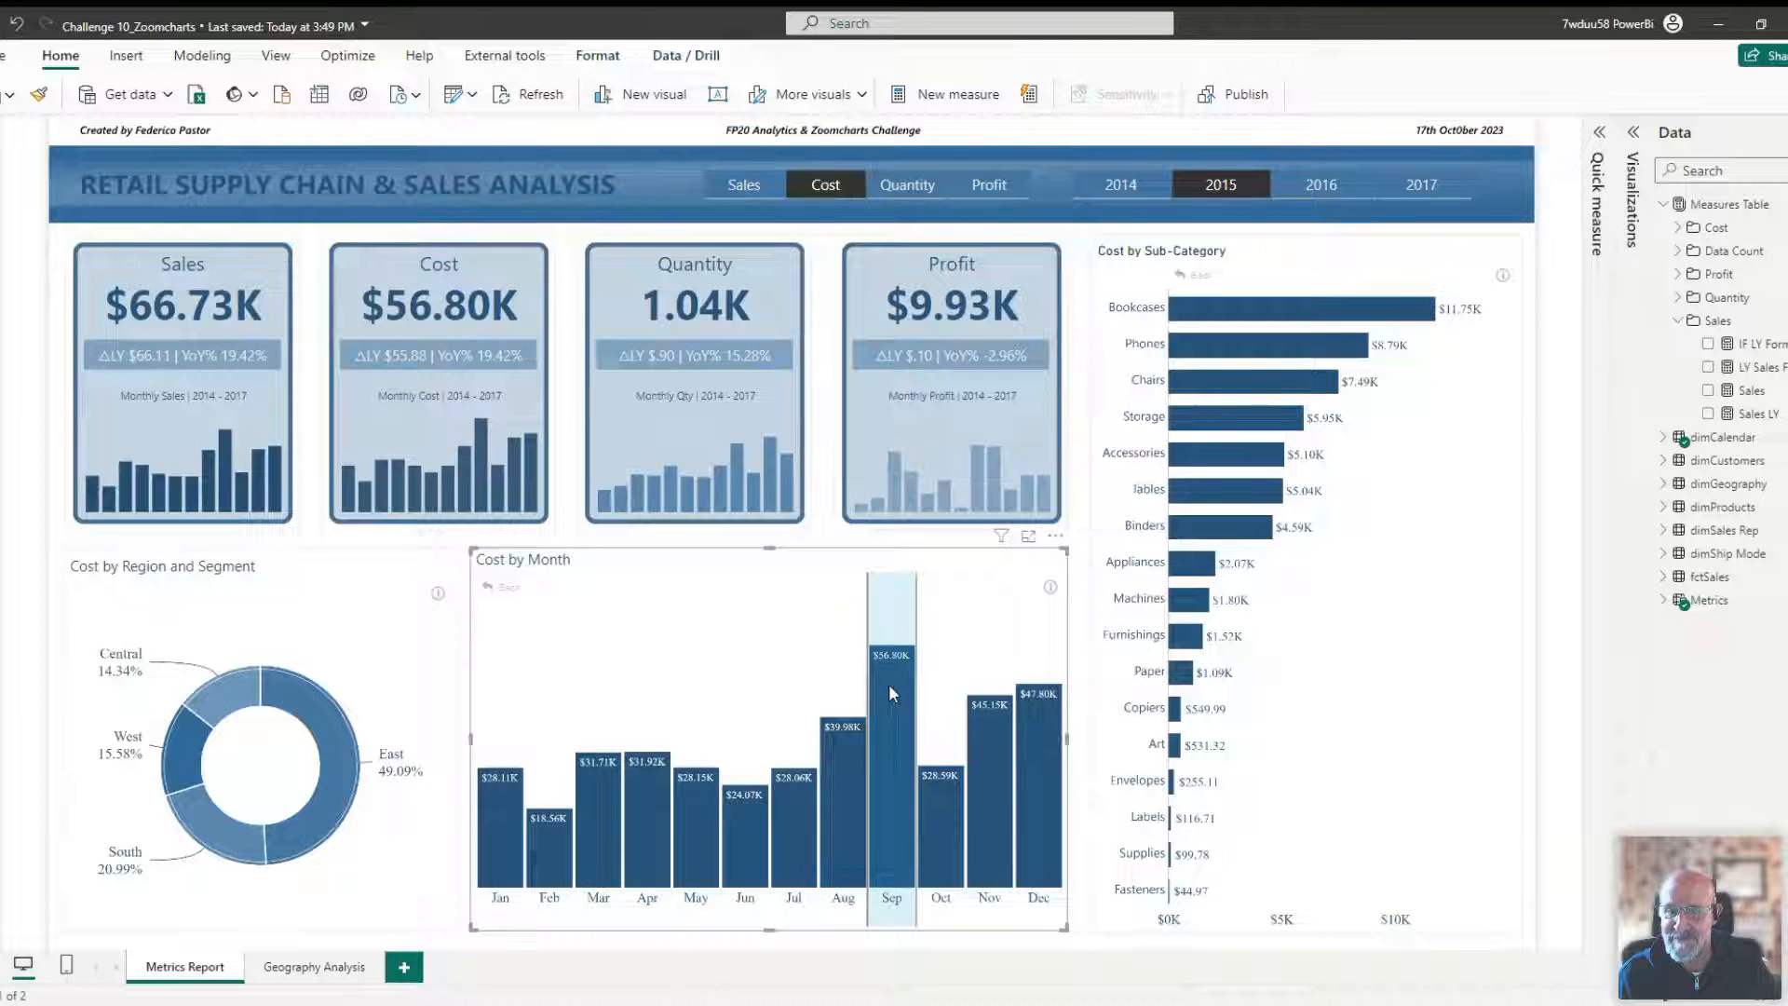
click(889, 686)
click(807, 579)
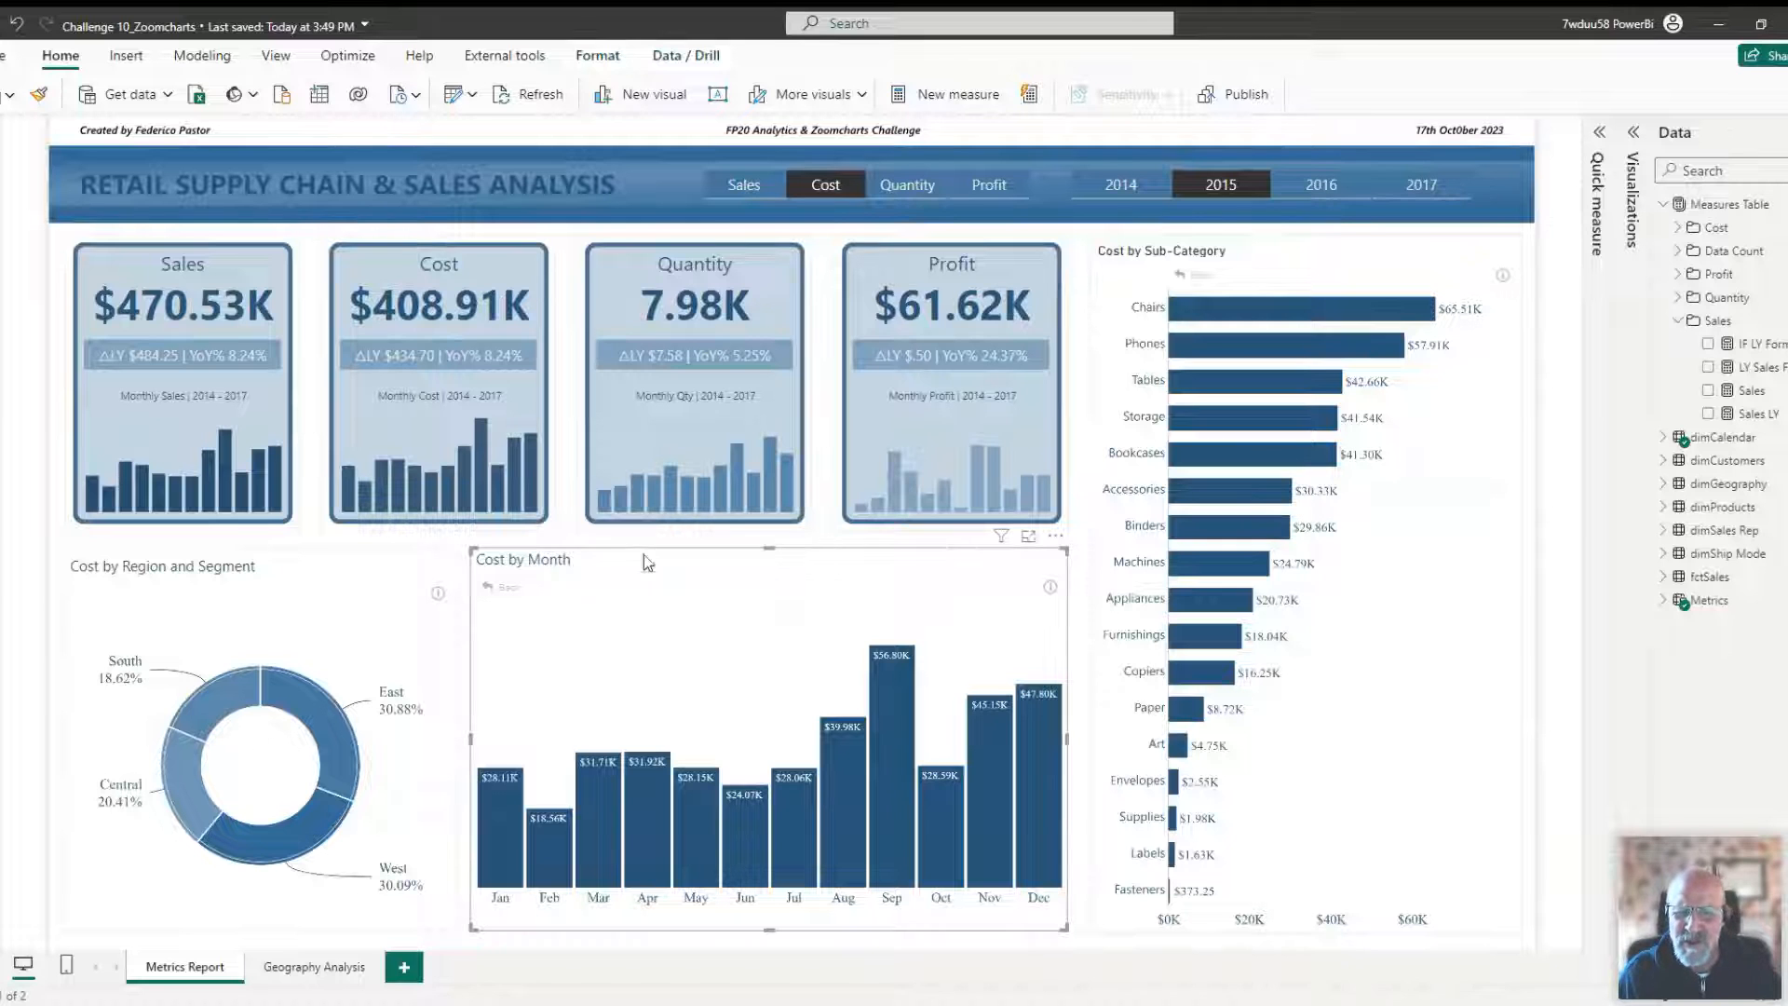
click(1086, 562)
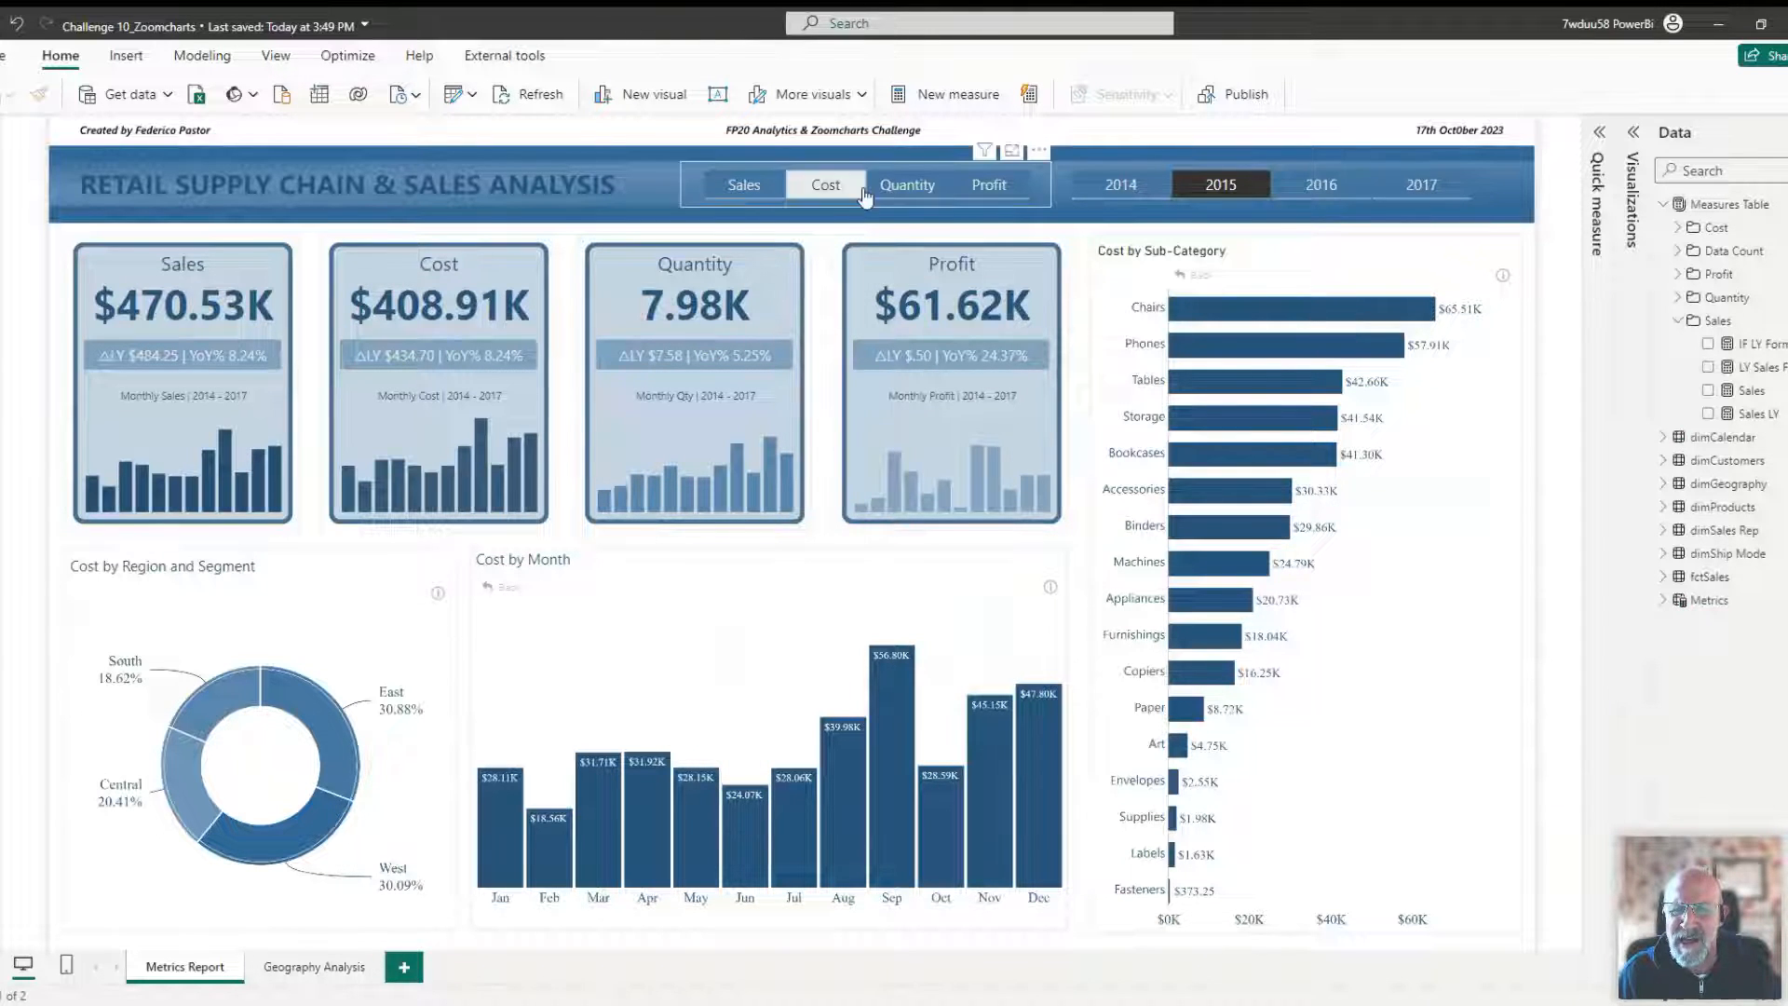
Switch the metric selector to Profit and the year slicer to 2017.
click(993, 188)
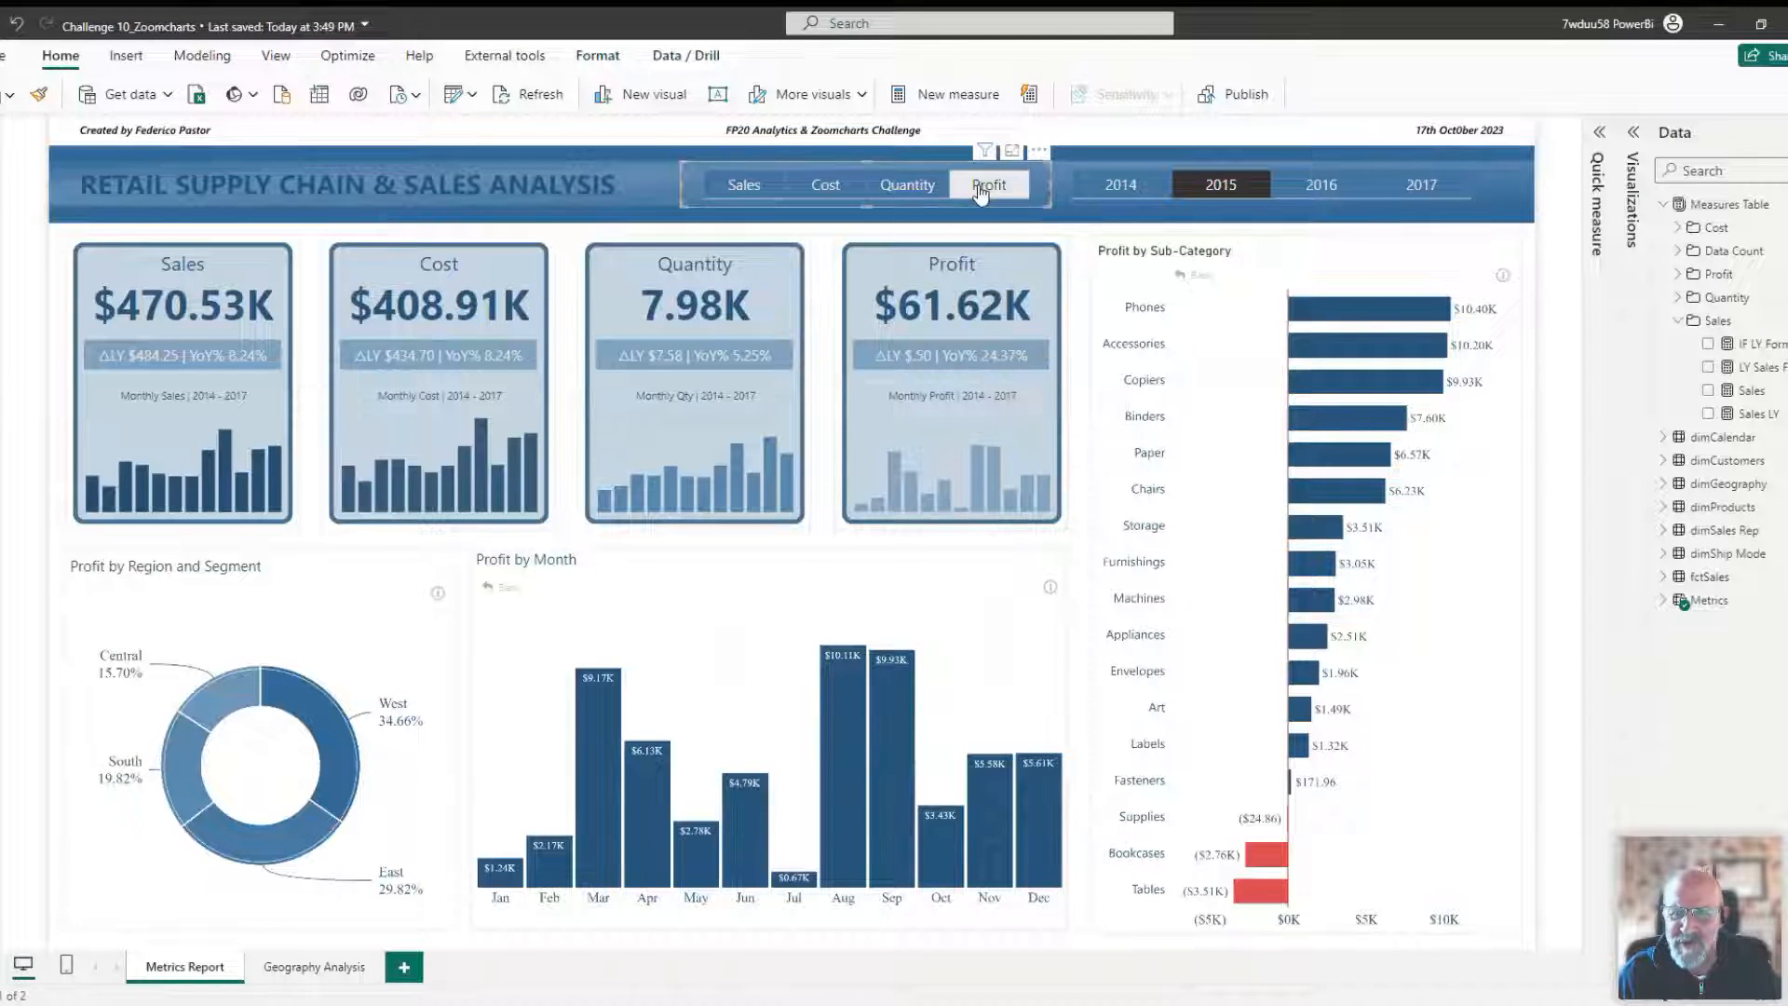
click(1187, 191)
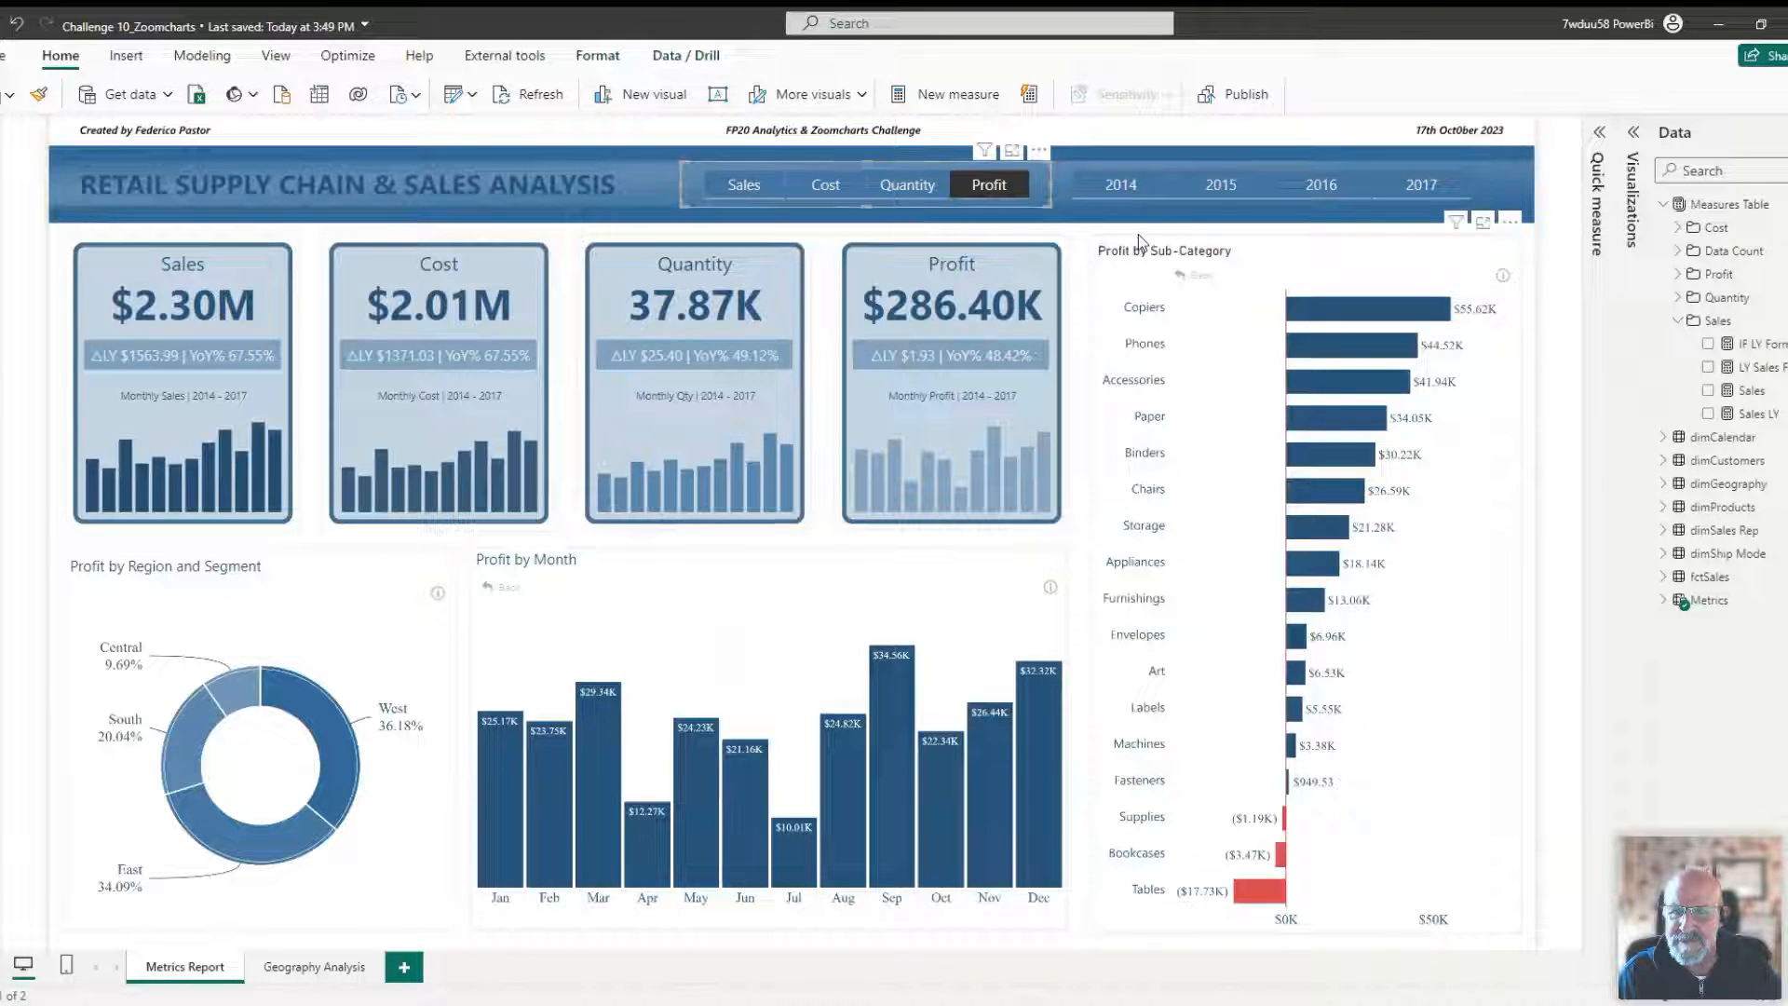
click(1346, 198)
click(1418, 190)
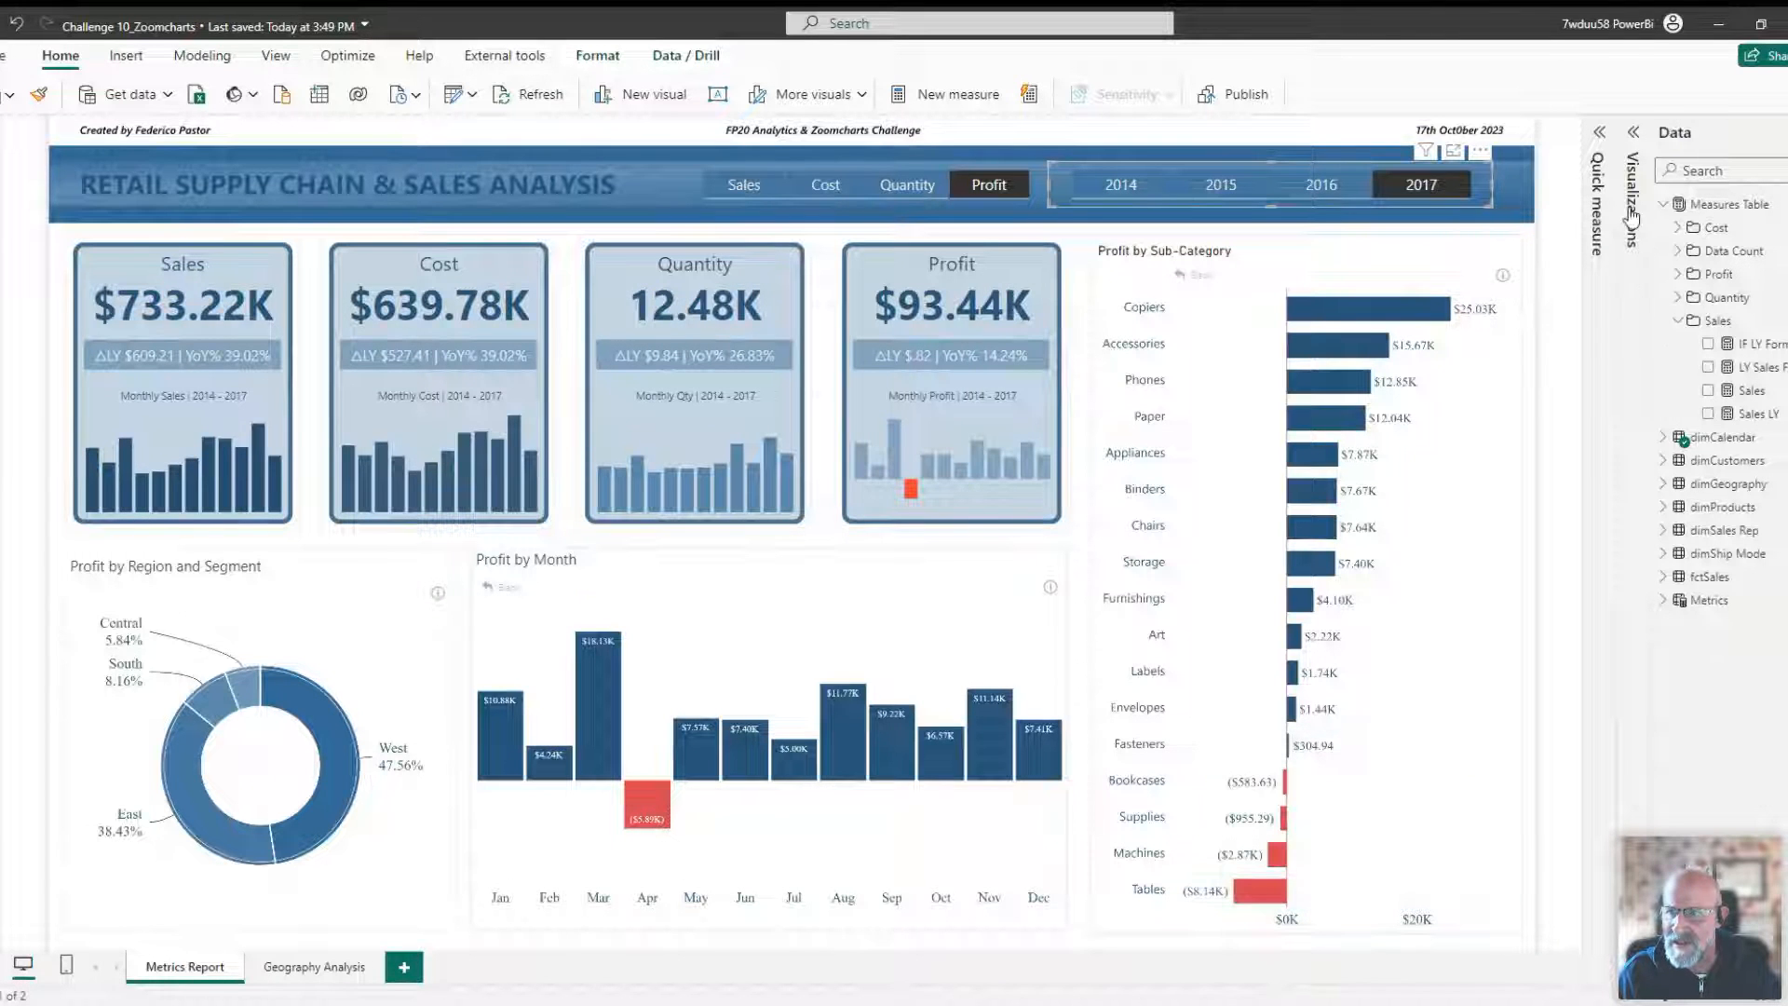
Inspect the Profit by Sub-Category chart's series configuration colour settings in the Format visual pane.
click(1624, 142)
click(1581, 132)
click(1632, 142)
click(1563, 184)
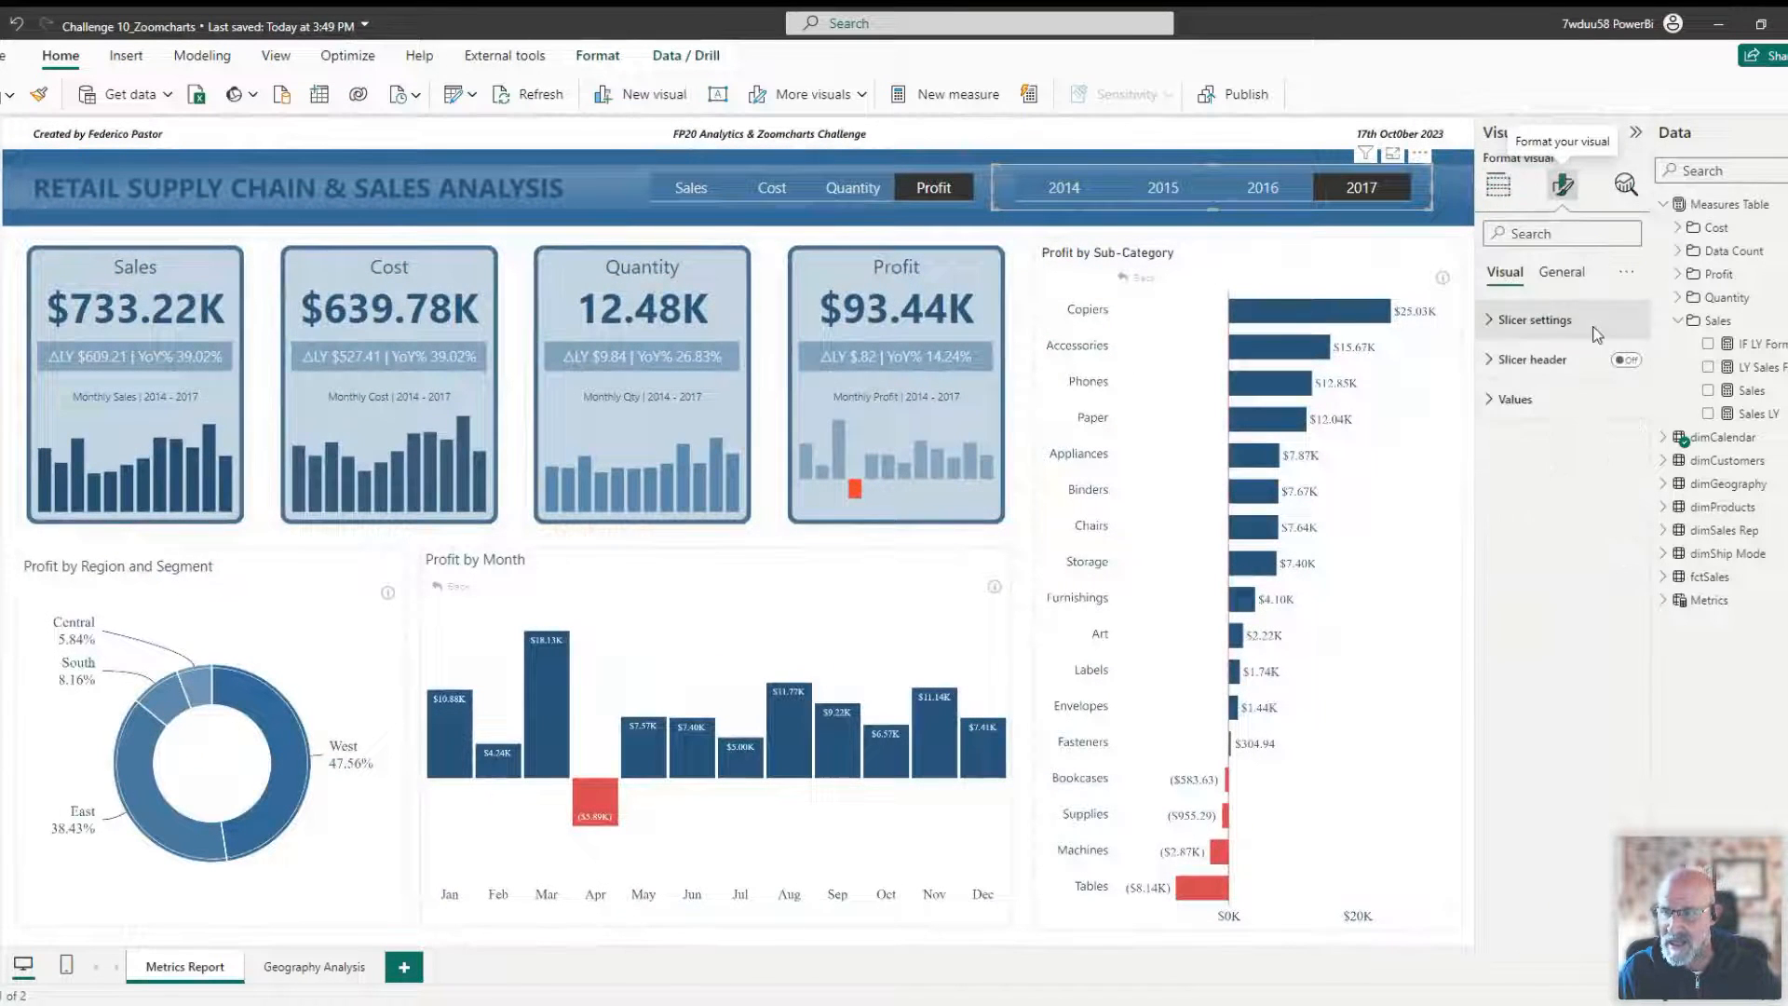
click(1377, 560)
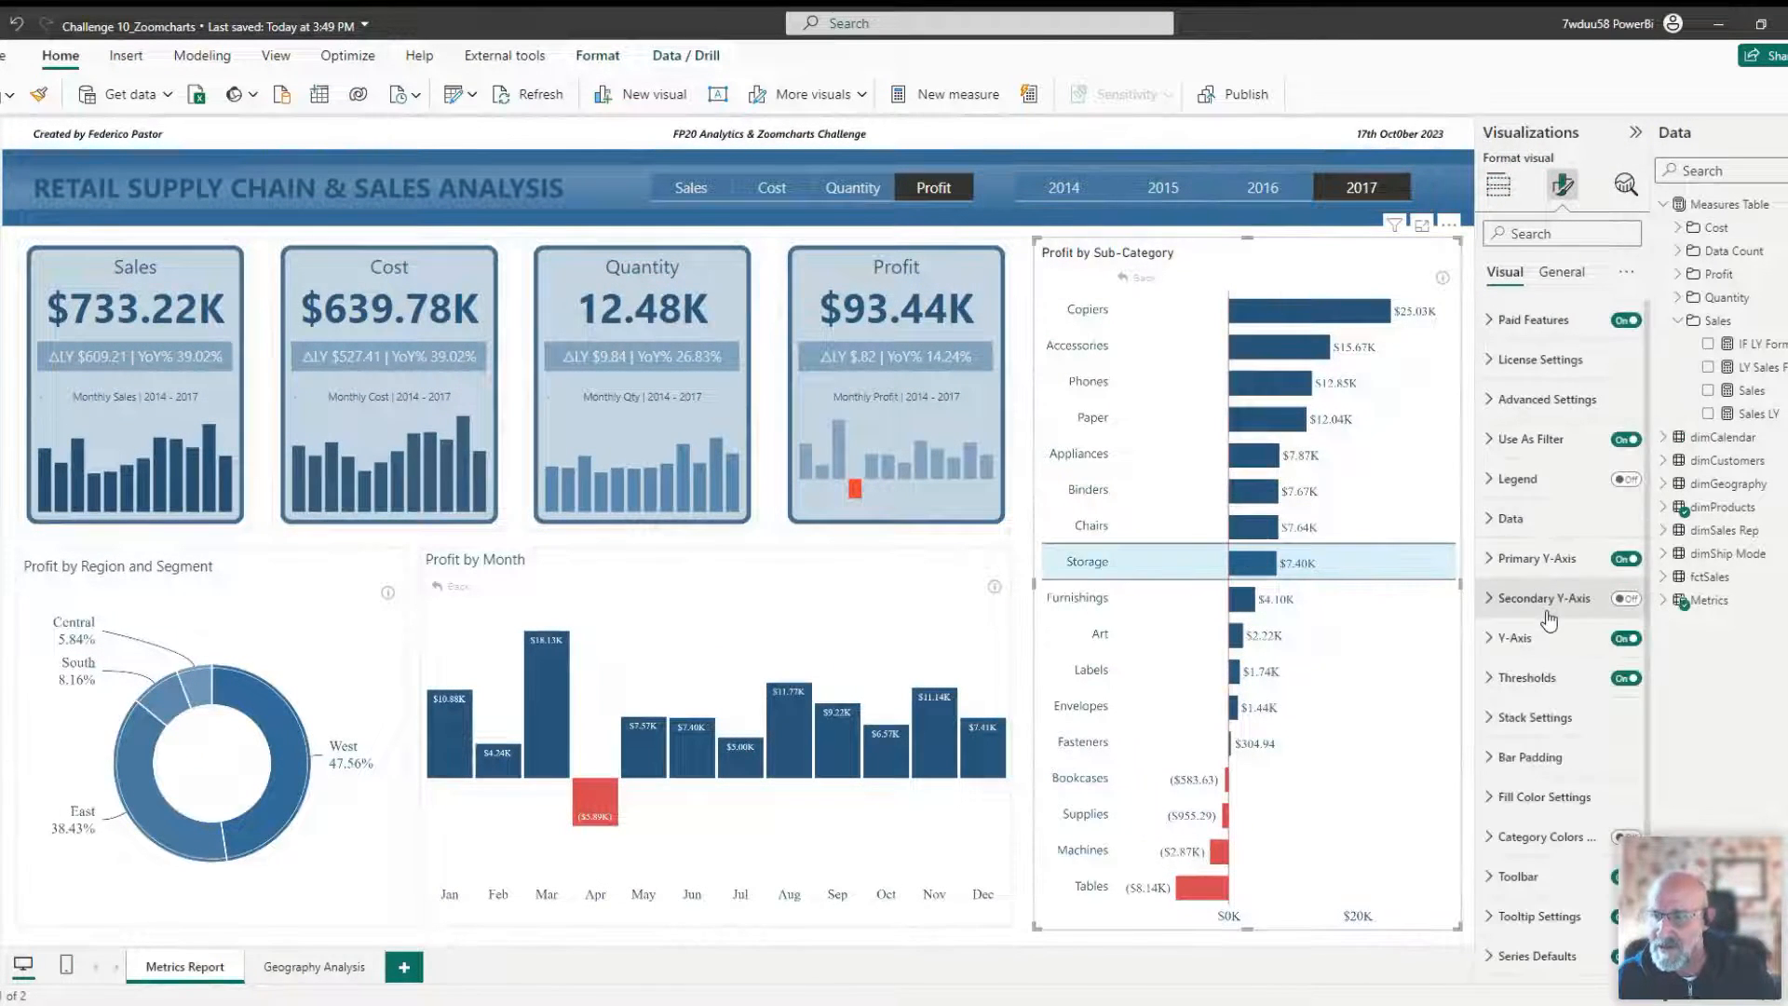
scroll(1549, 619, down, 1)
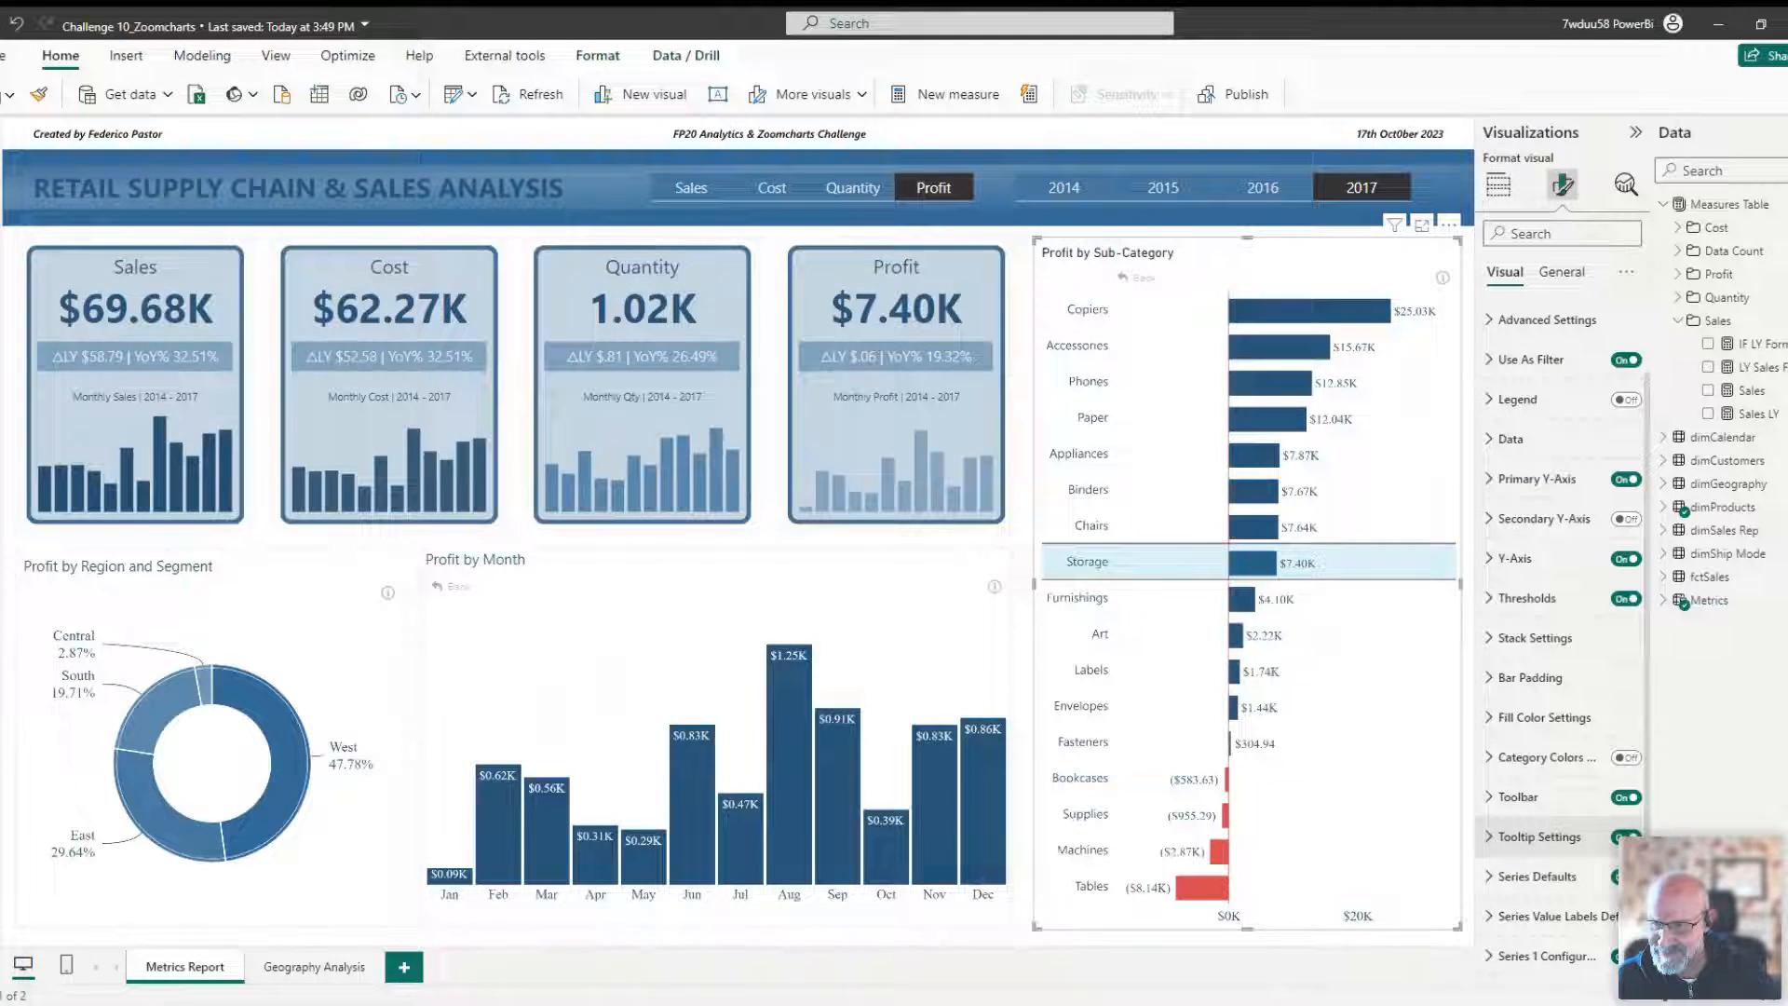
click(1518, 956)
scroll(1517, 937, down, 5)
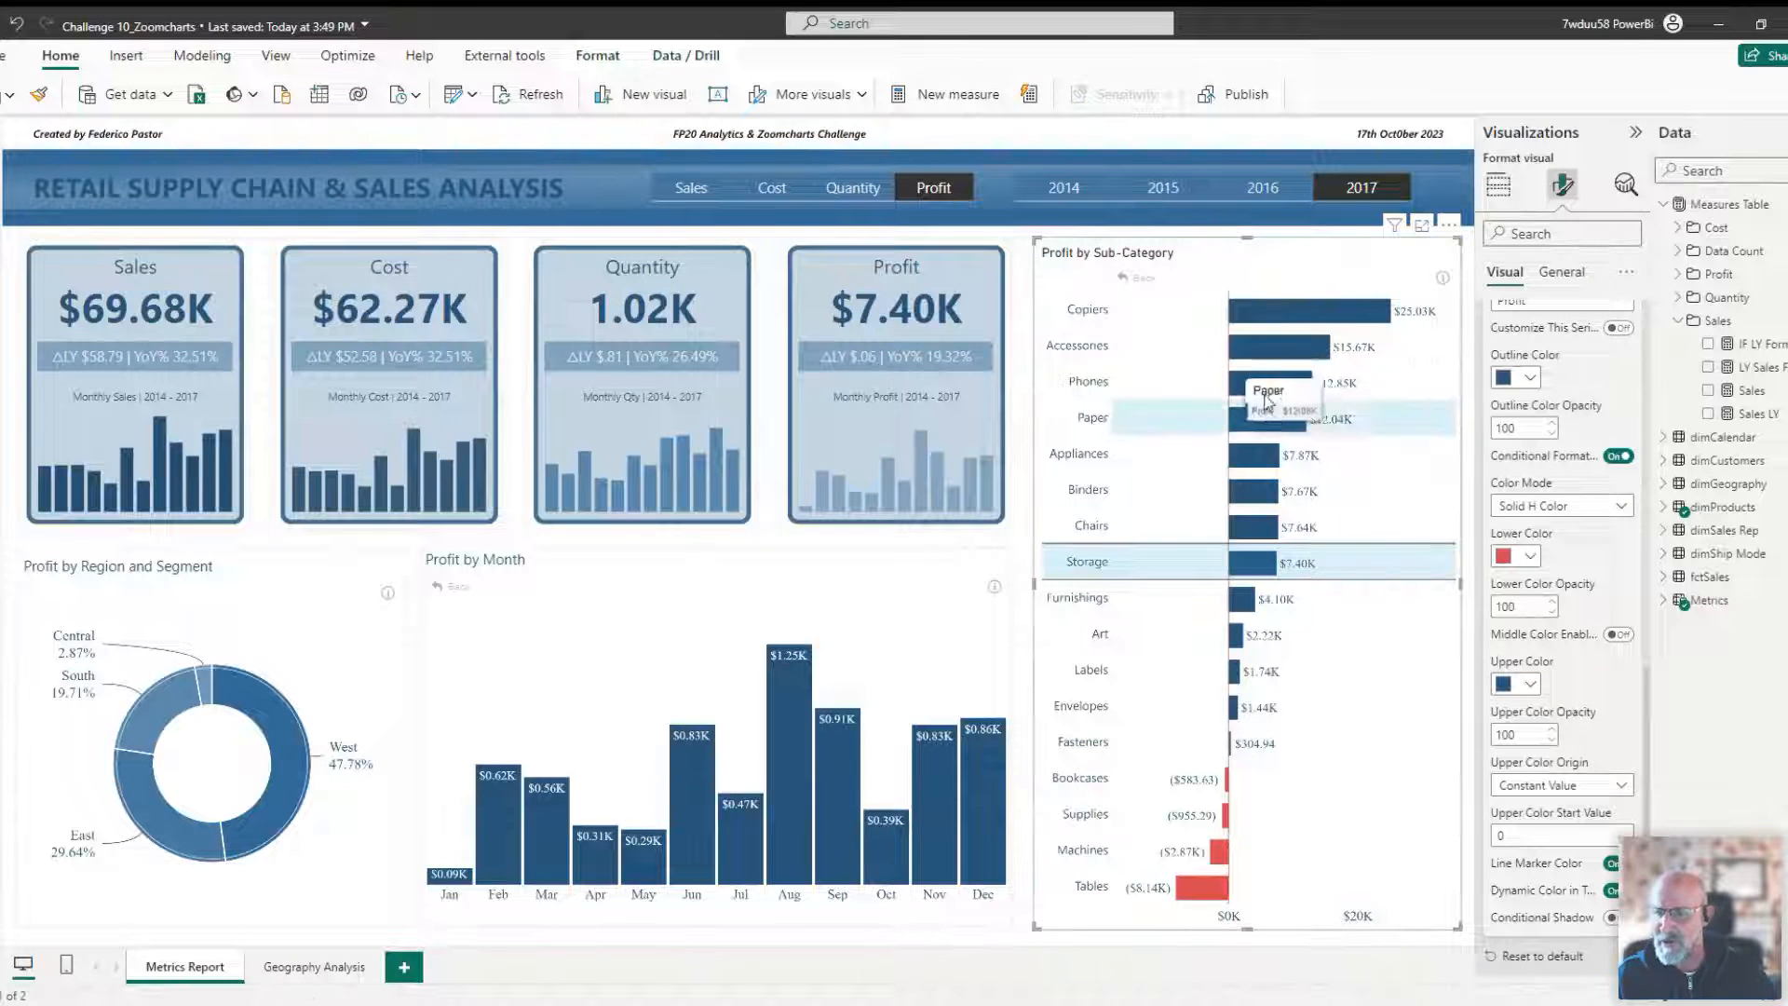
click(1621, 794)
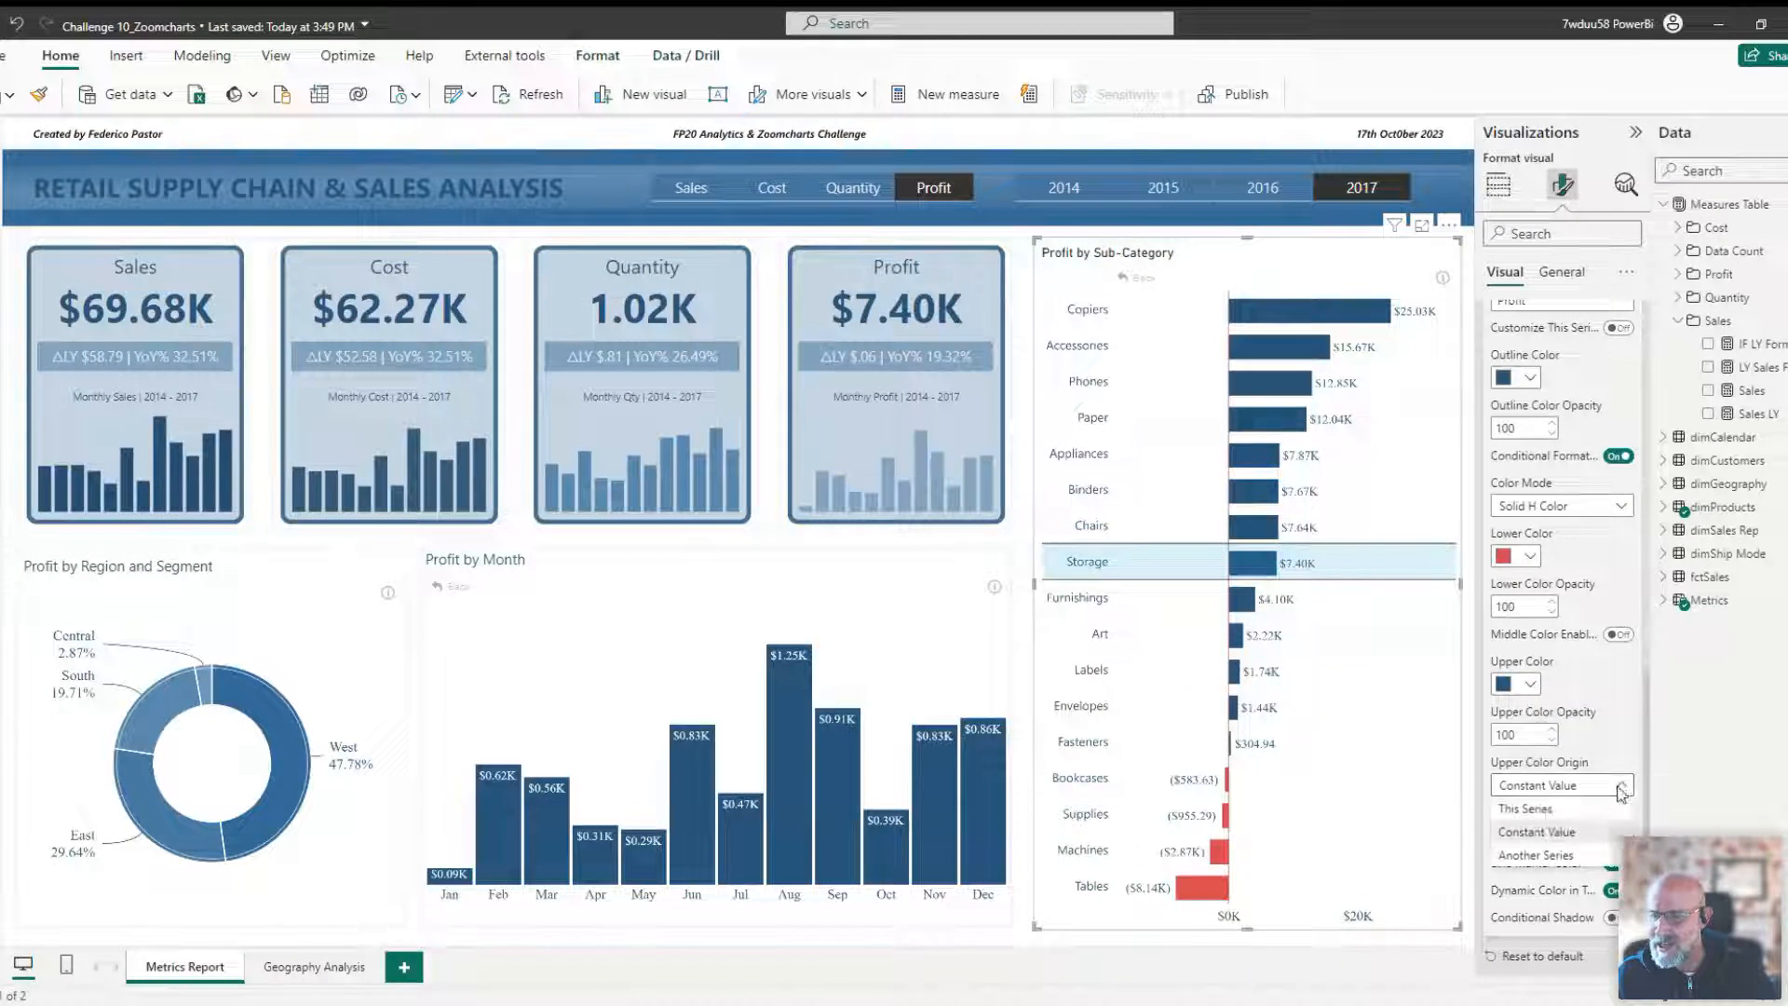
click(1538, 832)
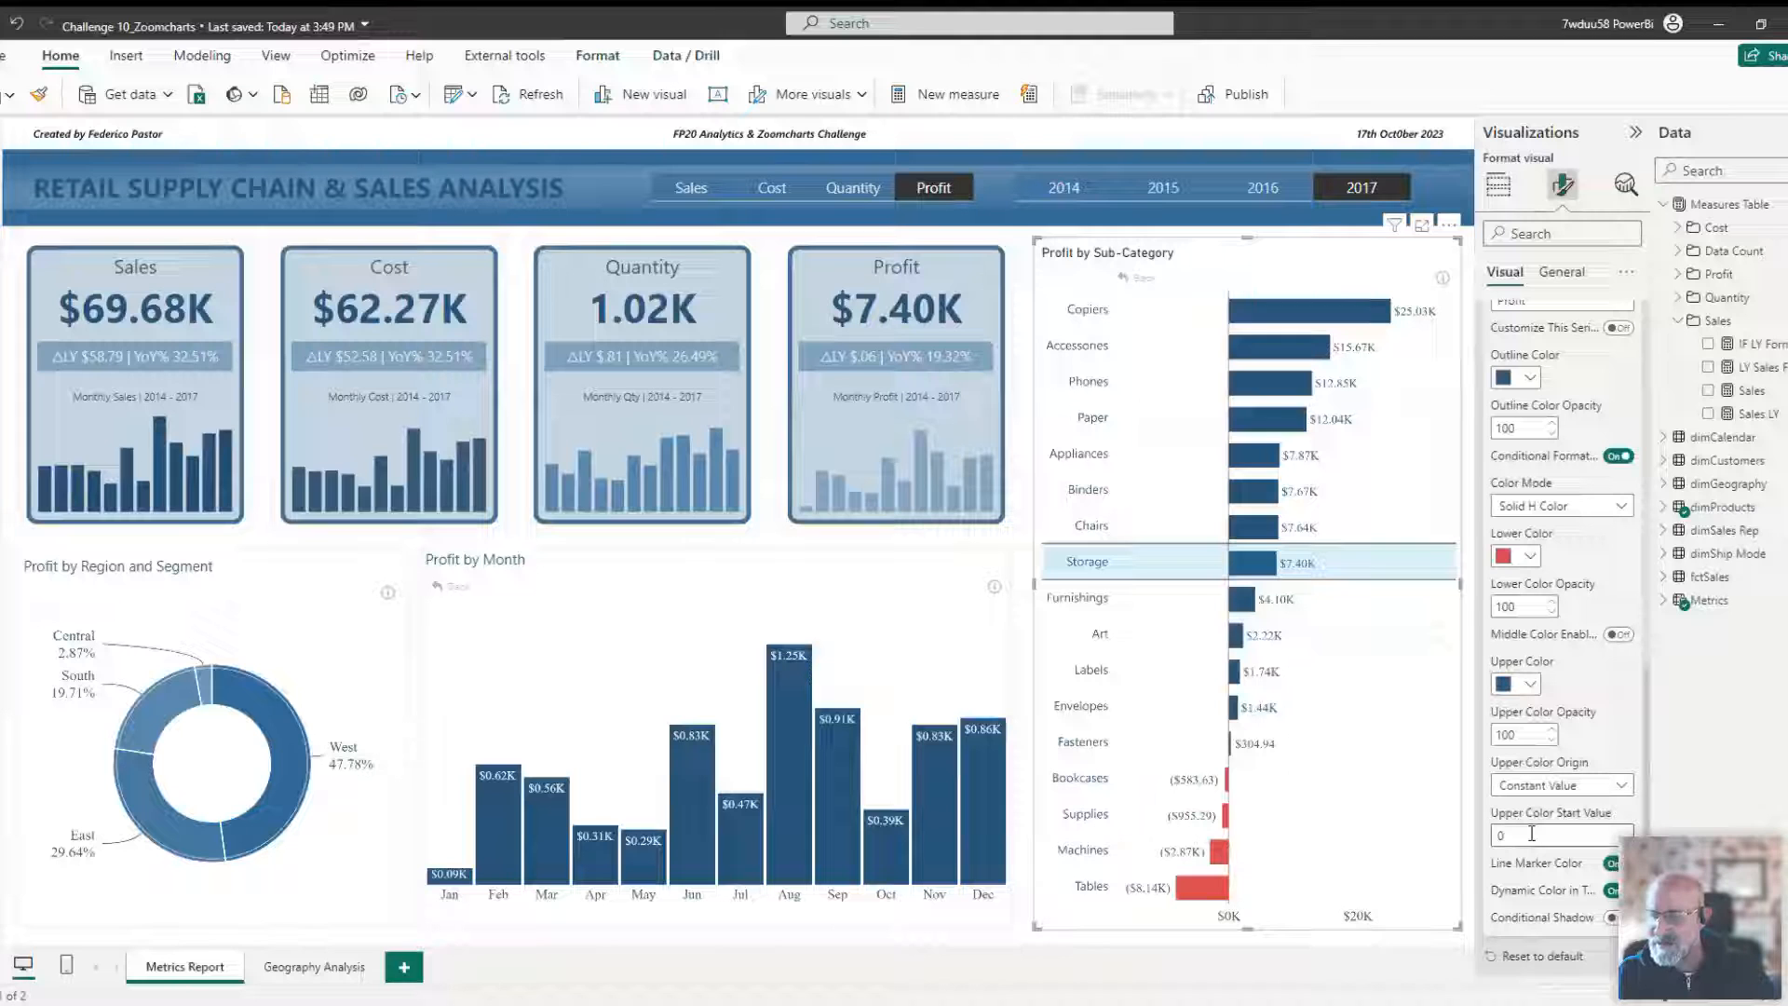
click(1472, 811)
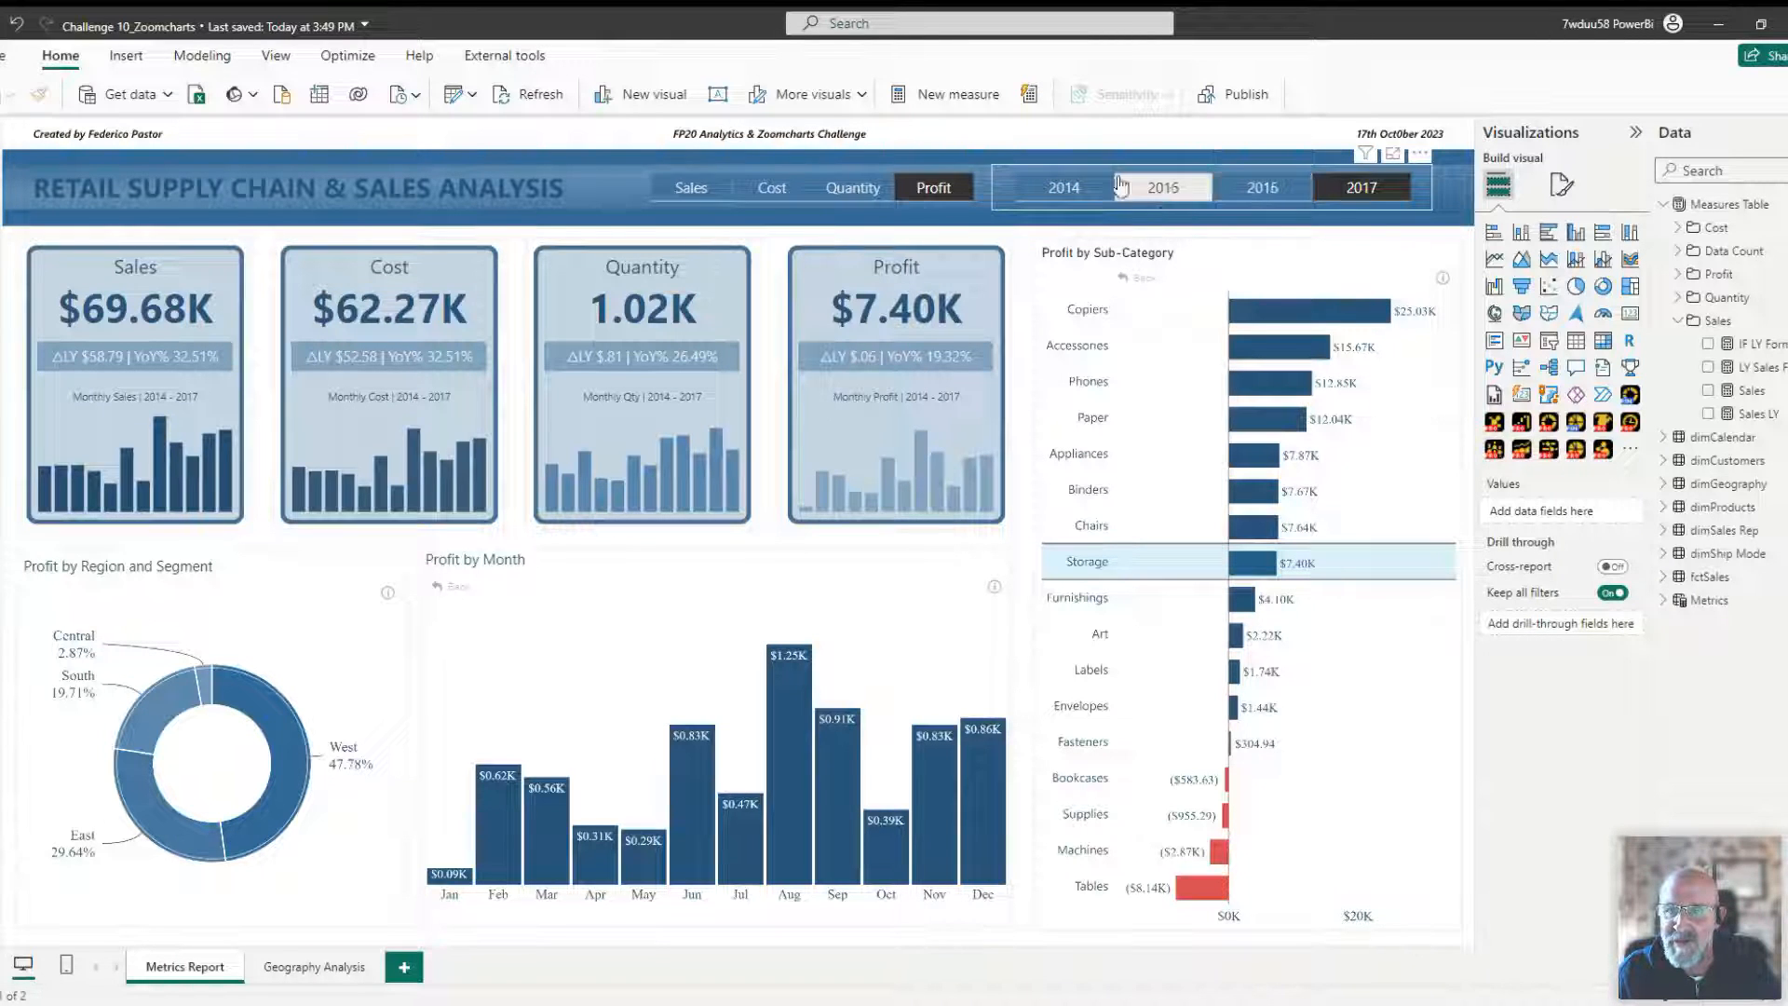
Filter the report to the year 2016 with the year slicer.
click(943, 189)
click(1259, 191)
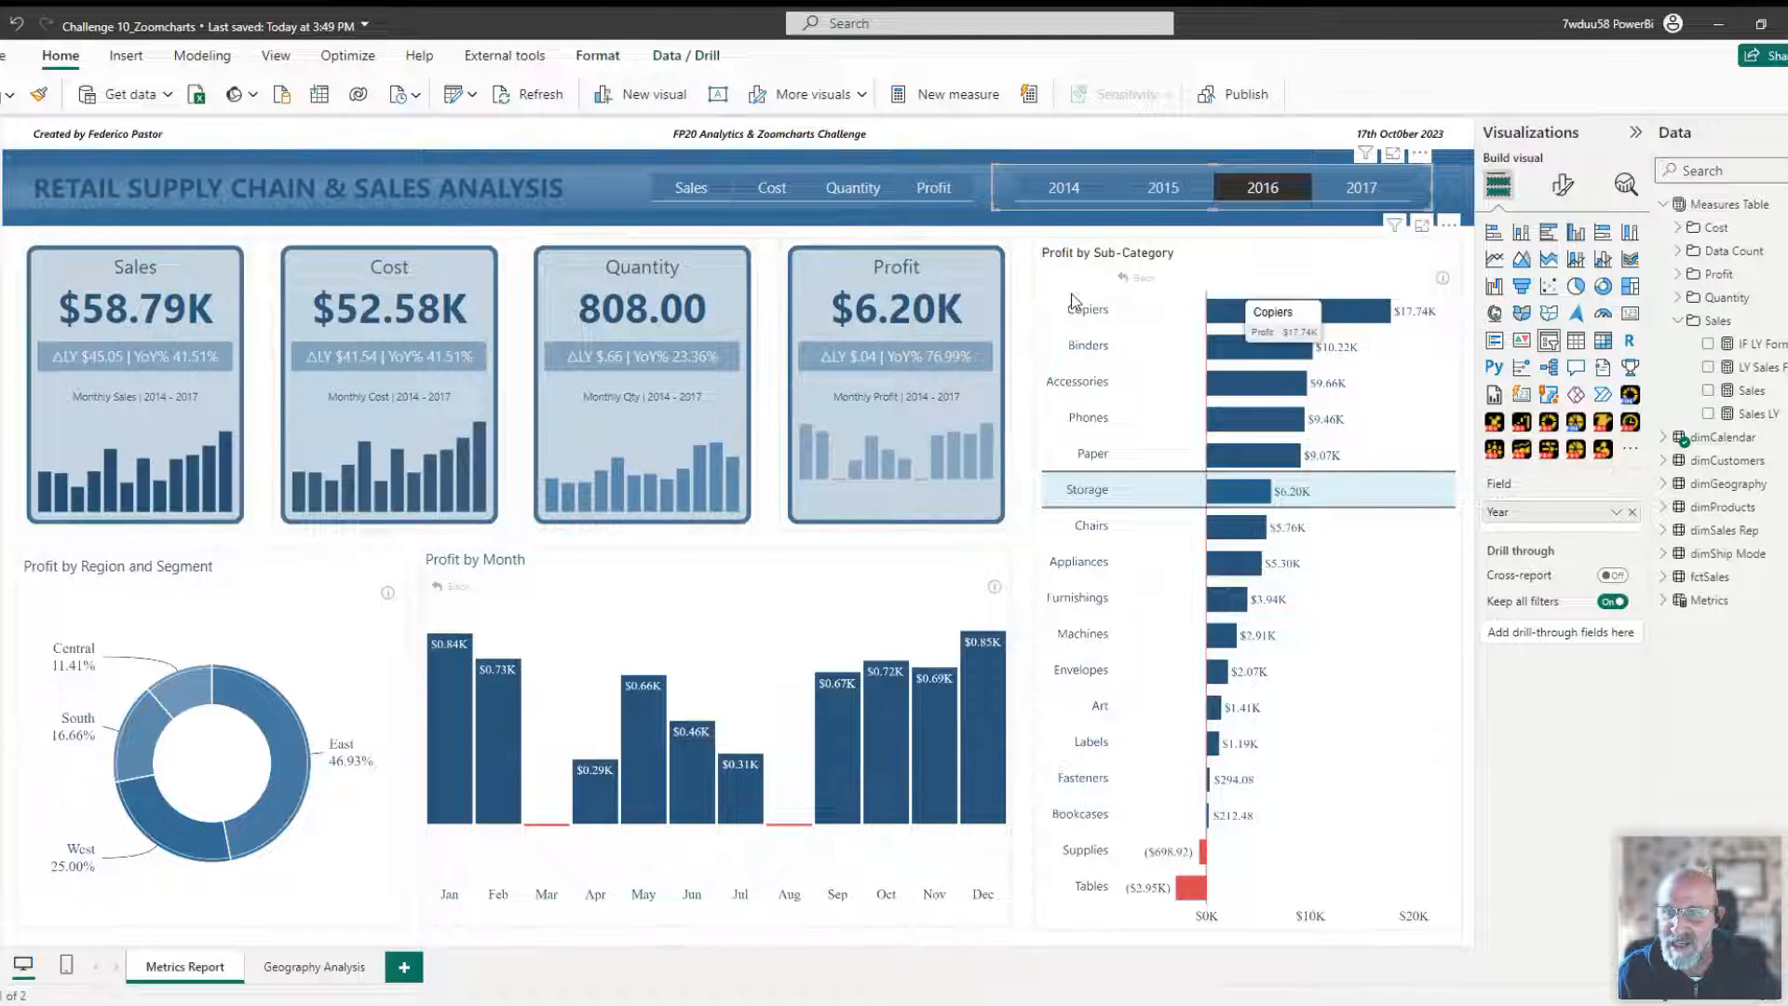
Filter the report to 2015 with the year slicer, then clear the year selection.
click(1189, 188)
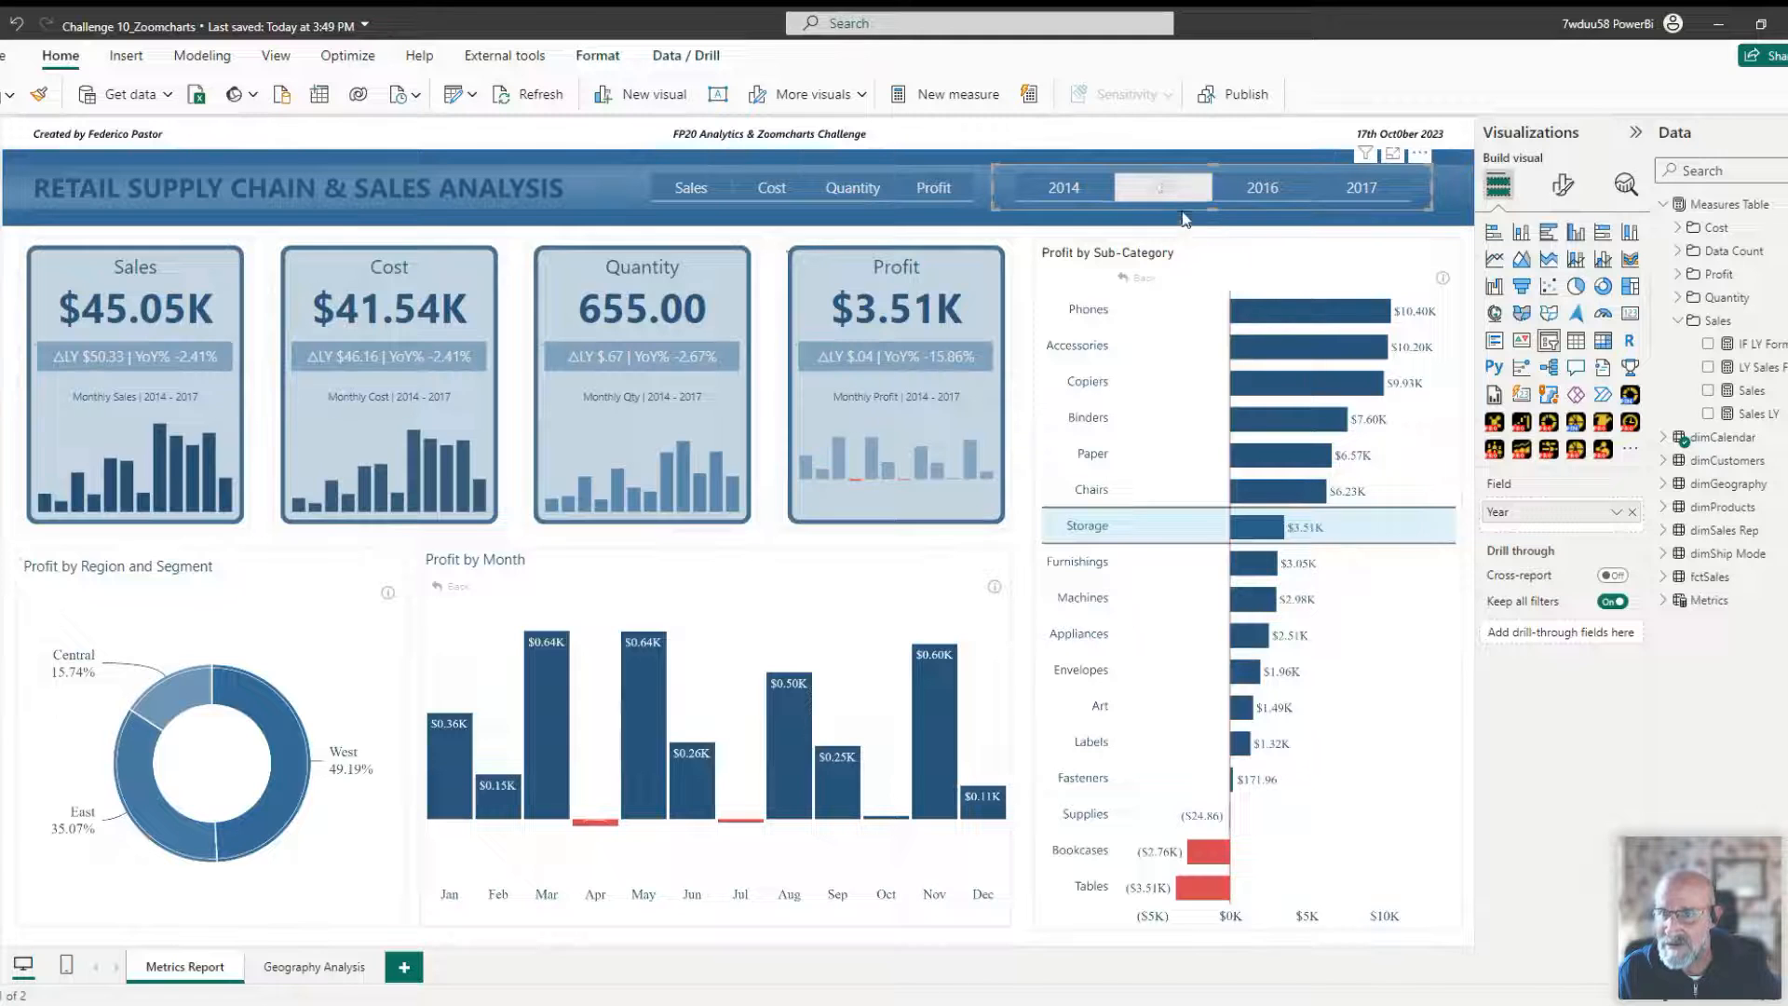
click(1189, 200)
click(606, 187)
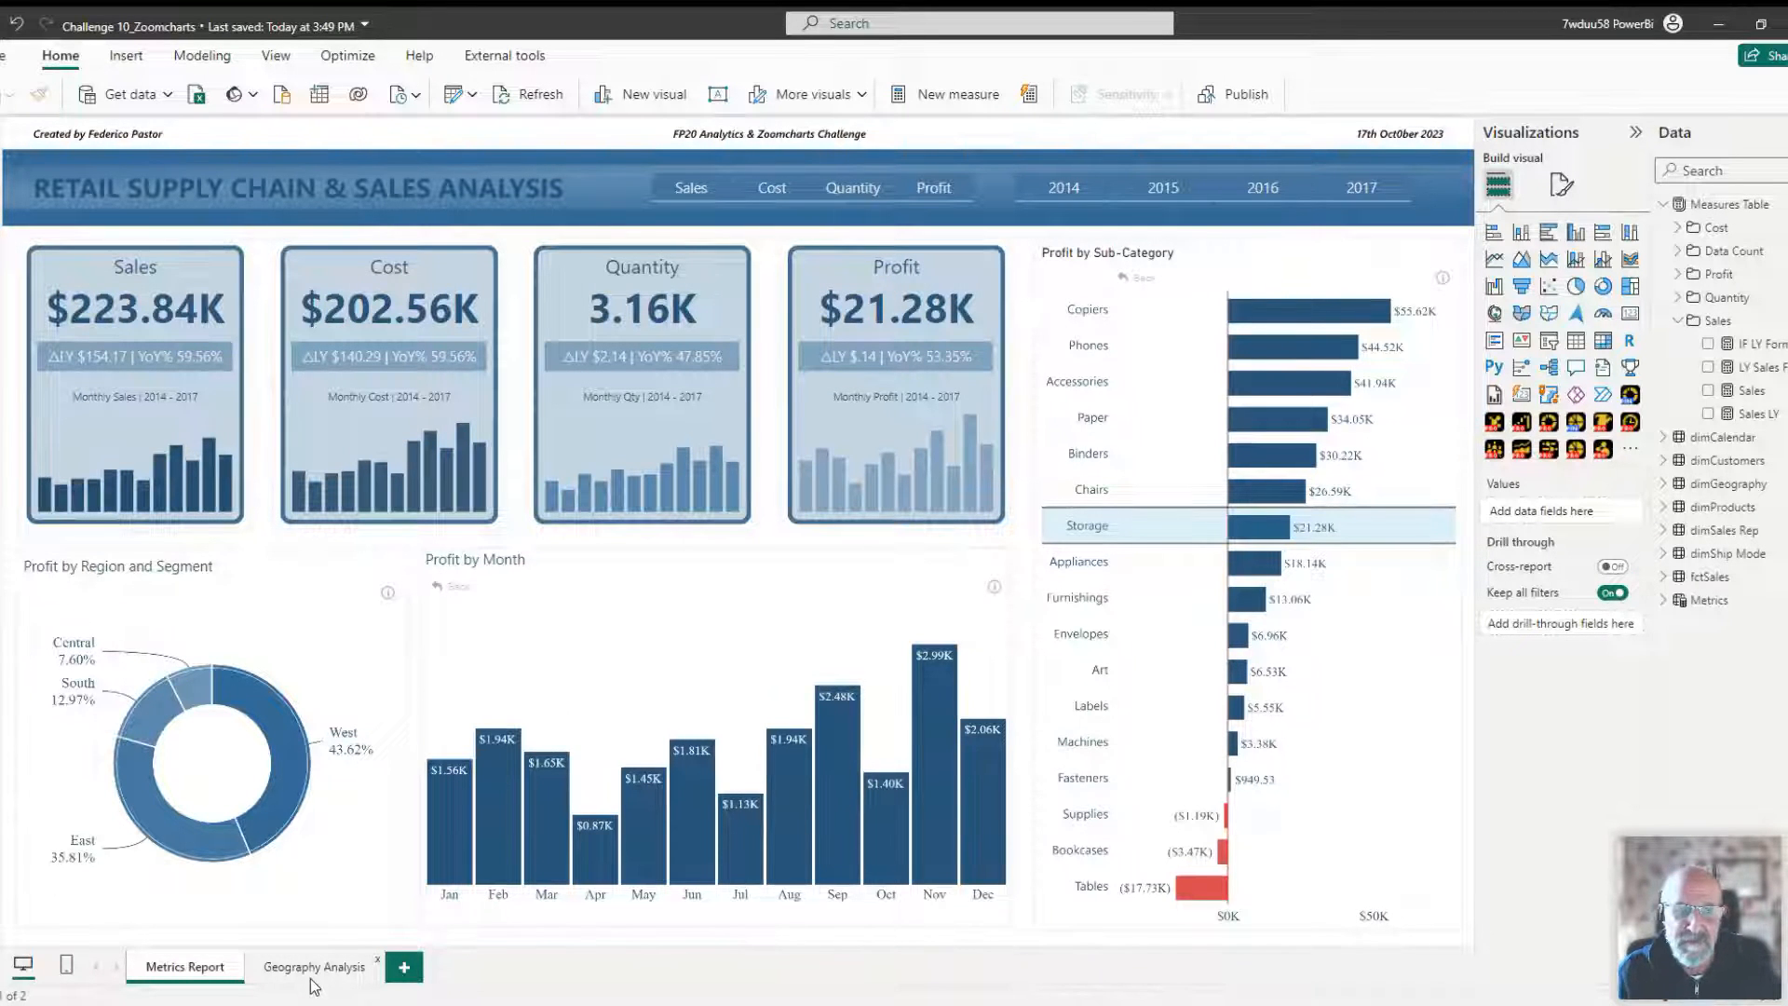
Select the sub-category bar chart and switch the metric selector to Cost.
click(1225, 258)
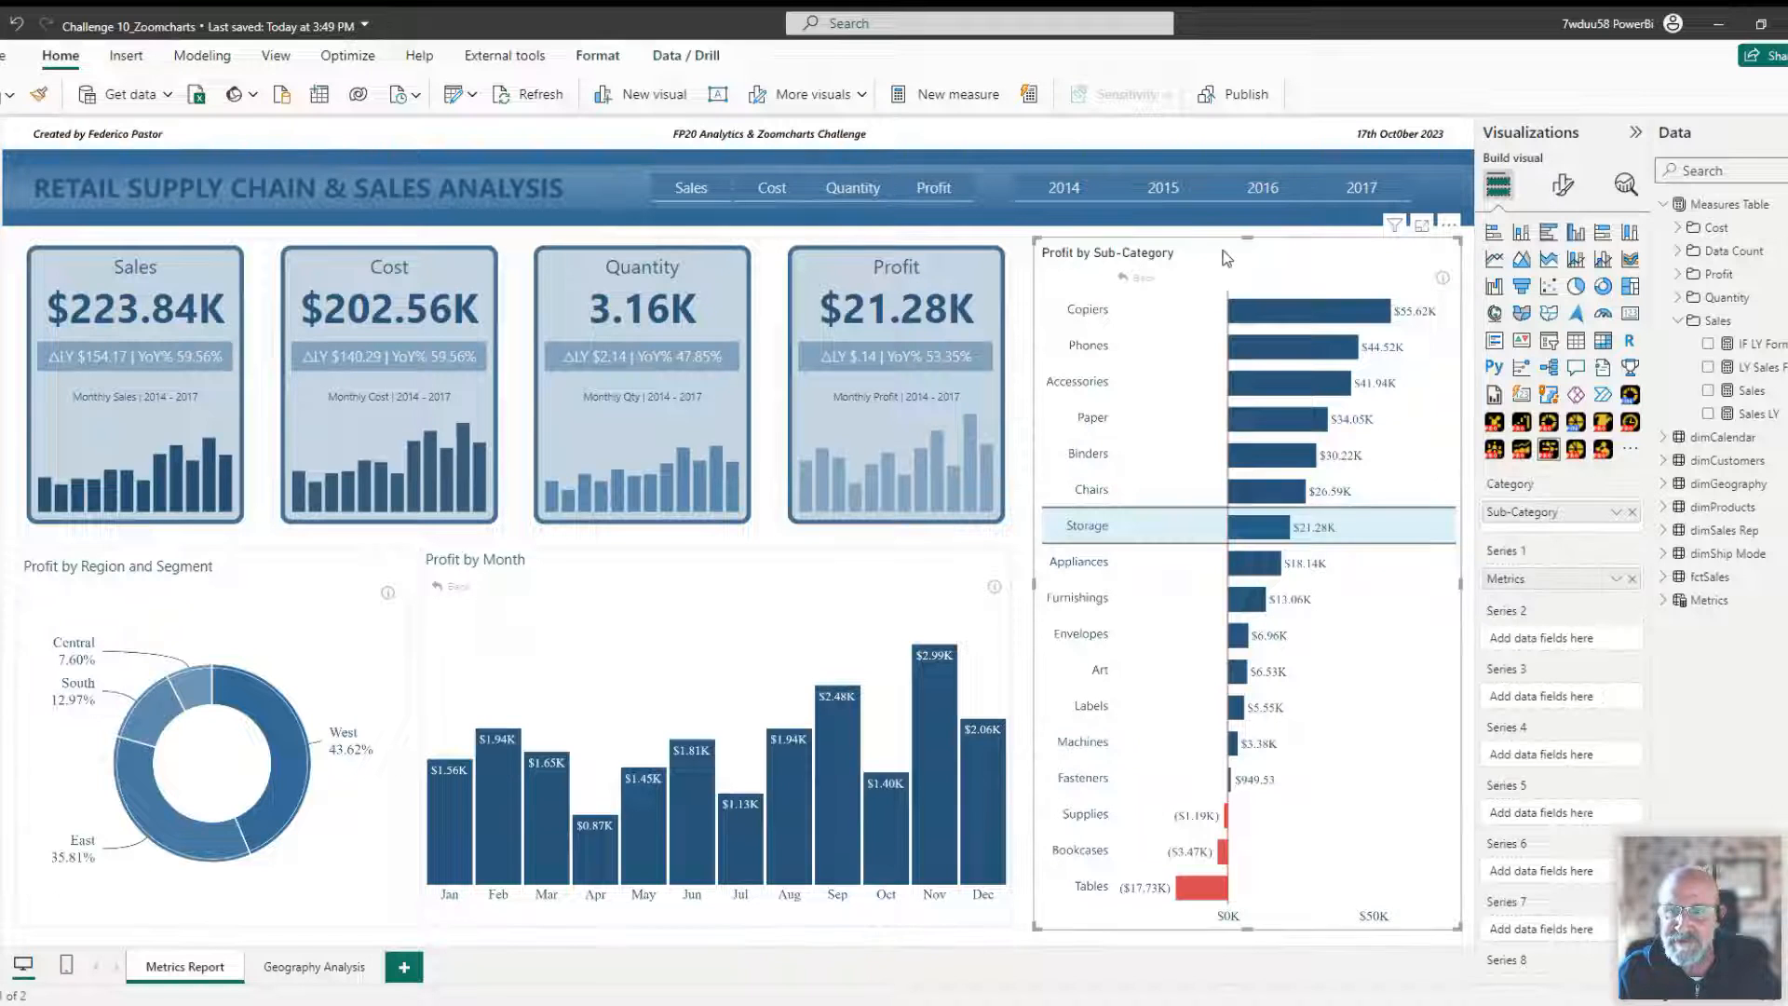
click(781, 190)
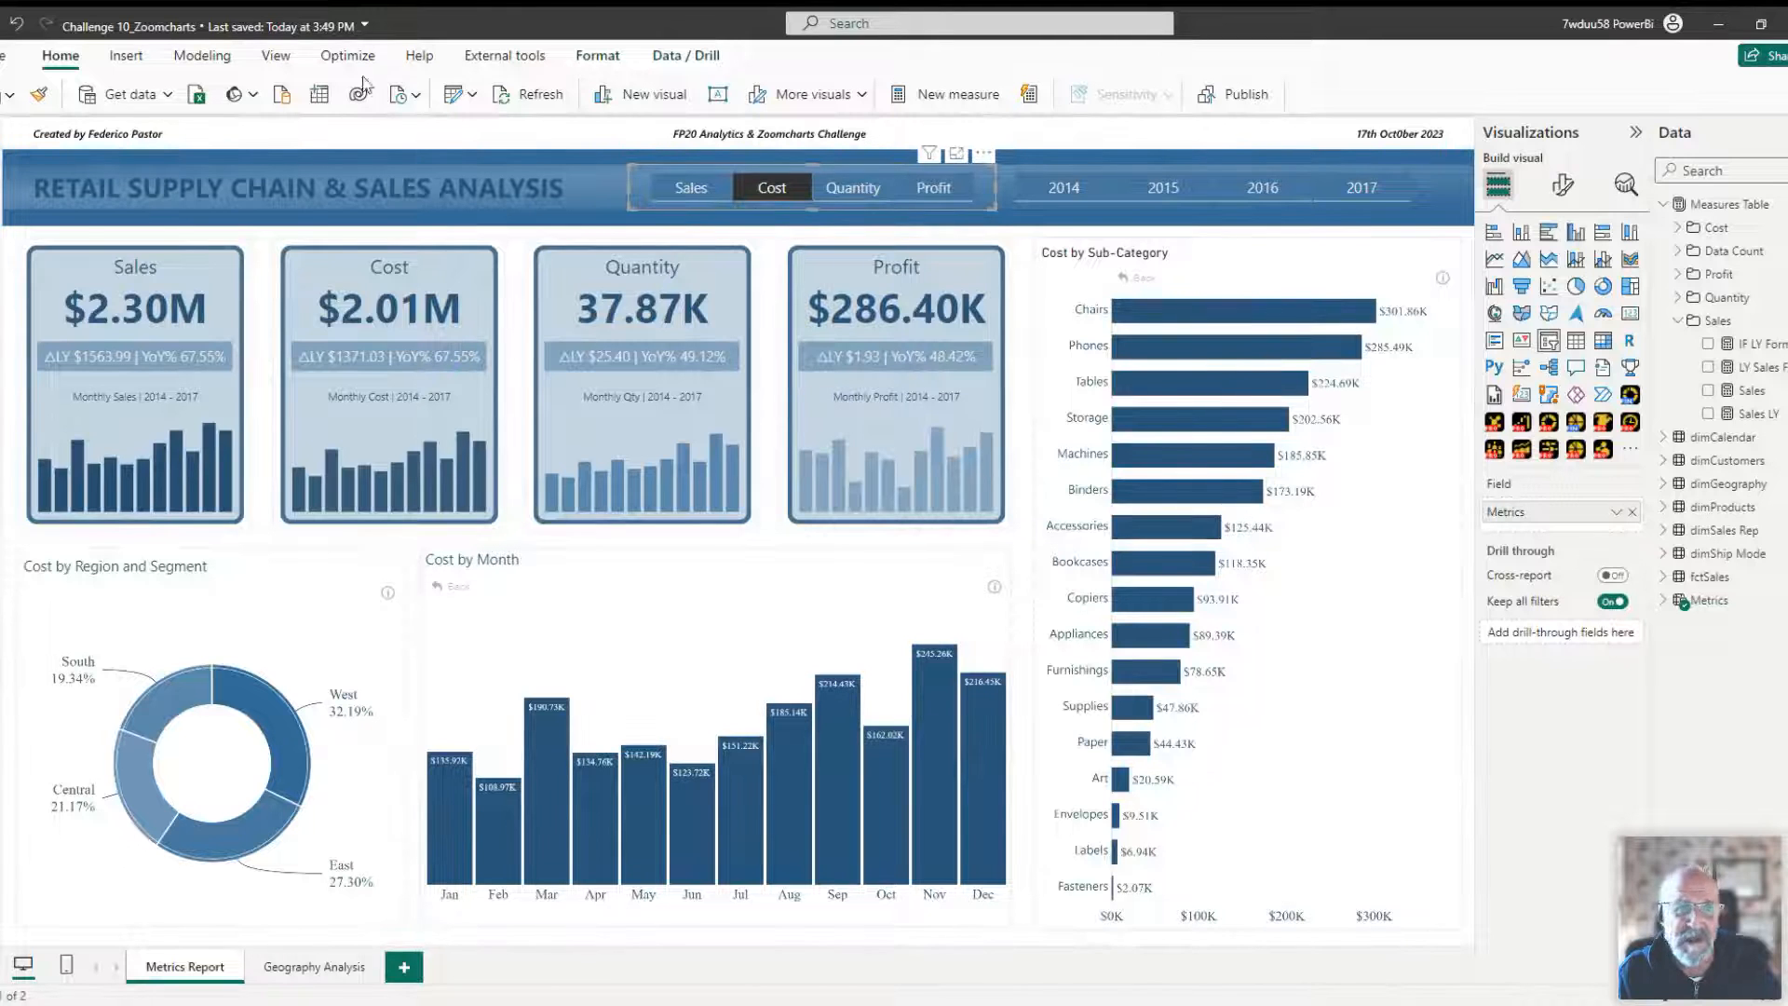
Examine the field parameter setup: the new Fields parameter command and the Metrics field feeding the Cost by Month chart.
click(196, 56)
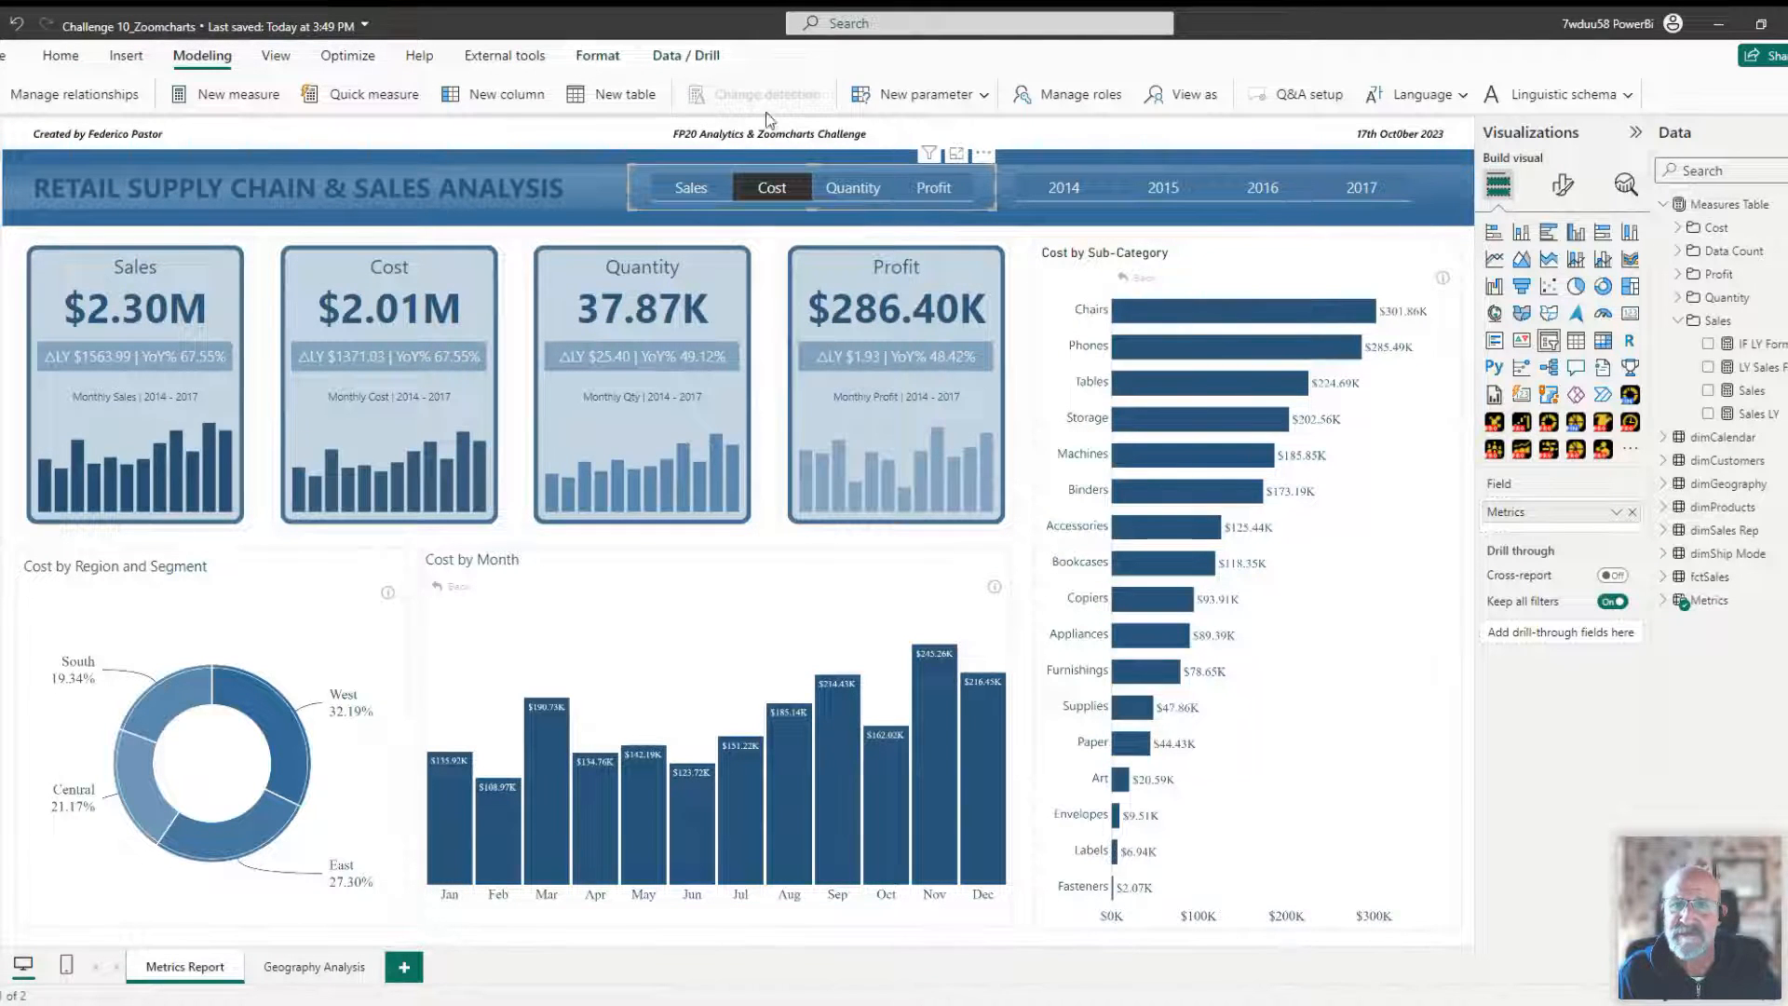
click(982, 95)
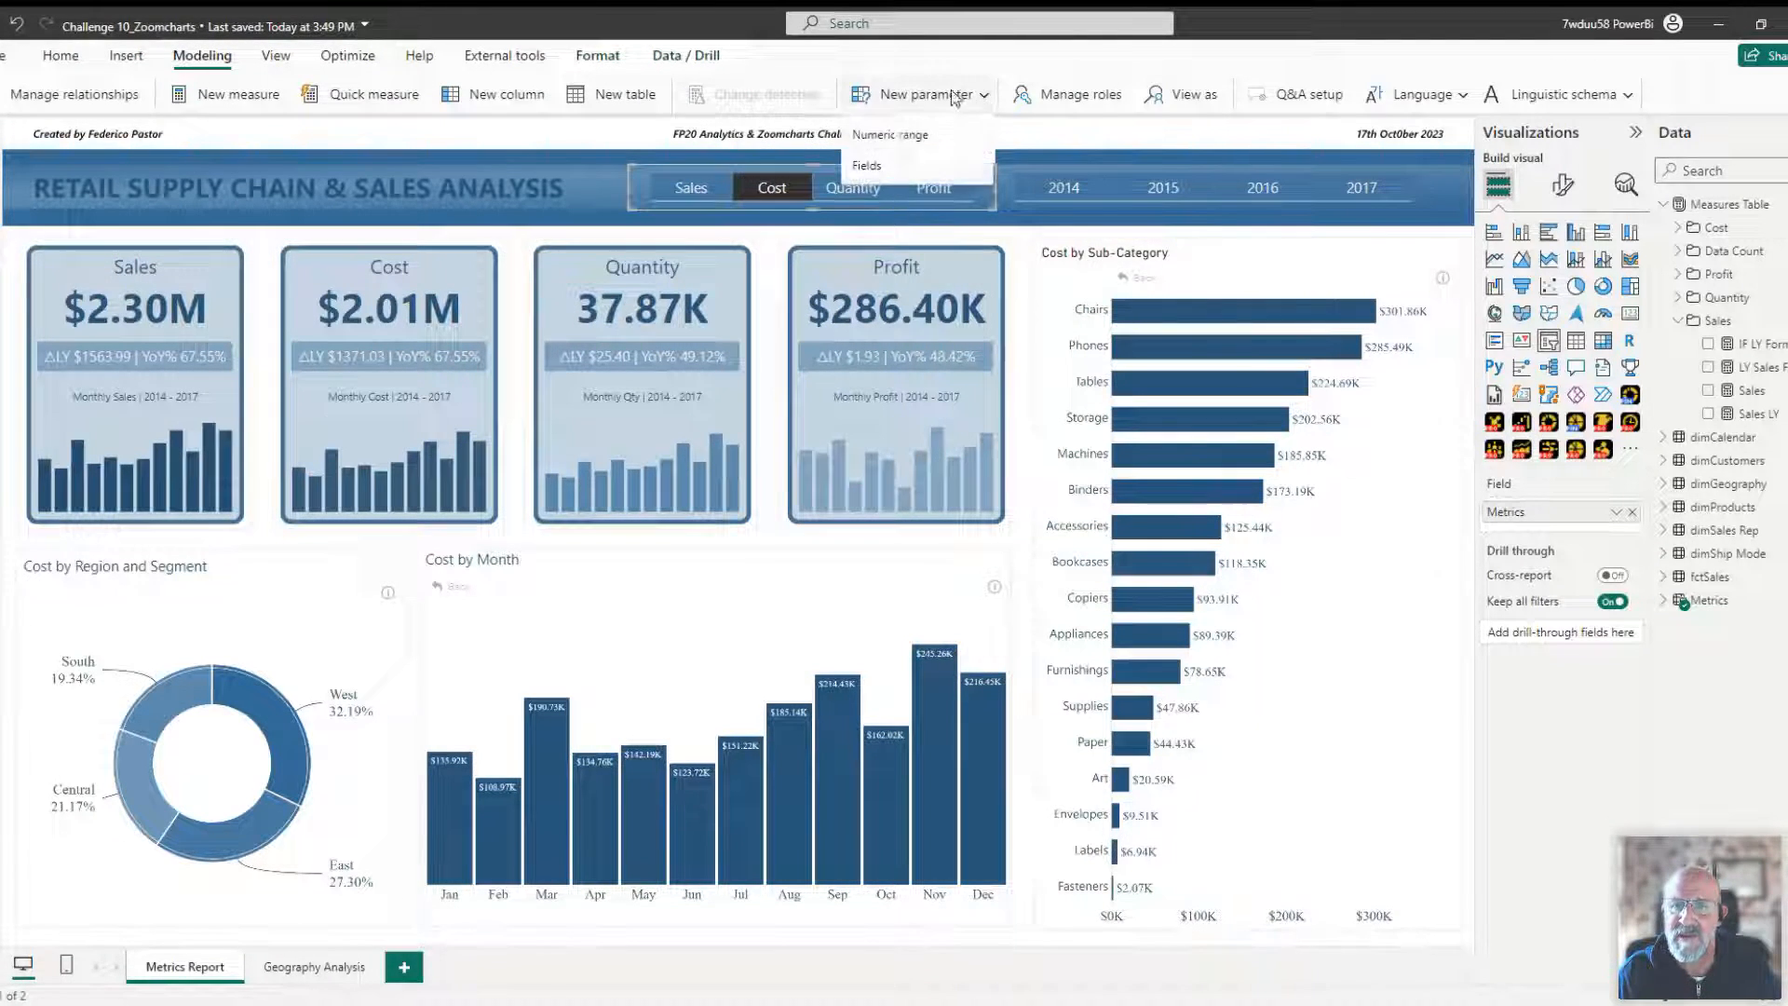
click(883, 168)
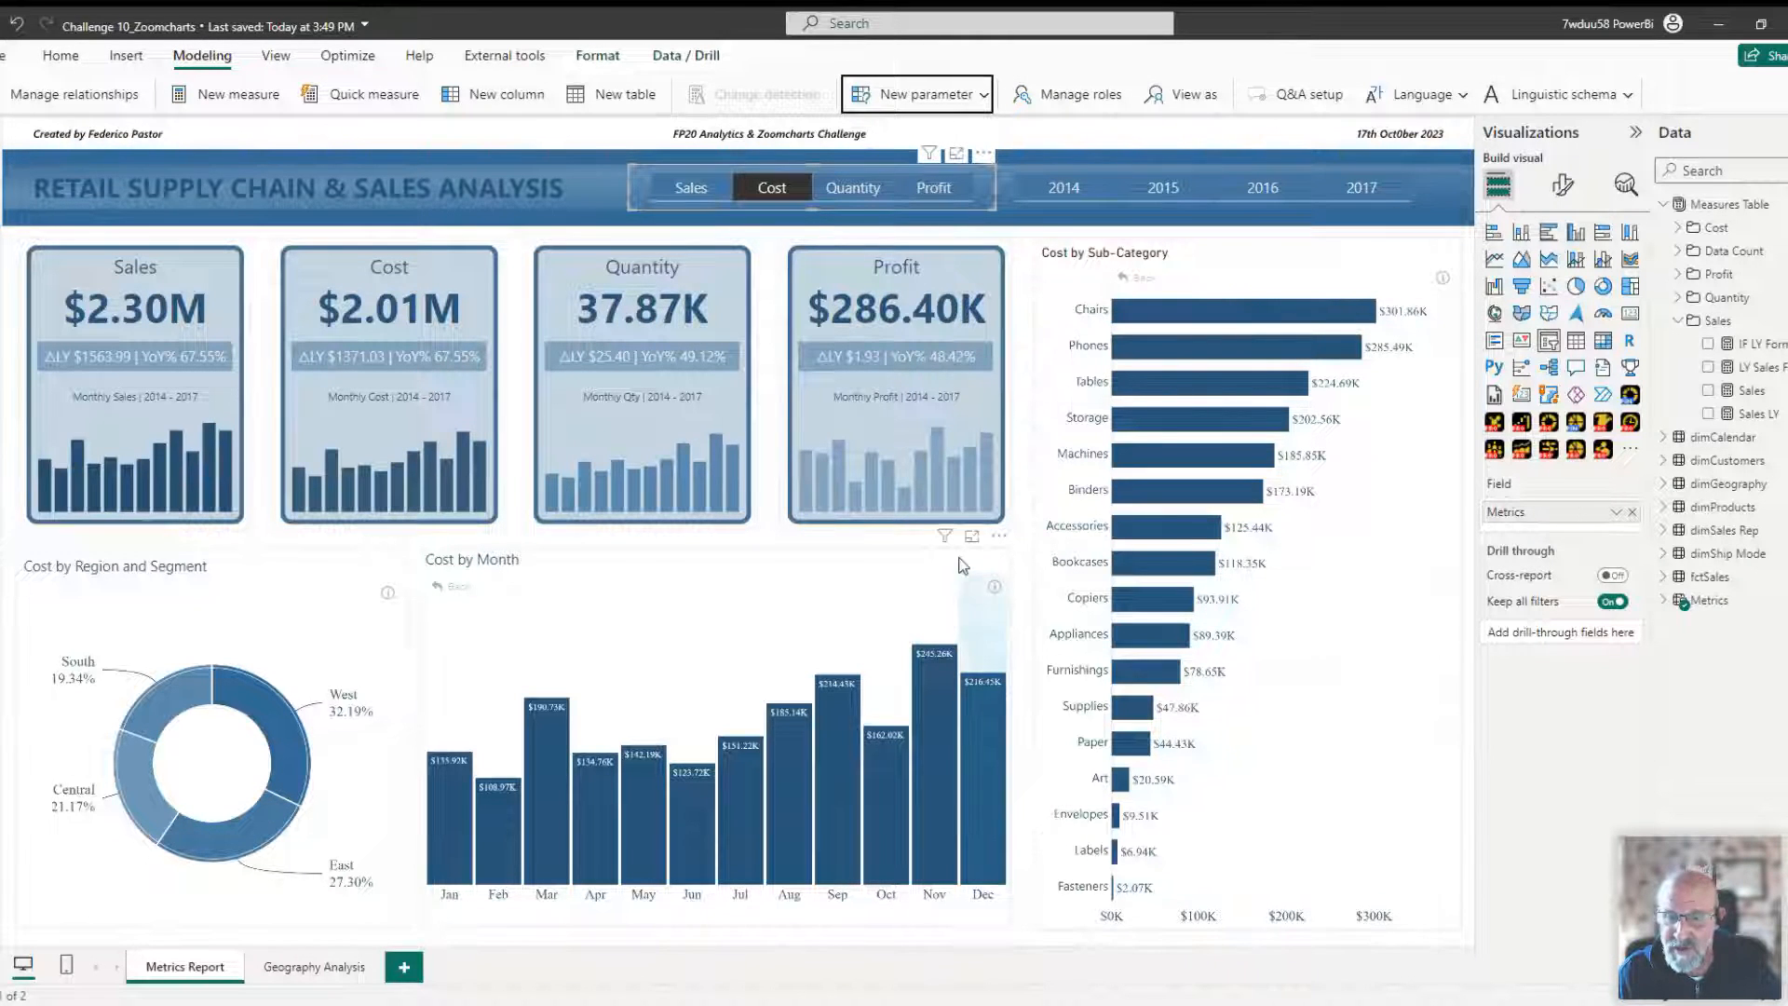
click(969, 596)
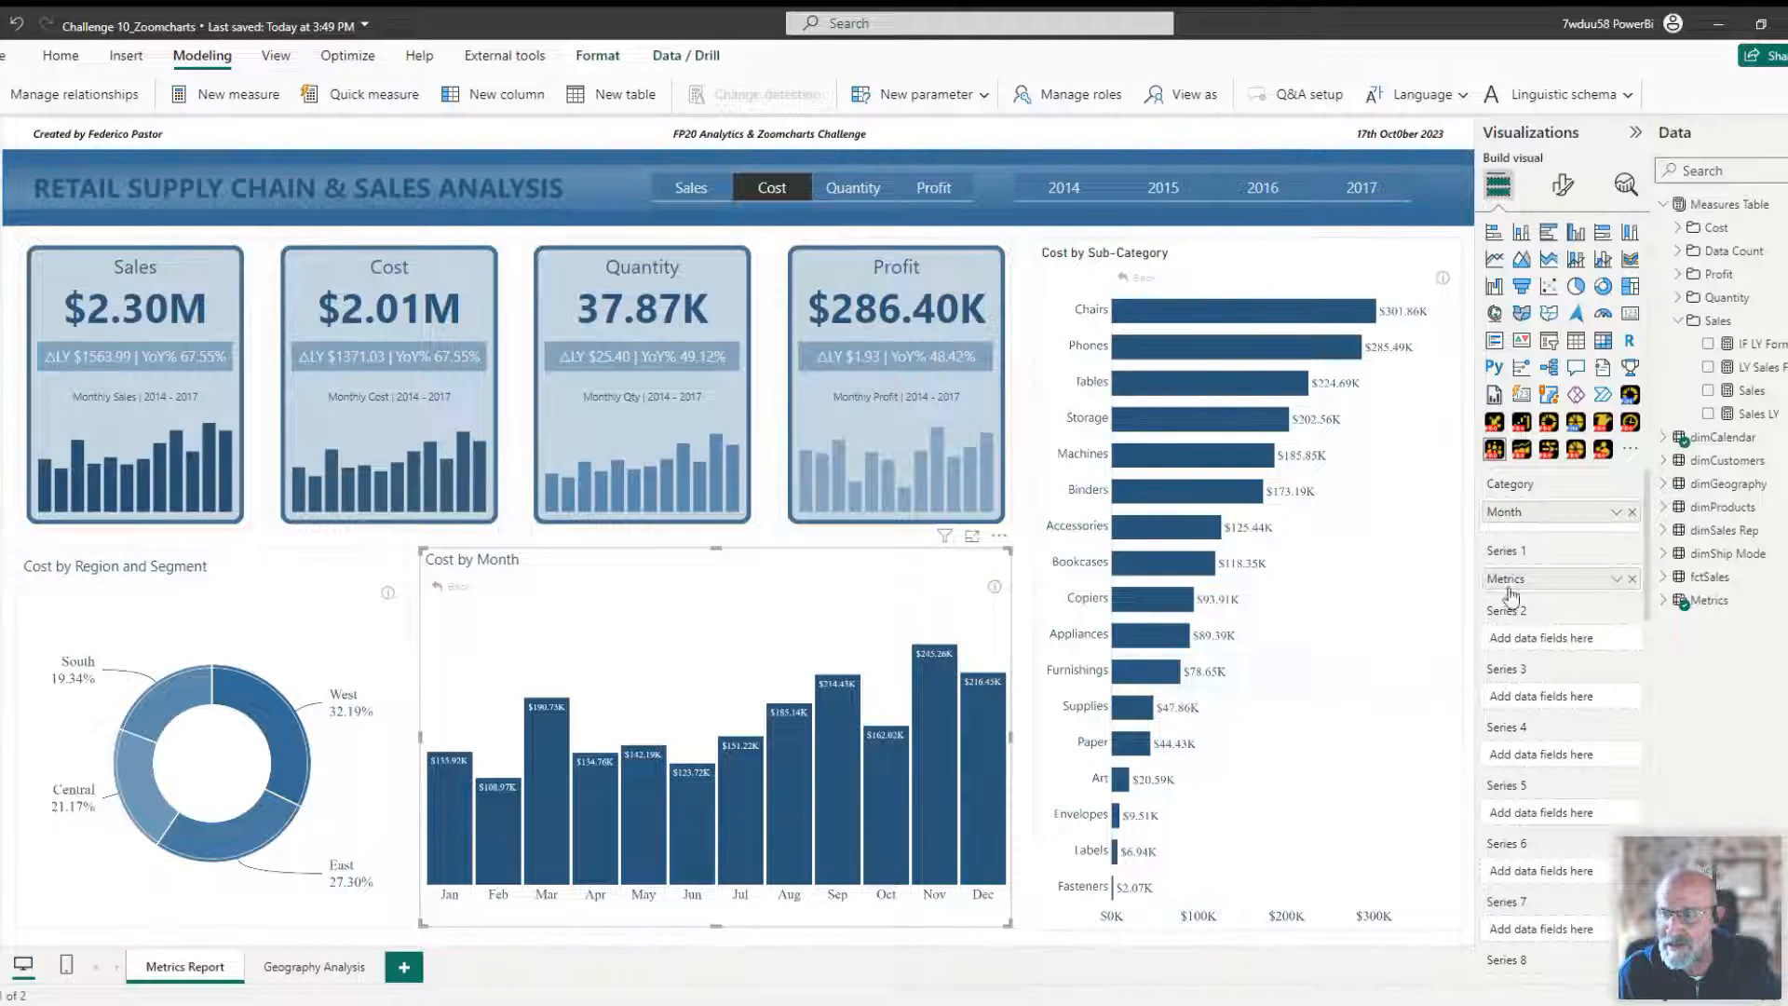
click(1681, 601)
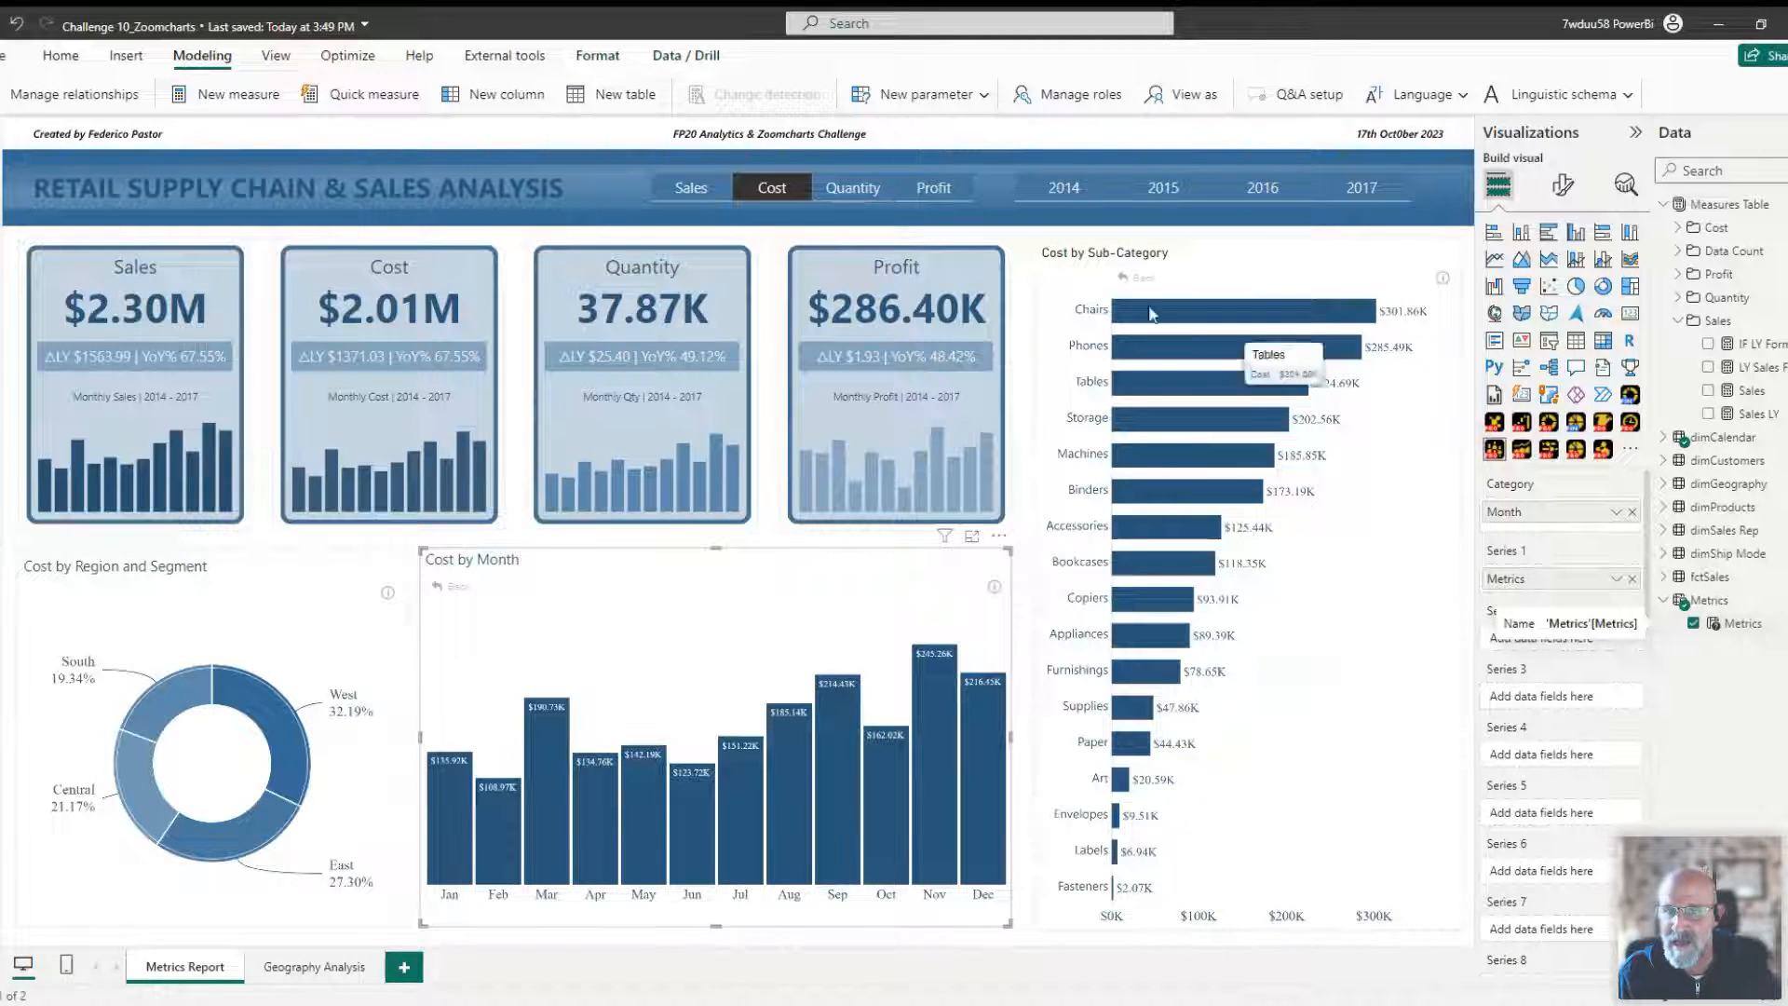
Cycle the metric selector through Quantity, Profit and Cost, ending on Sales.
click(855, 190)
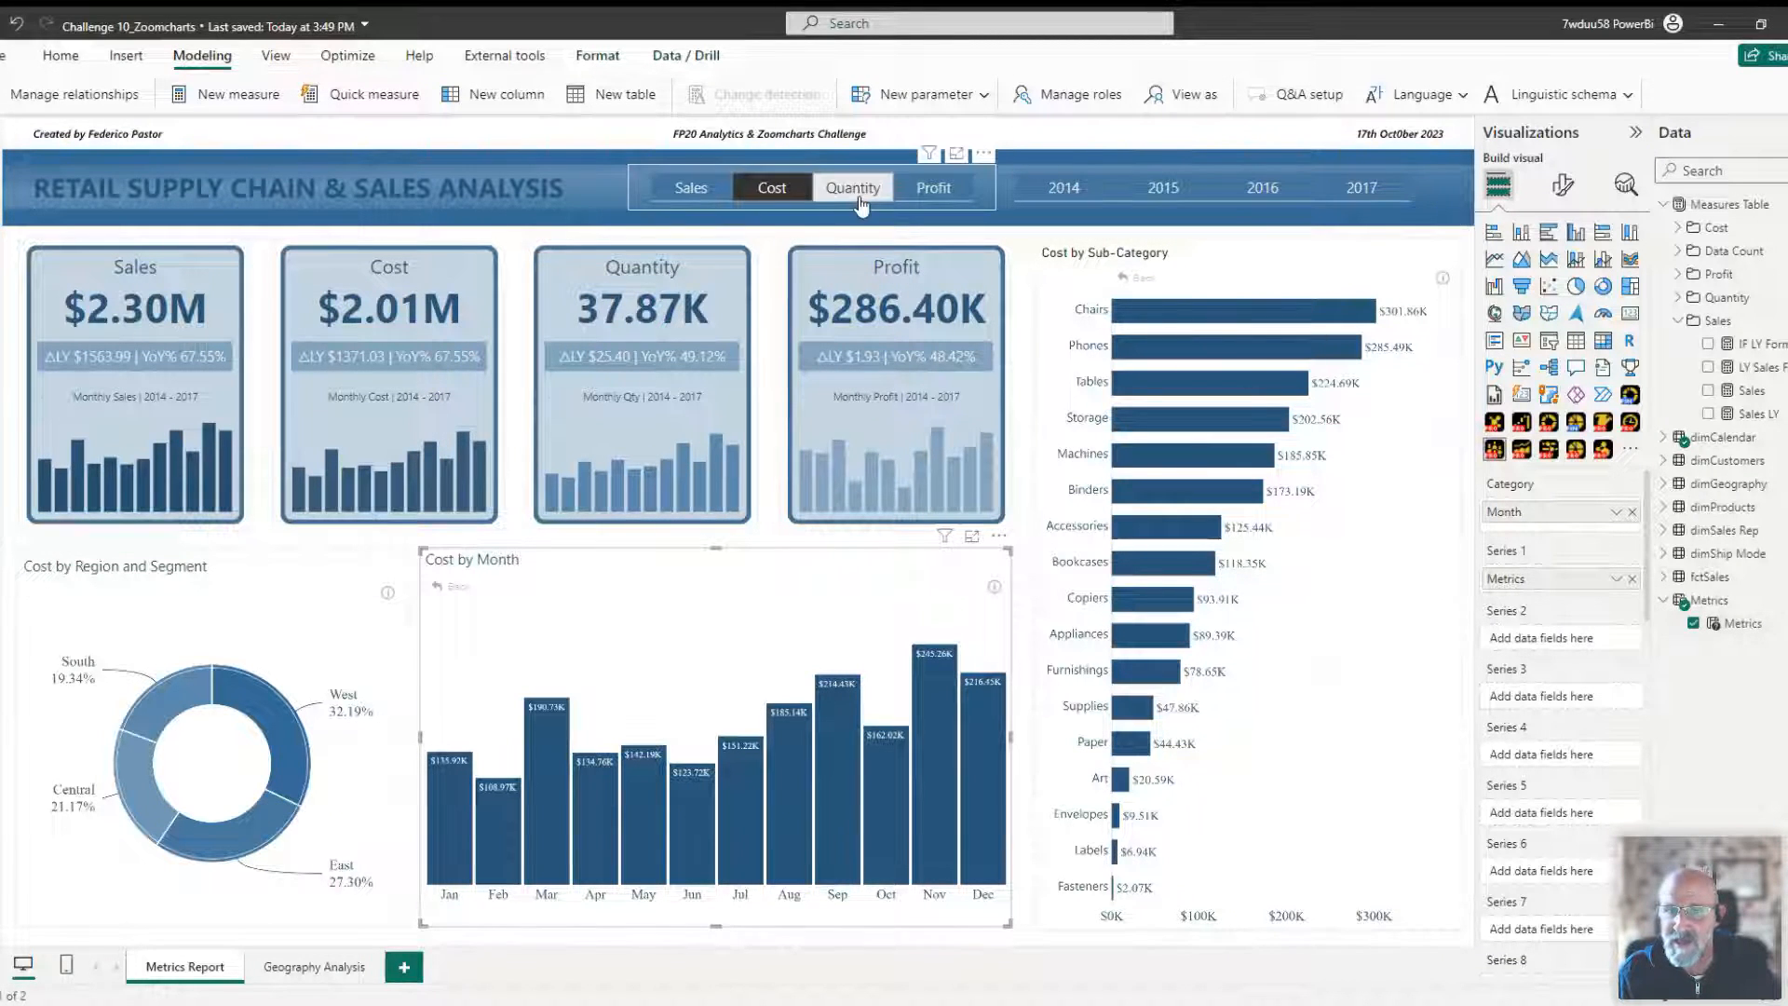
click(937, 198)
click(764, 200)
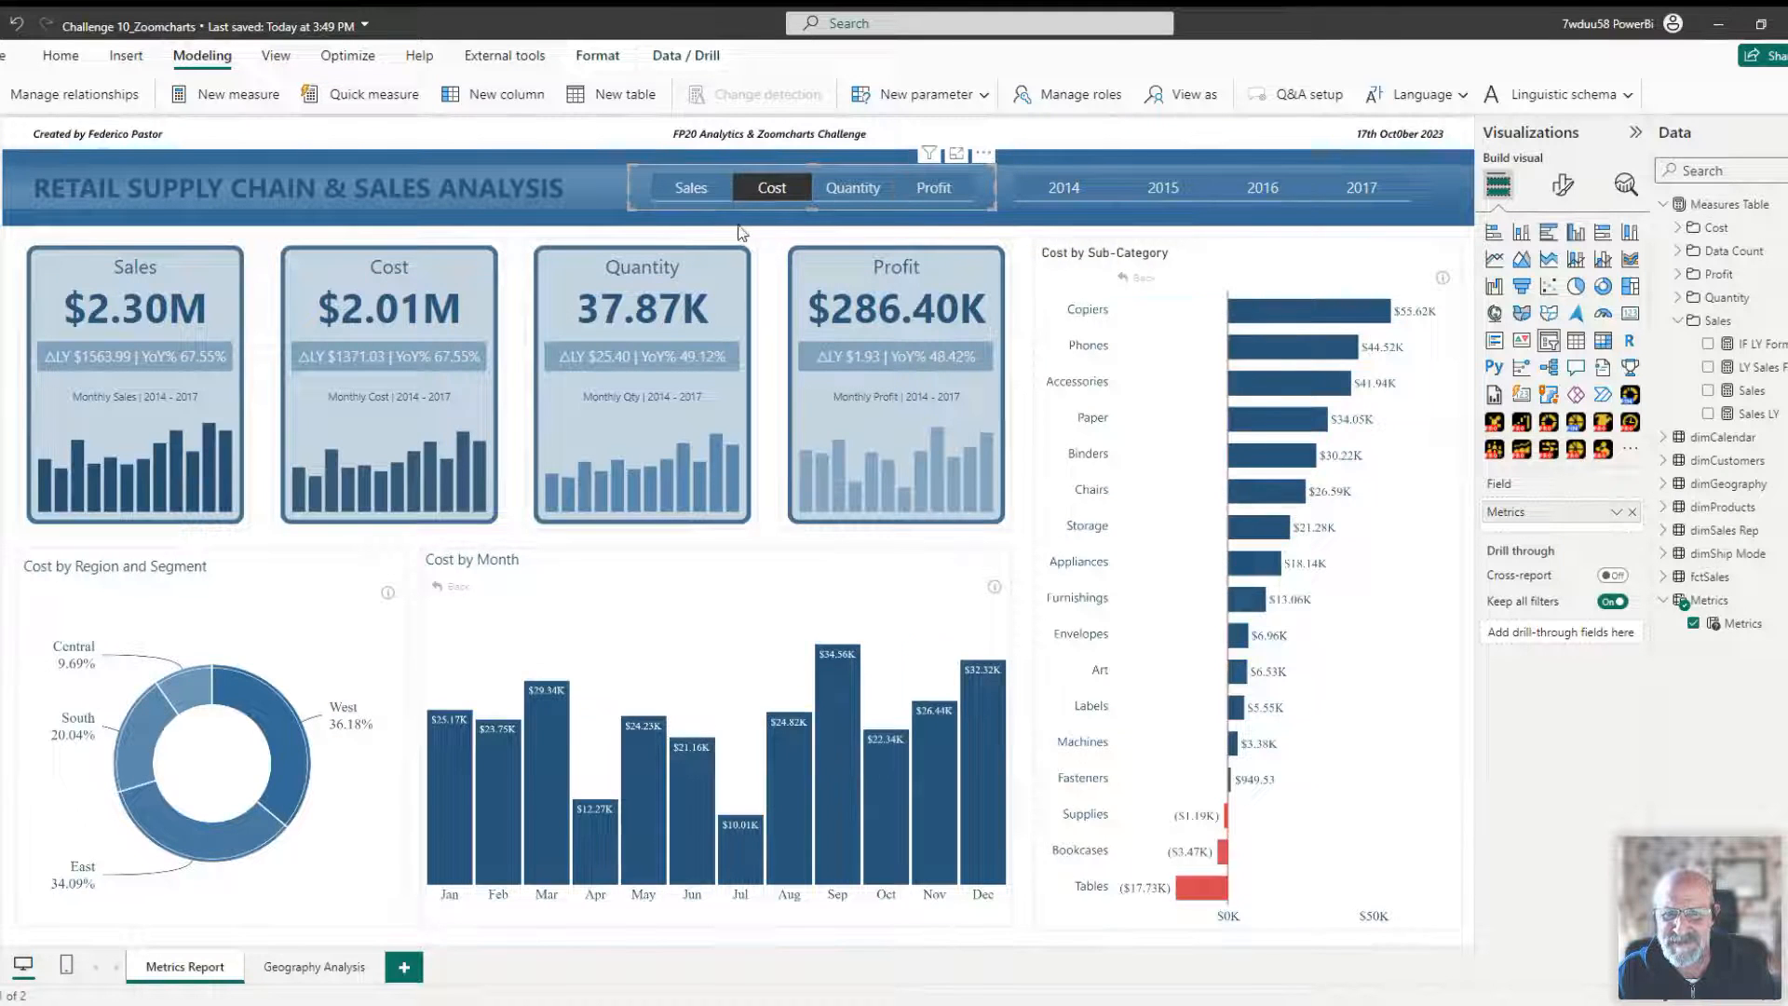
click(691, 193)
click(670, 192)
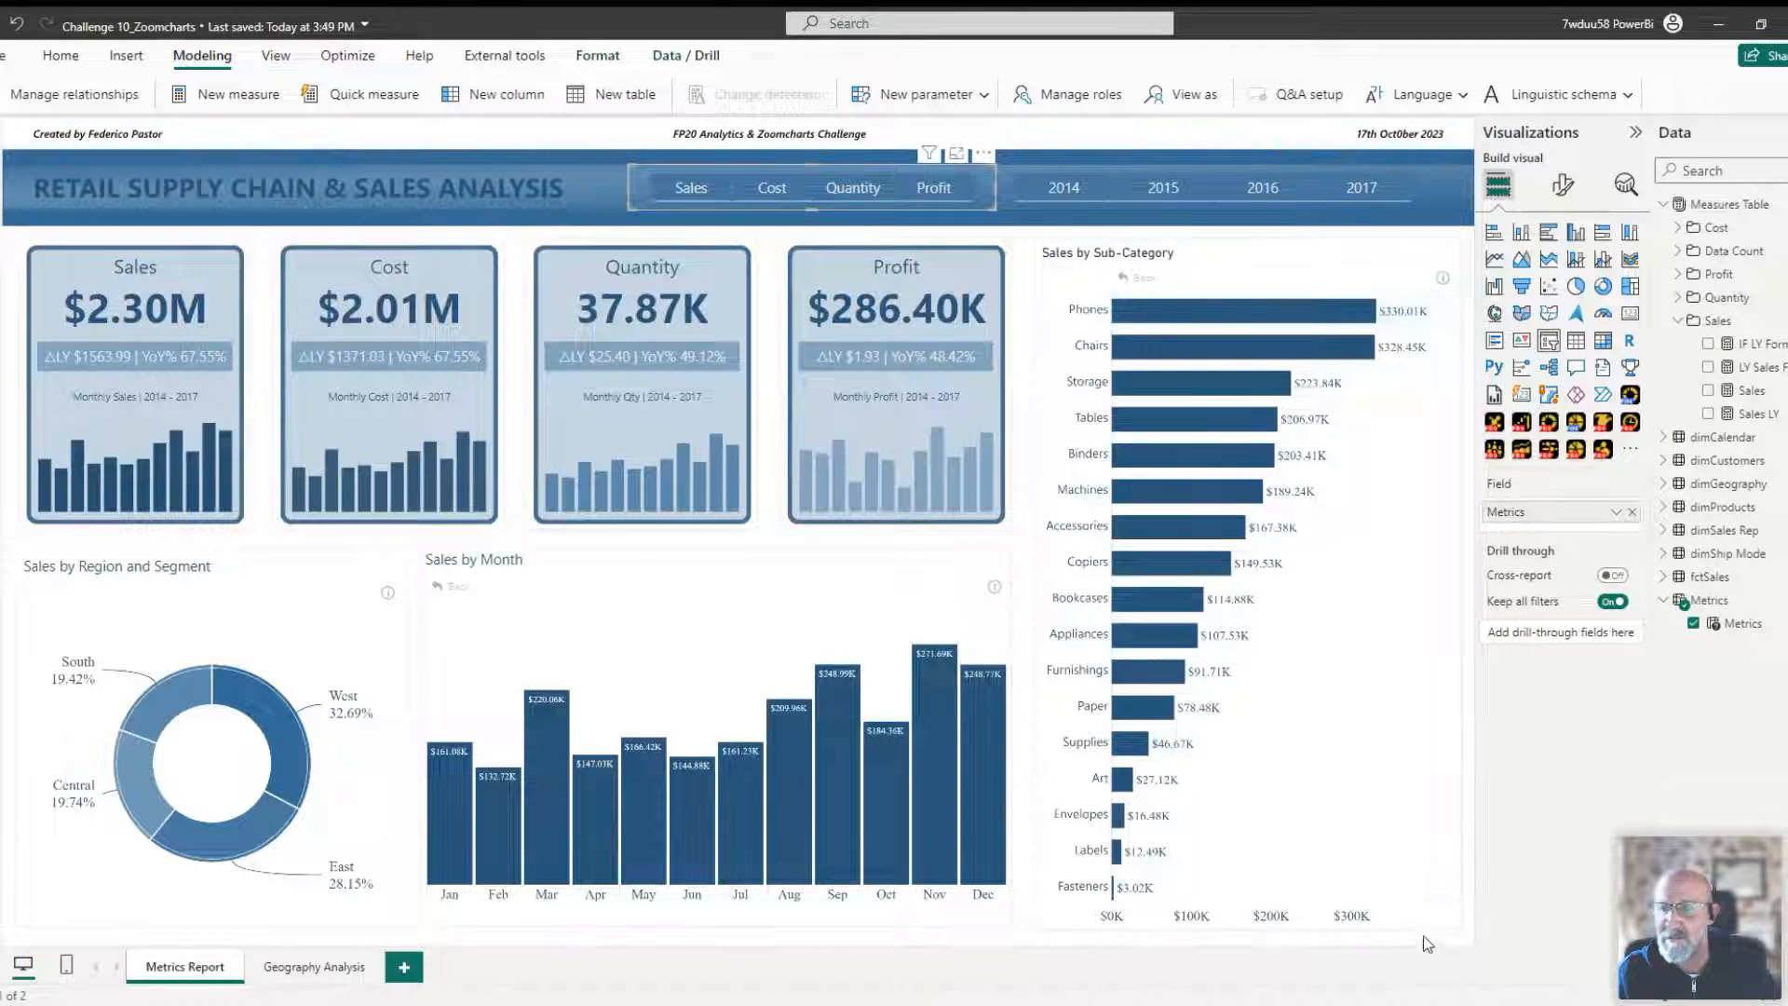
Drill the Sales by Region and Segment donut into segments, return to regions, and deselect the chart.
click(257, 714)
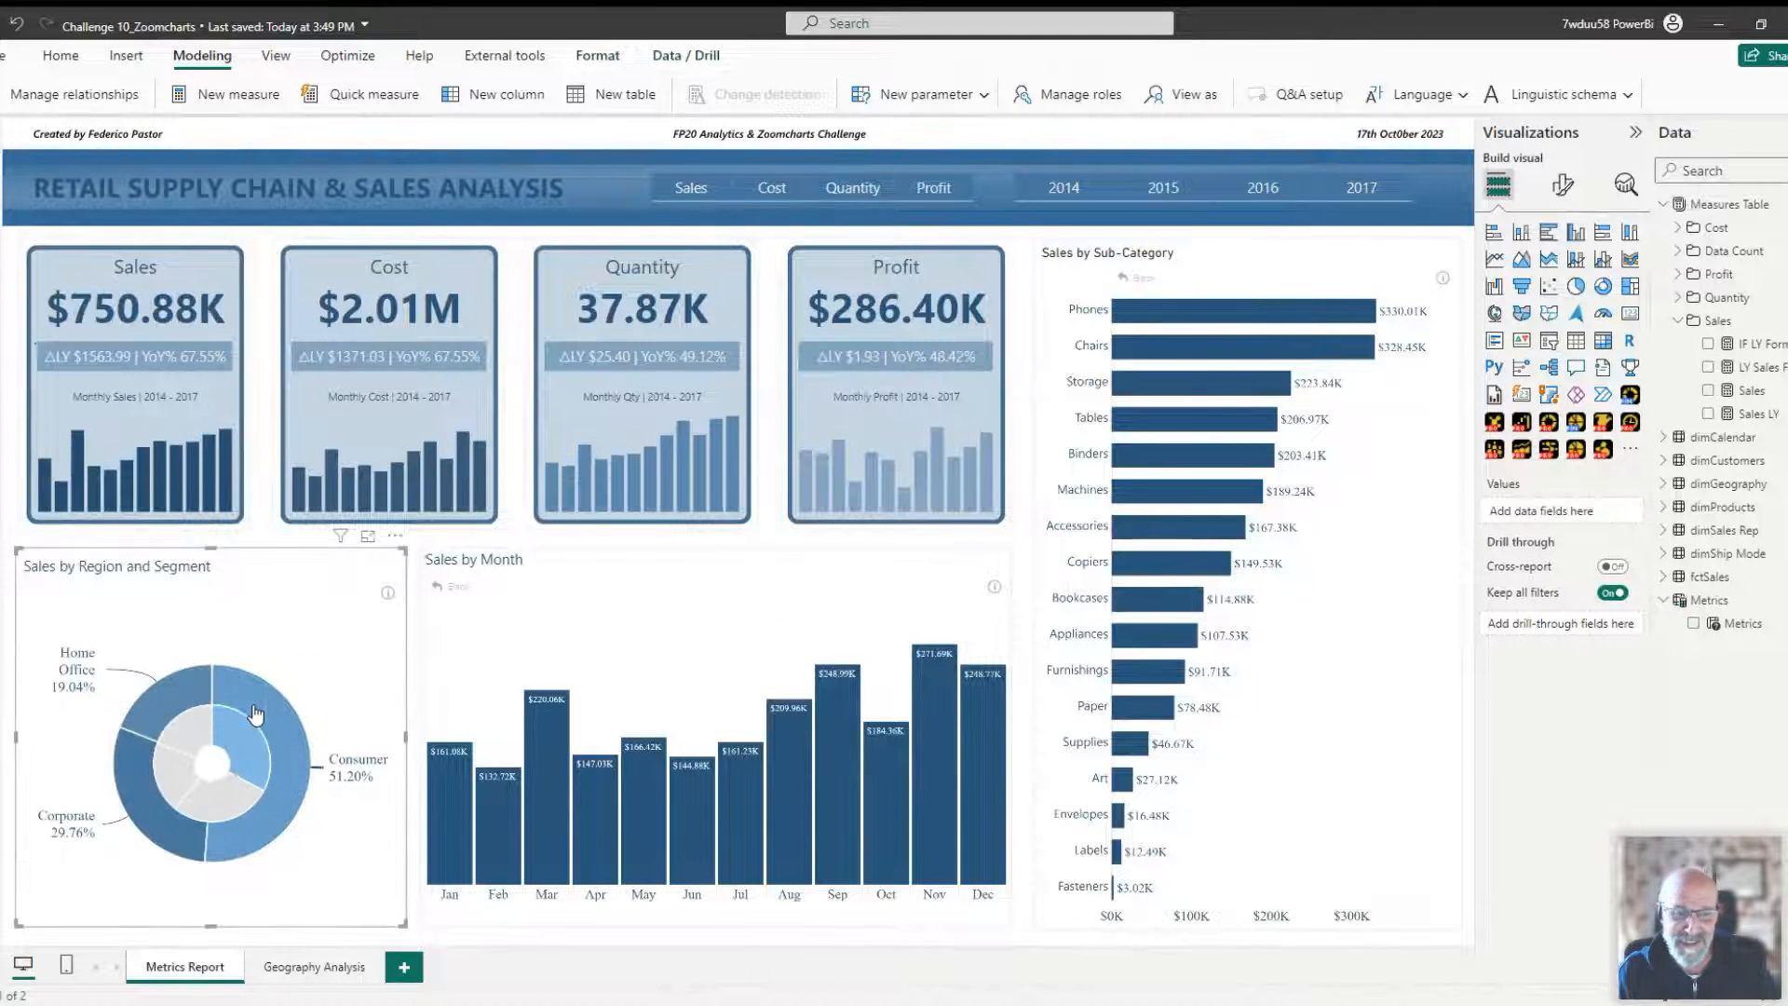
click(209, 767)
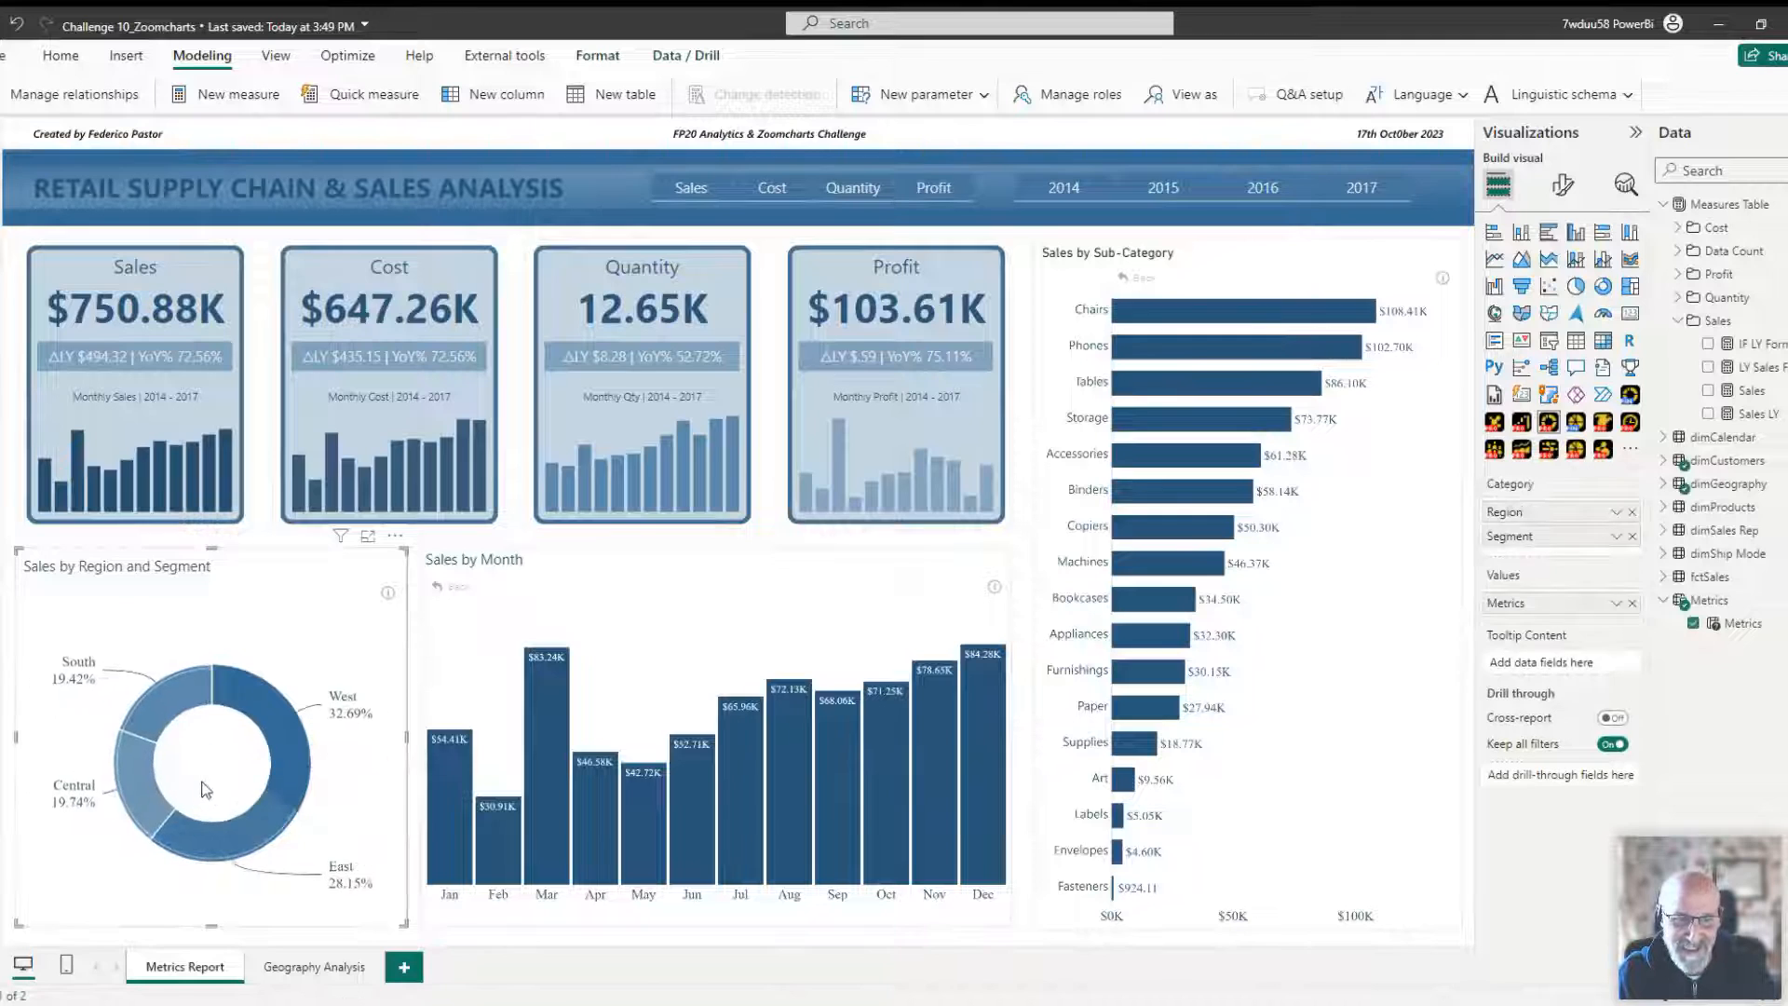
click(442, 547)
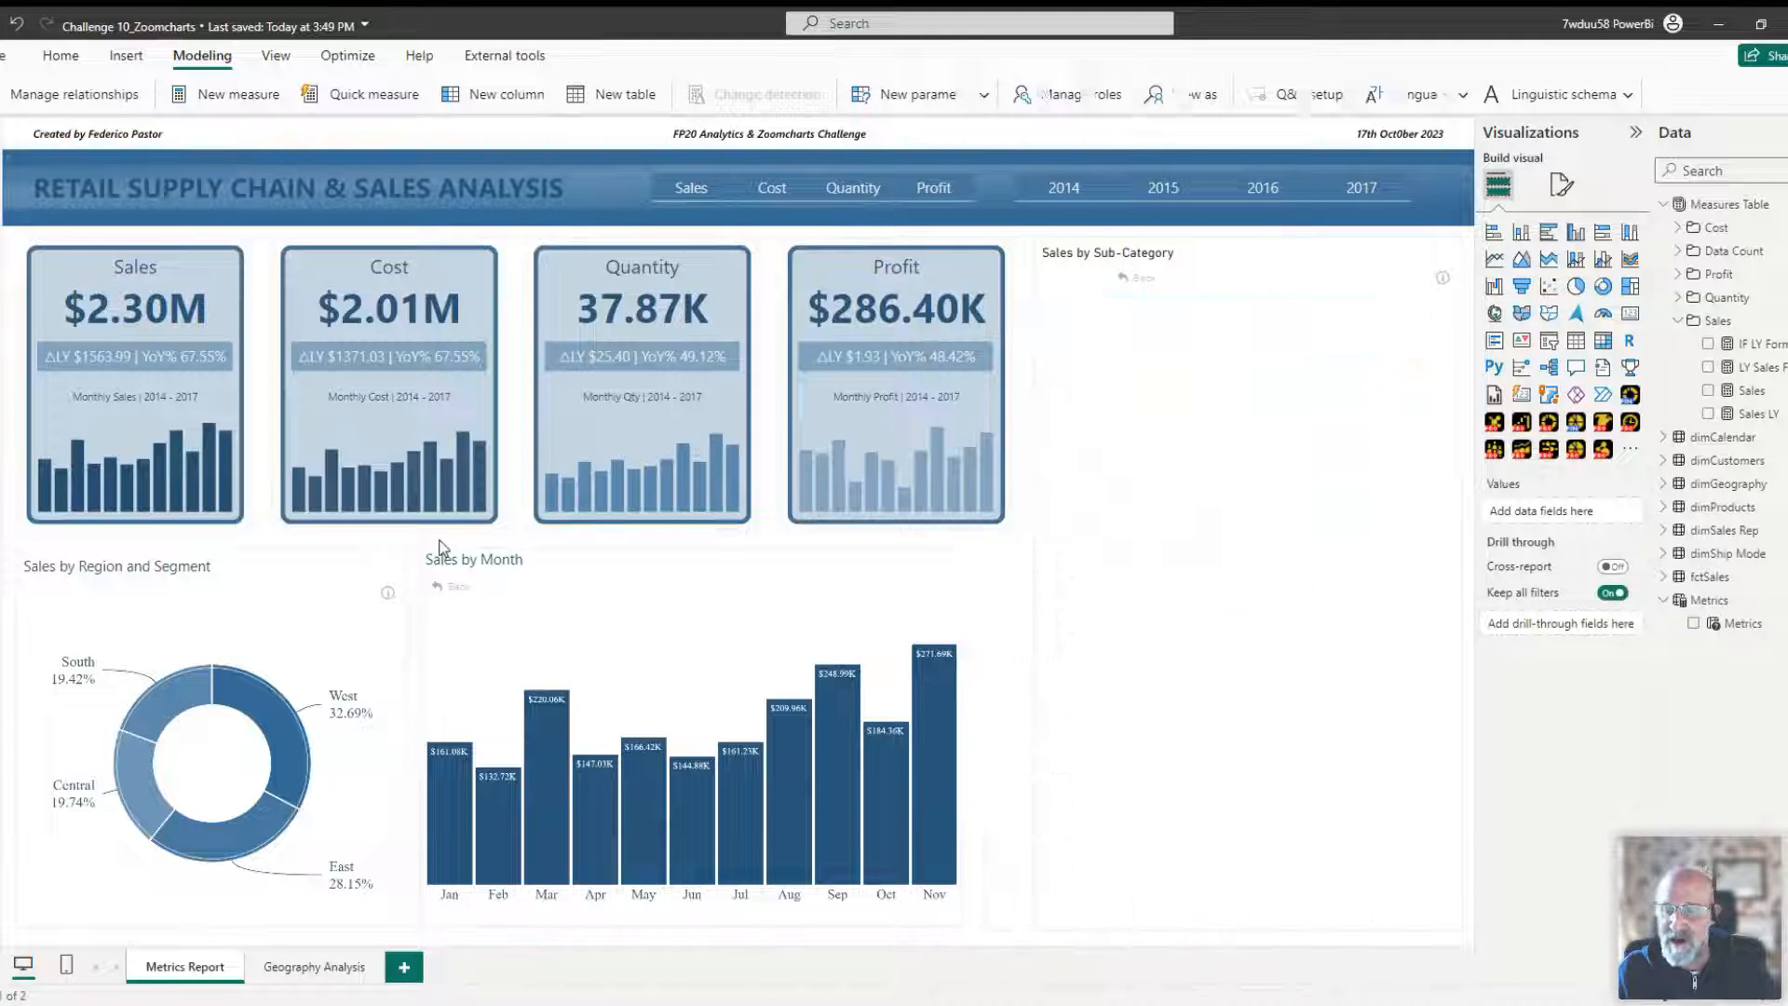
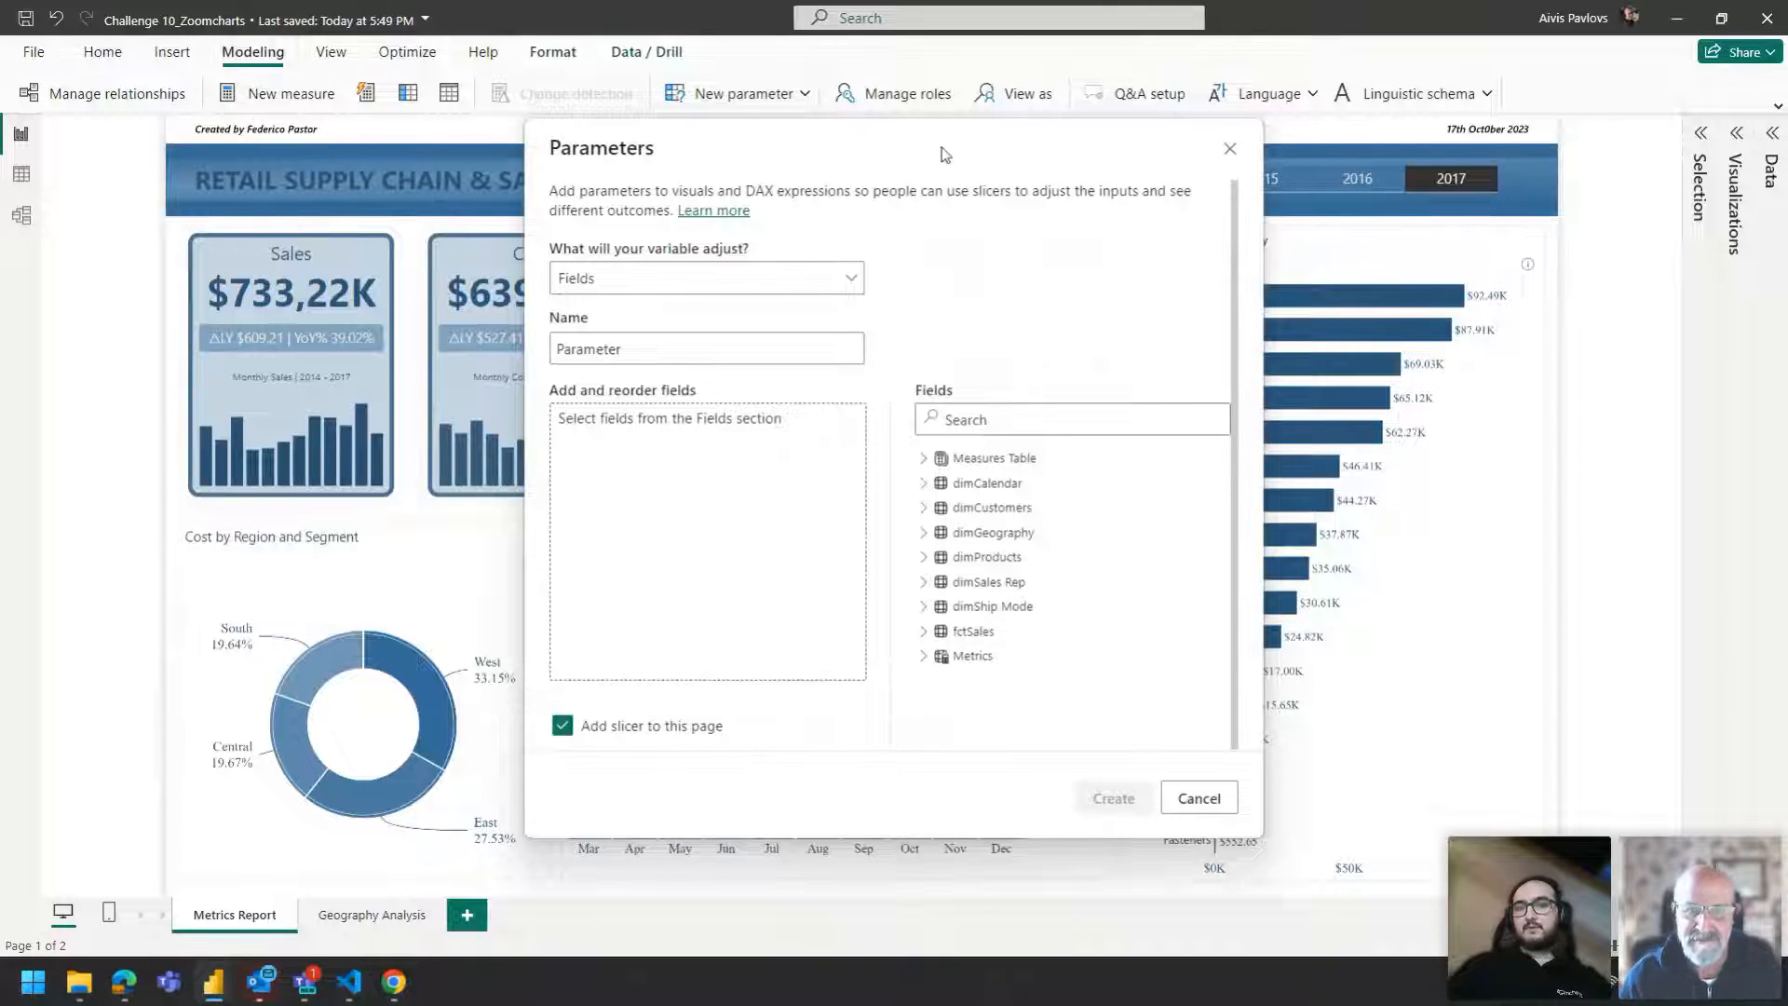
Close the Parameters dialog, open the Data pane and browse the fctSales columns Quantity, Profit and Cost.
click(1230, 149)
click(1748, 168)
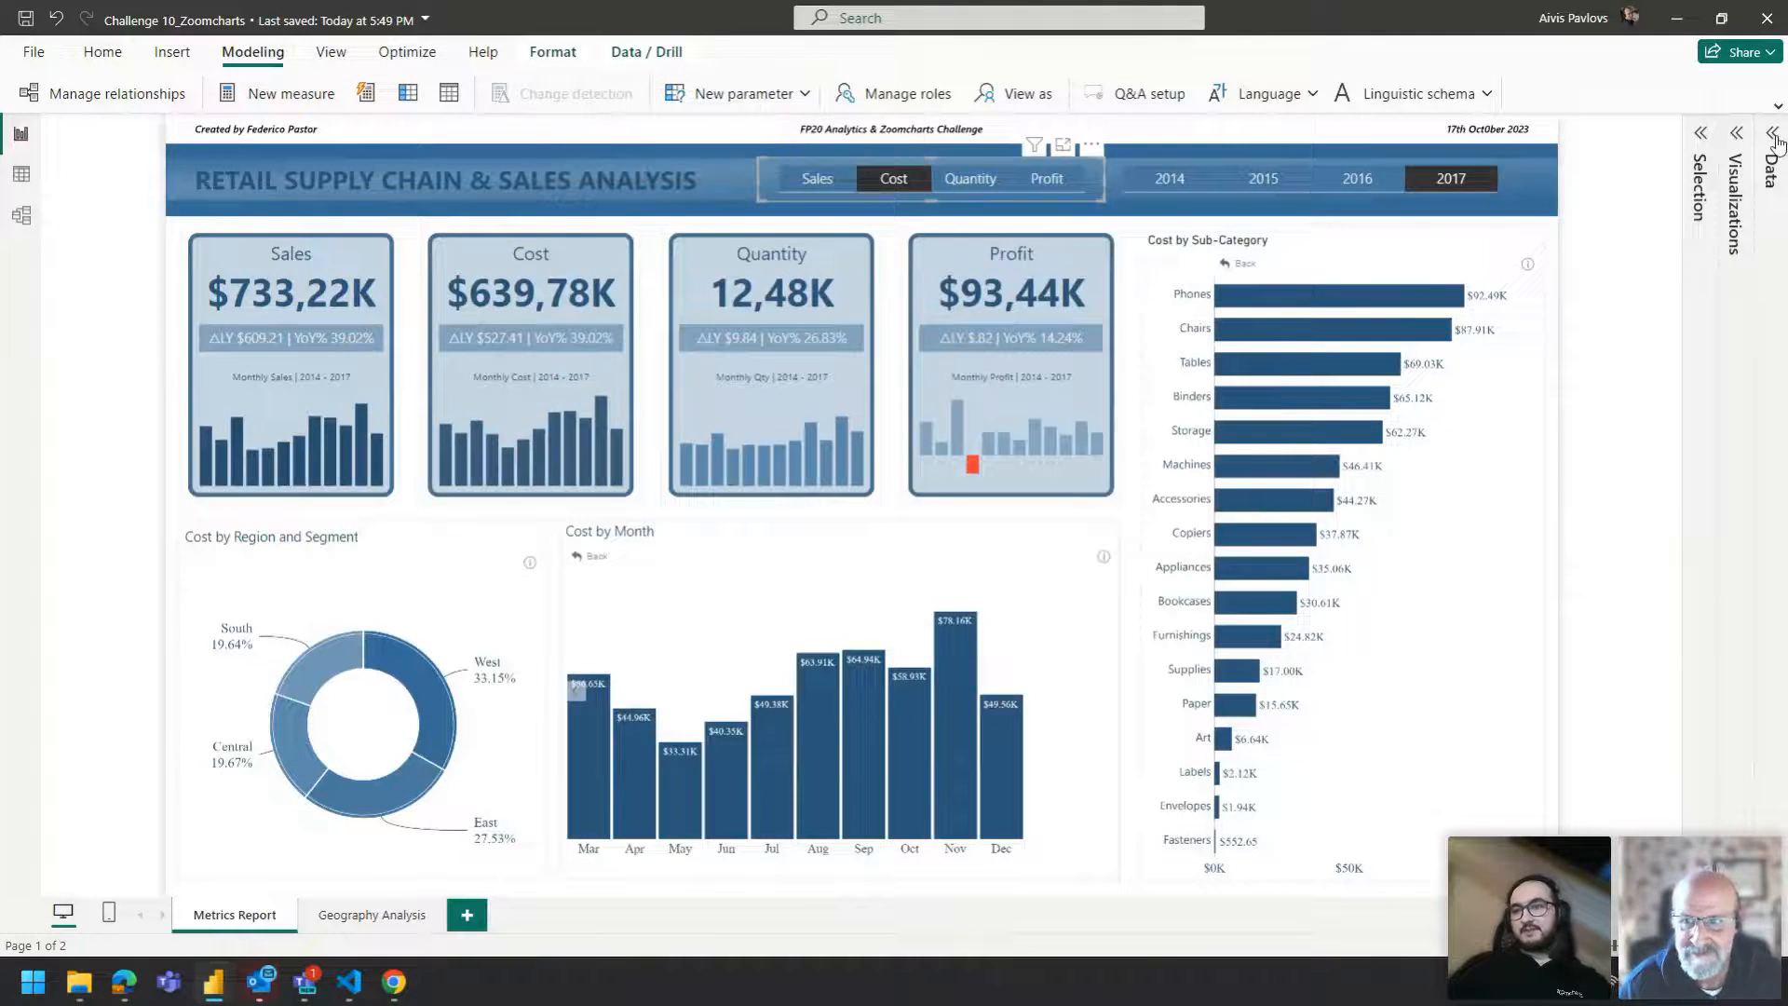
scroll(1654, 296, down, 5)
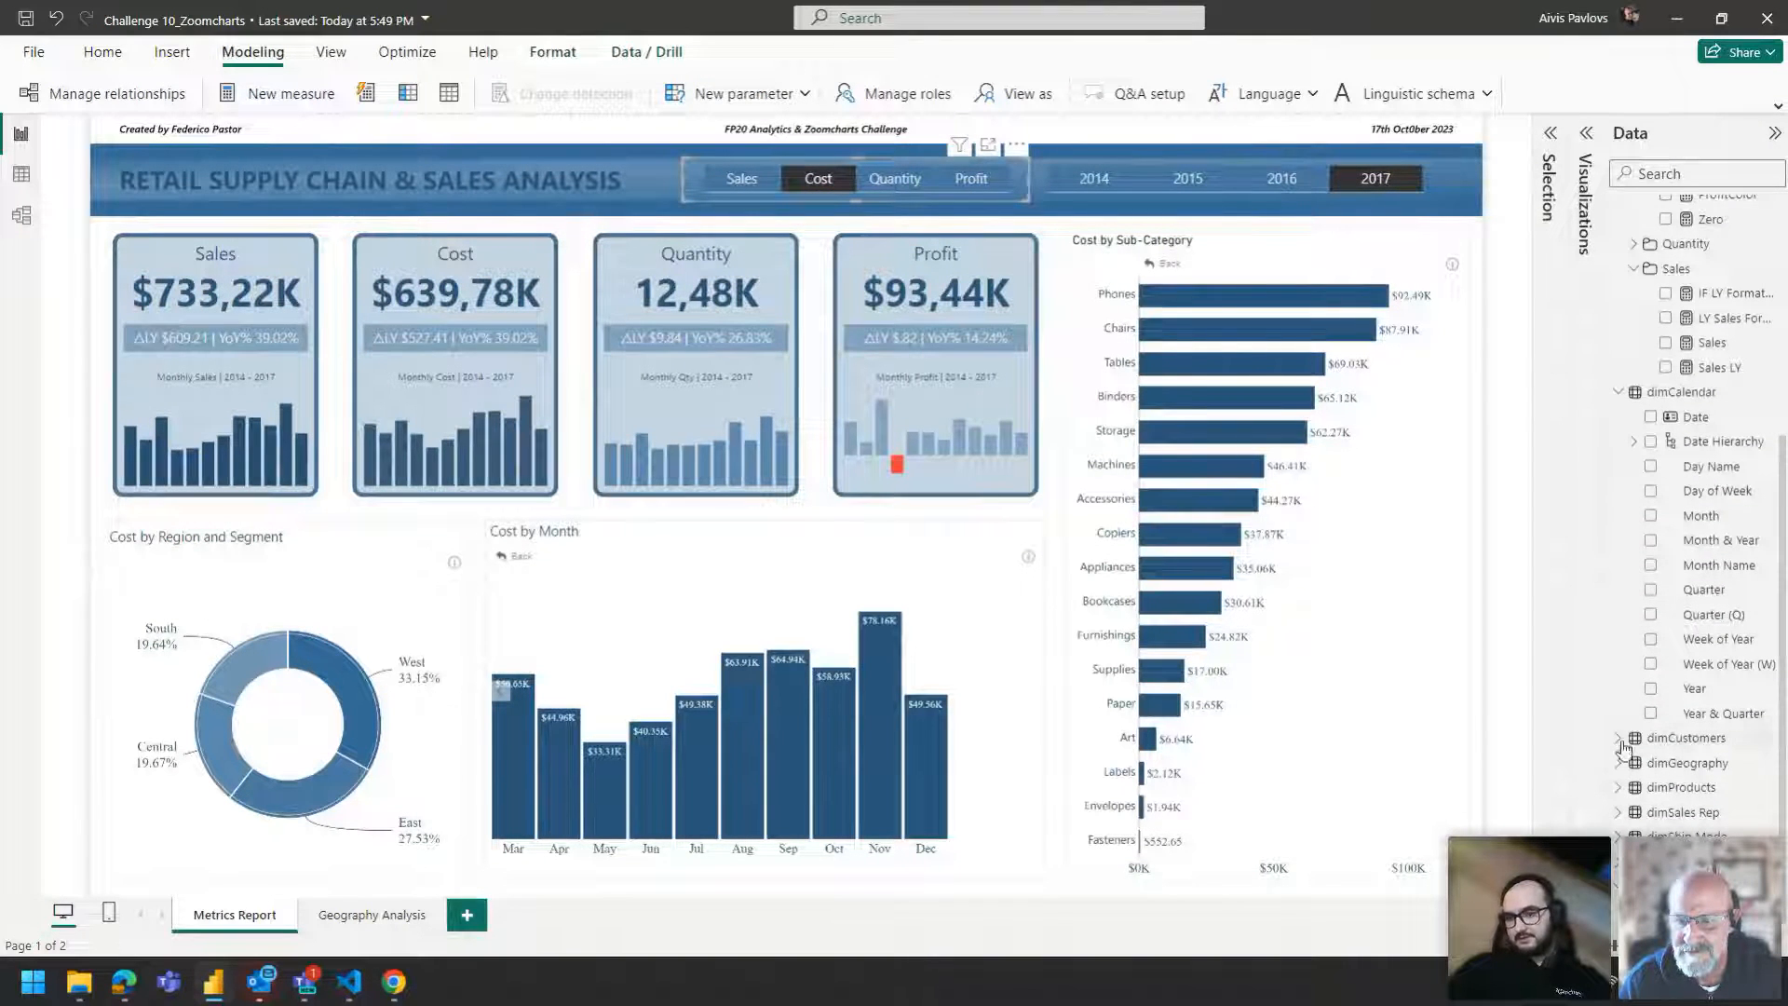
click(1619, 862)
scroll(1680, 682, down, 3)
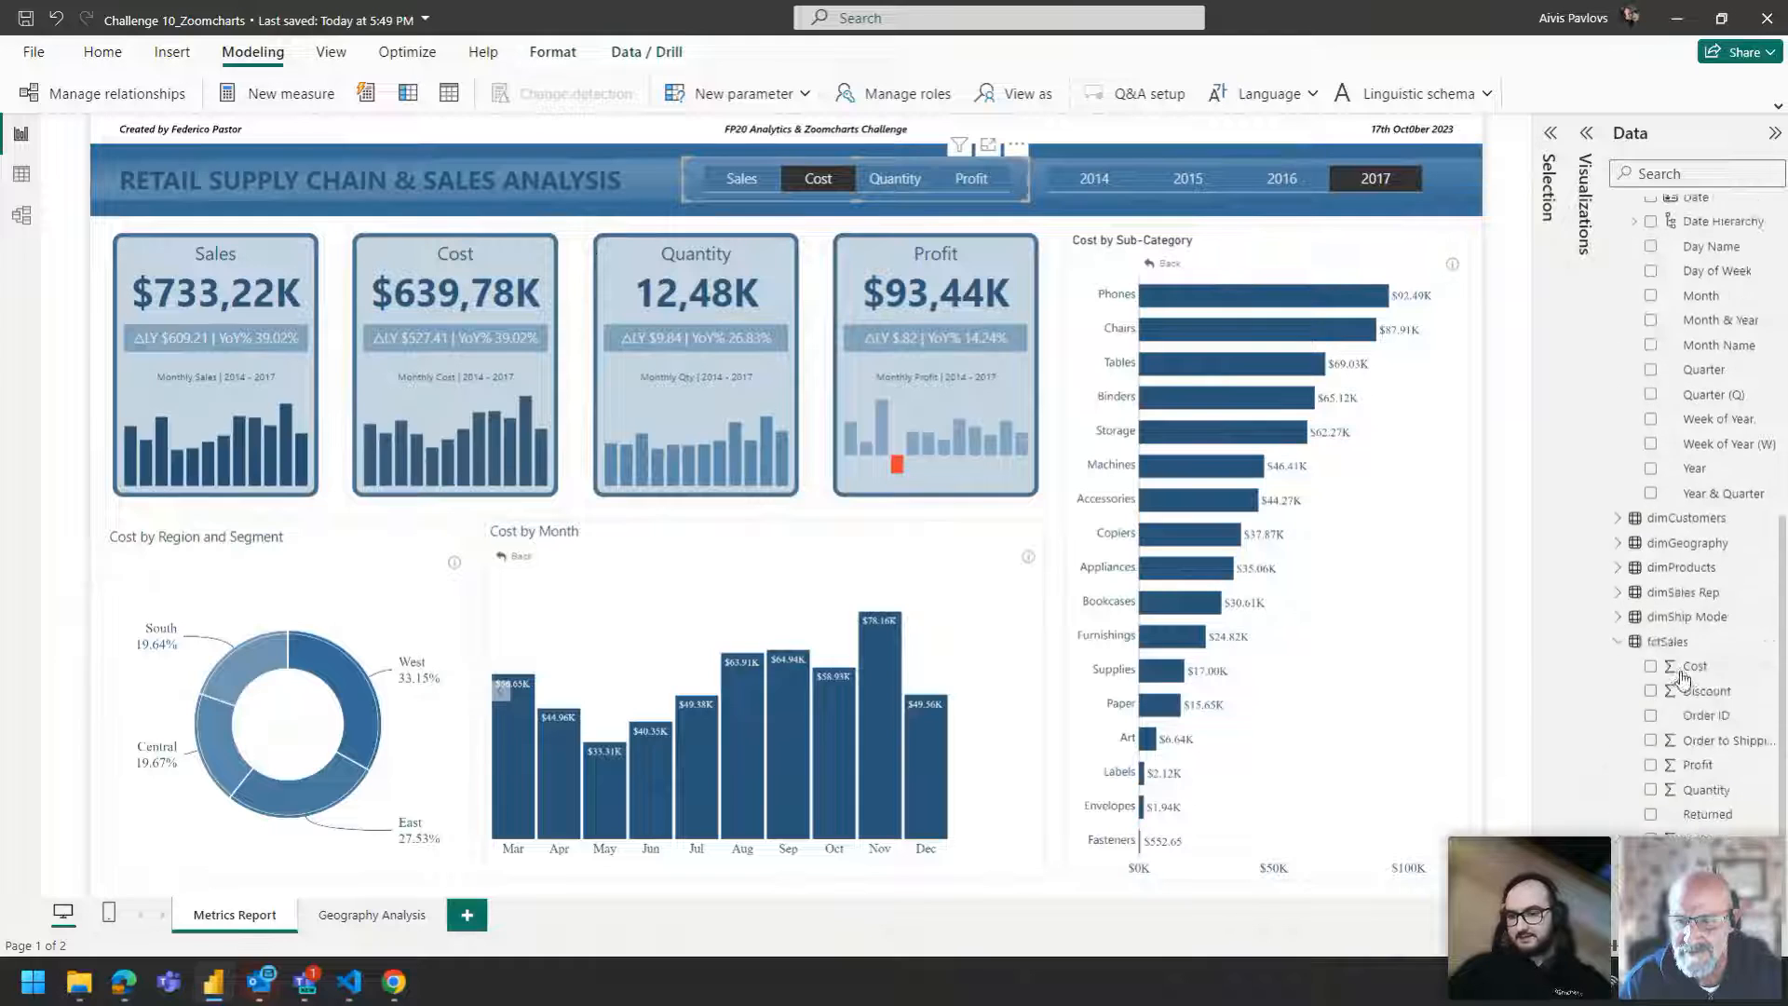
click(1714, 838)
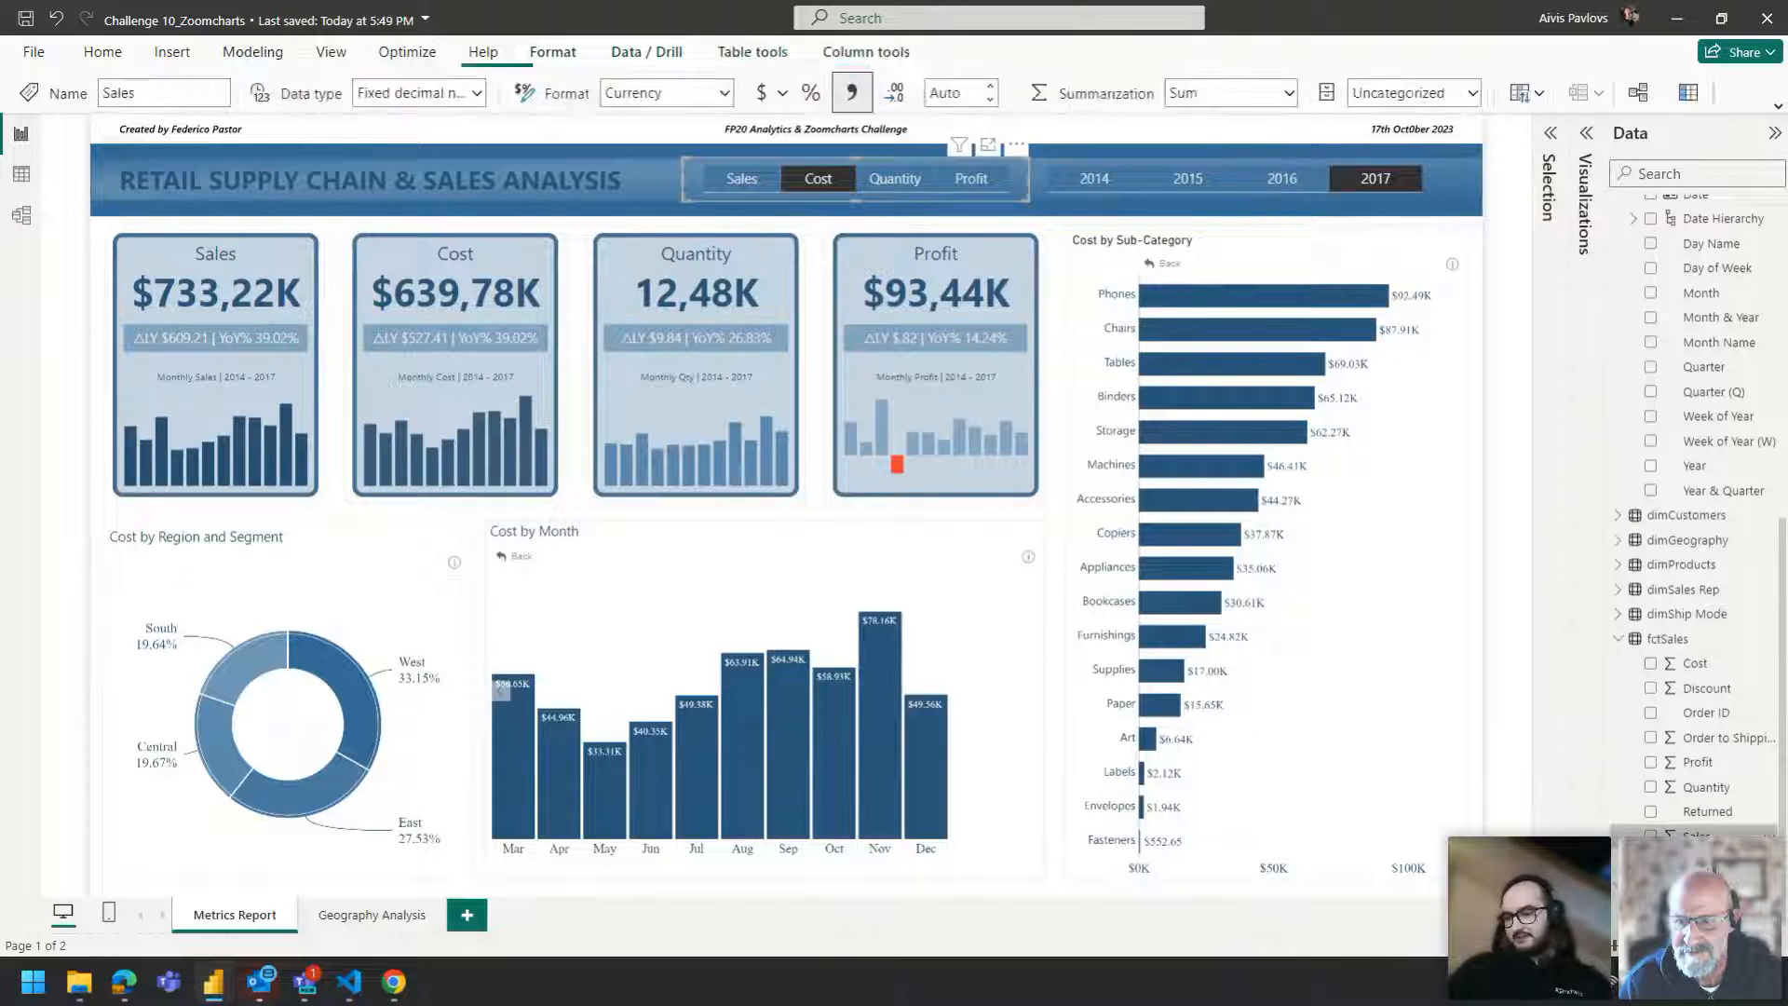
click(1698, 762)
click(1703, 667)
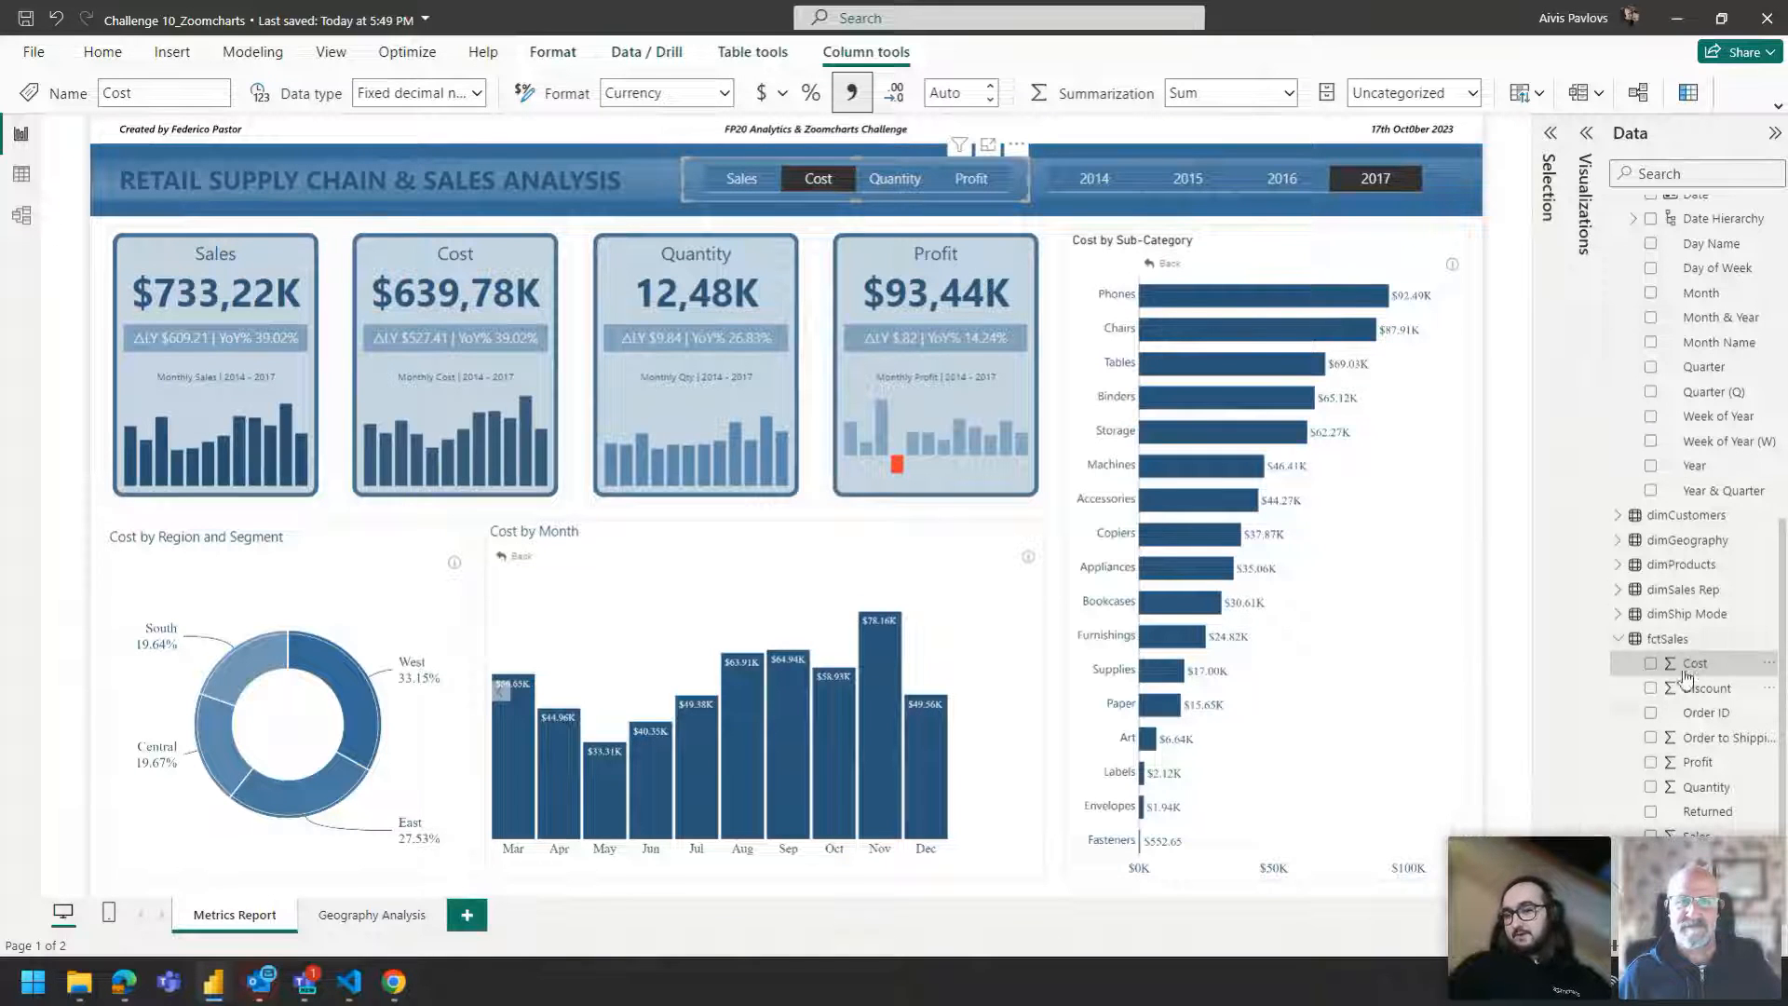
click(1192, 243)
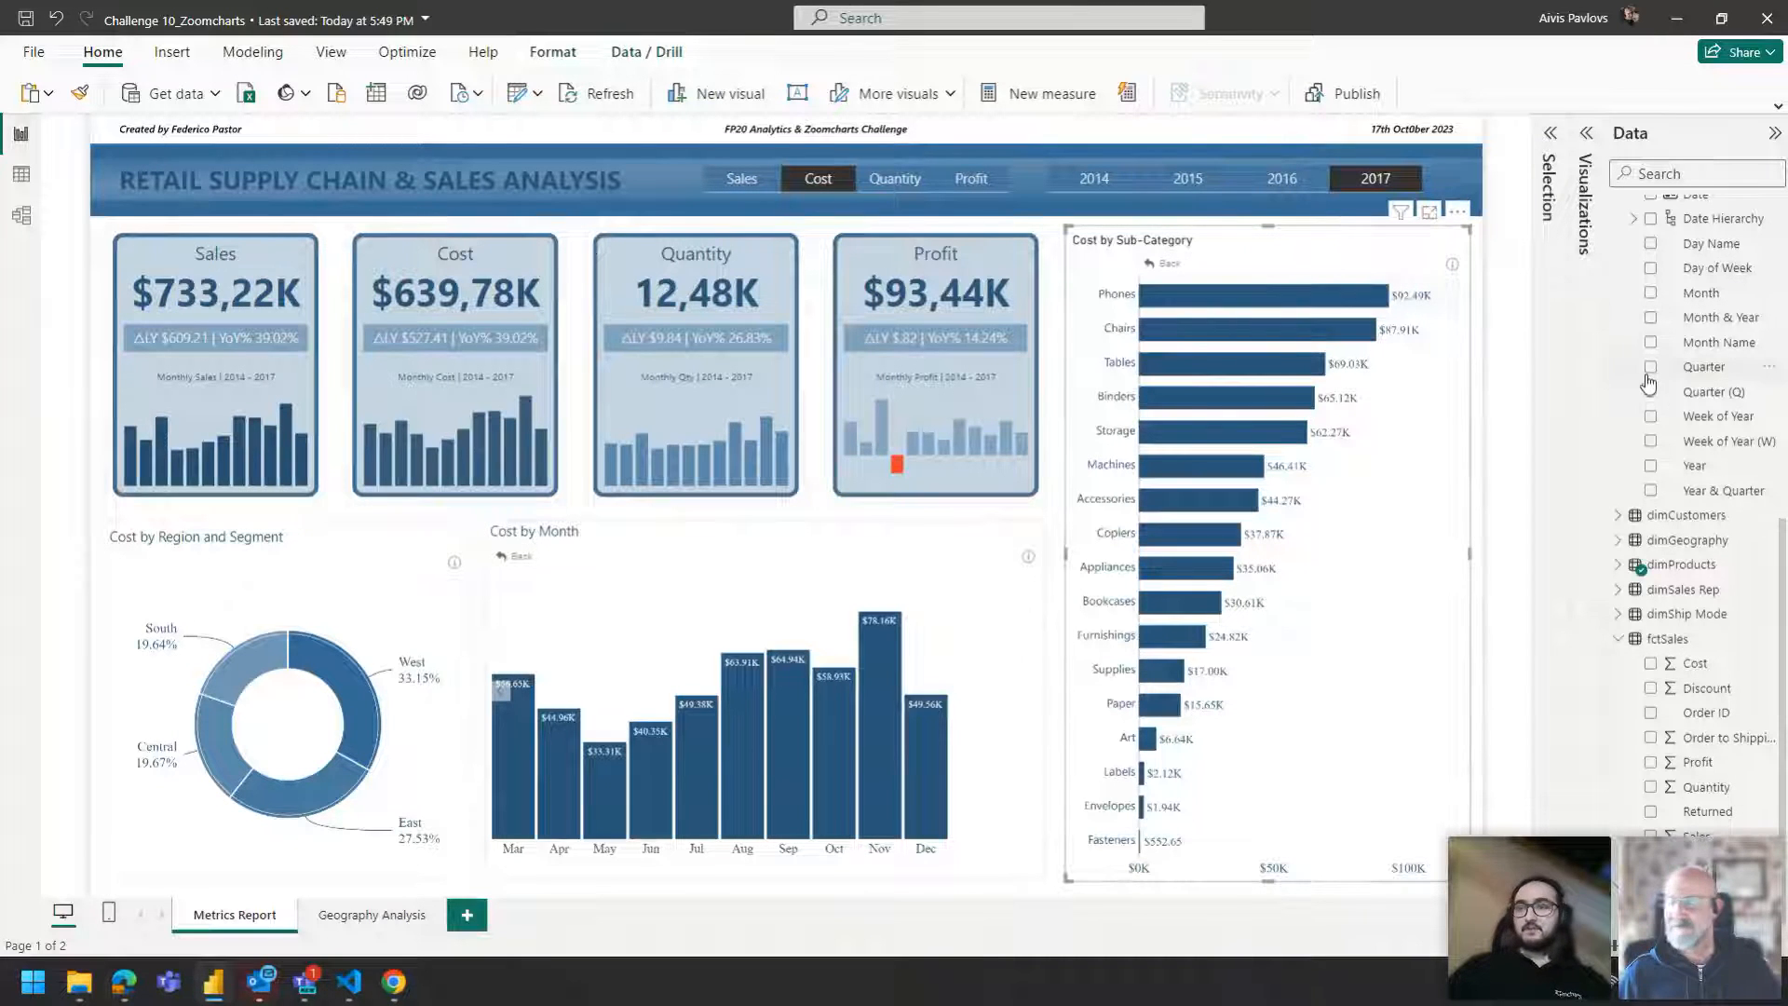
Open the Cost measure in the Measures Table to examine its DAX formula.
scroll(1674, 361, up, 5)
scroll(1674, 361, up, 1)
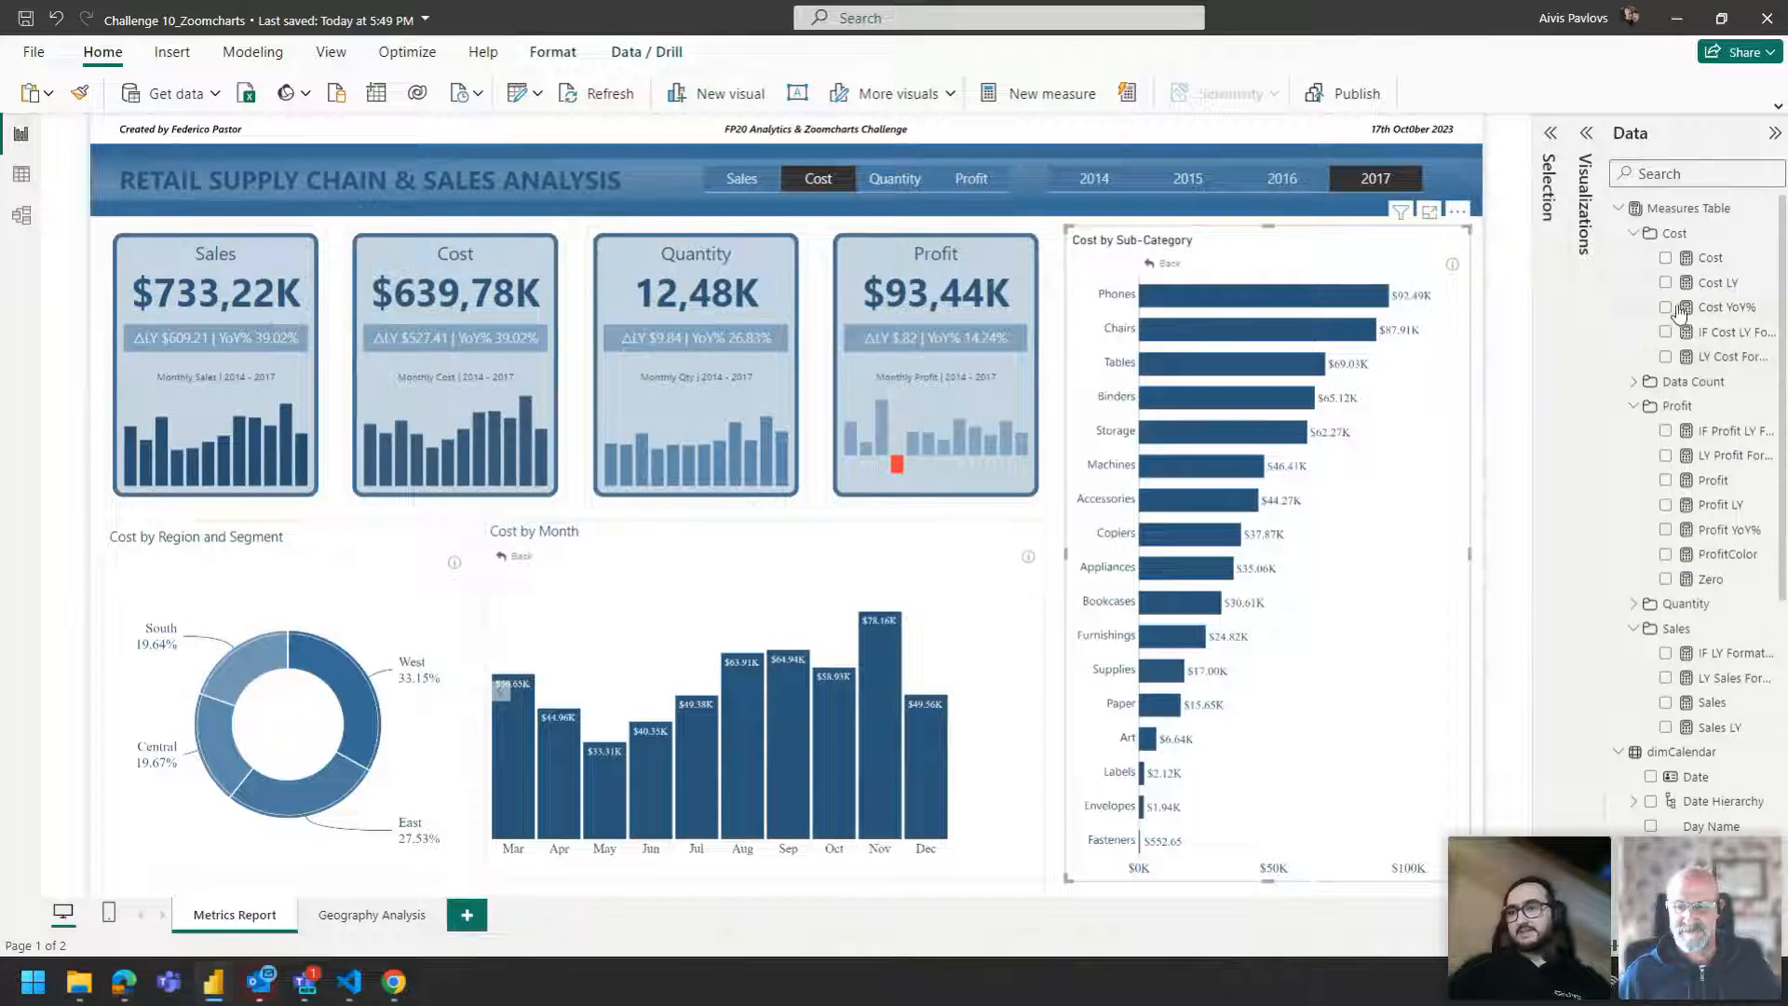
click(1704, 261)
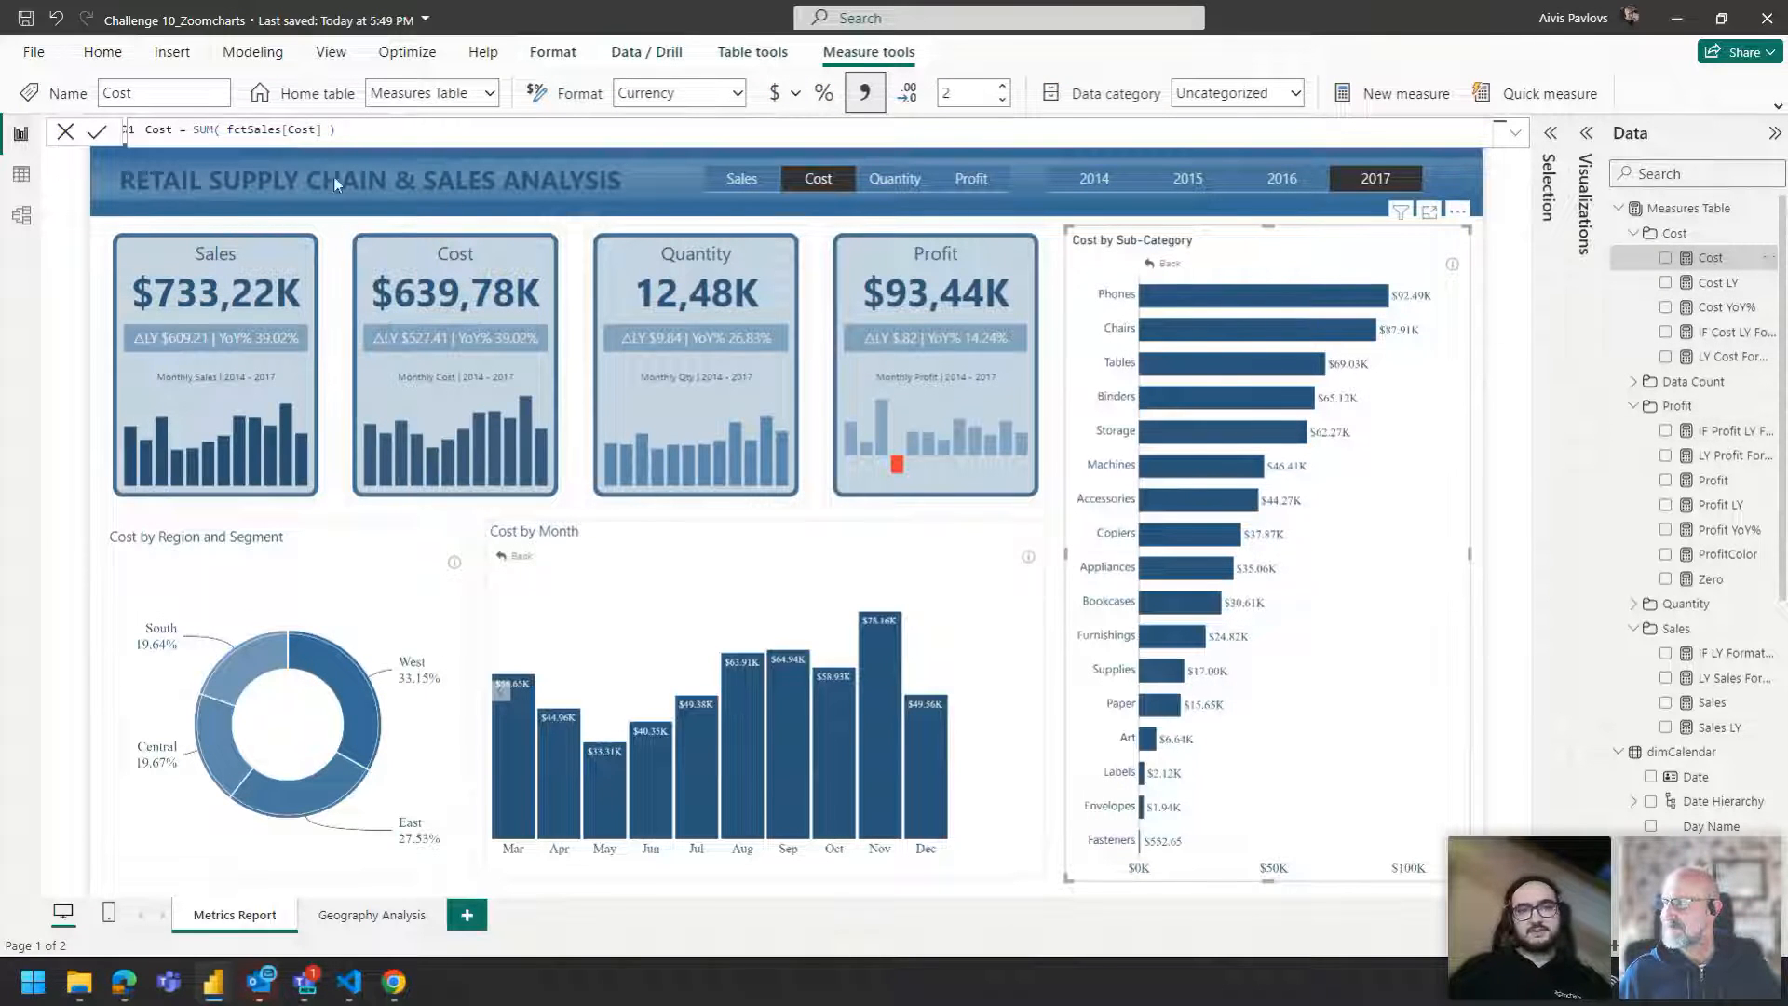
scroll(284, 137, up, 4)
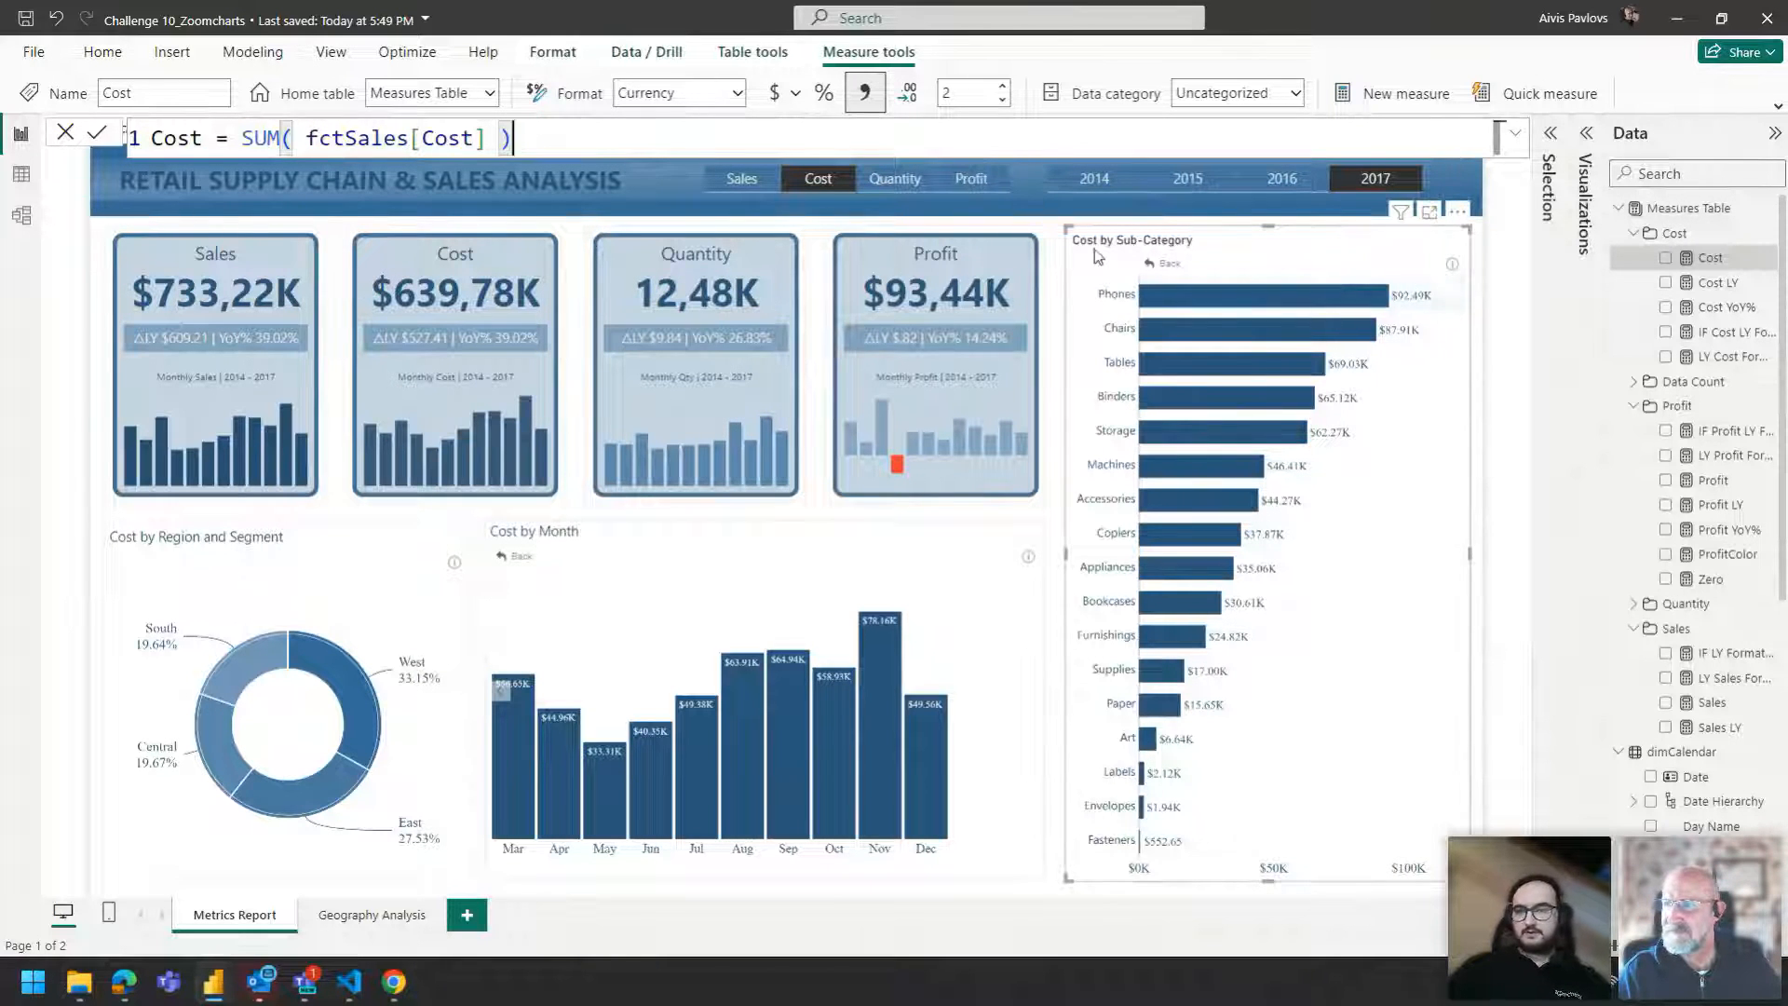
Examine the Metrics field parameter's DAX definition and close the formula bar without changes.
click(1620, 208)
click(1620, 233)
click(1620, 382)
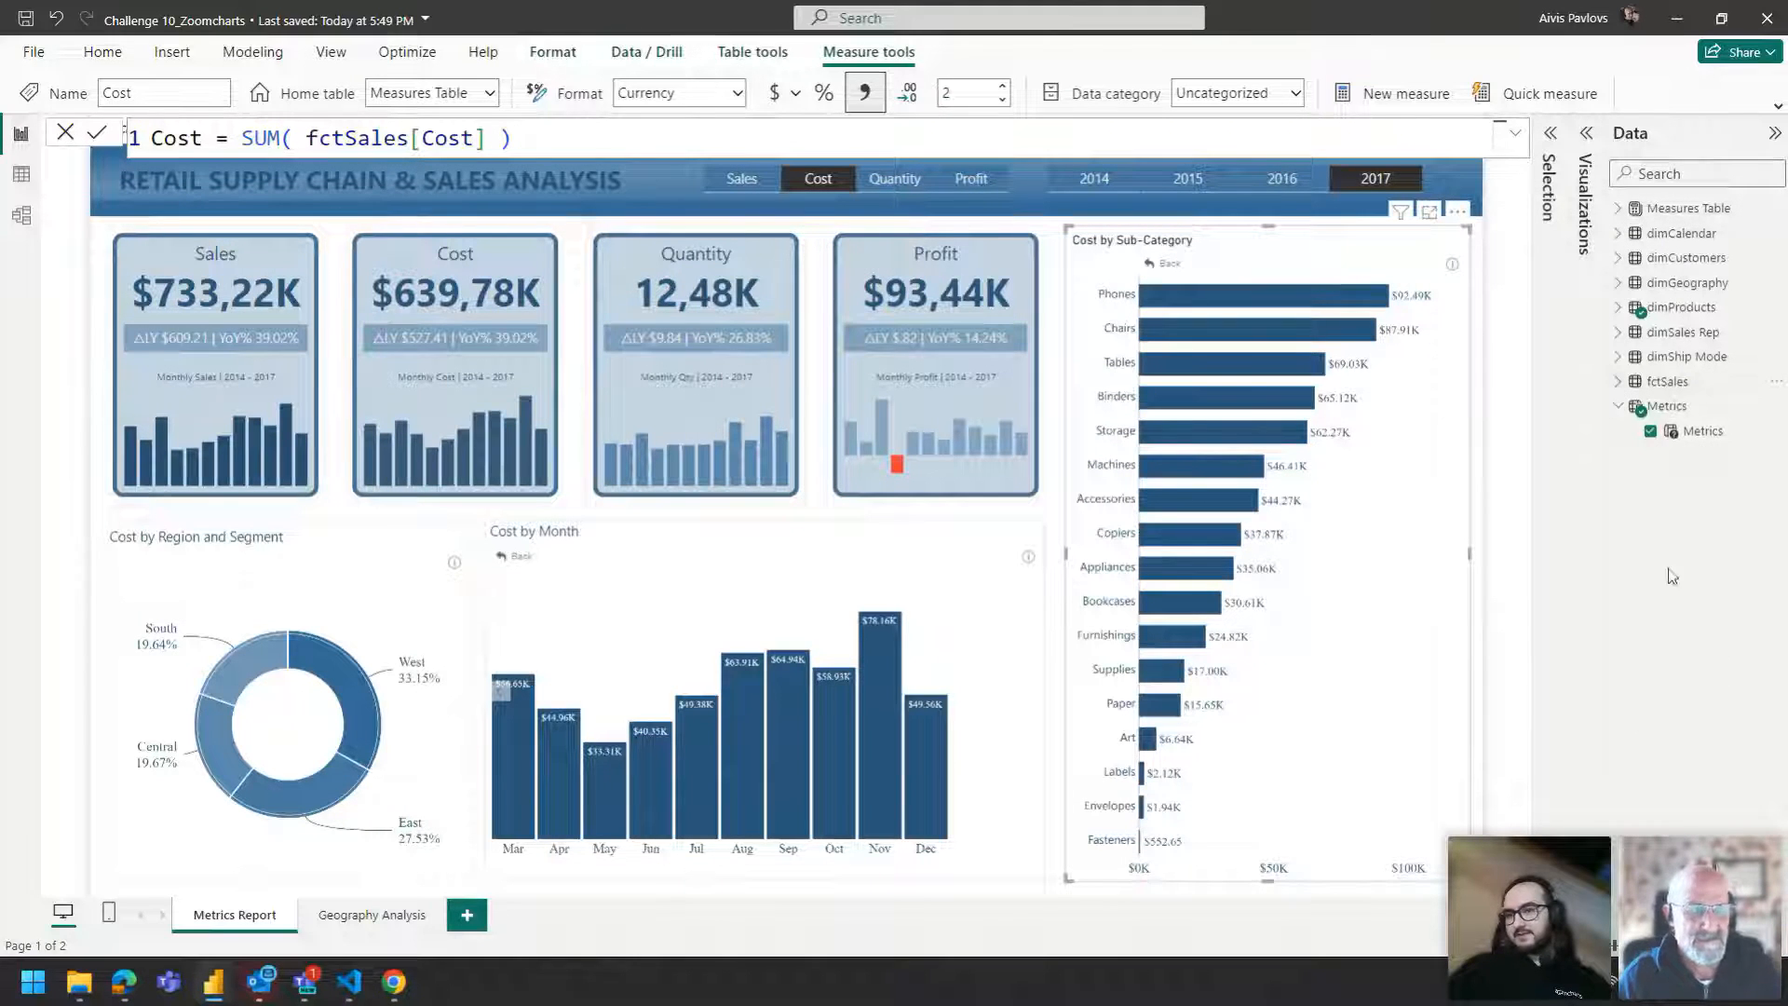
click(1686, 407)
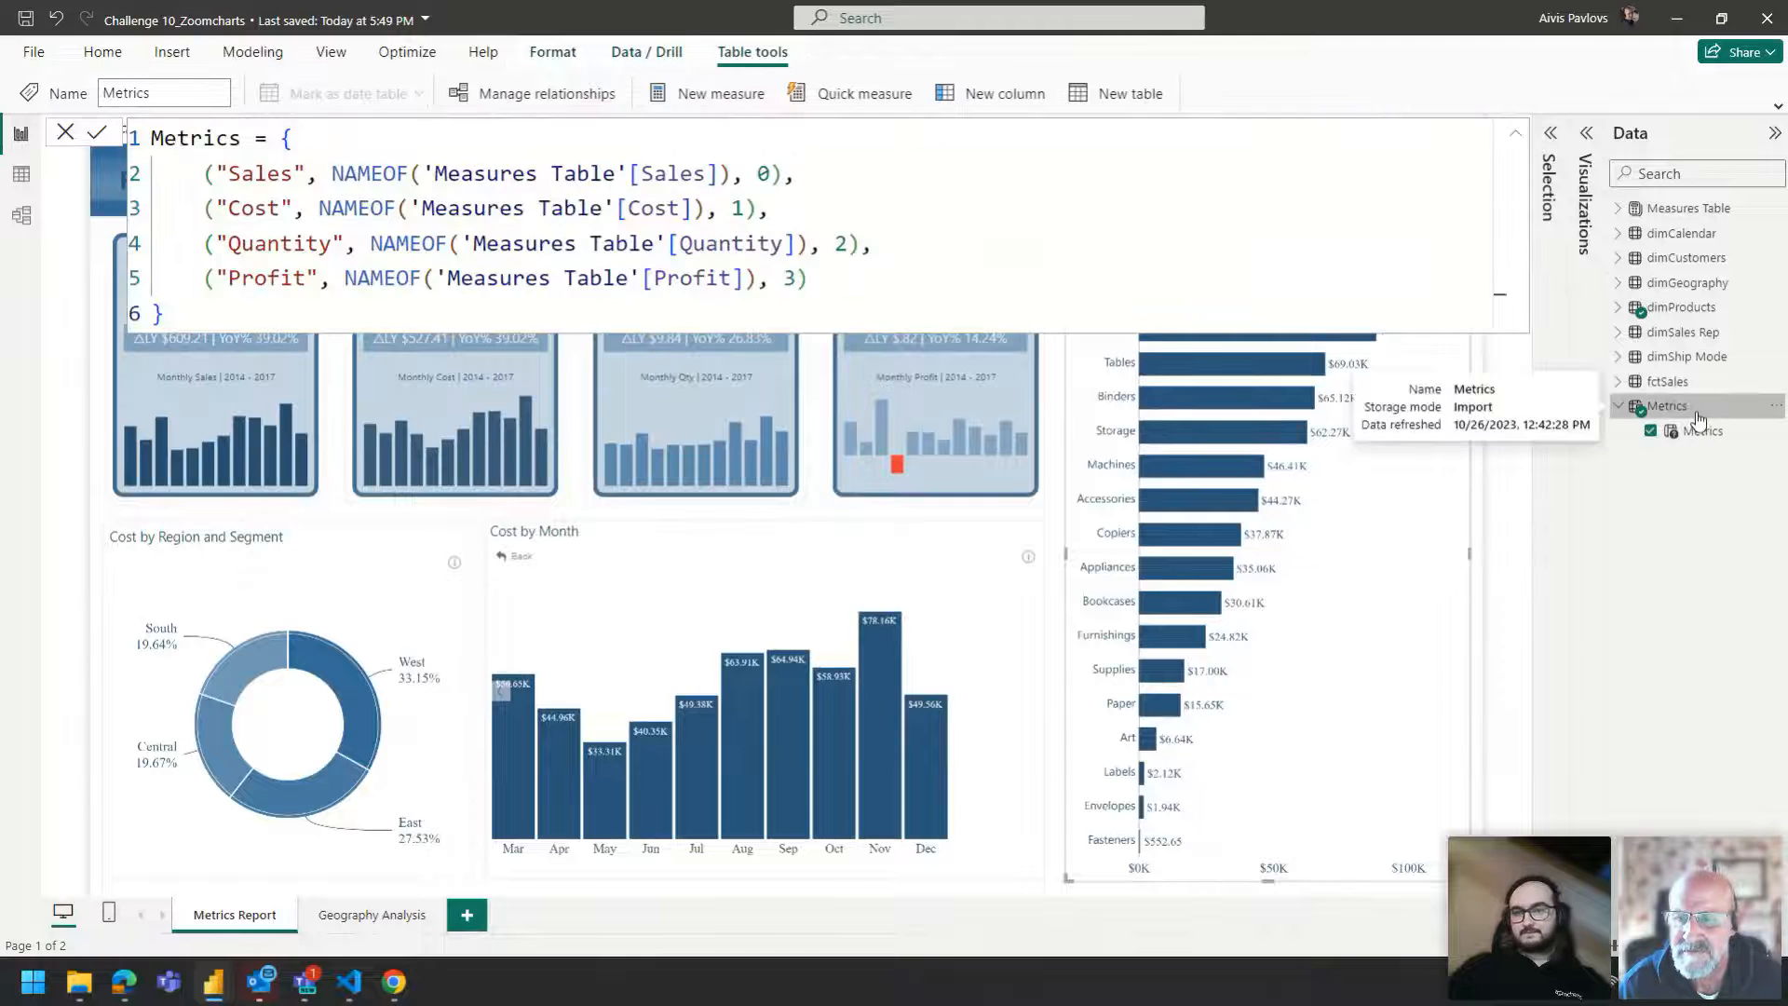
click(1701, 433)
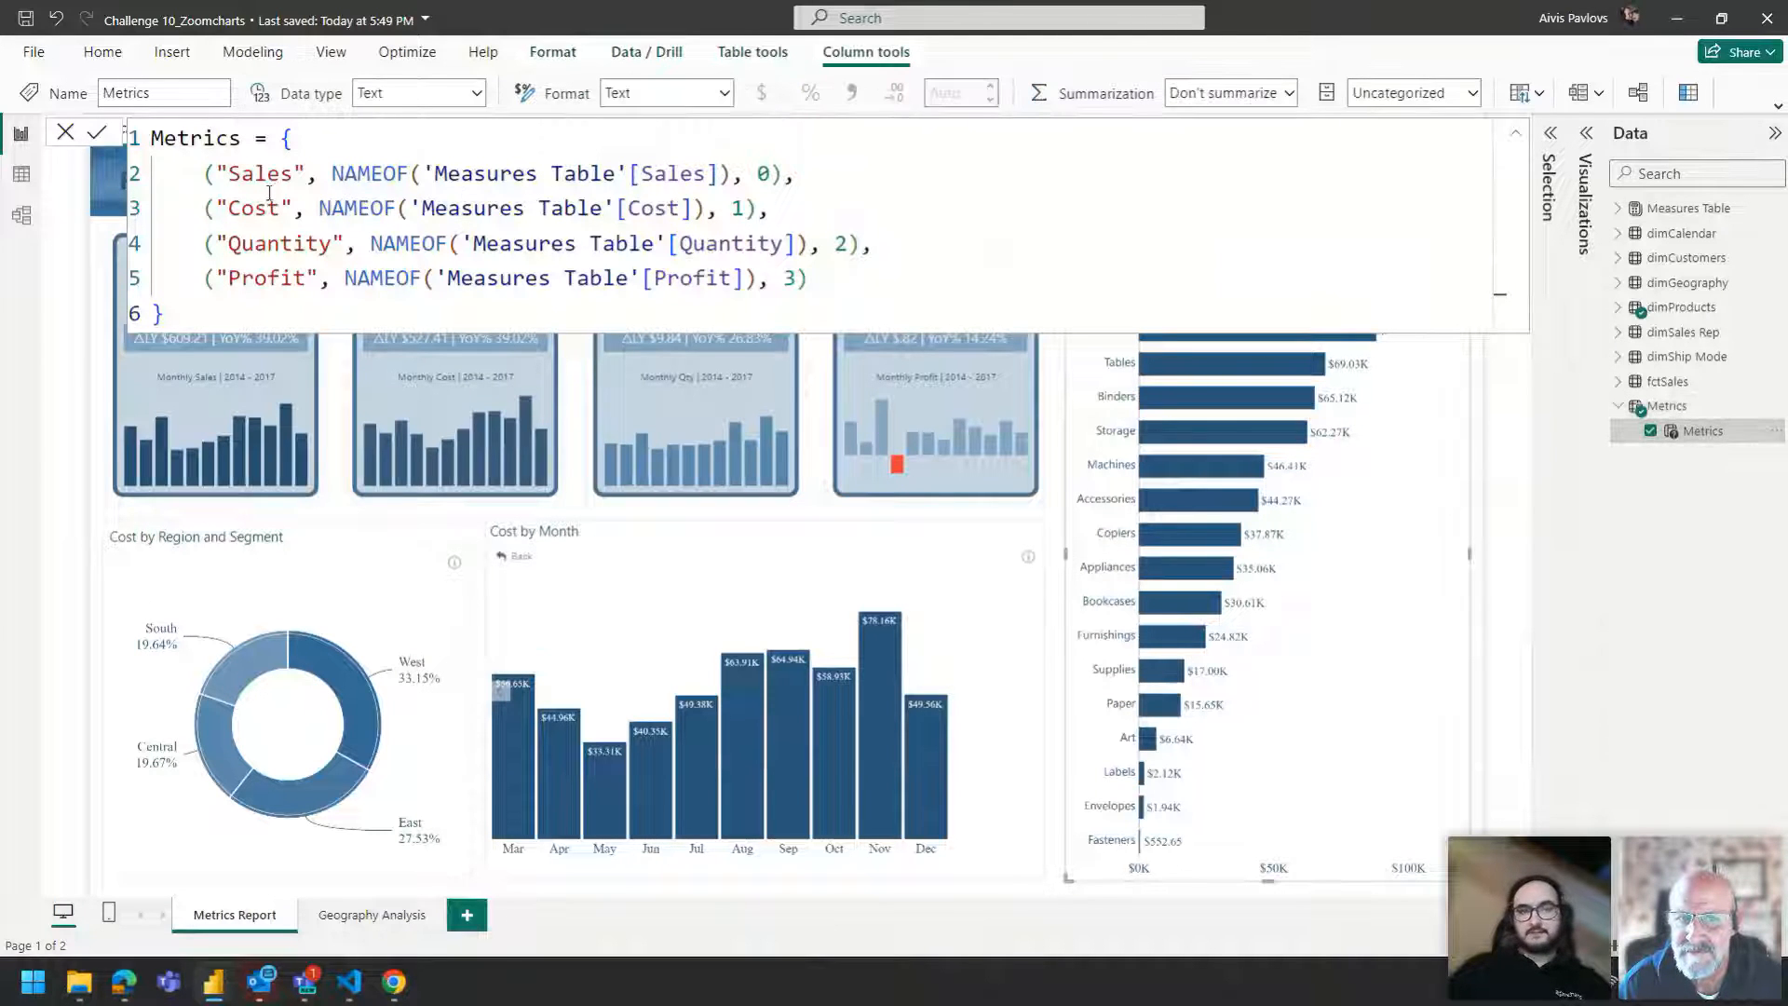
drag(268, 306, 360, 303)
click(282, 143)
click(360, 304)
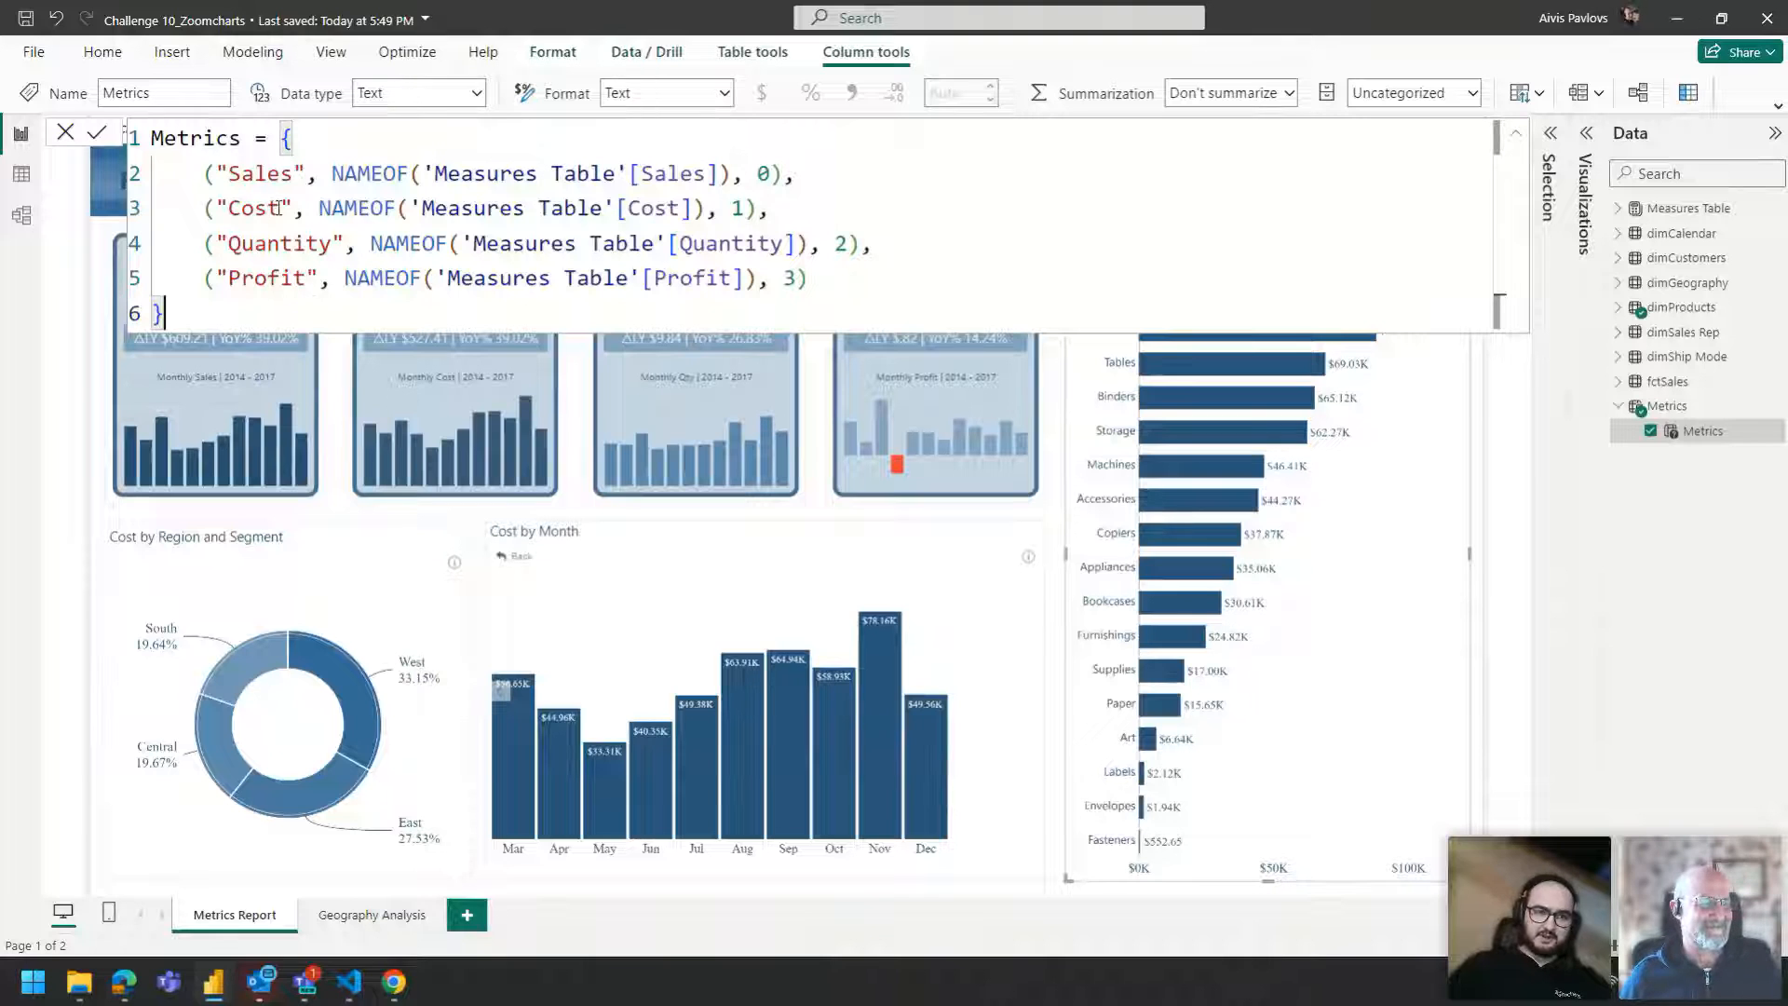
click(60, 136)
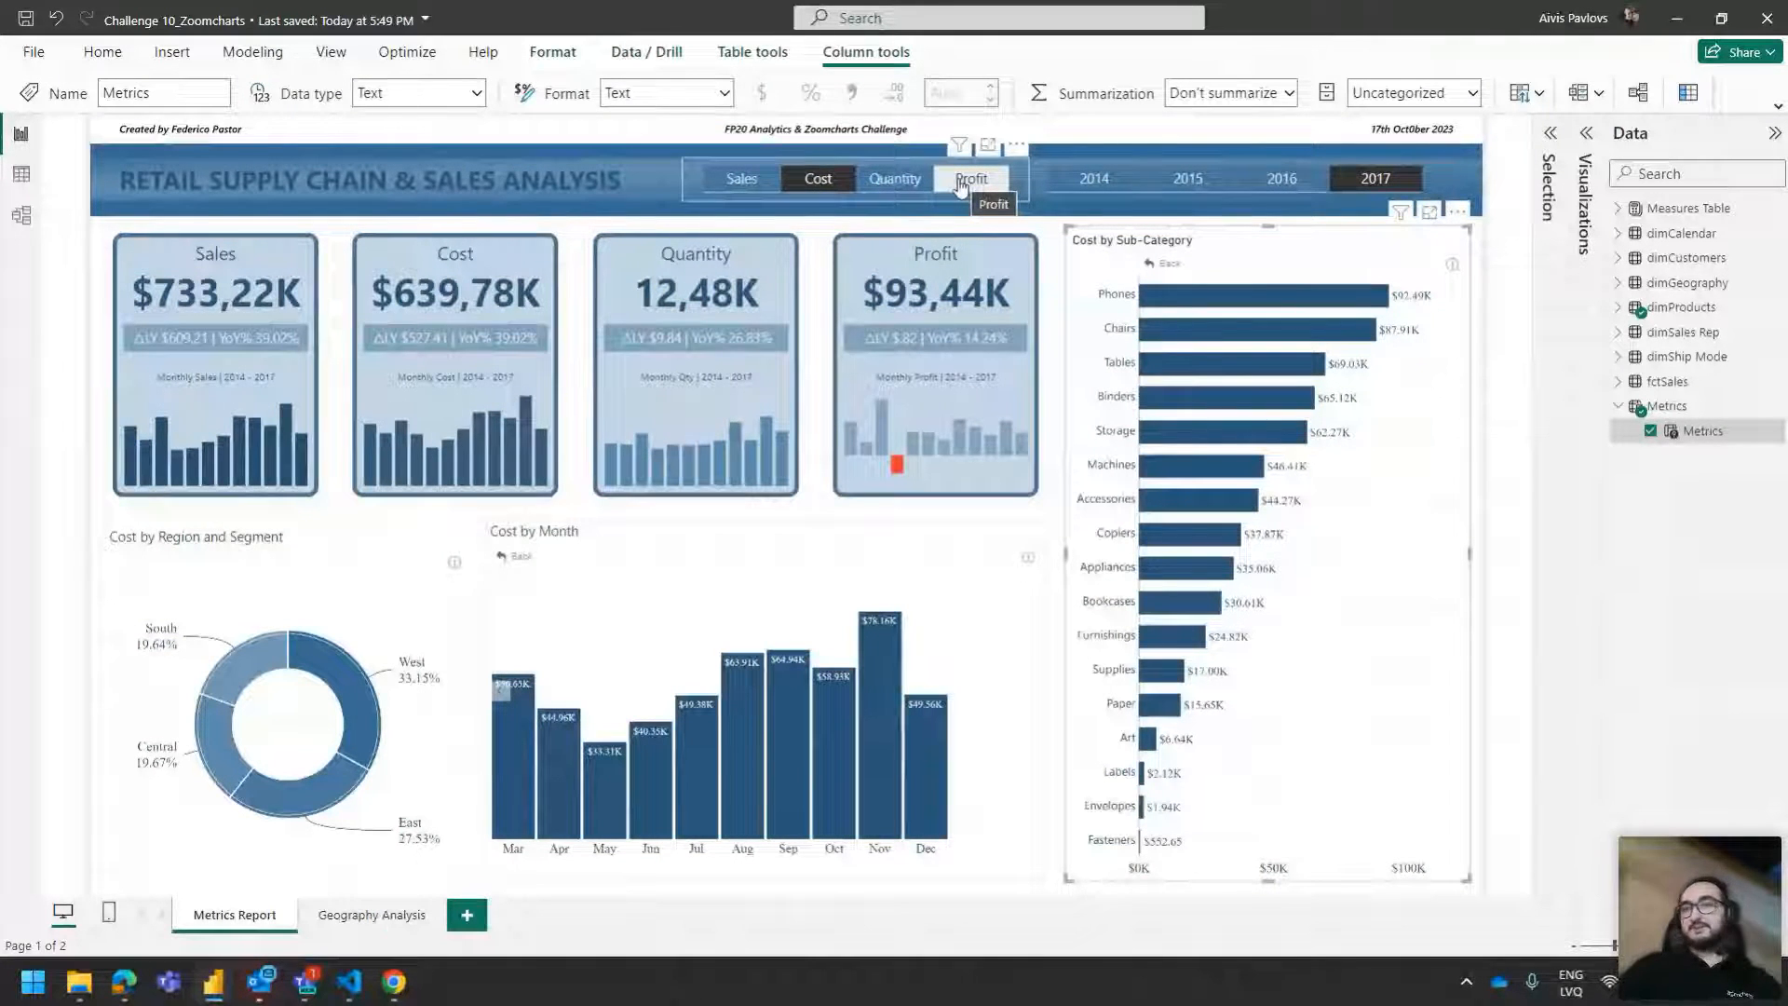
Cycle the metric selector through Sales, Cost and Quantity, ending on Profit.
click(757, 180)
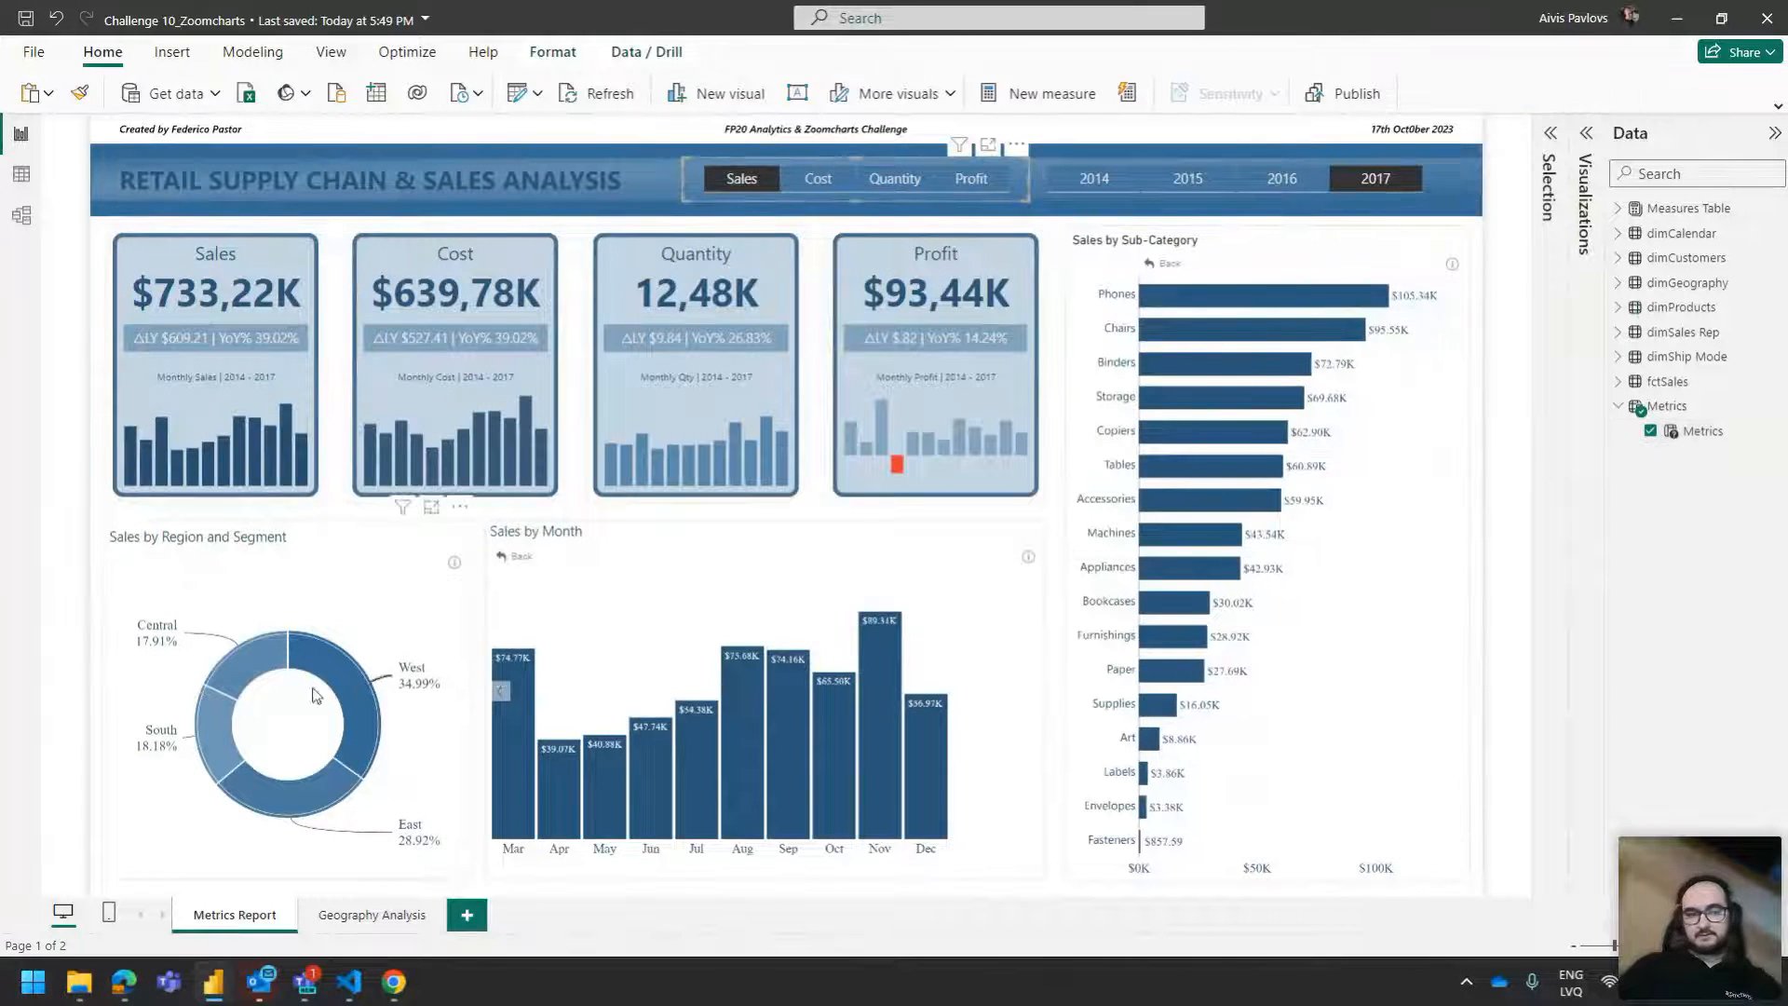
click(818, 179)
click(890, 180)
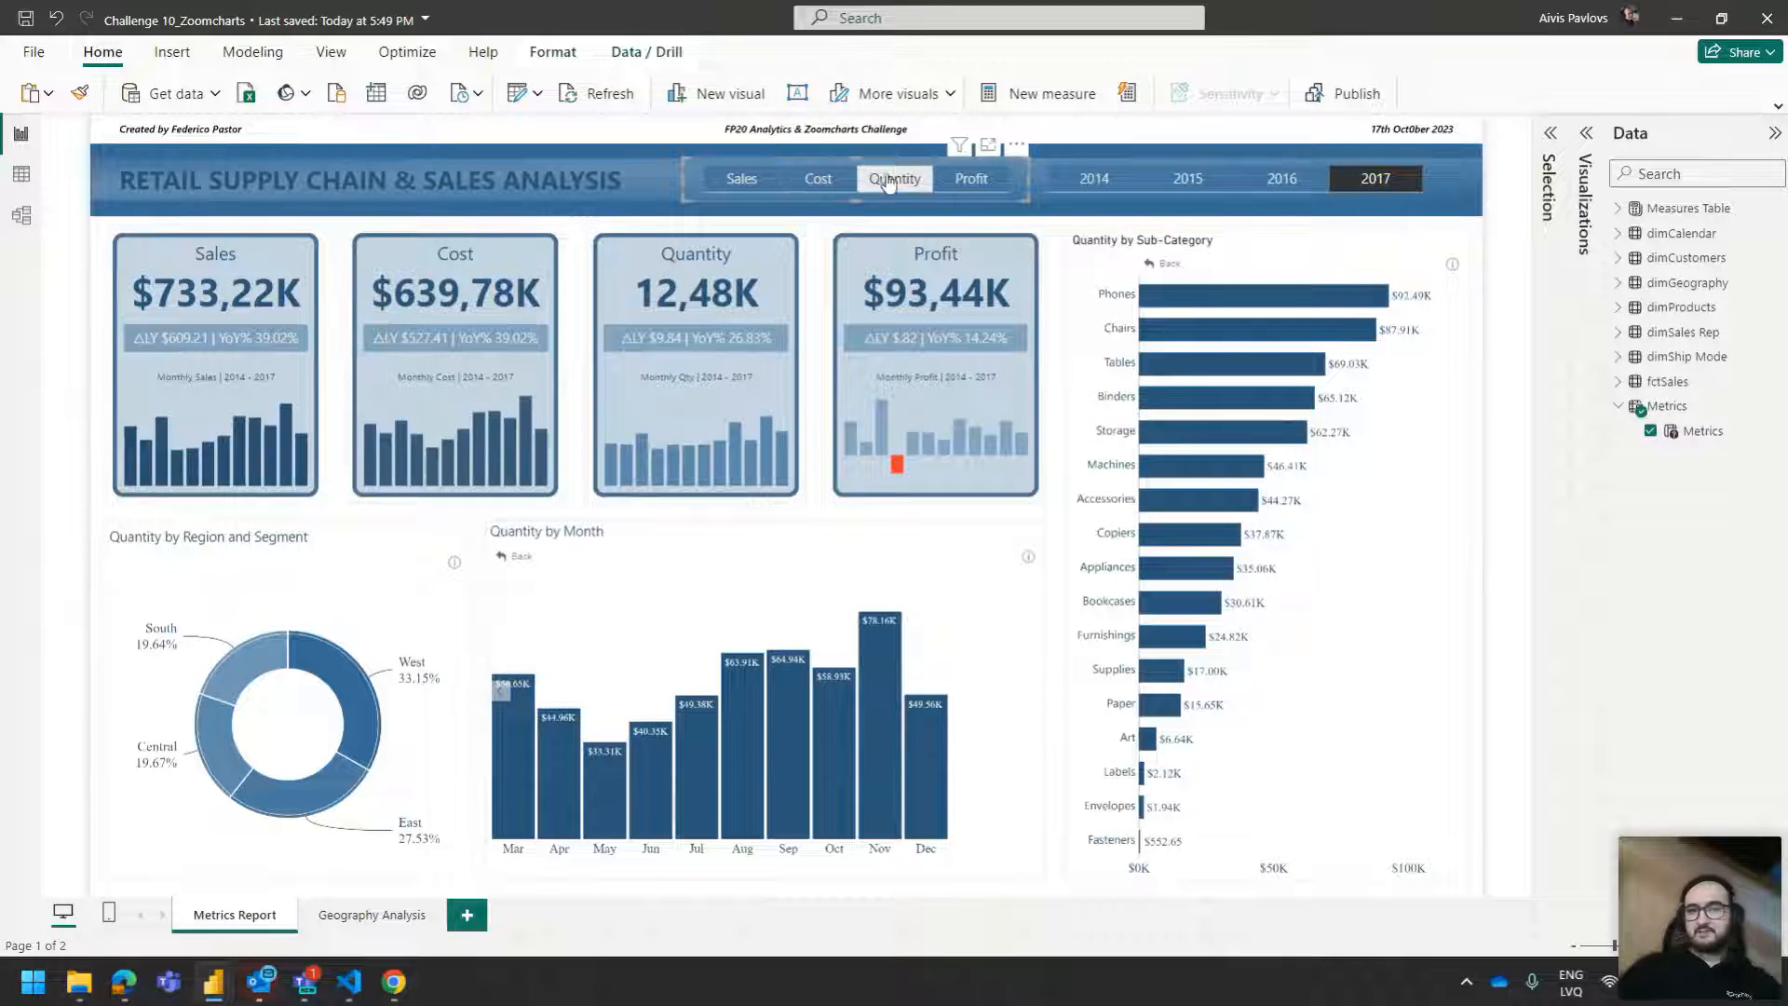
click(972, 187)
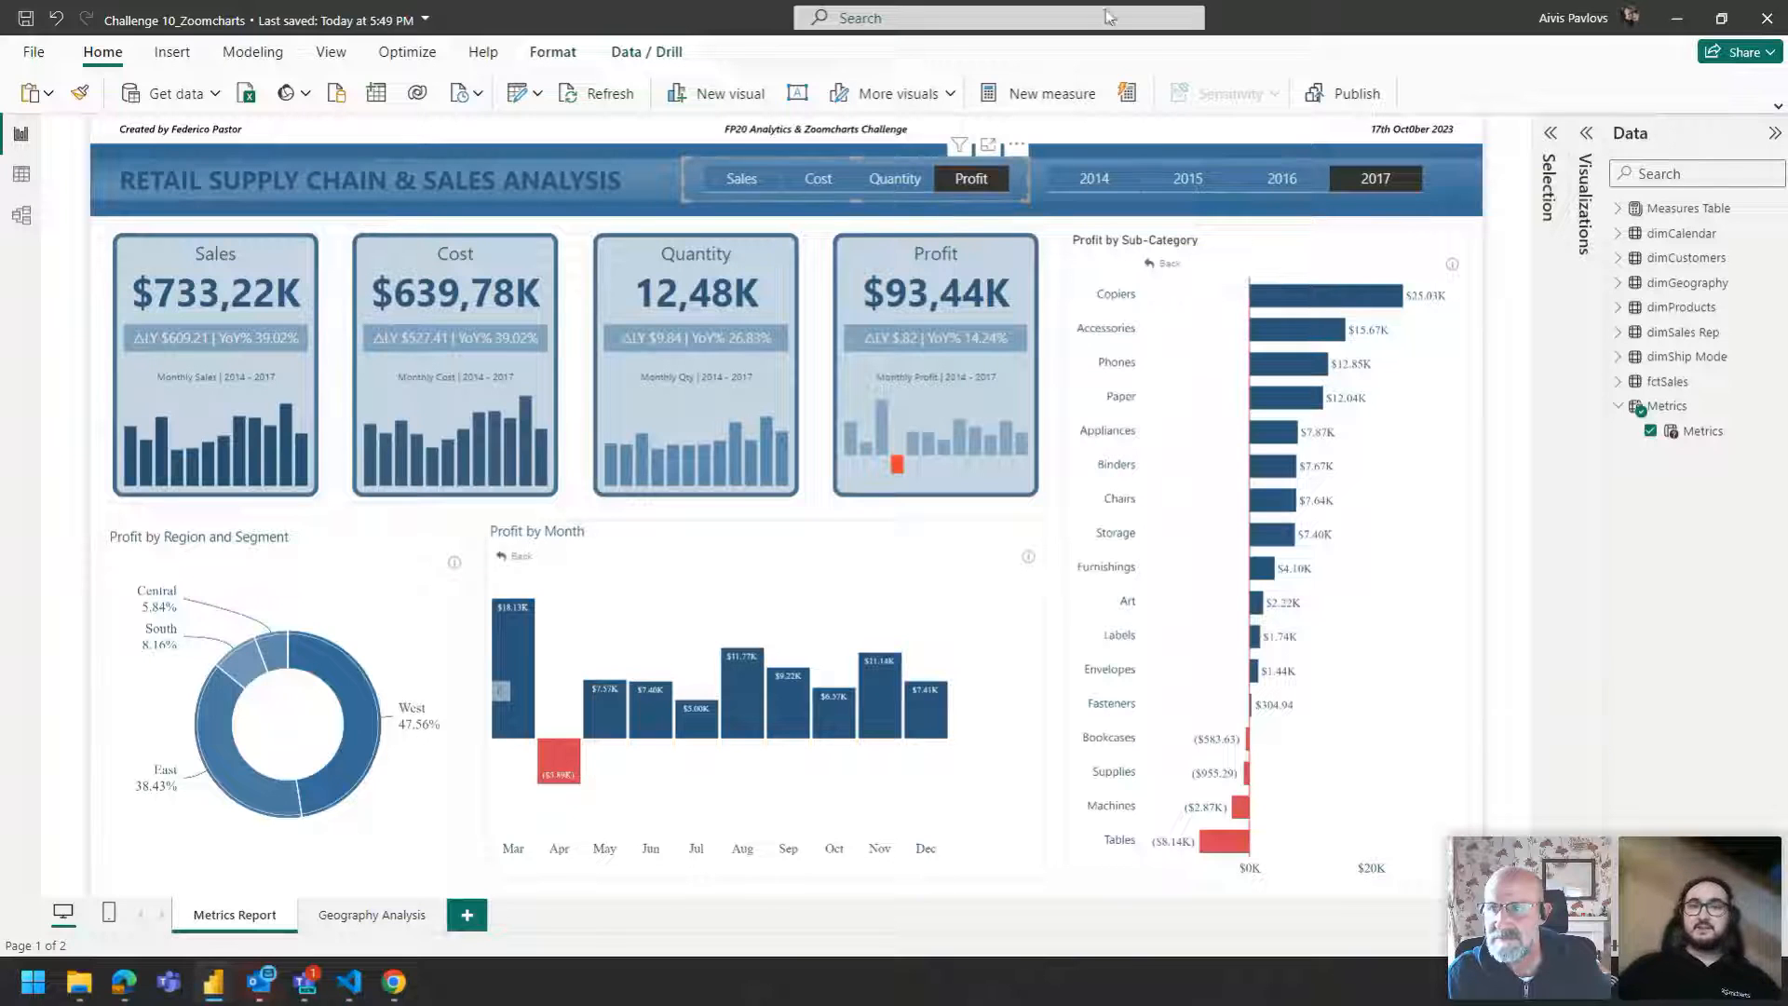
Open the page format settings and set the custom canvas height to 1501 px and width to 2000 px.
click(1586, 172)
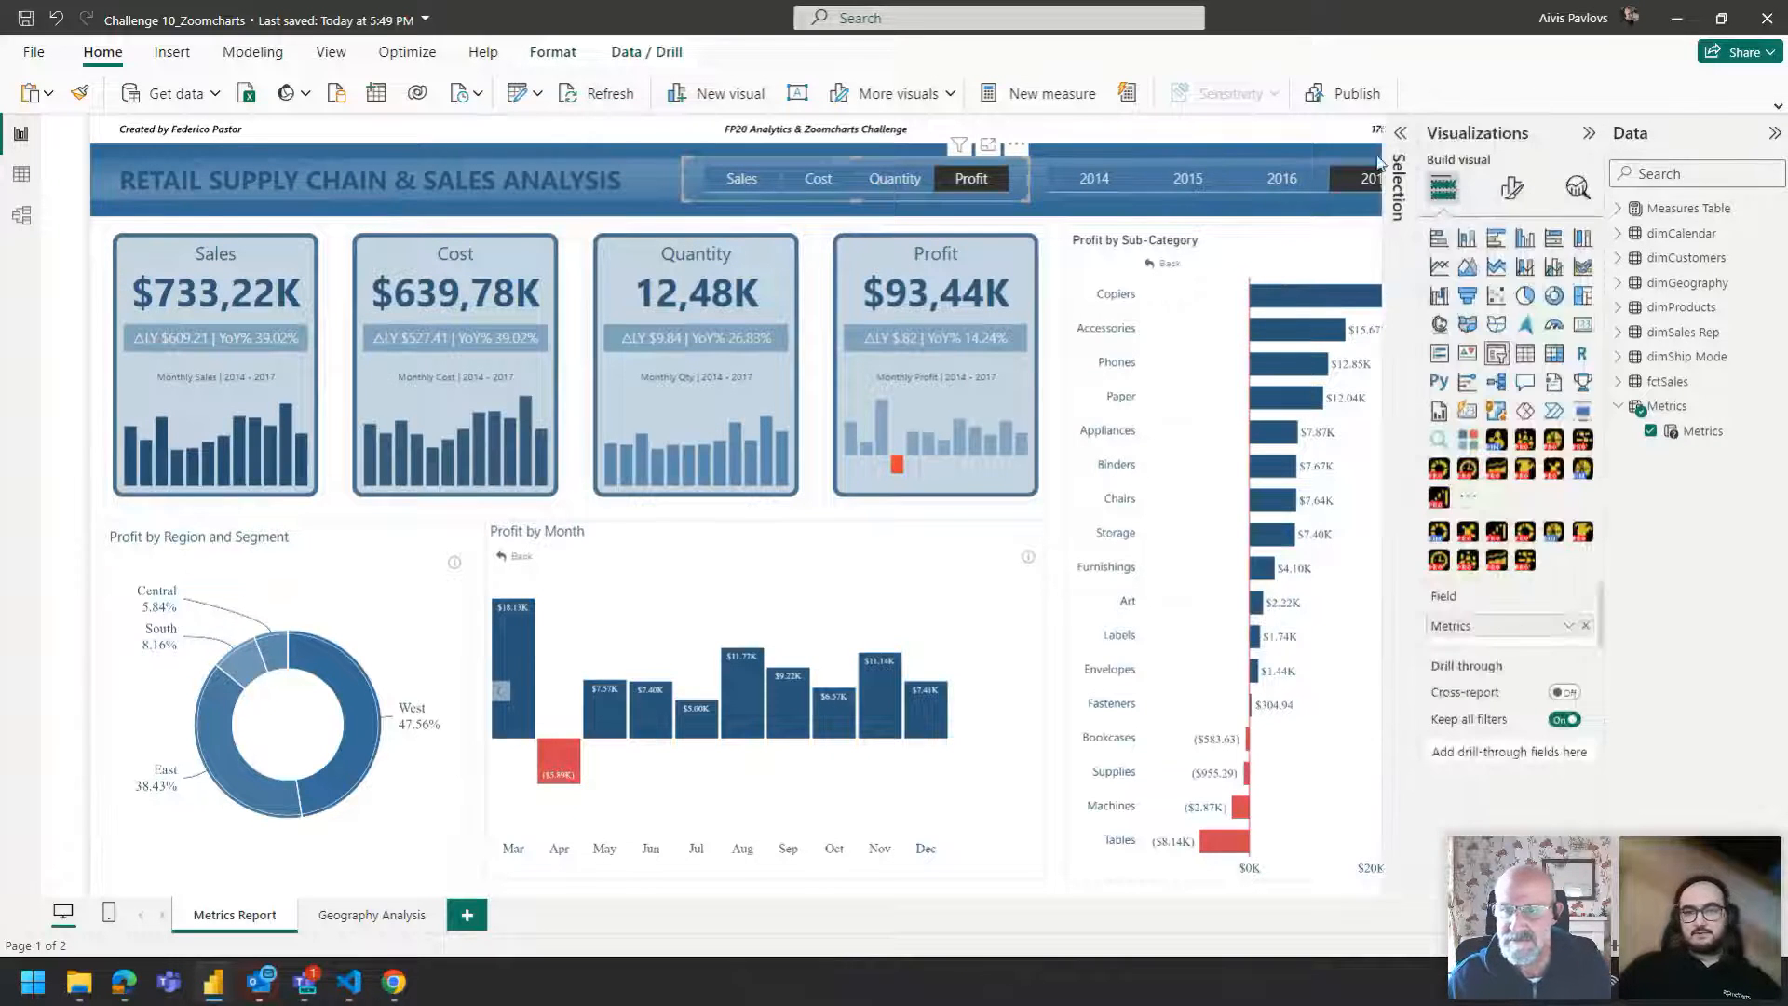
click(971, 240)
click(1510, 191)
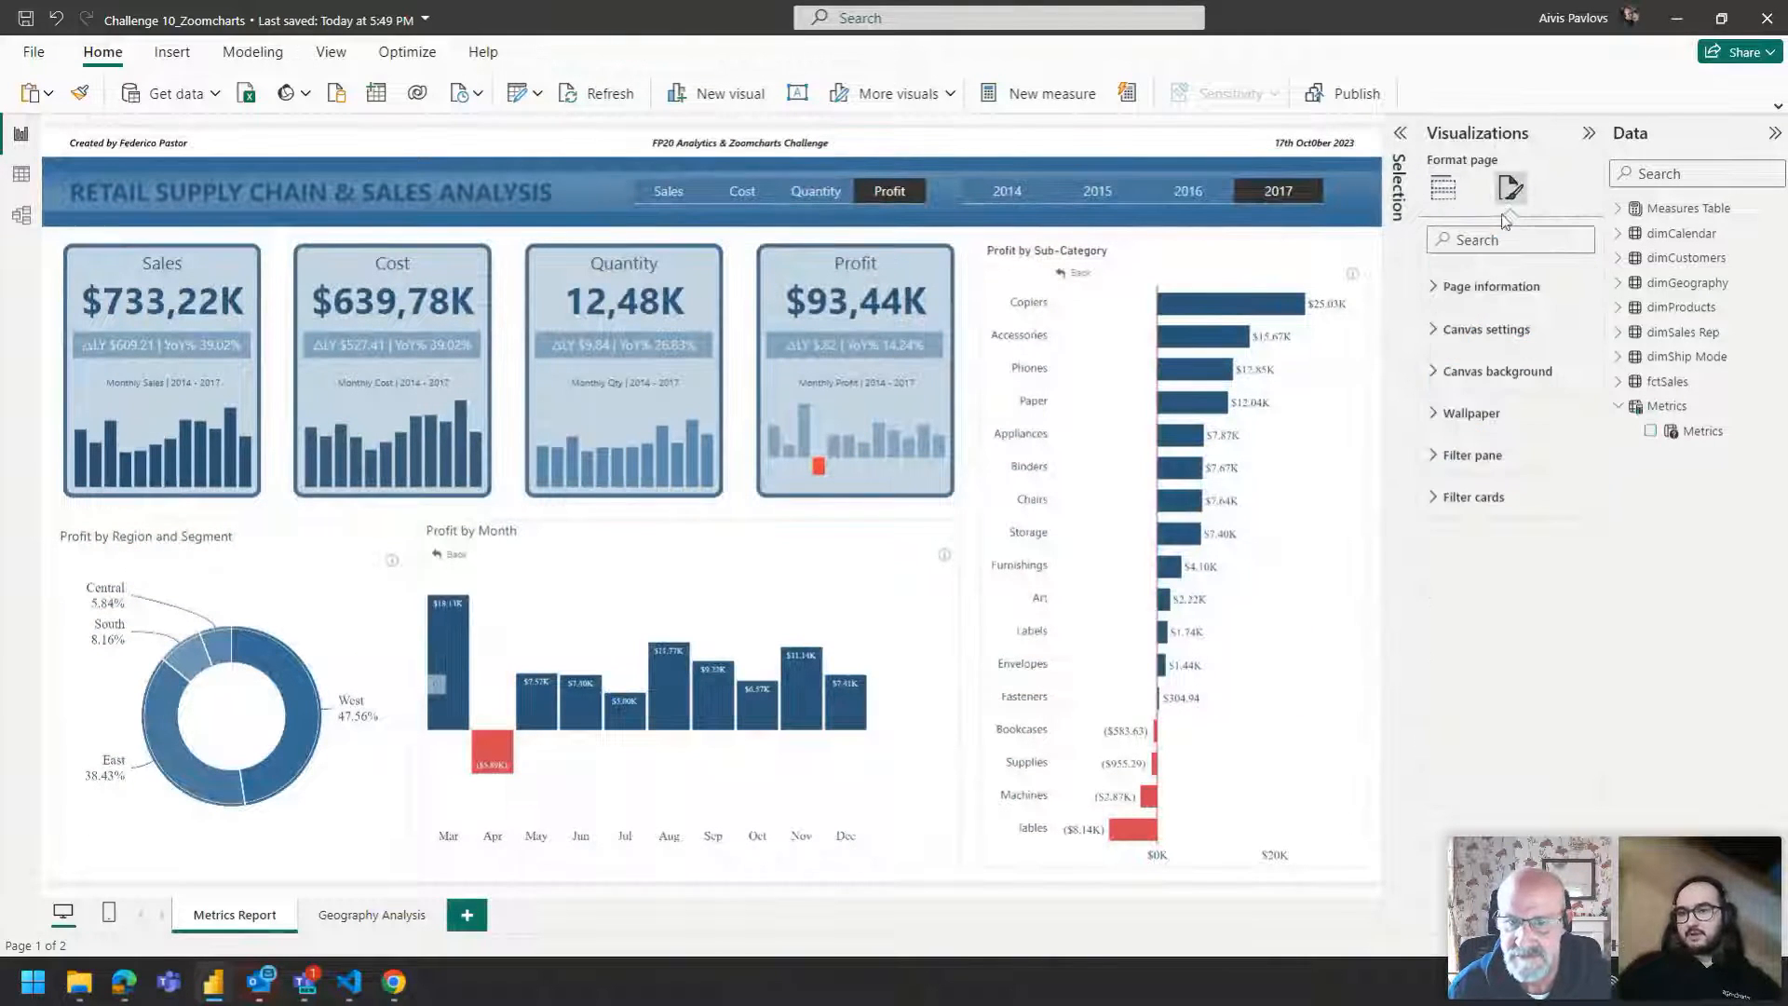
click(1500, 332)
double_click(1460, 451)
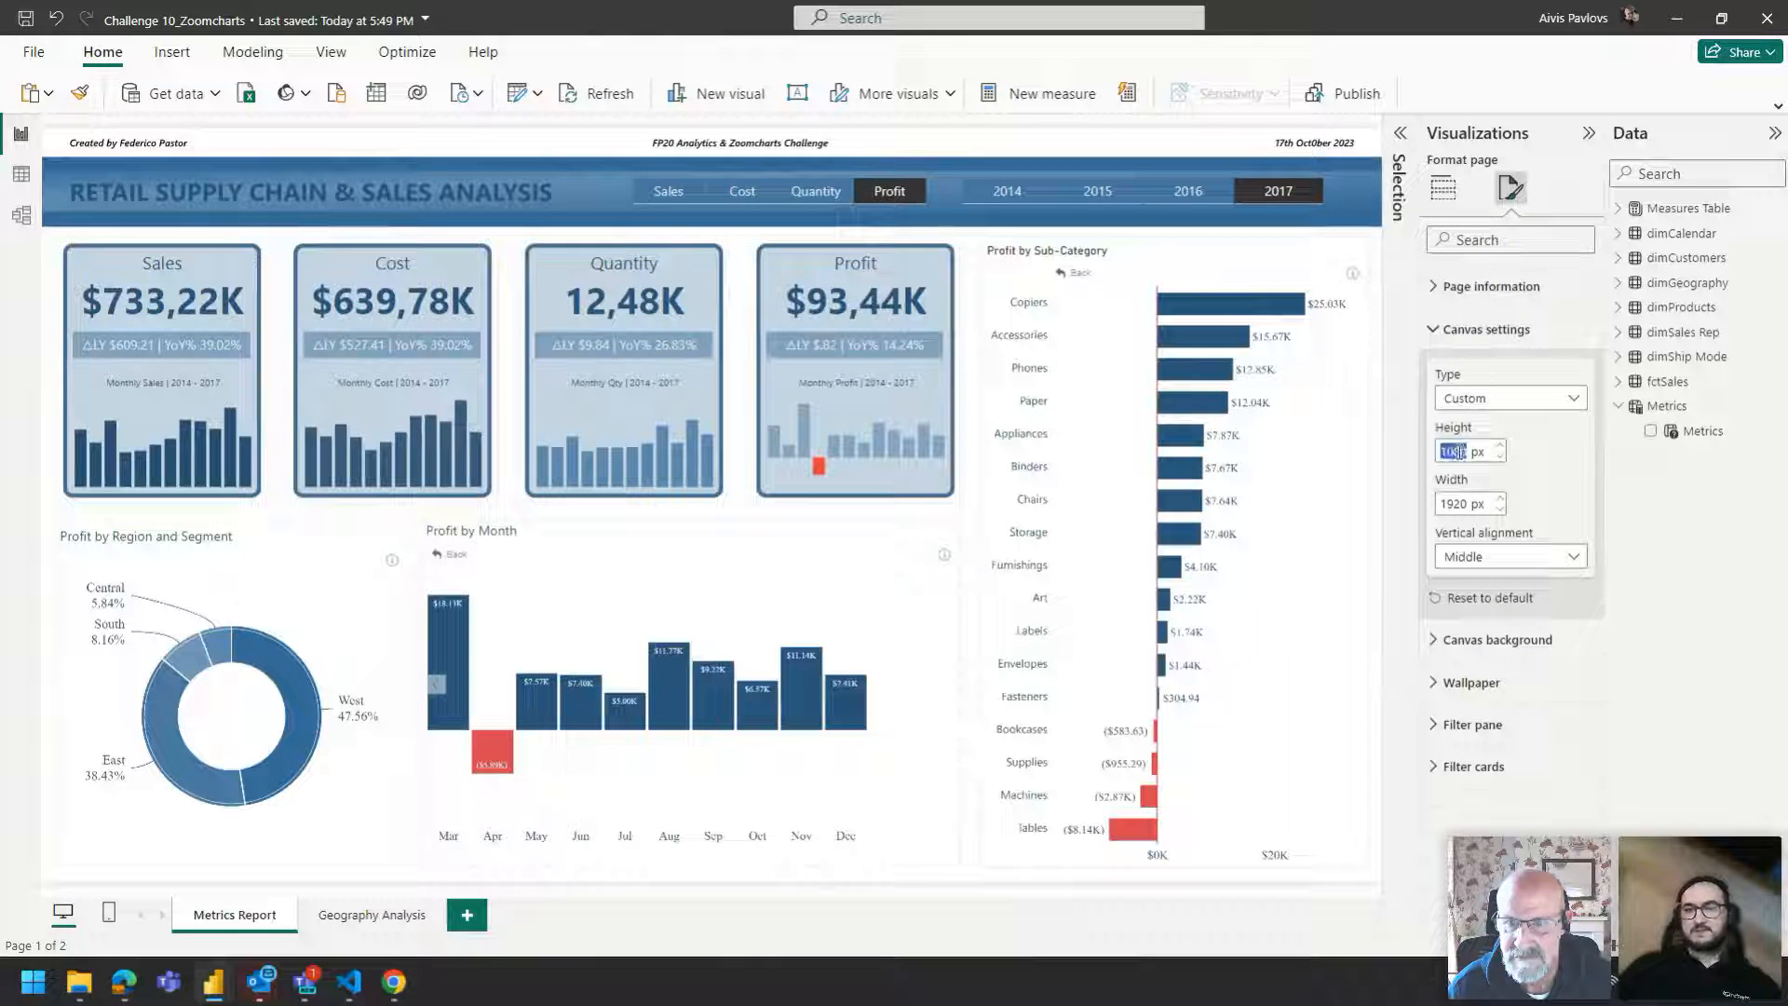
text(1500)
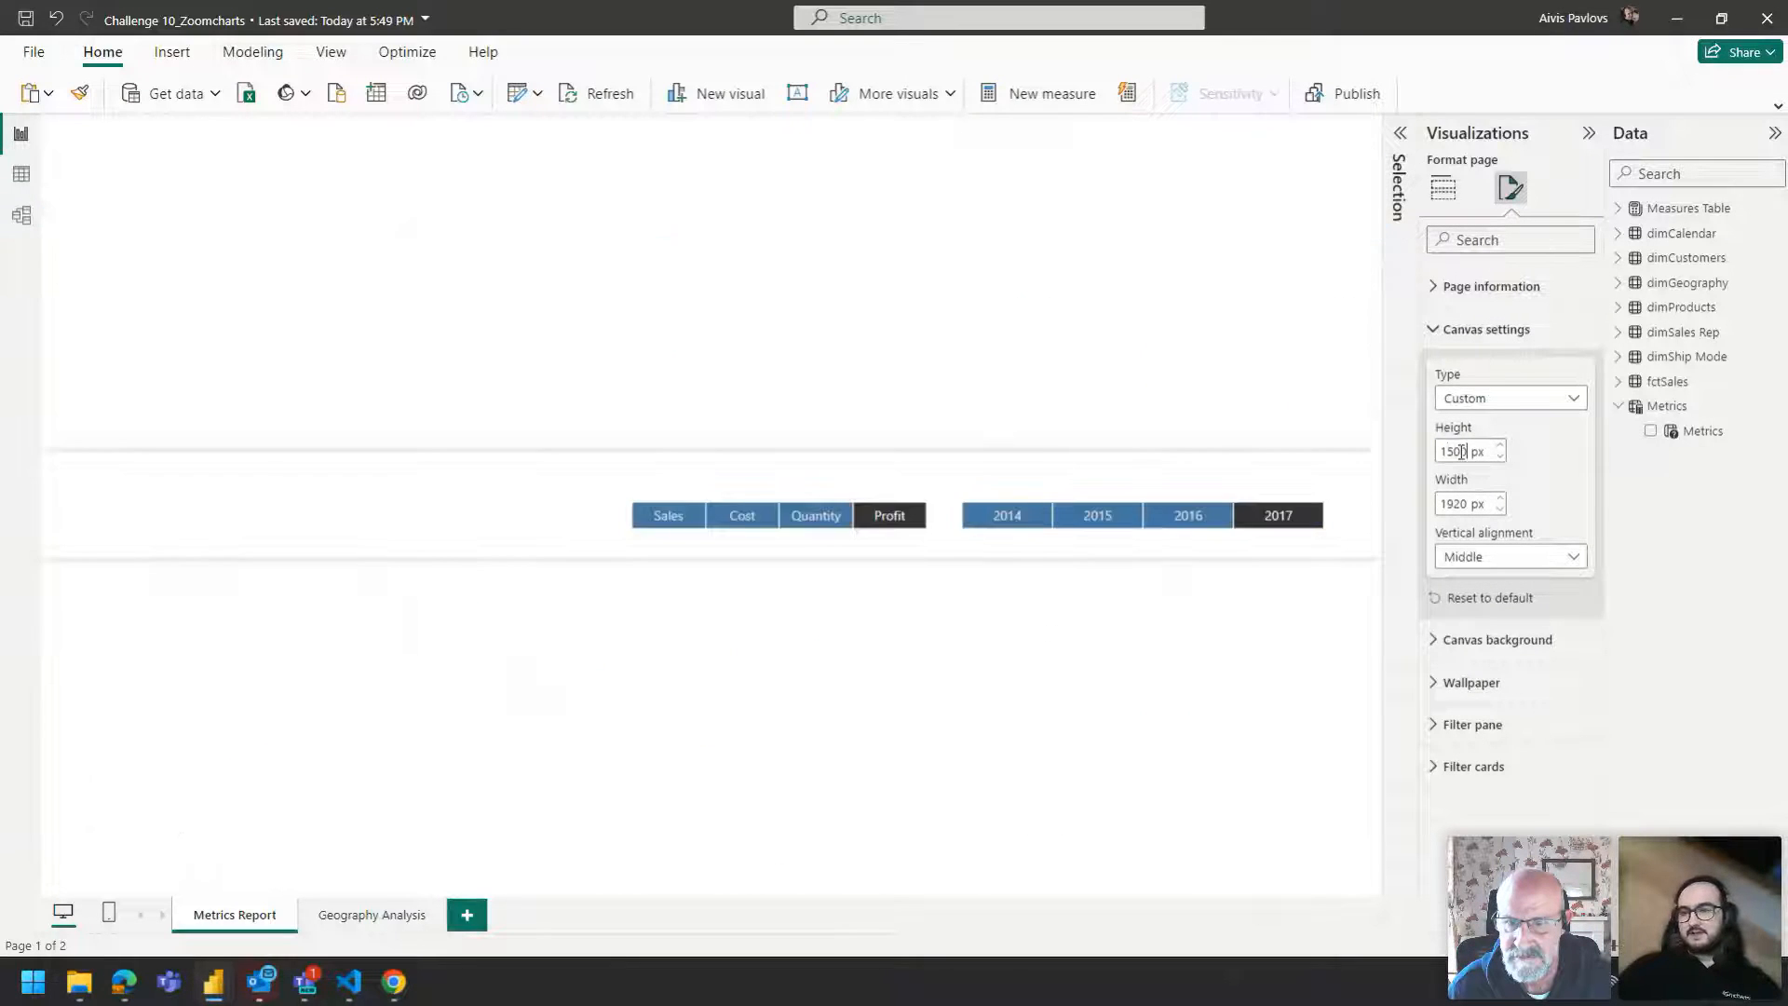
double_click(1459, 504)
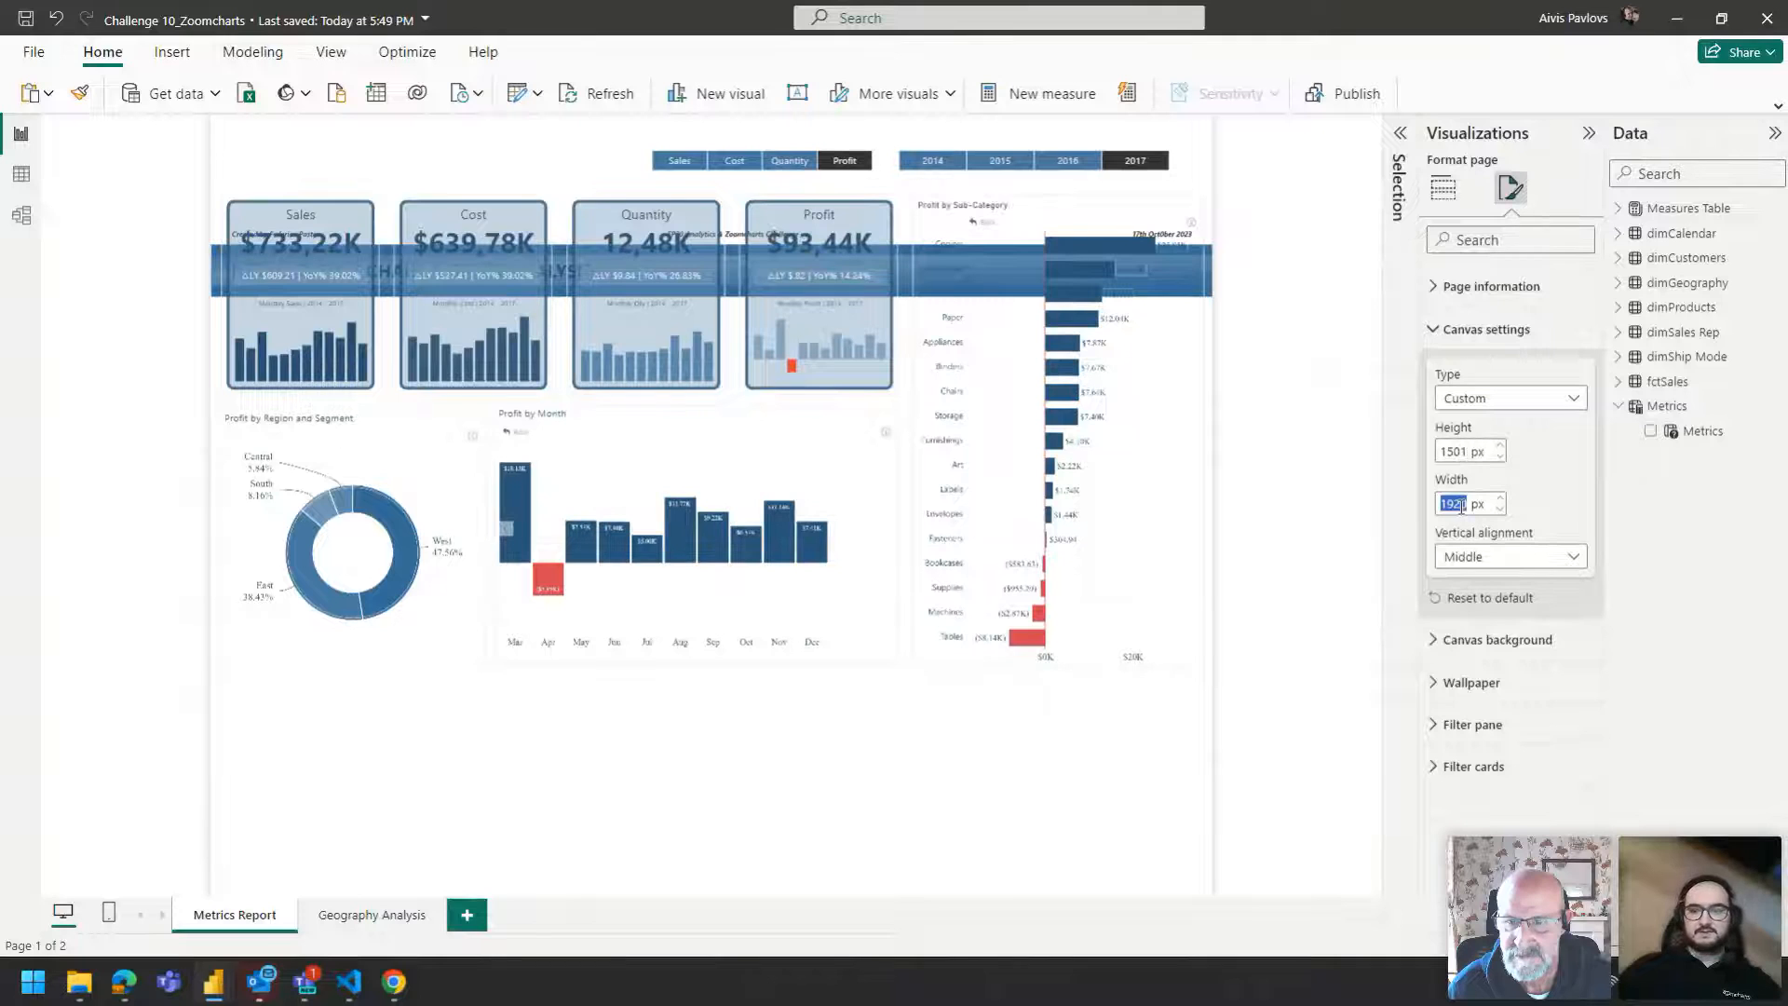
text(20000)
key(BackSpace)
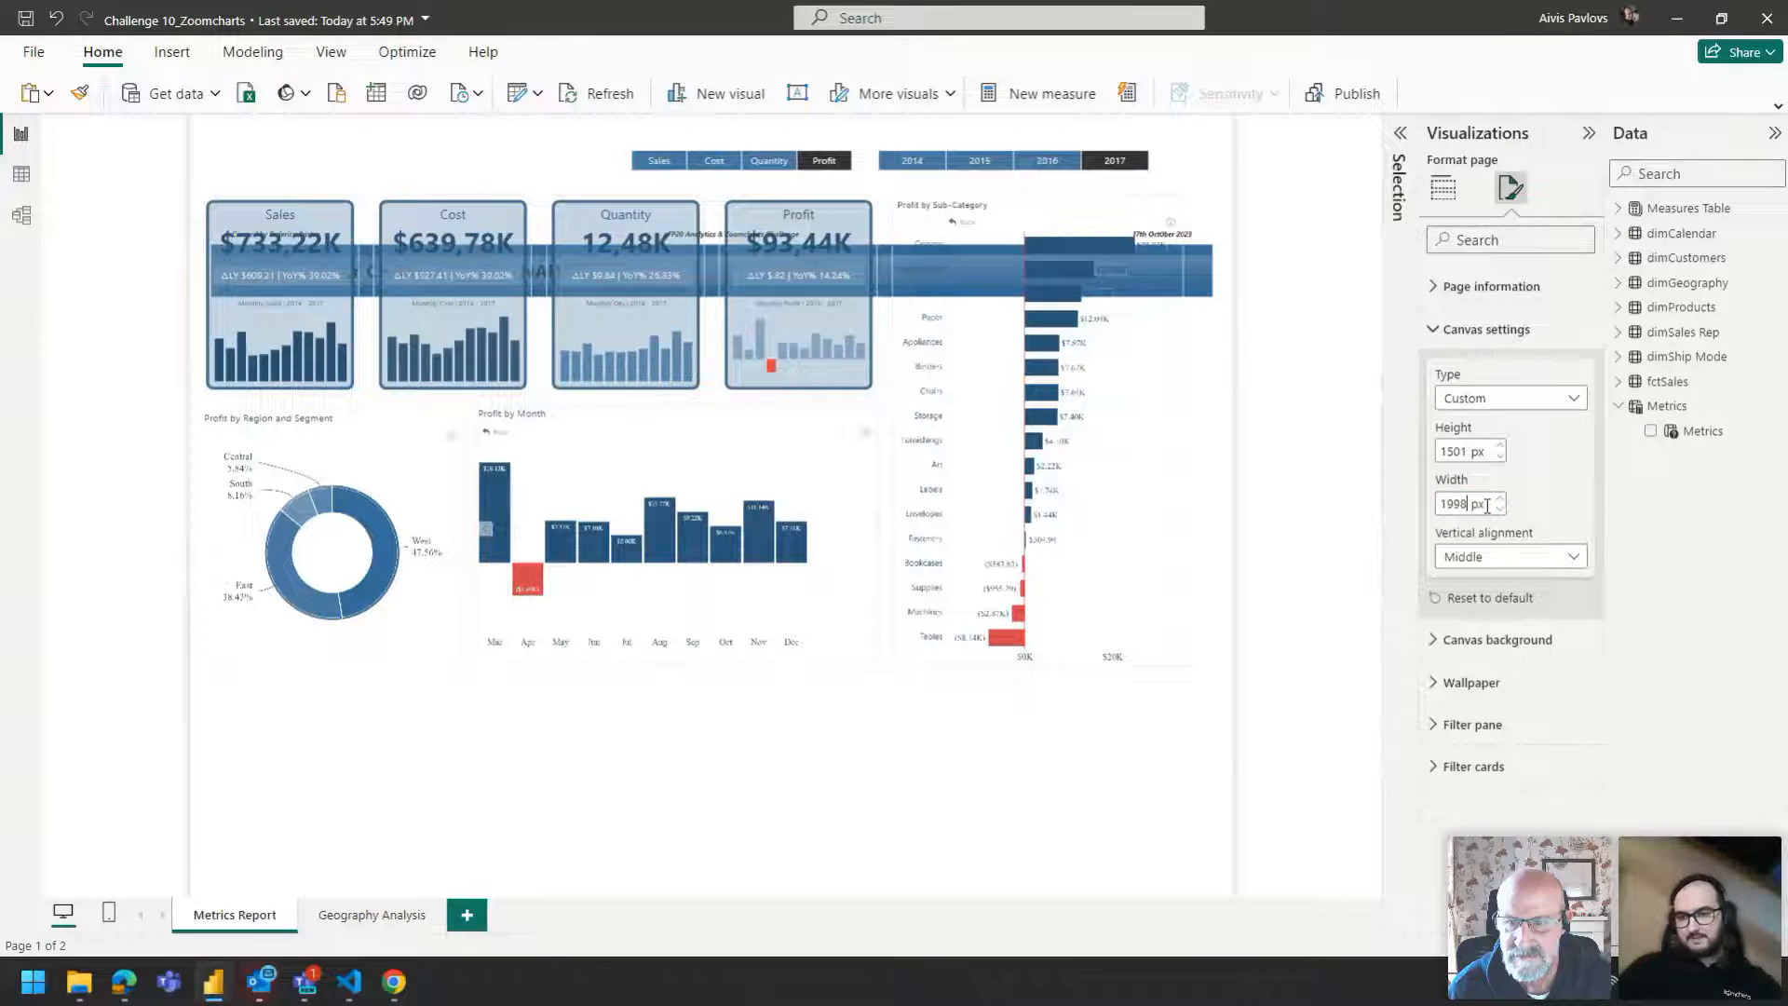
double_click(1461, 503)
text(2000)
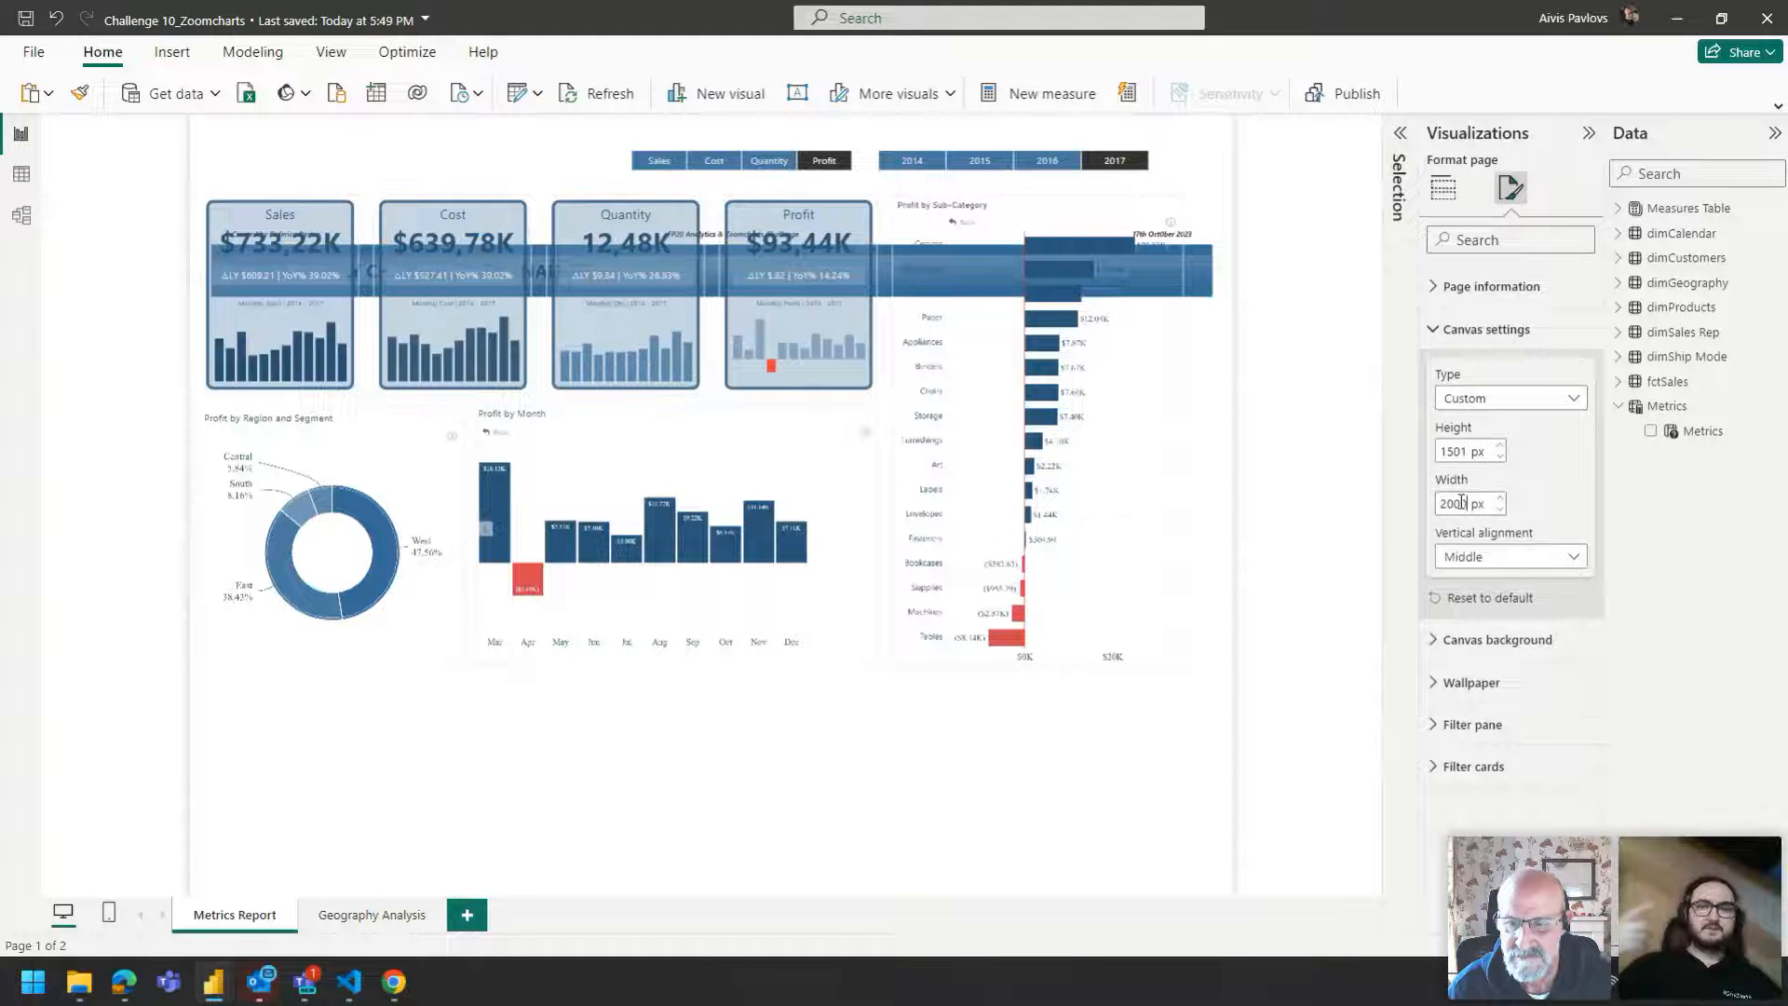
Switch the canvas type to 16:9 and then back to Custom.
click(1508, 399)
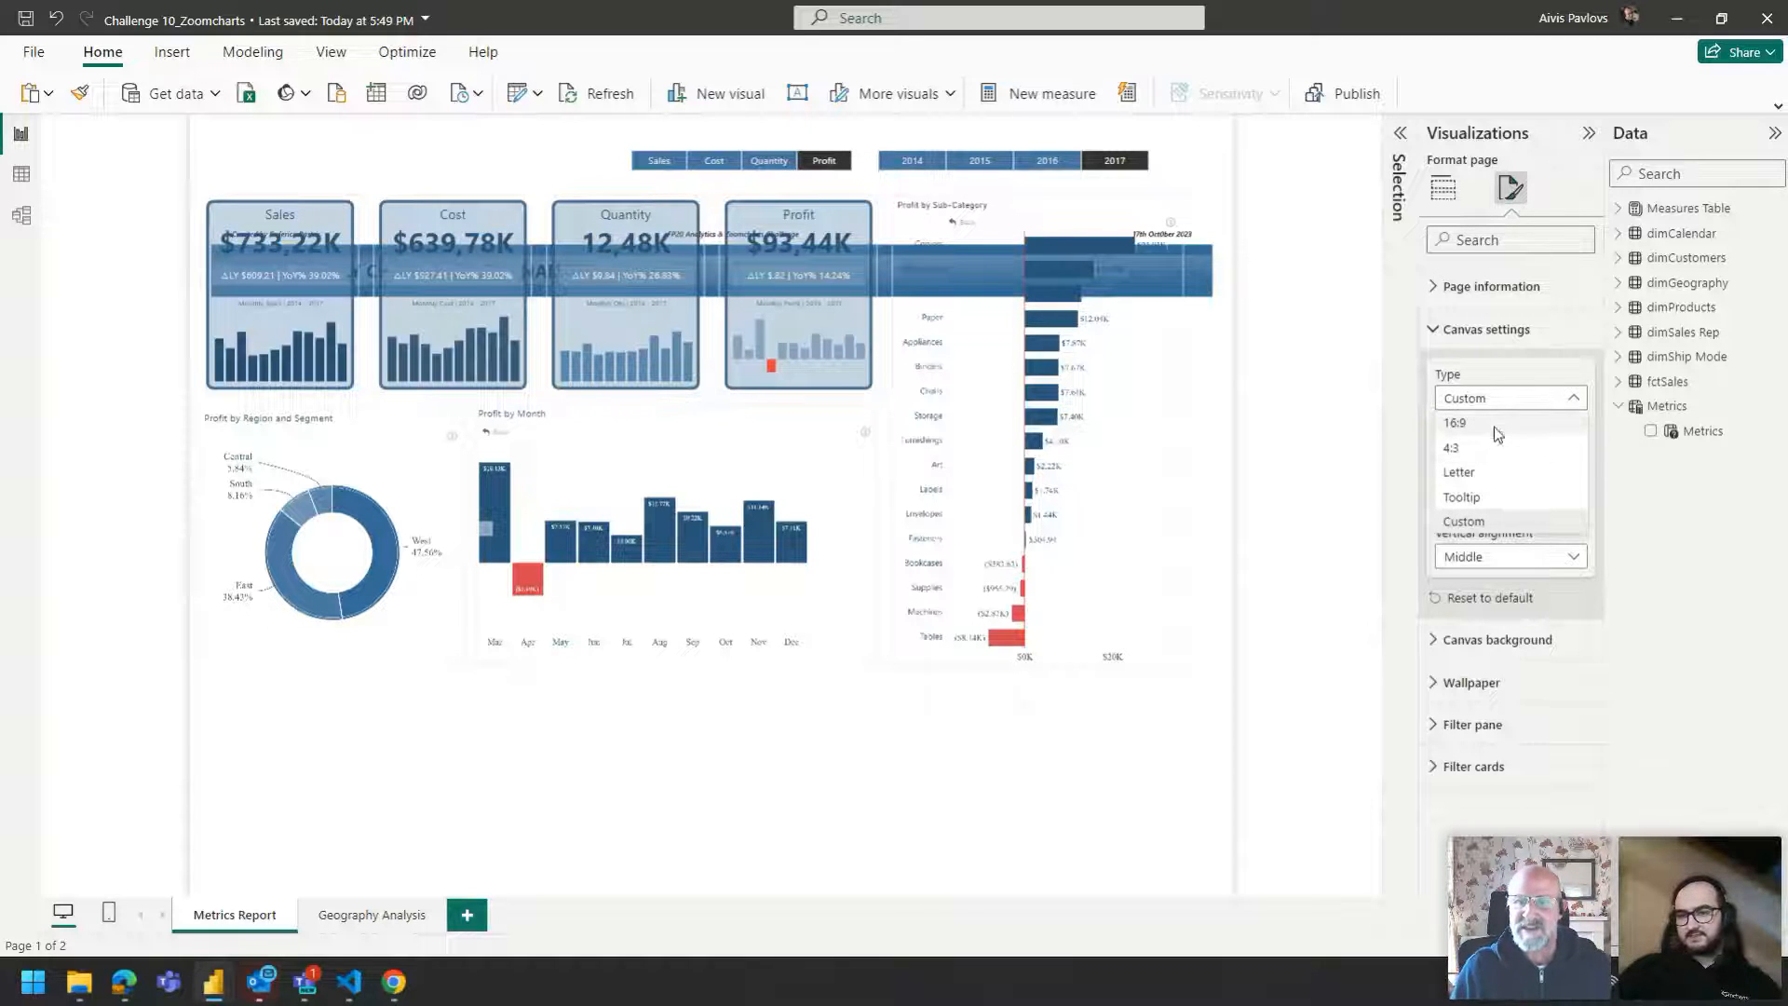
click(1494, 424)
click(1491, 401)
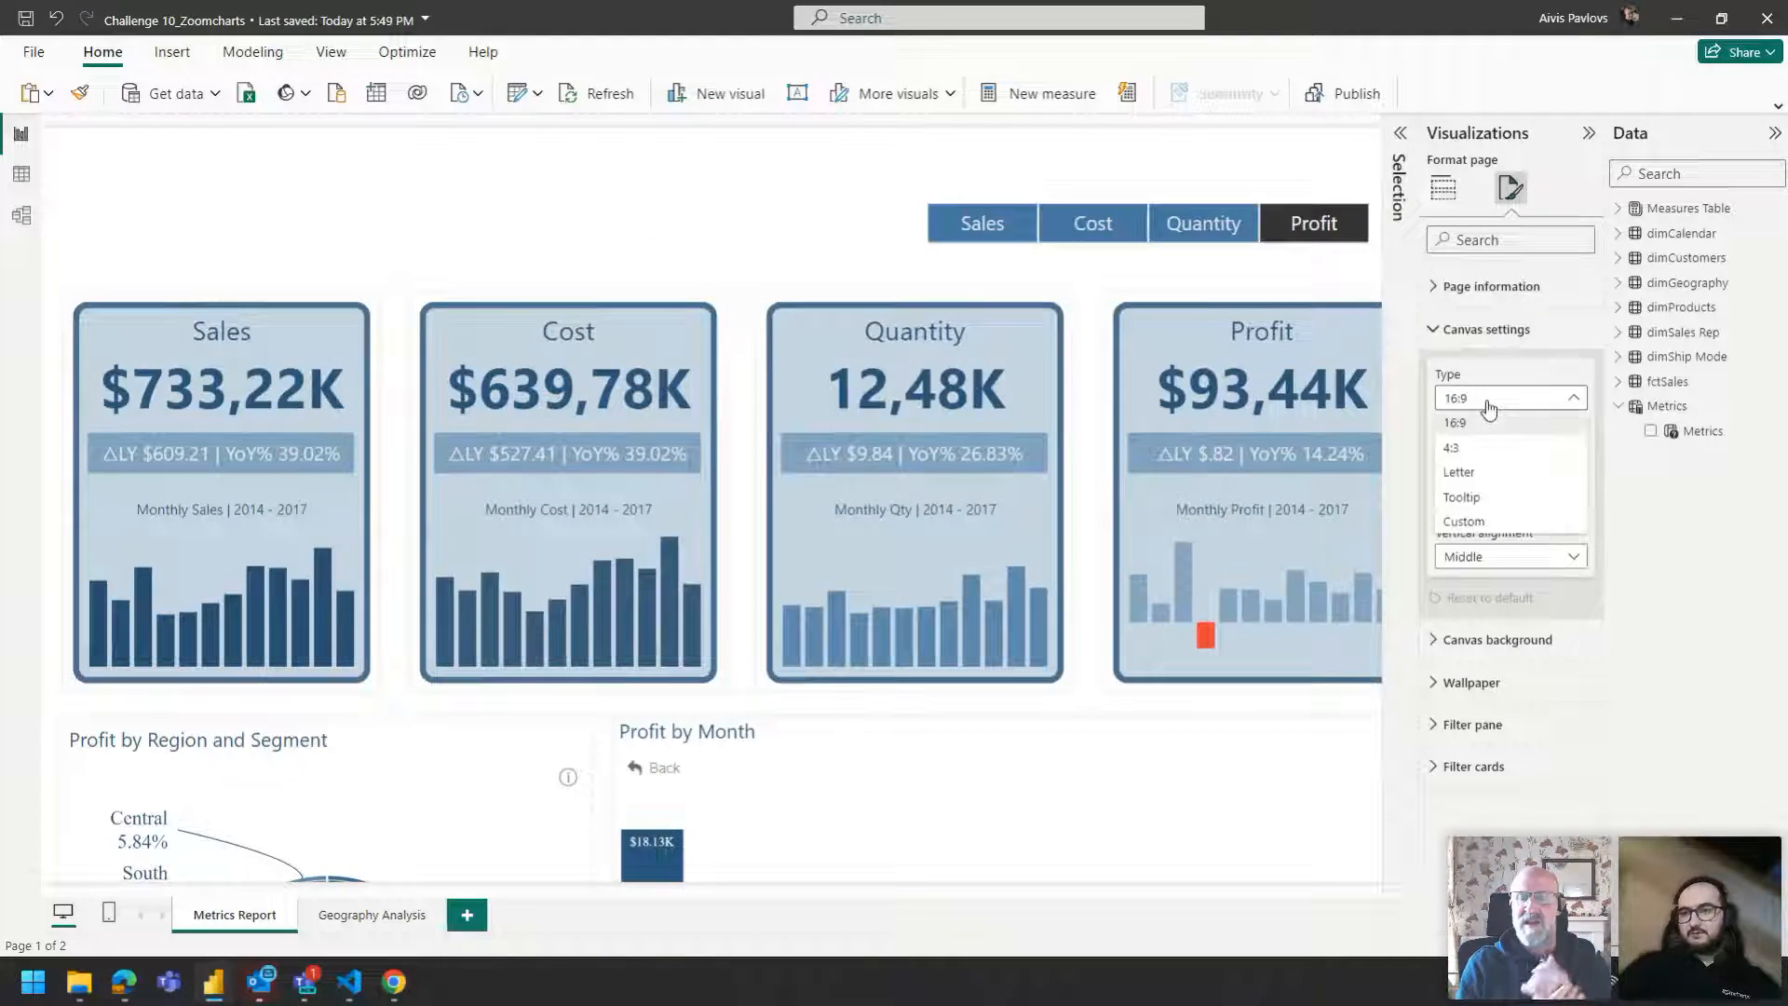
click(1491, 400)
click(1491, 399)
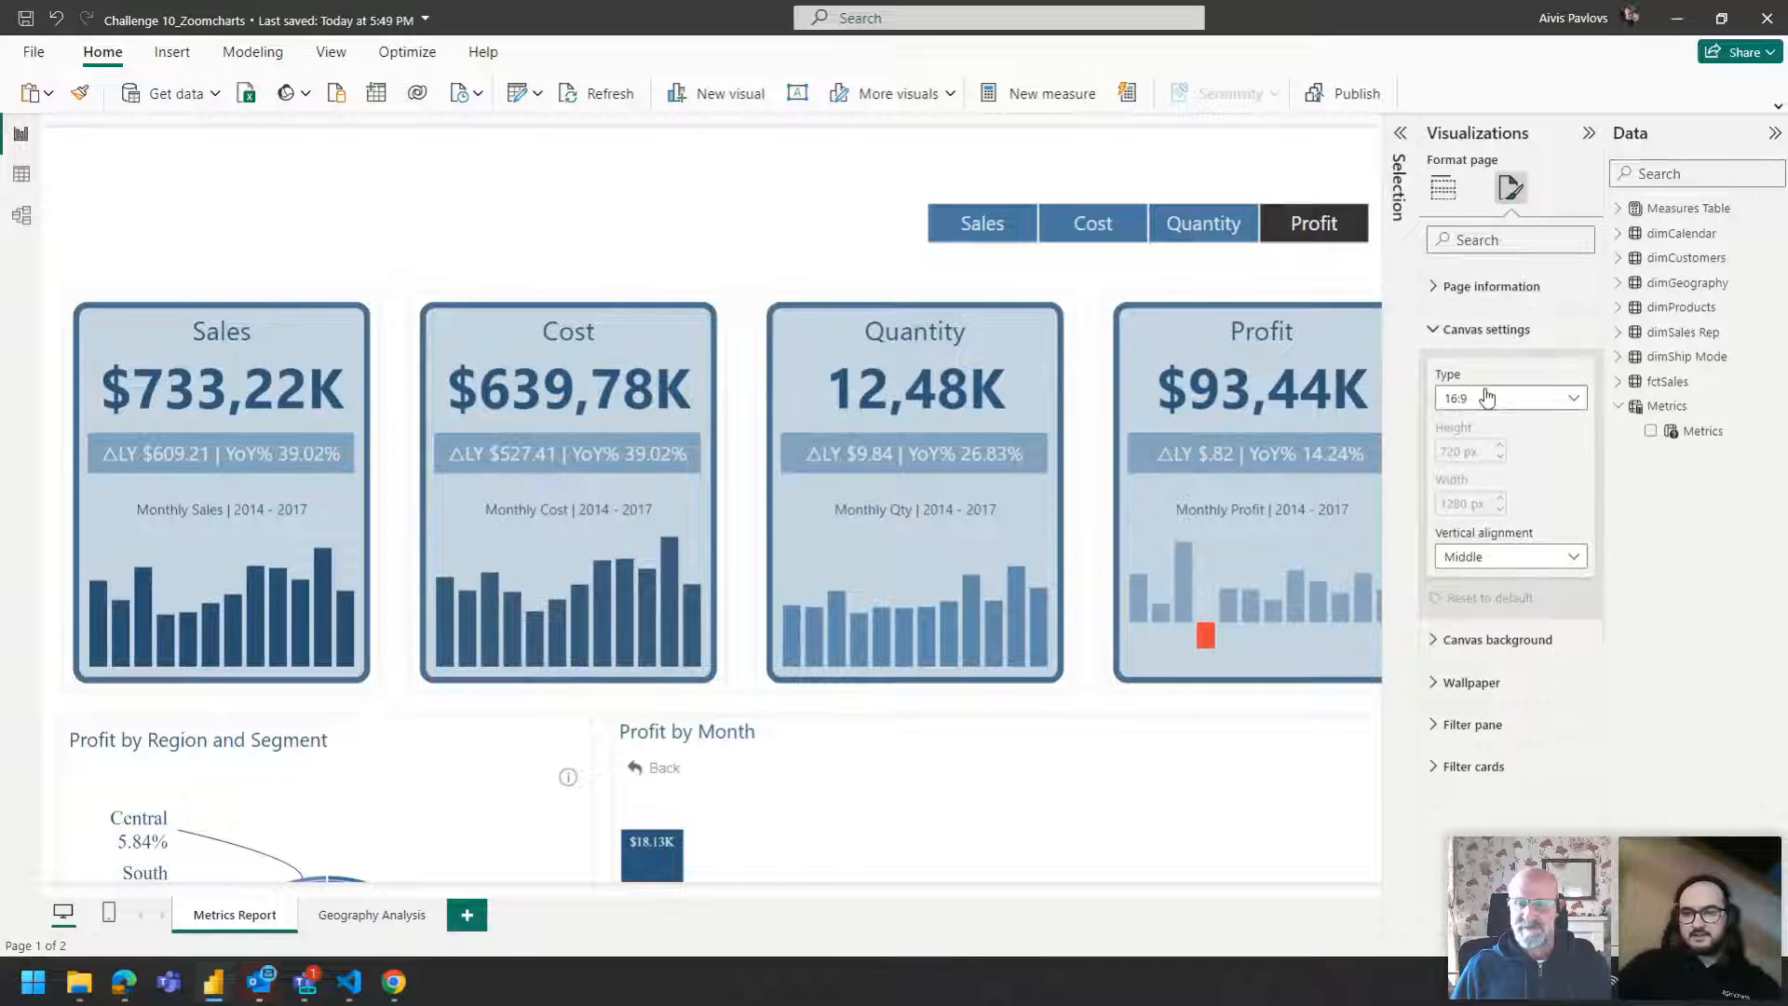
click(1481, 515)
Set the custom canvas height to 1080 px and width to 1920 px.
double_click(1466, 450)
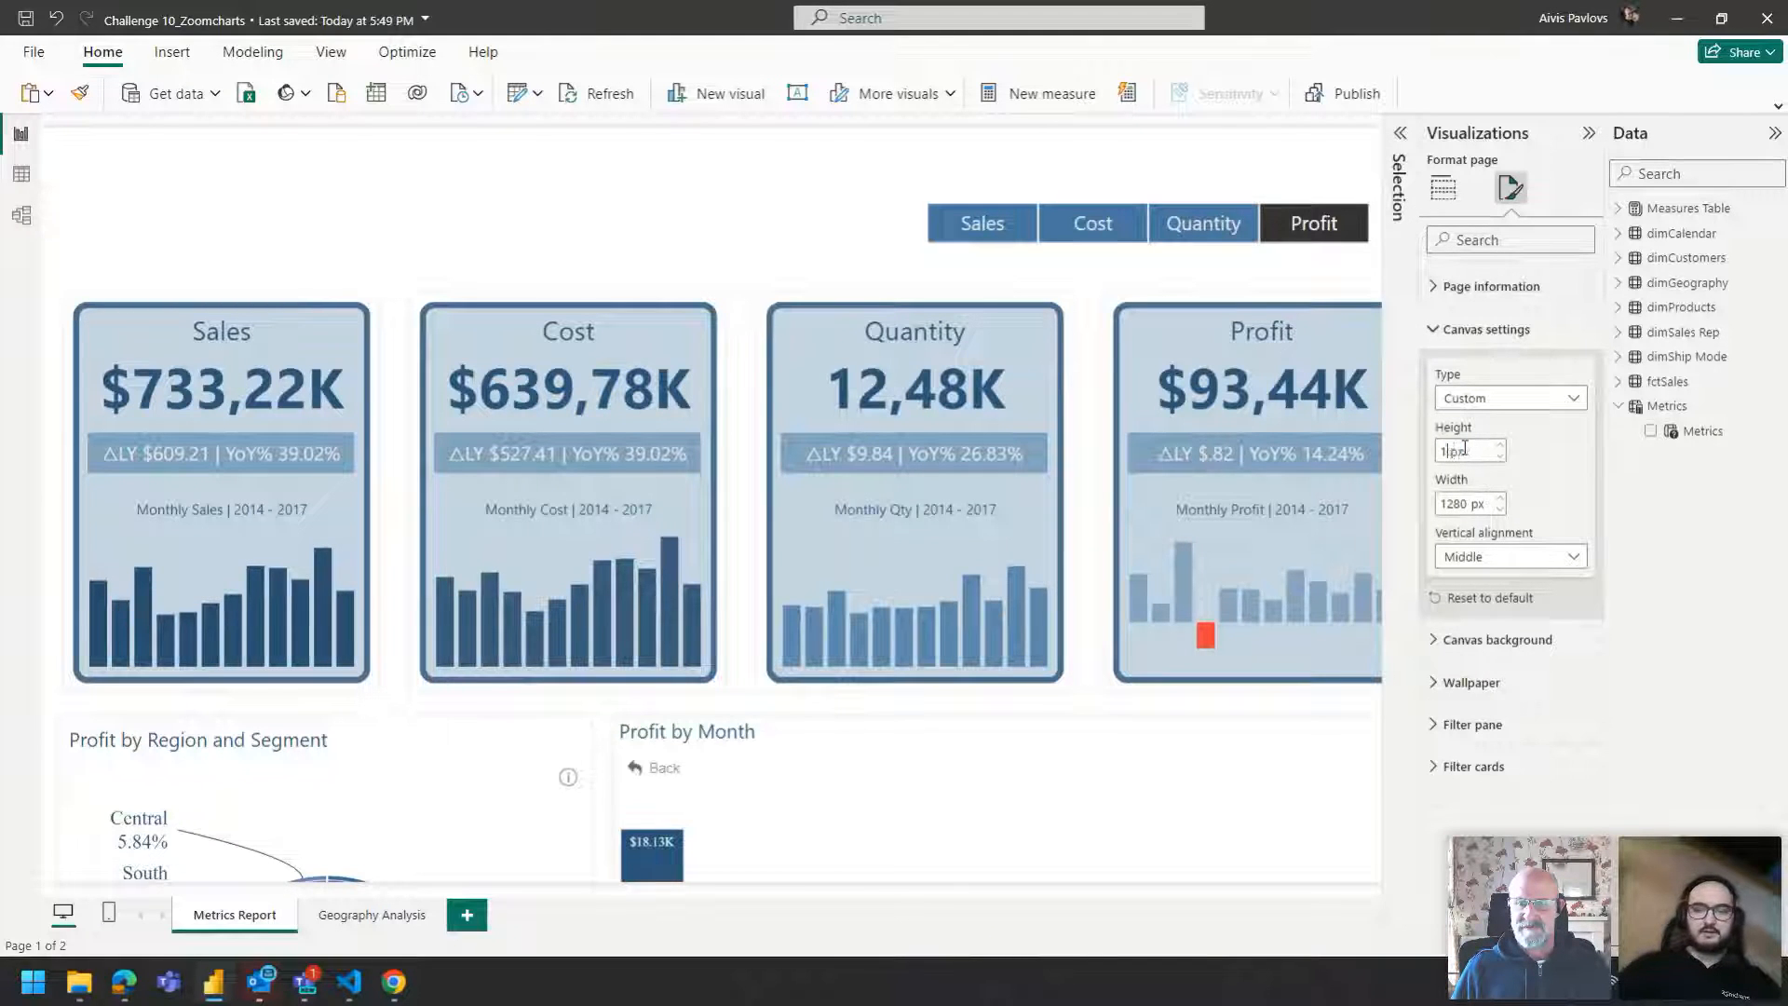
text(1080)
key(Return)
double_click(1459, 504)
text(1920)
key(Return)
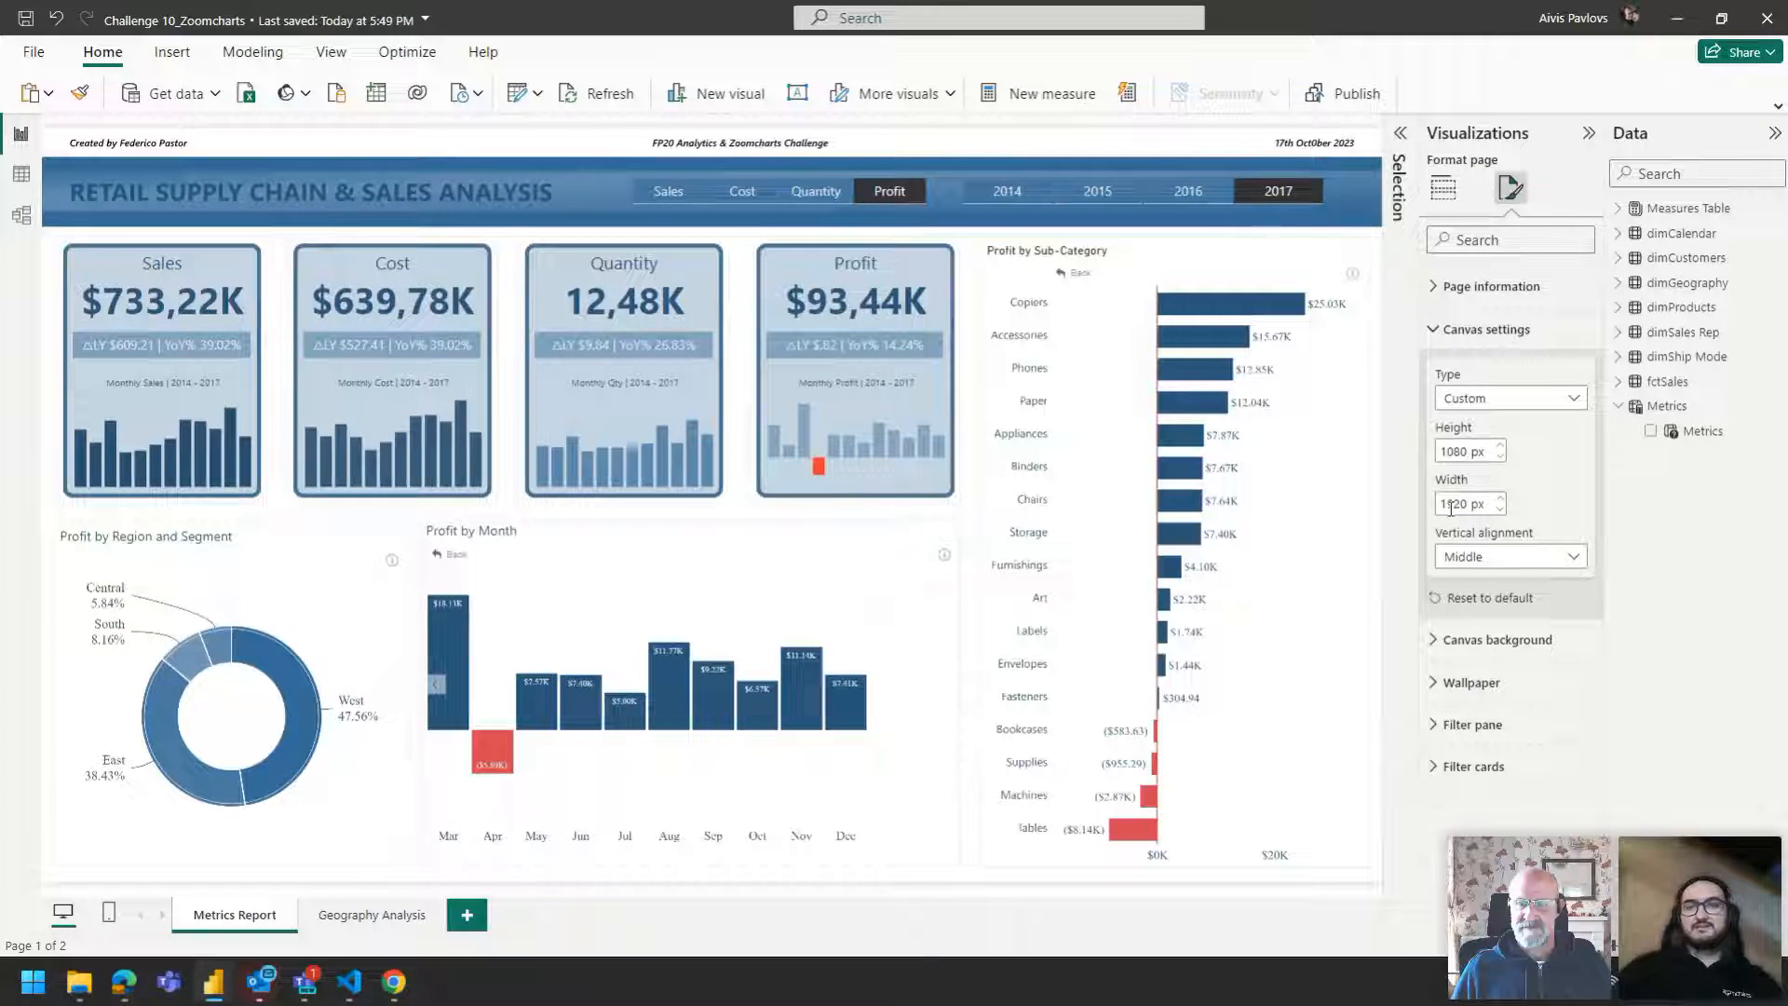
Select the sub-category chart and metric selector, then collapse the Visualizations and Data panes.
click(971, 272)
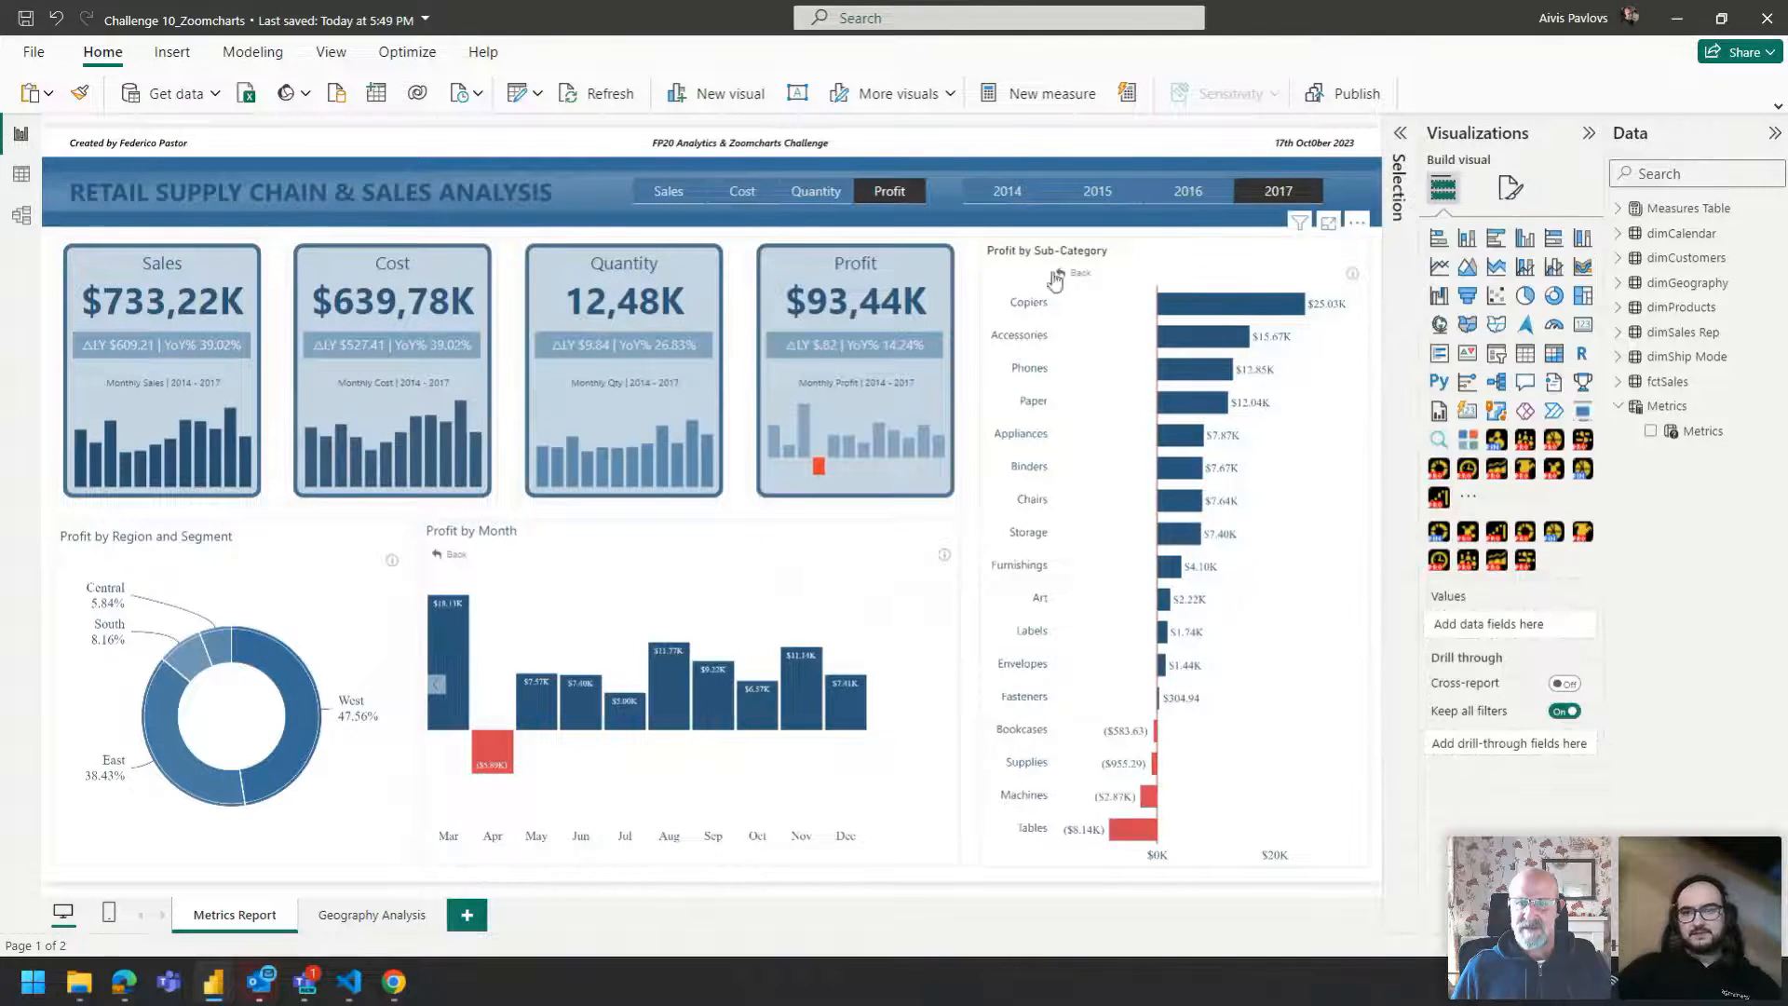
click(810, 200)
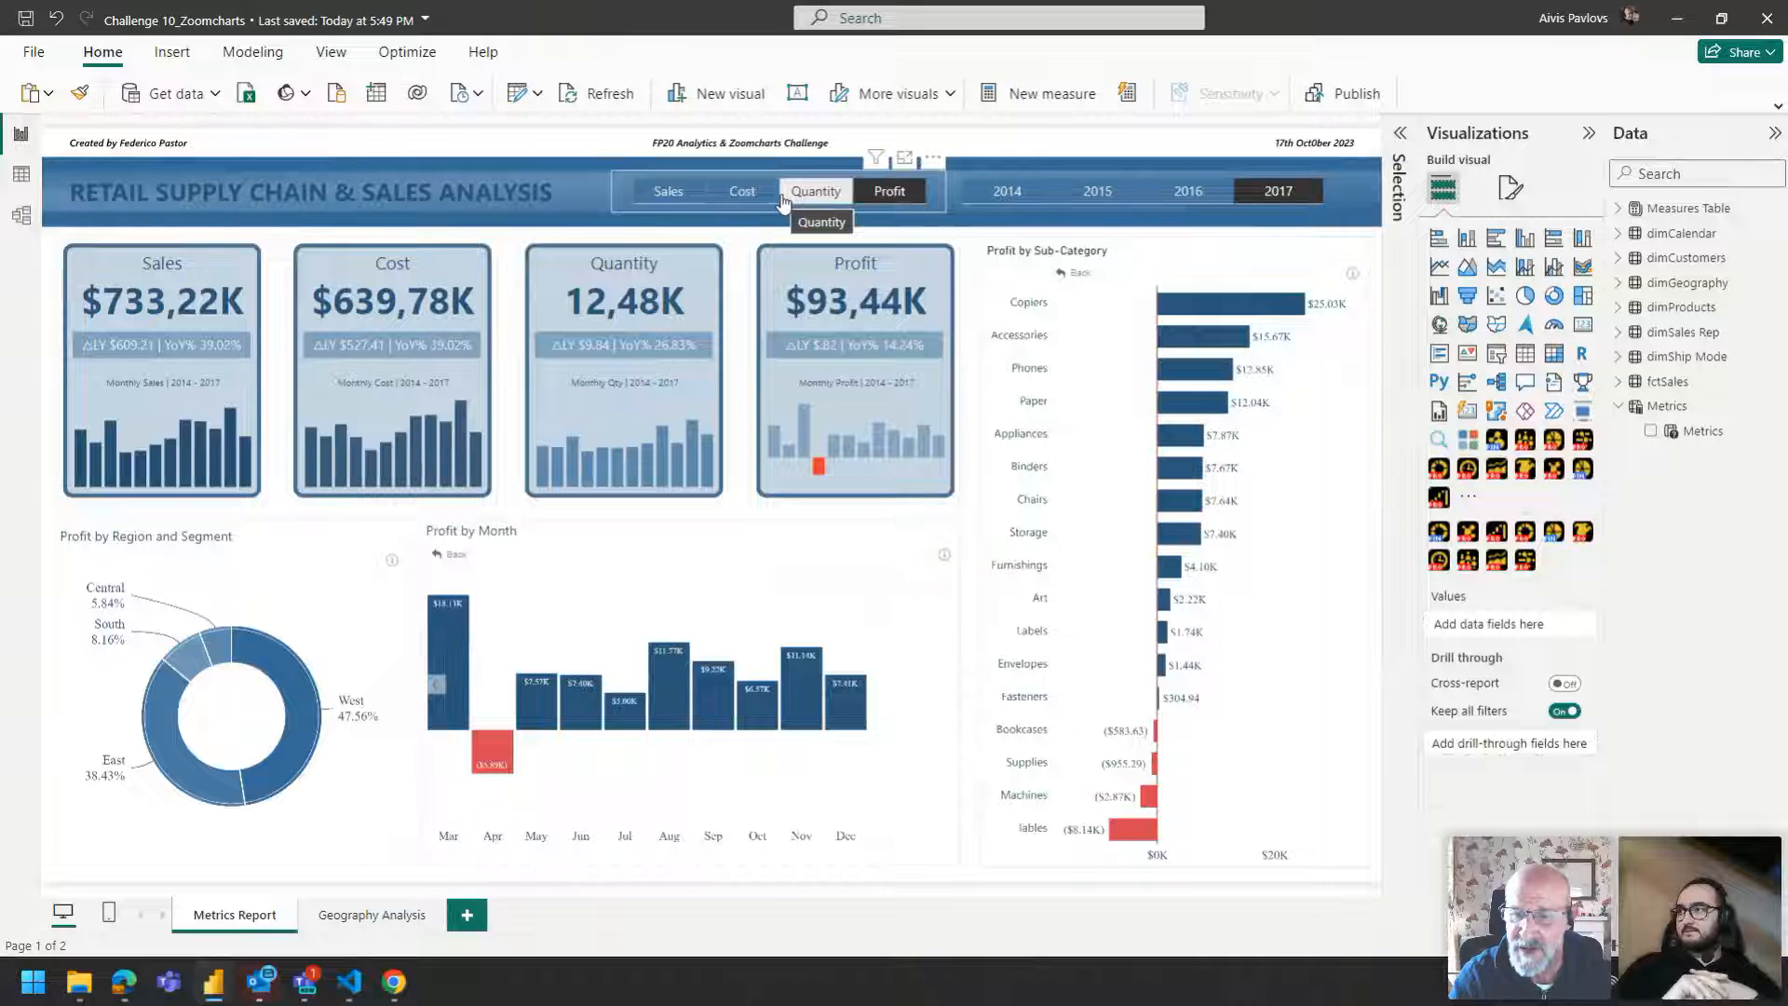
click(1493, 132)
click(1632, 133)
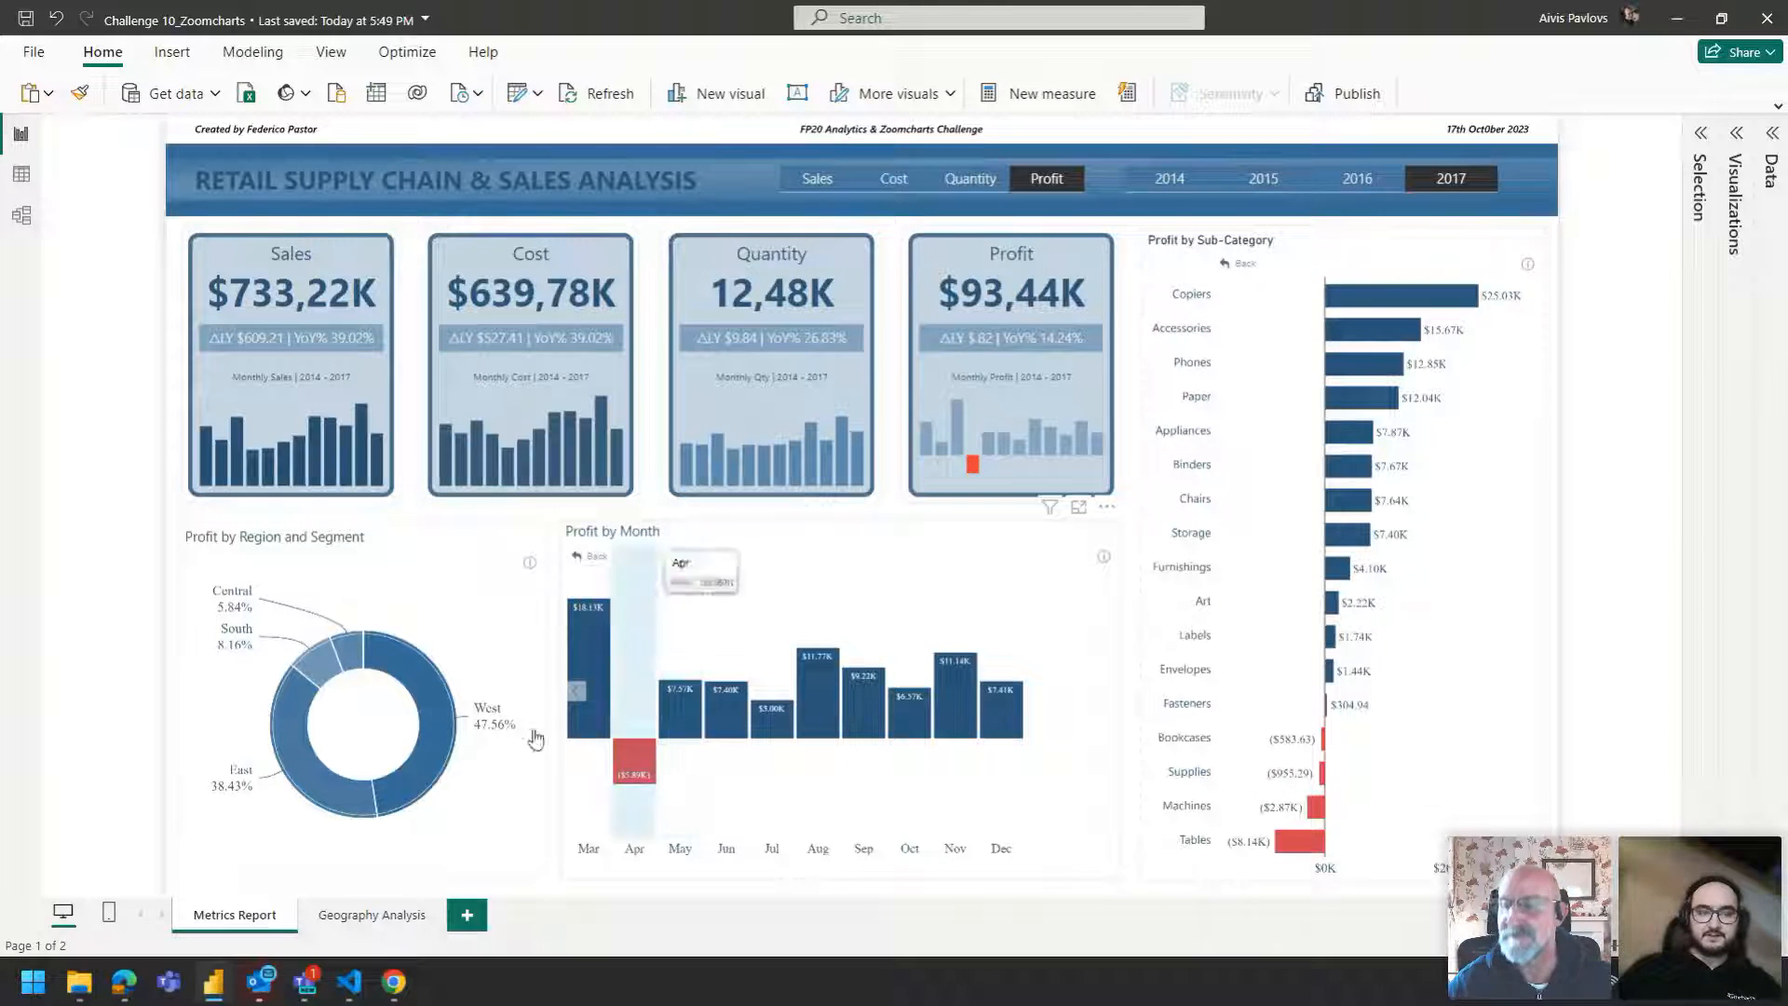
mouse_move(214, 982)
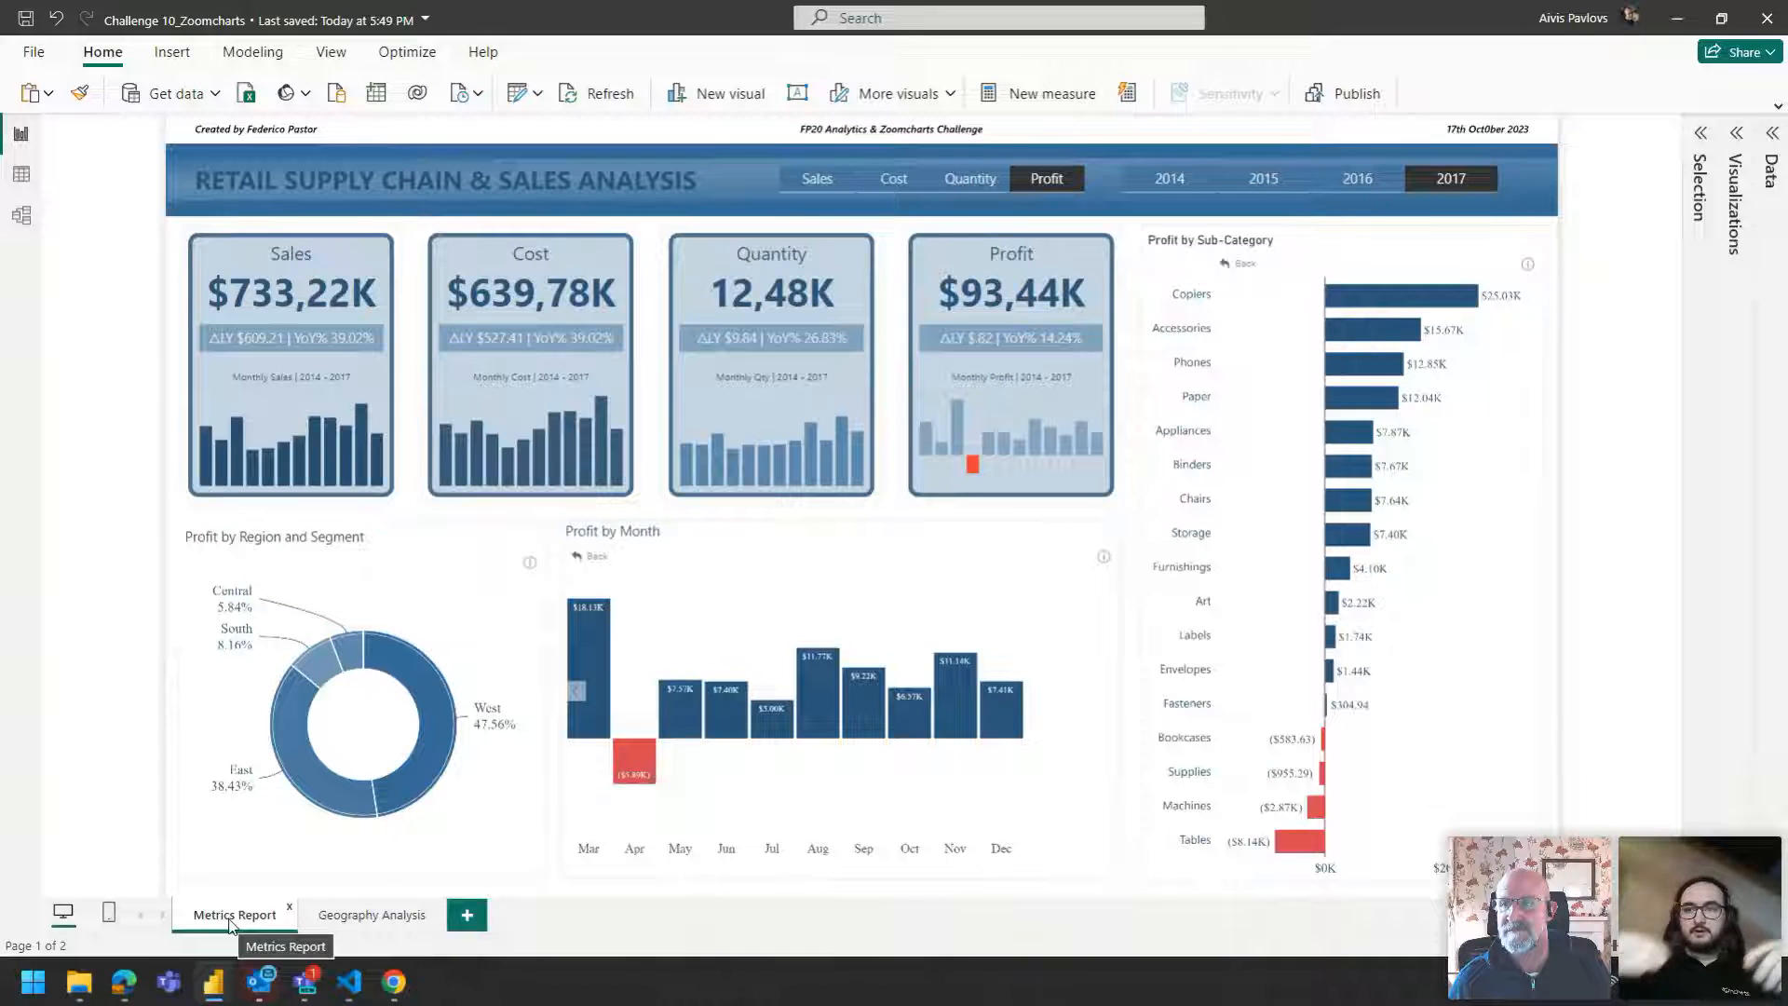
Reopen the Visualizations pane's page format settings and set the custom canvas height to 2000 px.
click(1738, 133)
click(1660, 188)
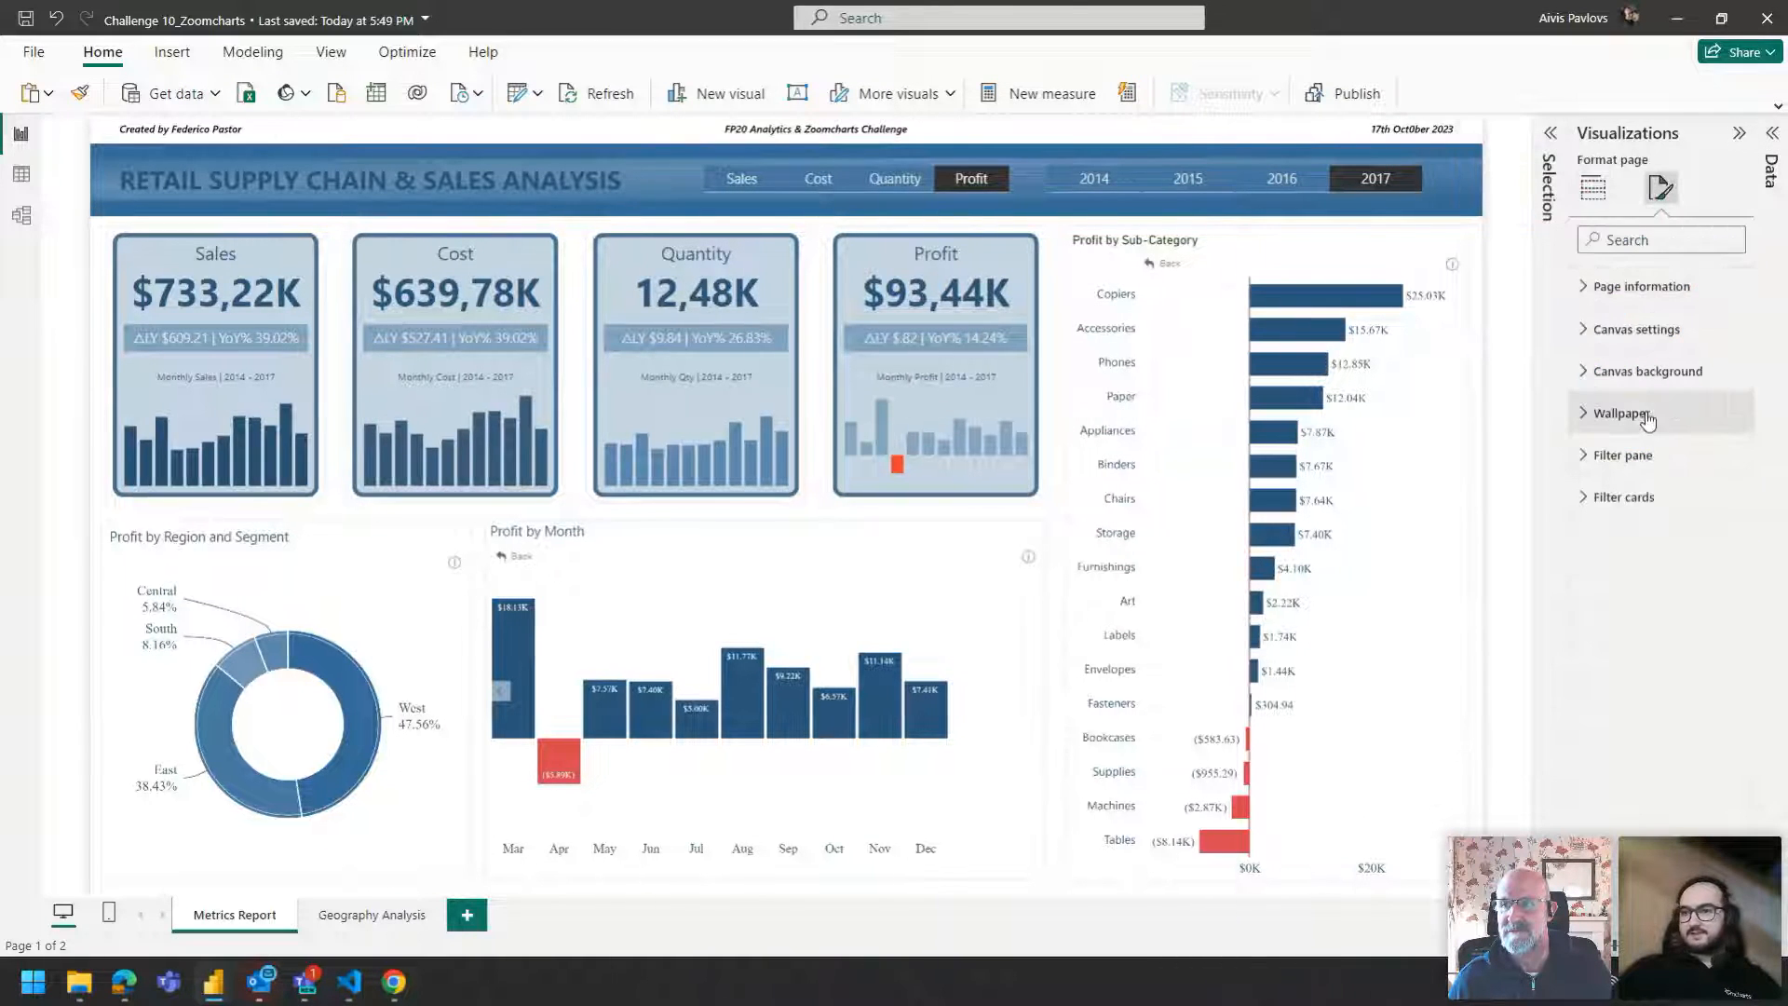
click(1658, 334)
double_click(1618, 450)
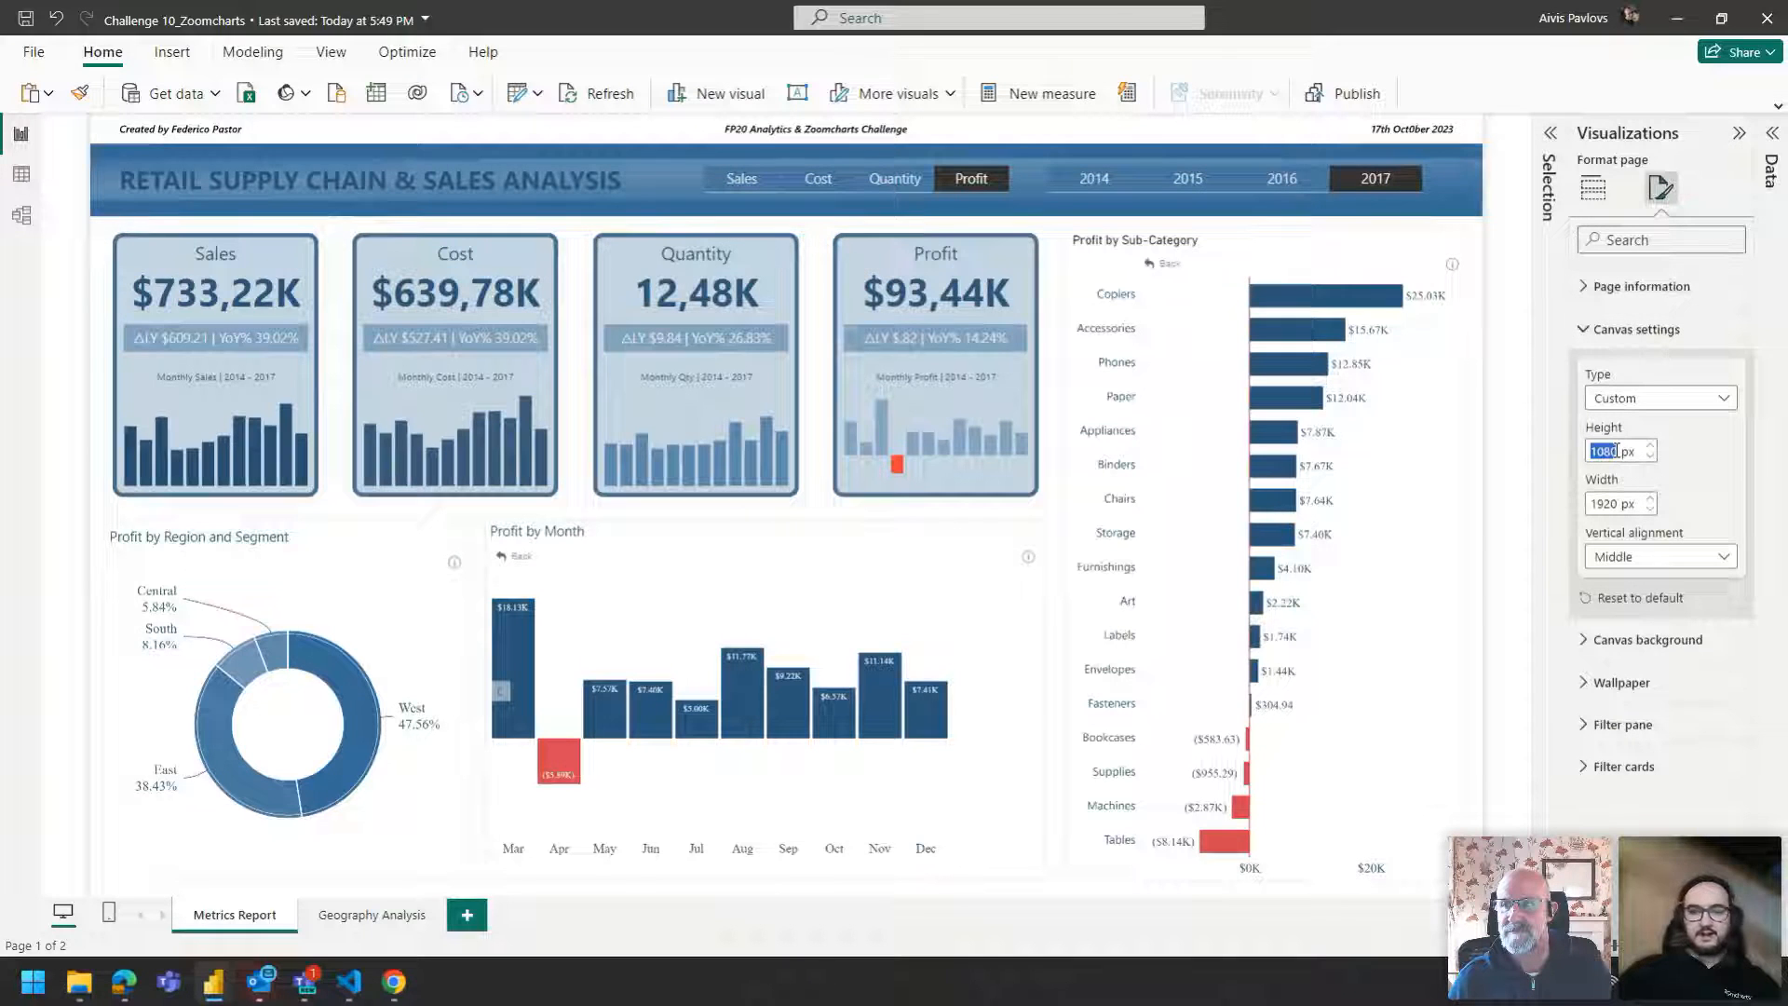
text(2000)
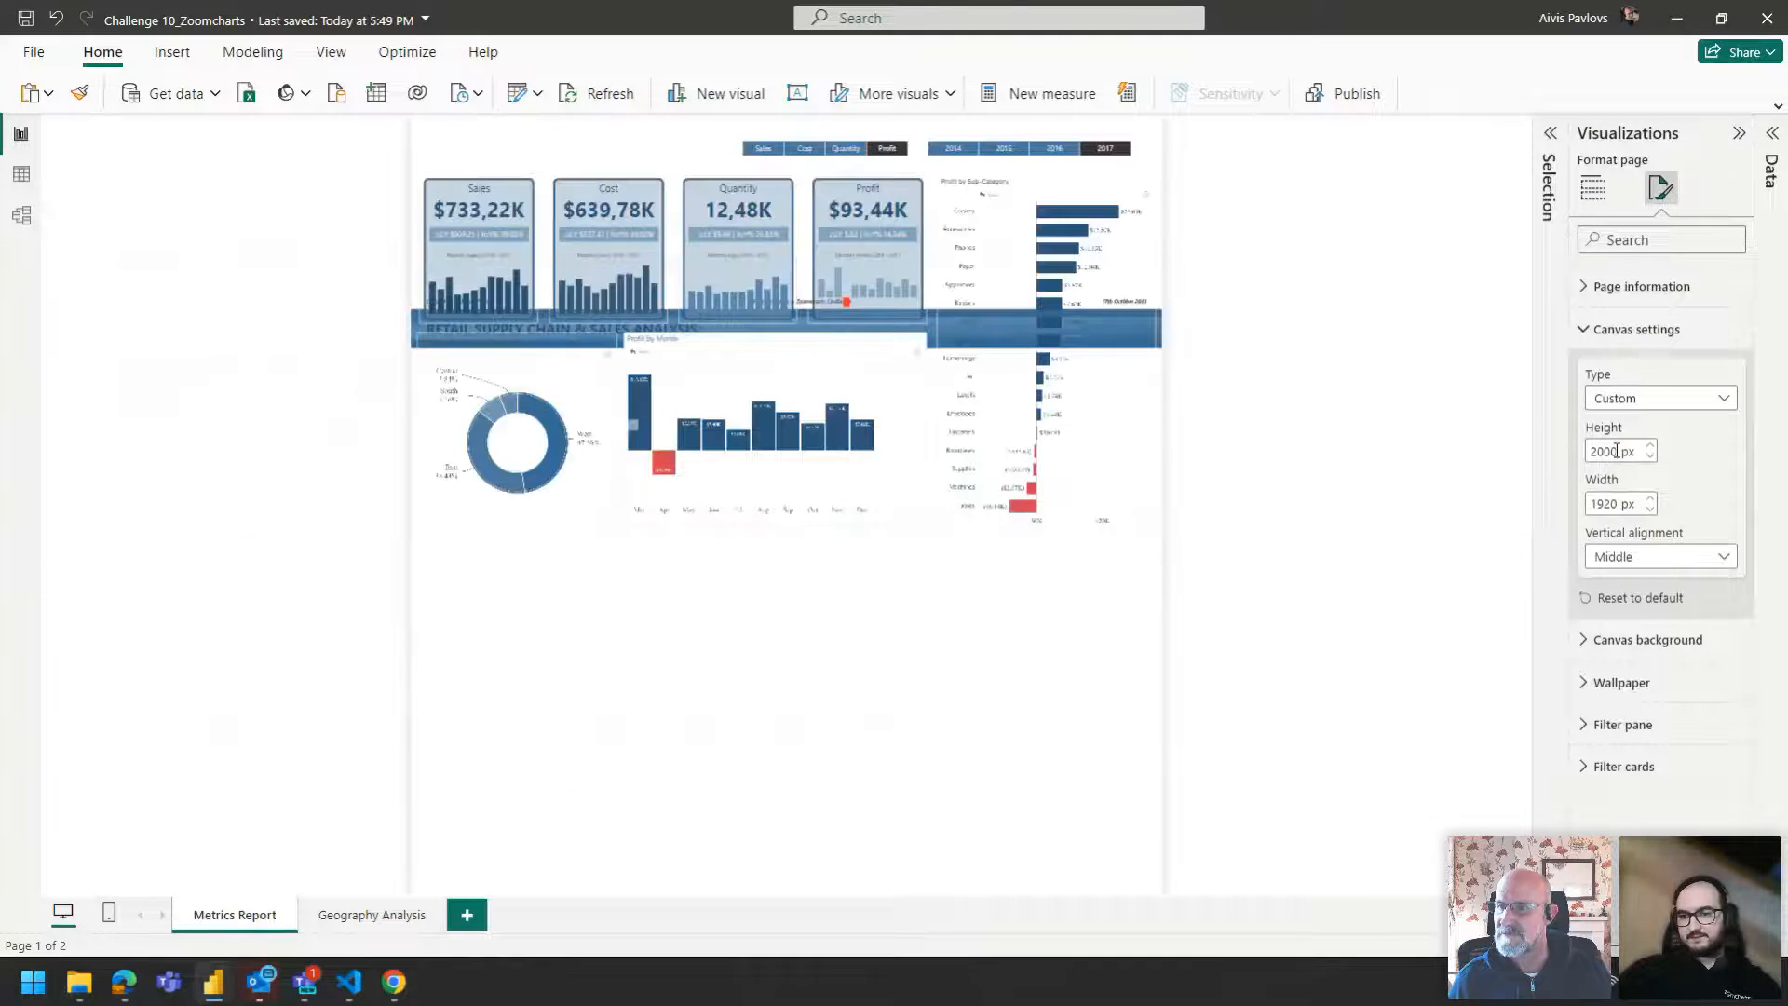
Set the page view to Fit to width and scroll through the enlarged canvas.
click(333, 51)
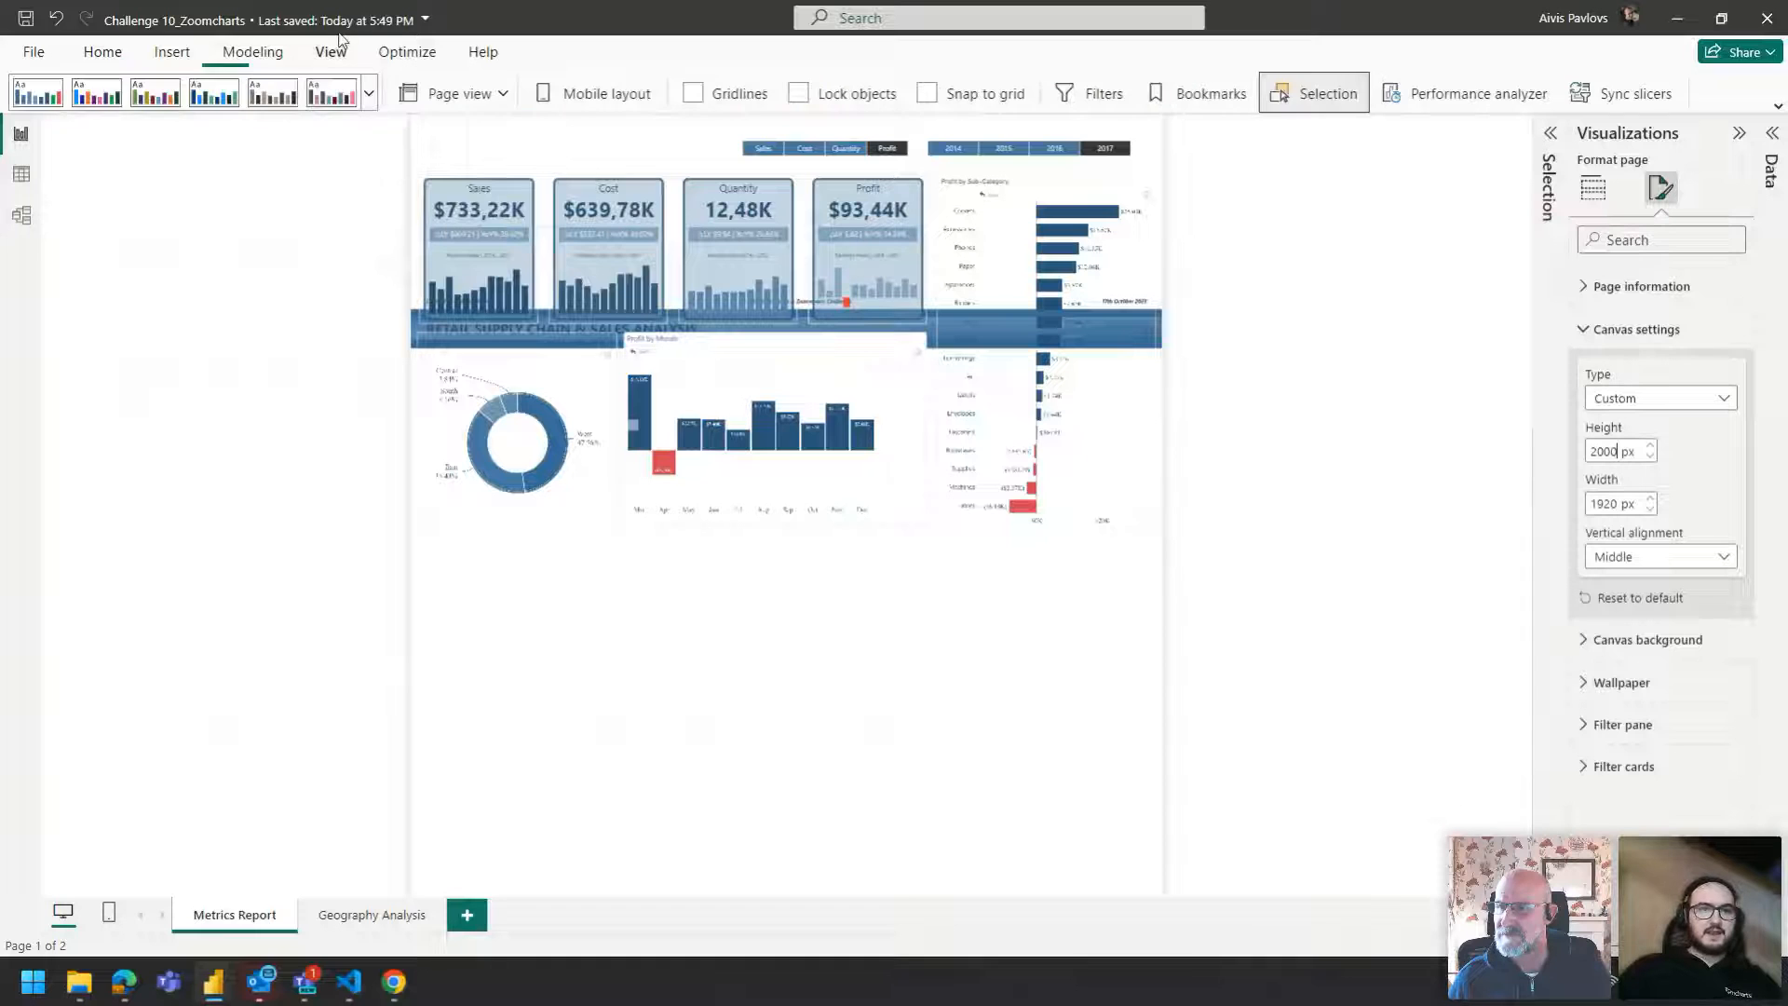
click(489, 96)
click(464, 201)
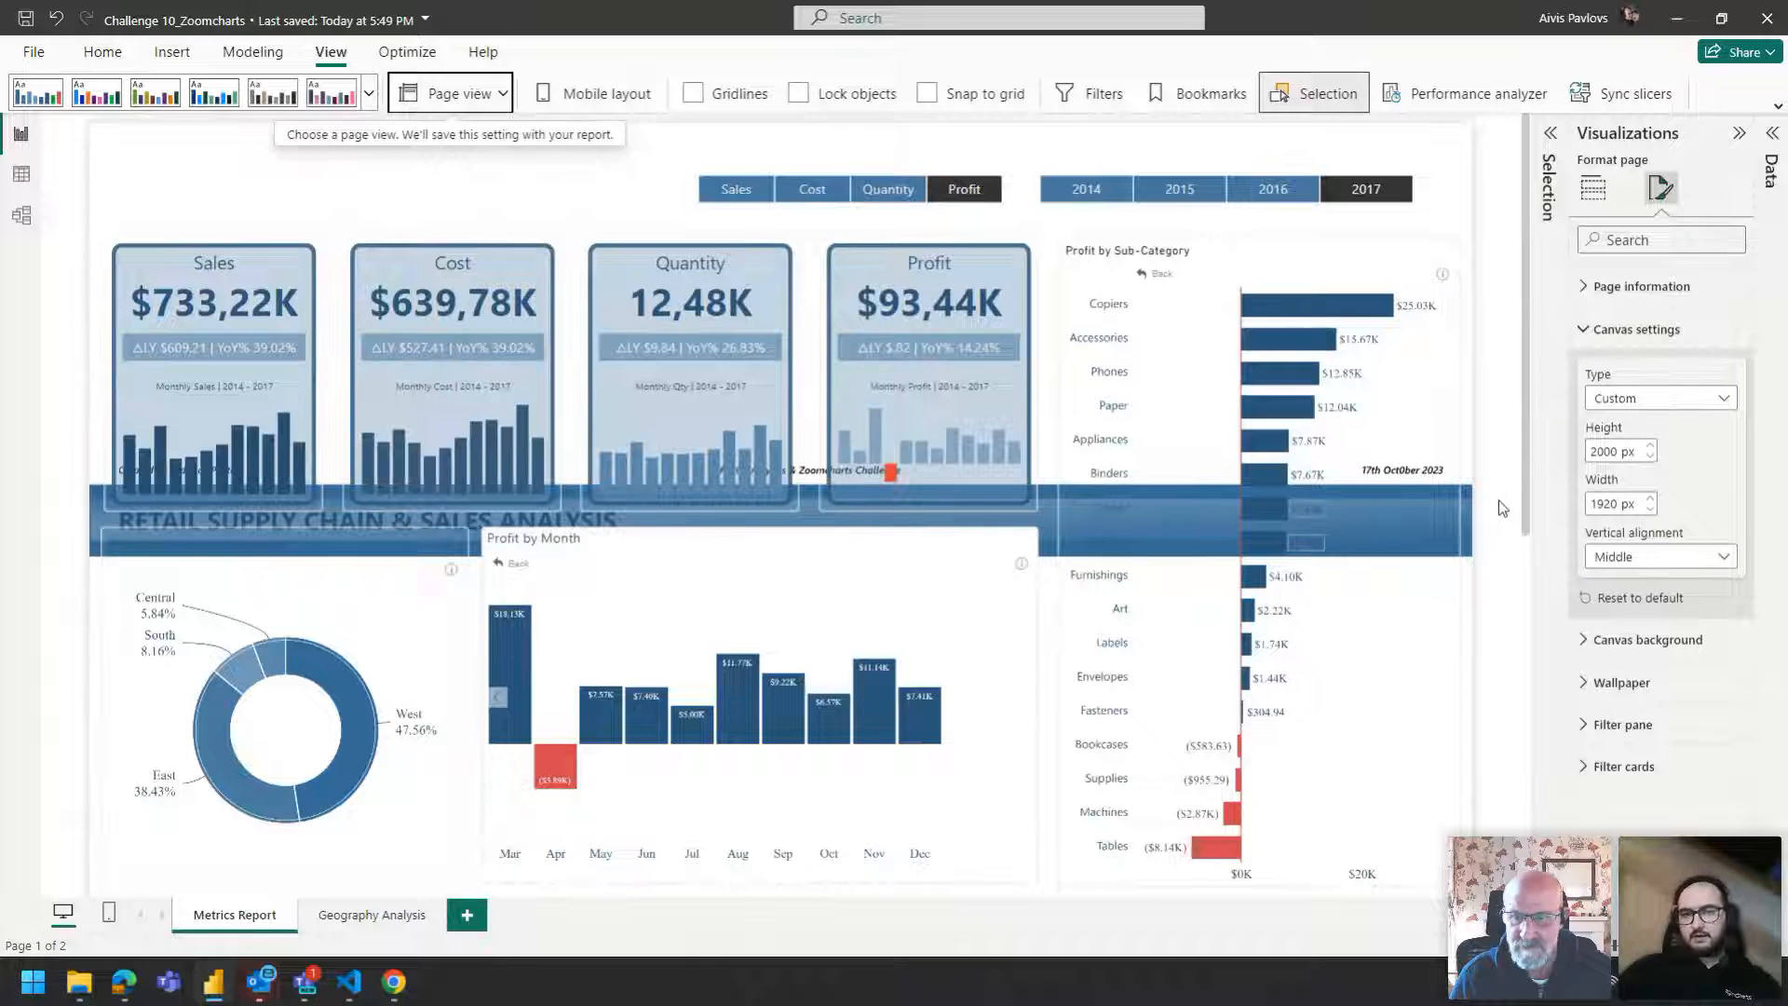
scroll(1053, 298, down, 7)
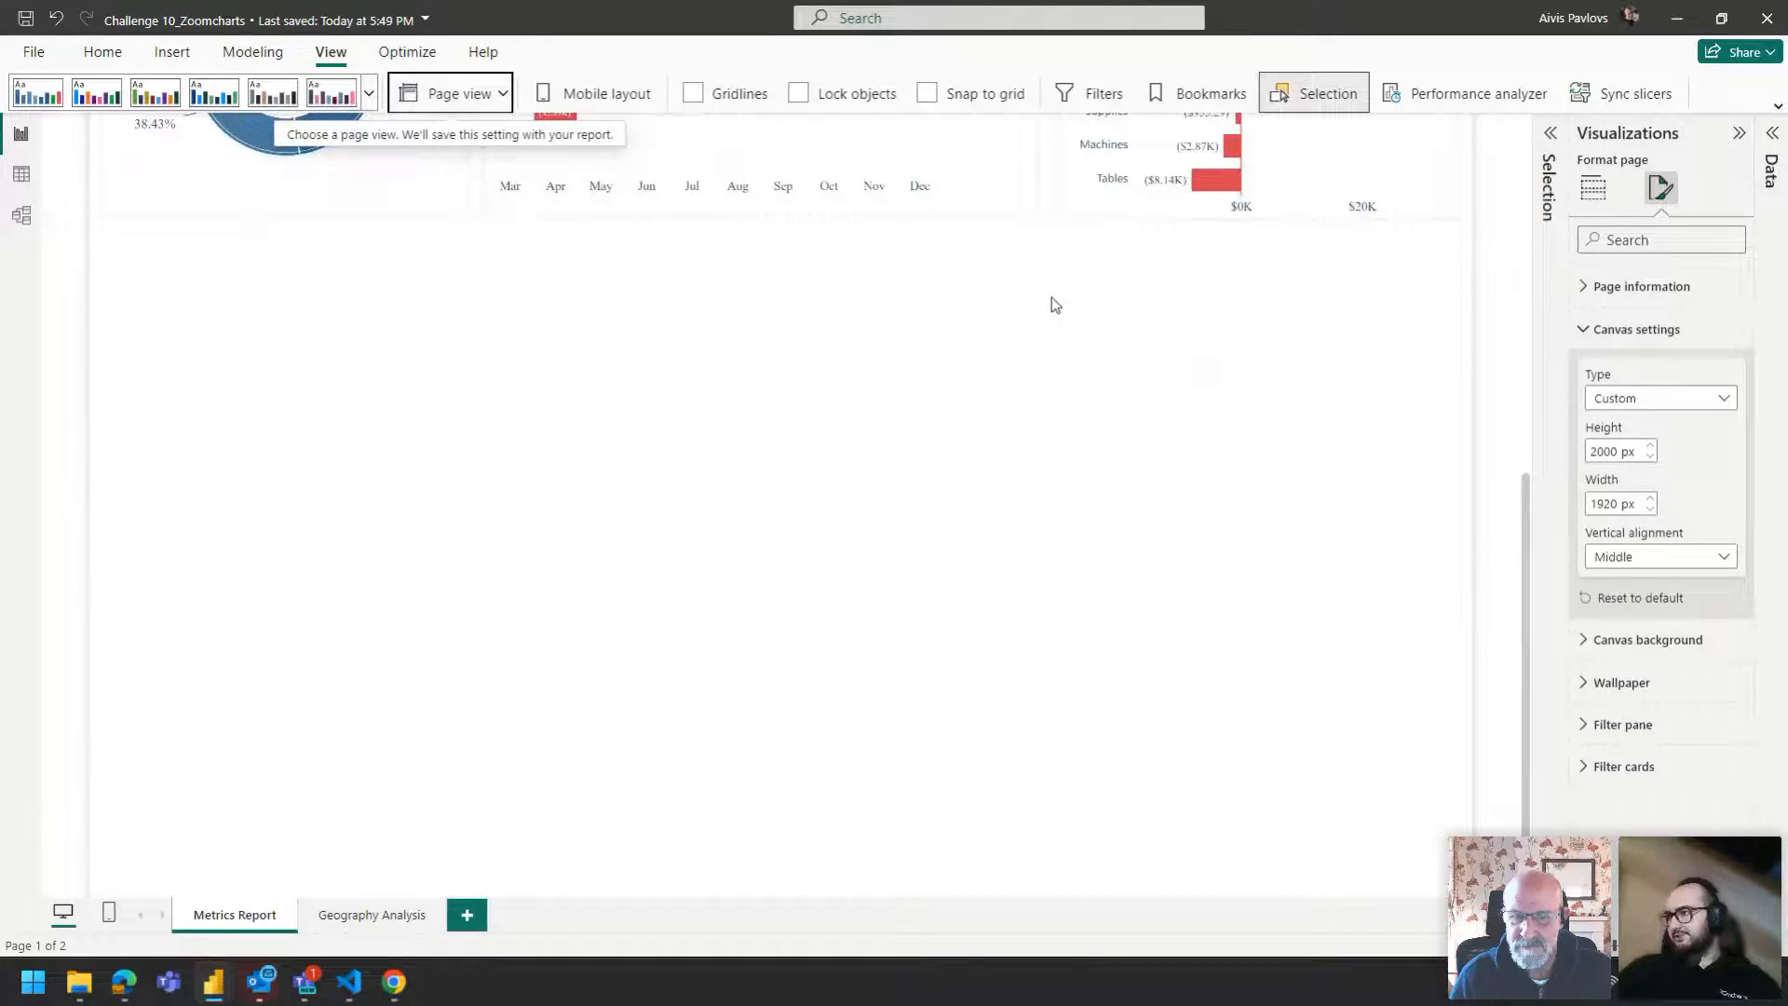
scroll(1052, 298, up, 7)
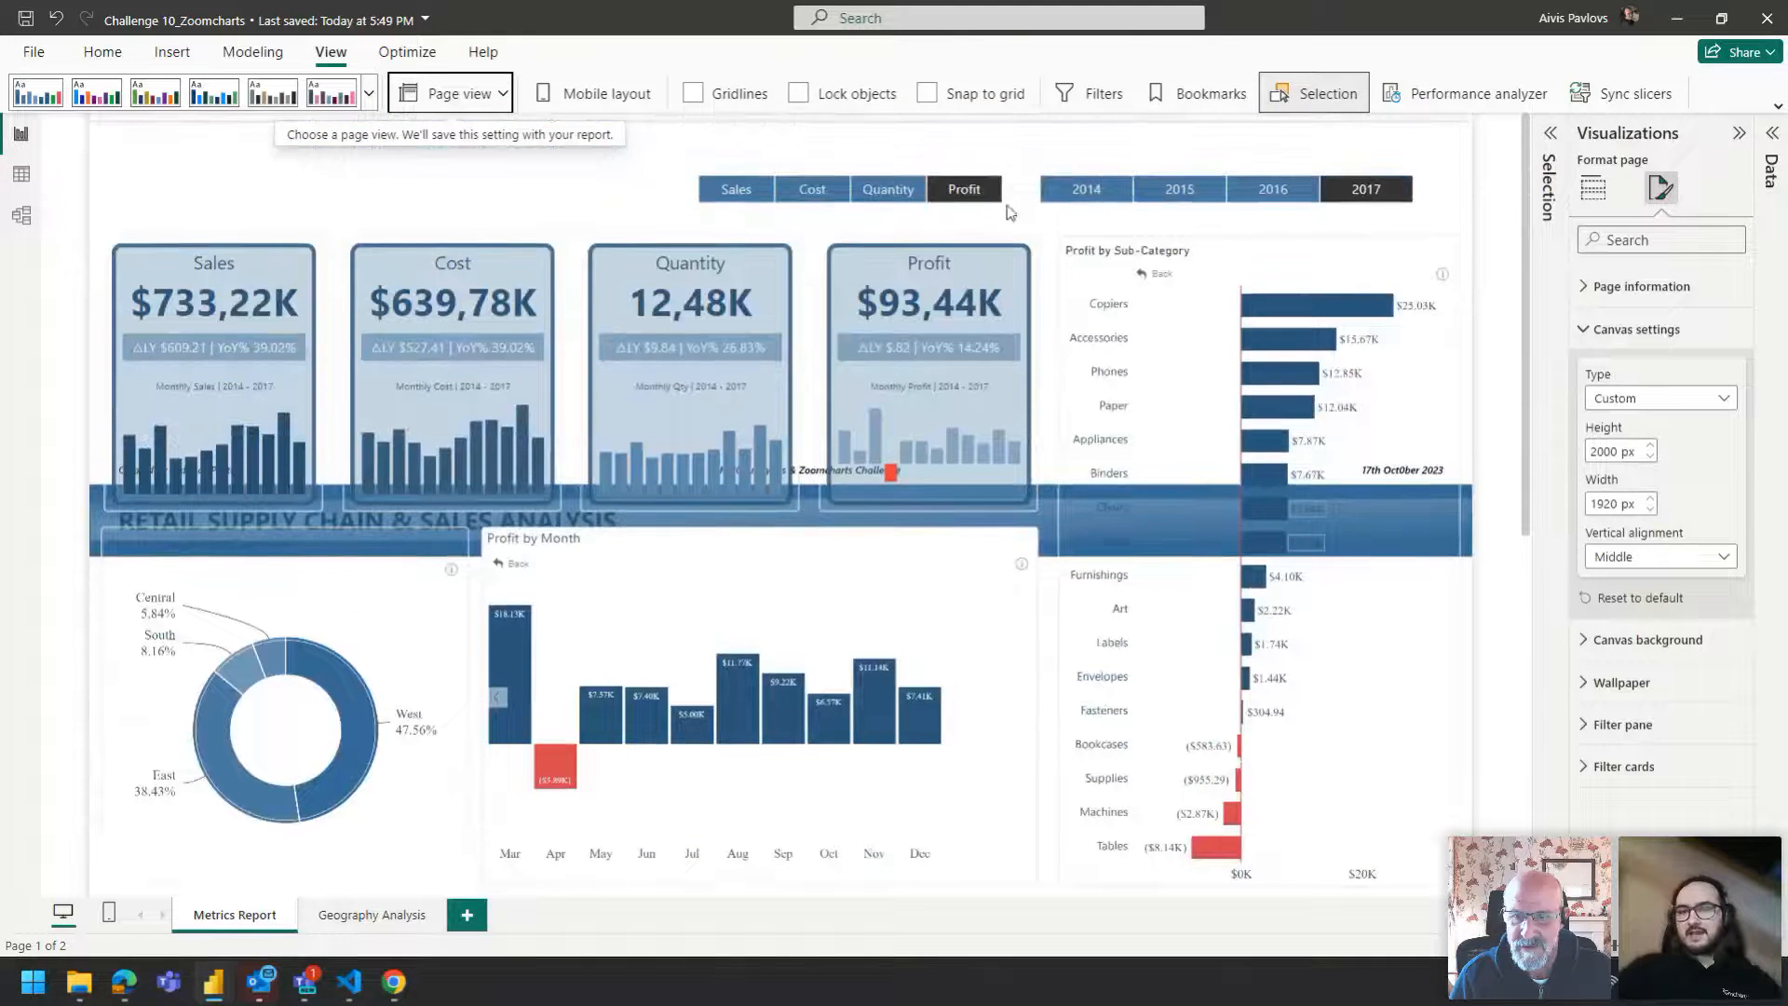
Reset the canvas settings to default, switch the type to Custom and set height 1080 px and width 1920 px.
click(1635, 599)
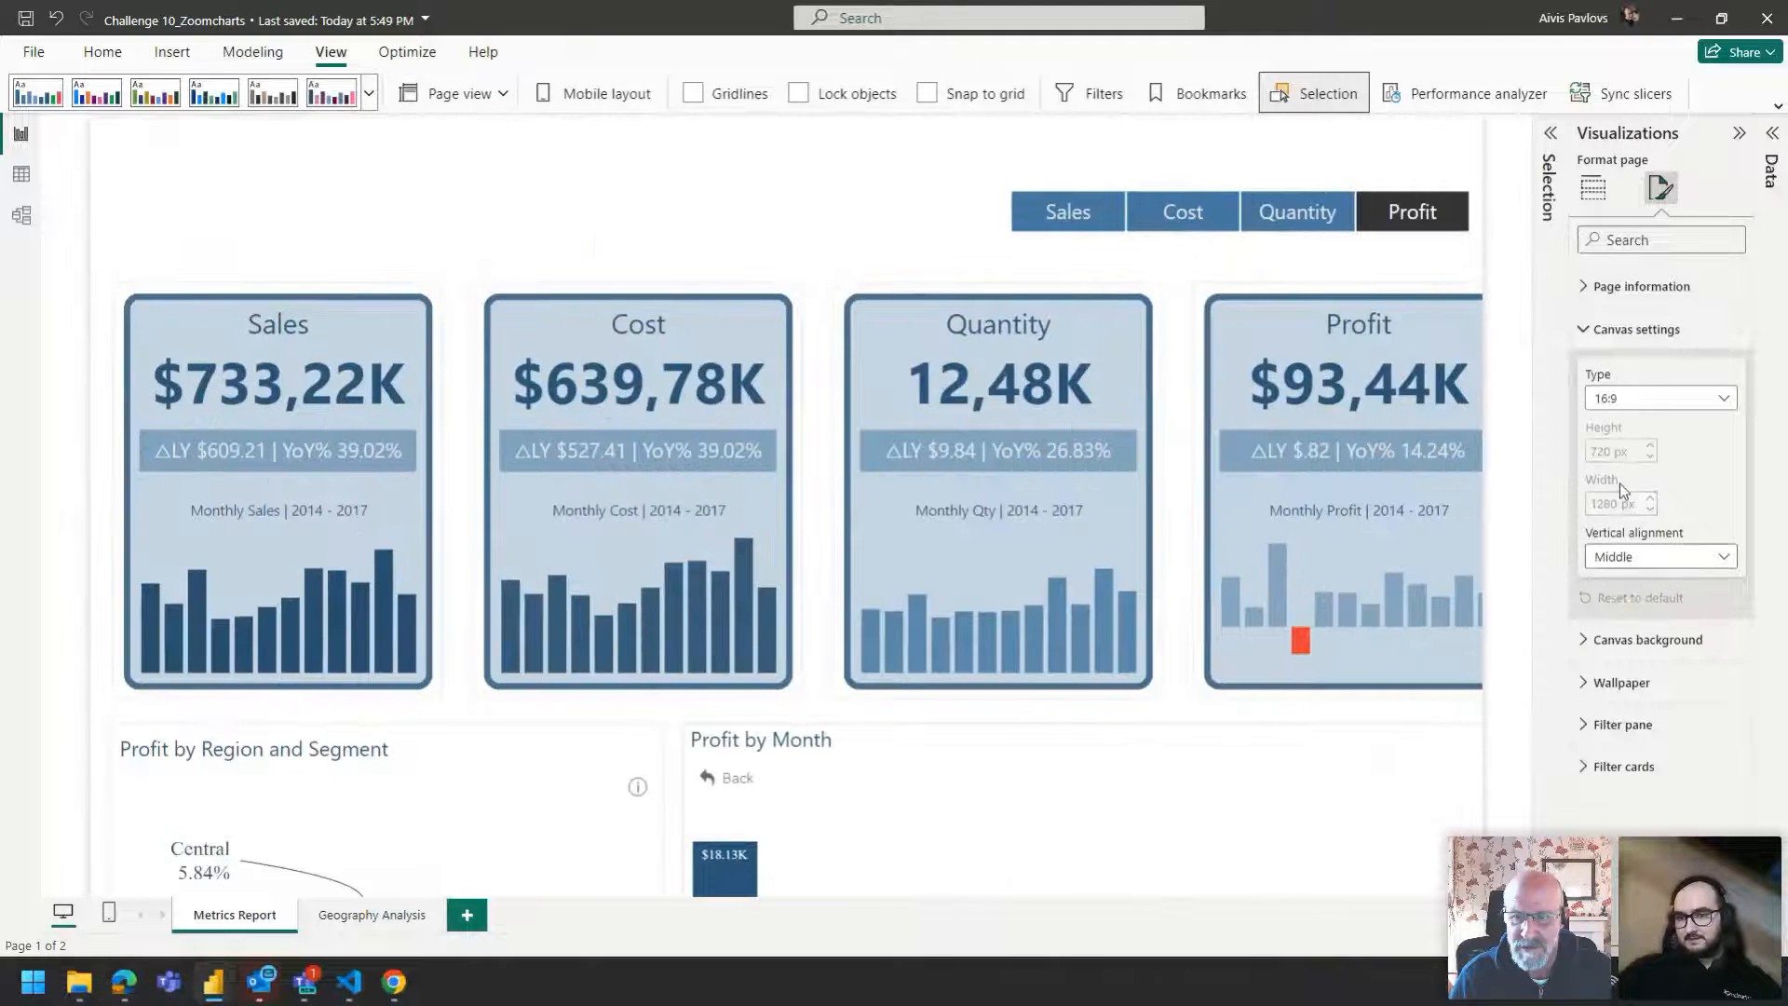
click(1640, 399)
click(1621, 526)
double_click(1610, 450)
text(1080)
key(Return)
double_click(1615, 503)
text(1920)
key(Return)
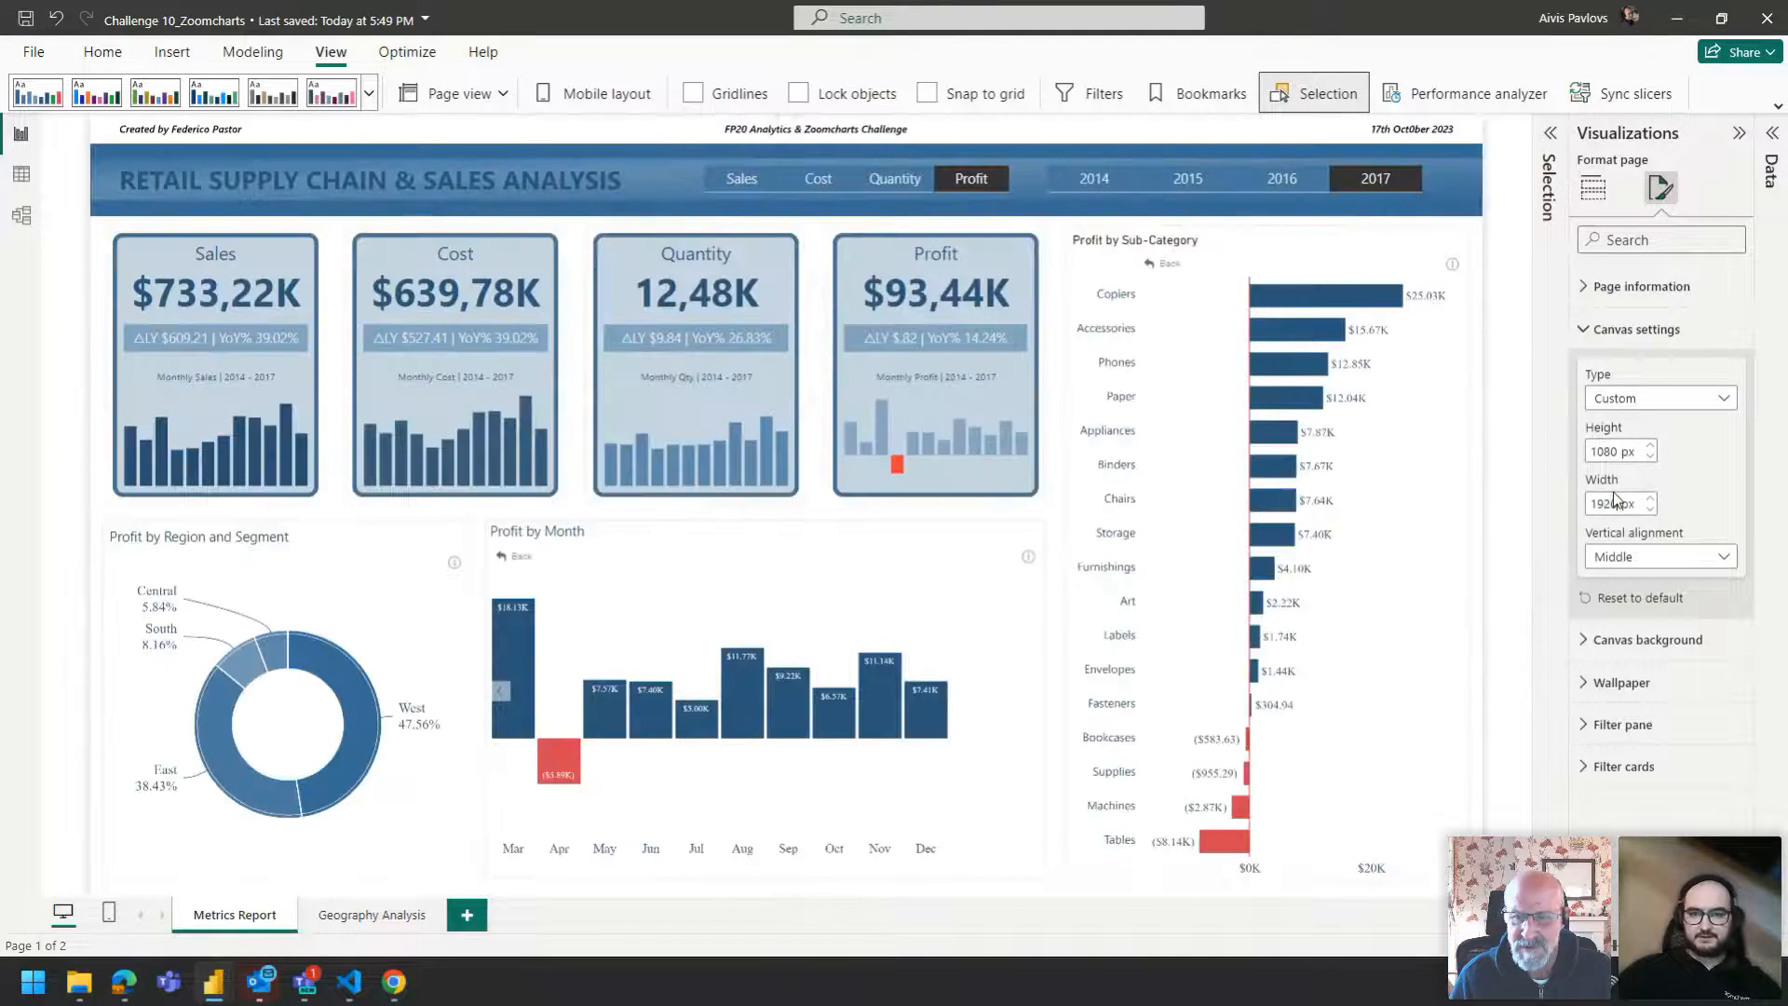
Deselect the visuals and switch to the other open Zoomcharts sales report file.
click(1050, 246)
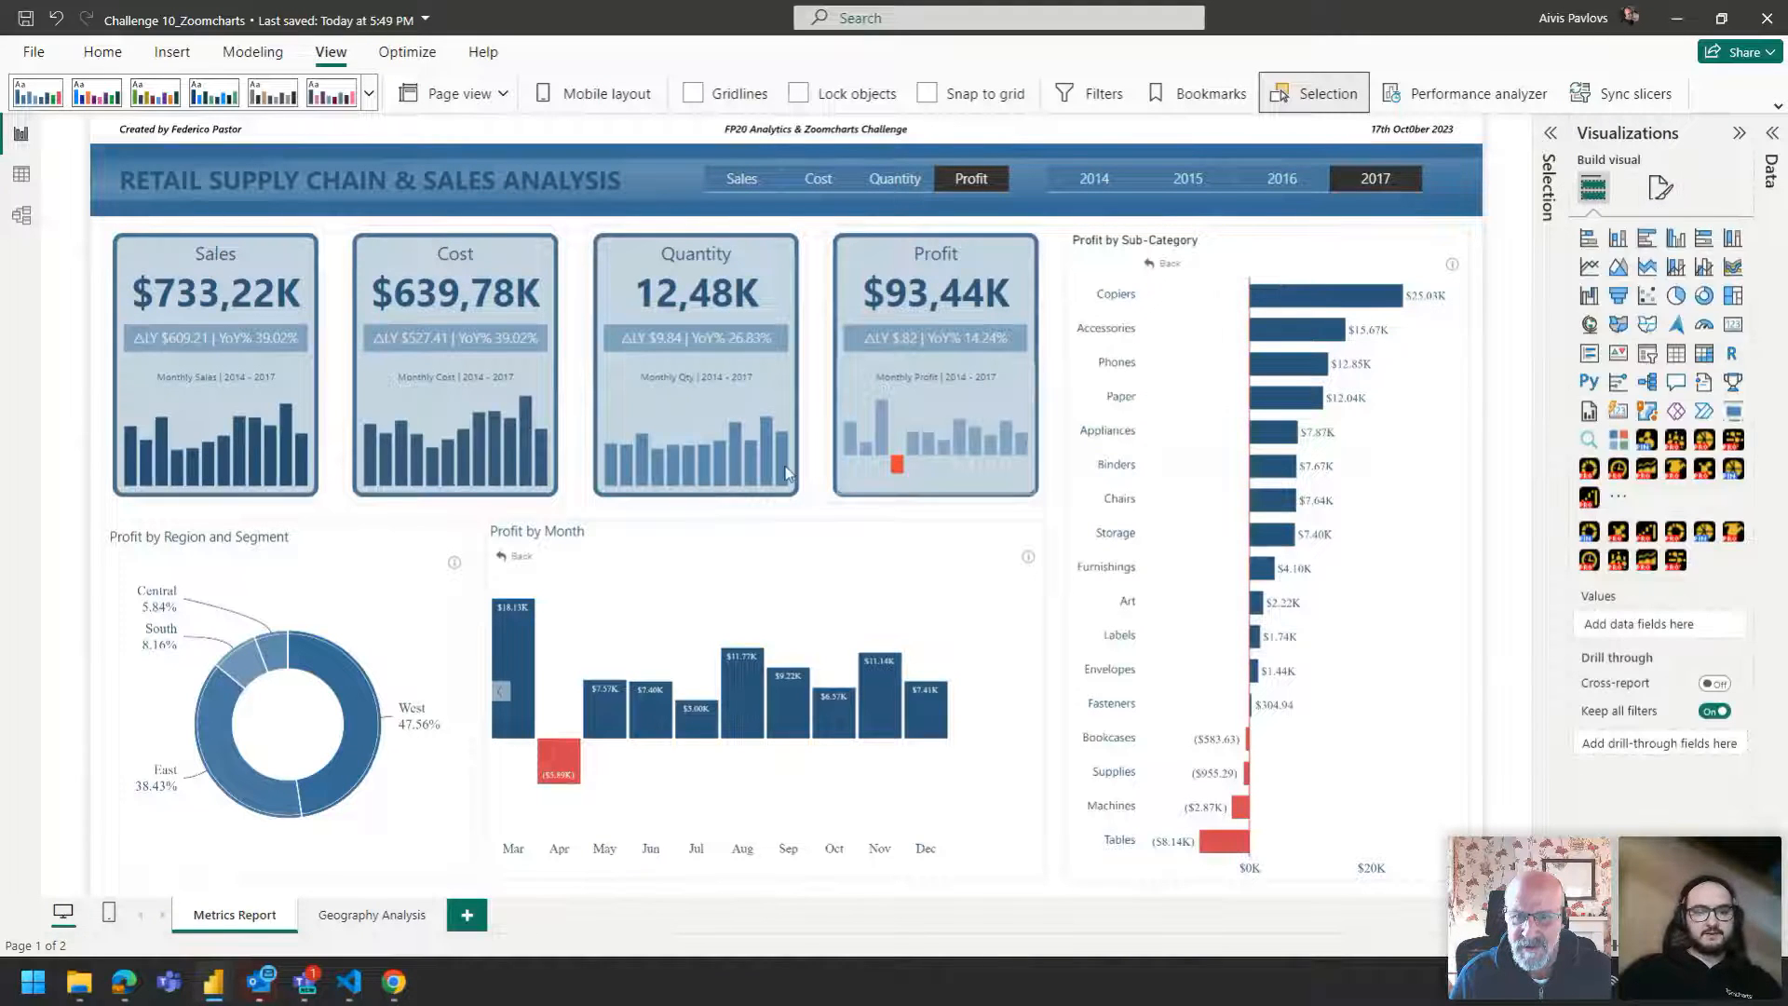
mouse_move(206, 980)
click(121, 853)
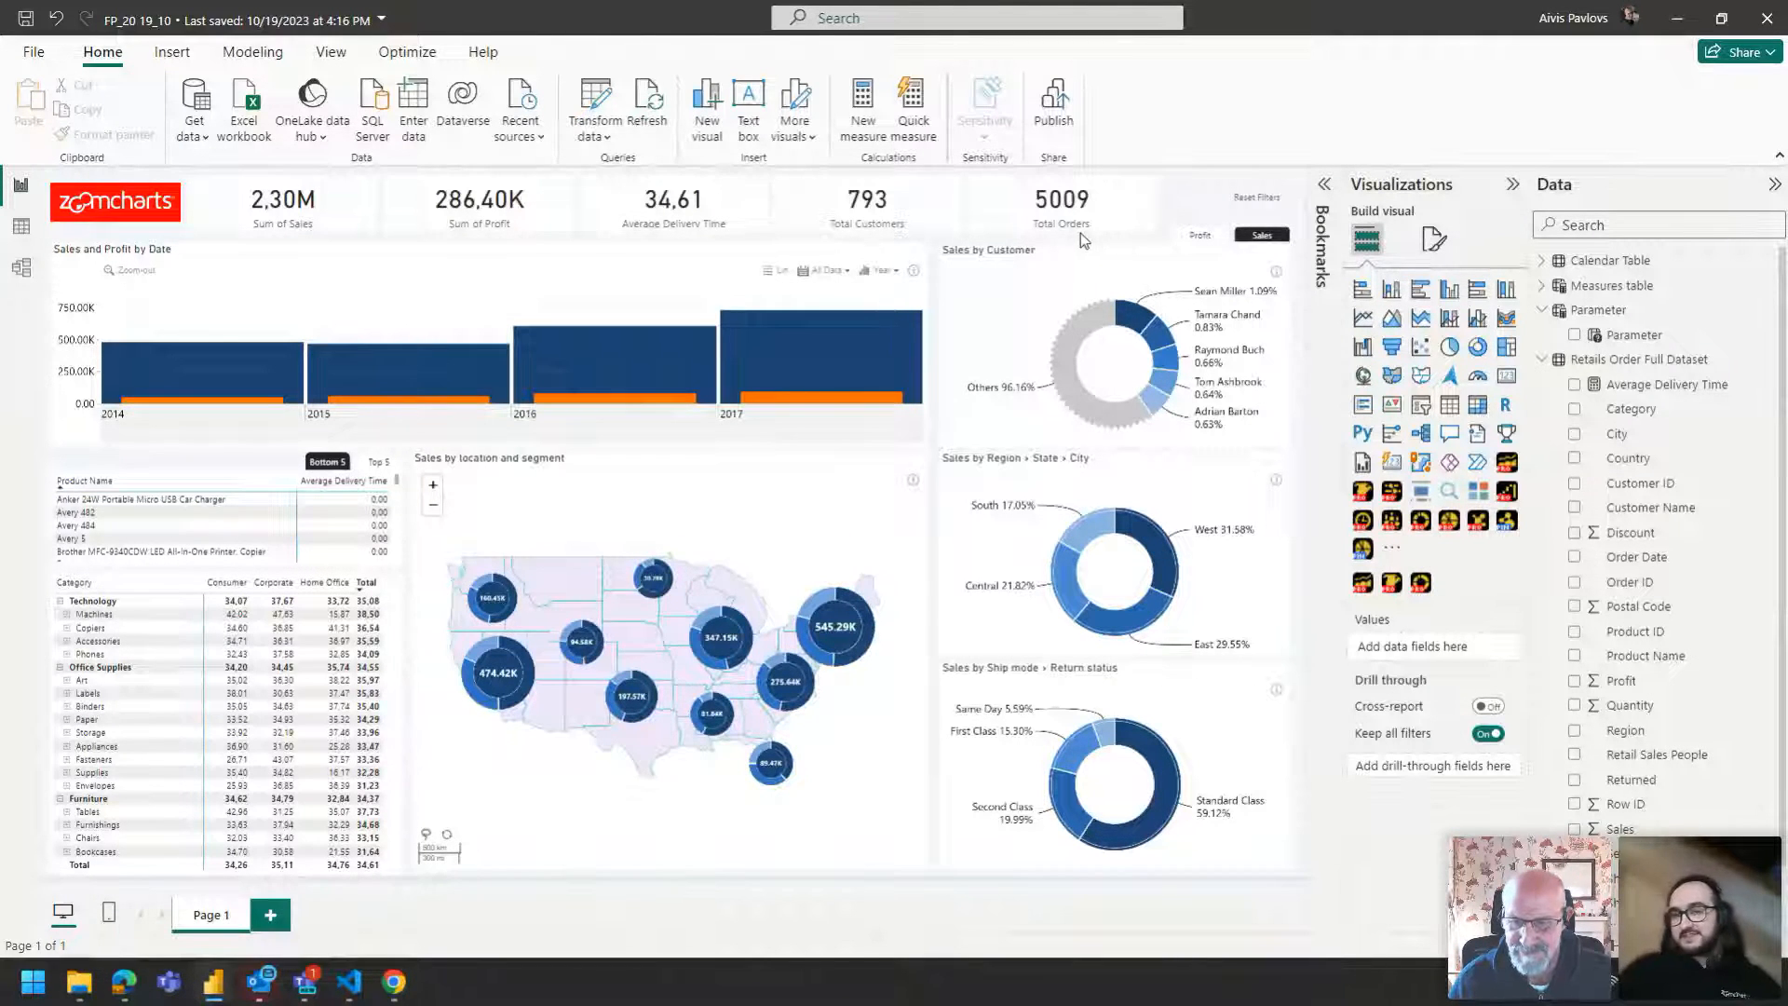
Test the Profit/Sales metric buttons and the Top 5/Bottom 5 buttons above the product table.
click(1202, 241)
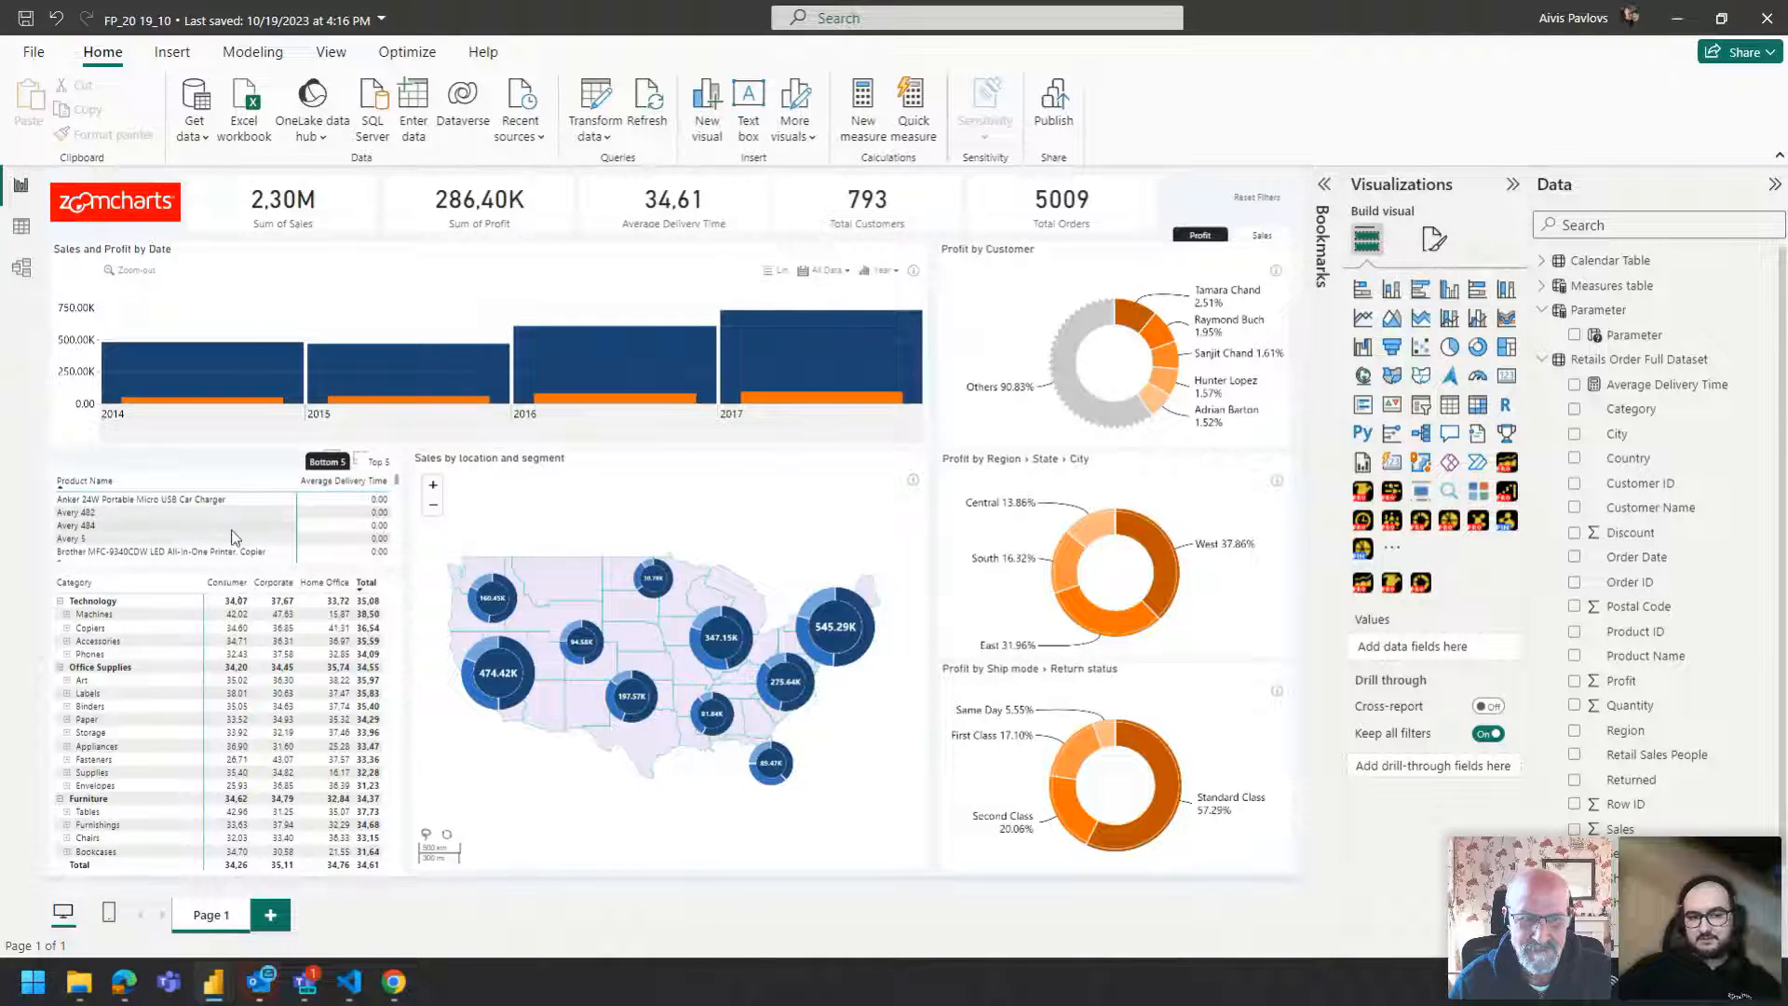
click(374, 463)
click(316, 463)
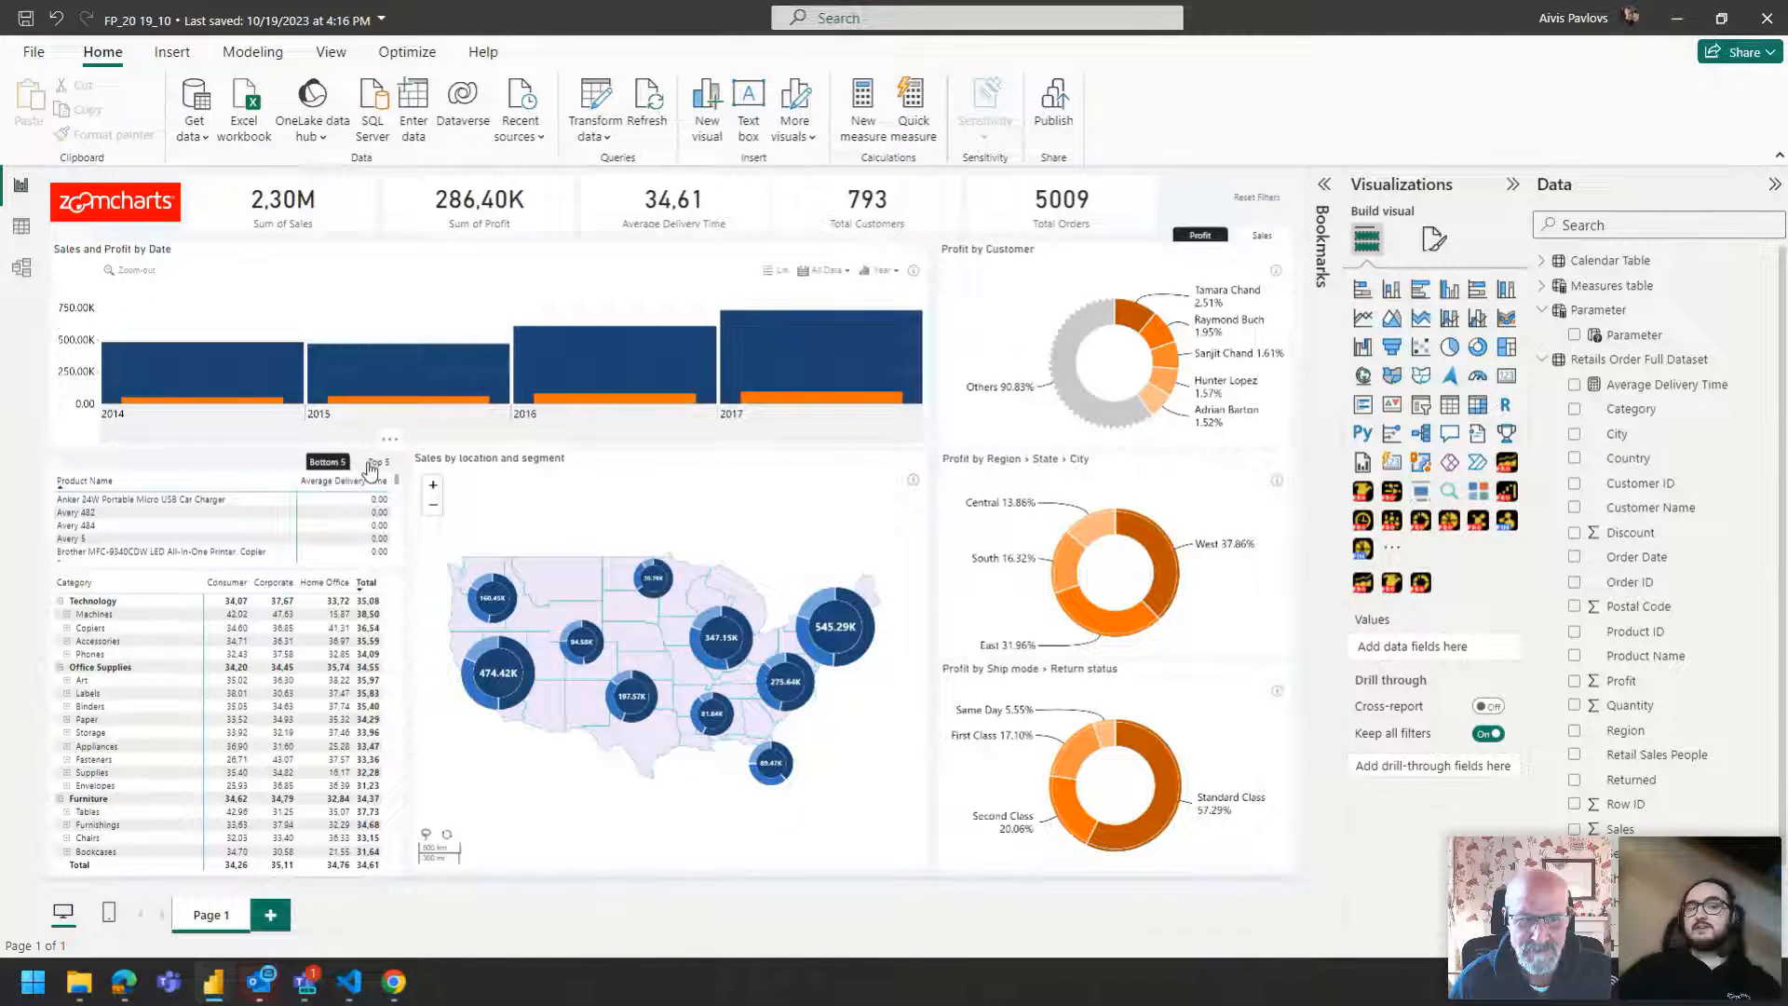
click(373, 463)
click(321, 463)
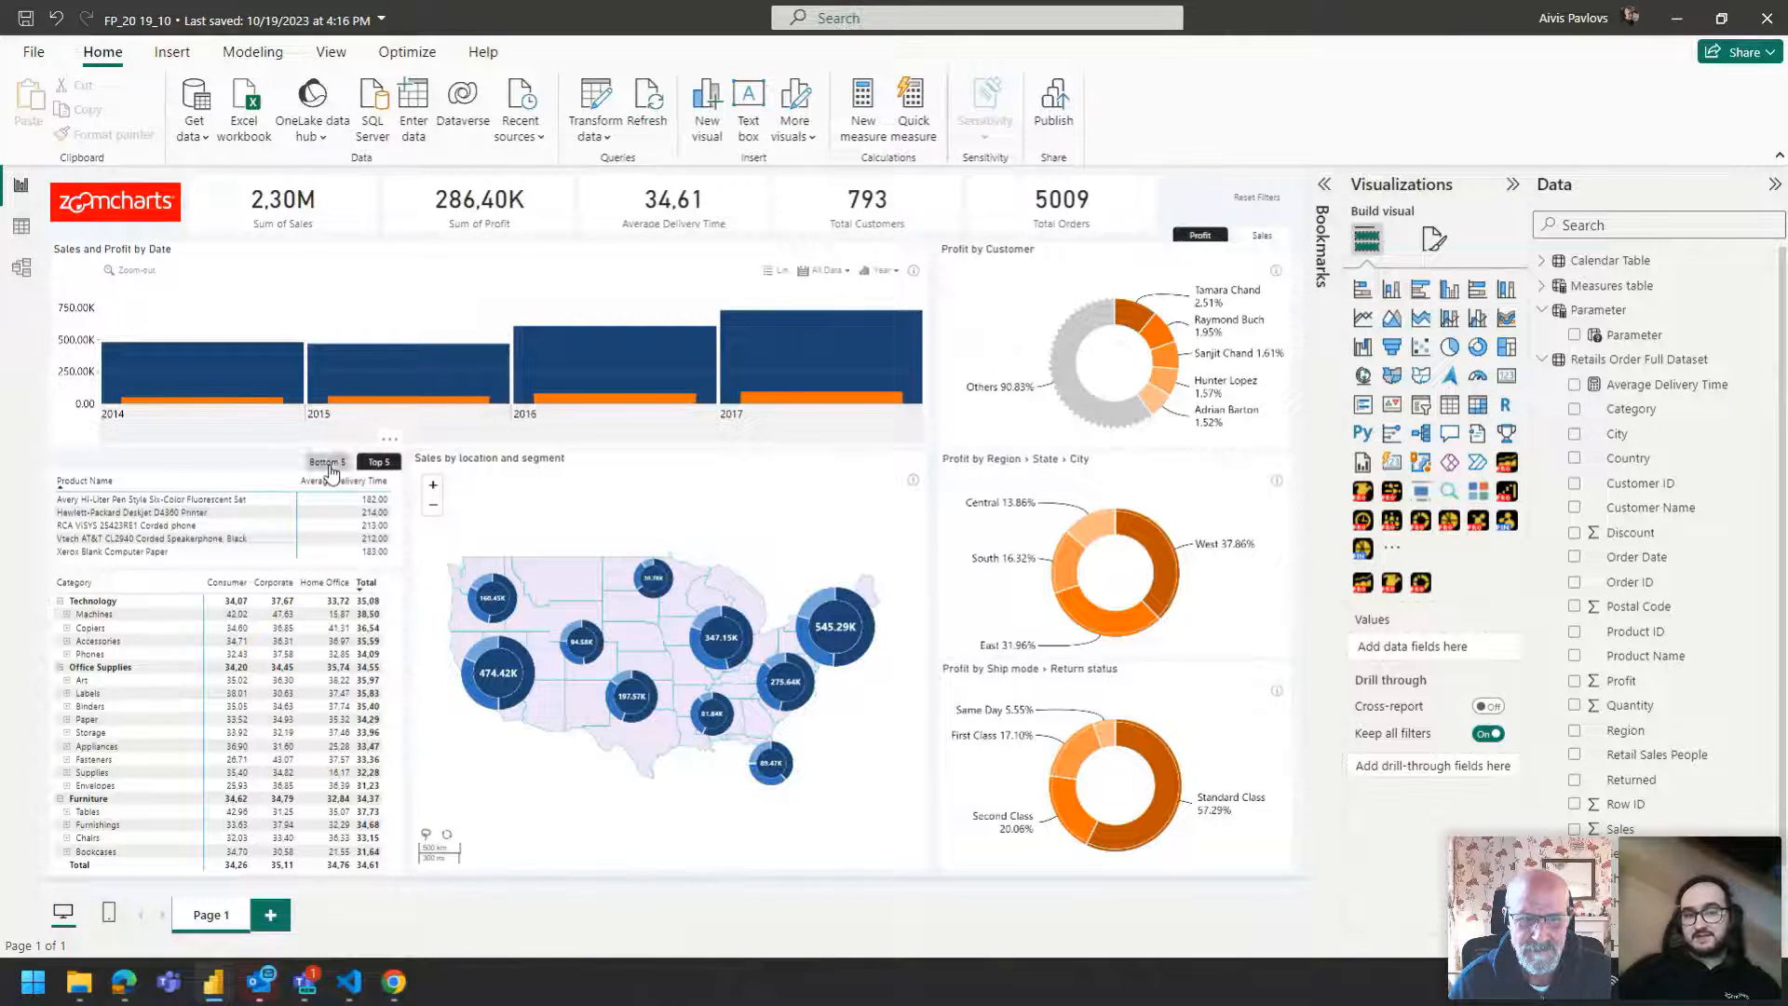
click(379, 463)
click(326, 463)
click(374, 464)
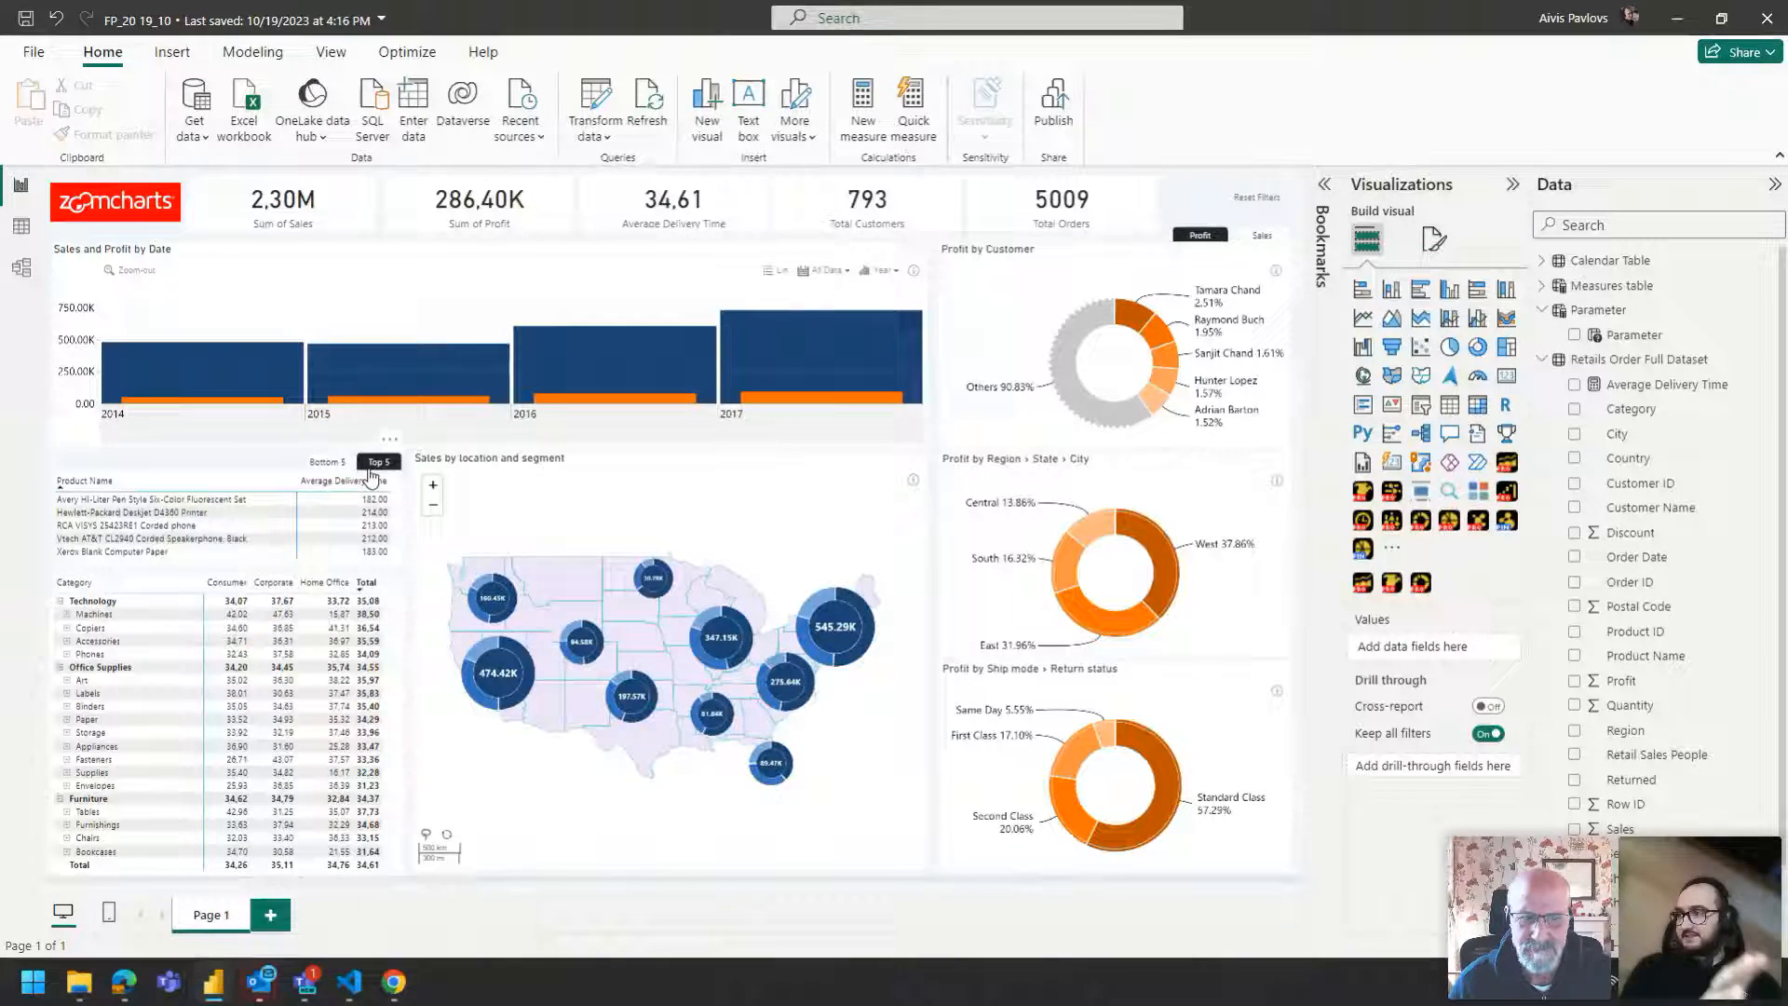
click(1261, 237)
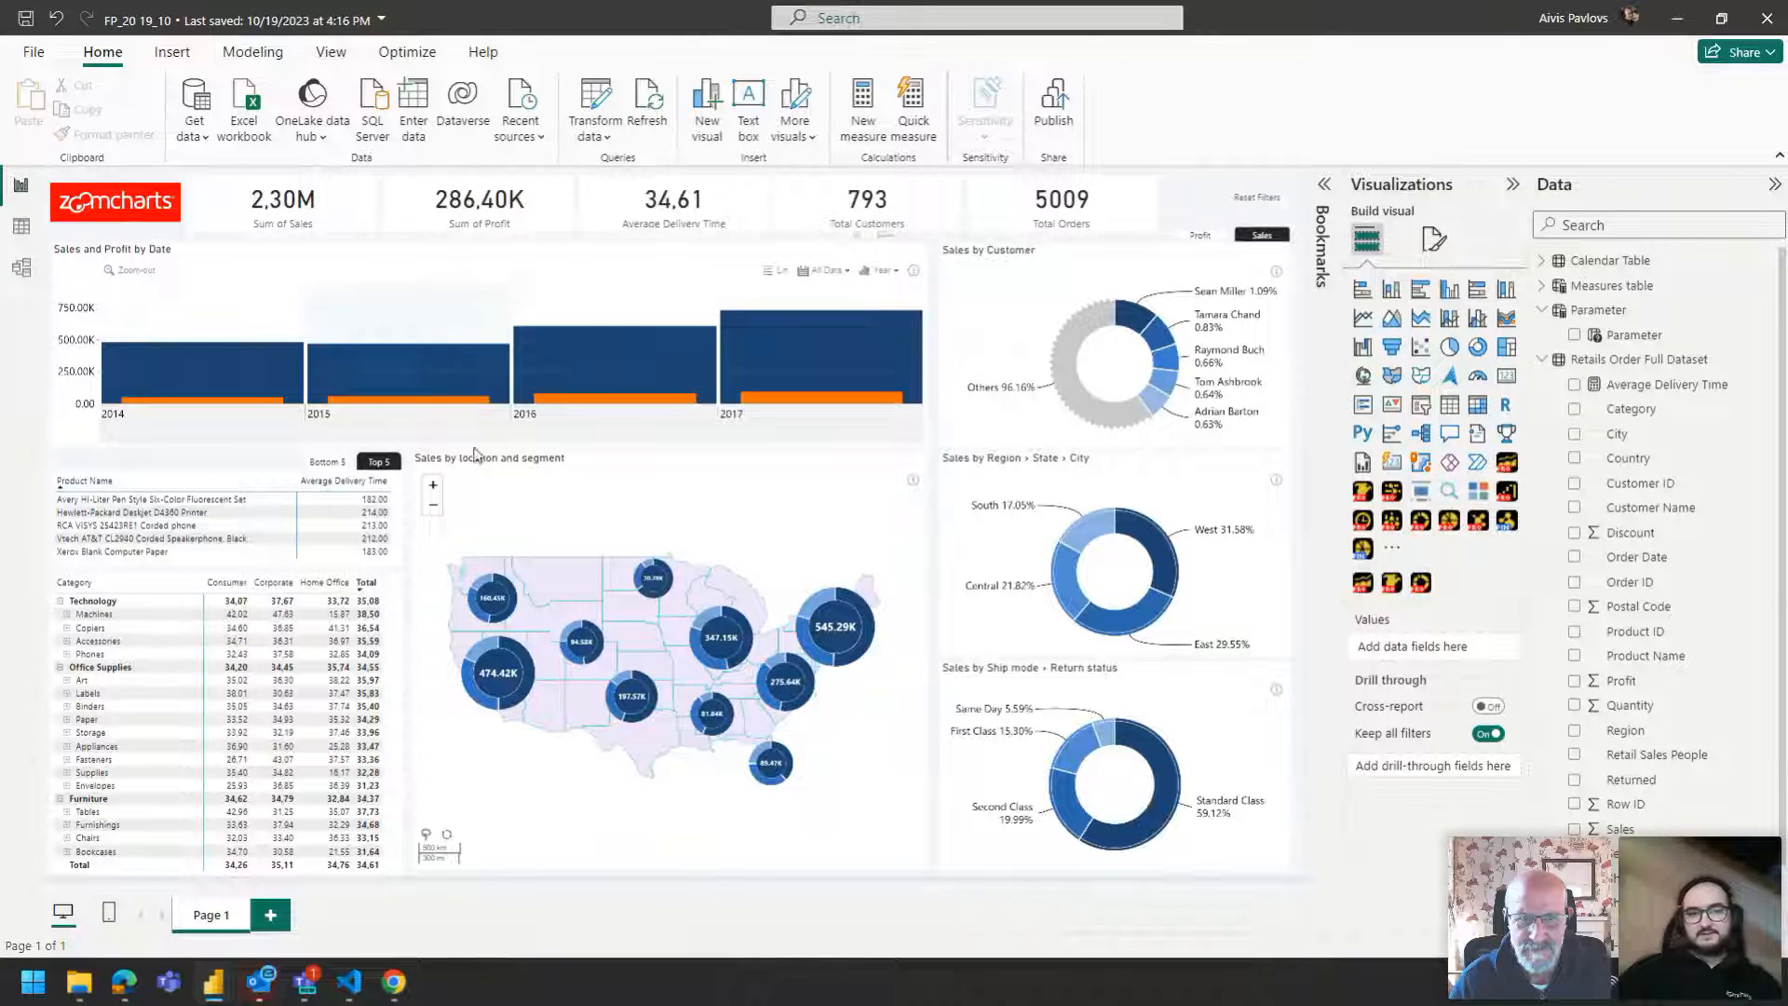
click(328, 463)
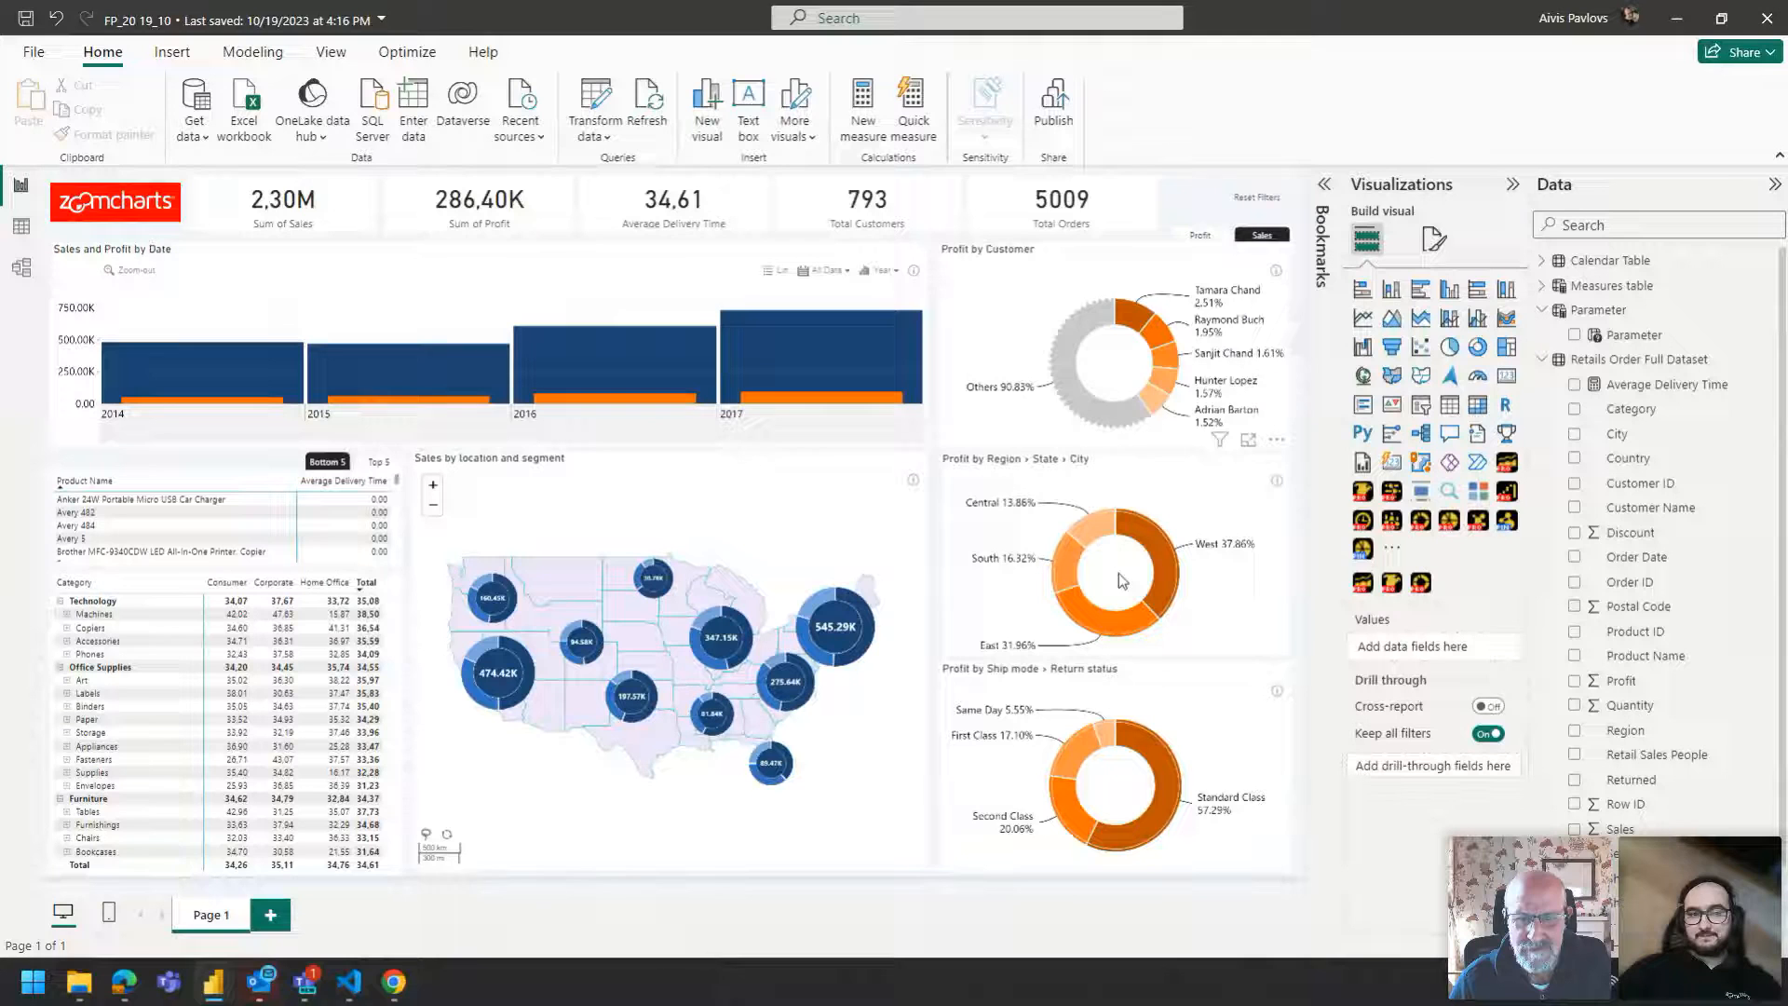
Open the Bookmarks pane, review the Bottom 5 and Top 5 bookmark options, and set Top 5 to Selected visuals.
click(1323, 244)
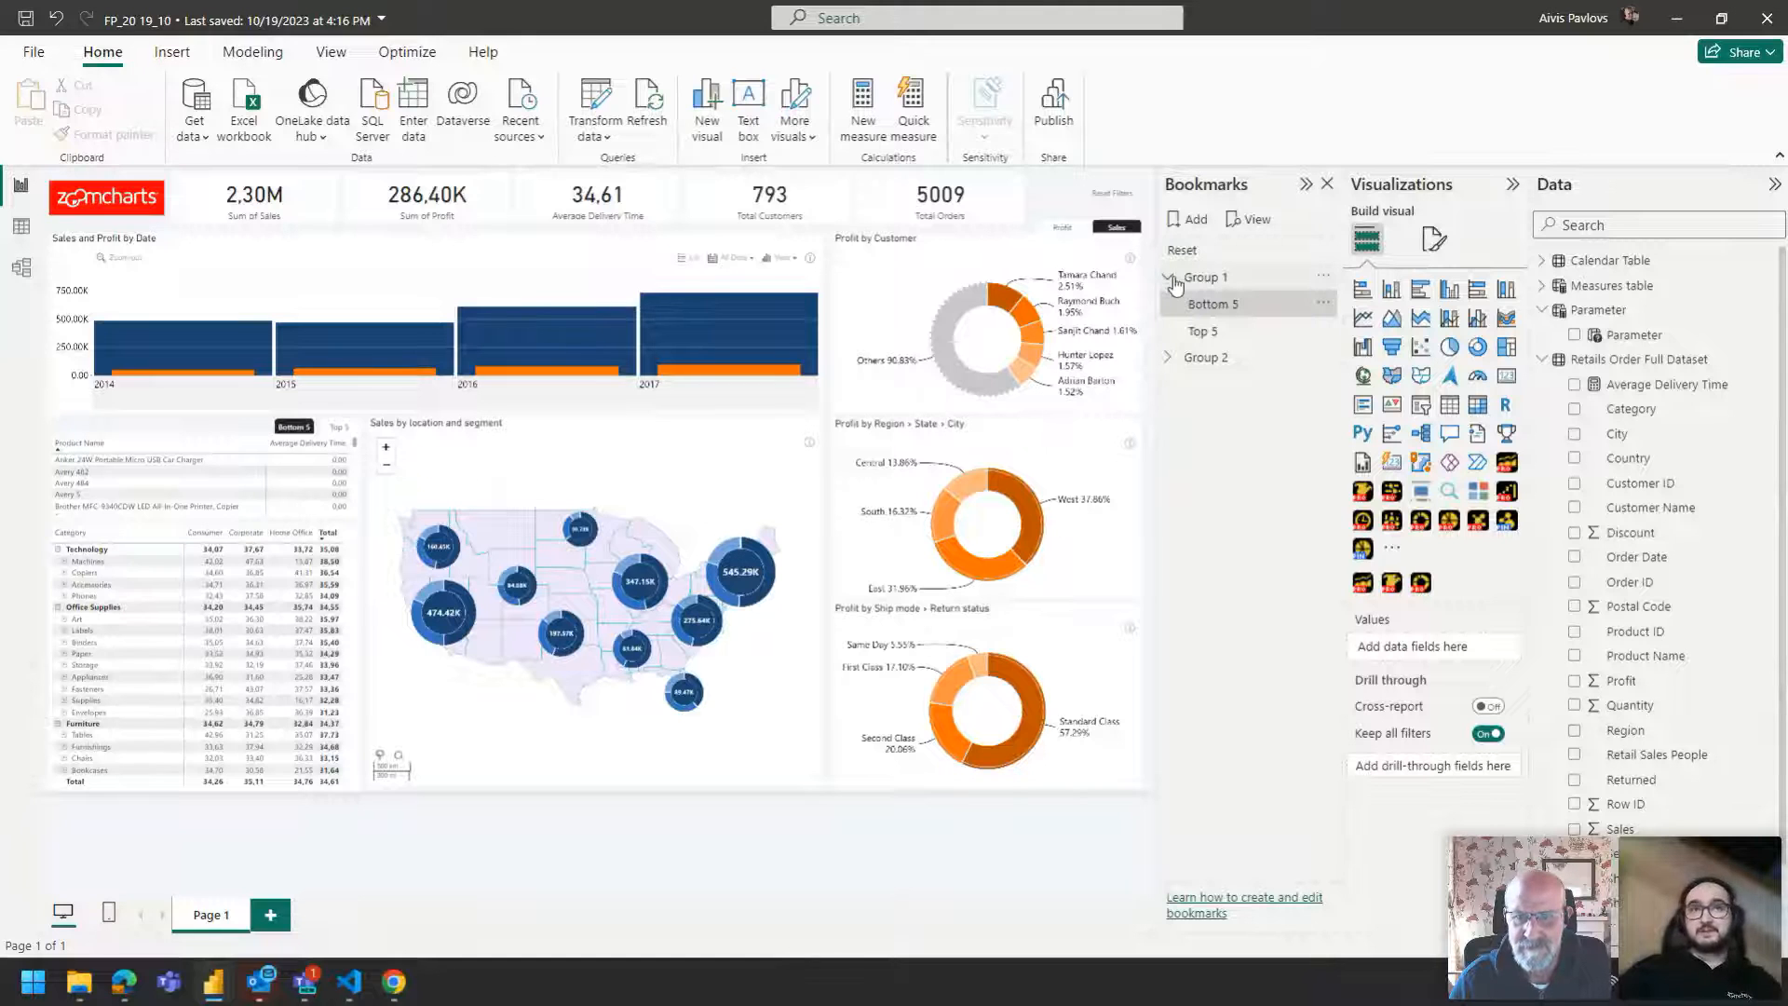
right_click(1211, 304)
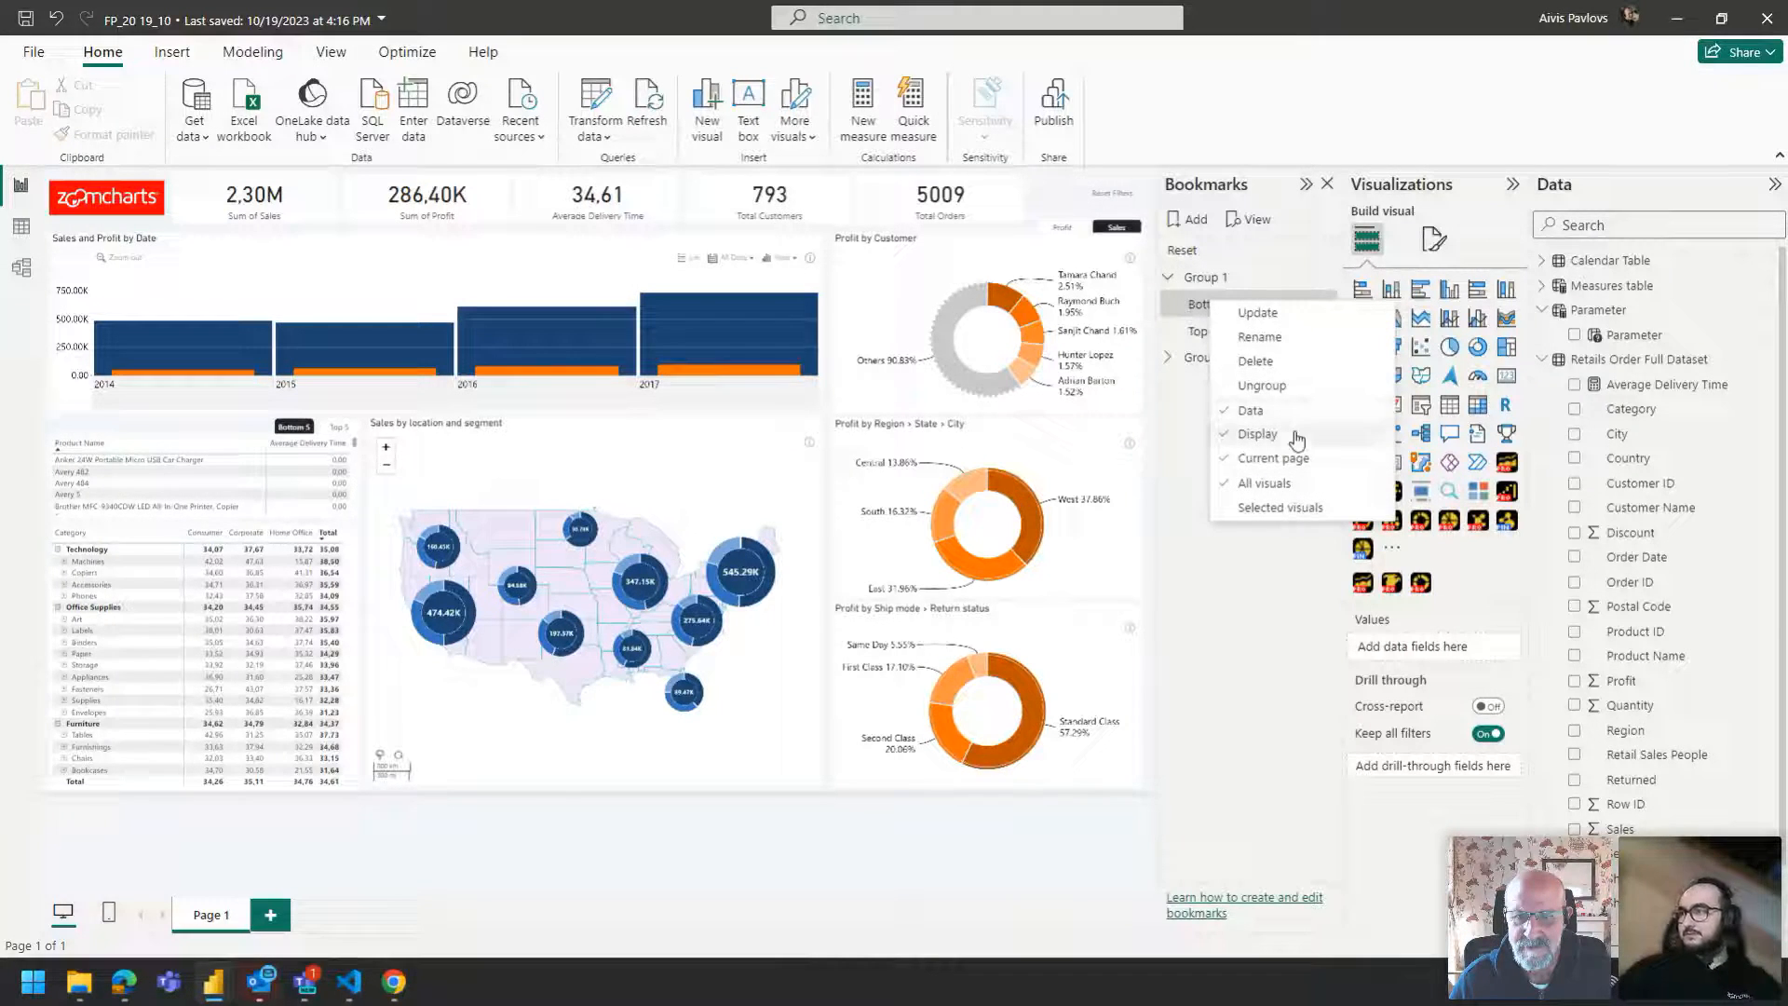
click(1197, 332)
right_click(1181, 333)
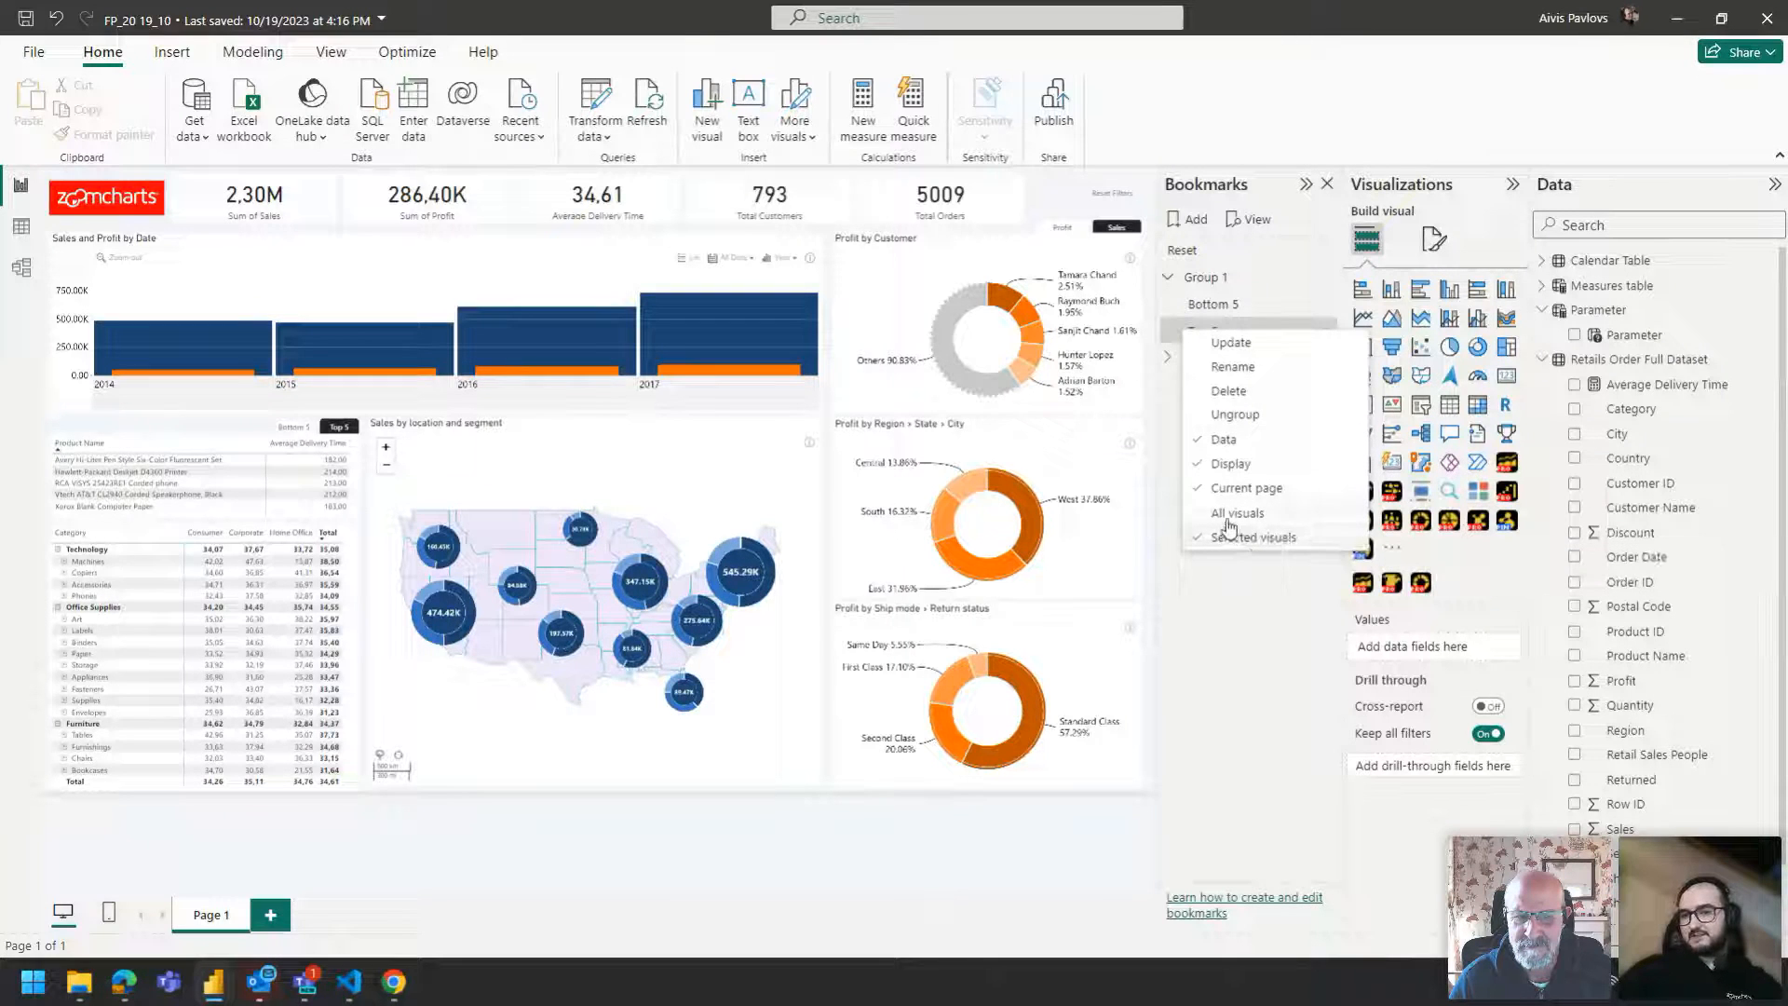
right_click(1208, 309)
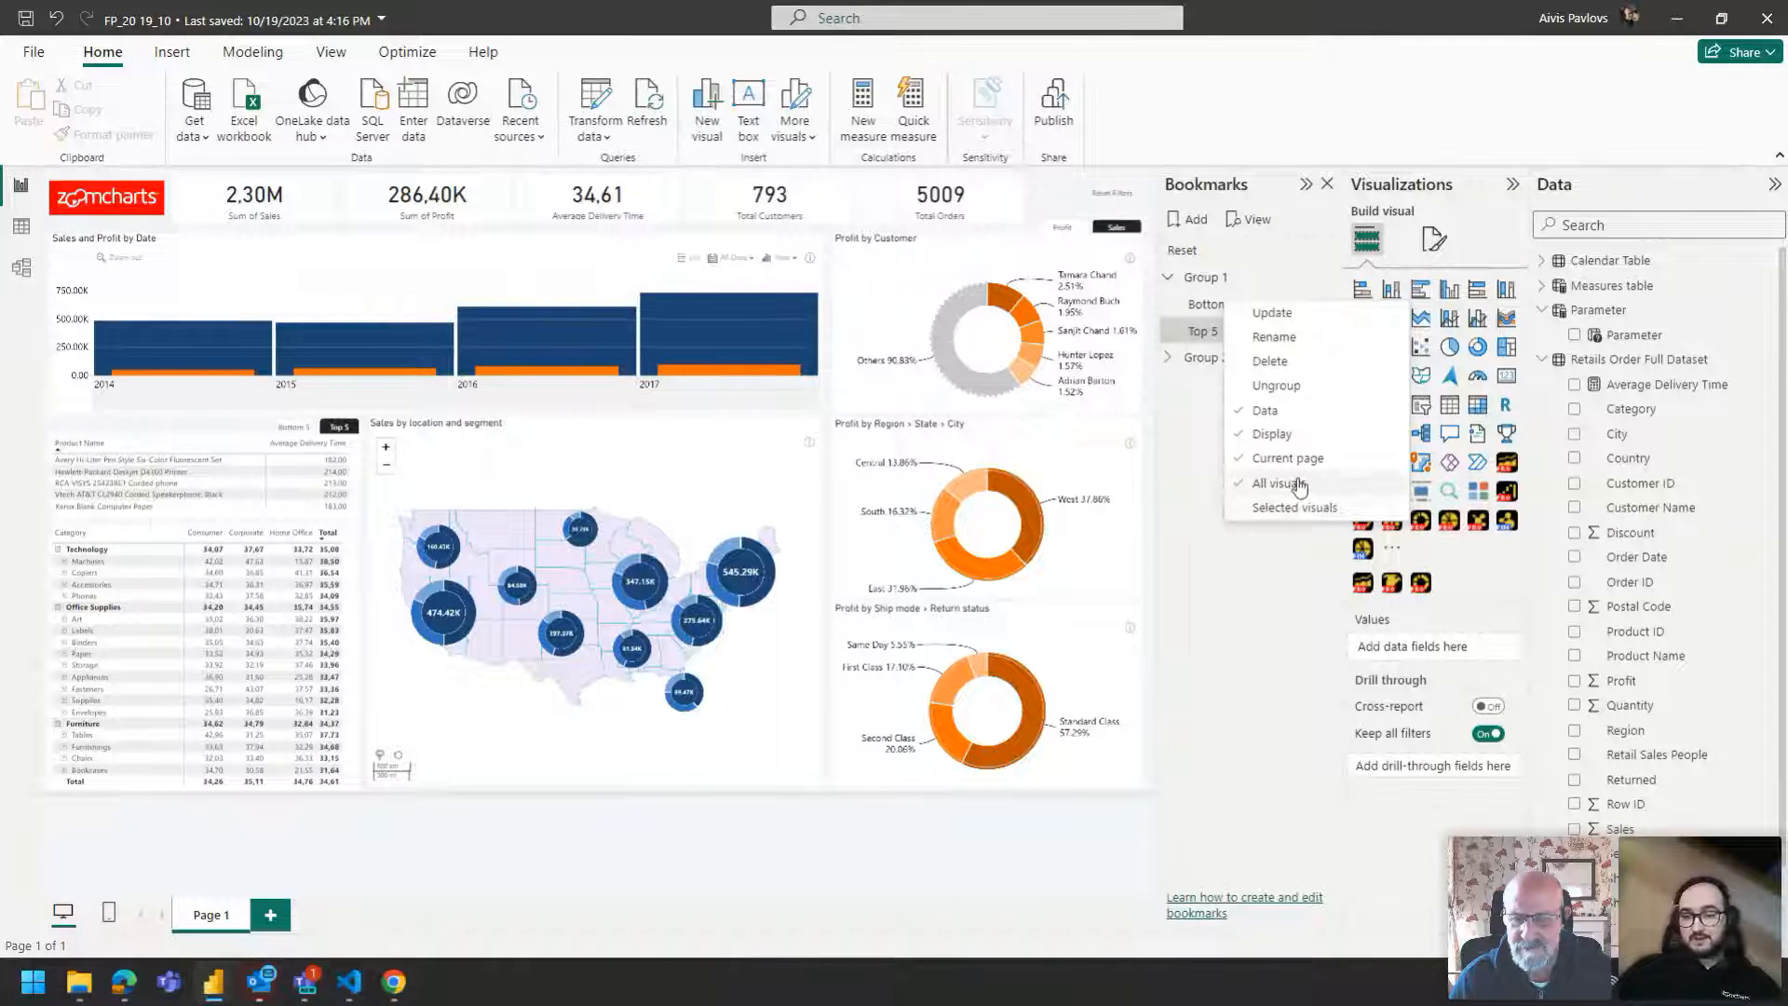
click(1278, 507)
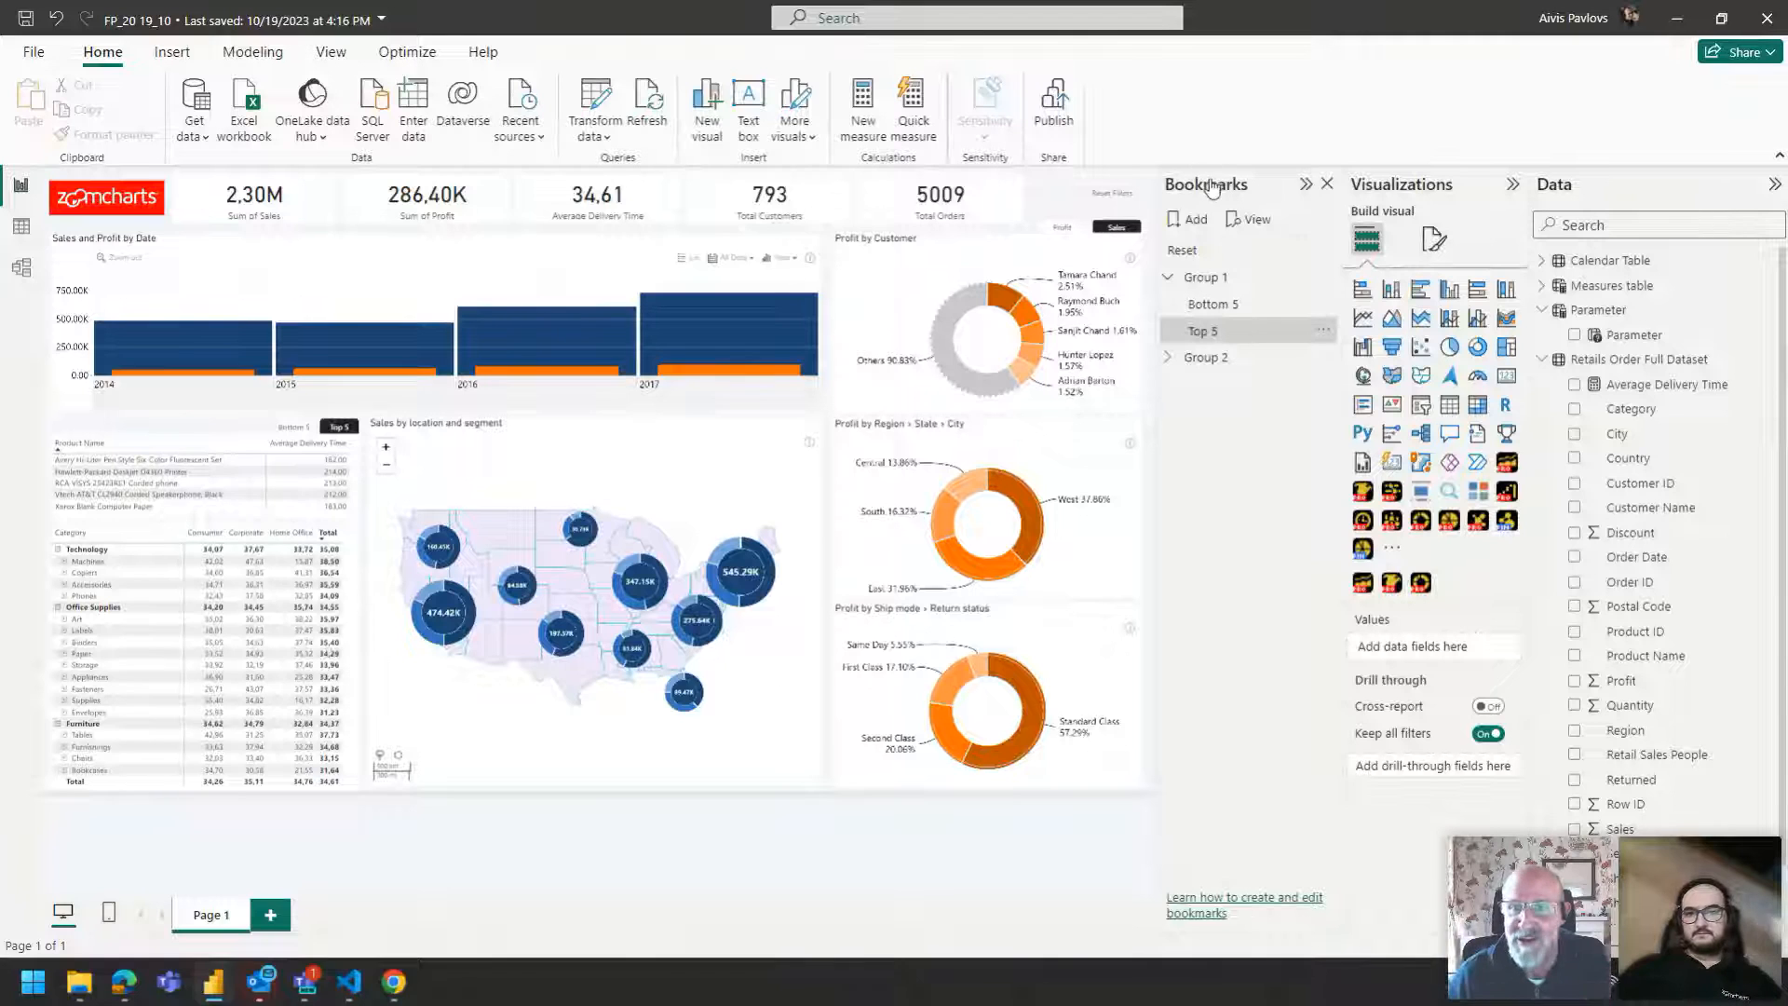
Collapse the Bookmarks, Visualizations and Data panes.
click(1306, 184)
click(1513, 183)
click(1776, 184)
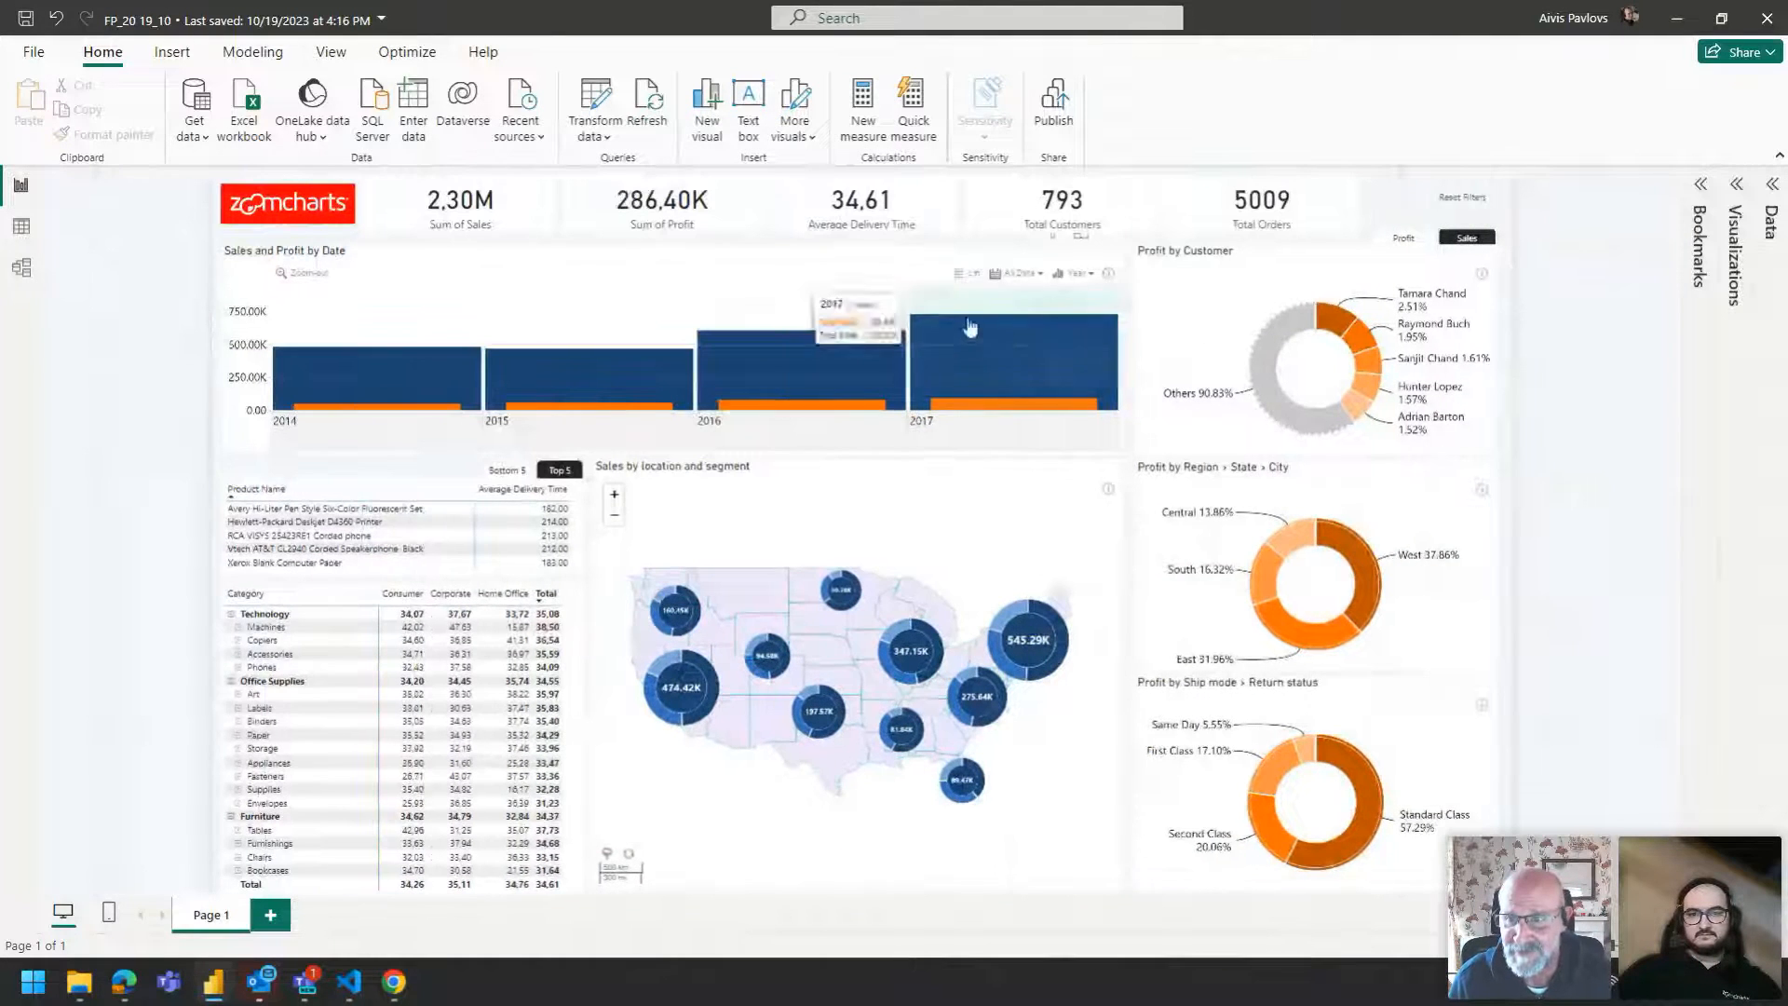
Explore cross-filtering by drilling into the date chart, region and ship mode donuts and category table, then reset filters.
mouse_move(1078, 277)
click(1065, 323)
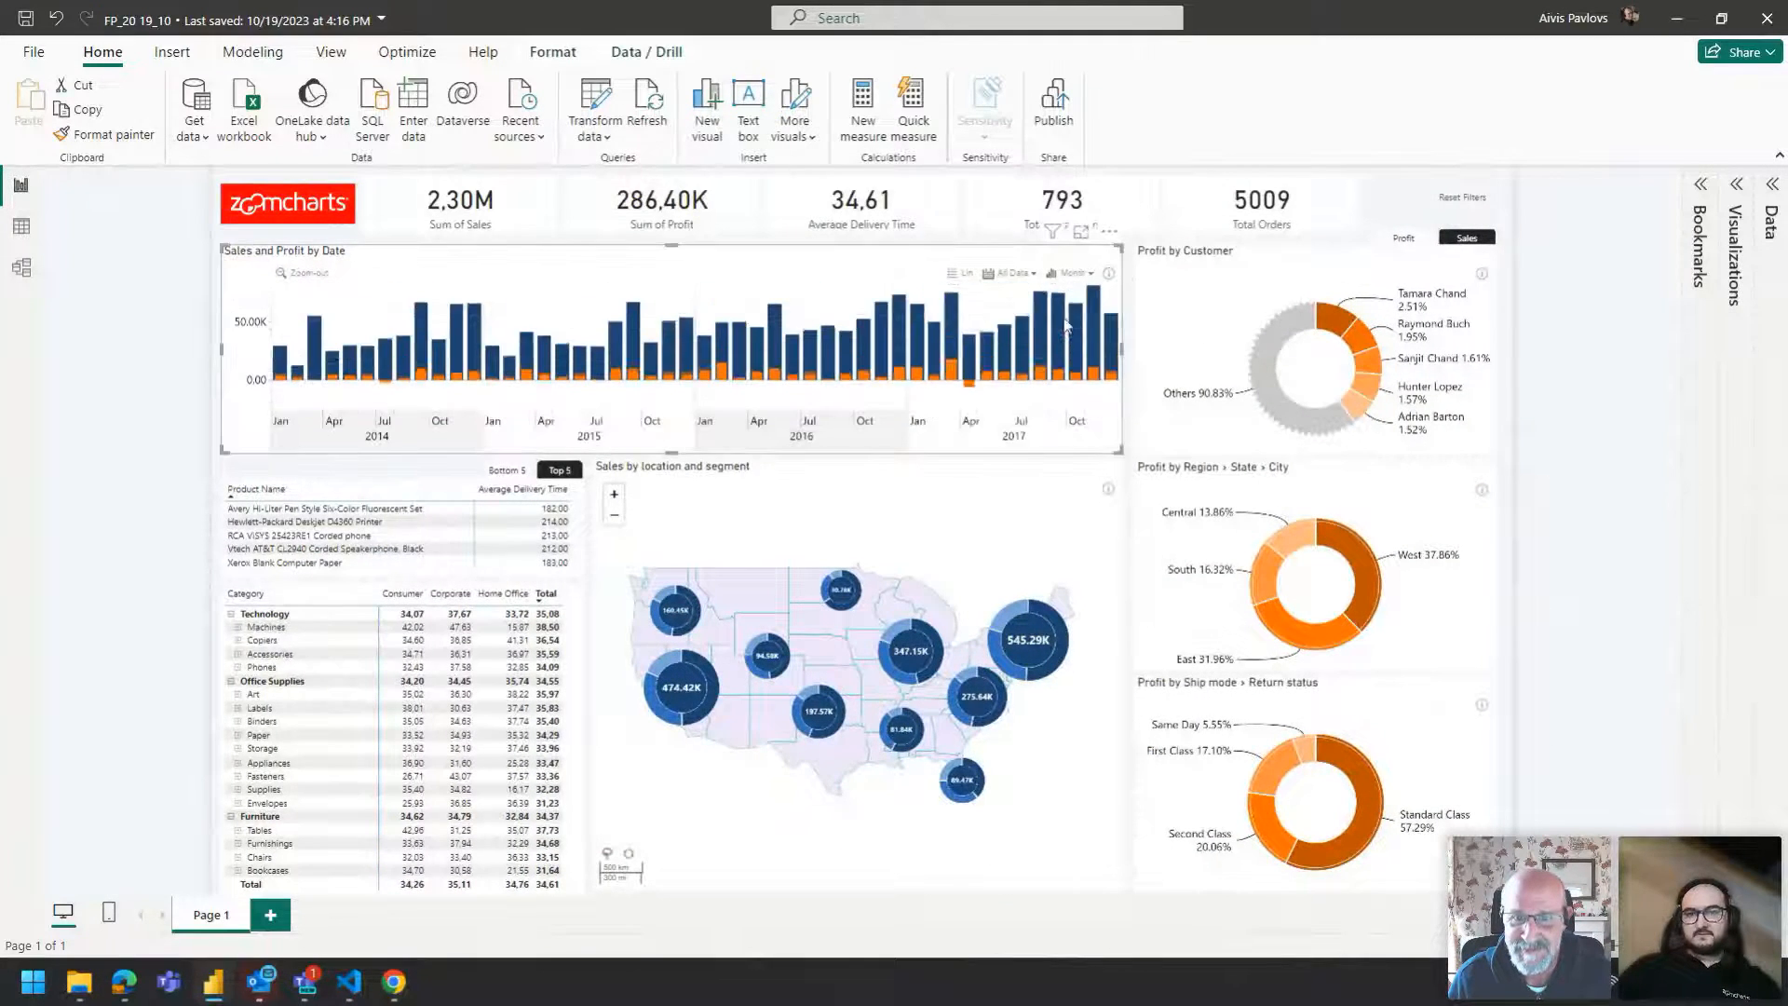
click(1444, 203)
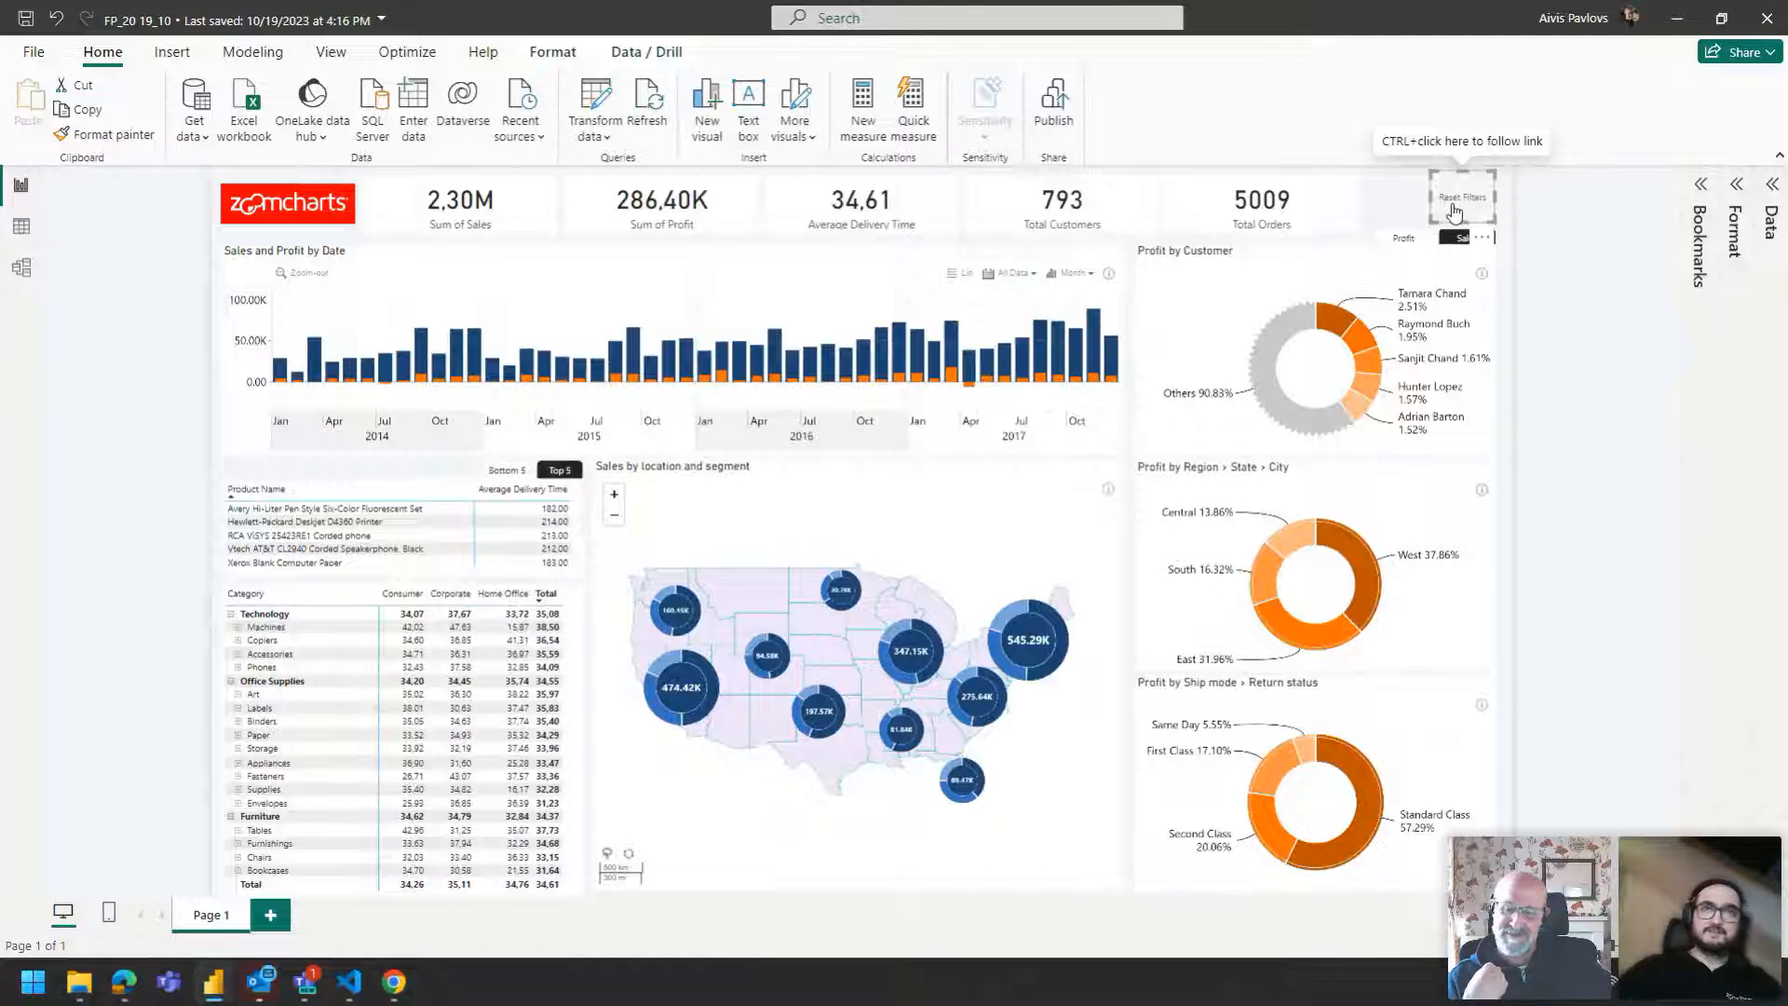
click(1366, 328)
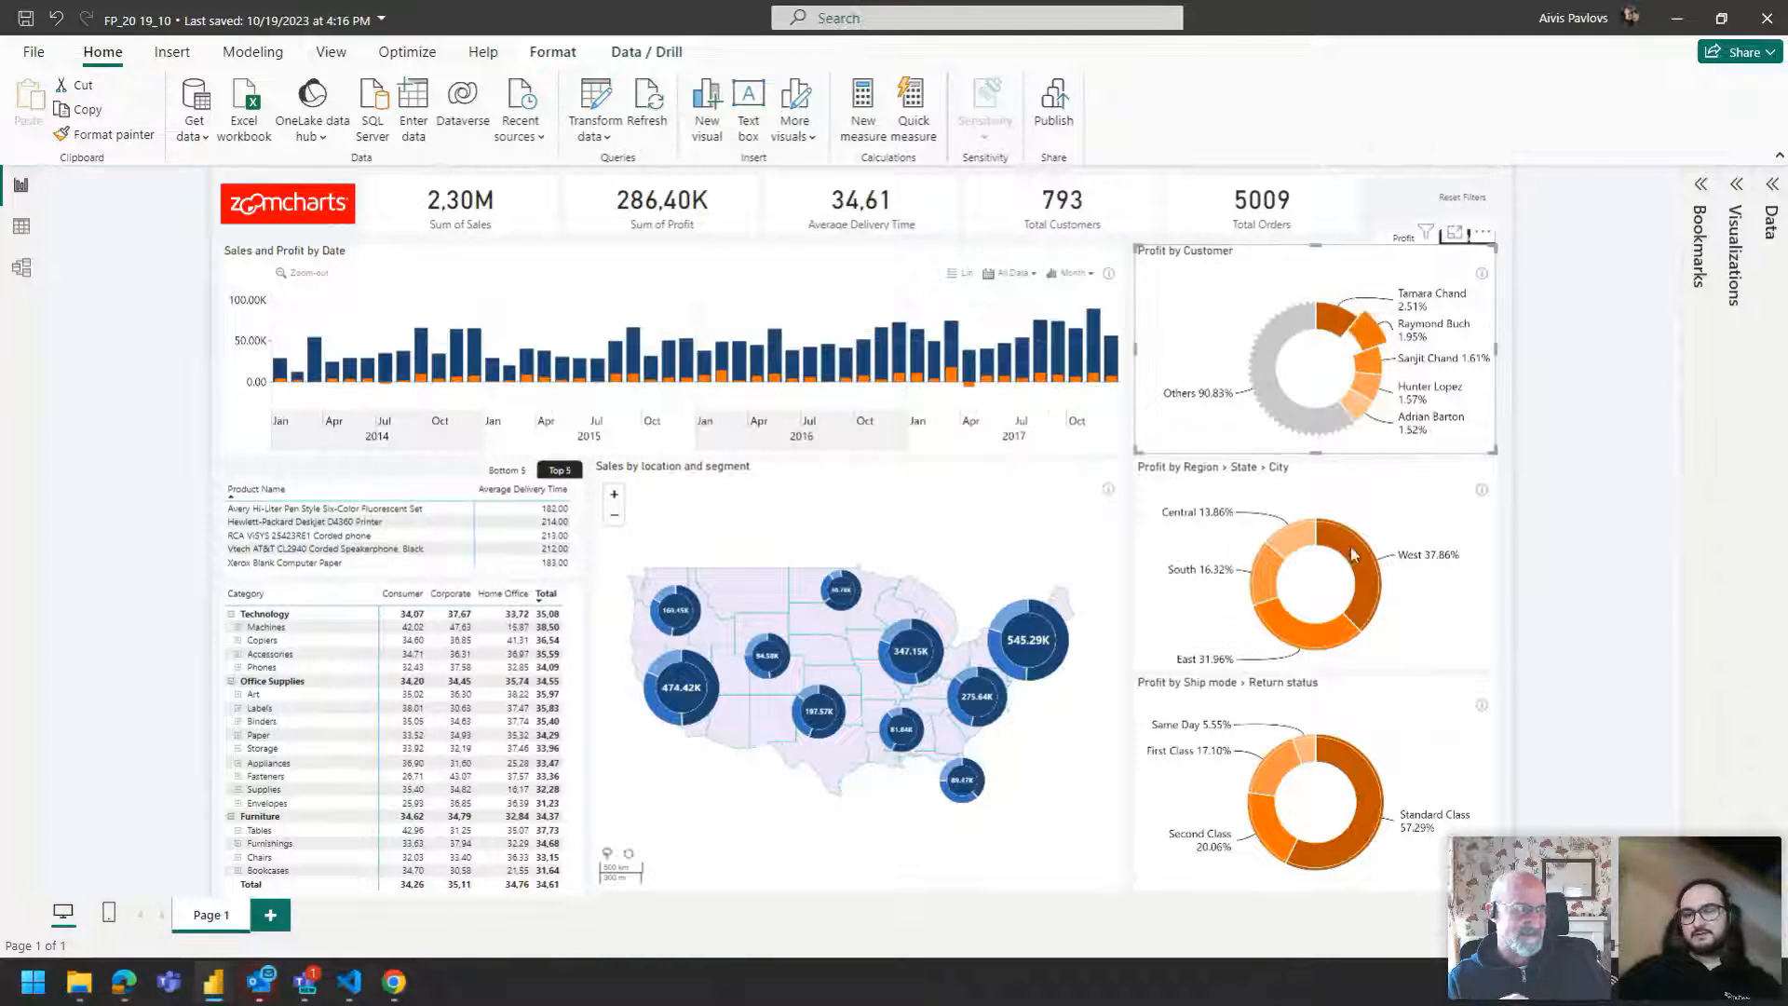
click(1378, 579)
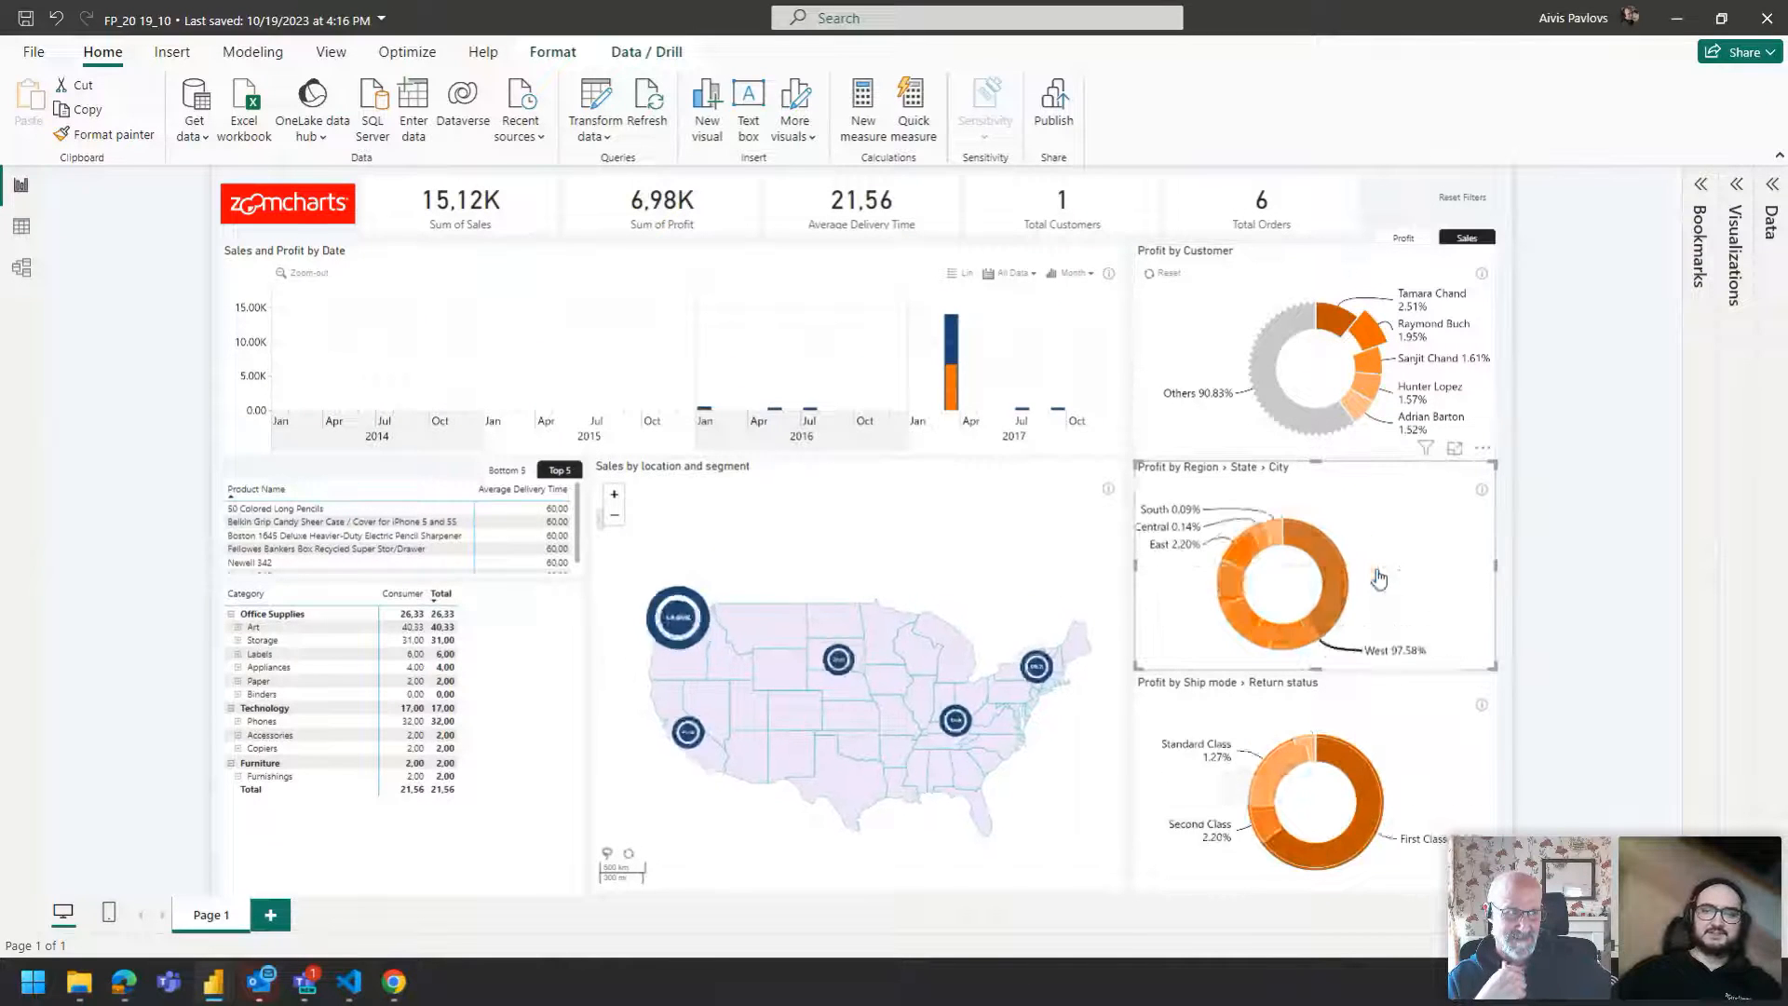
click(1372, 583)
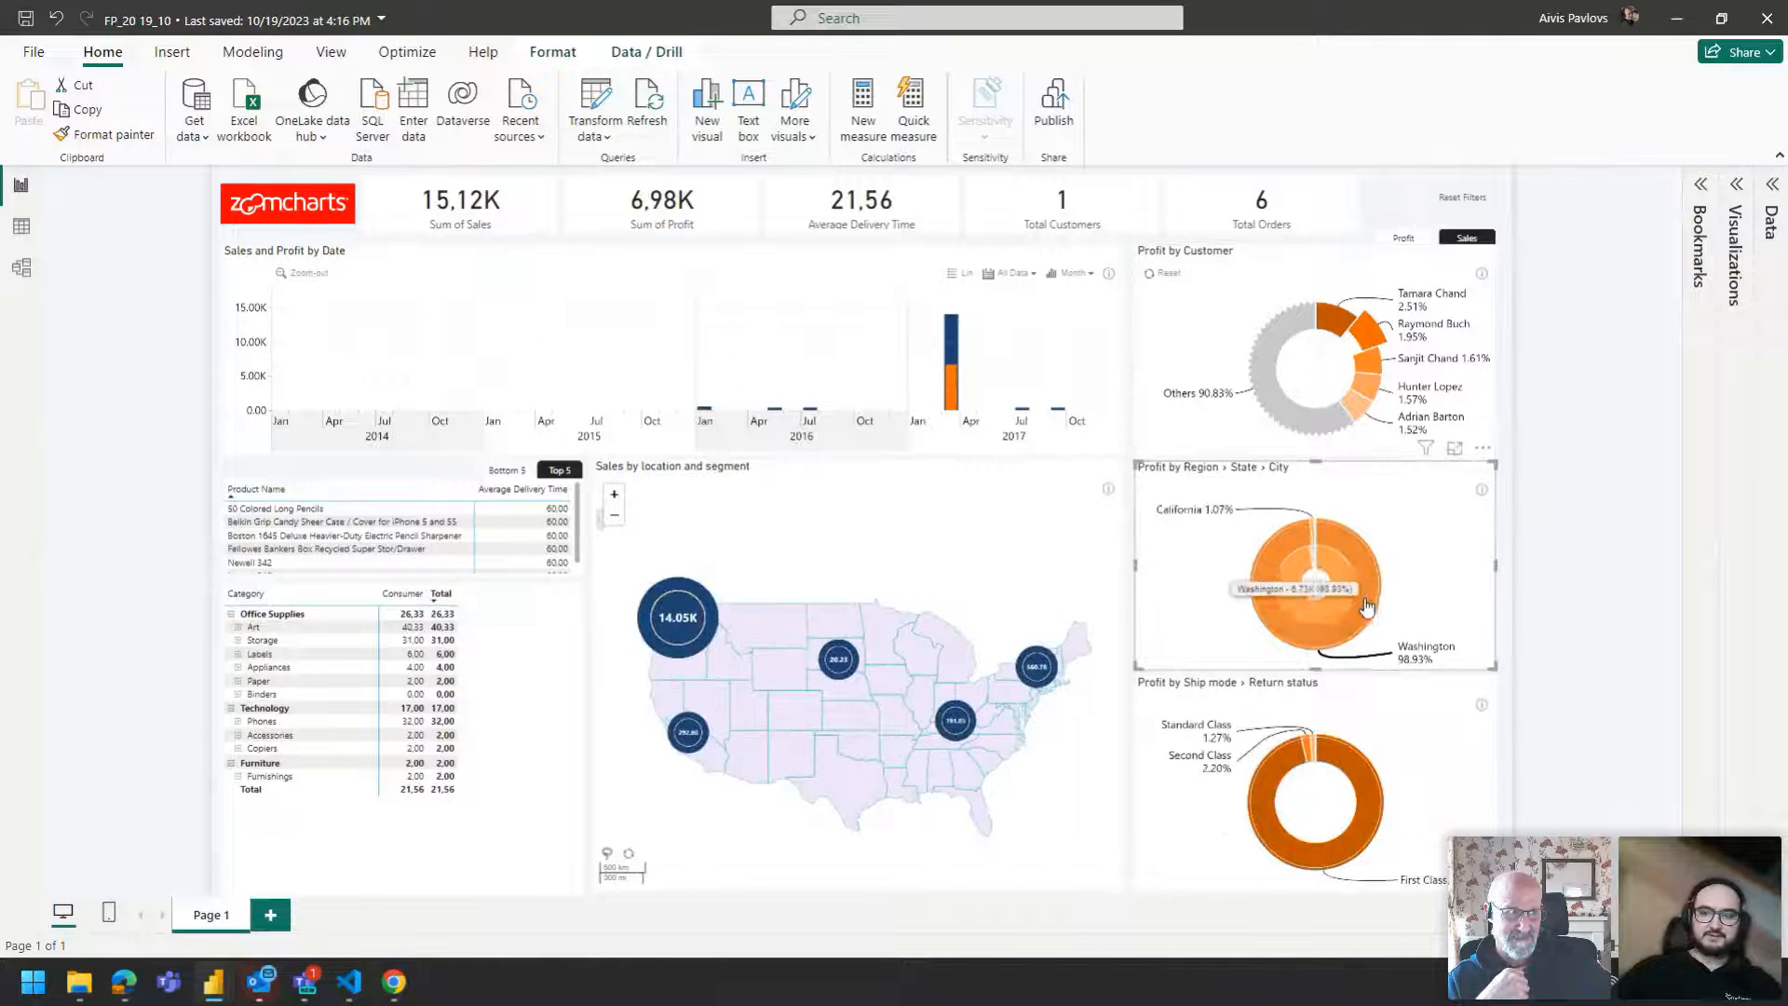
click(1309, 756)
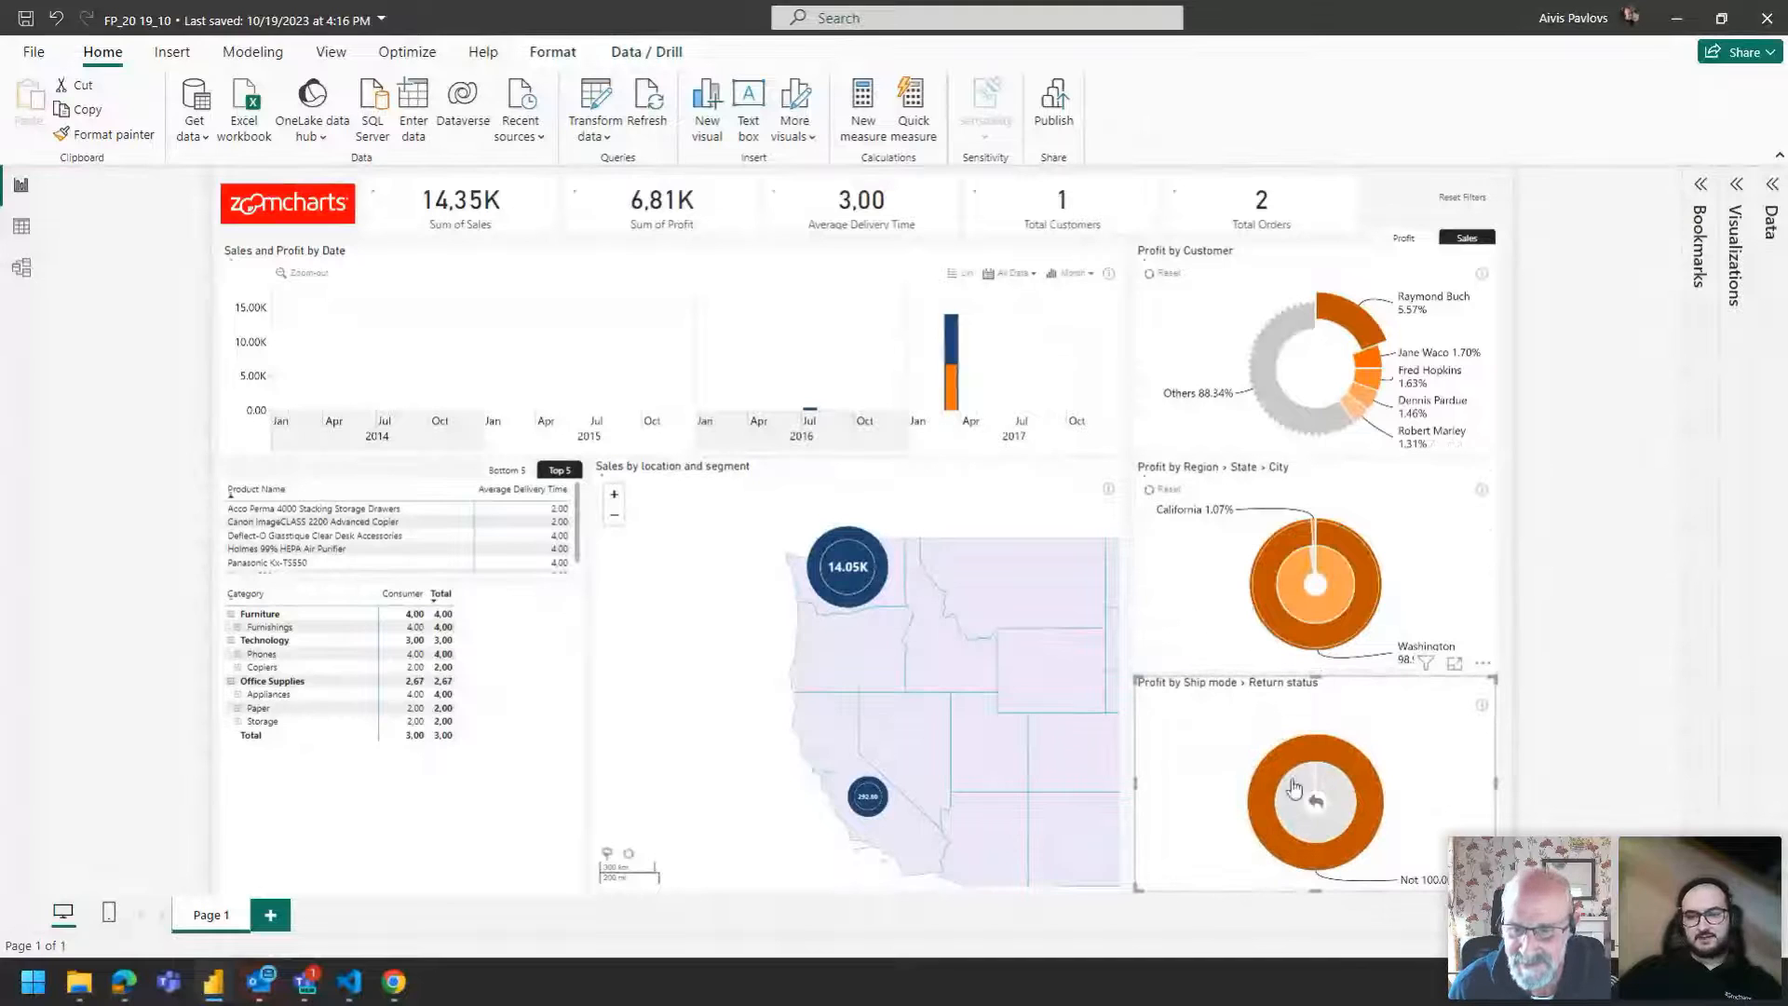
click(307, 641)
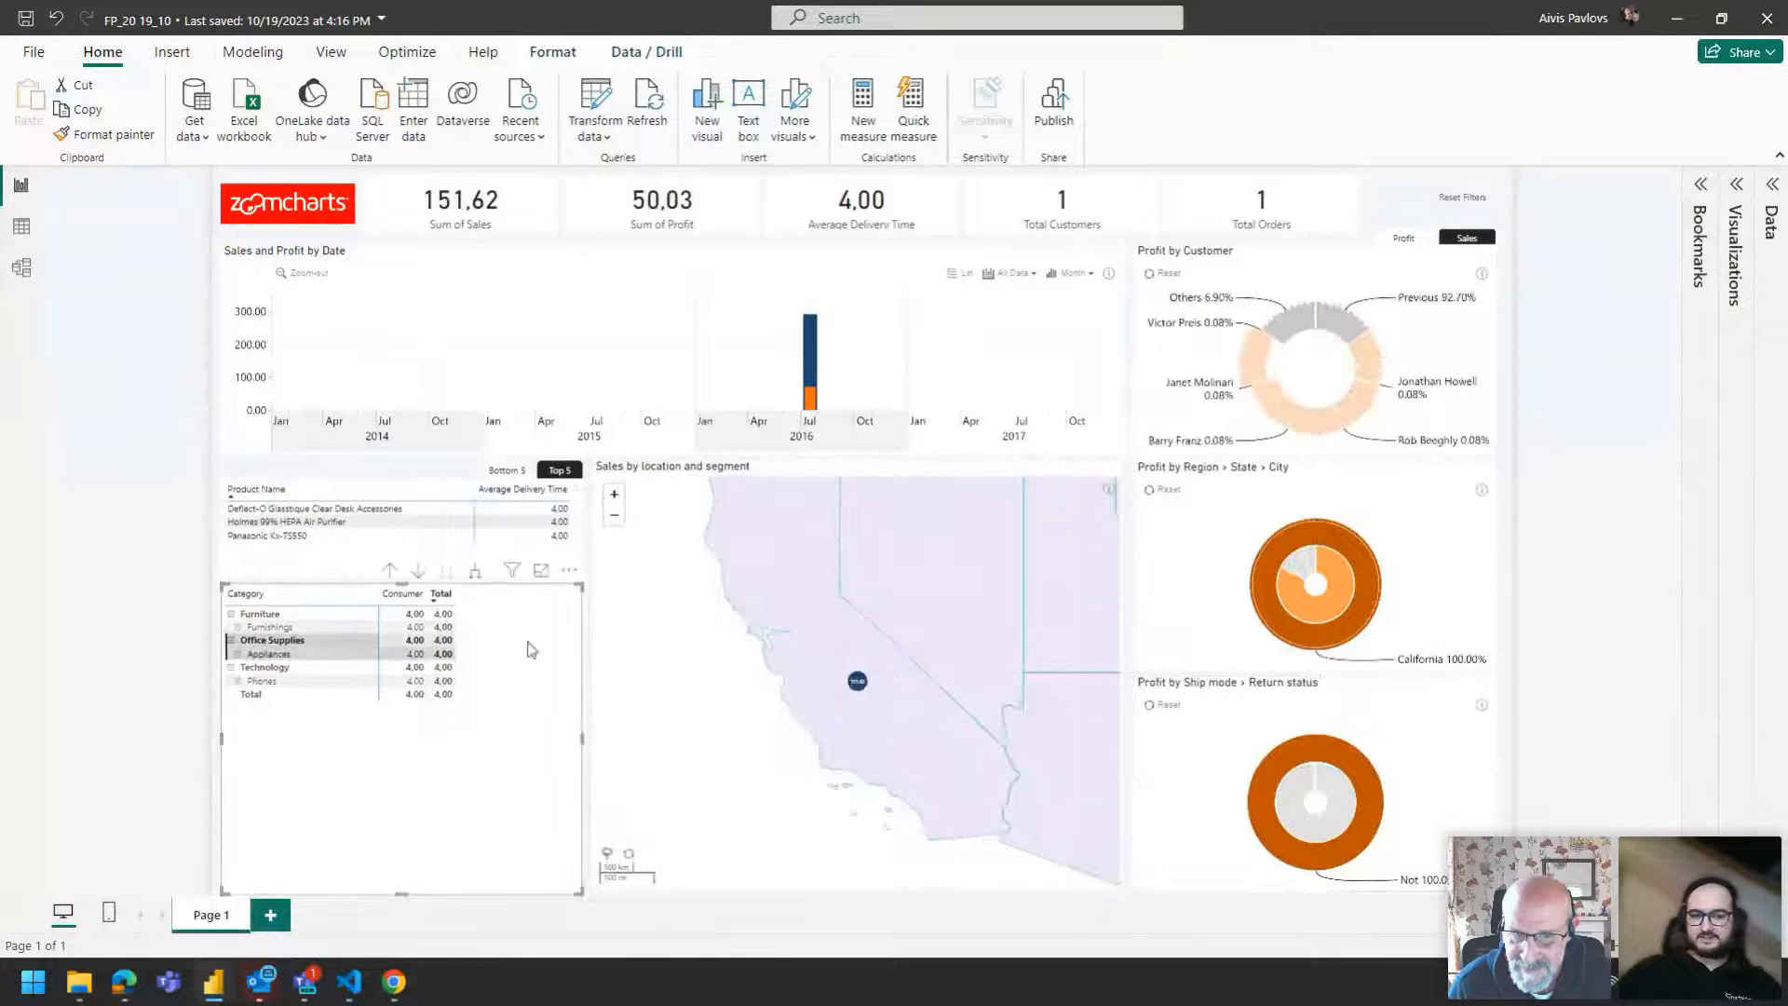
click(811, 377)
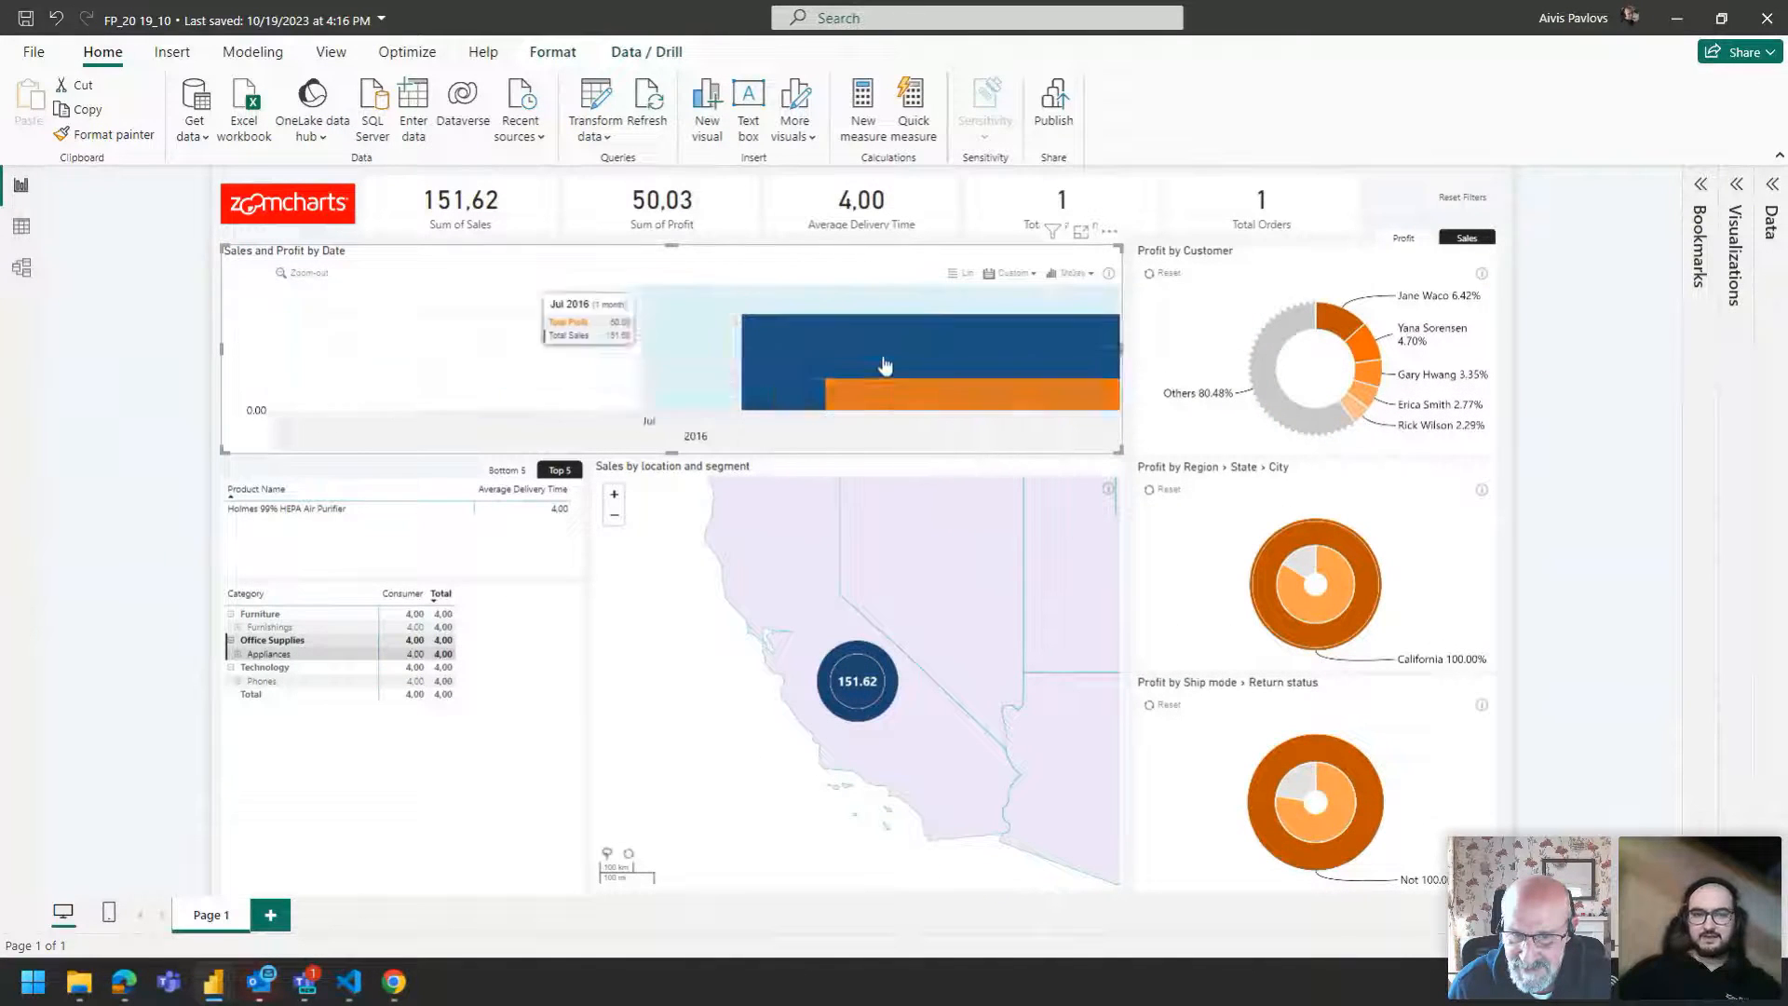
click(820, 384)
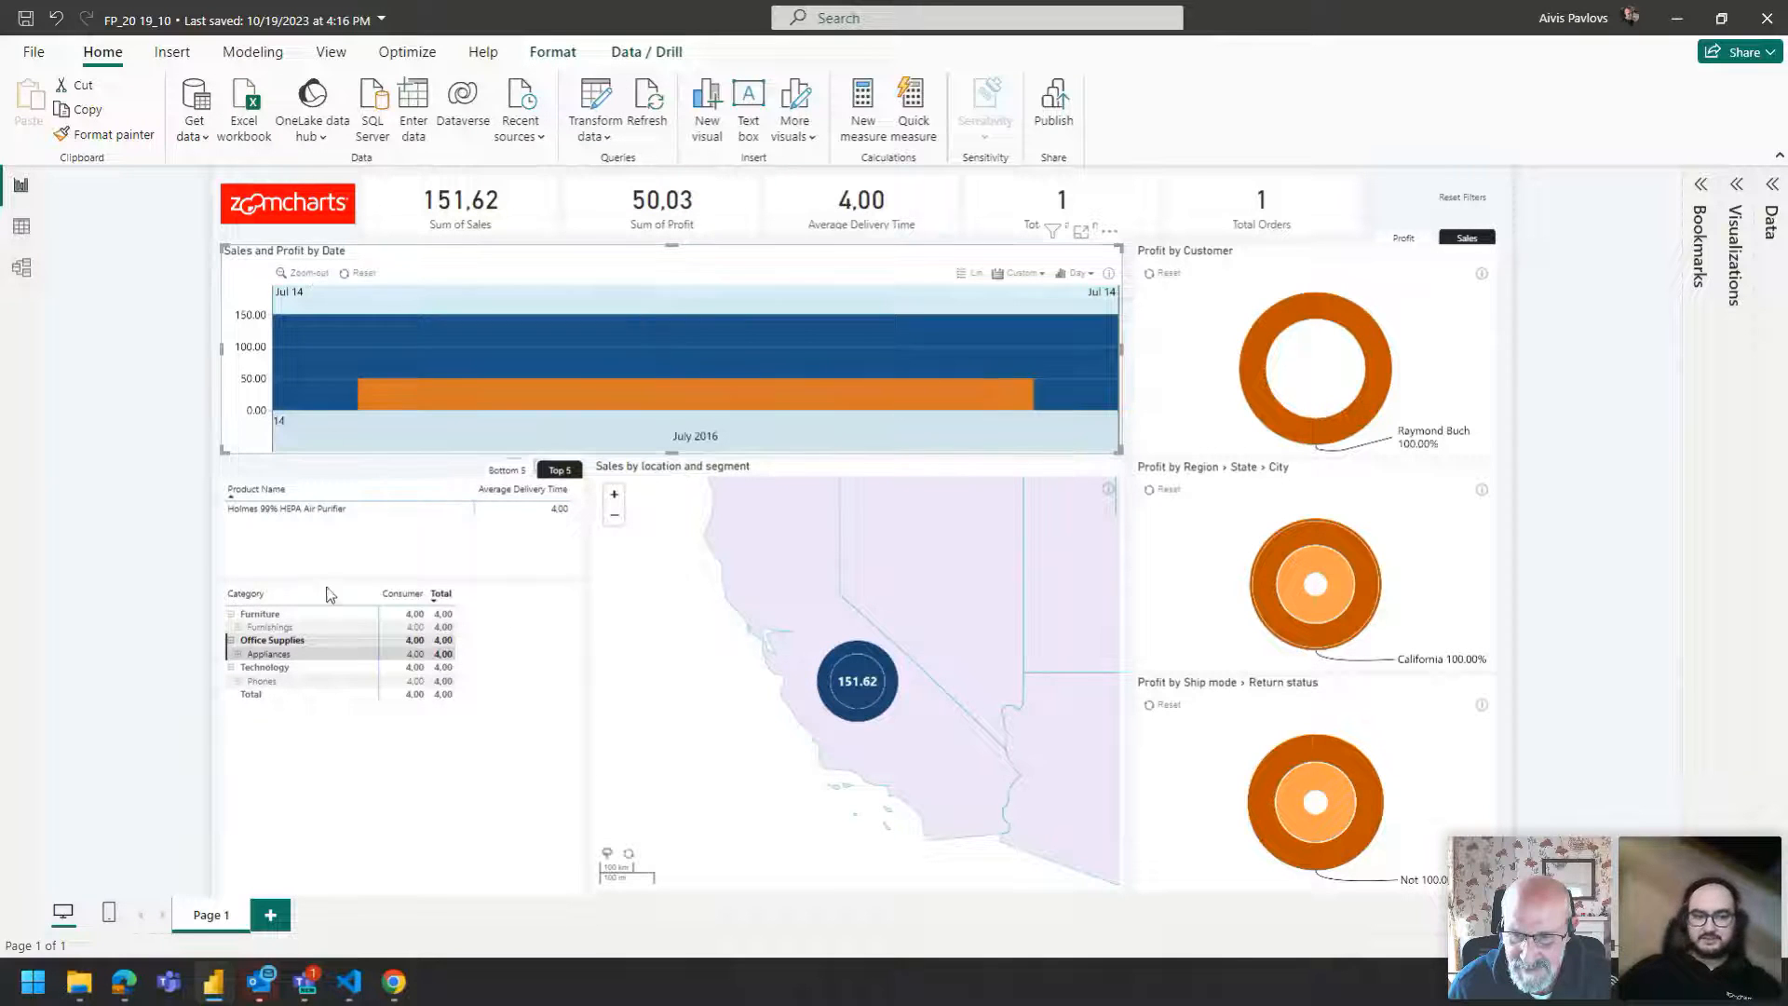
ctrl+click(1489, 203)
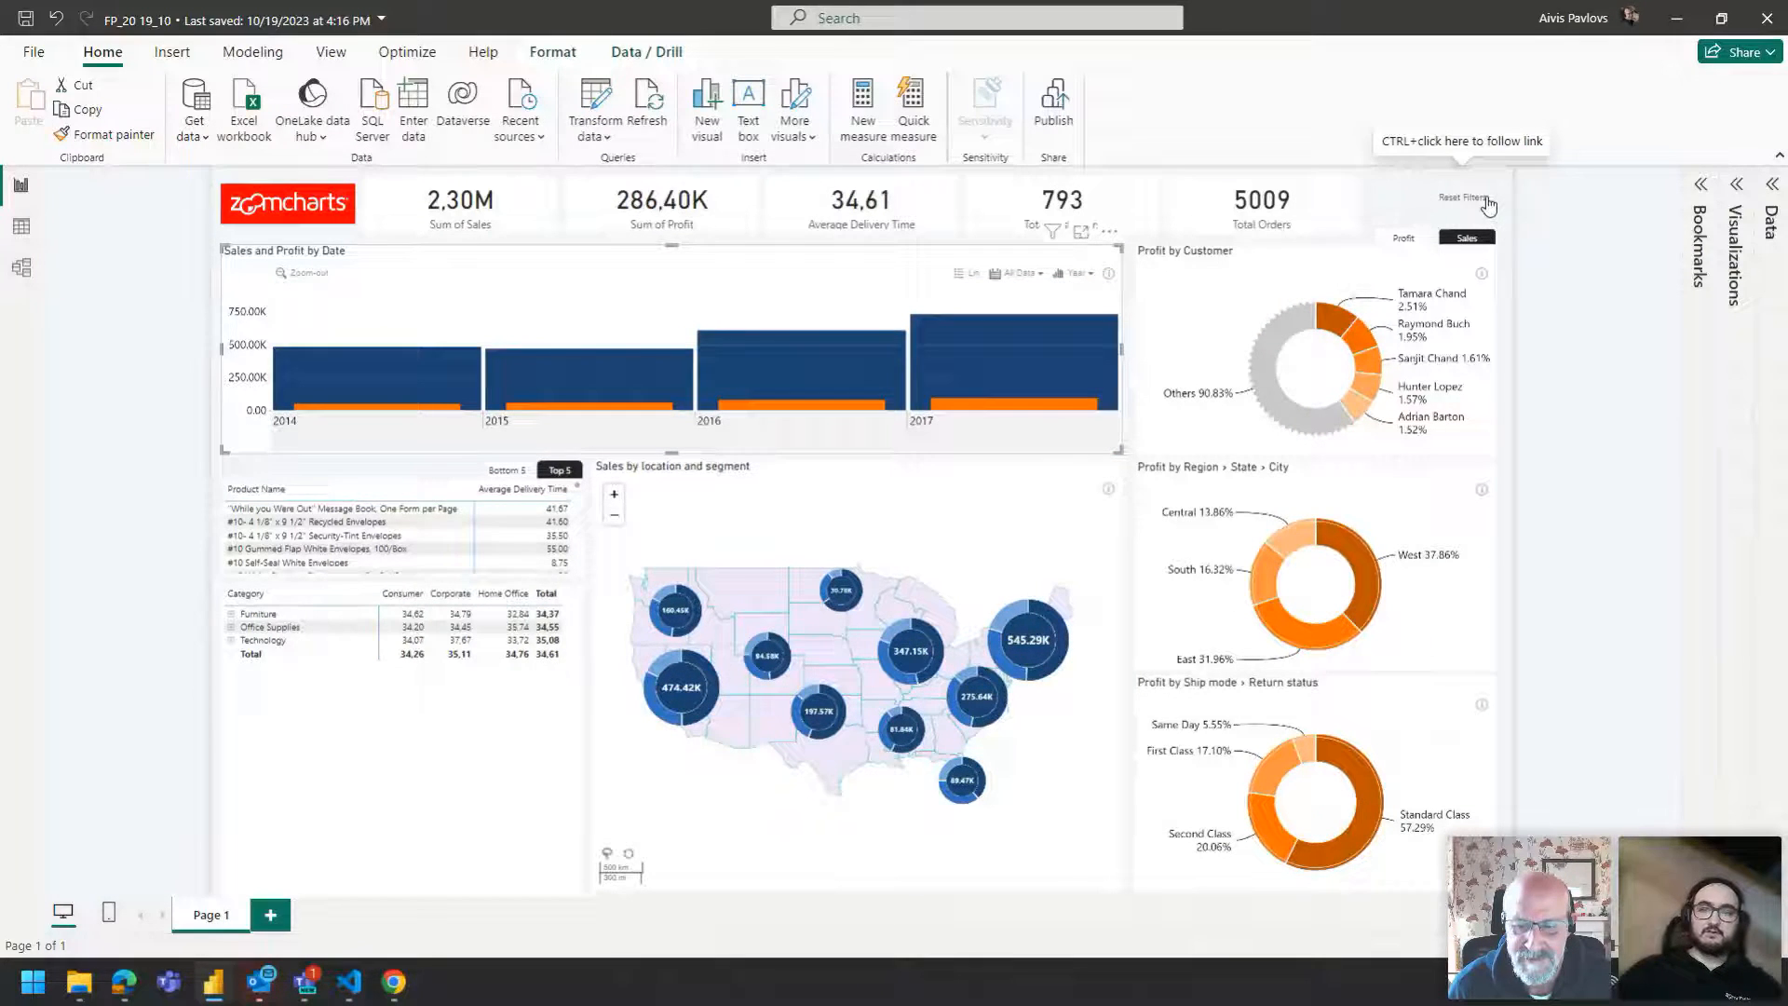
Switch the Sales and Profit by Date chart to a quarterly view.
click(1377, 201)
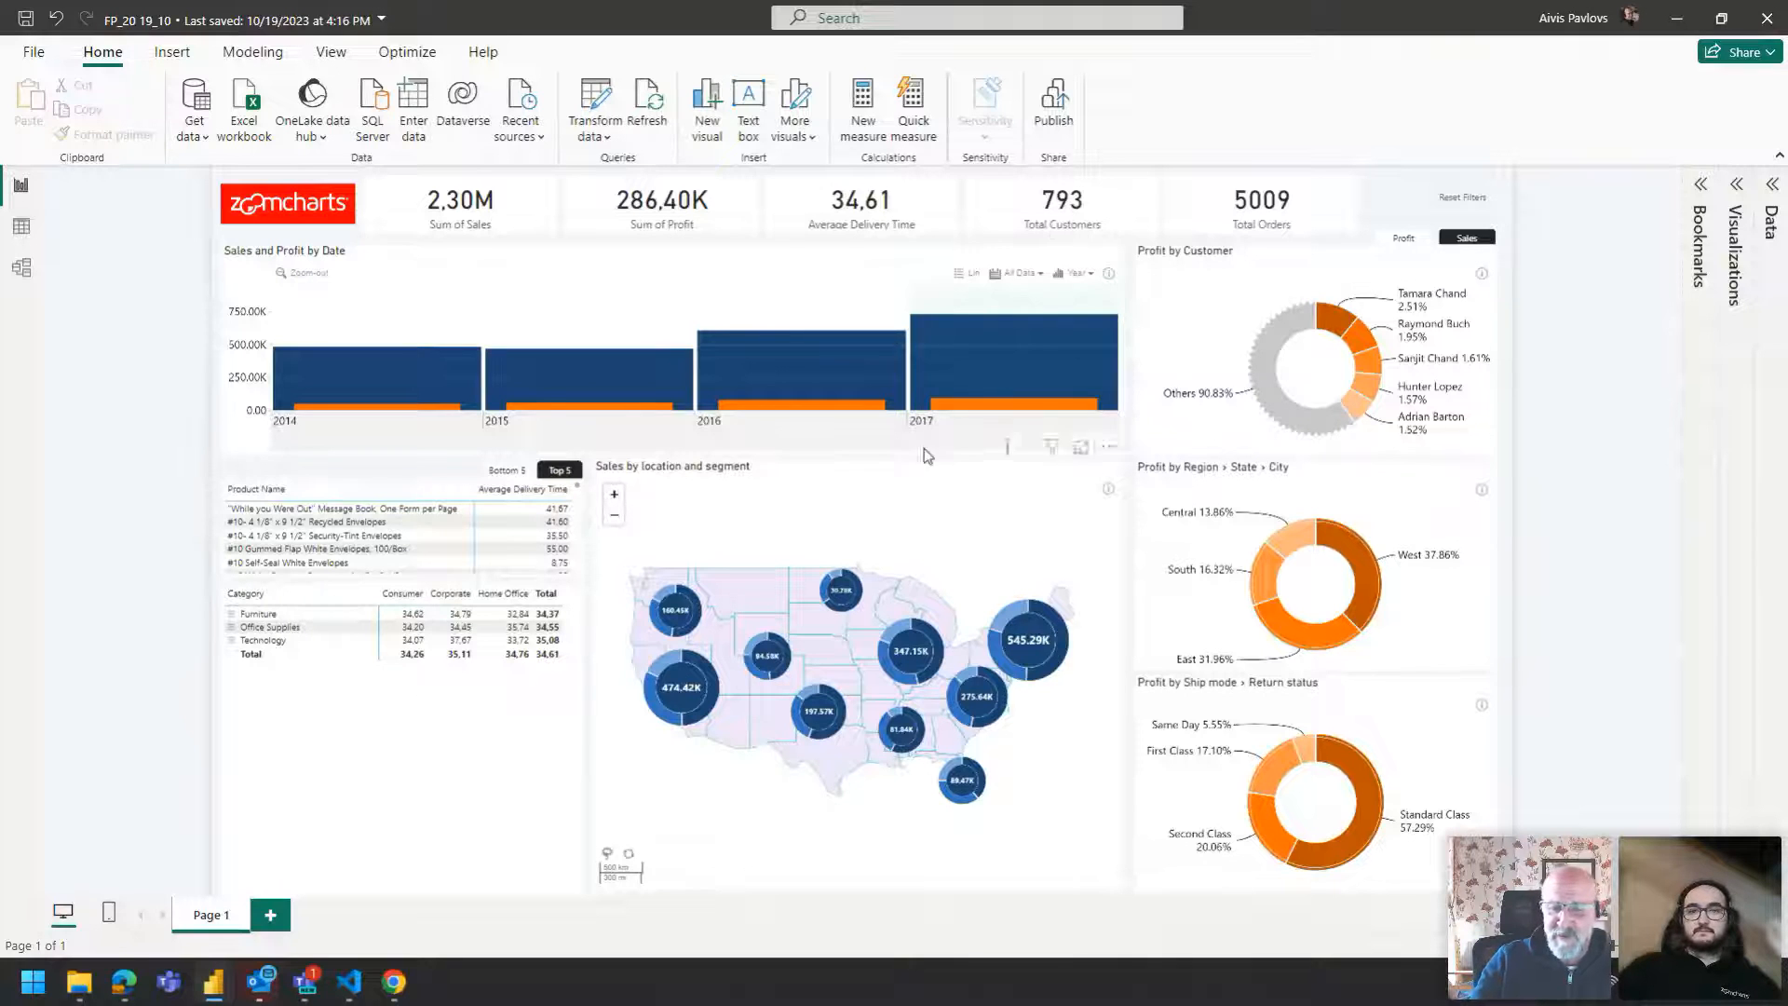
click(1079, 273)
click(1079, 348)
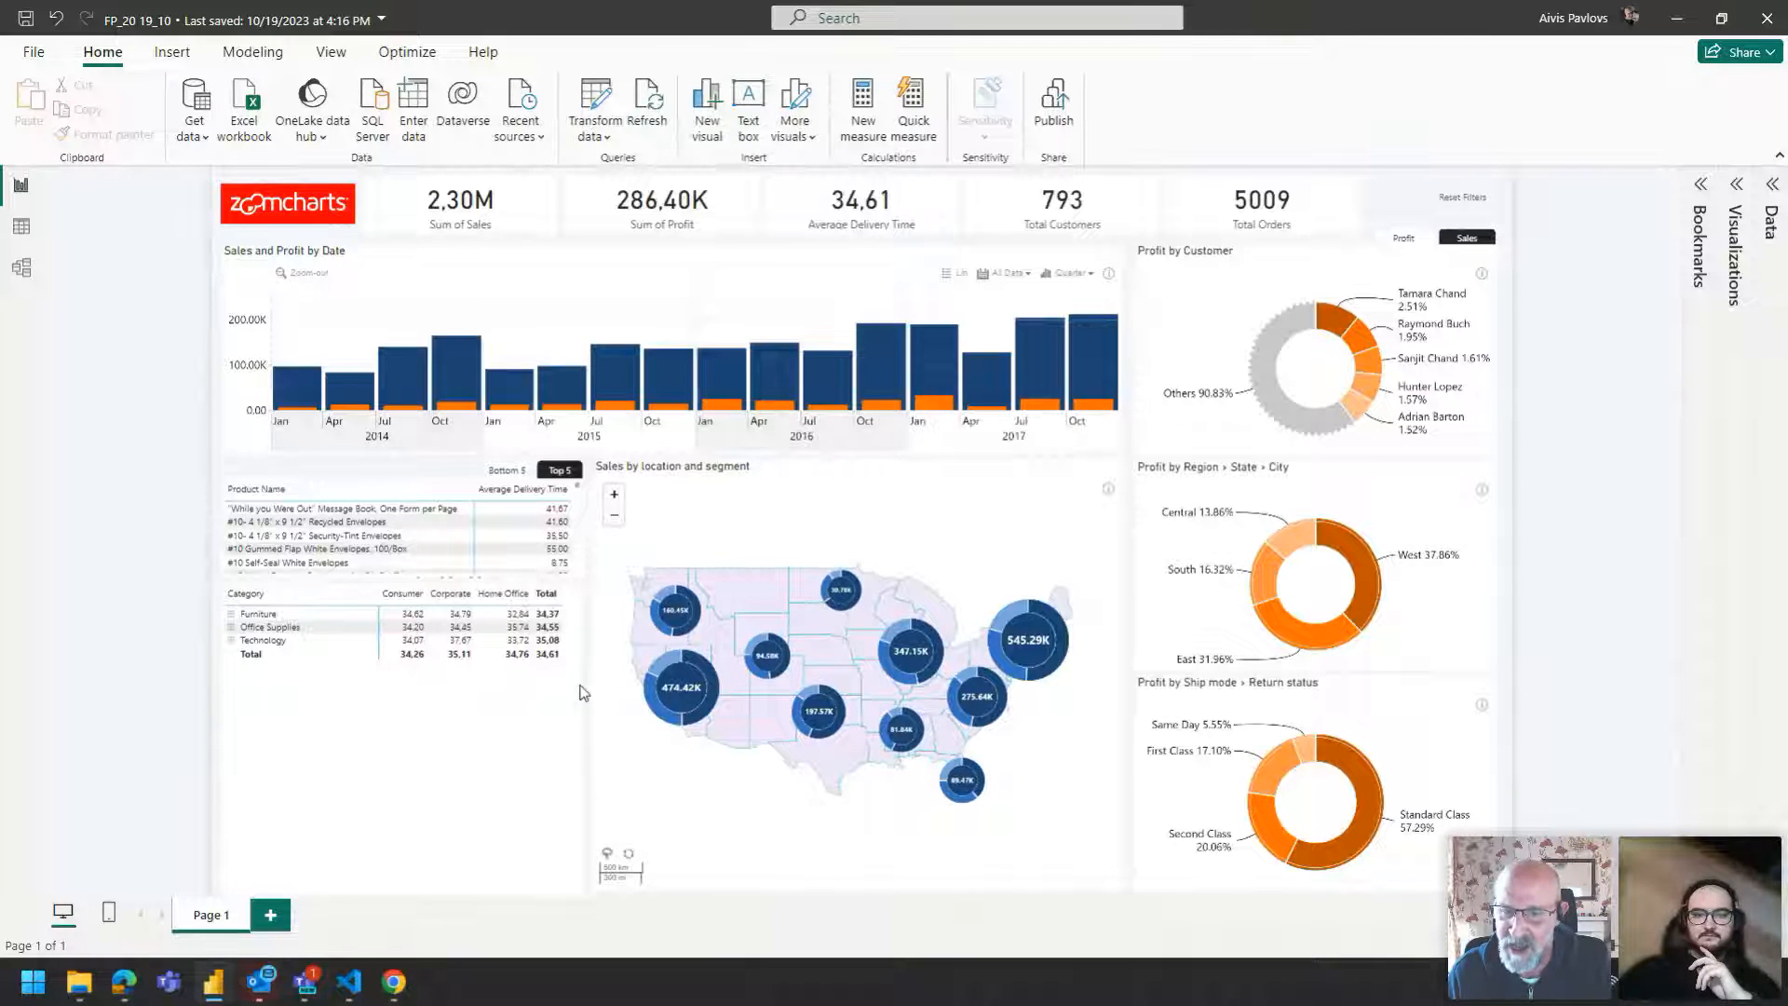
Switch to the browser and open the ZoomCharts Power BI dashboard and report examples gallery.
mouse_move(394, 982)
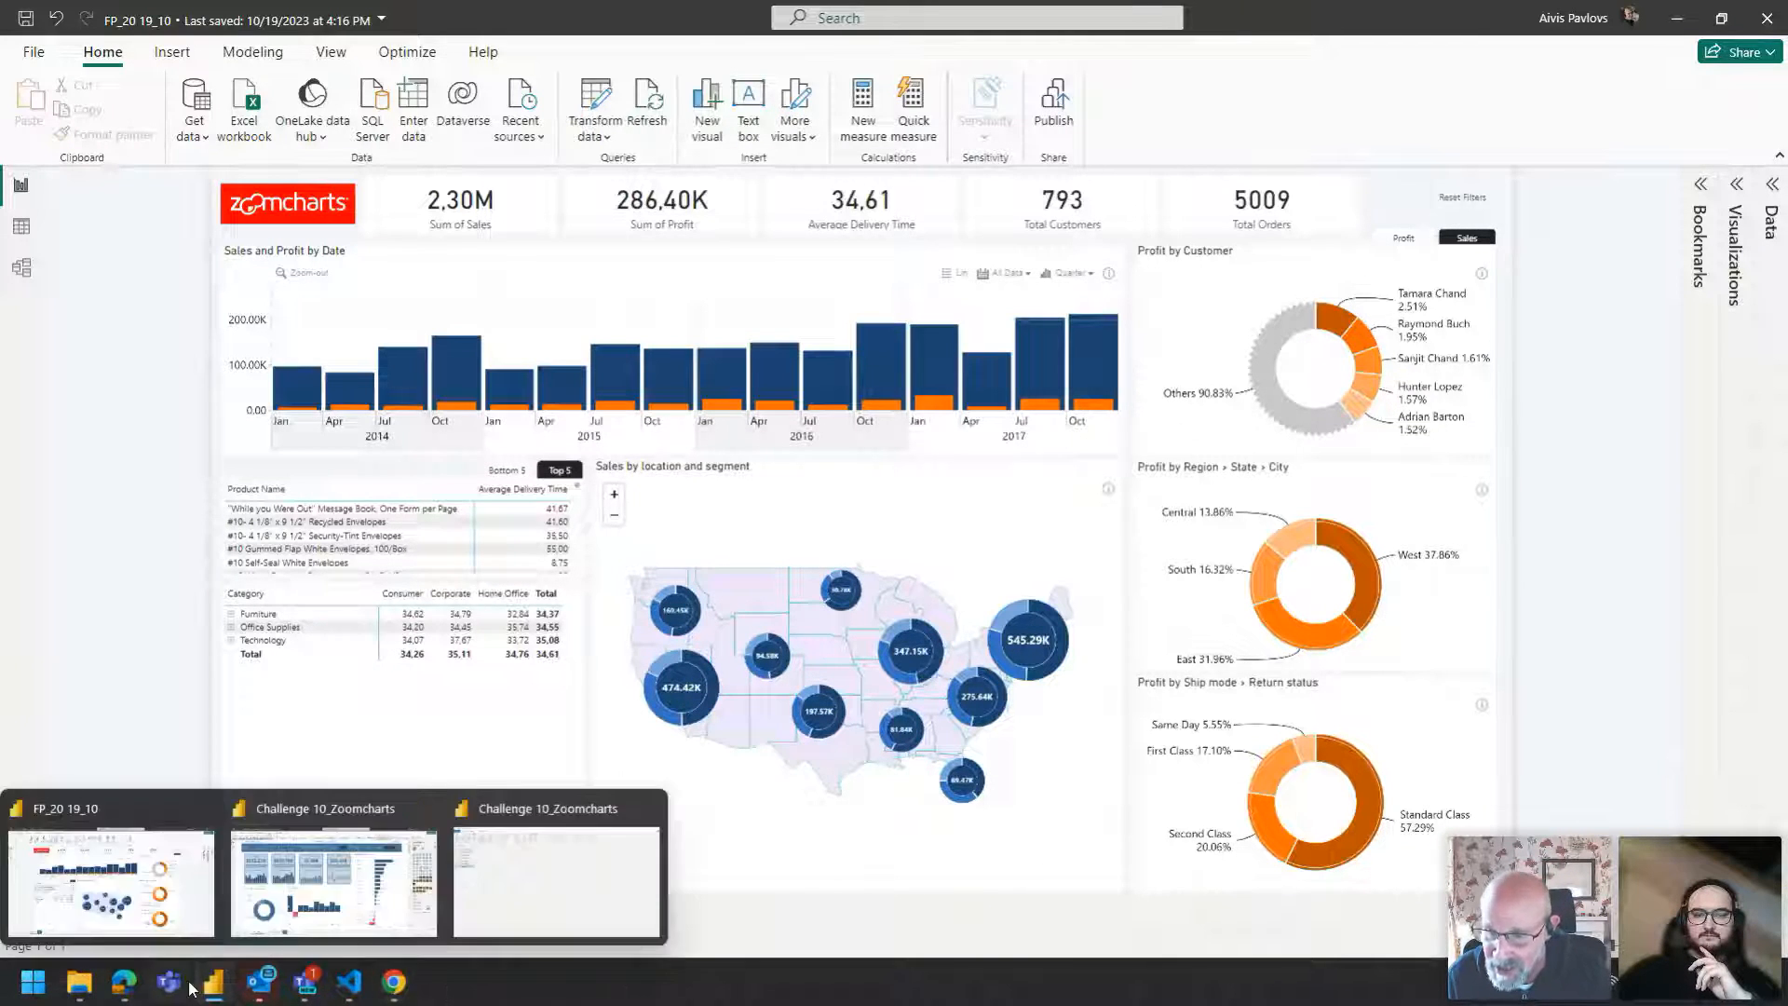
mouse_move(125, 993)
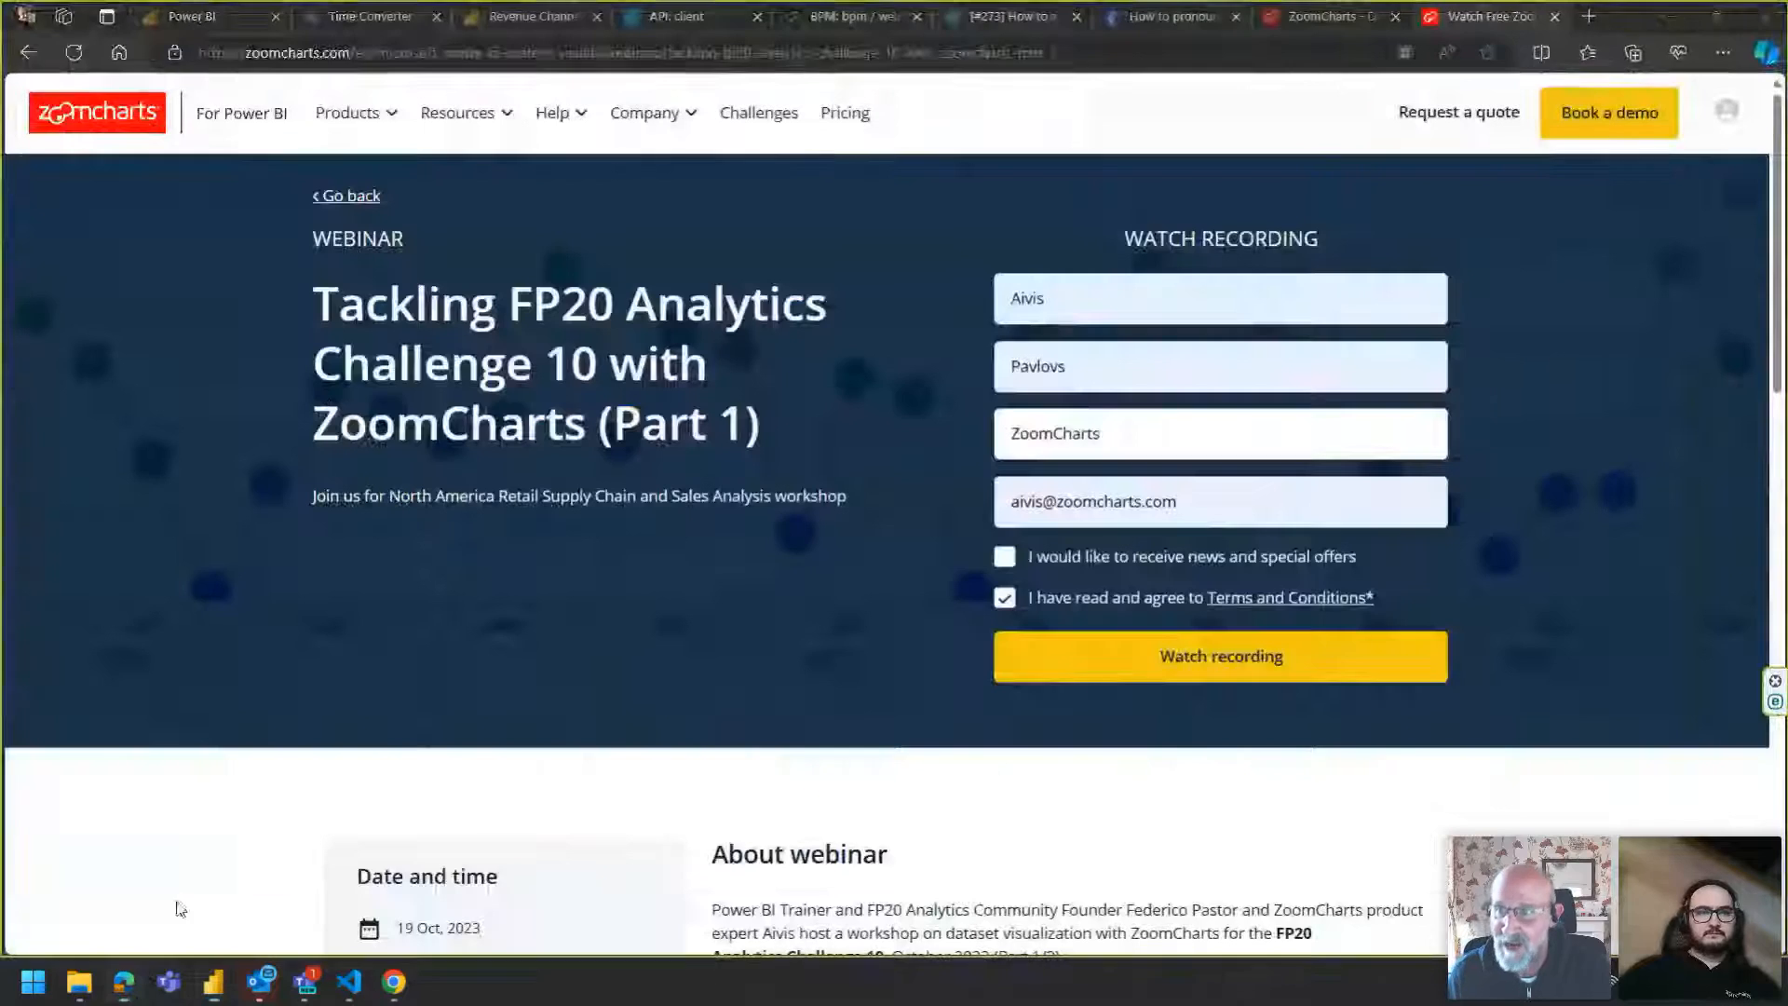
click(125, 982)
mouse_move(606, 116)
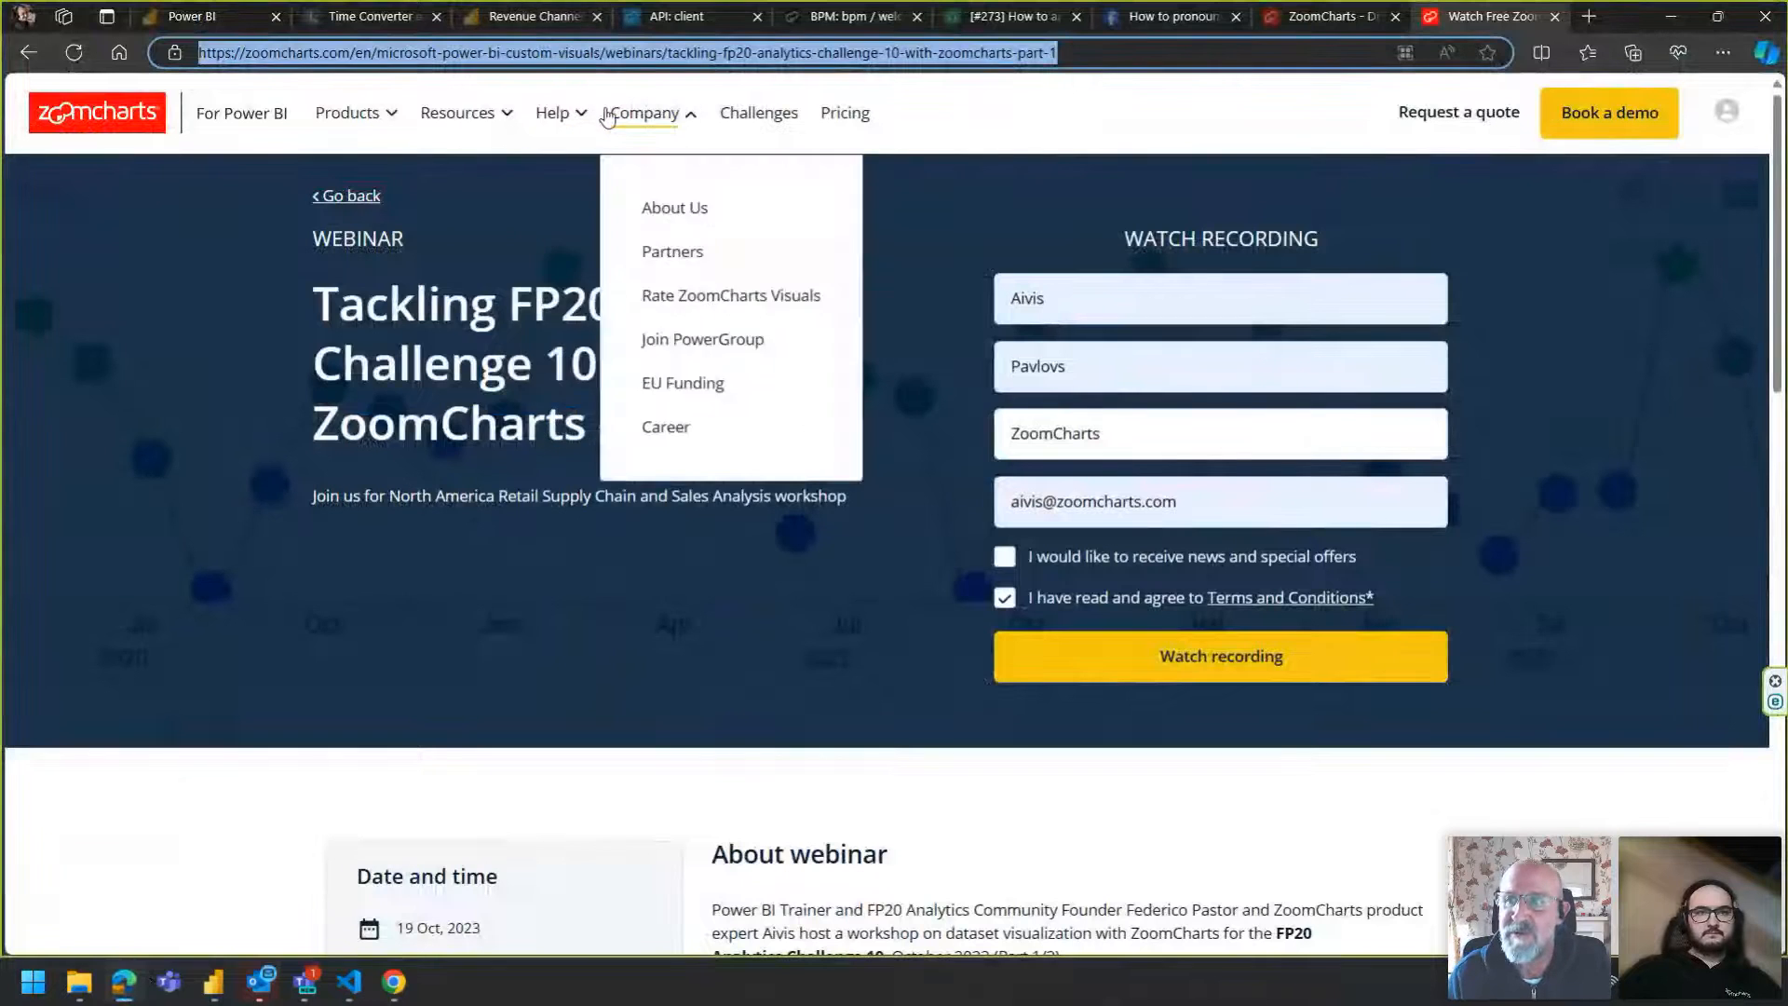
mouse_move(503, 124)
click(497, 207)
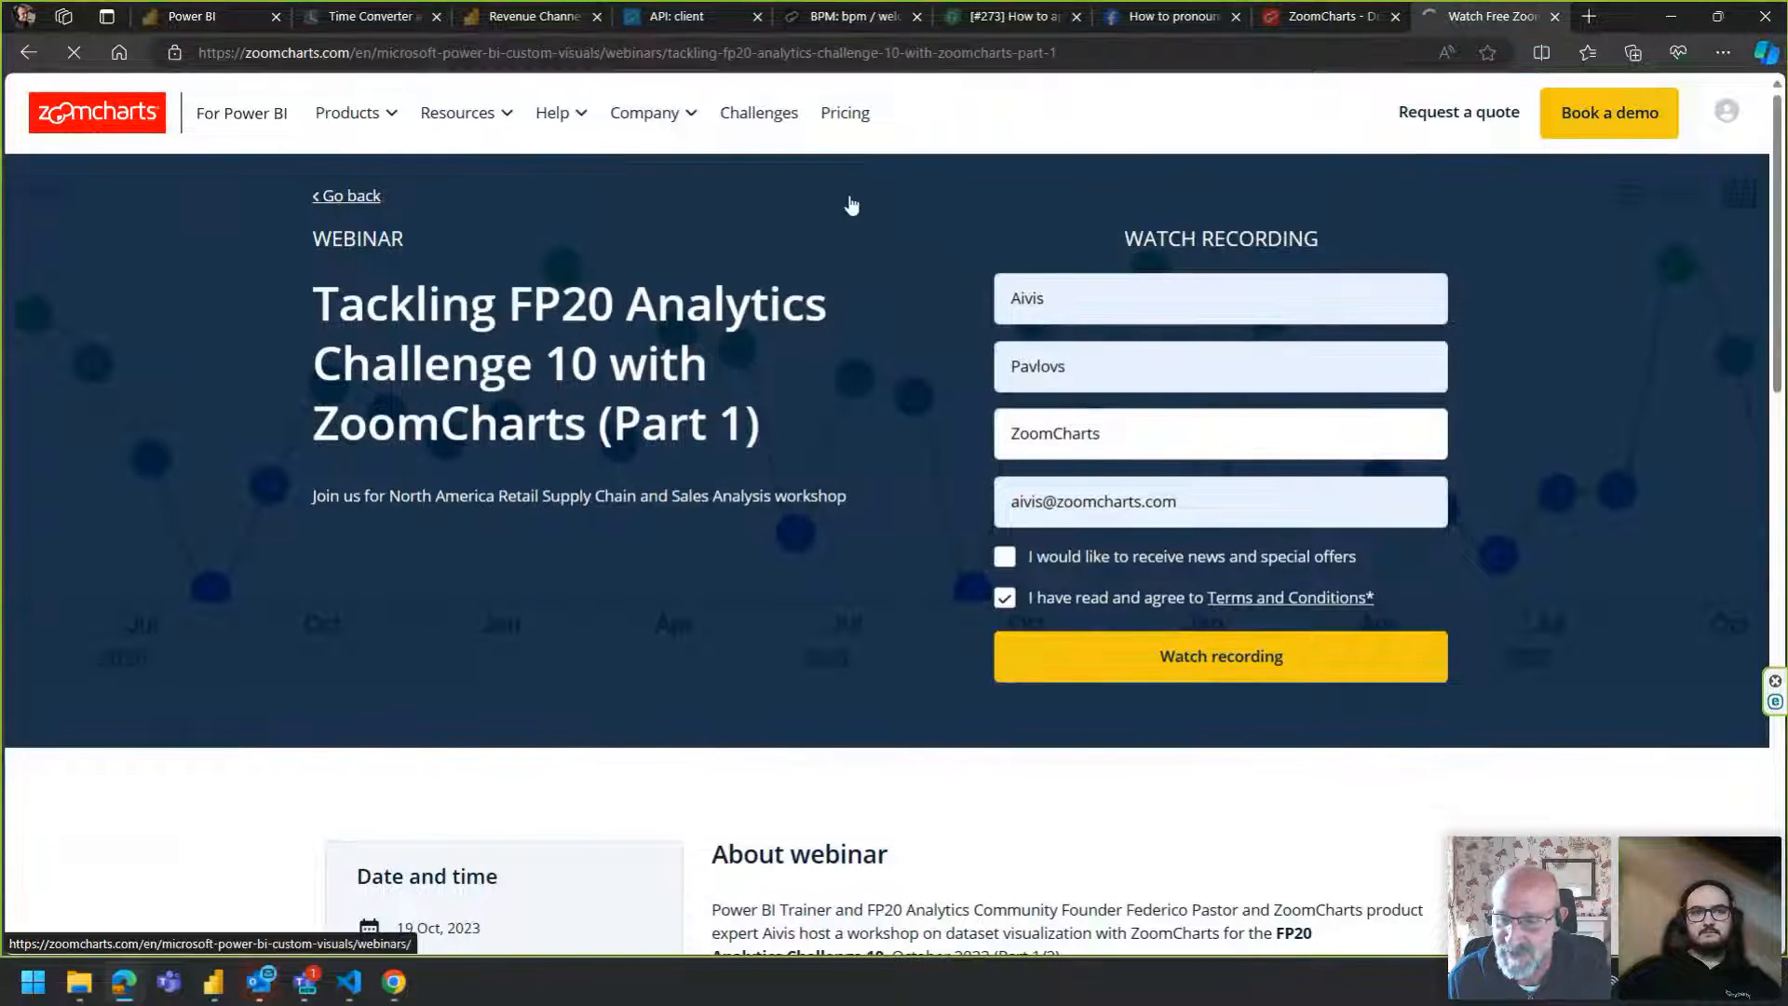
Browse to the second page of examples and open the Sales Overview Report in interactive mode.
scroll(852, 206, down, 2)
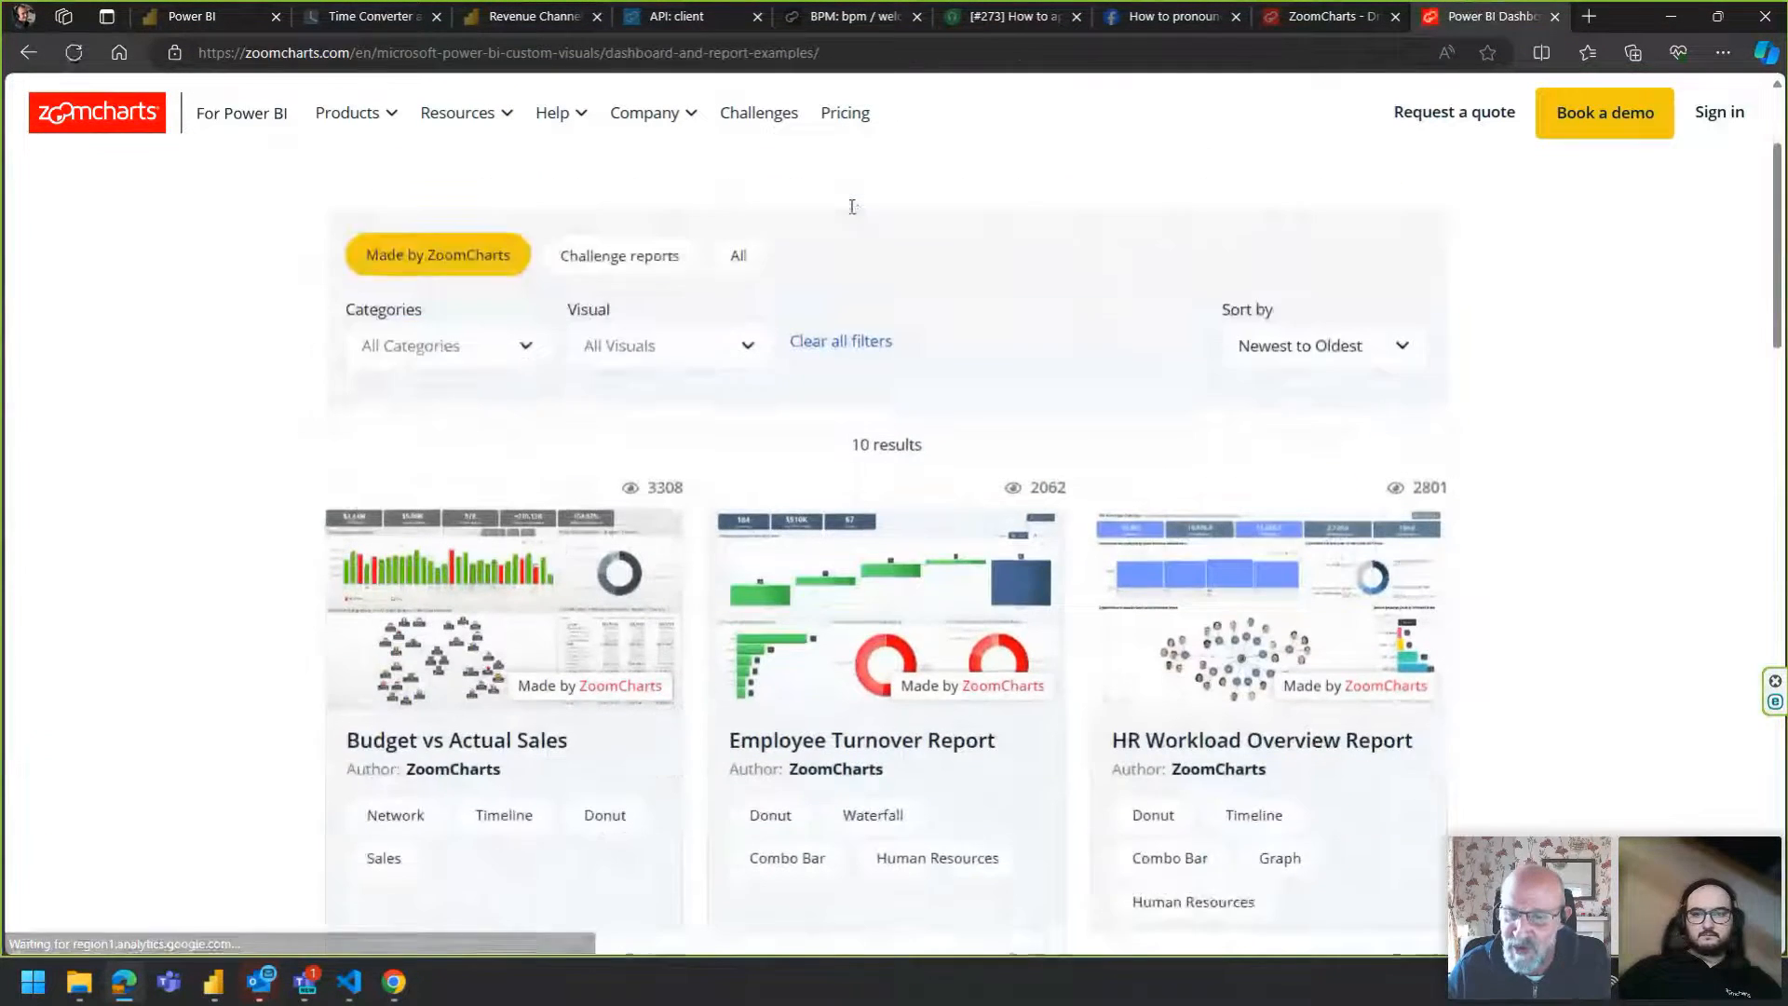
scroll(853, 206, down, 15)
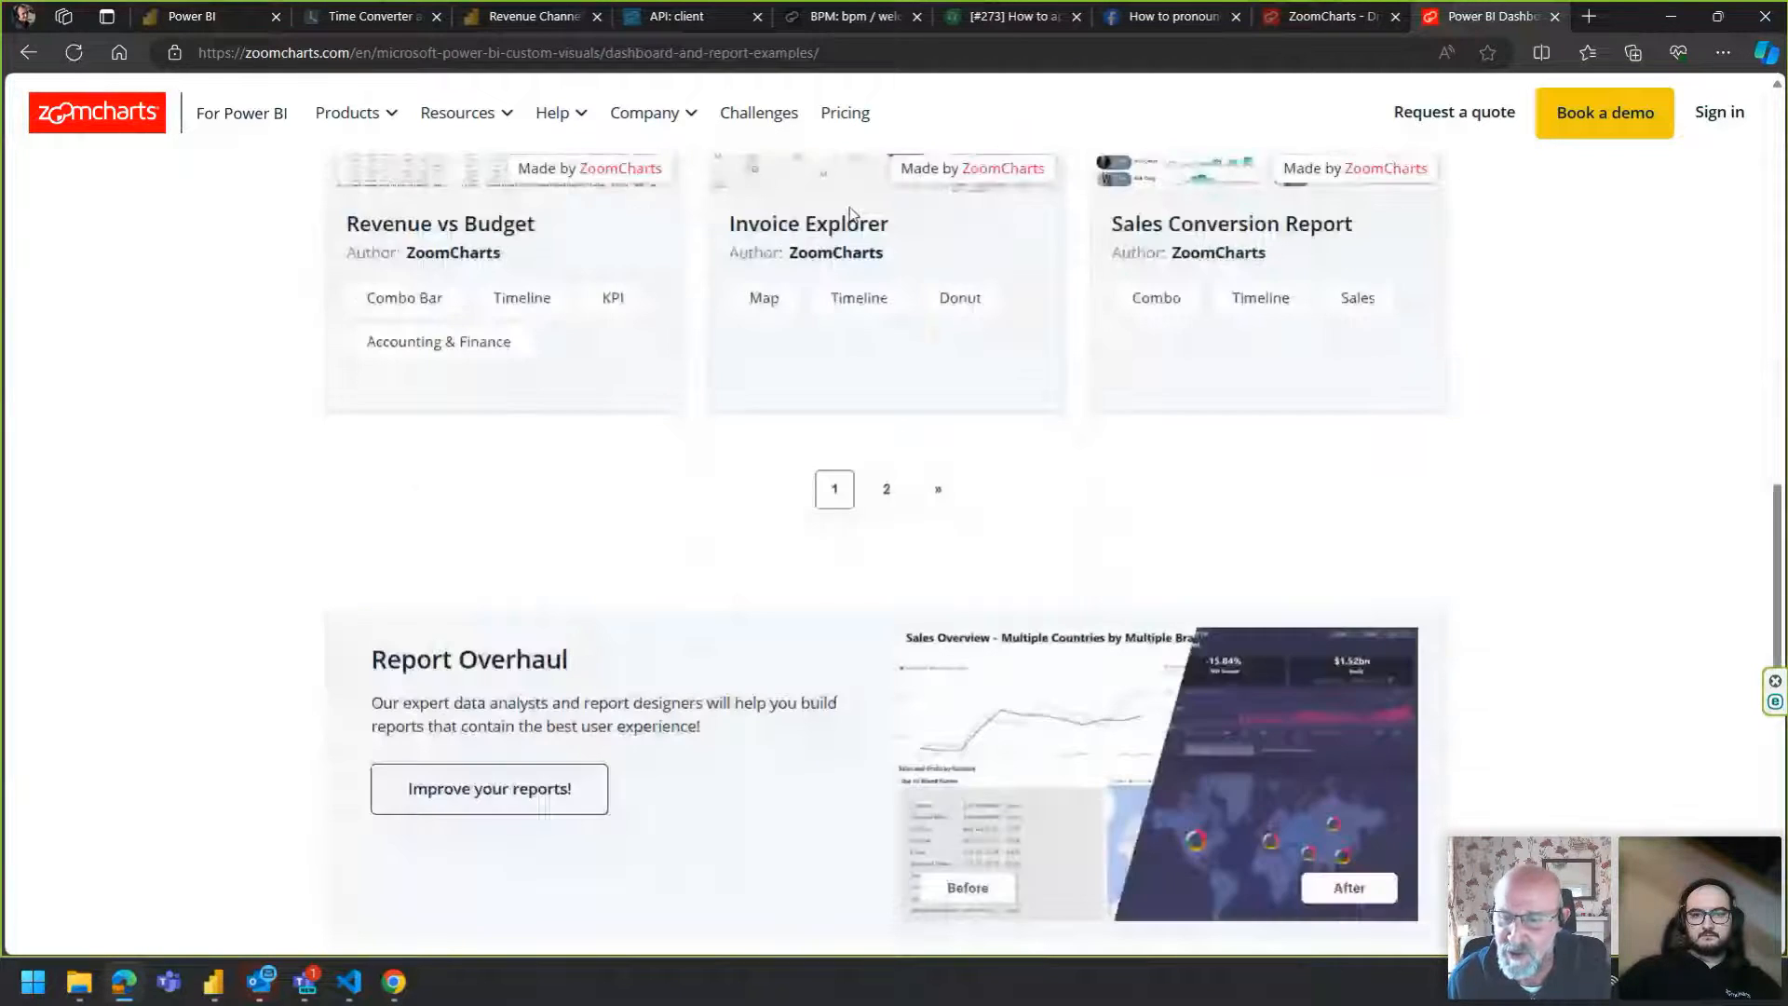
scroll(894, 439, up, 13)
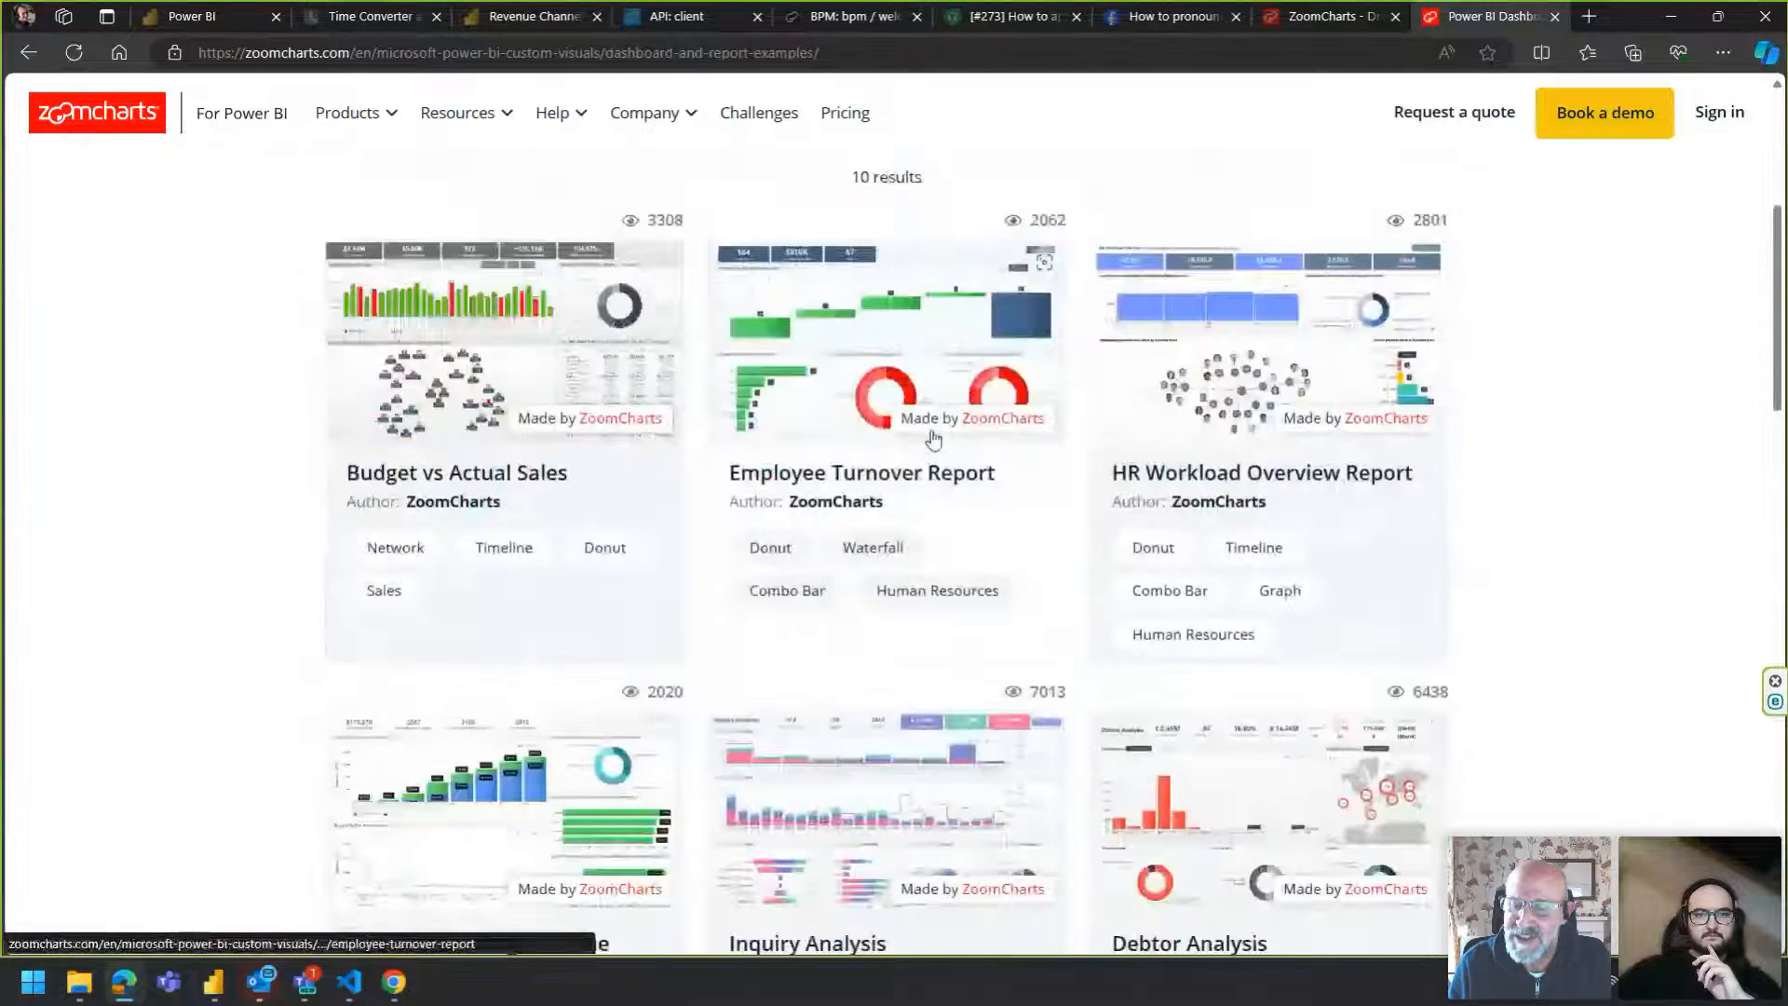
click(888, 376)
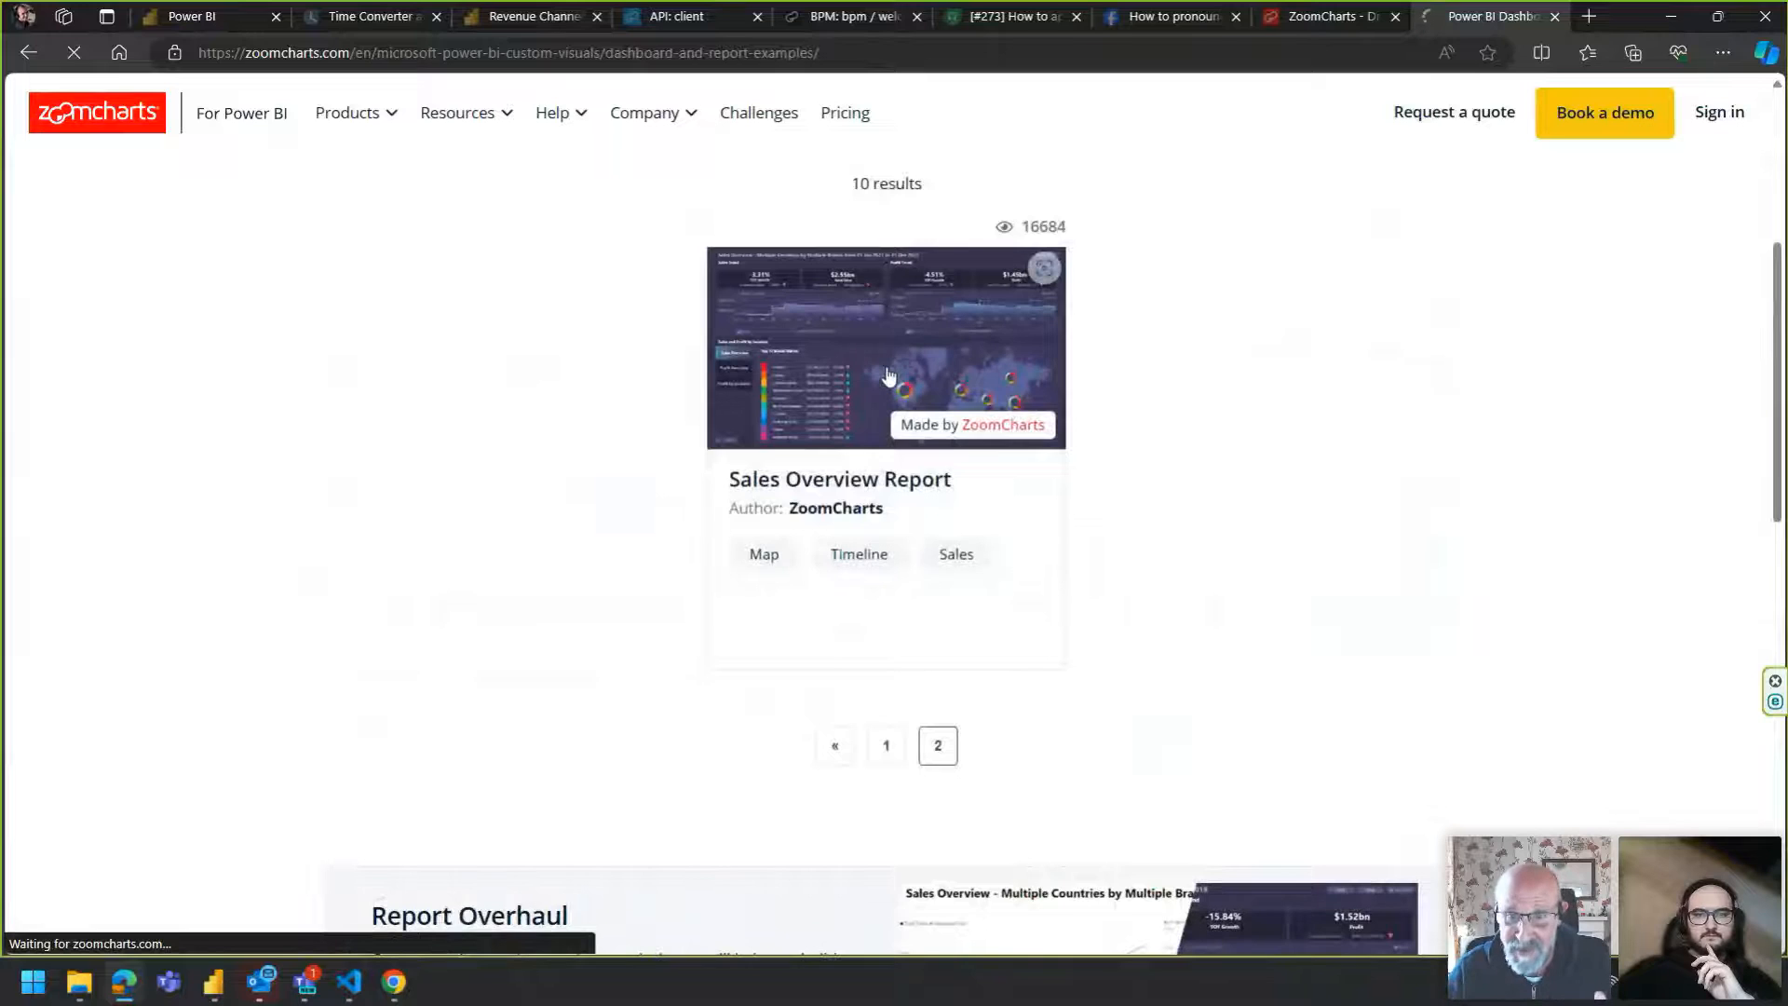
scroll(885, 370, down, 3)
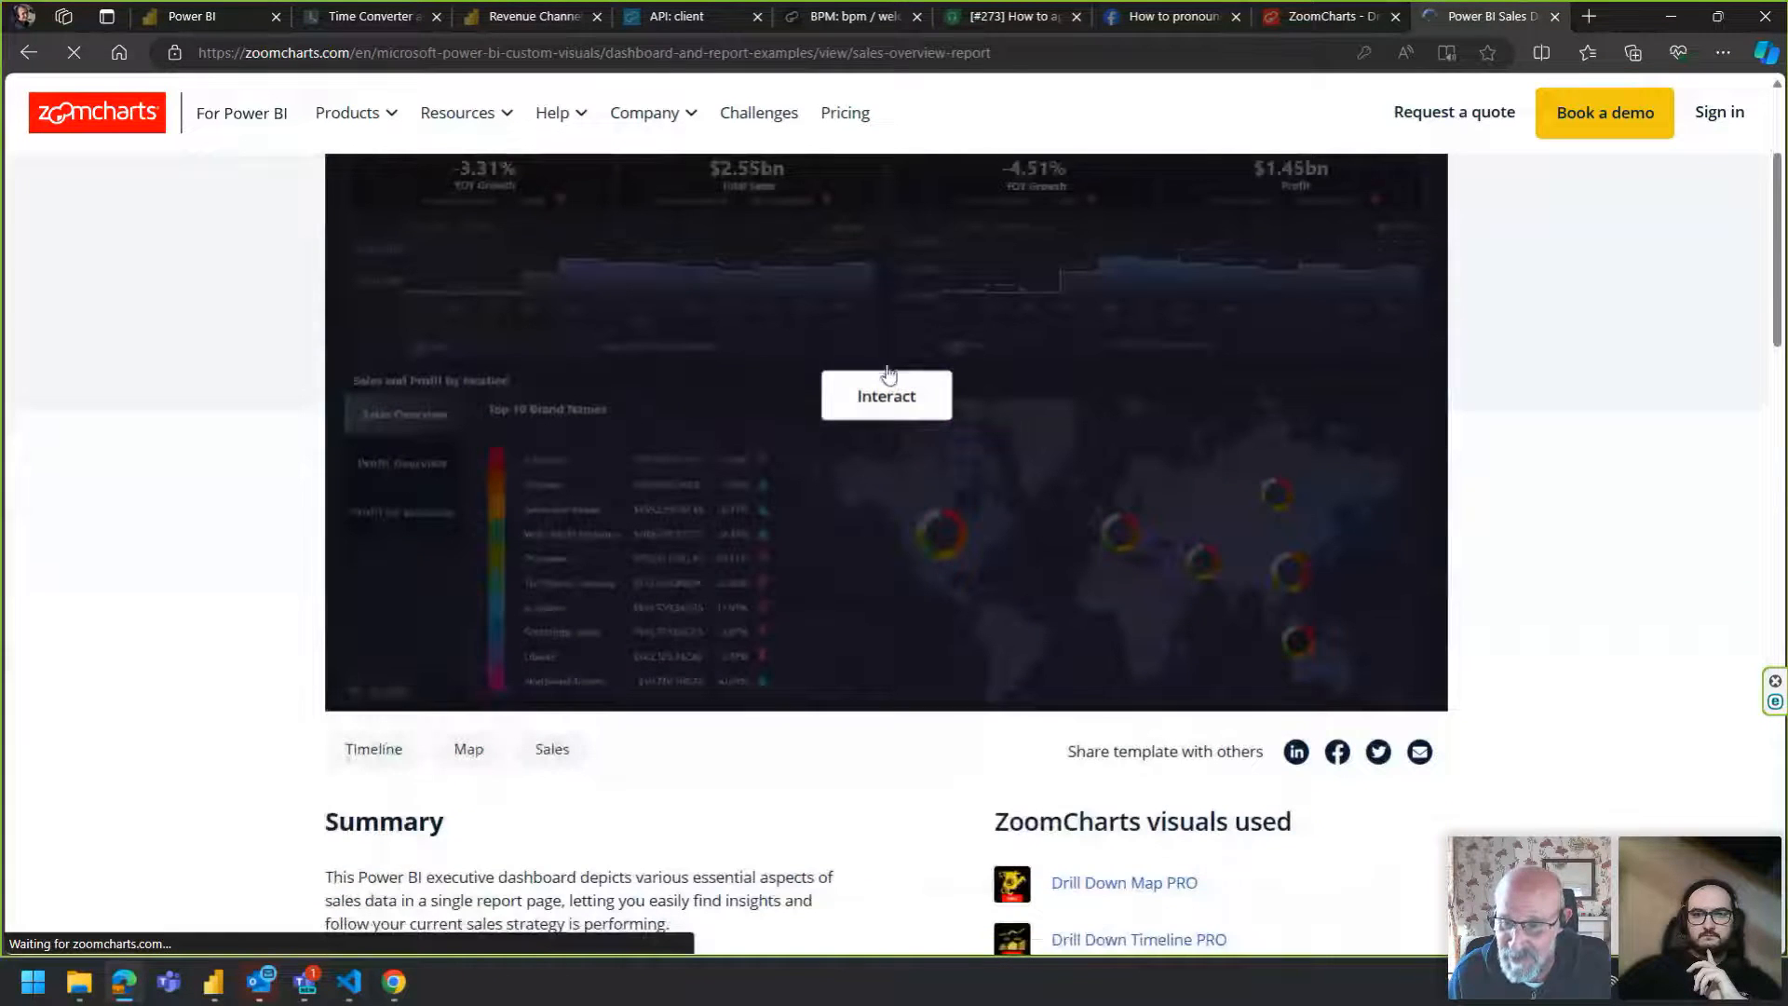
click(896, 390)
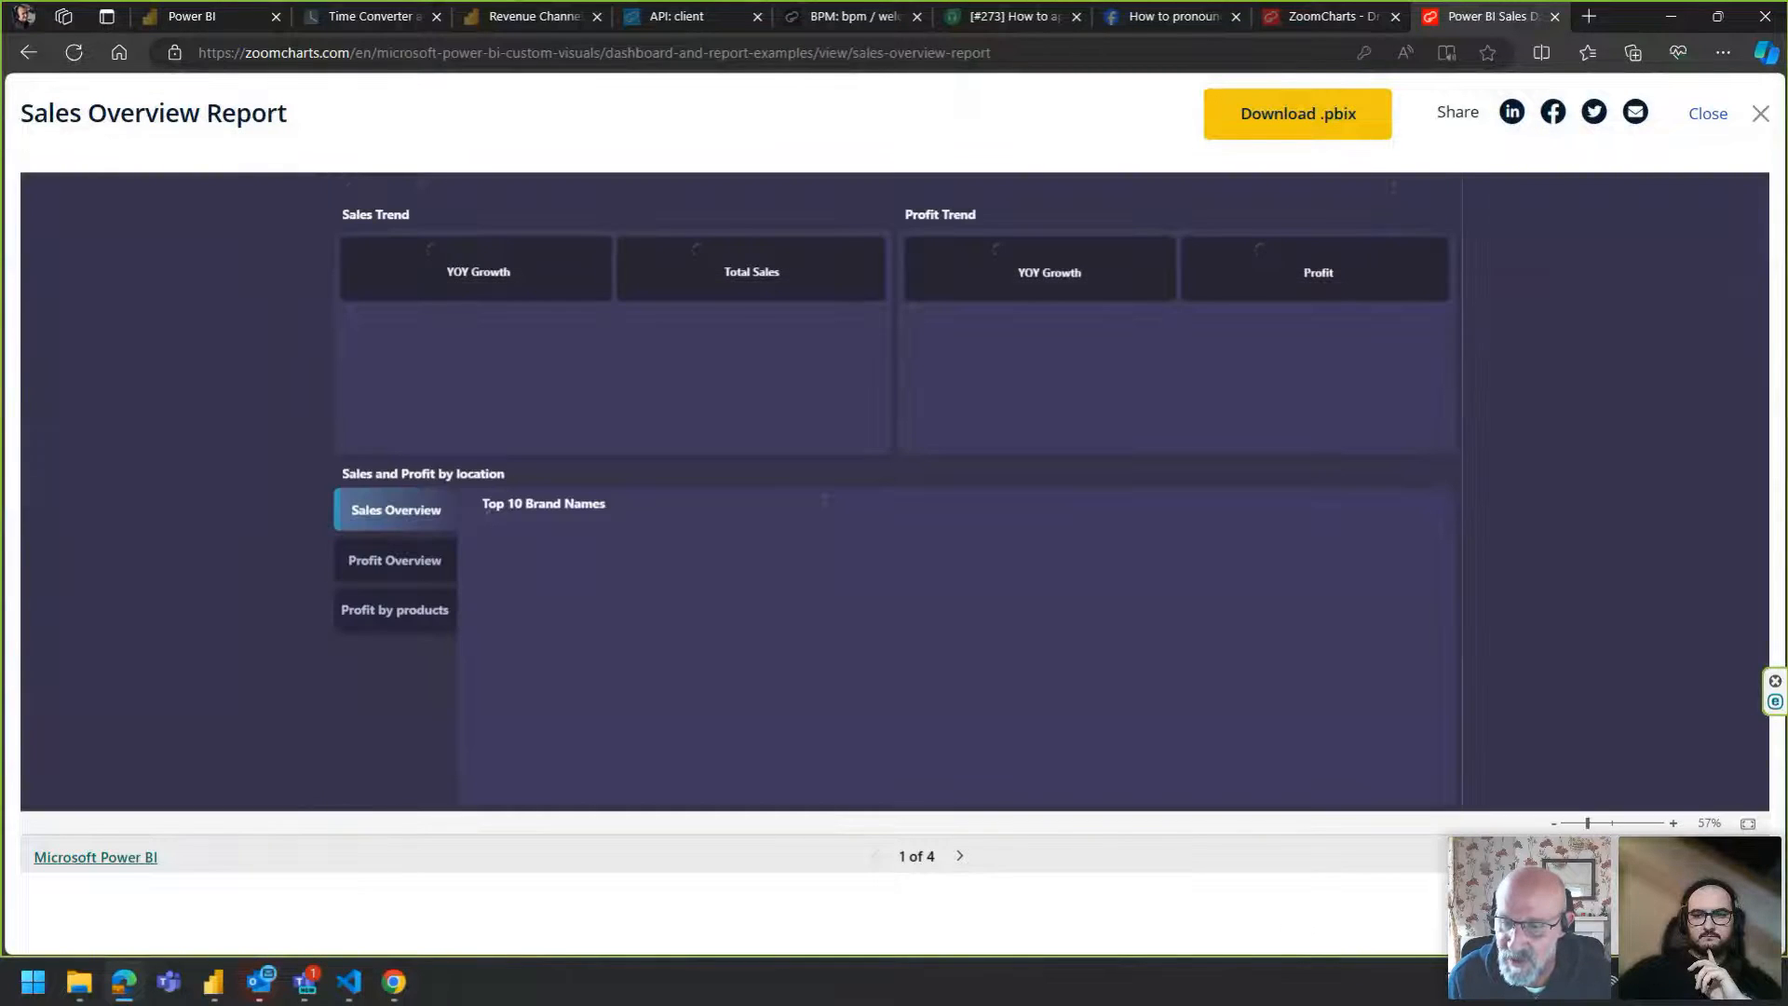
Open the Sales Overview Report full screen in a Power BI tab, close the gallery tab, and view its help overlay.
click(1748, 856)
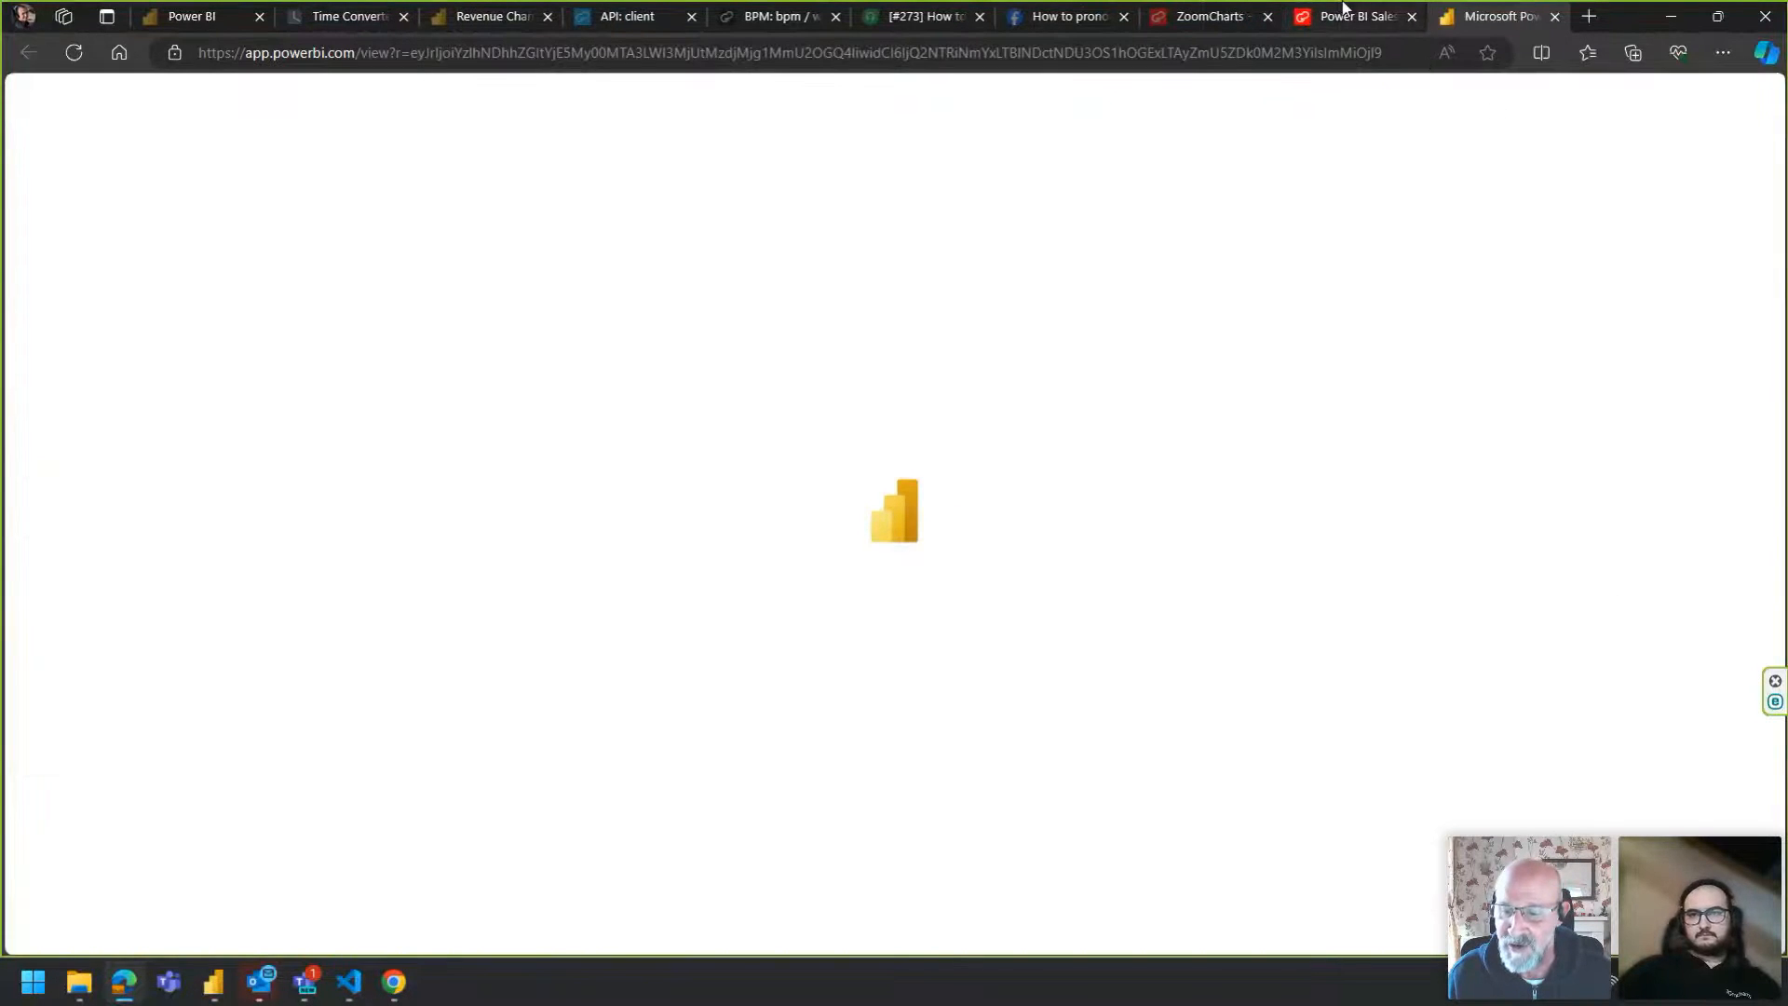
click(1390, 18)
click(1412, 18)
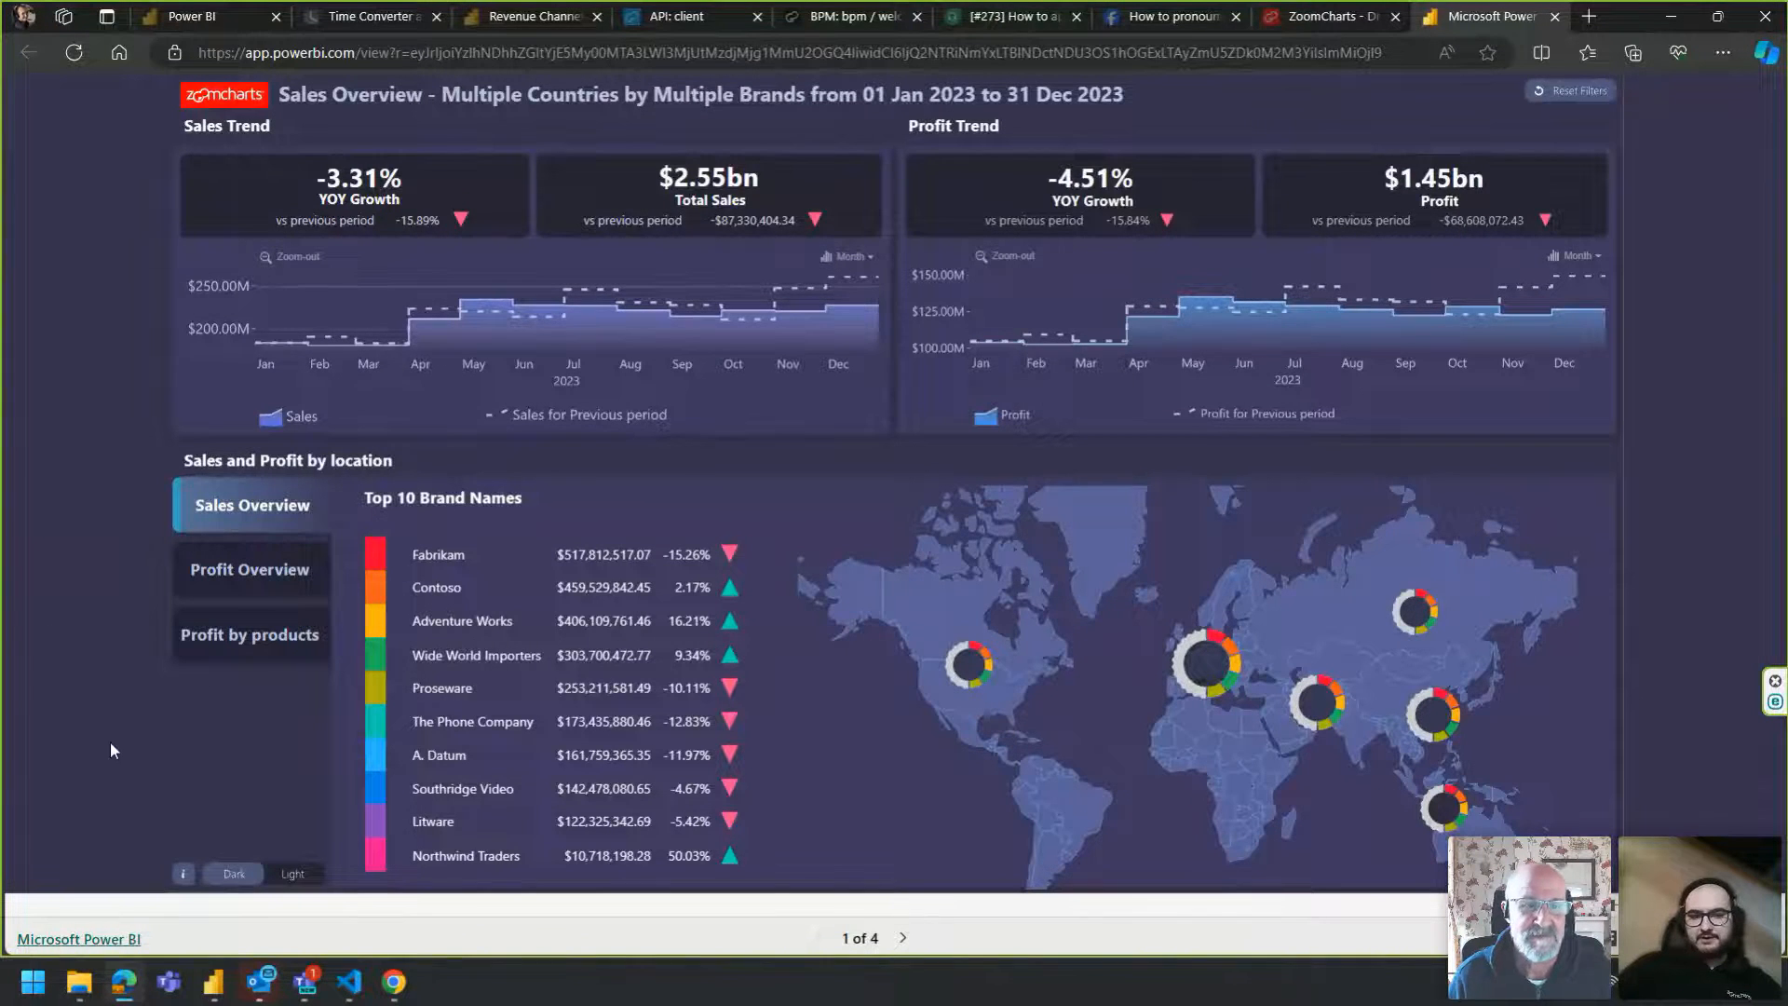
click(183, 873)
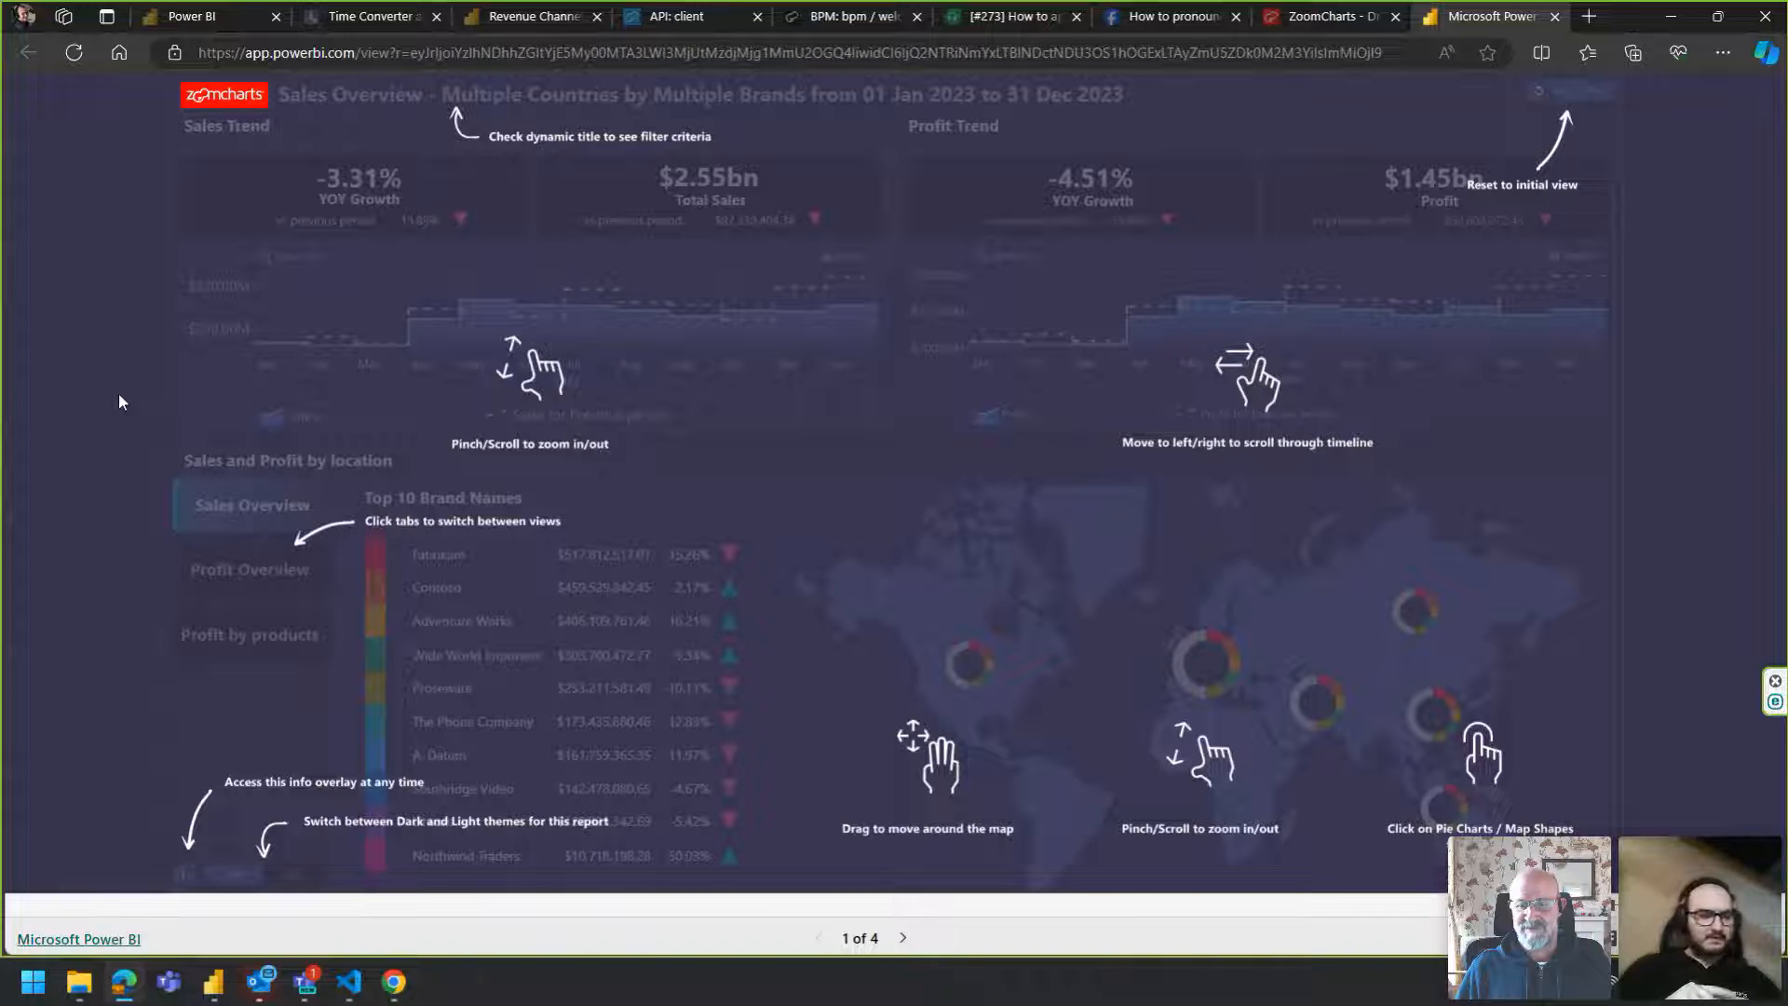
click(177, 355)
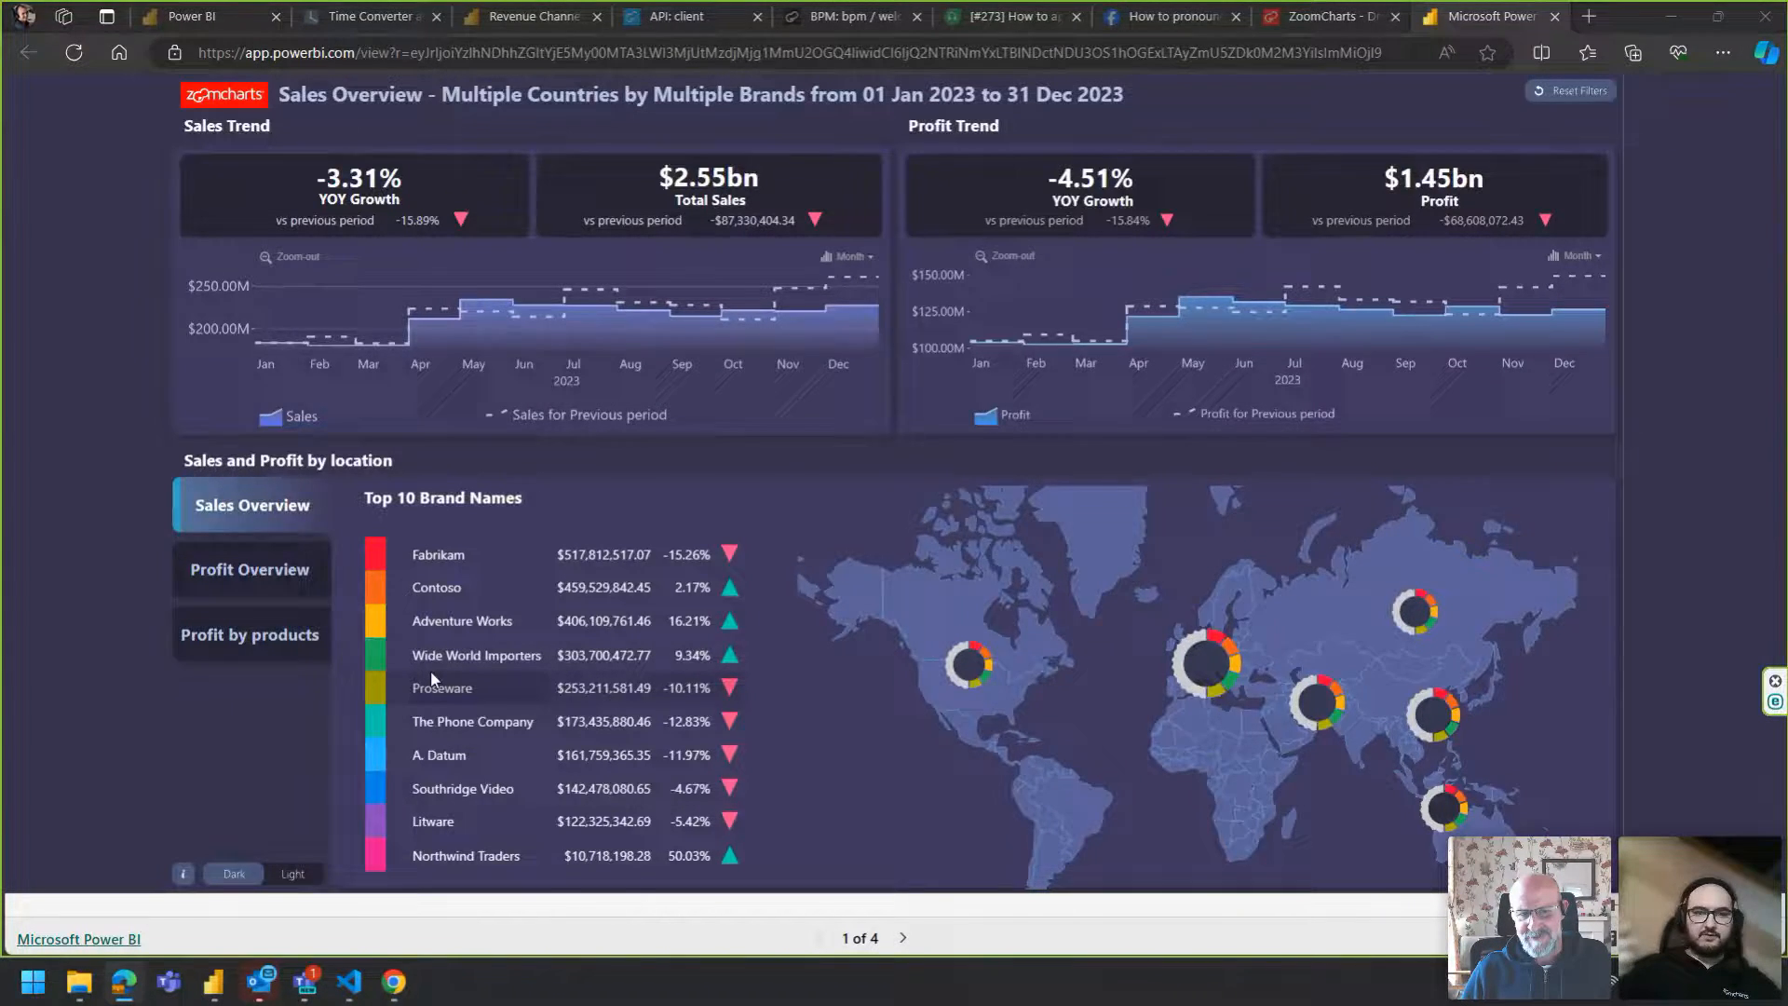
Return to the FP_20 19_10 report in Power BI Desktop and expand the Visualizations pane.
key(alt+Tab)
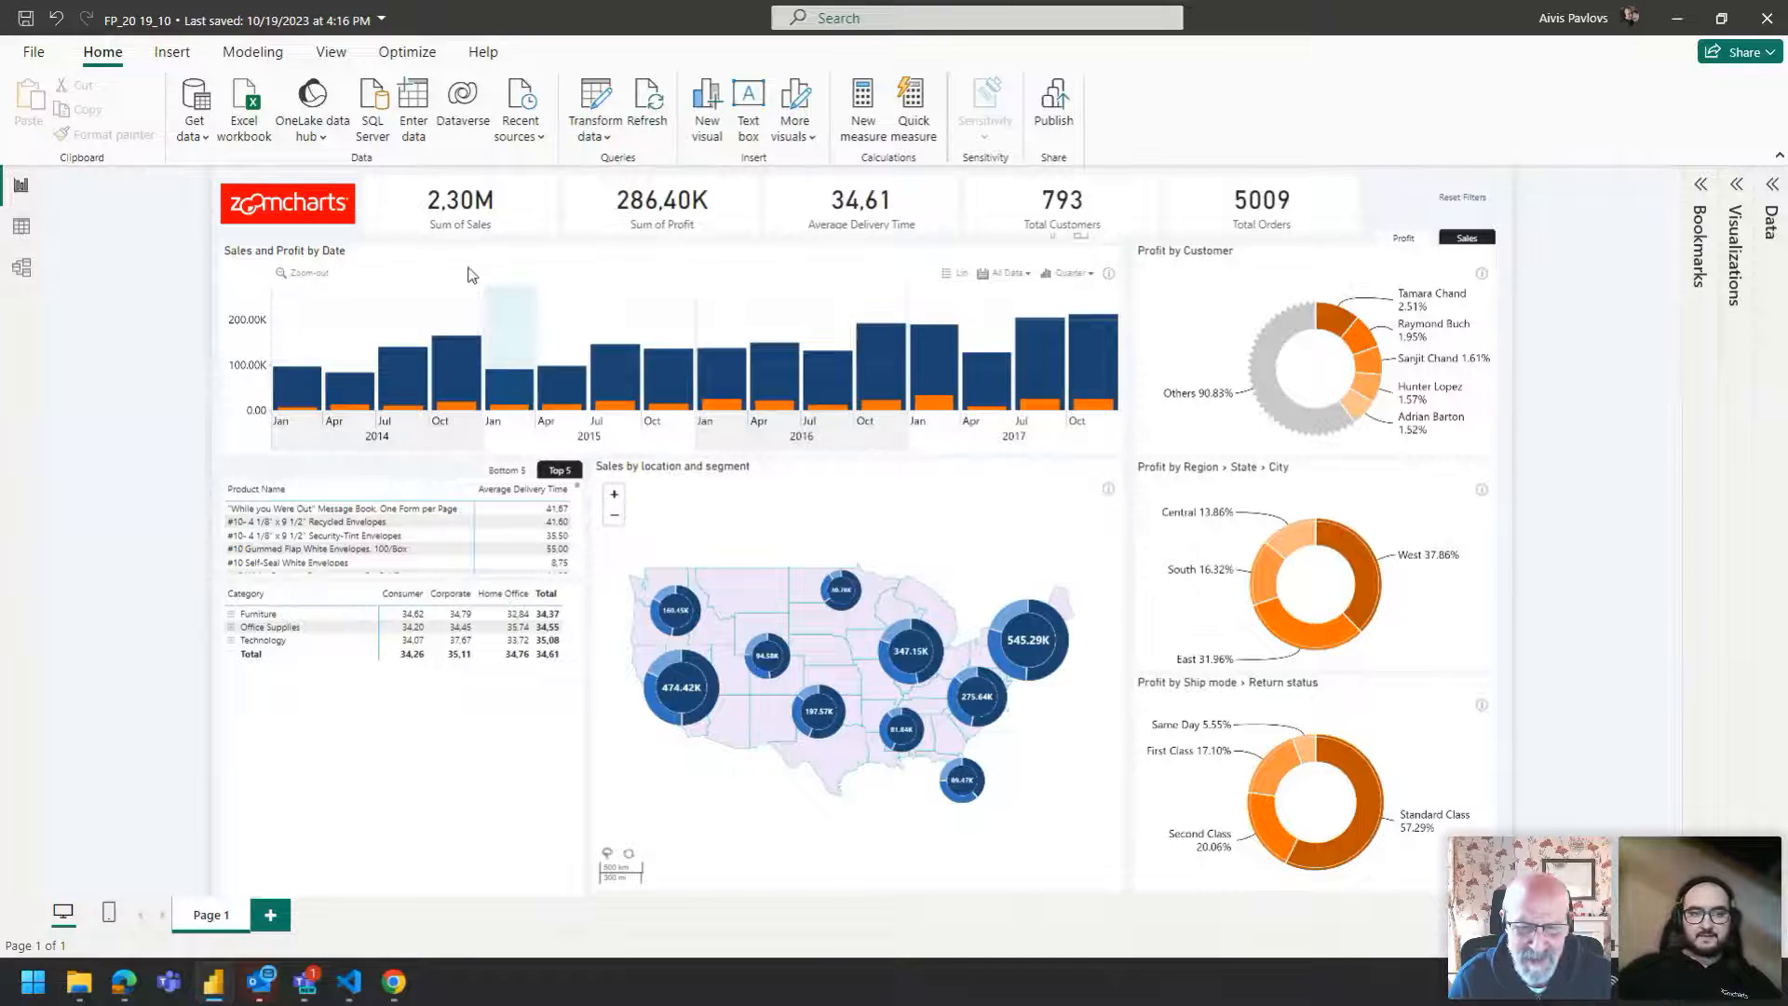
mouse_move(230, 992)
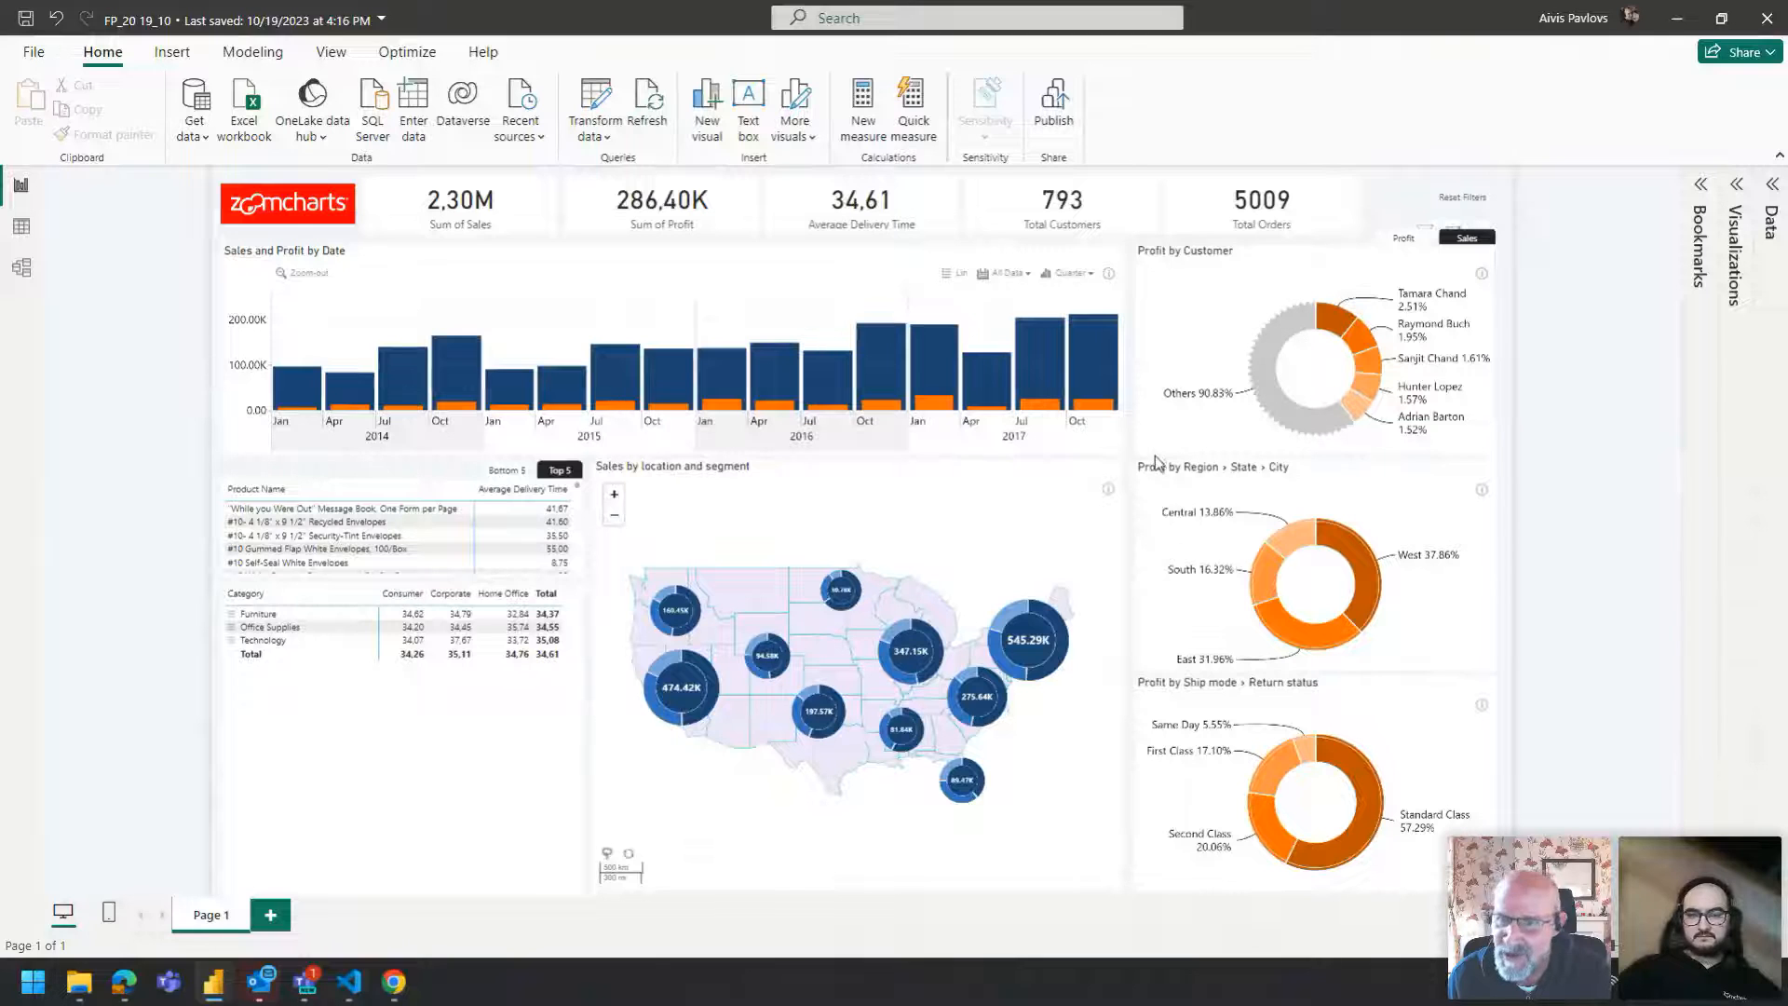
click(1742, 188)
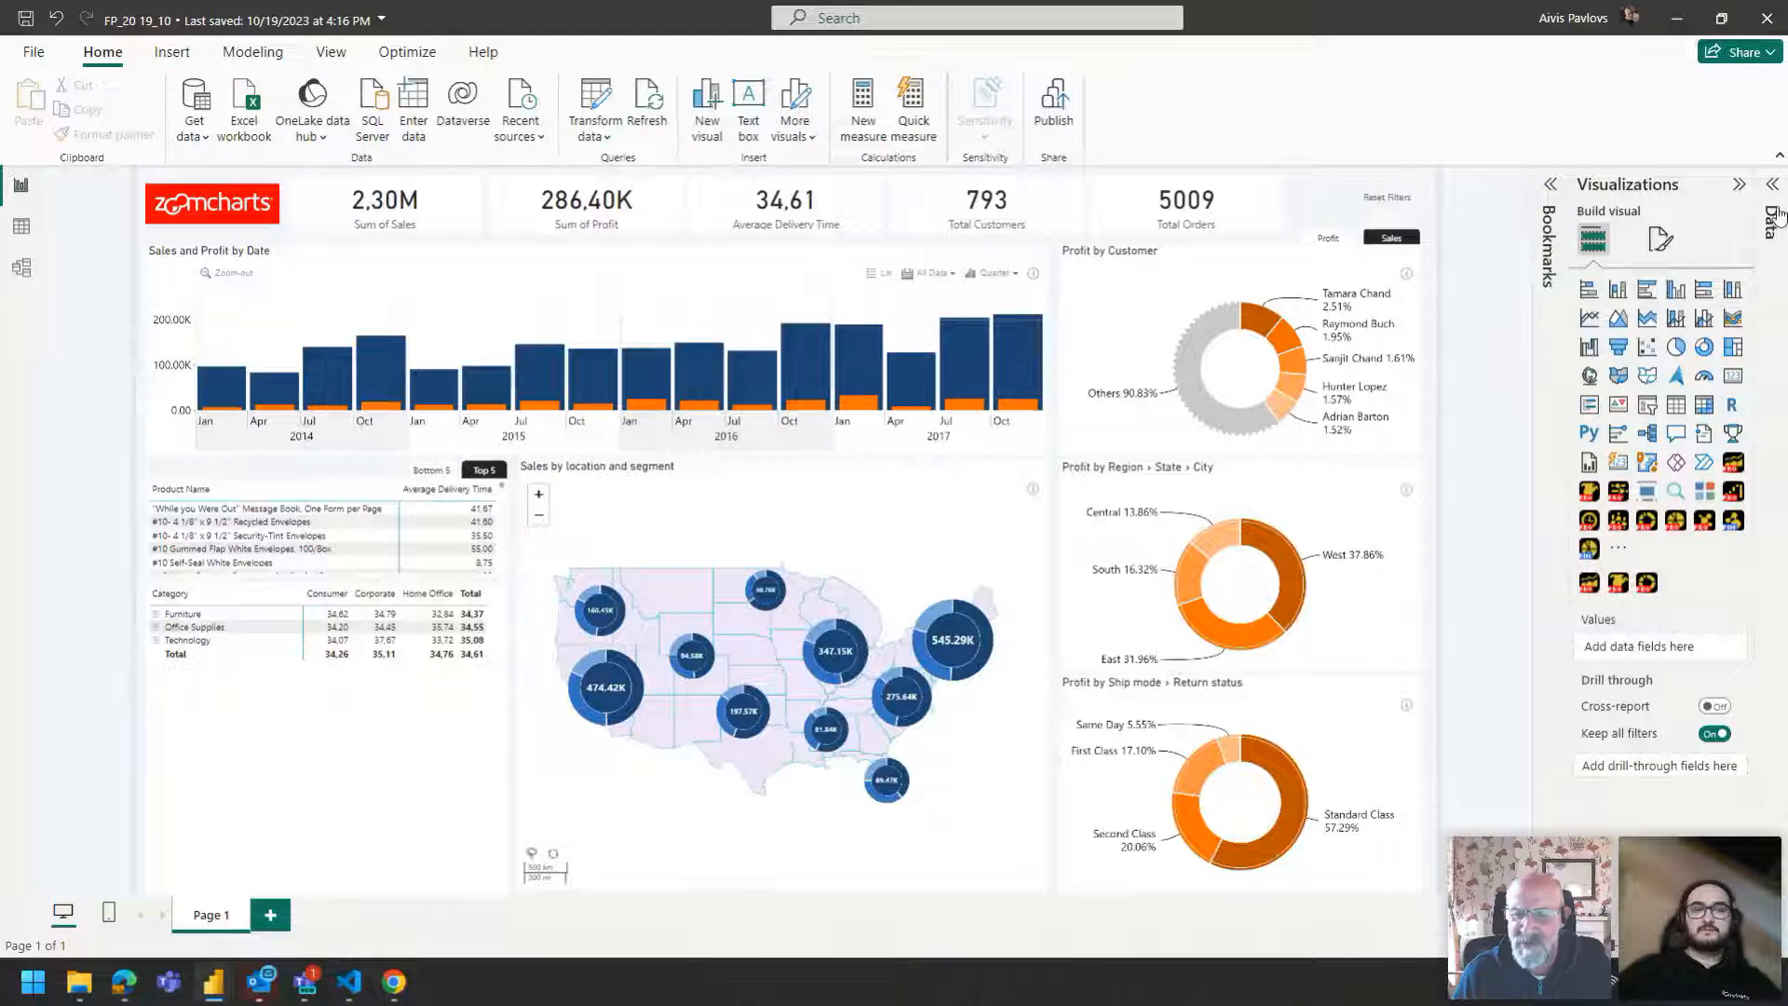
Expand the category matrix all down one level in the hierarchy to show sub-categories.
click(452, 589)
click(402, 575)
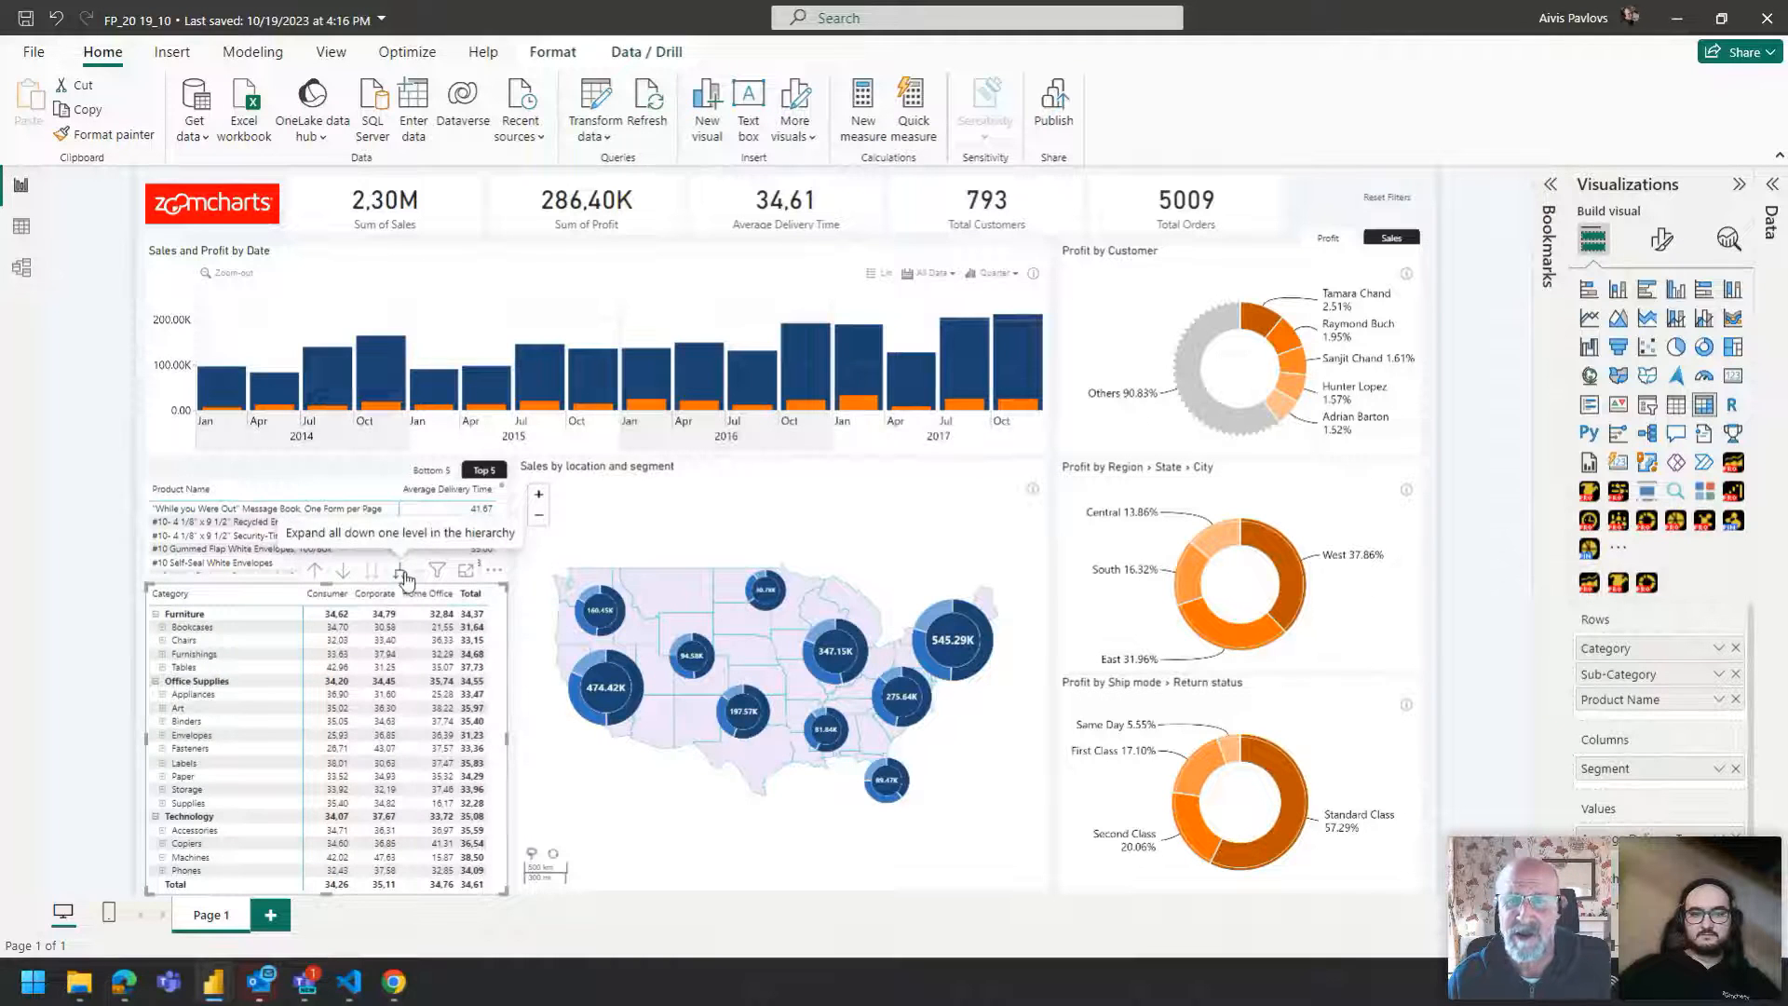
click(517, 683)
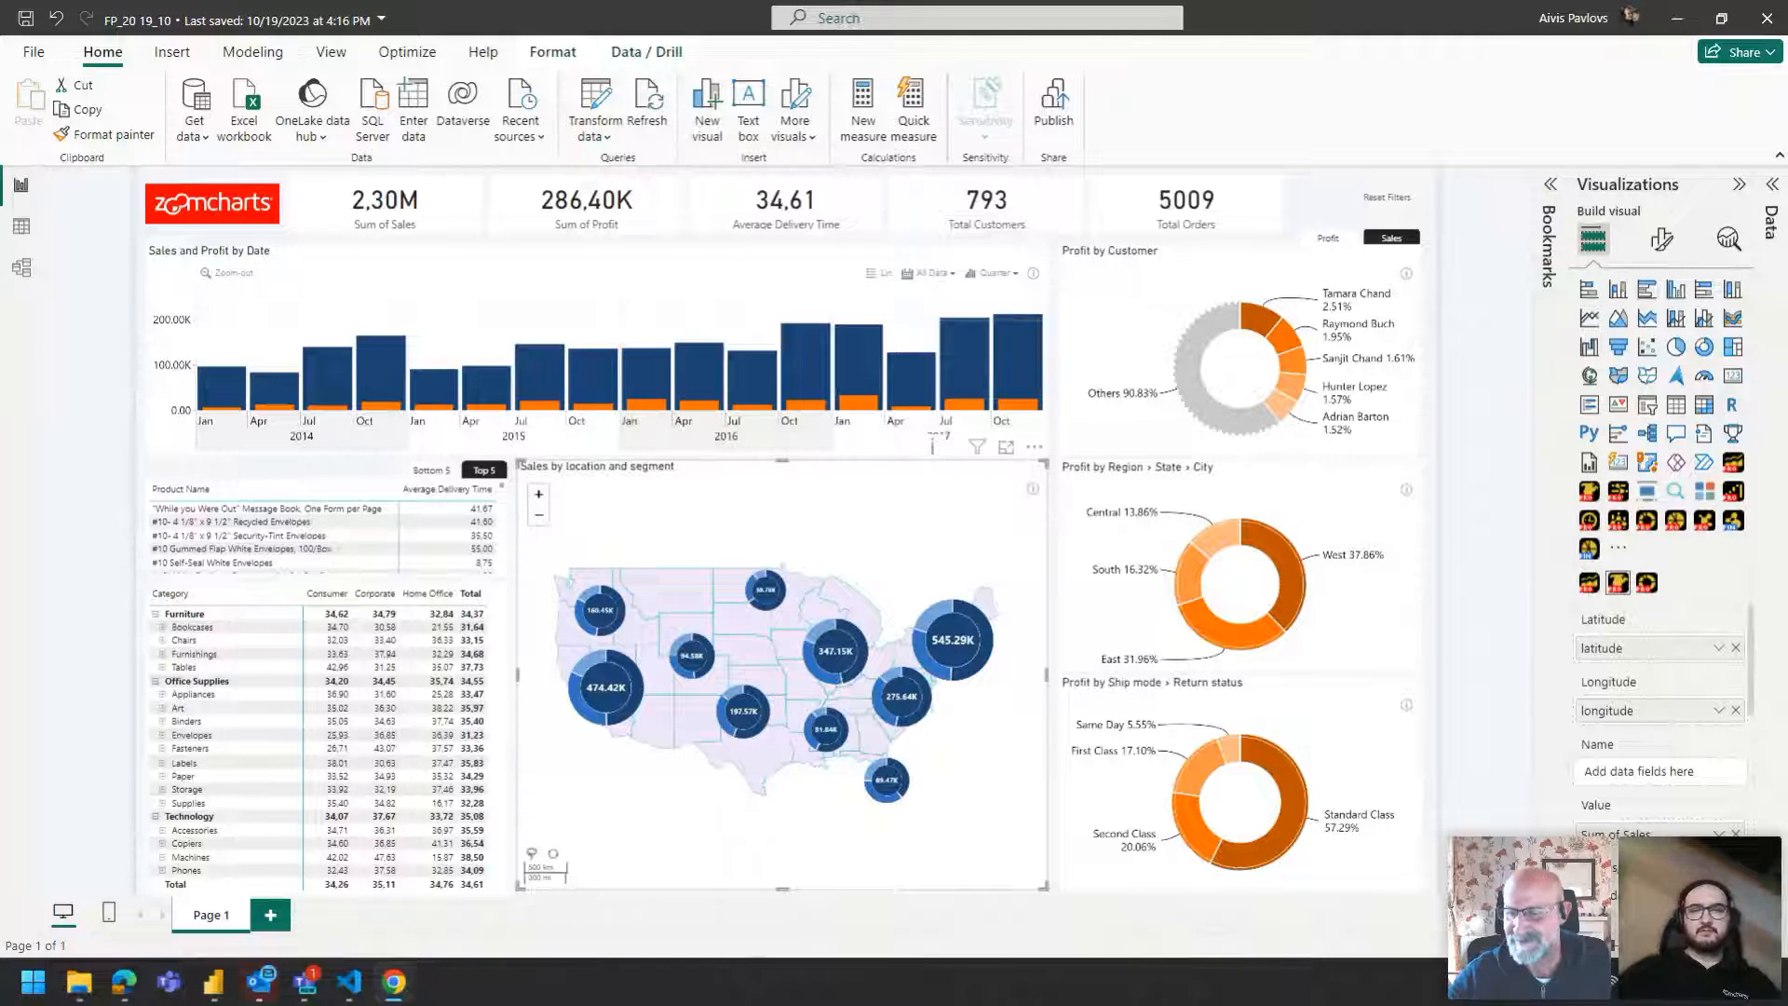
Switch to the Challenge 10_Zoomcharts report and cycle the metric selector through Sales, Cost, Quantity and Profit.
key(alt+Tab)
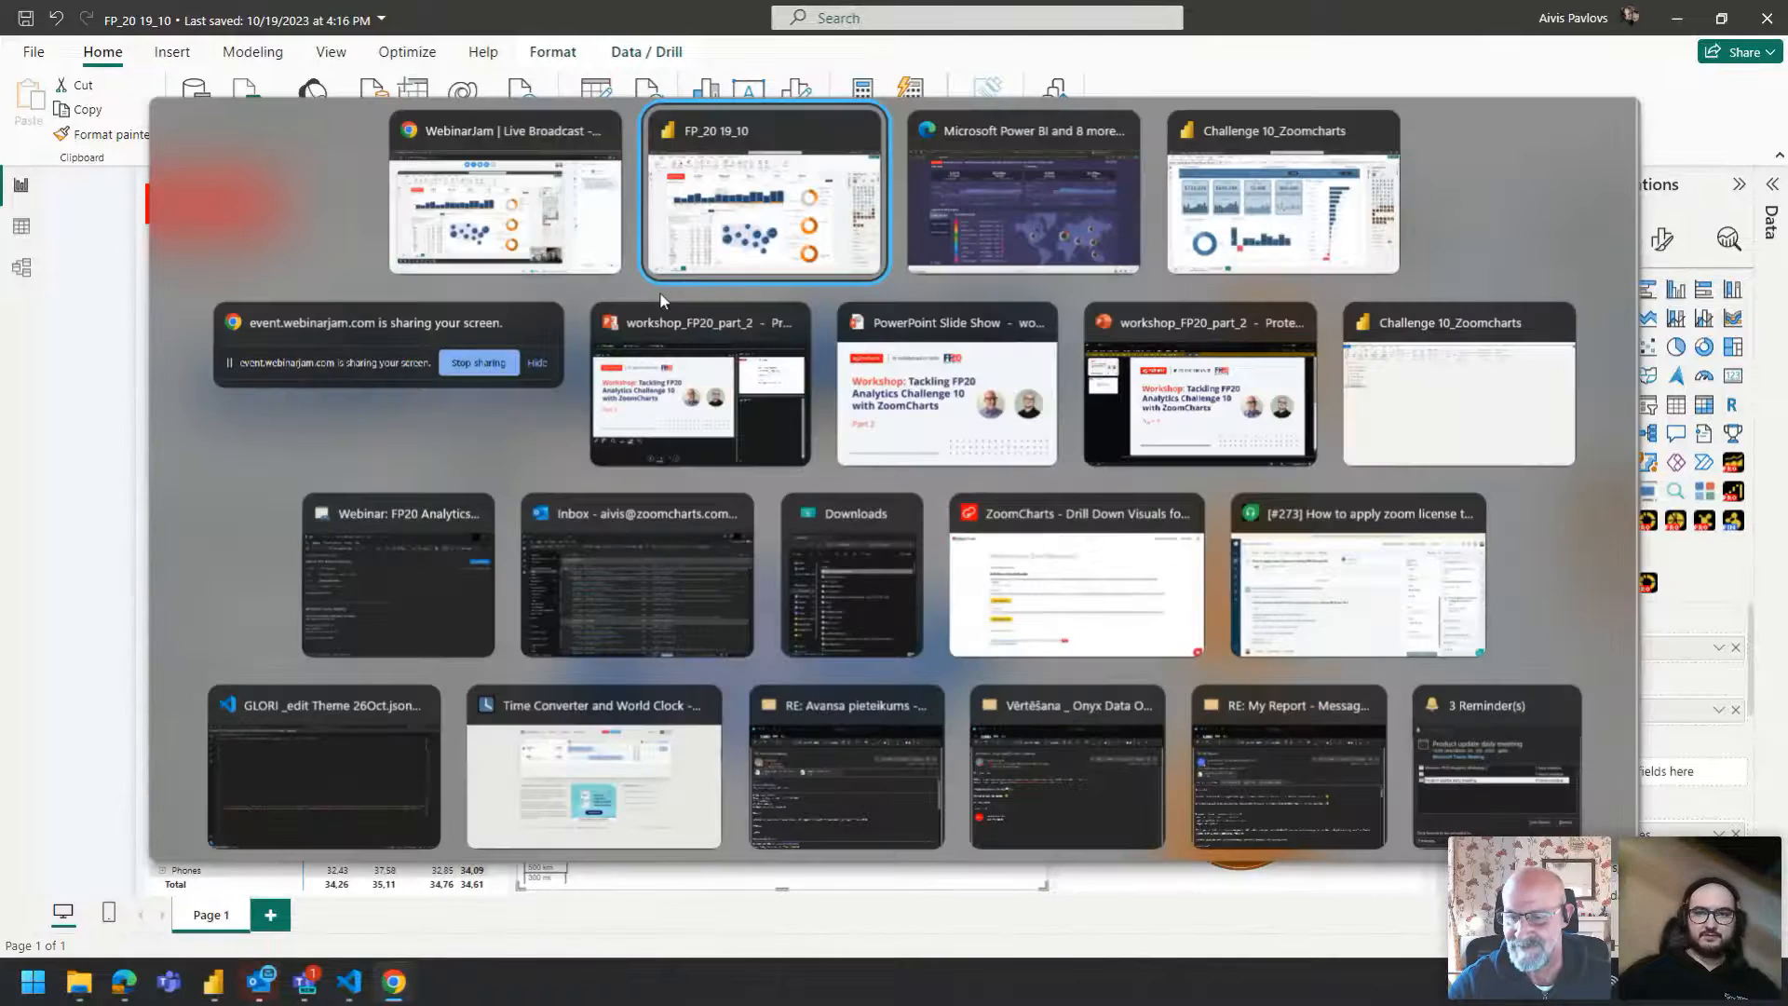
click(1269, 205)
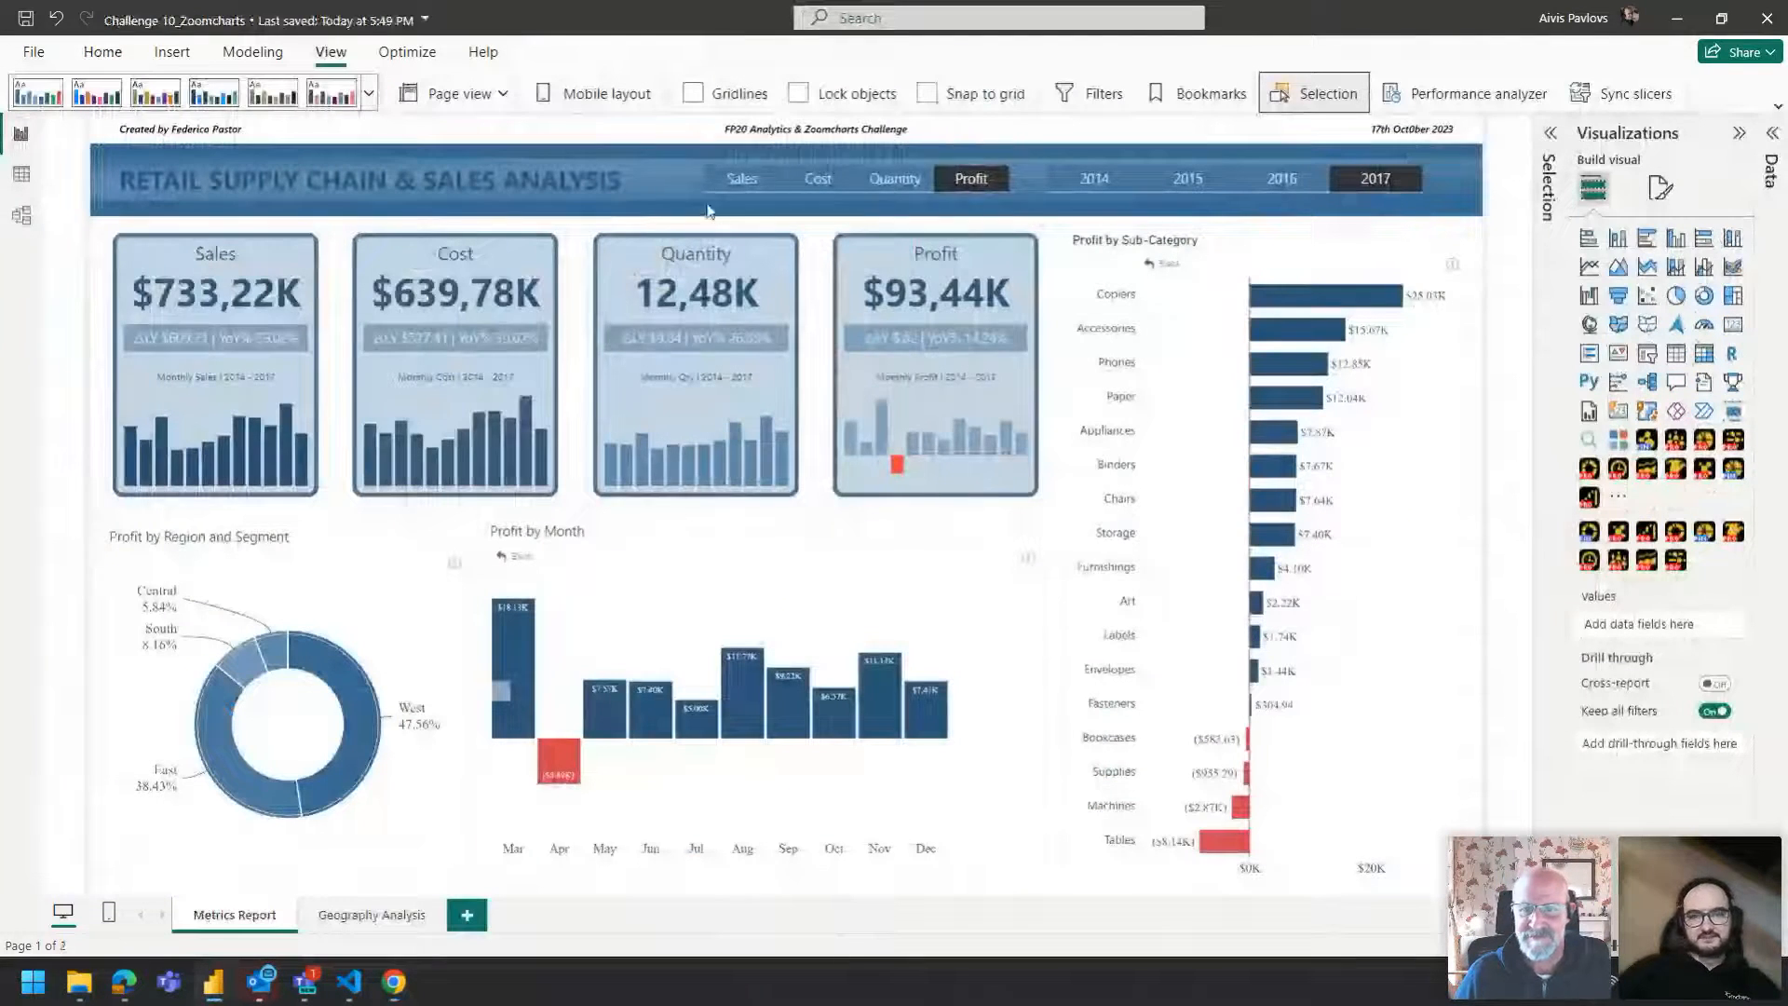
click(766, 185)
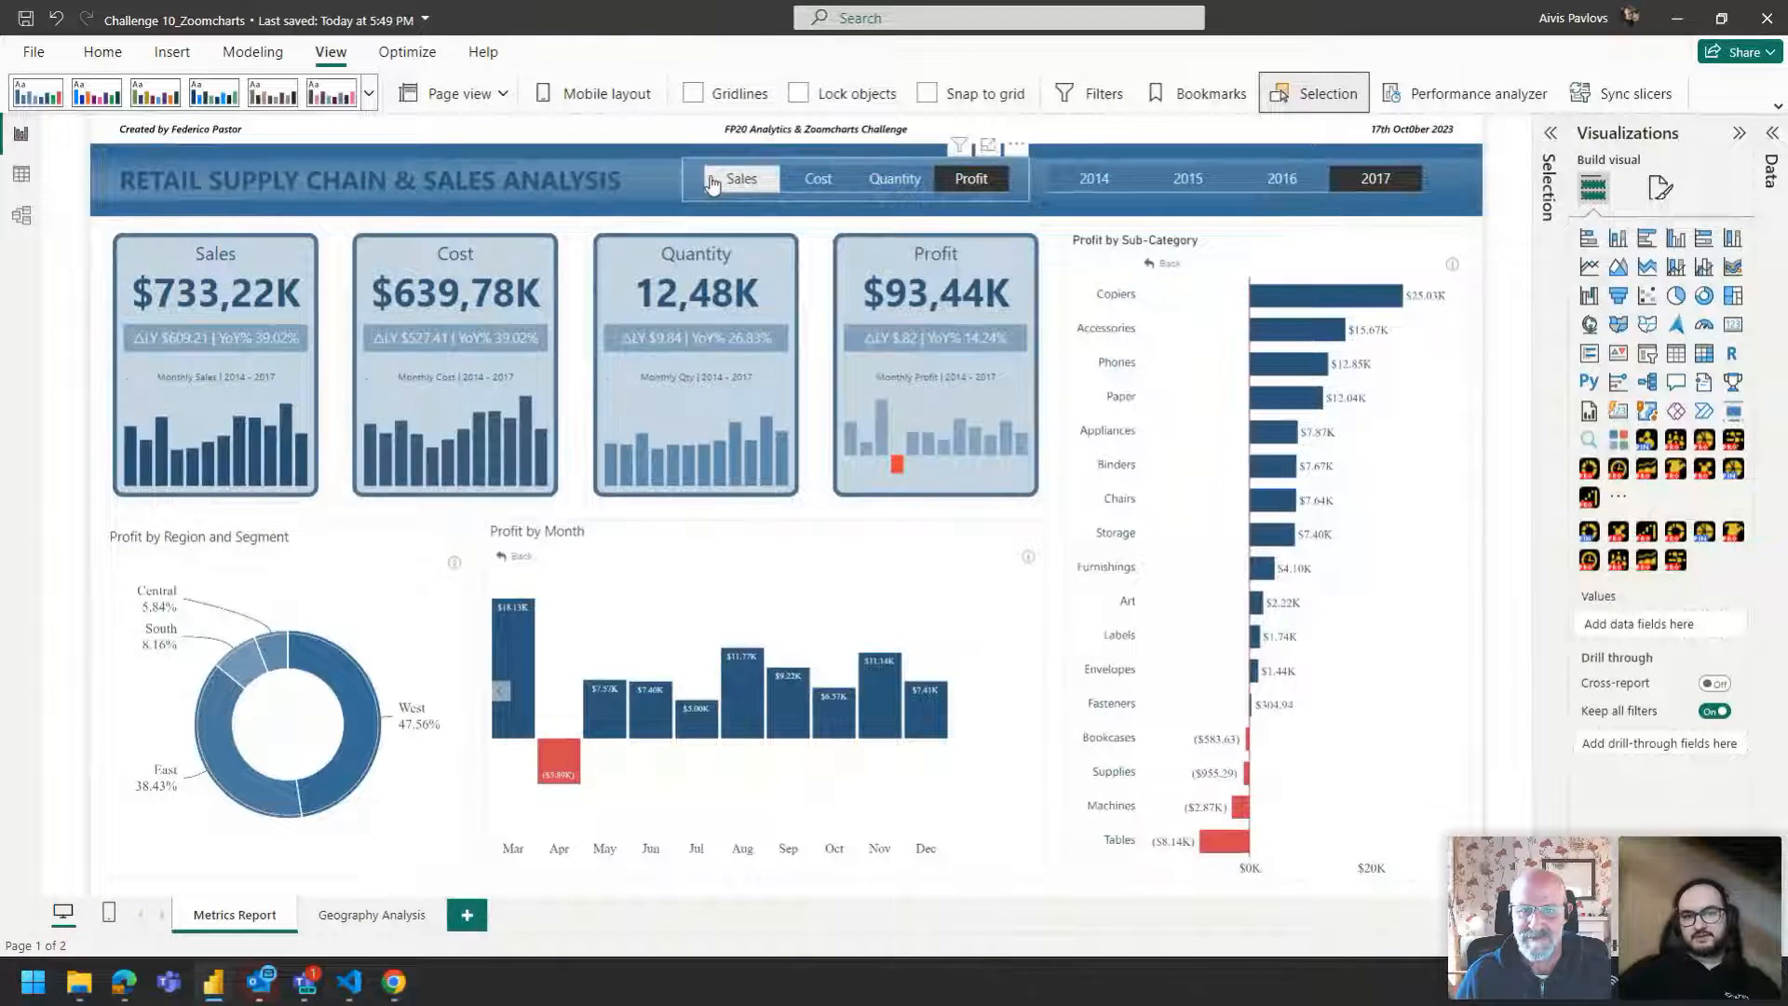
click(809, 184)
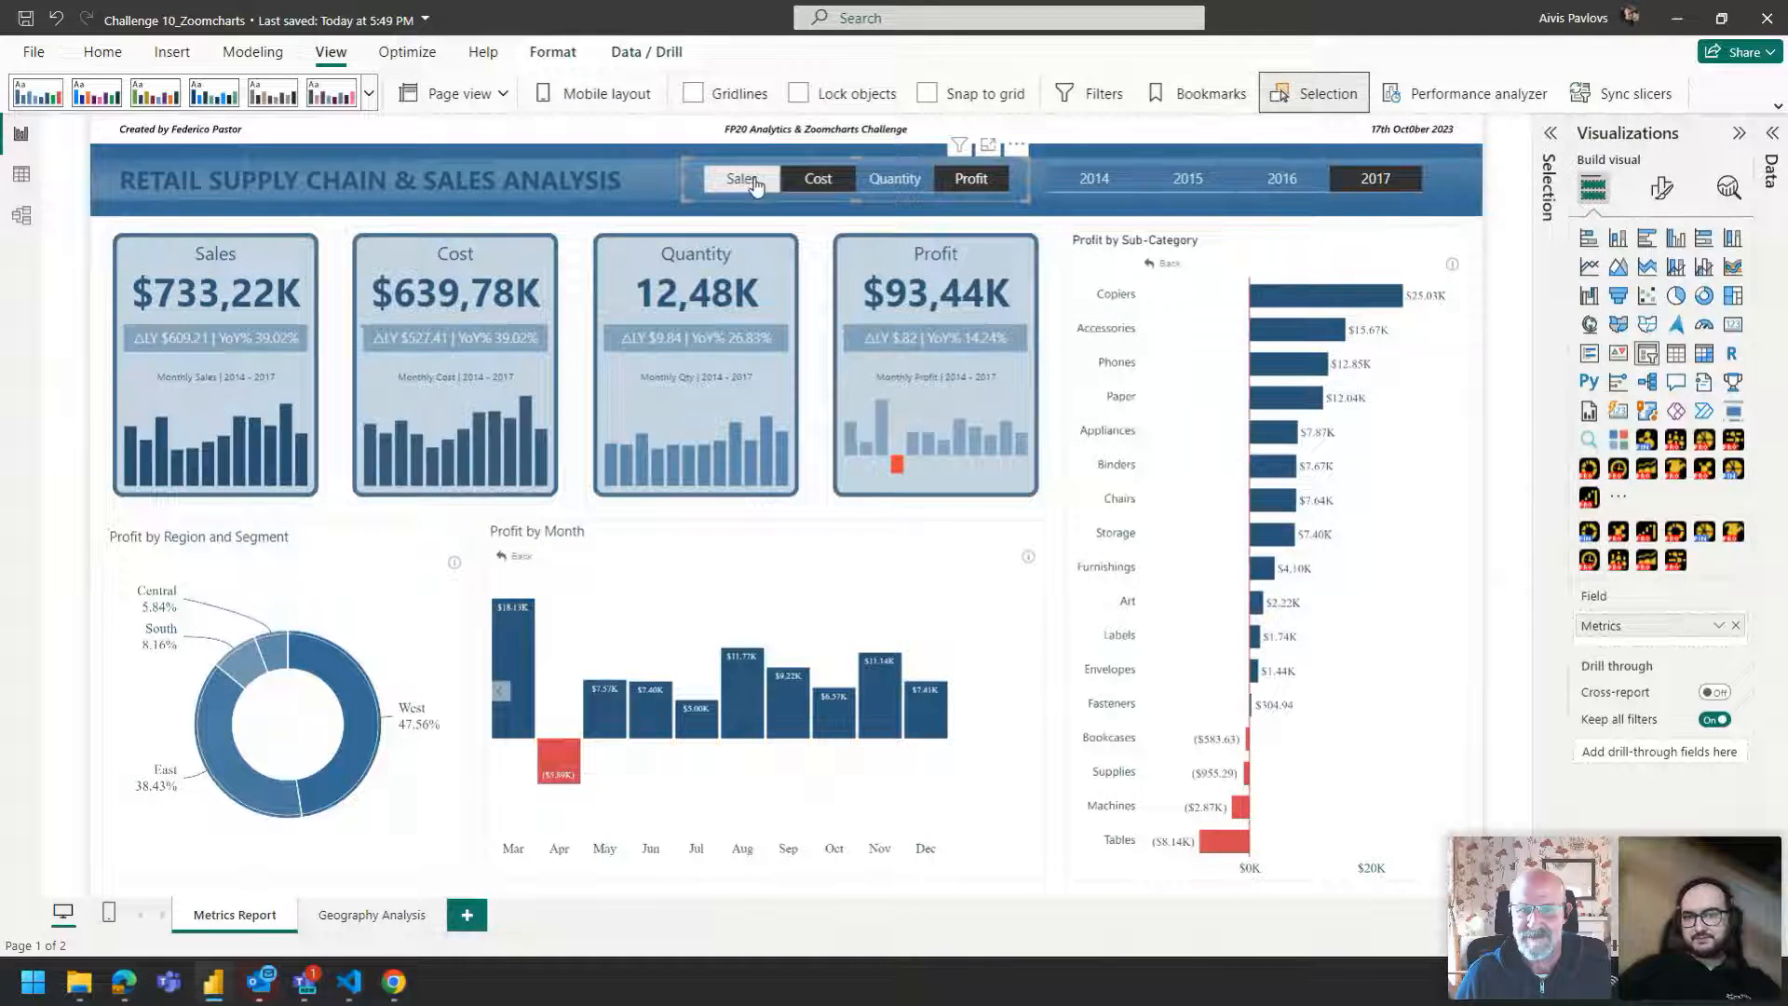
click(891, 184)
click(960, 182)
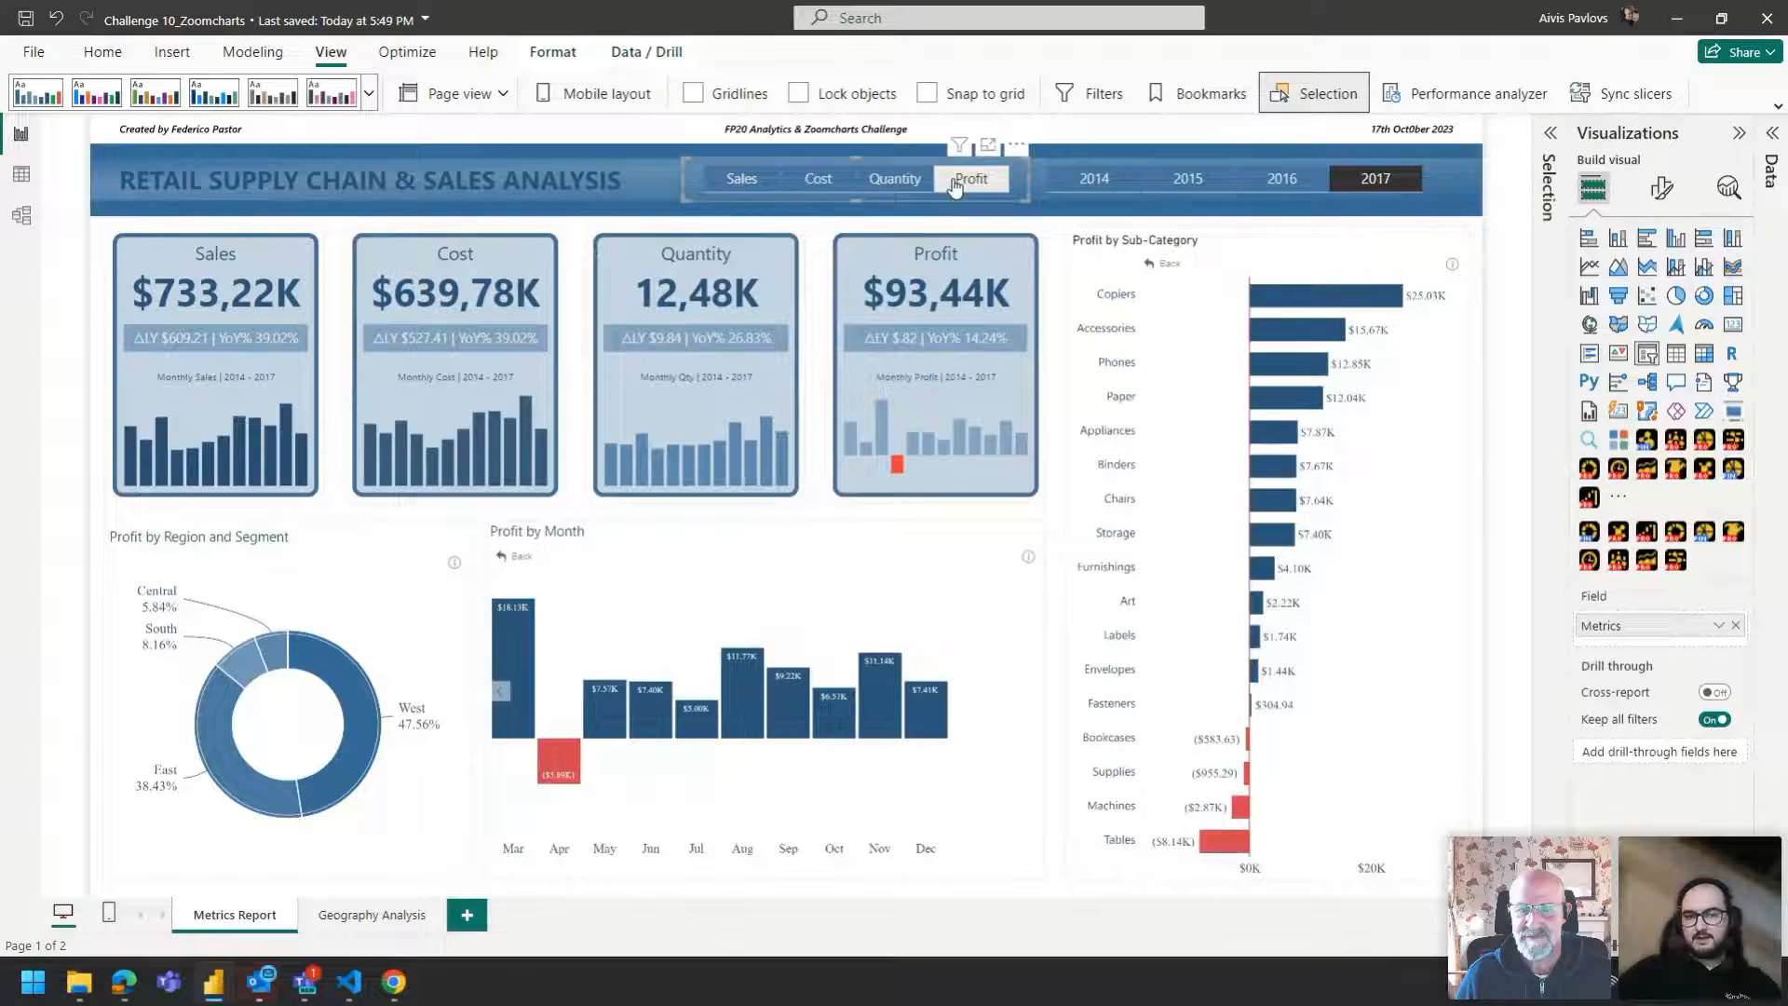
Return to the FP_20 19_10 report and toggle the Profit/Sales switch to Sales and back to Profit.
key(alt+Tab)
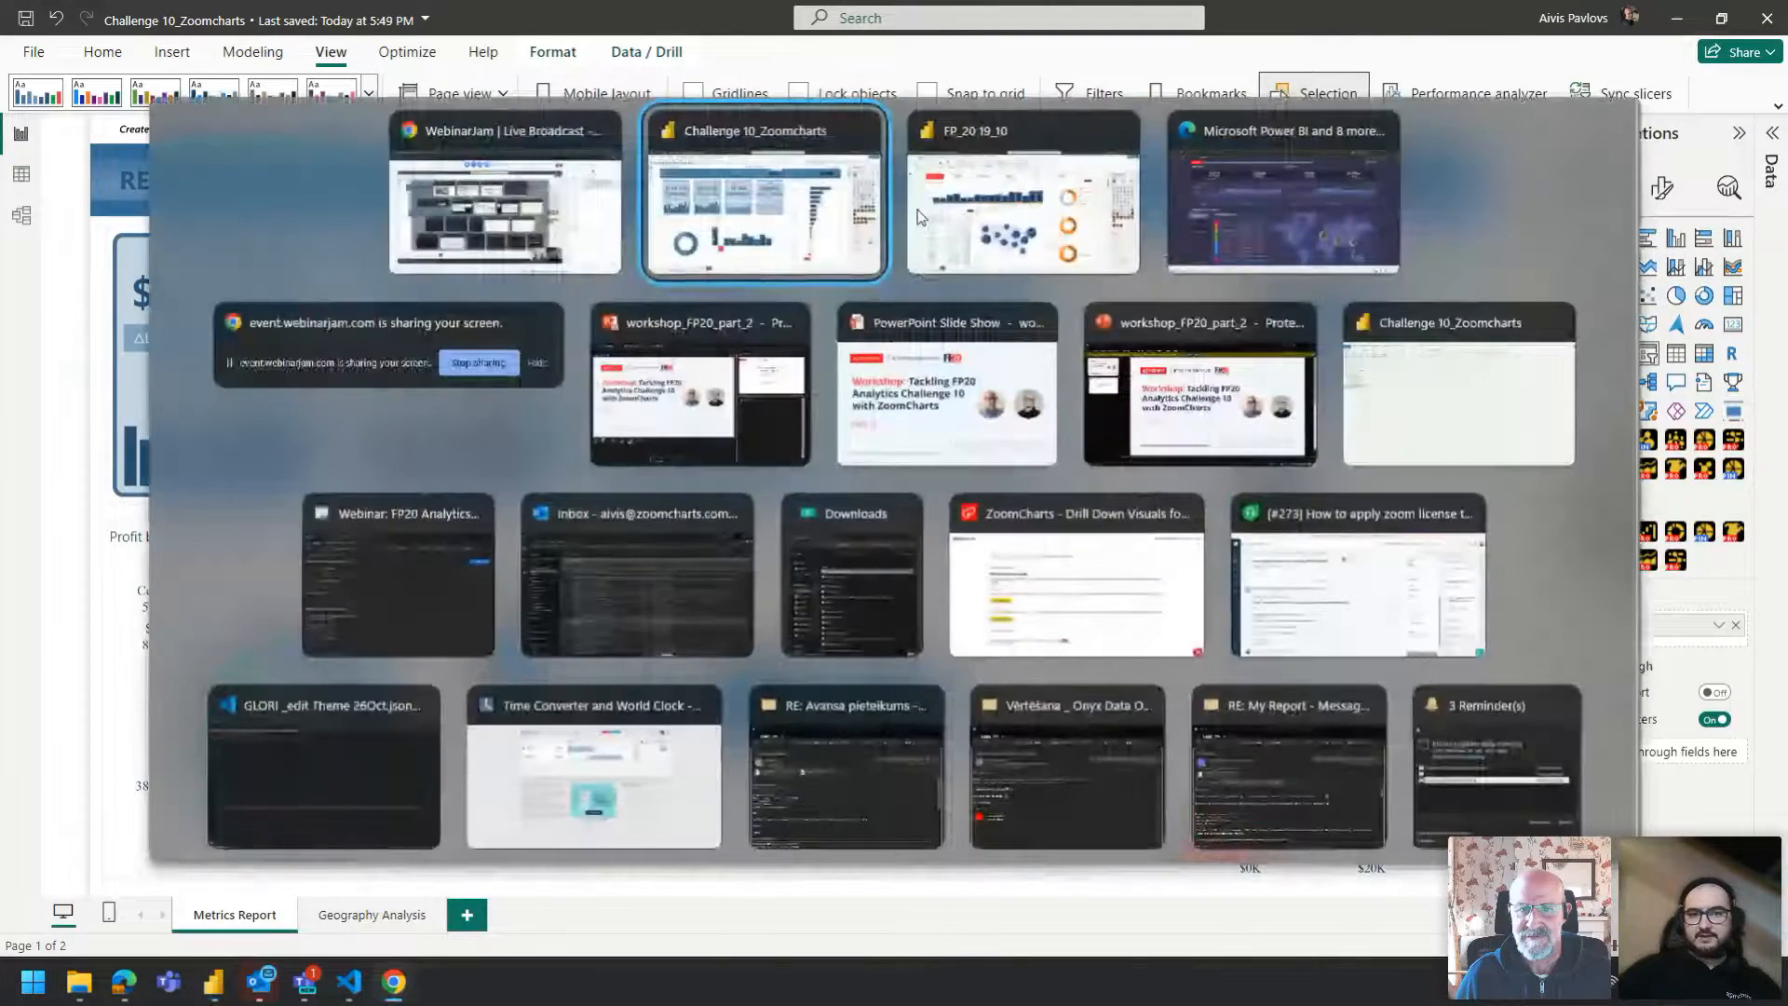
click(975, 220)
click(1332, 237)
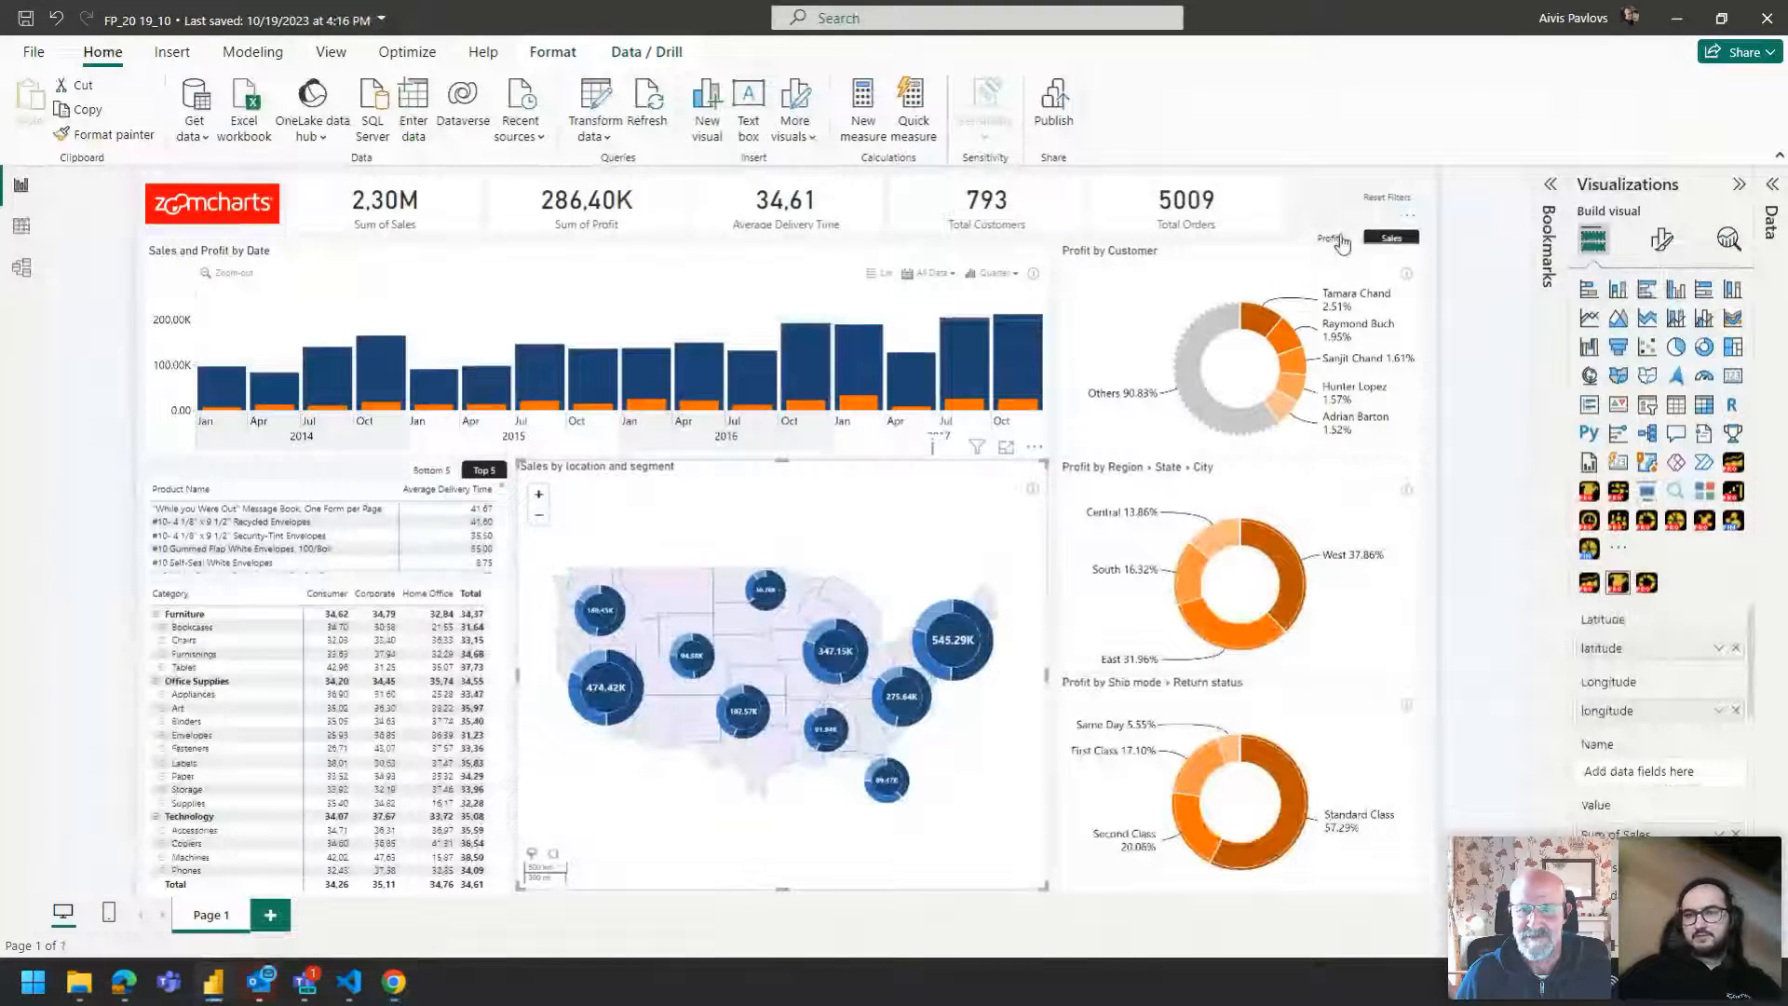
ctrl+click(1387, 242)
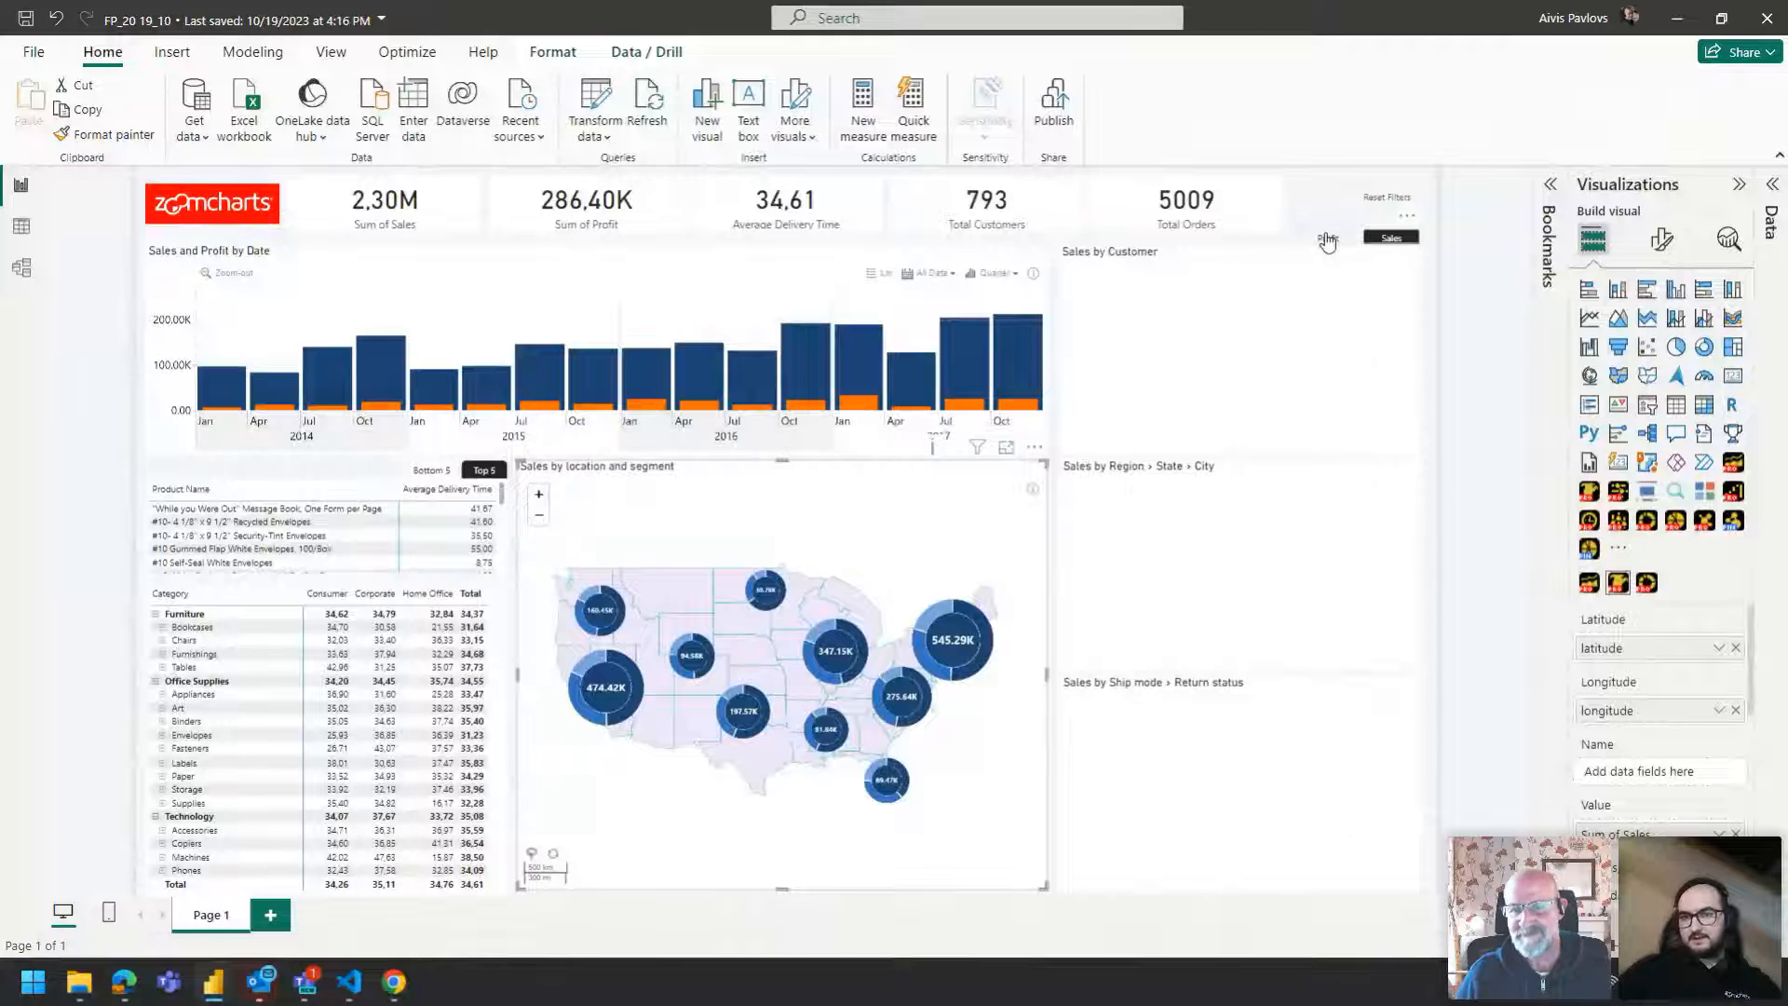
ctrl+click(1332, 240)
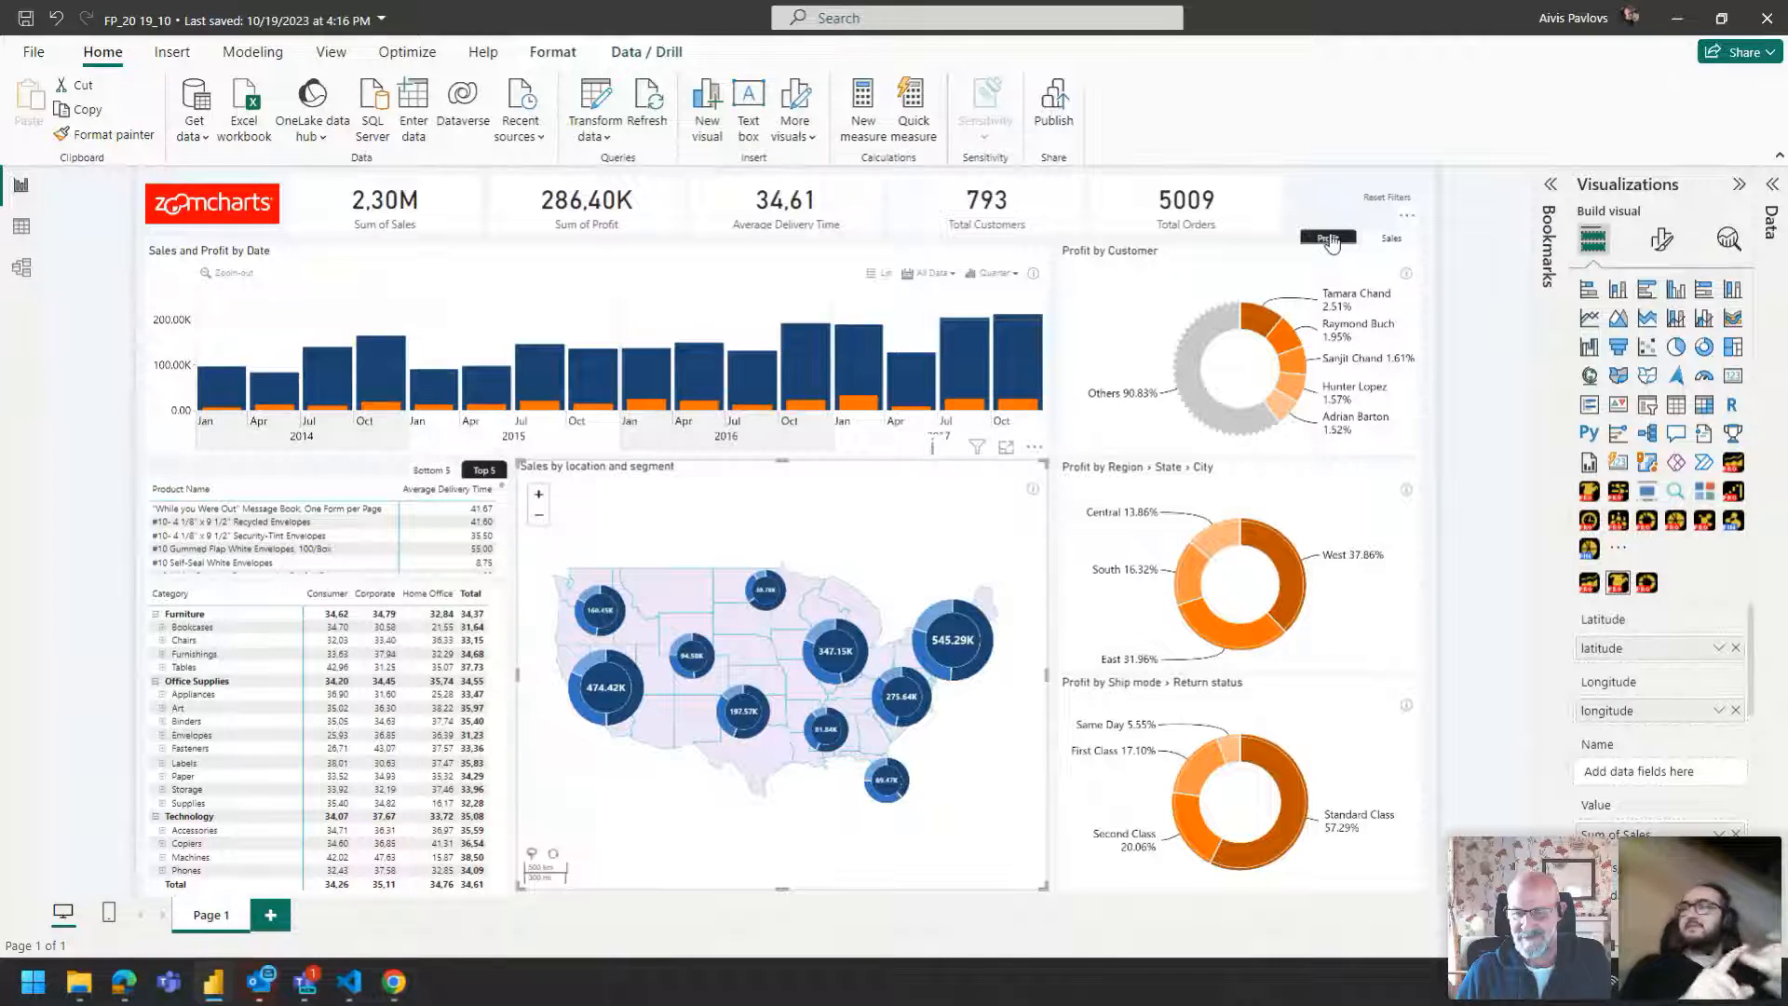
Open the Bookmarks pane and inspect the options of the Top 5 bookmark.
click(1544, 214)
right_click(1432, 311)
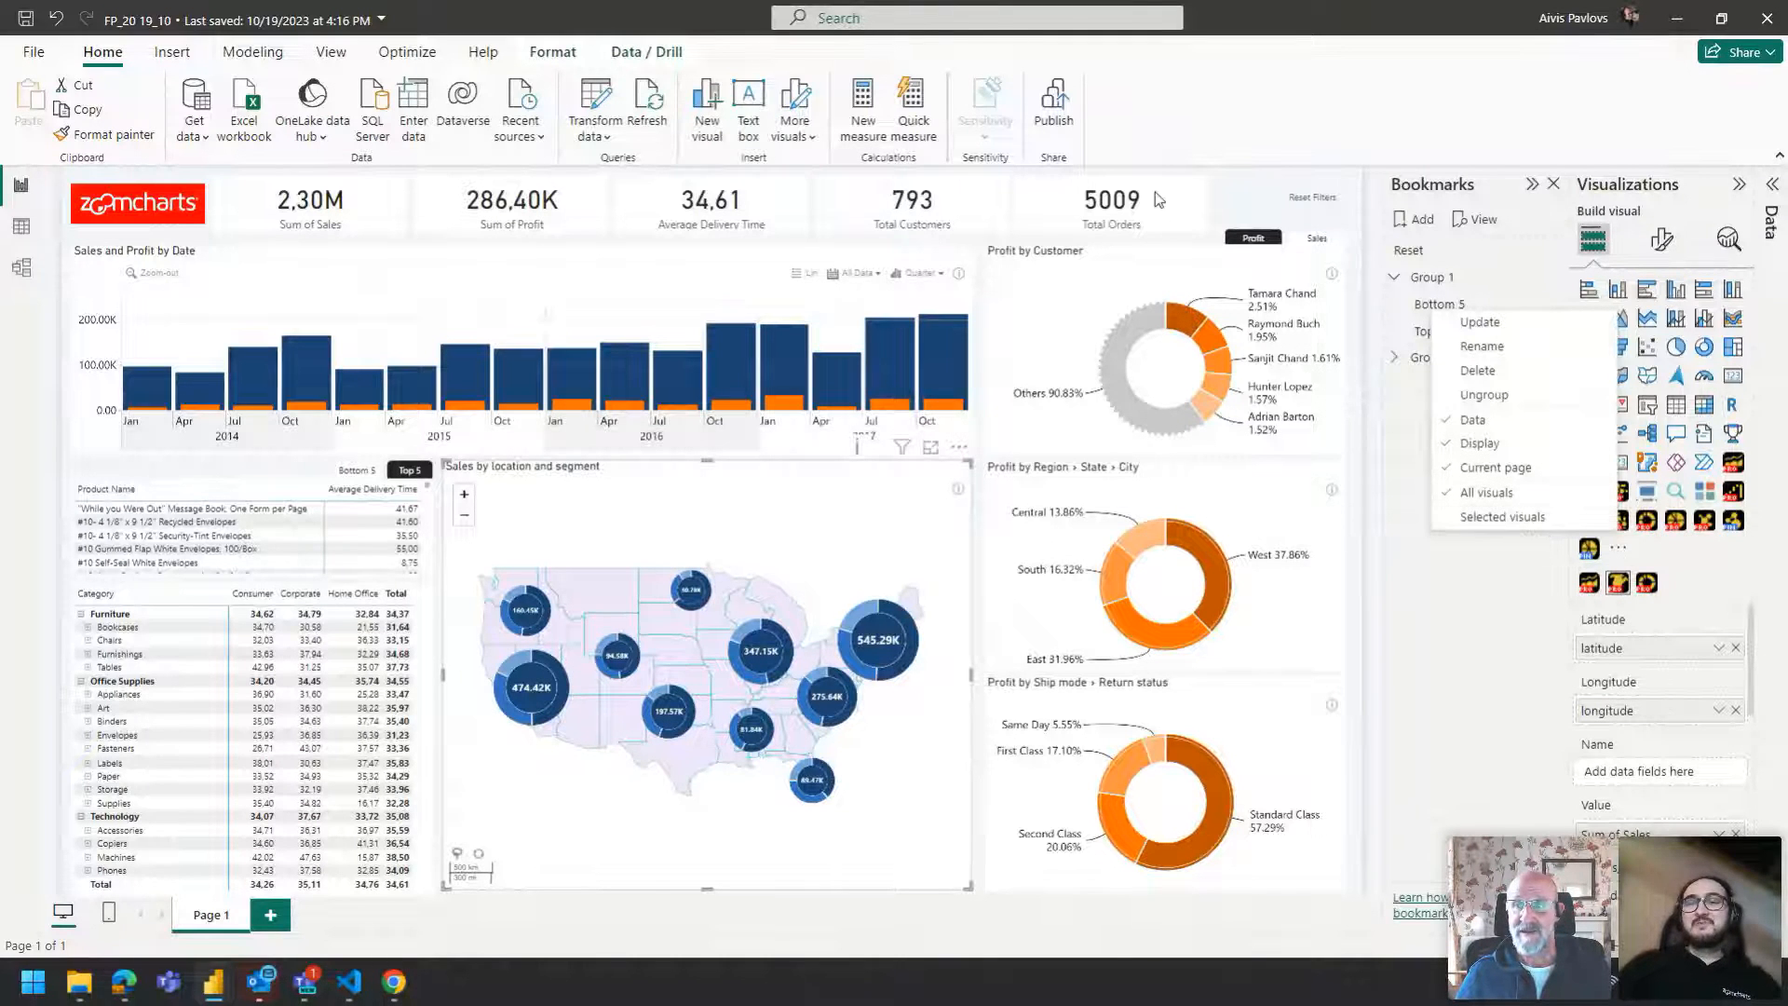
click(1250, 199)
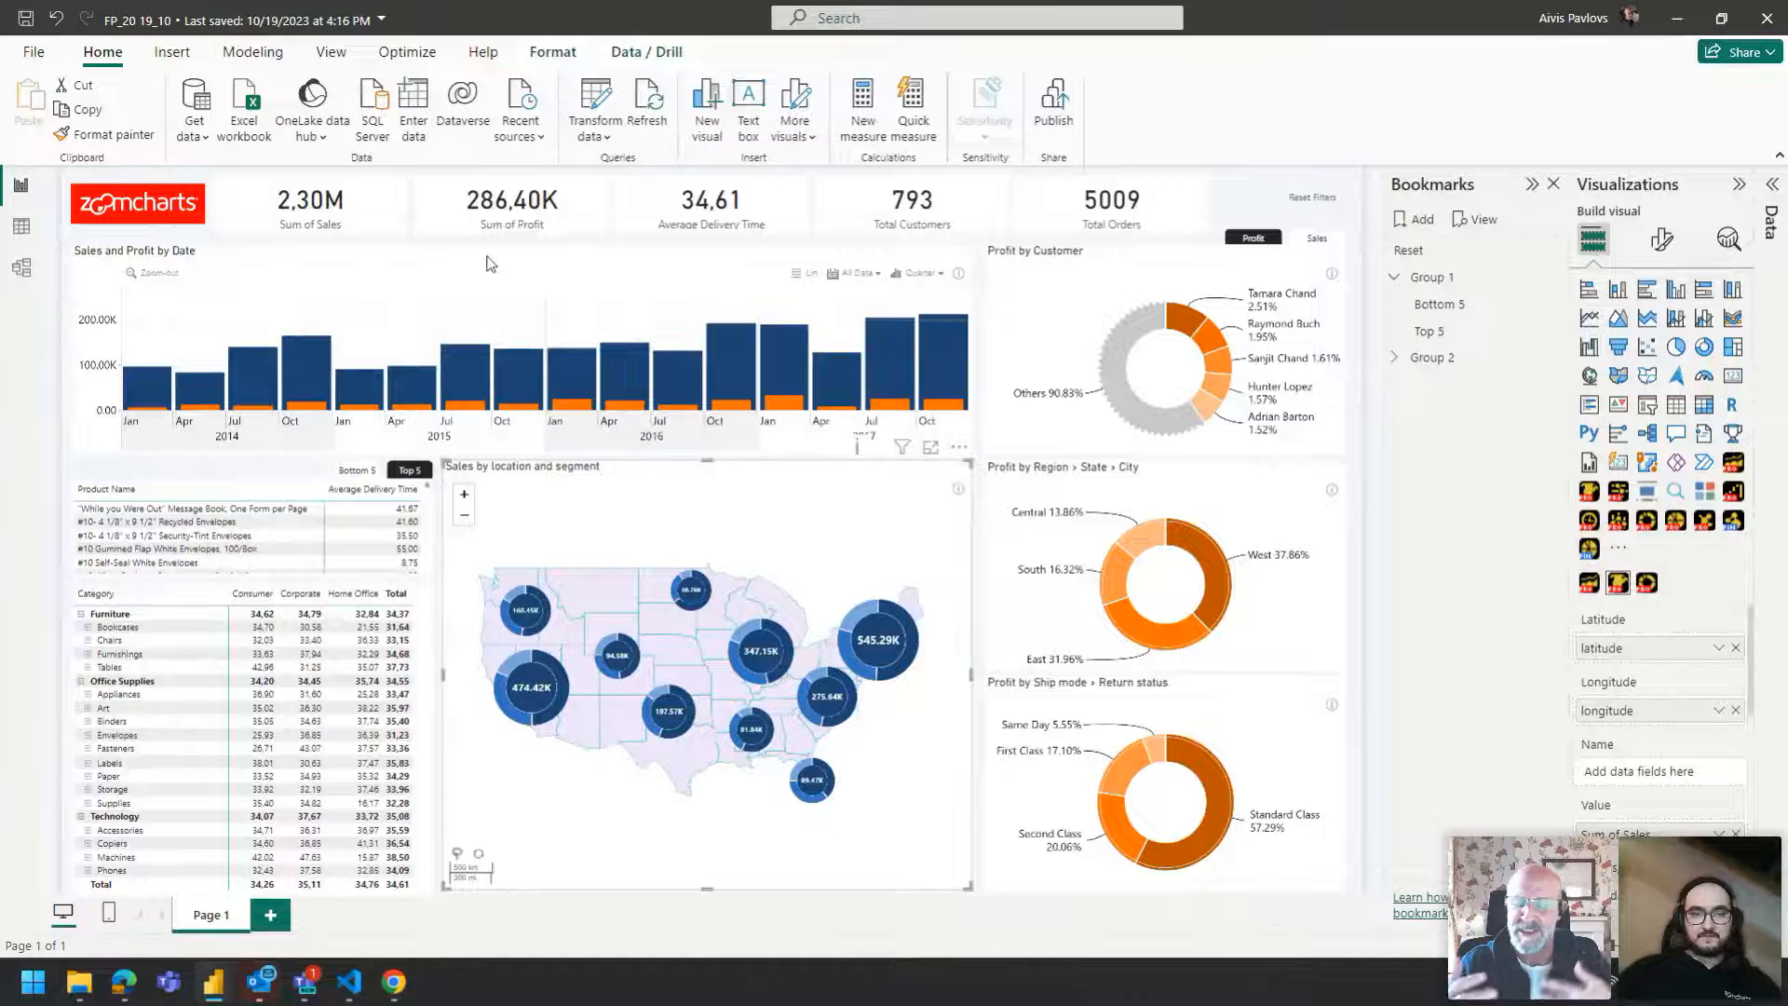
Cross-filter the report by drilling the date chart into November 2015 and the region donut into Central and Michigan.
click(522, 238)
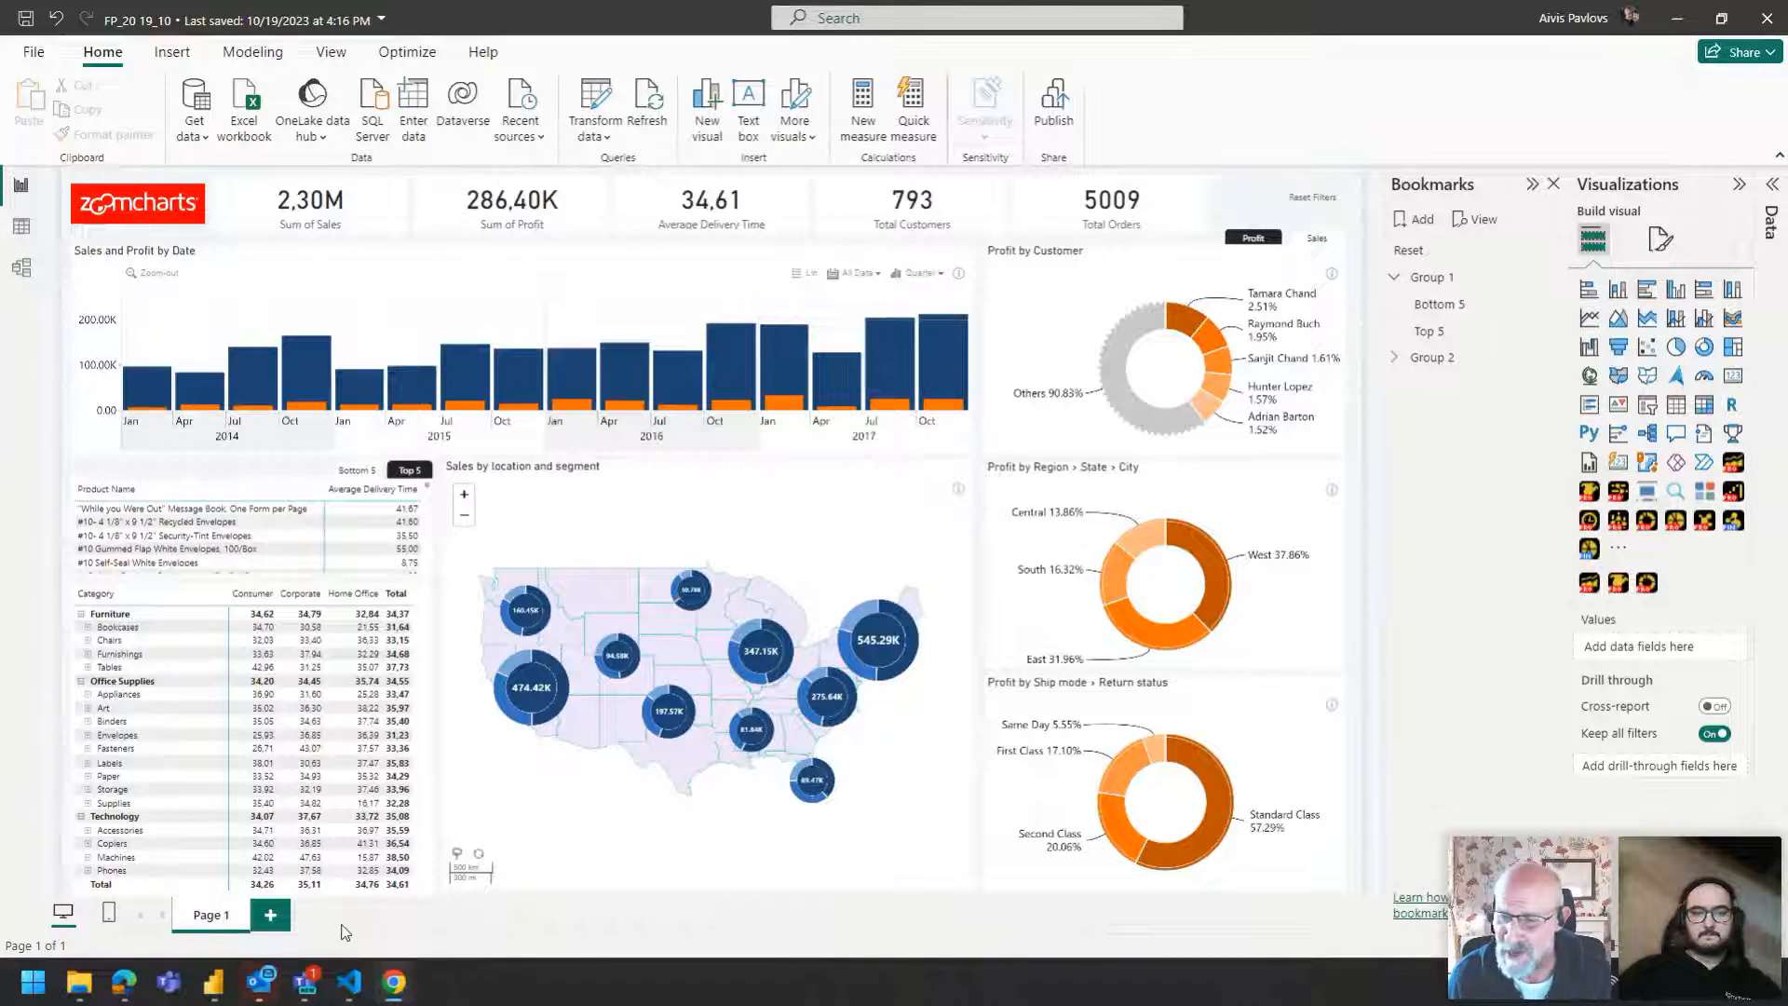
click(538, 396)
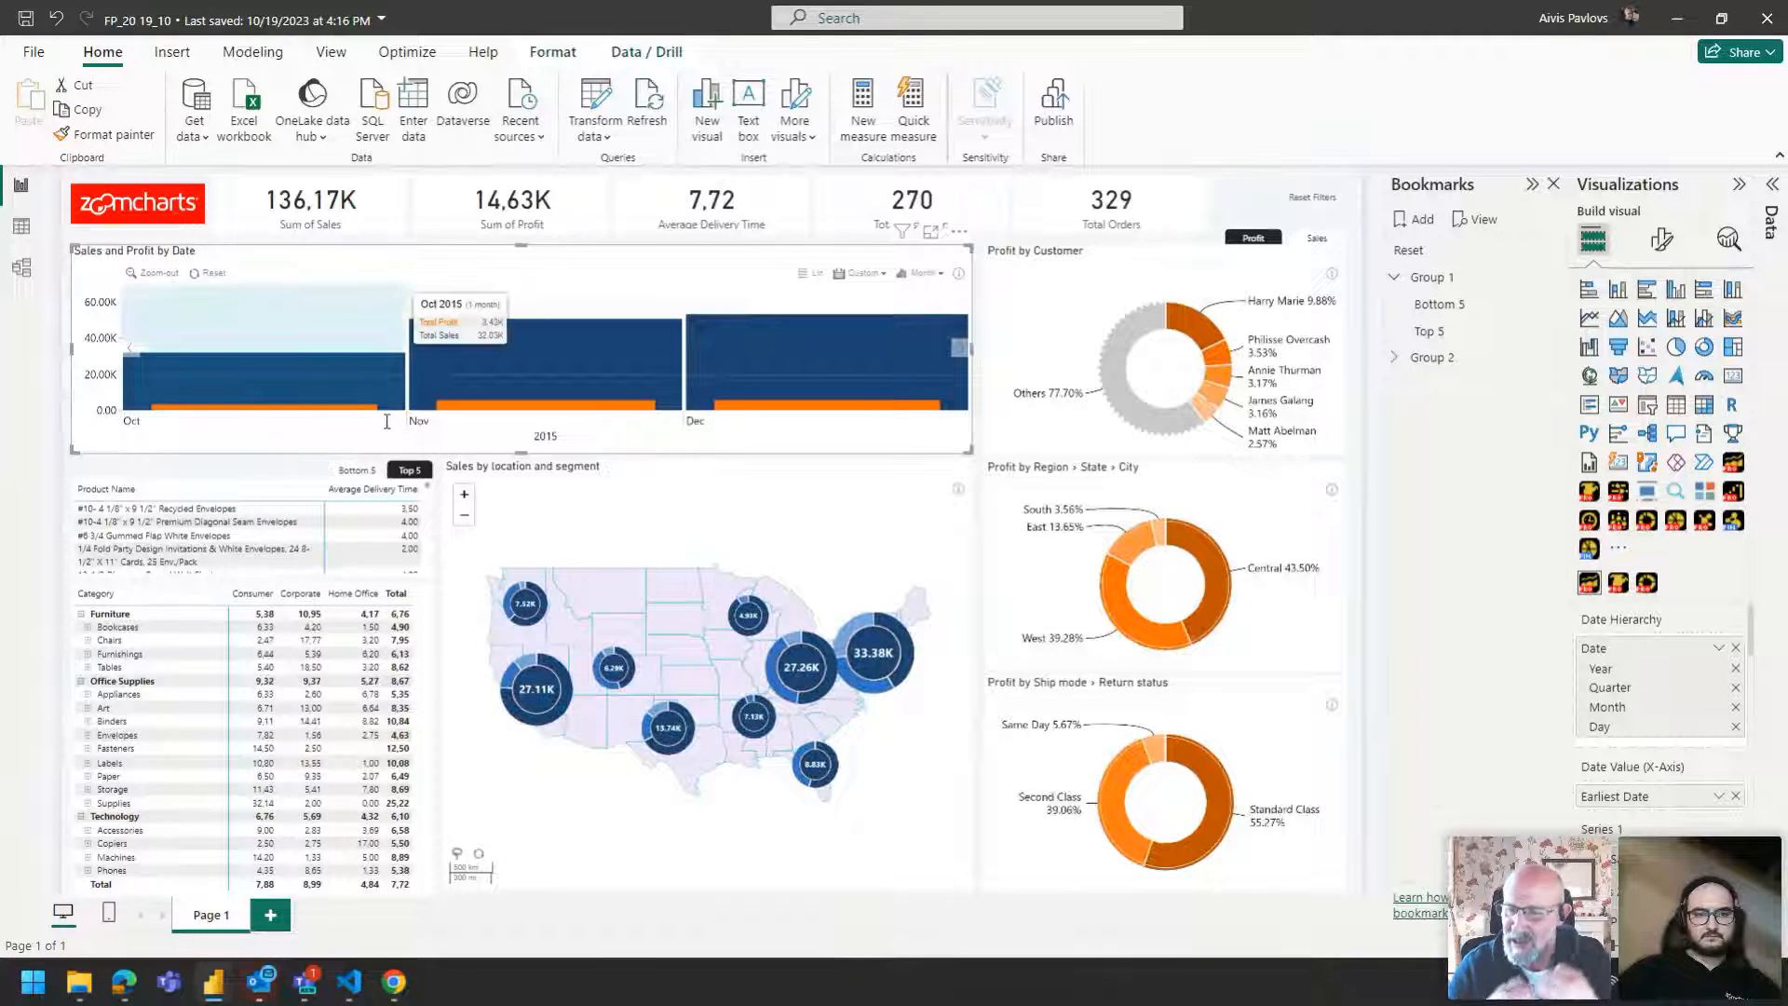
click(678, 437)
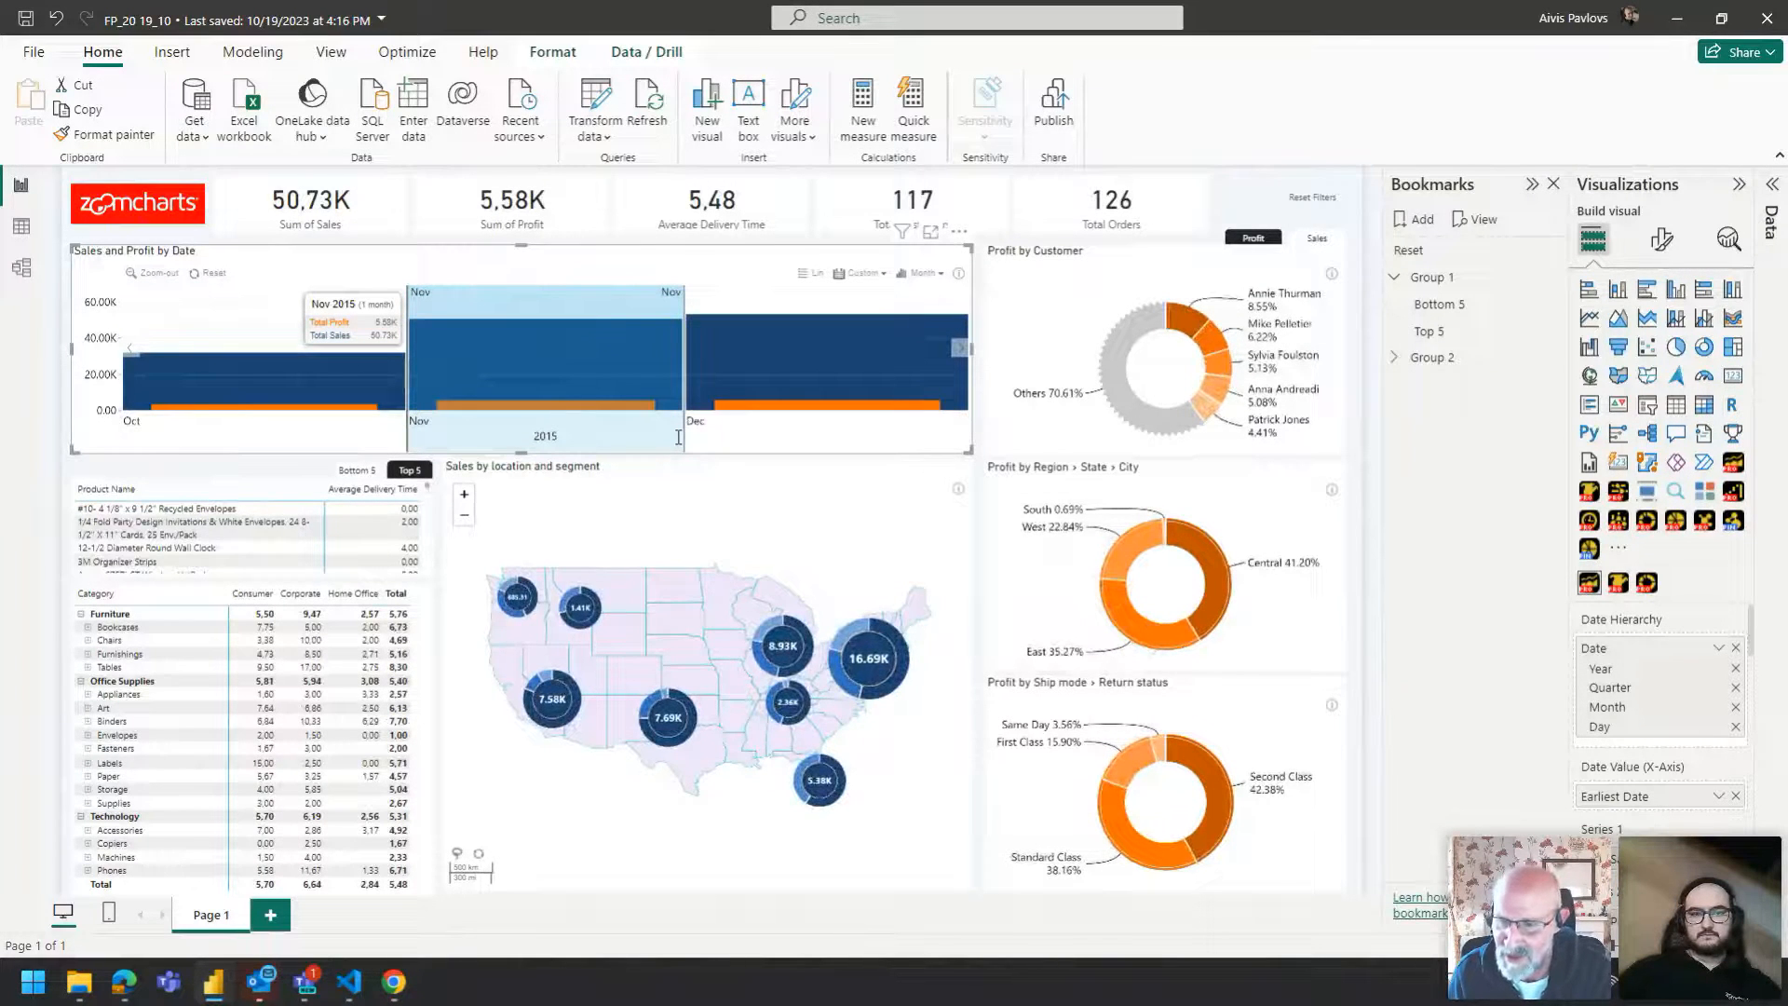
click(1219, 625)
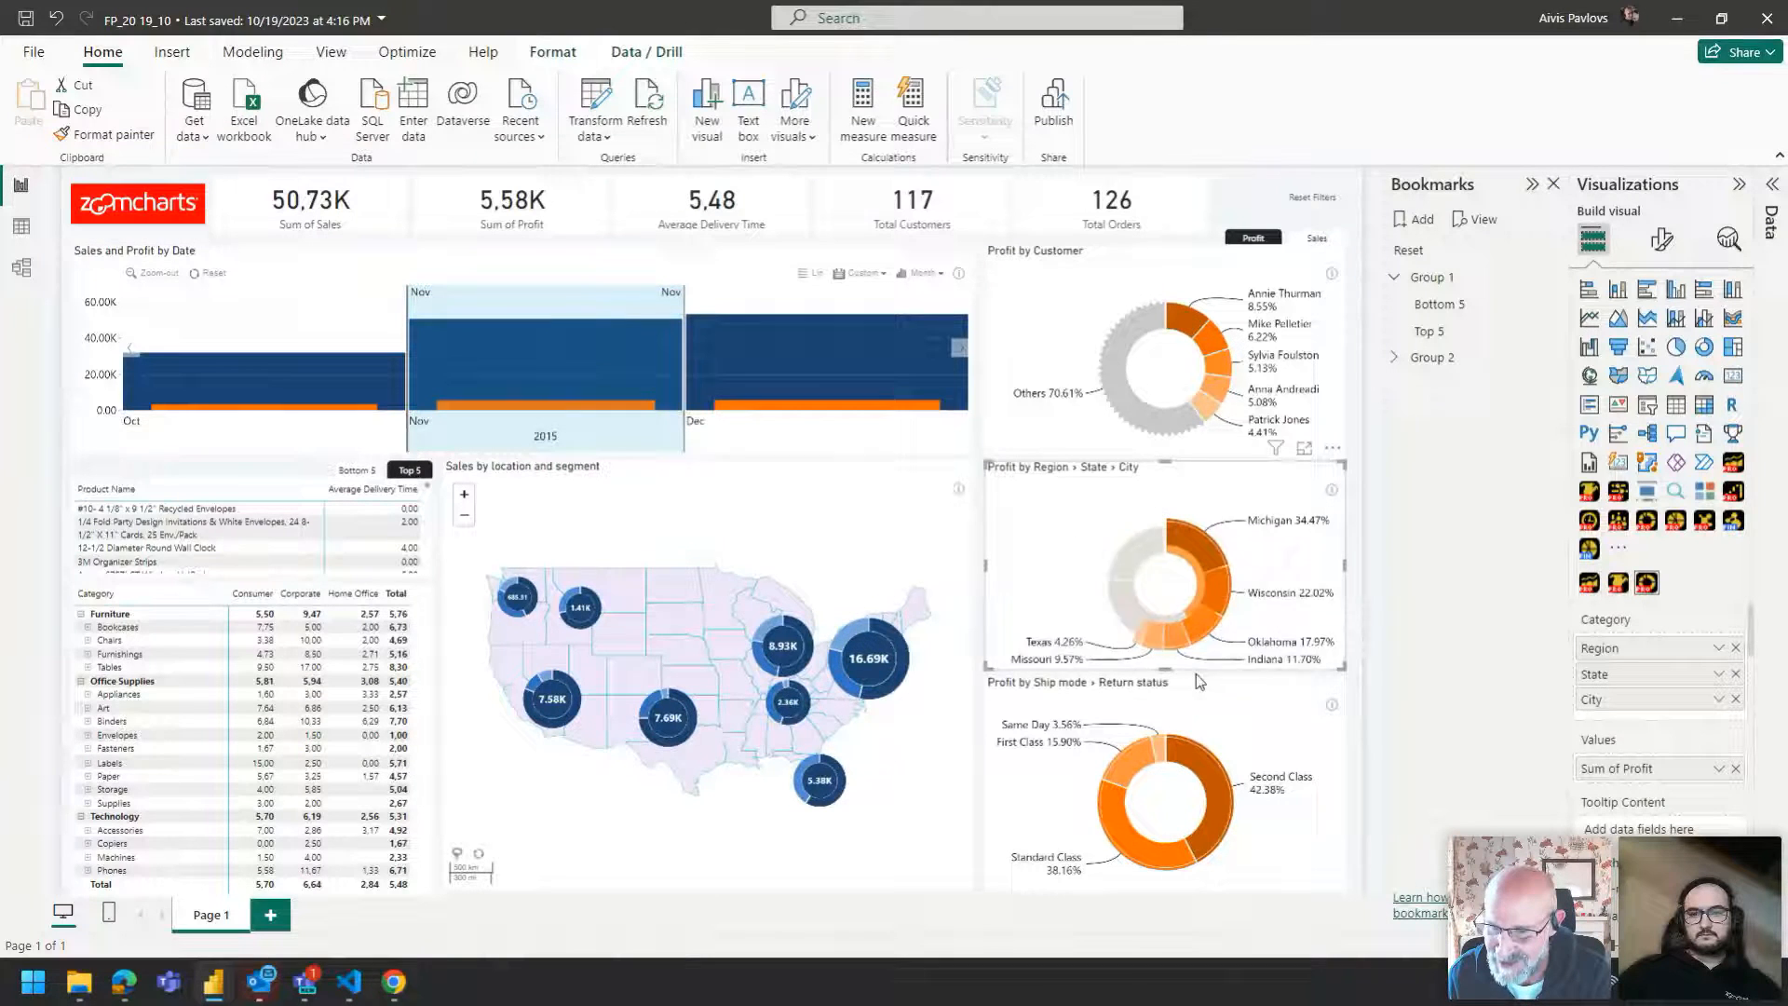
click(1222, 582)
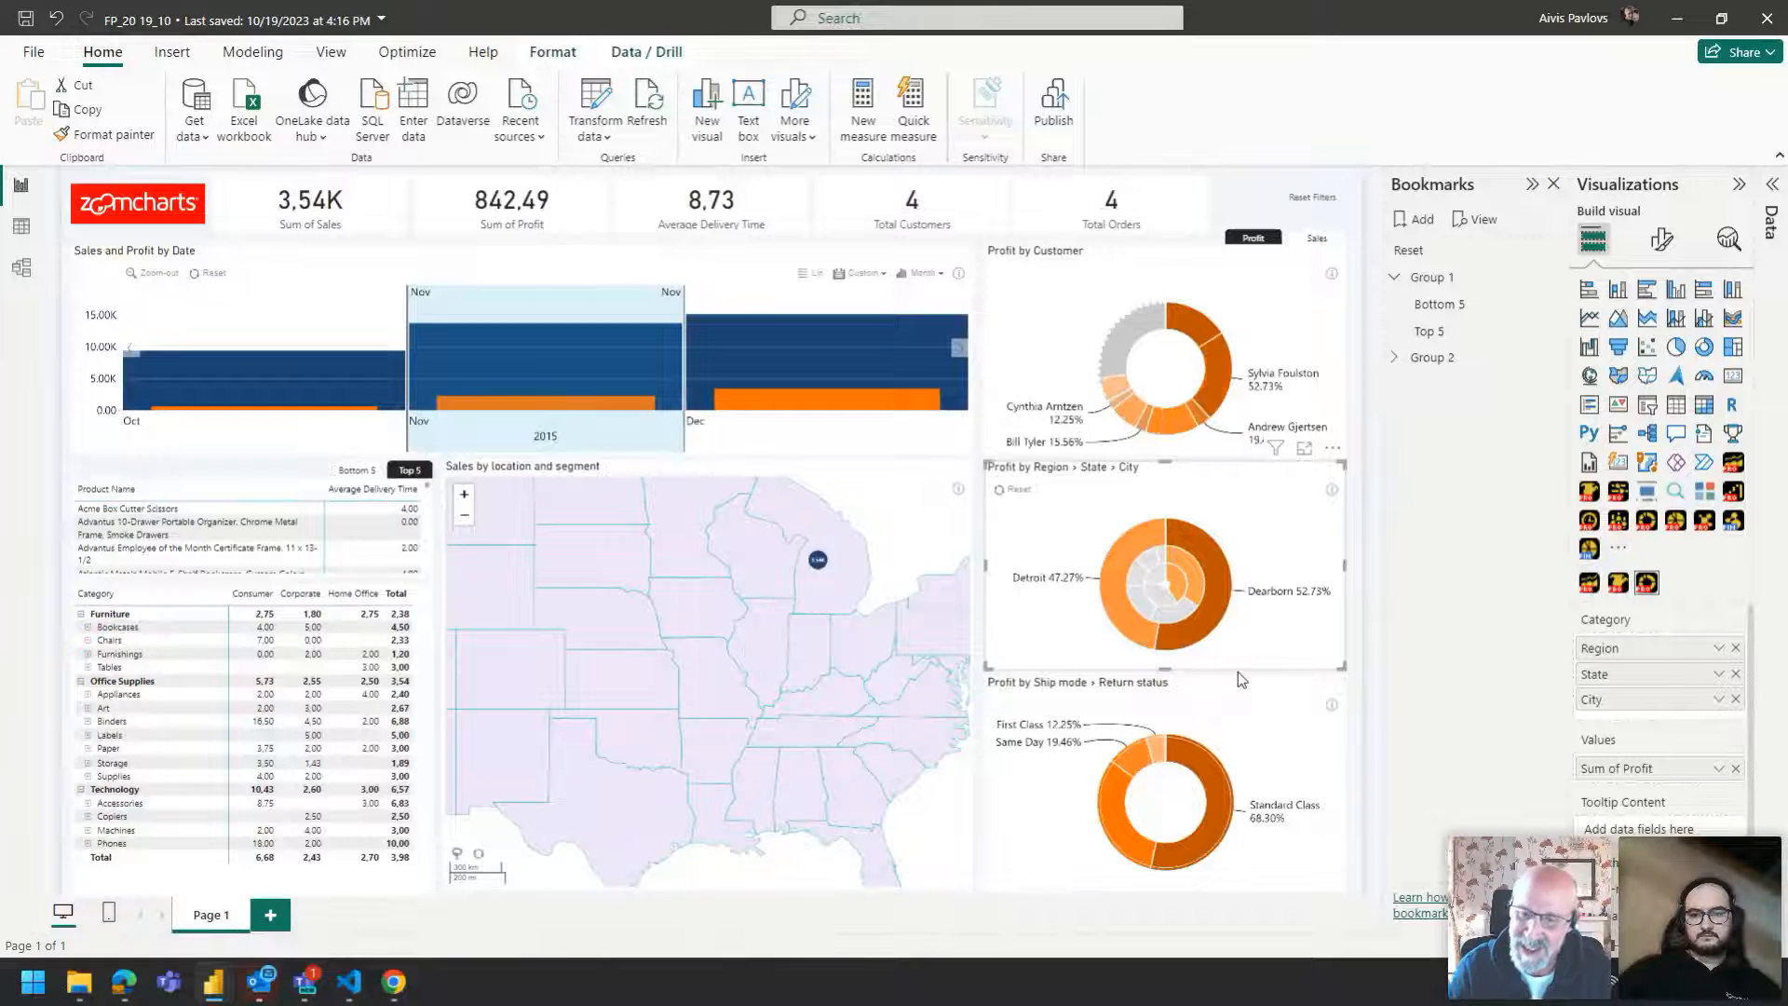
Drill into a segment of the Profit by Ship mode donut, then reset all report filters.
click(1222, 731)
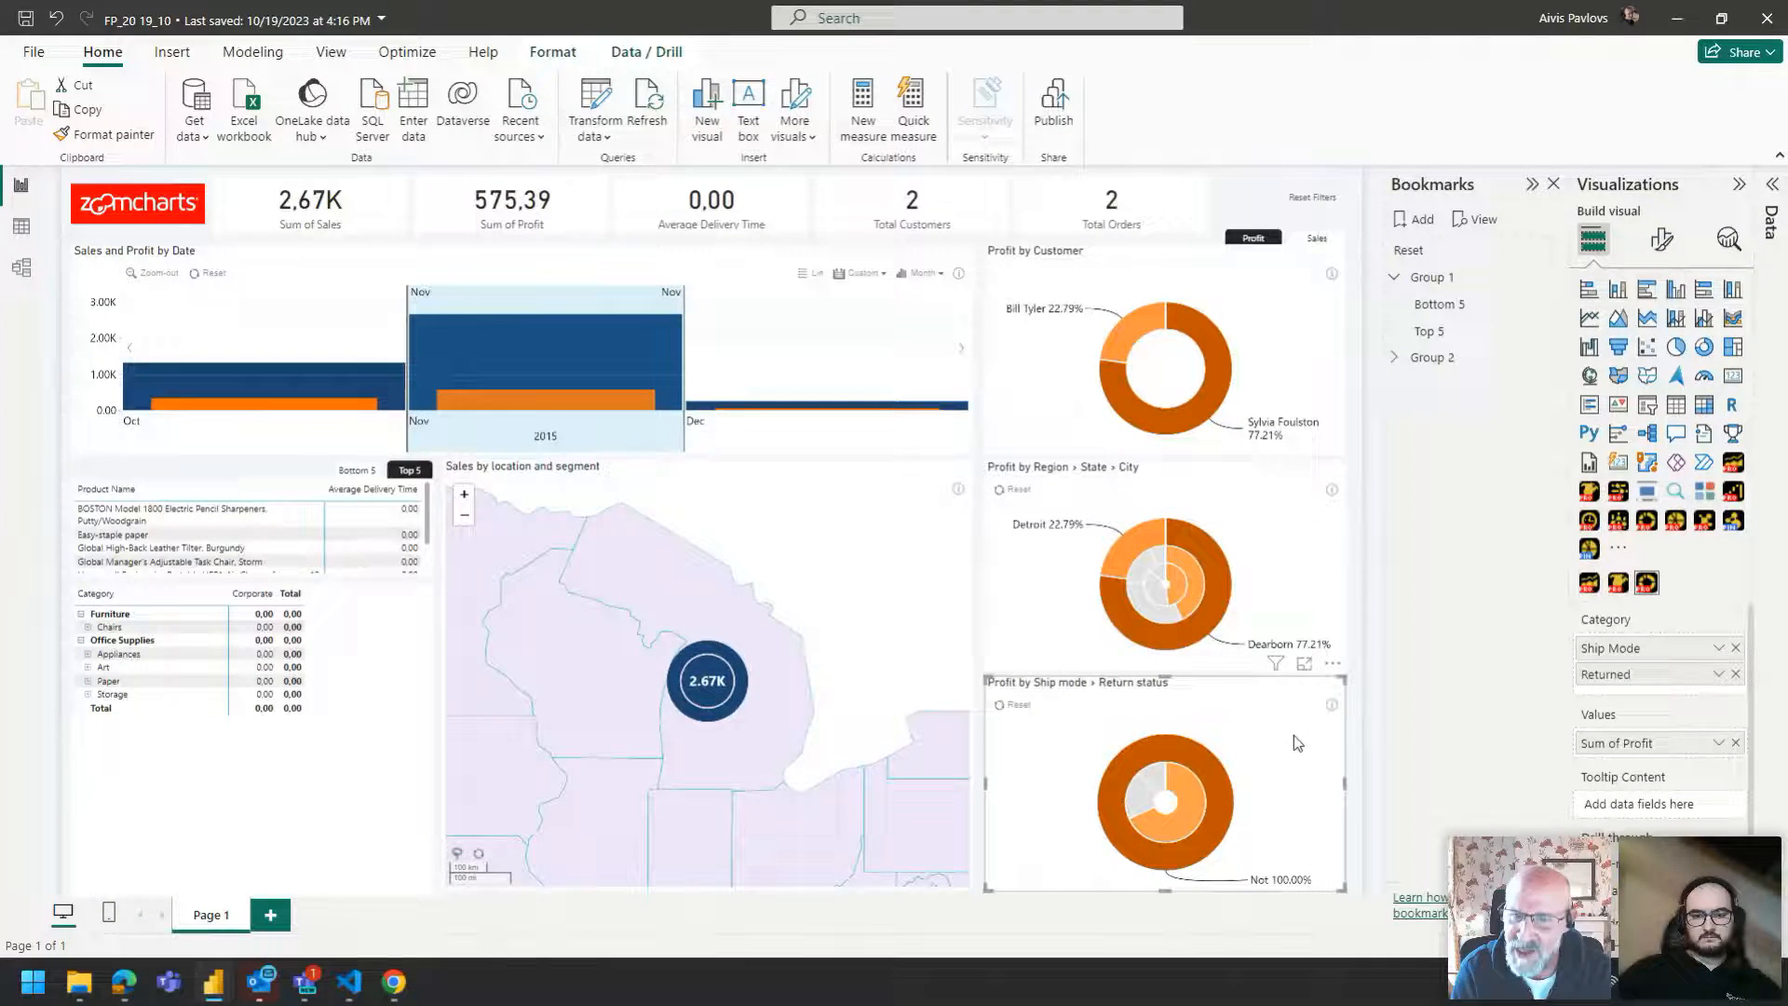
ctrl+click(1319, 196)
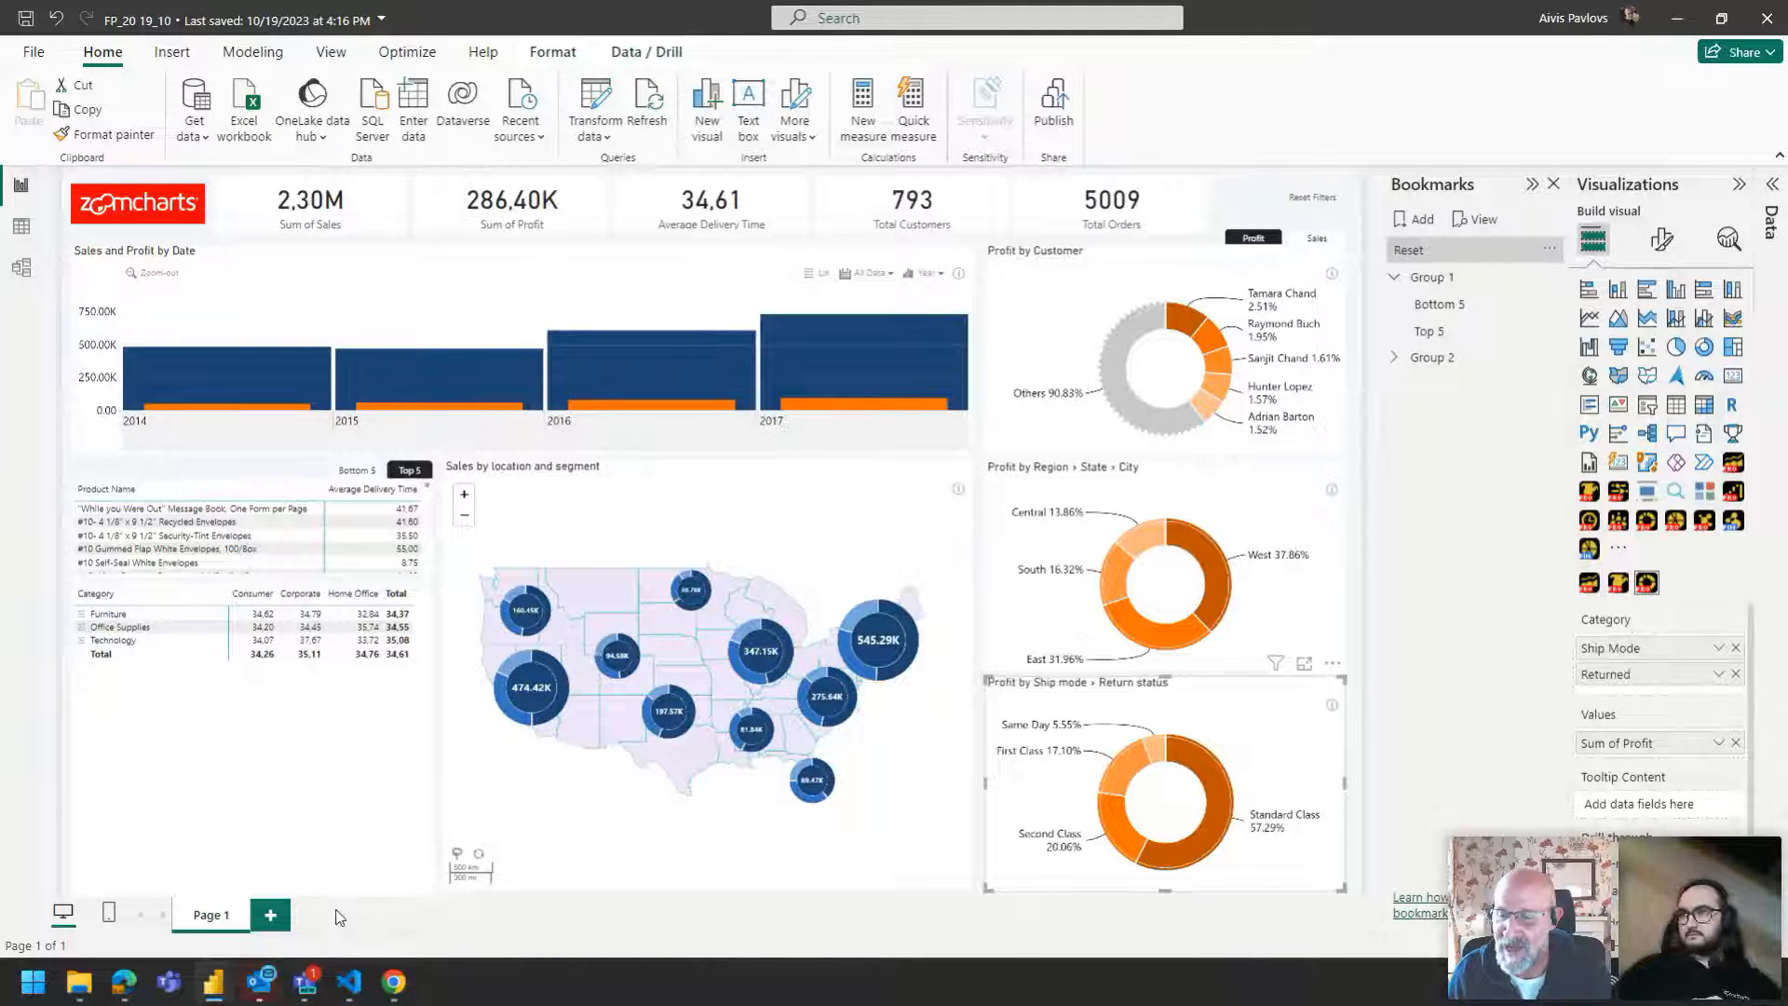
Expand the category matrix to show every sub-category level.
click(419, 603)
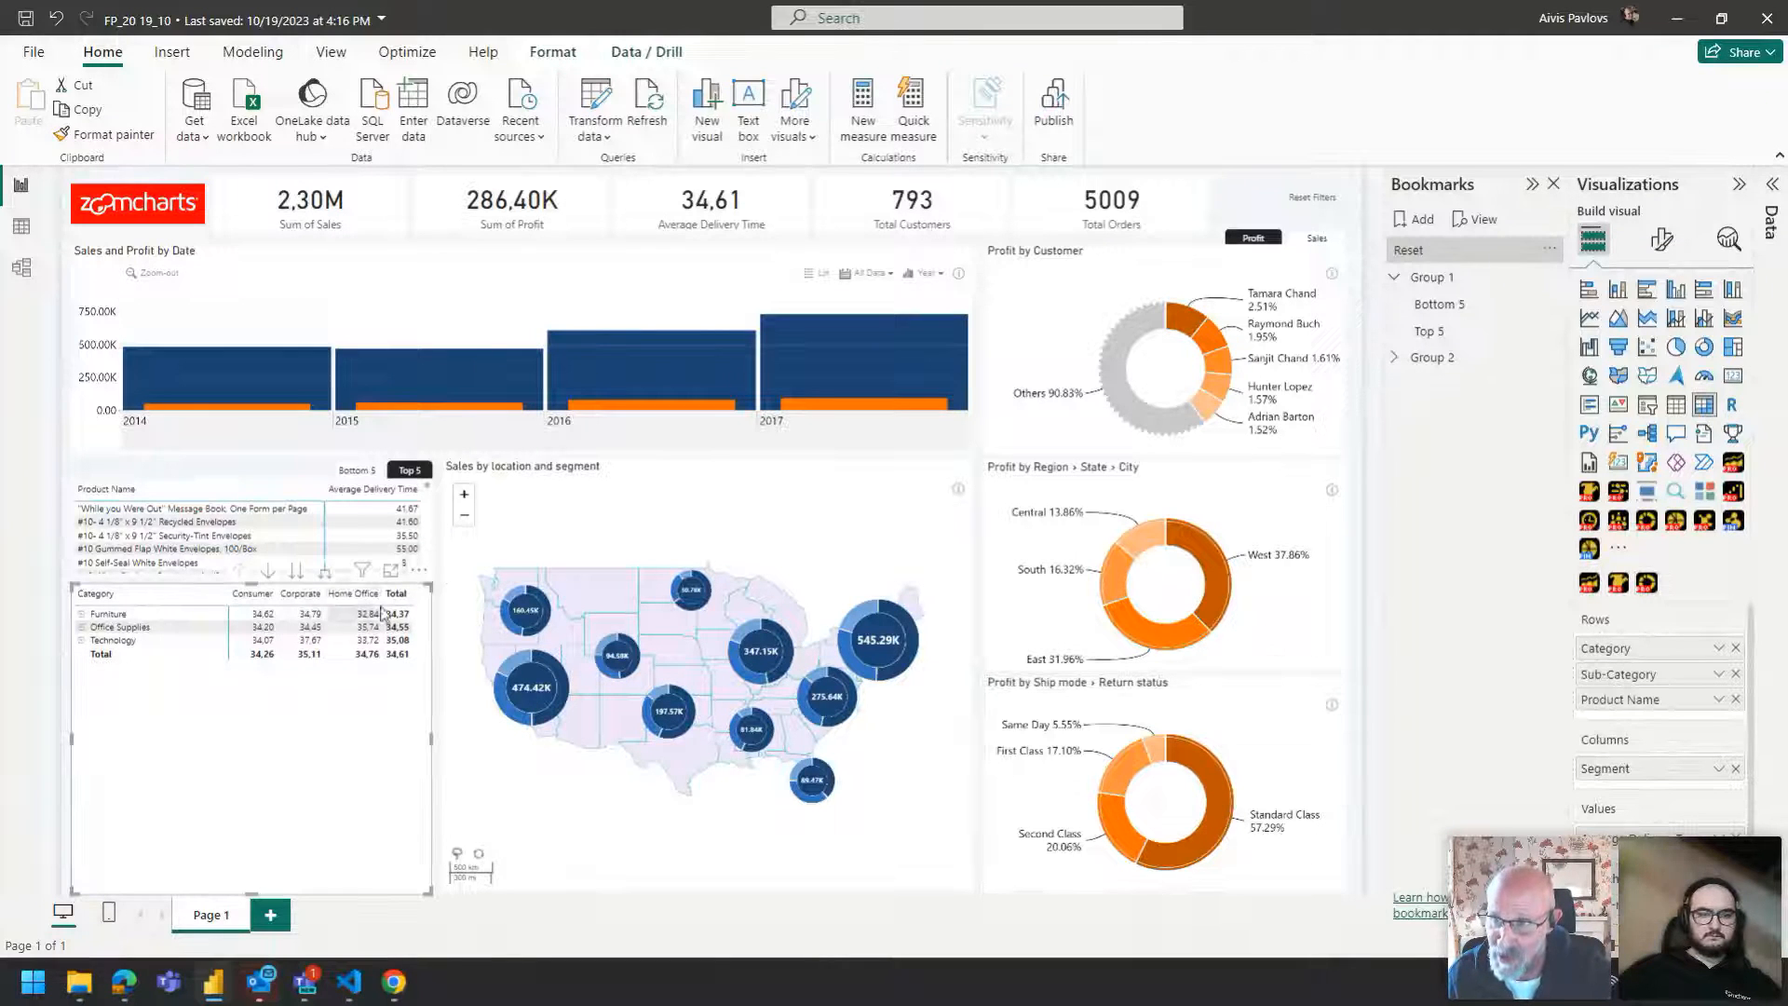
click(440, 615)
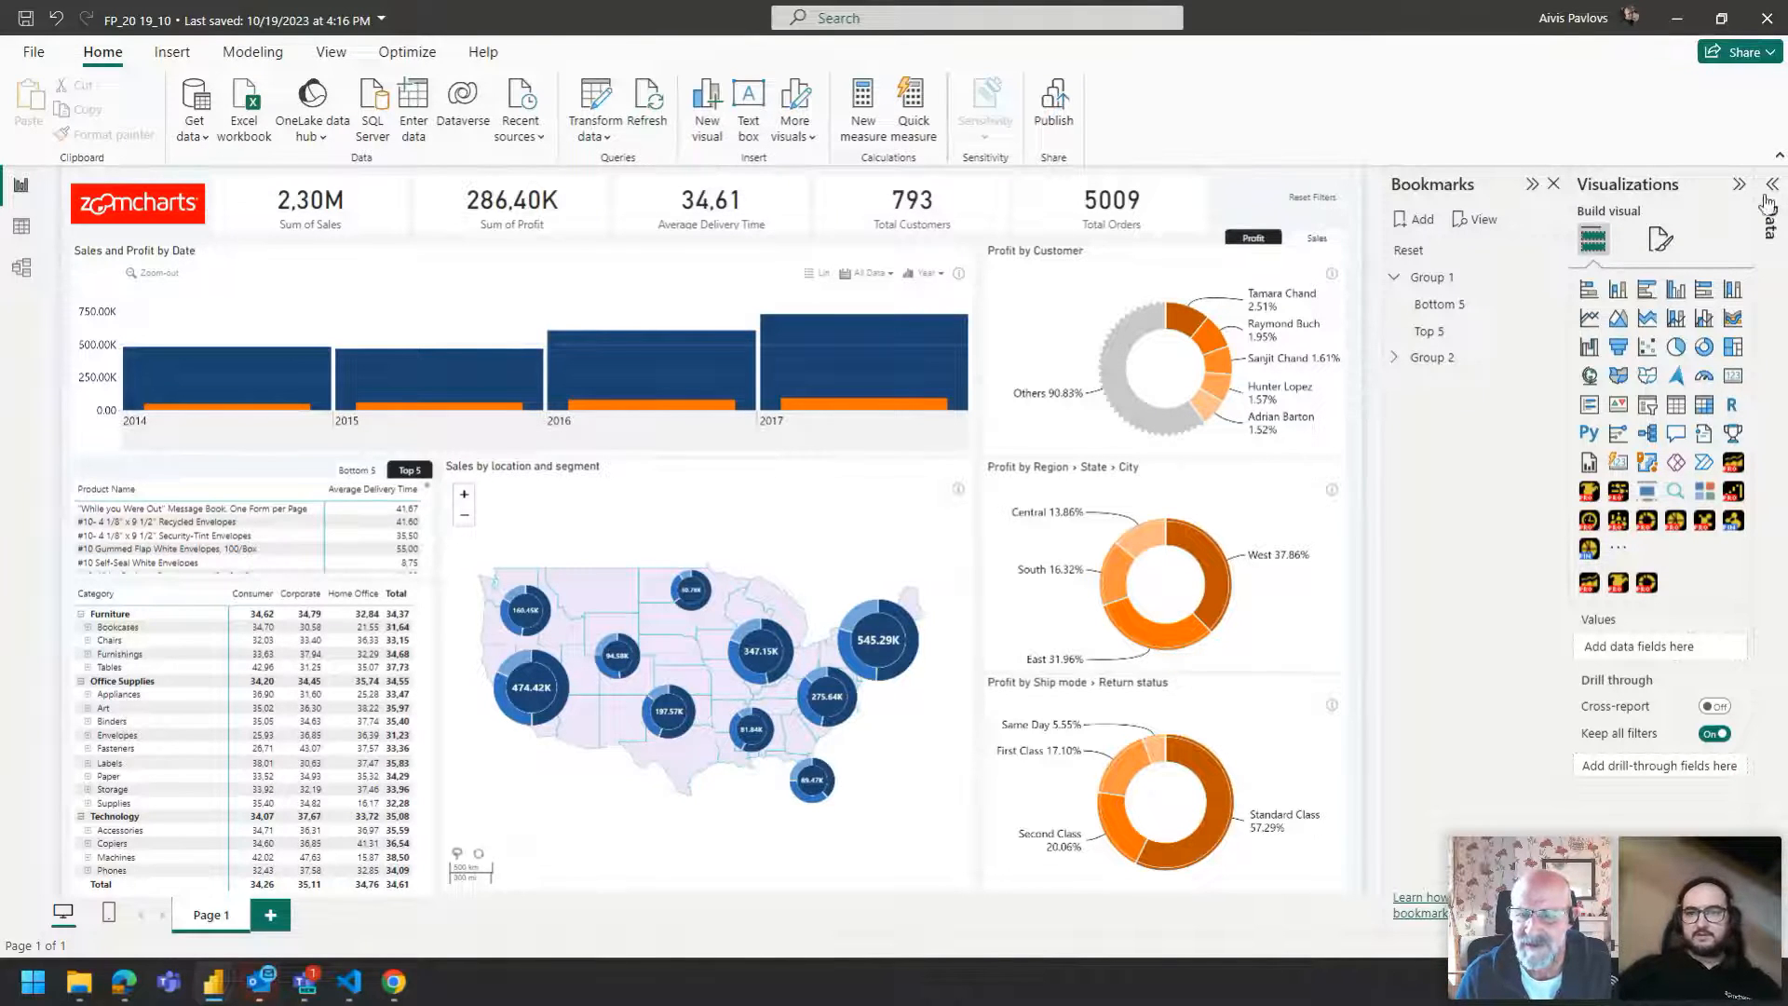
Collapse the Bookmarks pane and add a new blank report page.
click(1533, 184)
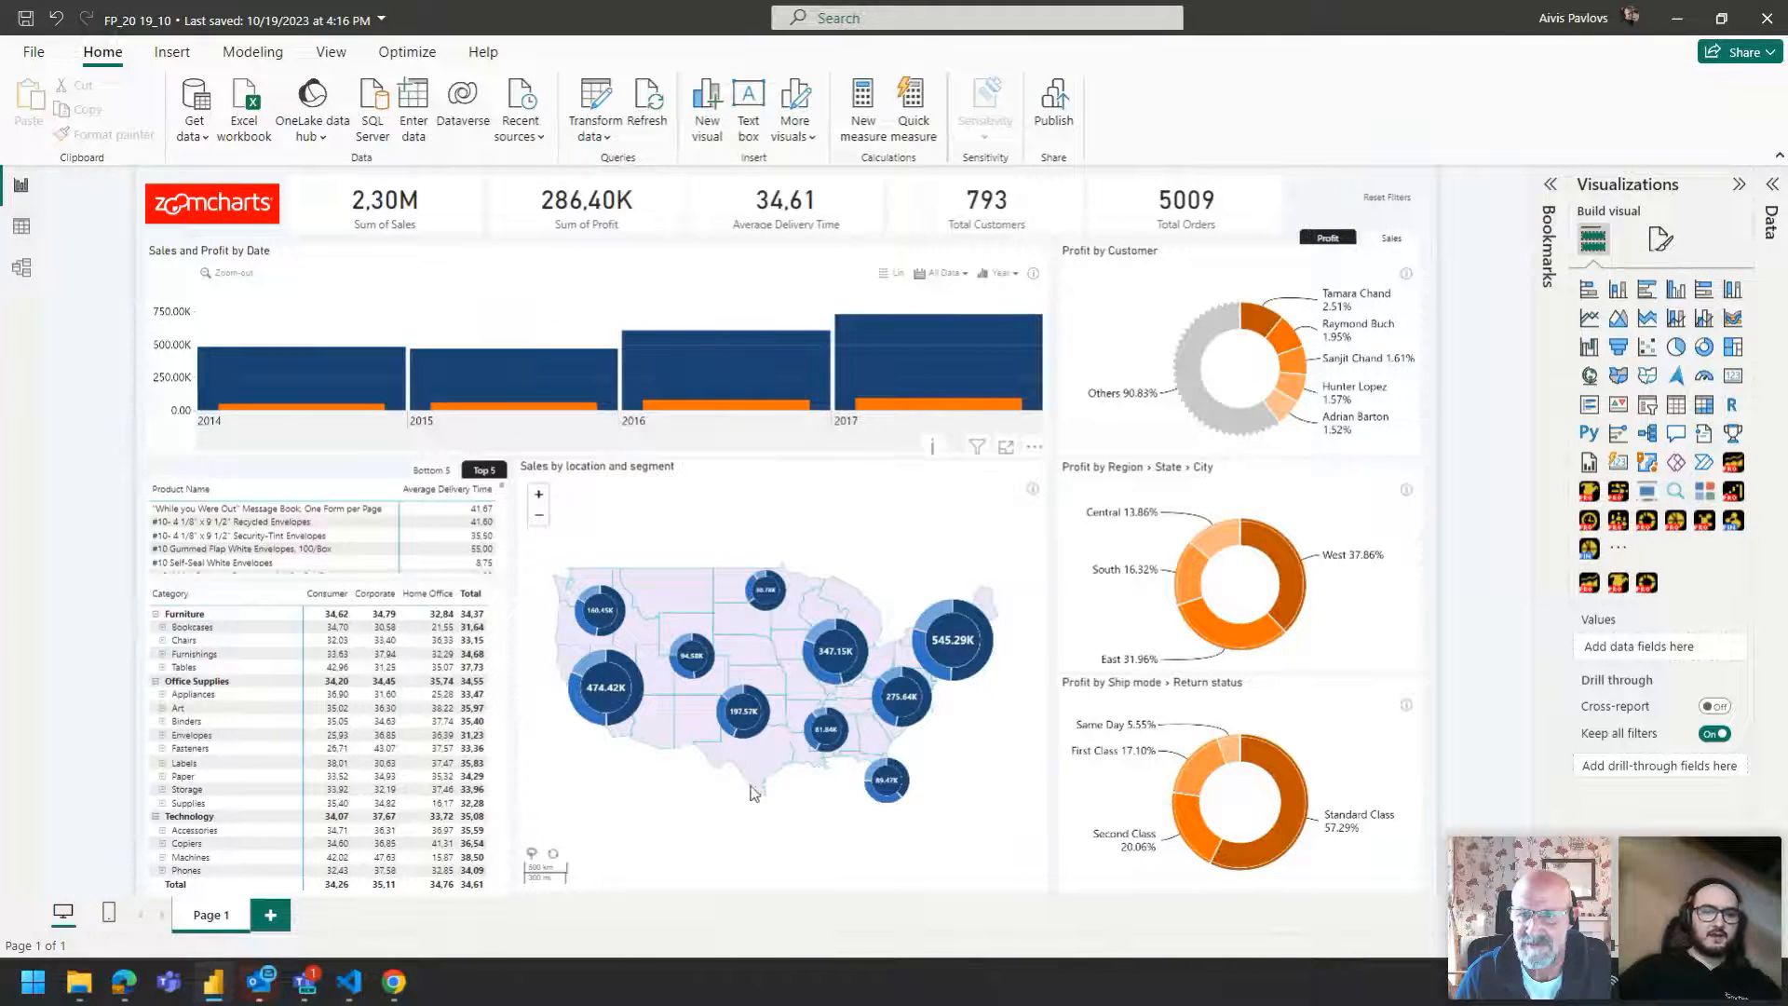
click(271, 916)
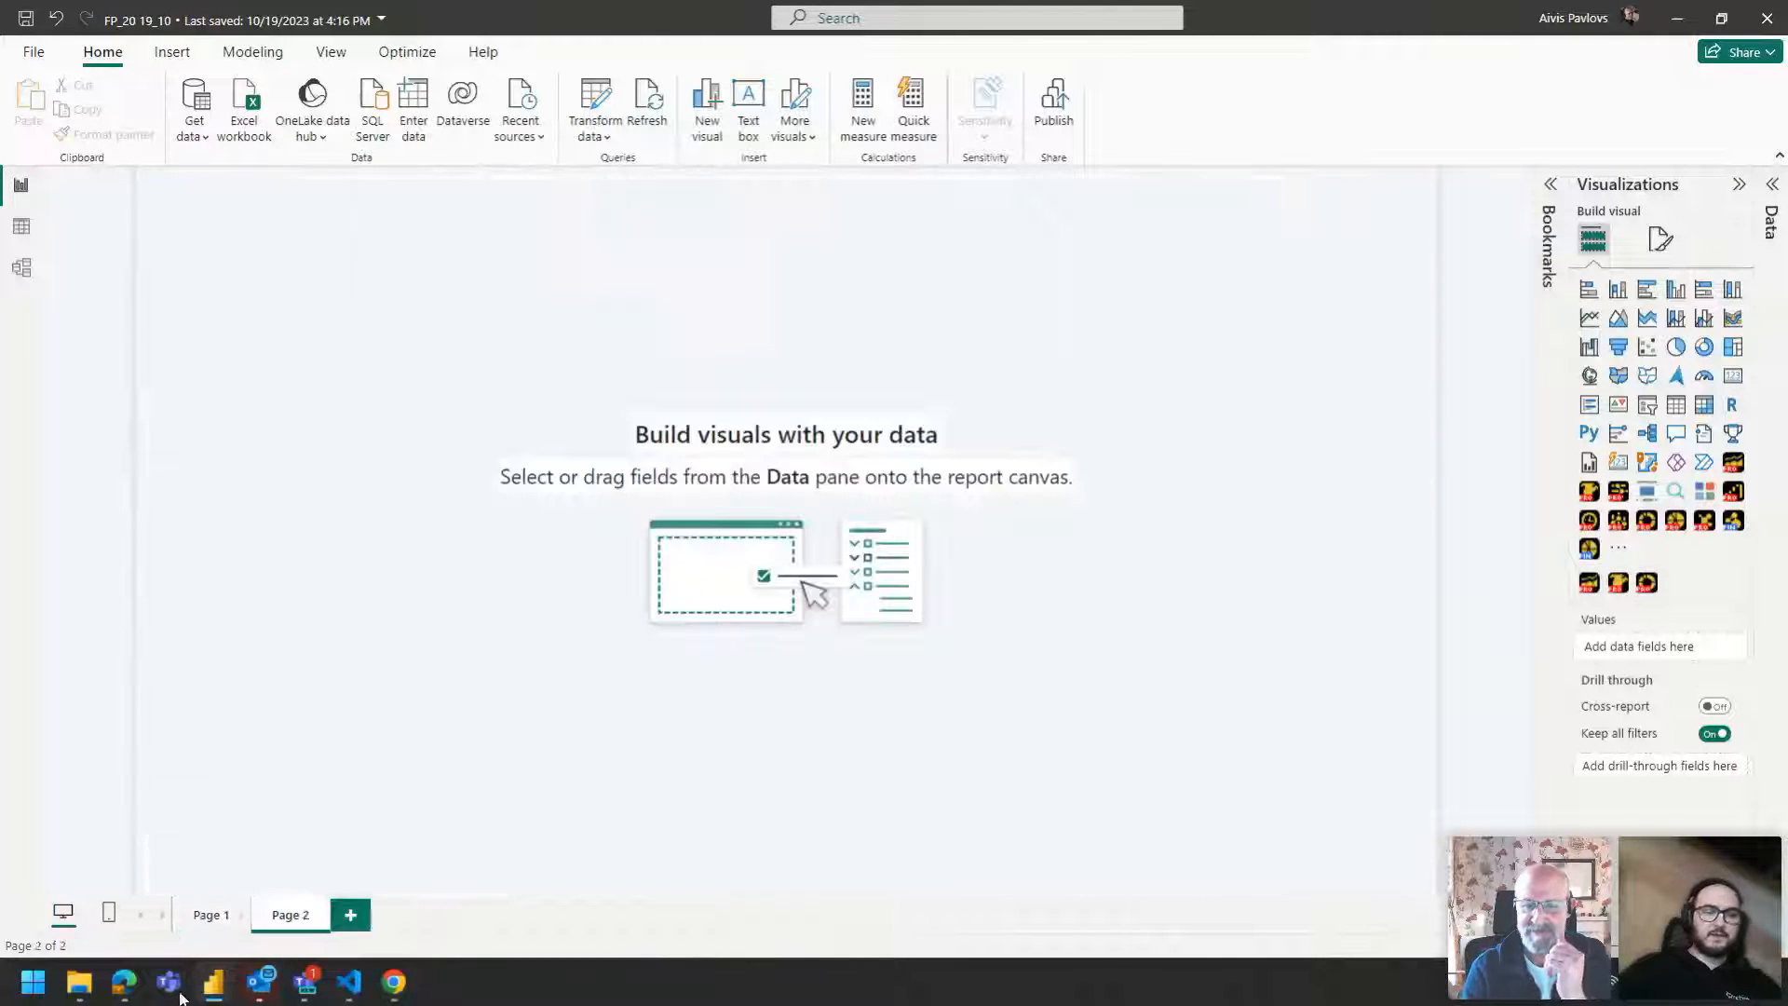
Switch to the web browser and search the web for "power bi visual guide" in a new tab.
click(124, 981)
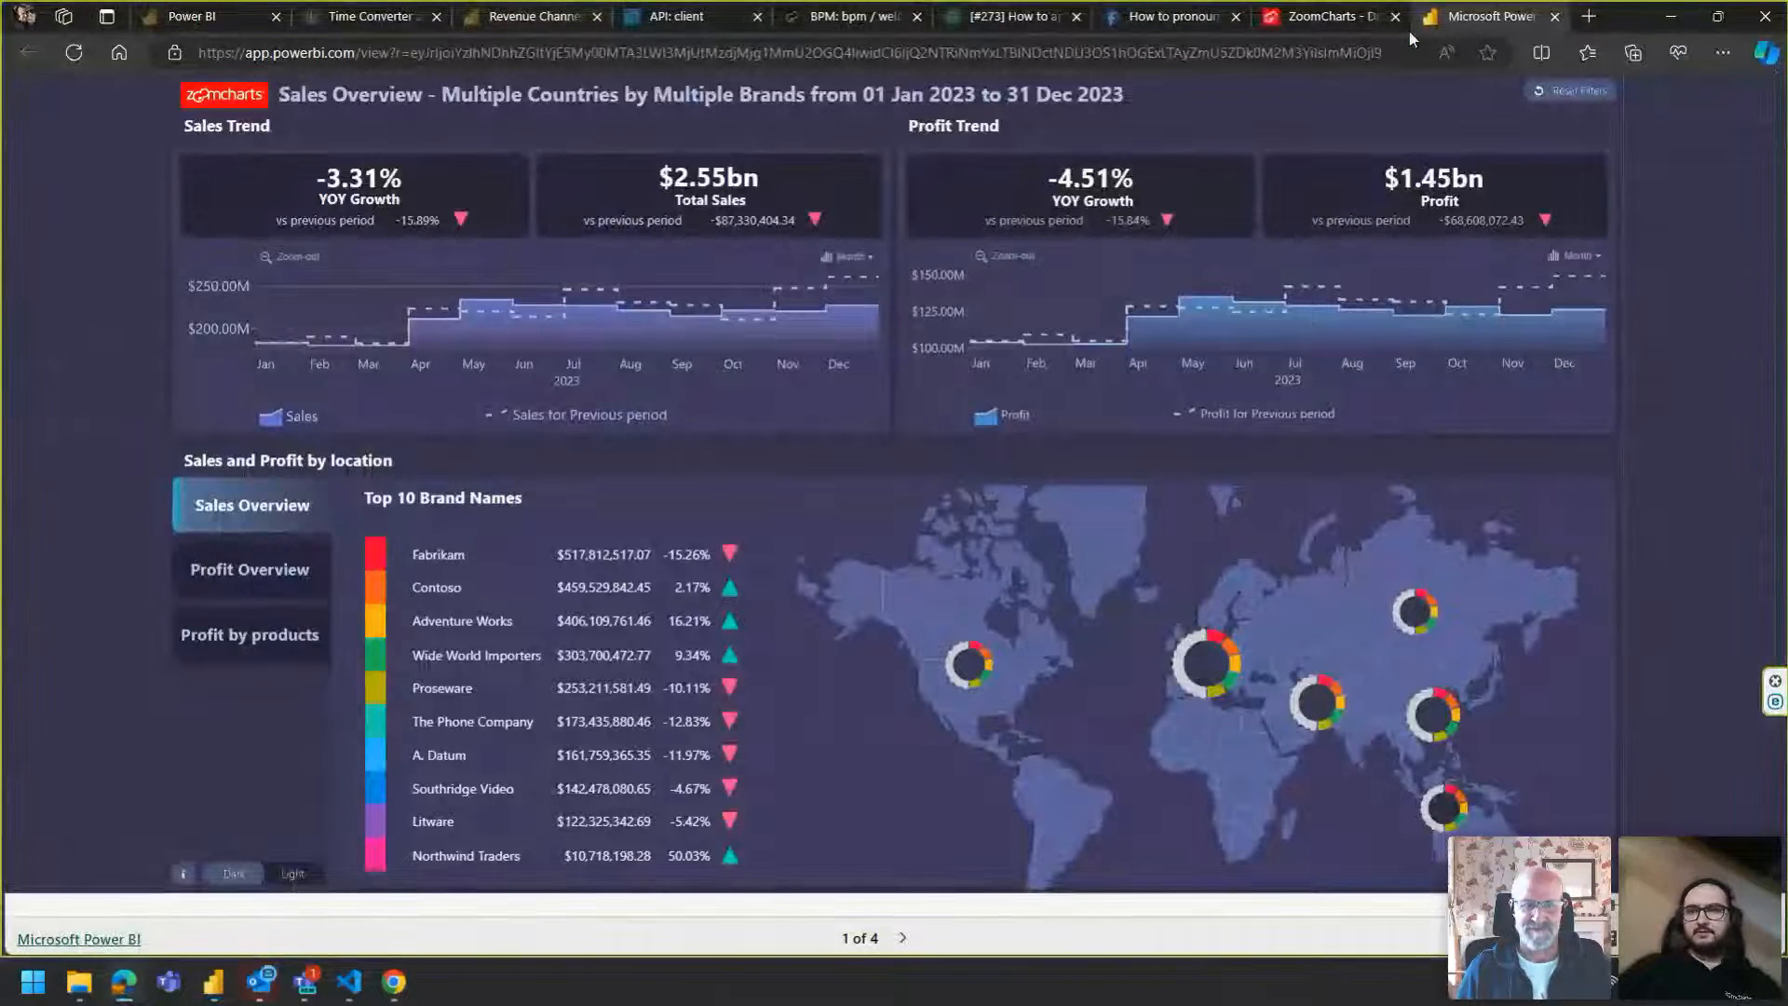
click(1591, 17)
text(power bi visual guide)
key(Return)
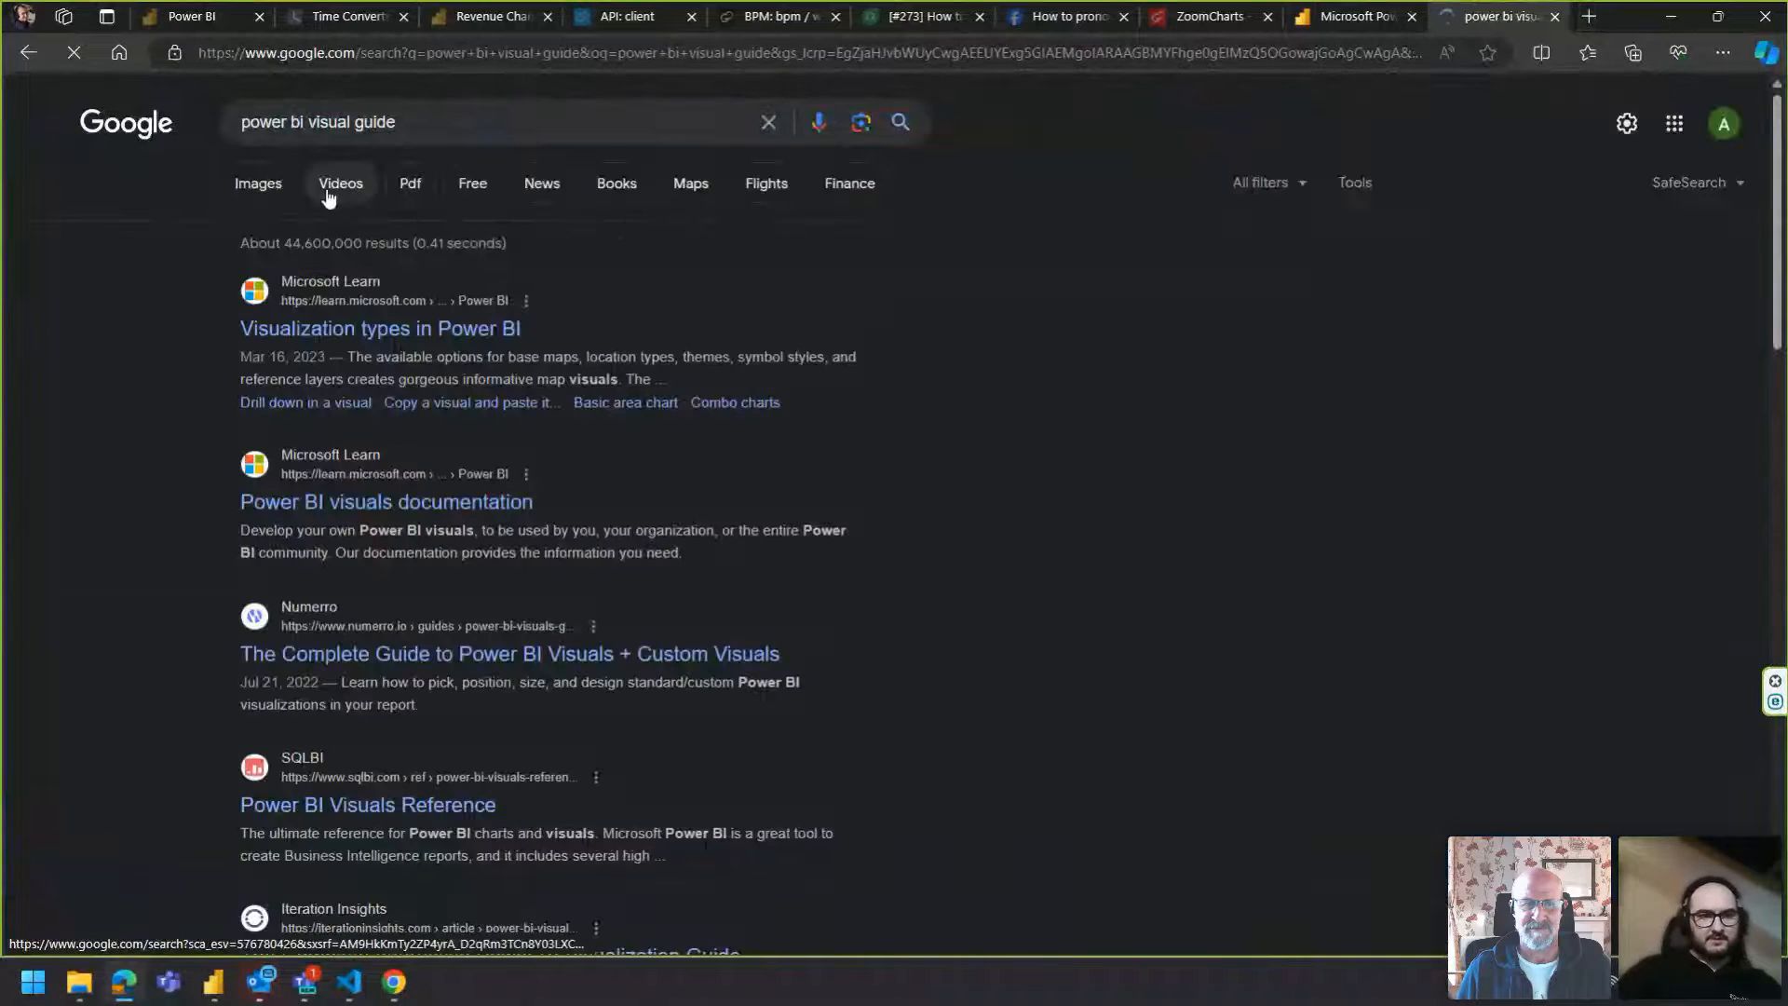
Browse the image results and open the SQLBI Power BI Visuals Reference page to examine its chart.
click(328, 196)
click(272, 186)
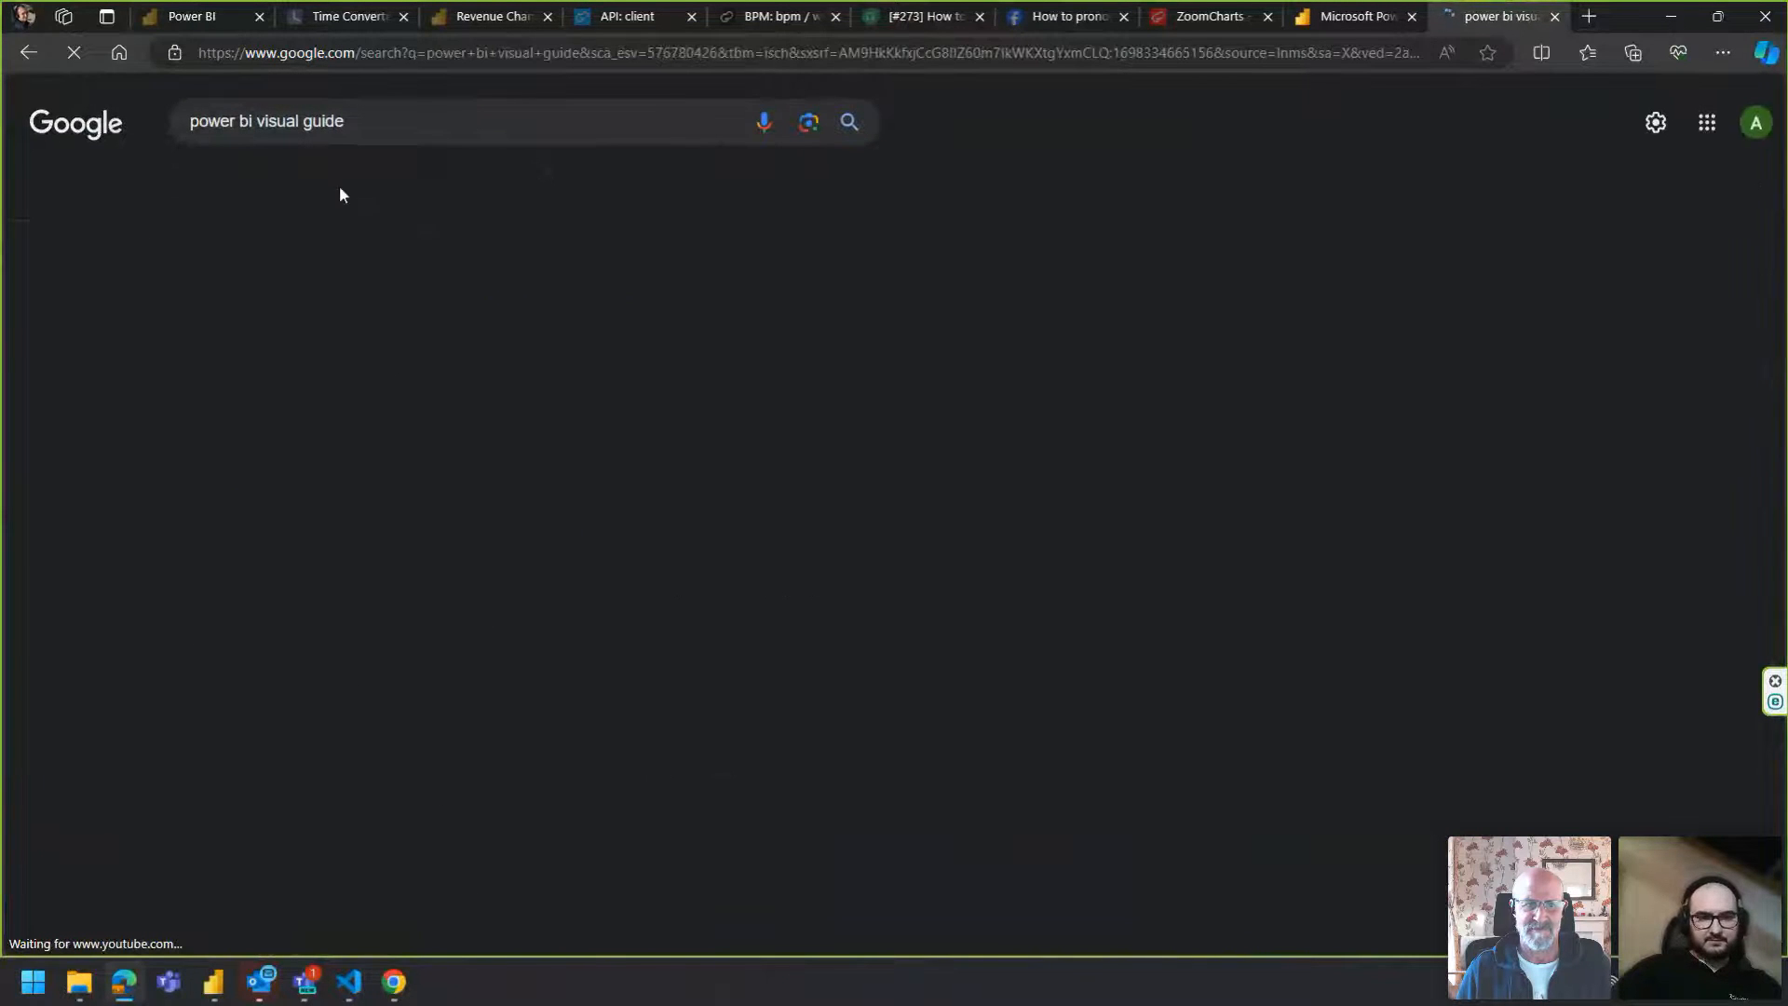
click(200, 368)
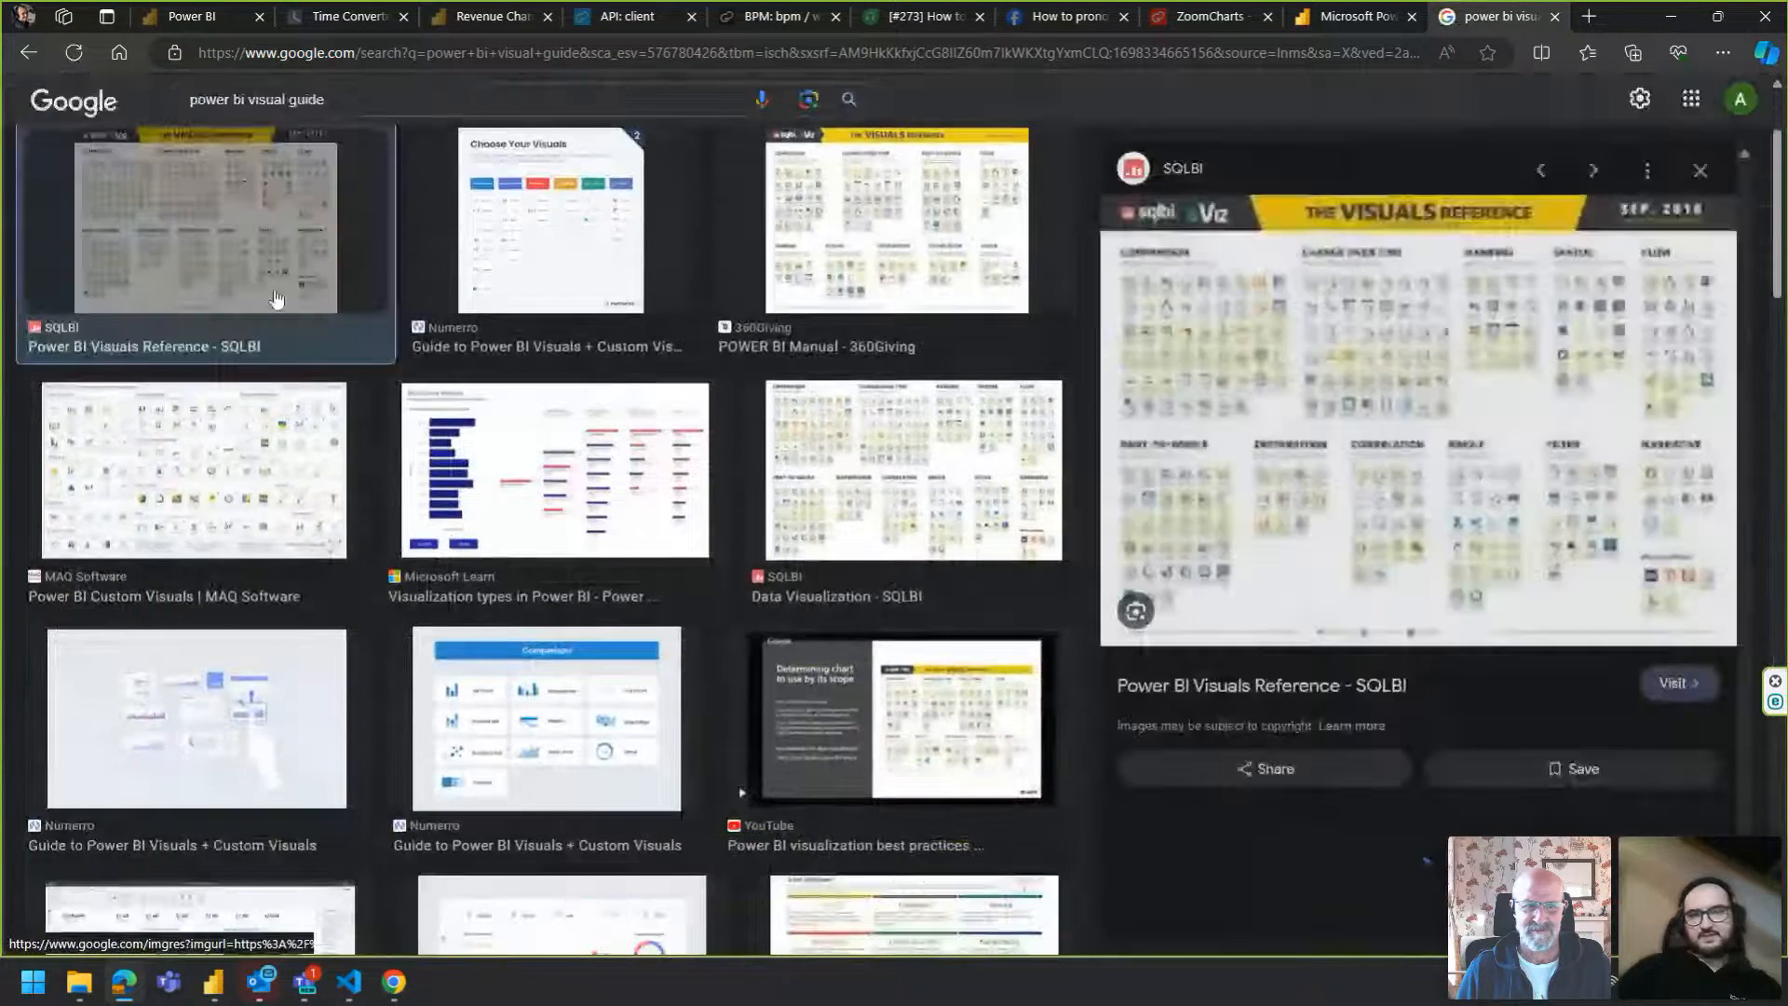
click(1366, 318)
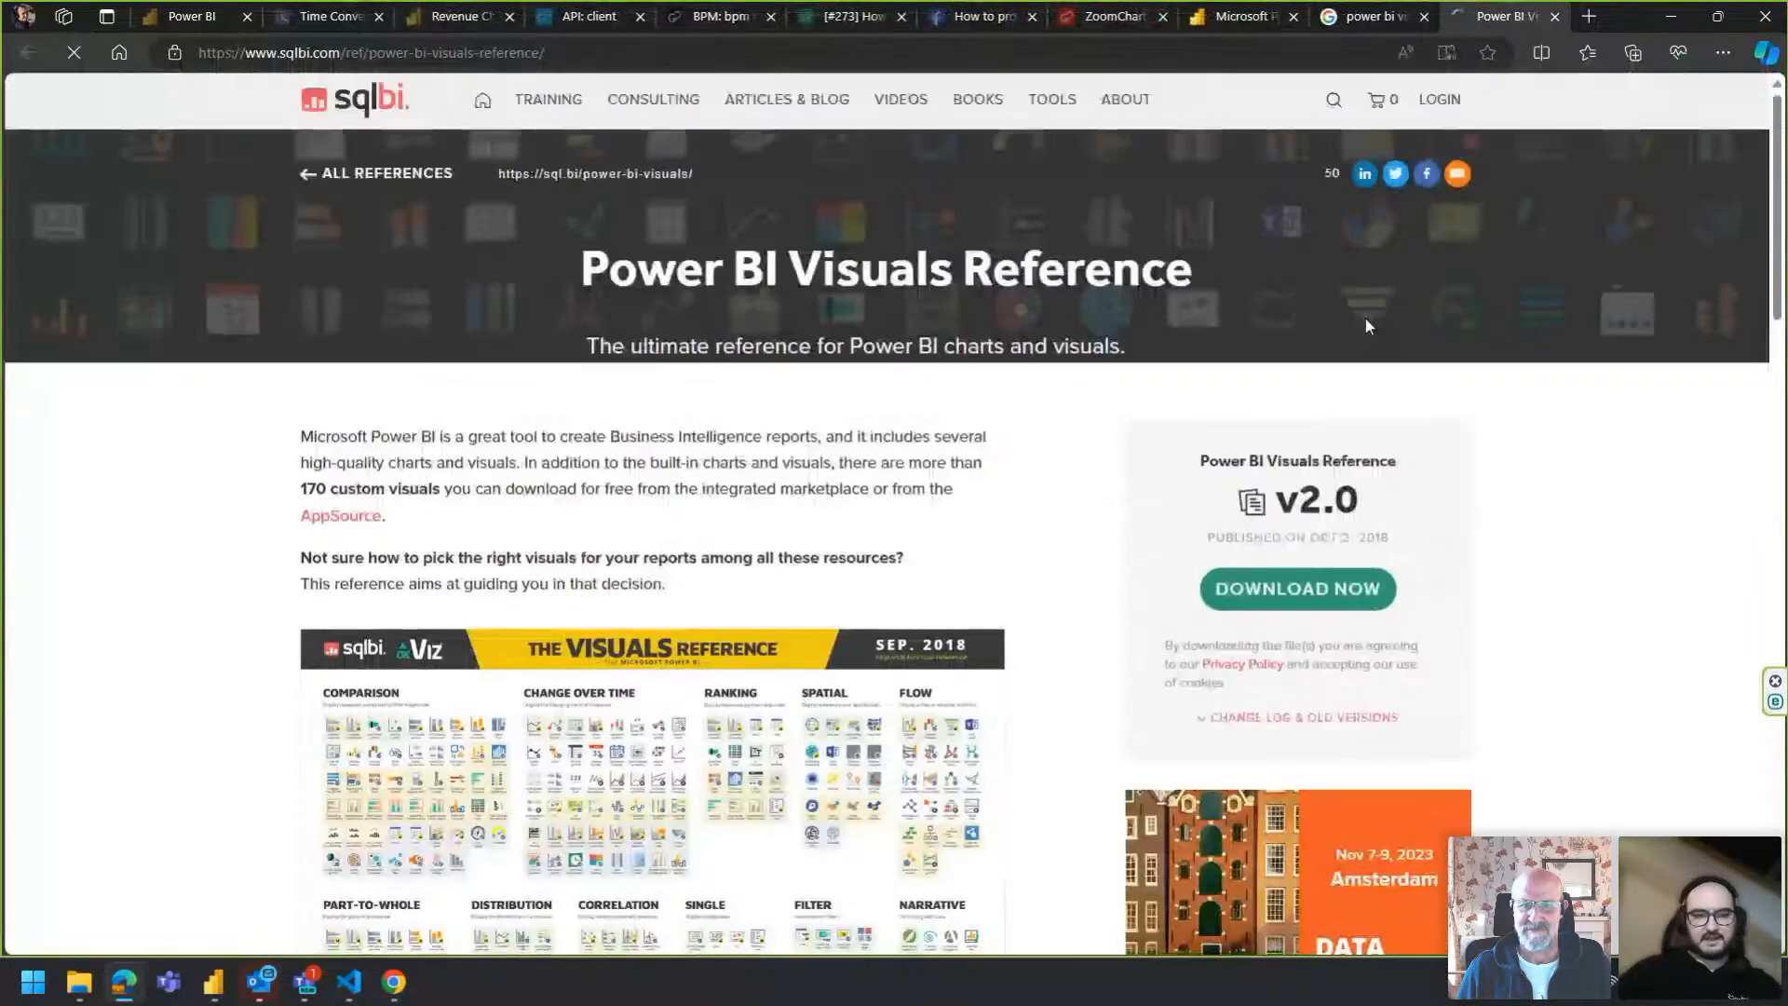
scroll(679, 607, down, 3)
scroll(679, 606, up, 3)
scroll(607, 595, down, 4)
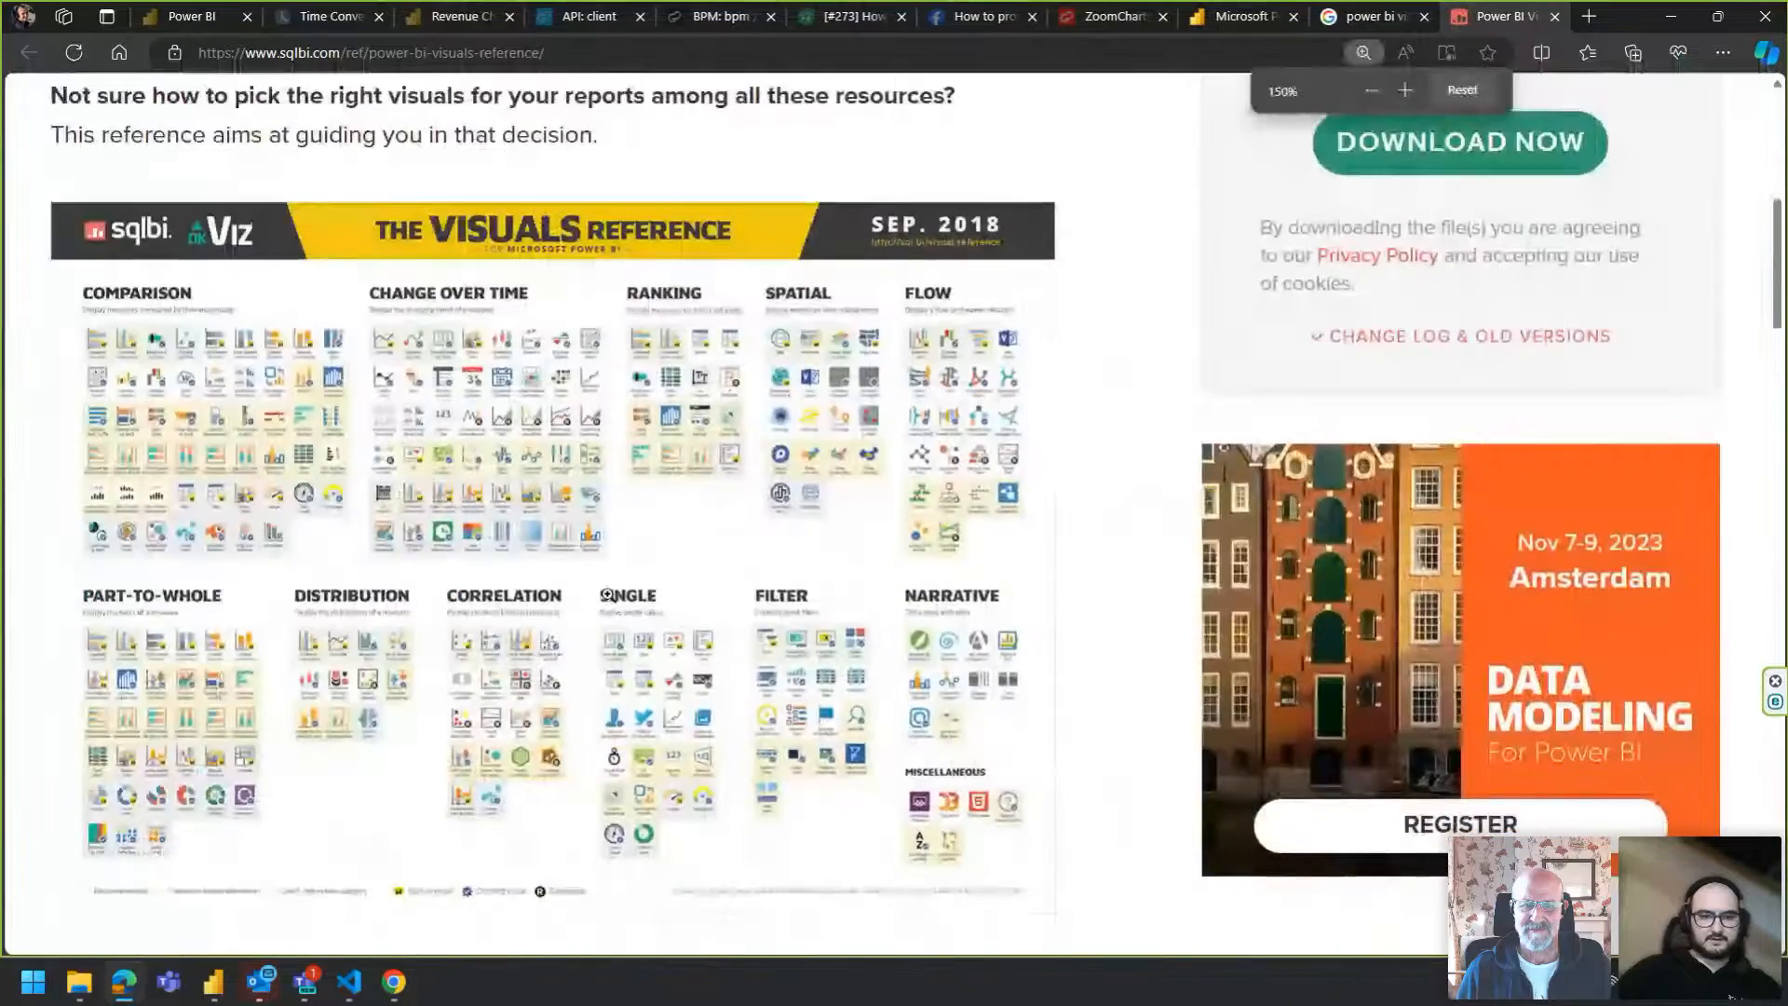
click(607, 594)
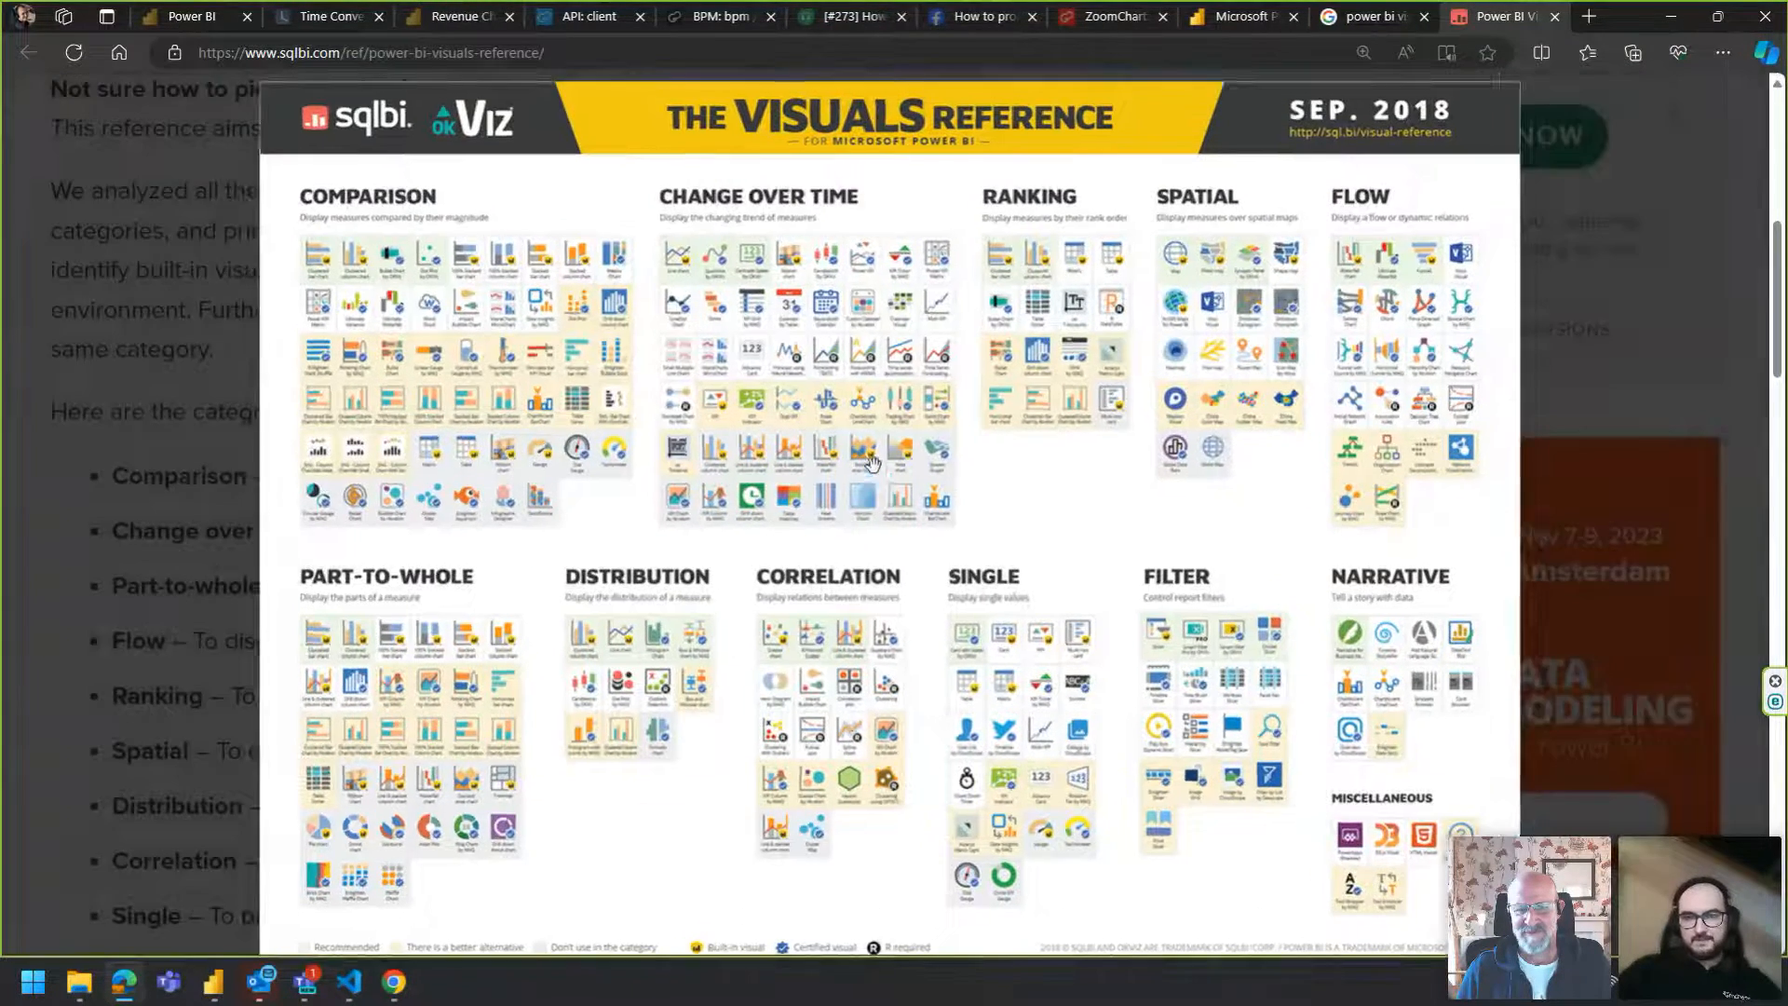
click(873, 462)
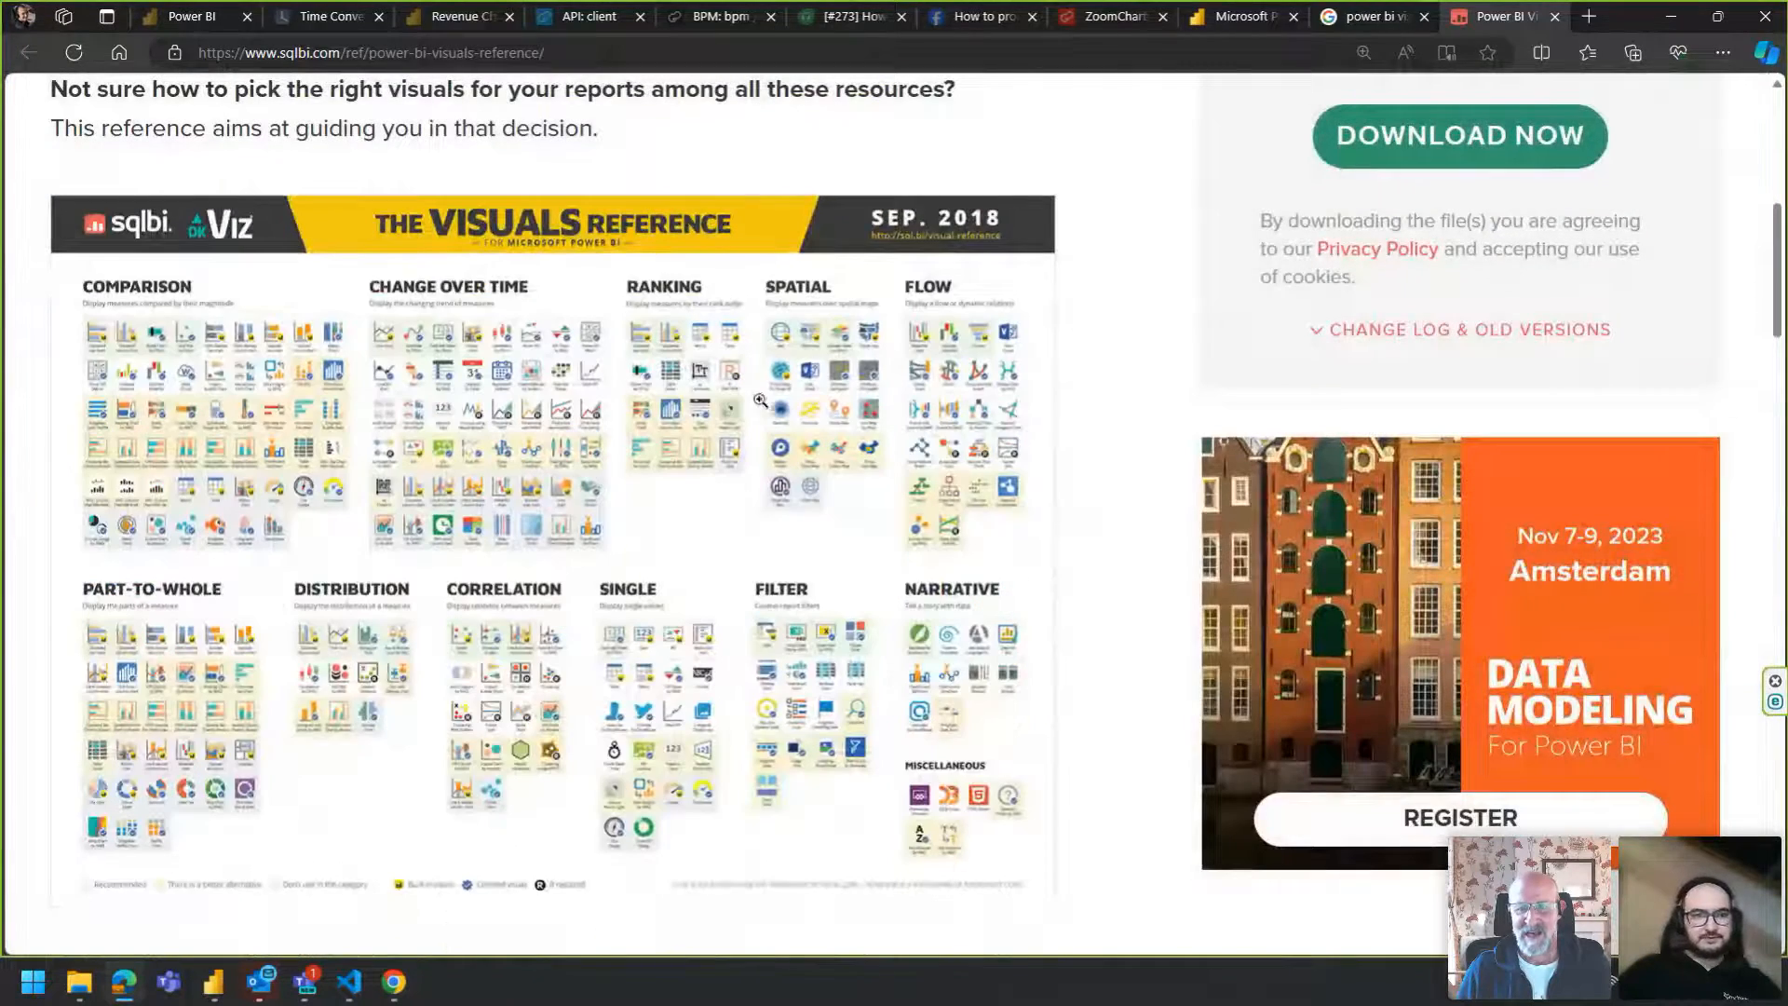
scroll(842, 153, up, 7)
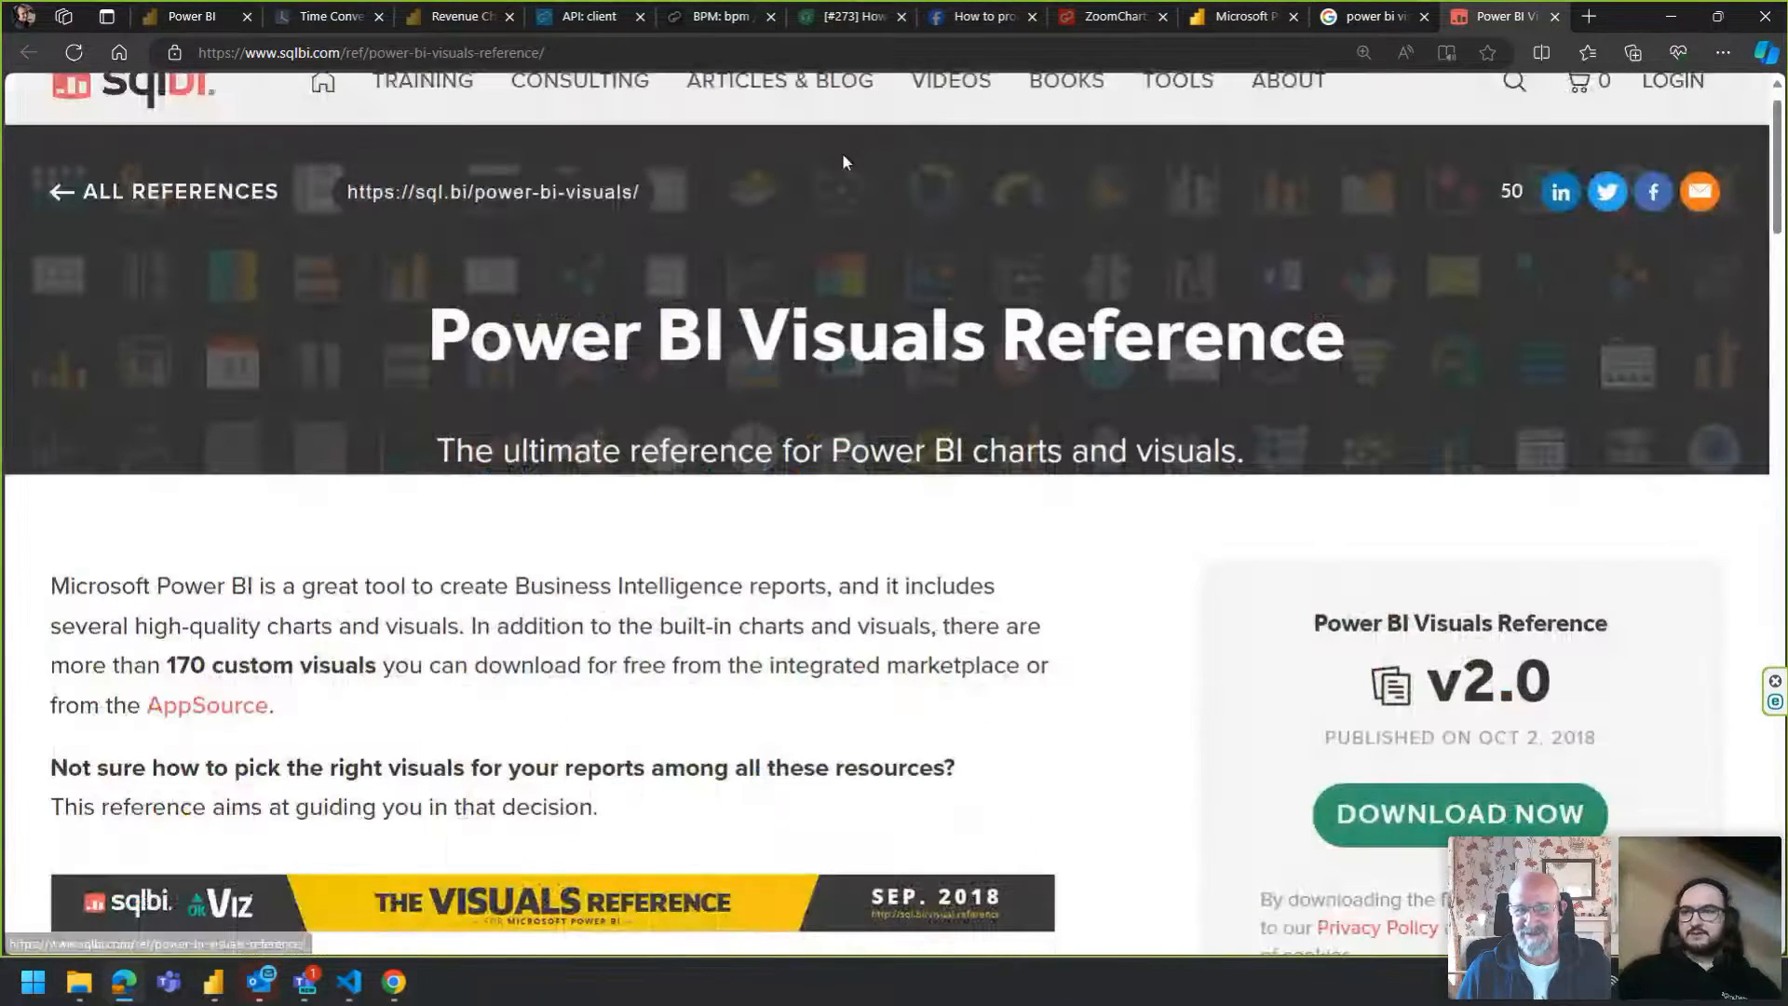
scroll(842, 153, up, 1)
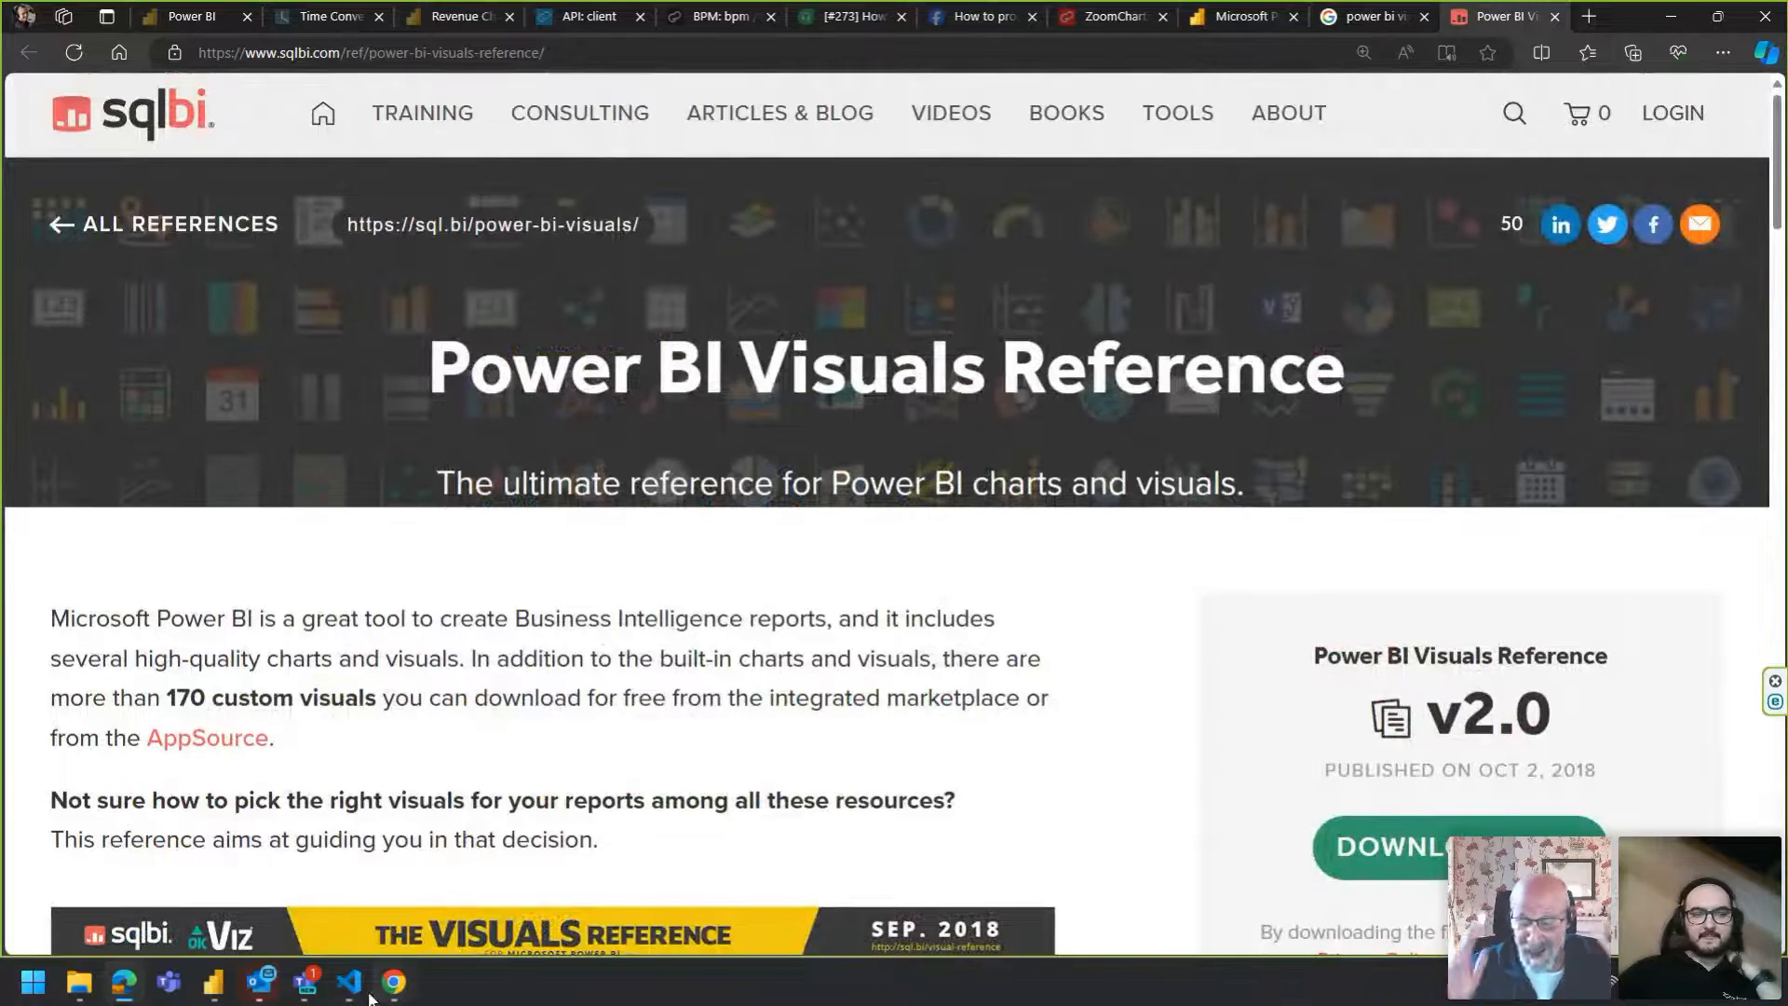
Look through other Power BI visual guide images in the search results.
mouse_move(216, 993)
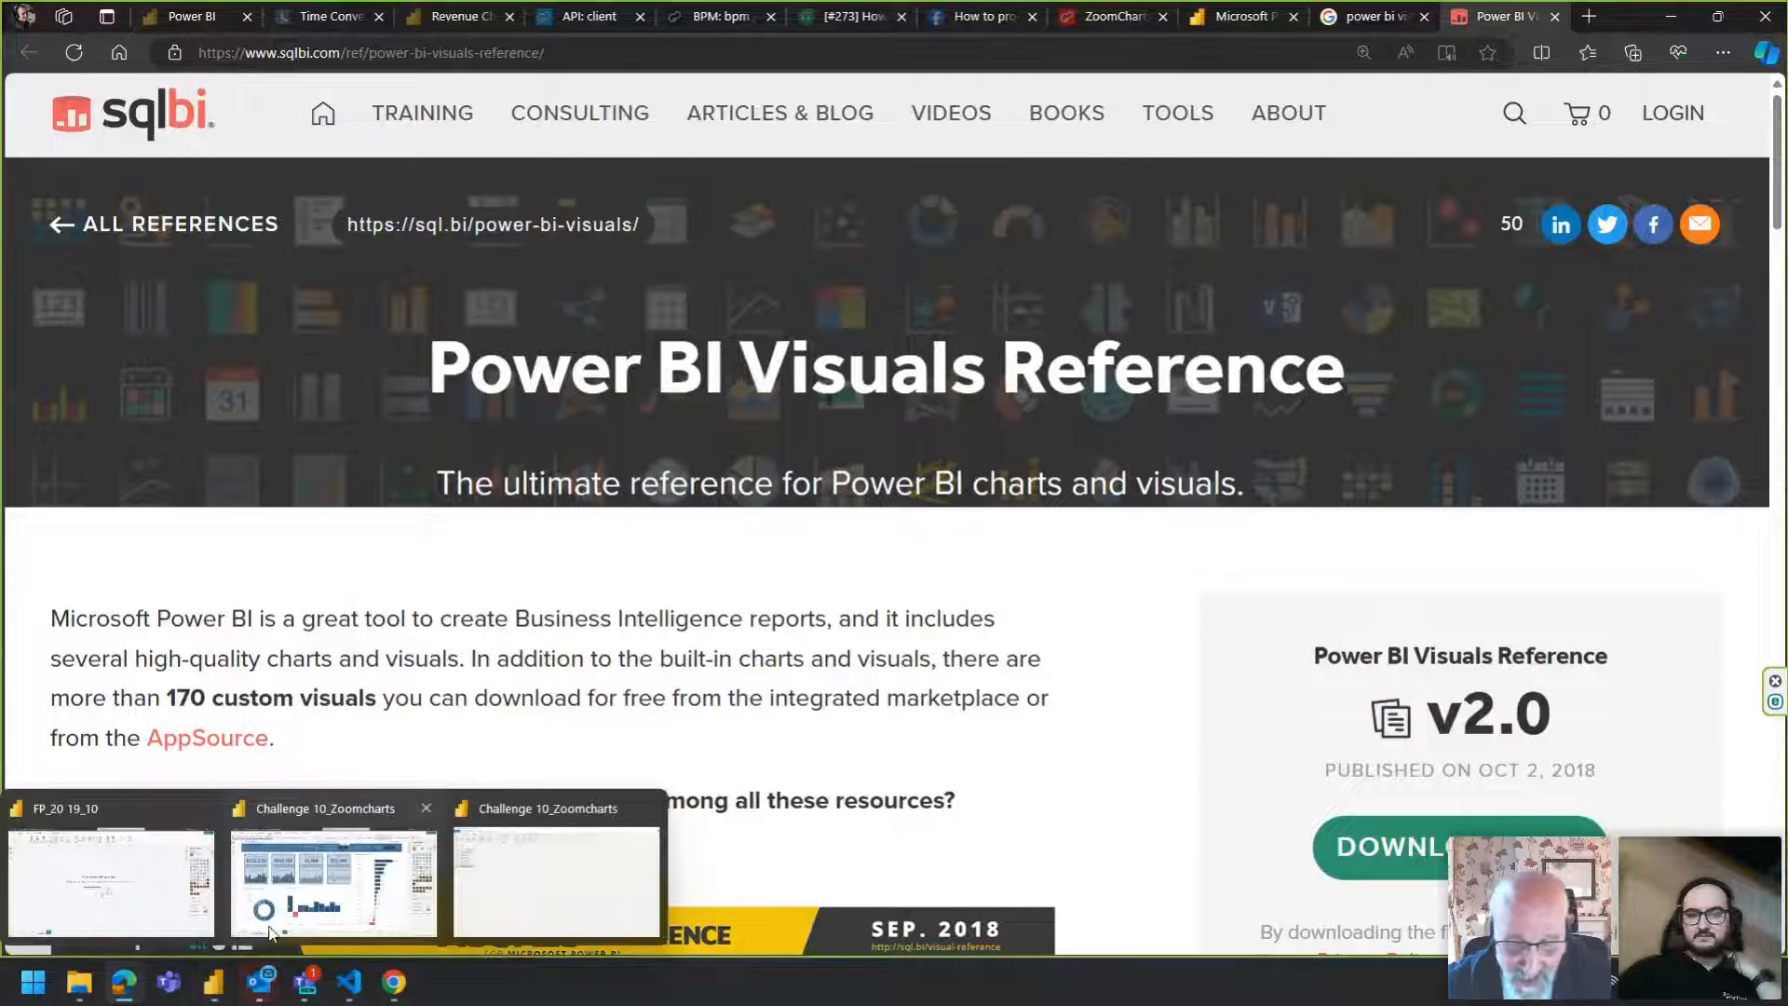
click(1339, 19)
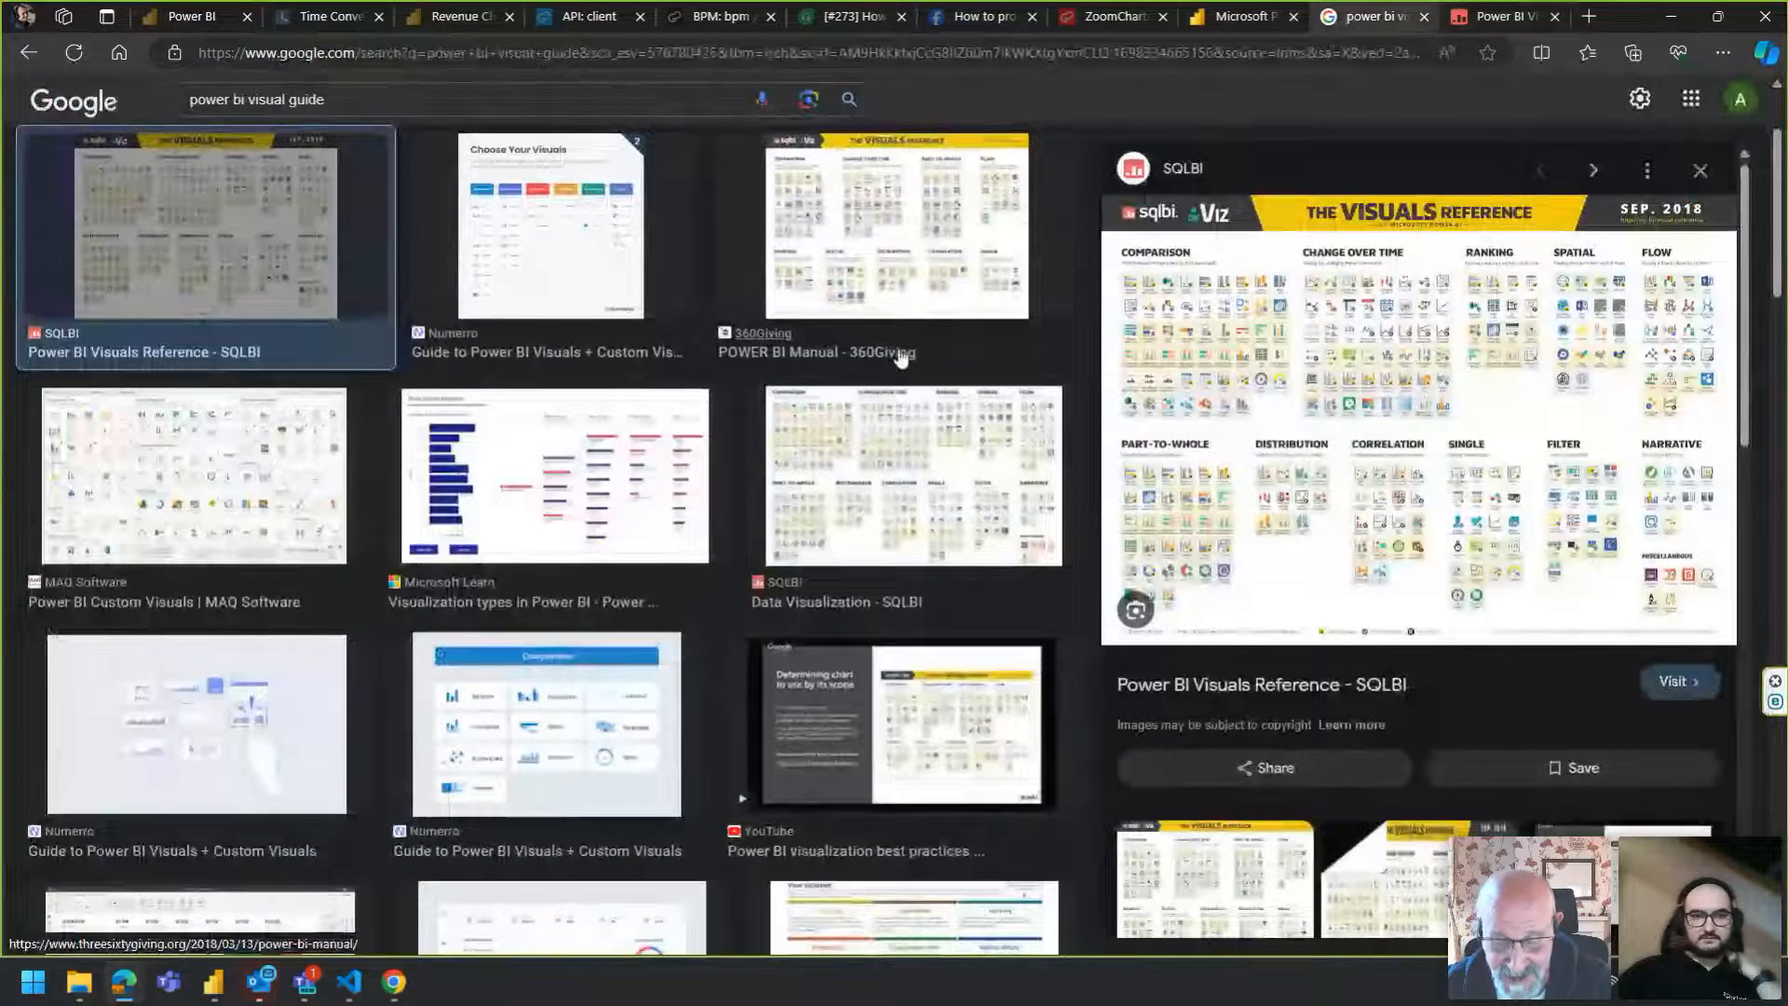
click(493, 234)
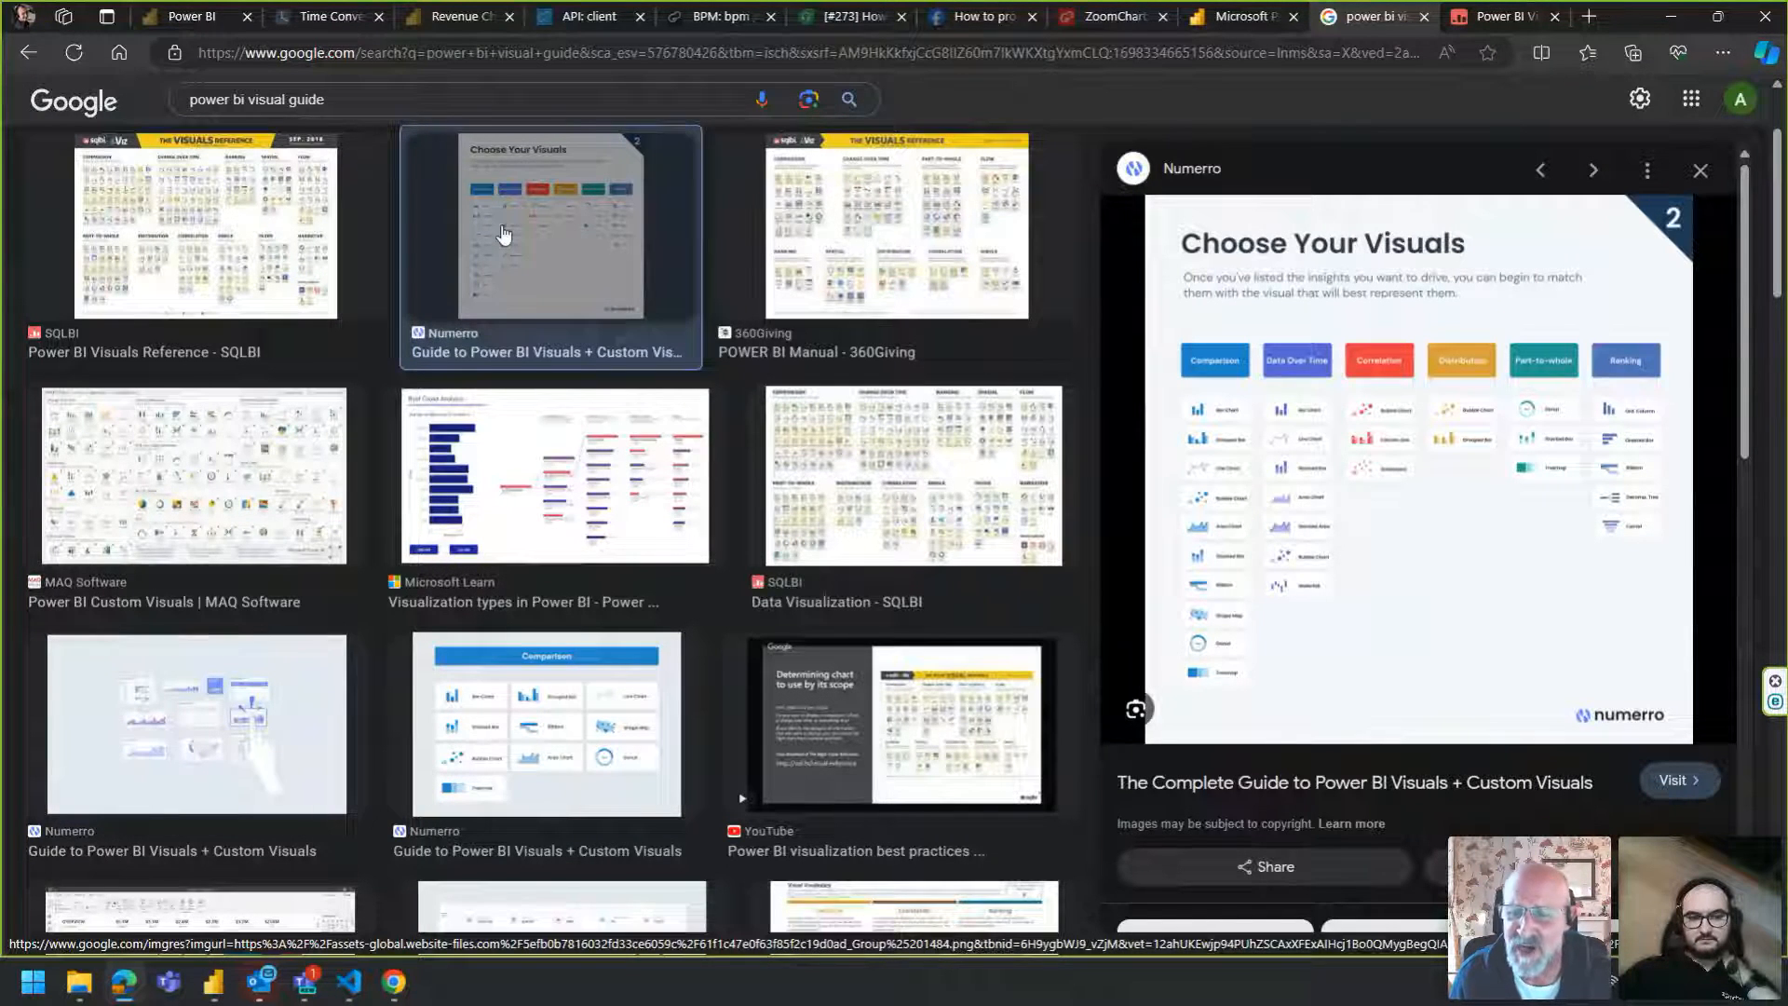
scroll(503, 233, down, 1)
scroll(503, 233, down, 2)
scroll(503, 233, down, 3)
click(861, 422)
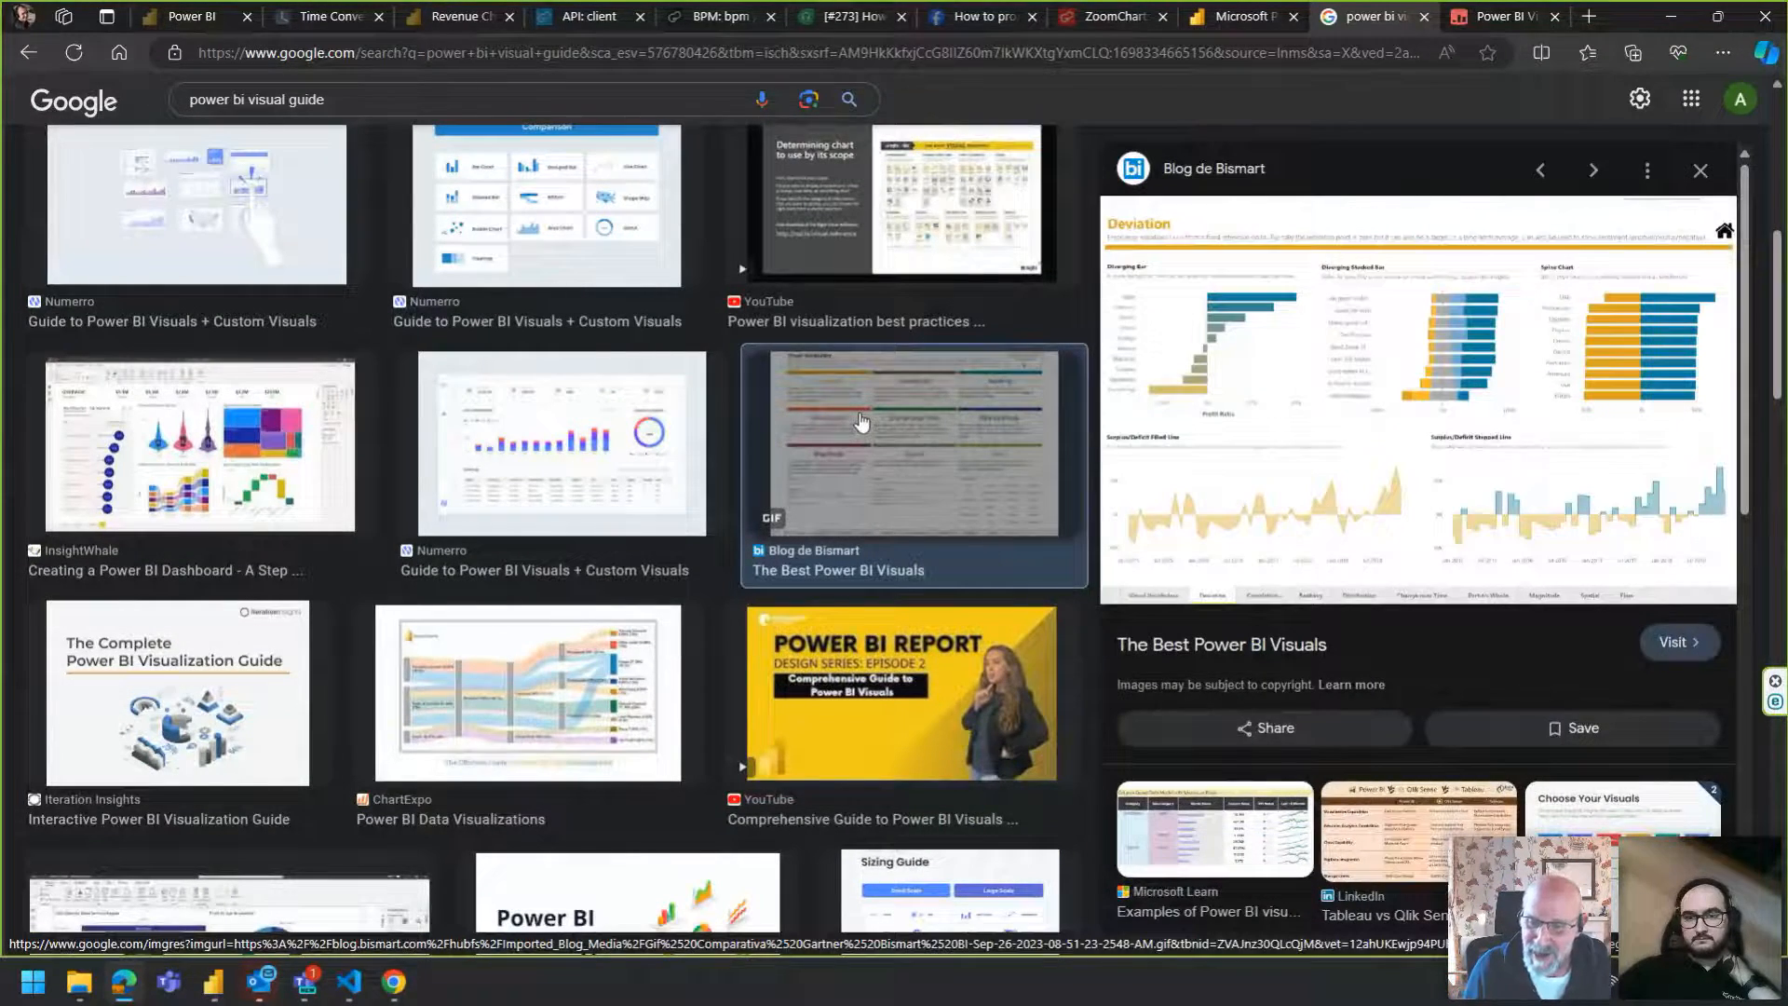
scroll(862, 422, up, 3)
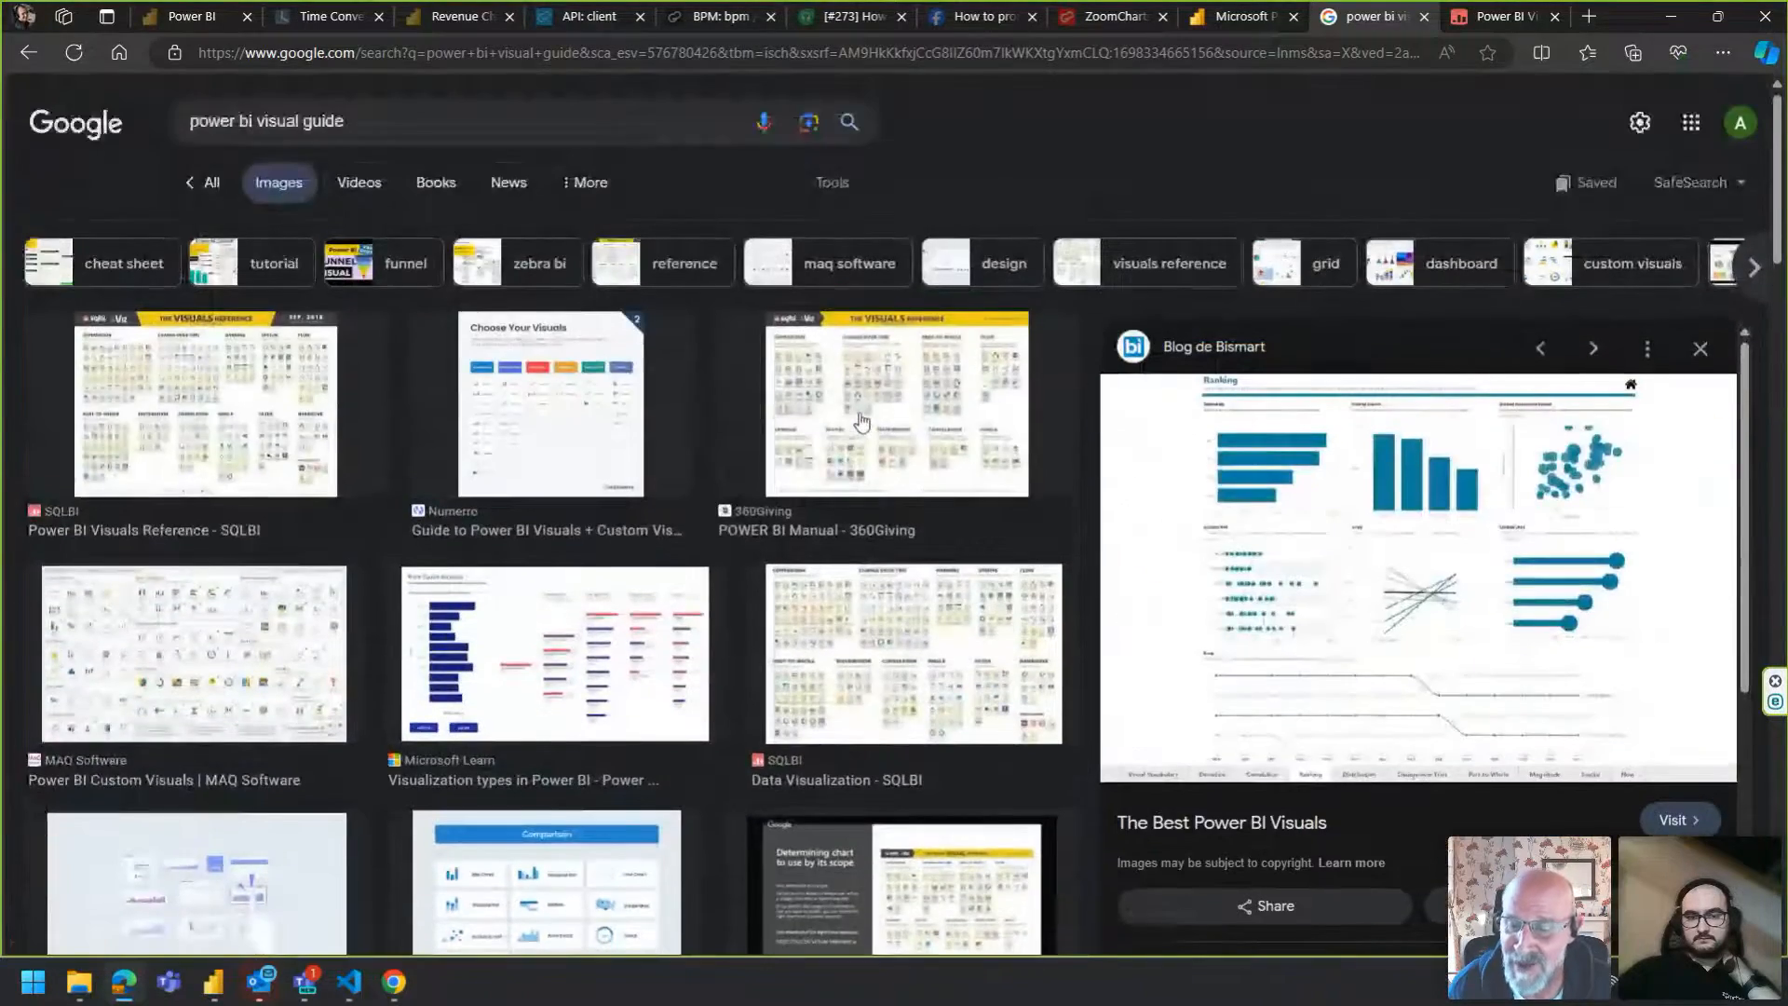
scroll(859, 422, down, 12)
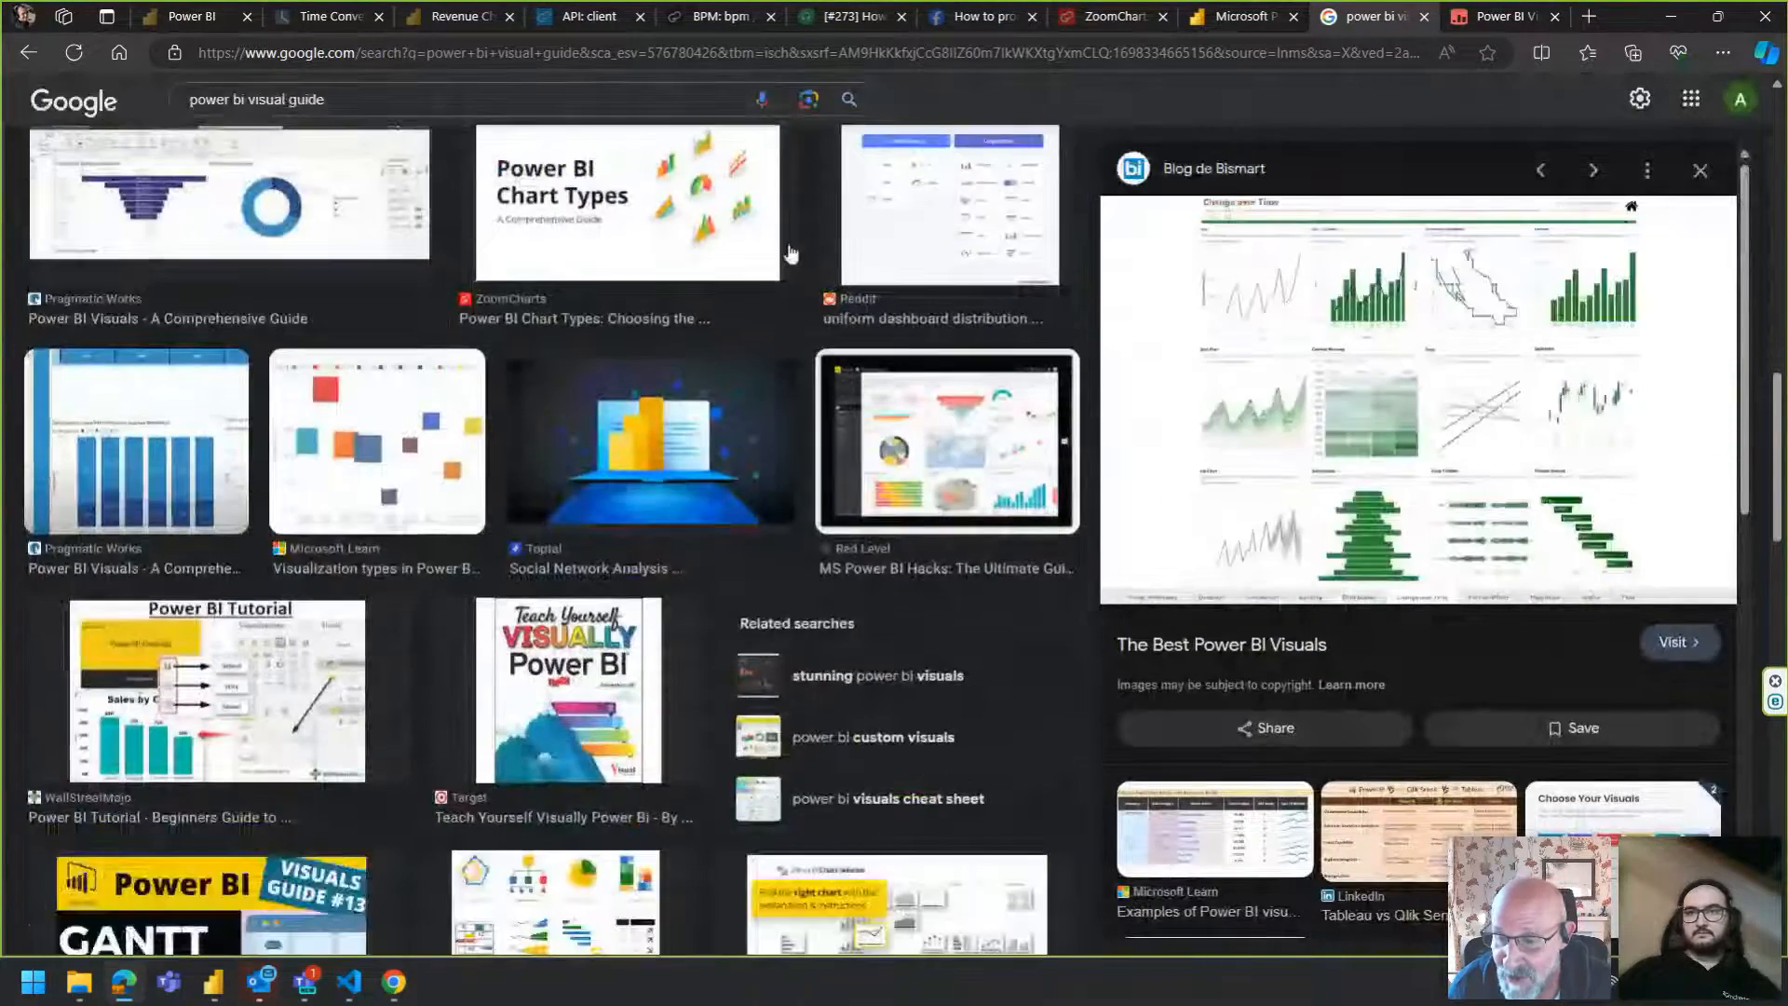
Close the search tabs and cycle the ZoomCharts report through Profit Overview, Profit by products and Sales Overview.
click(1425, 16)
click(1426, 16)
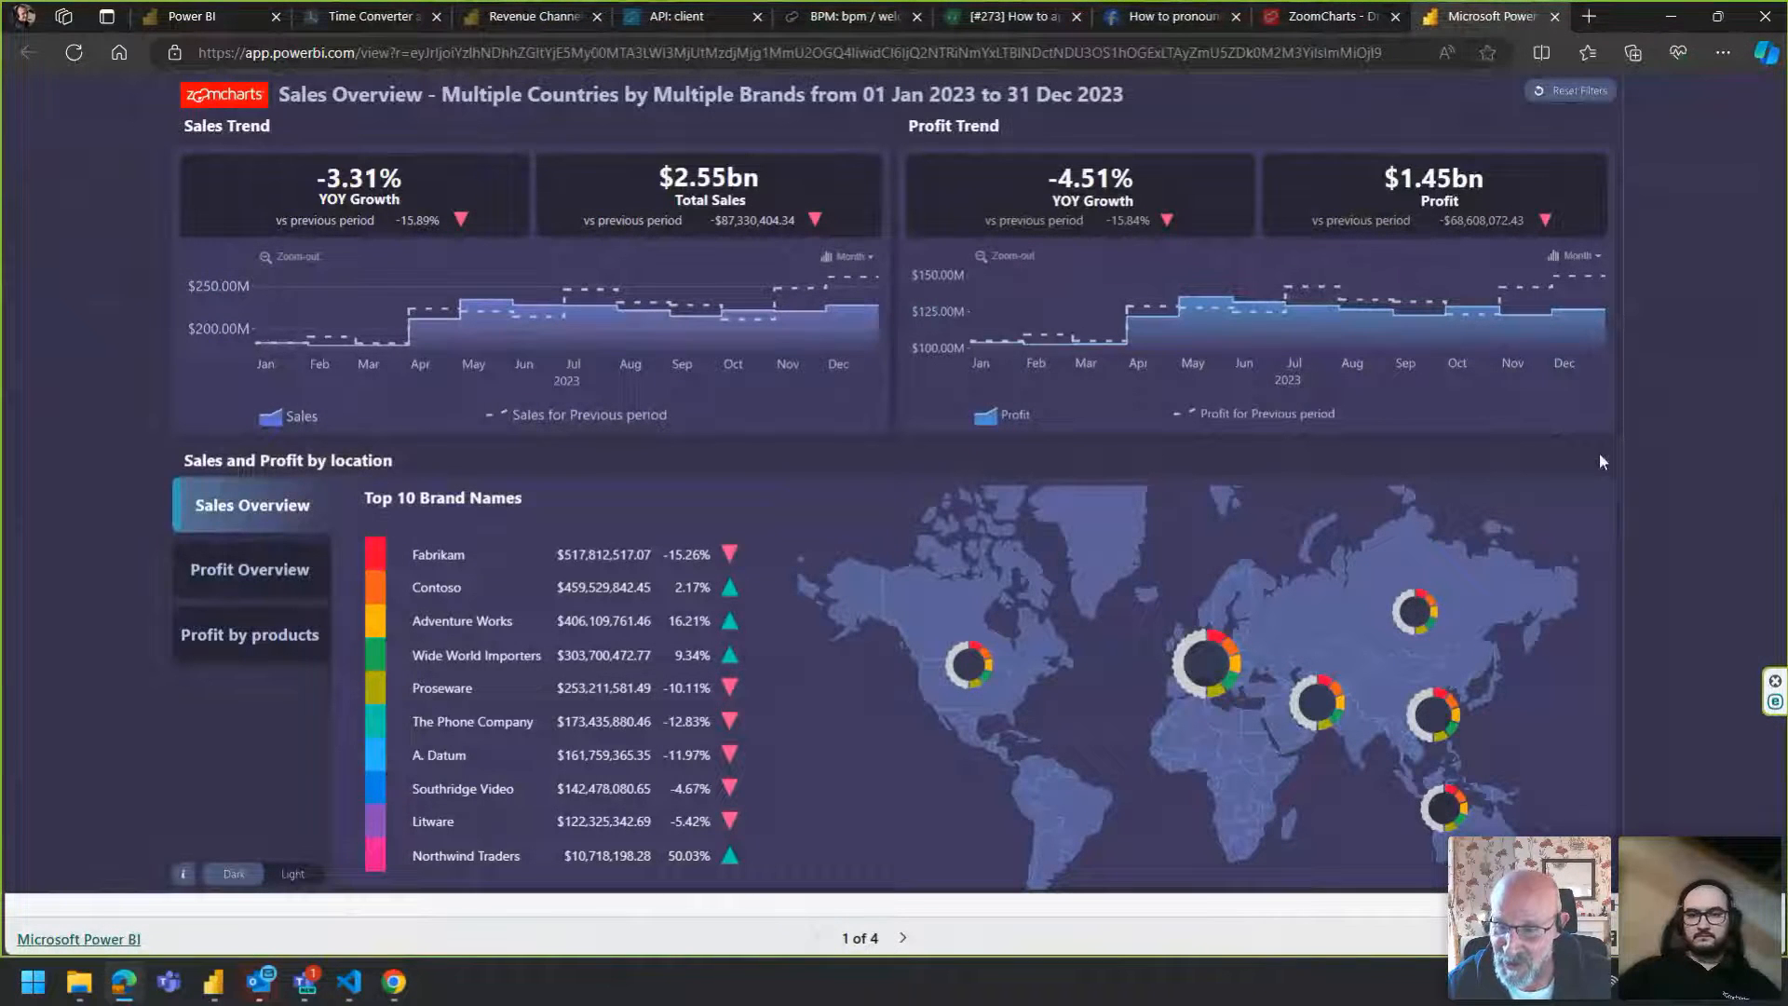
click(298, 581)
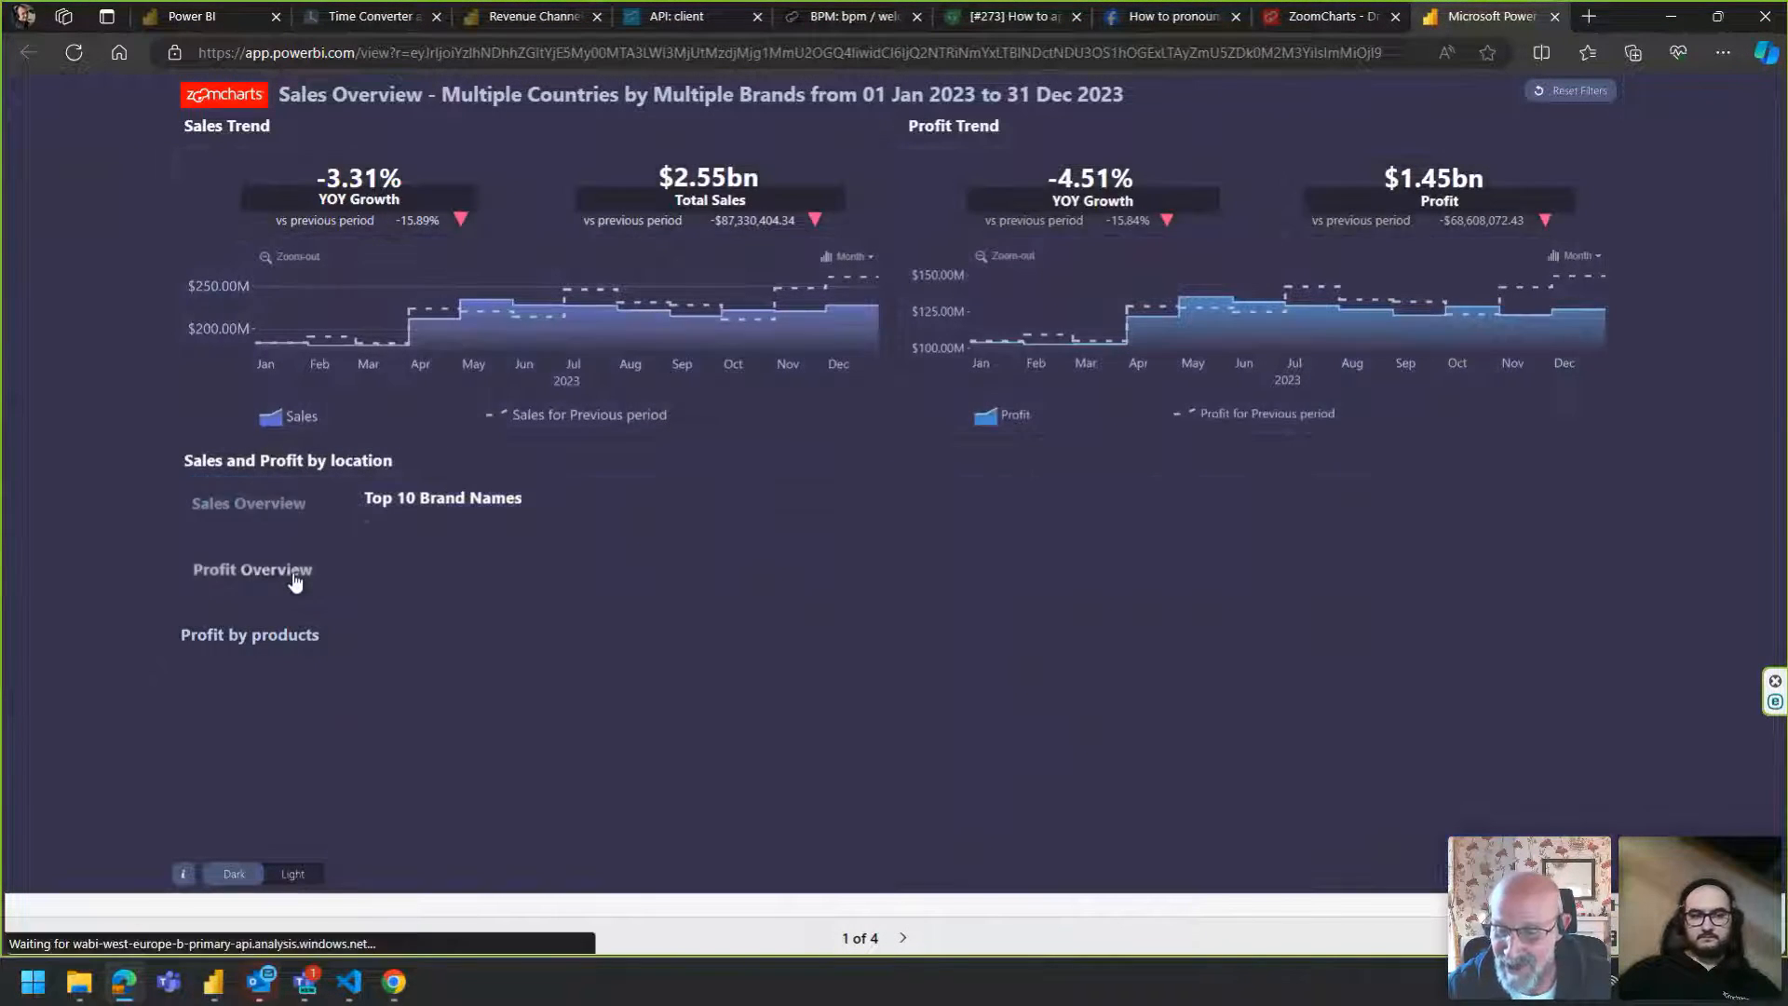
click(270, 643)
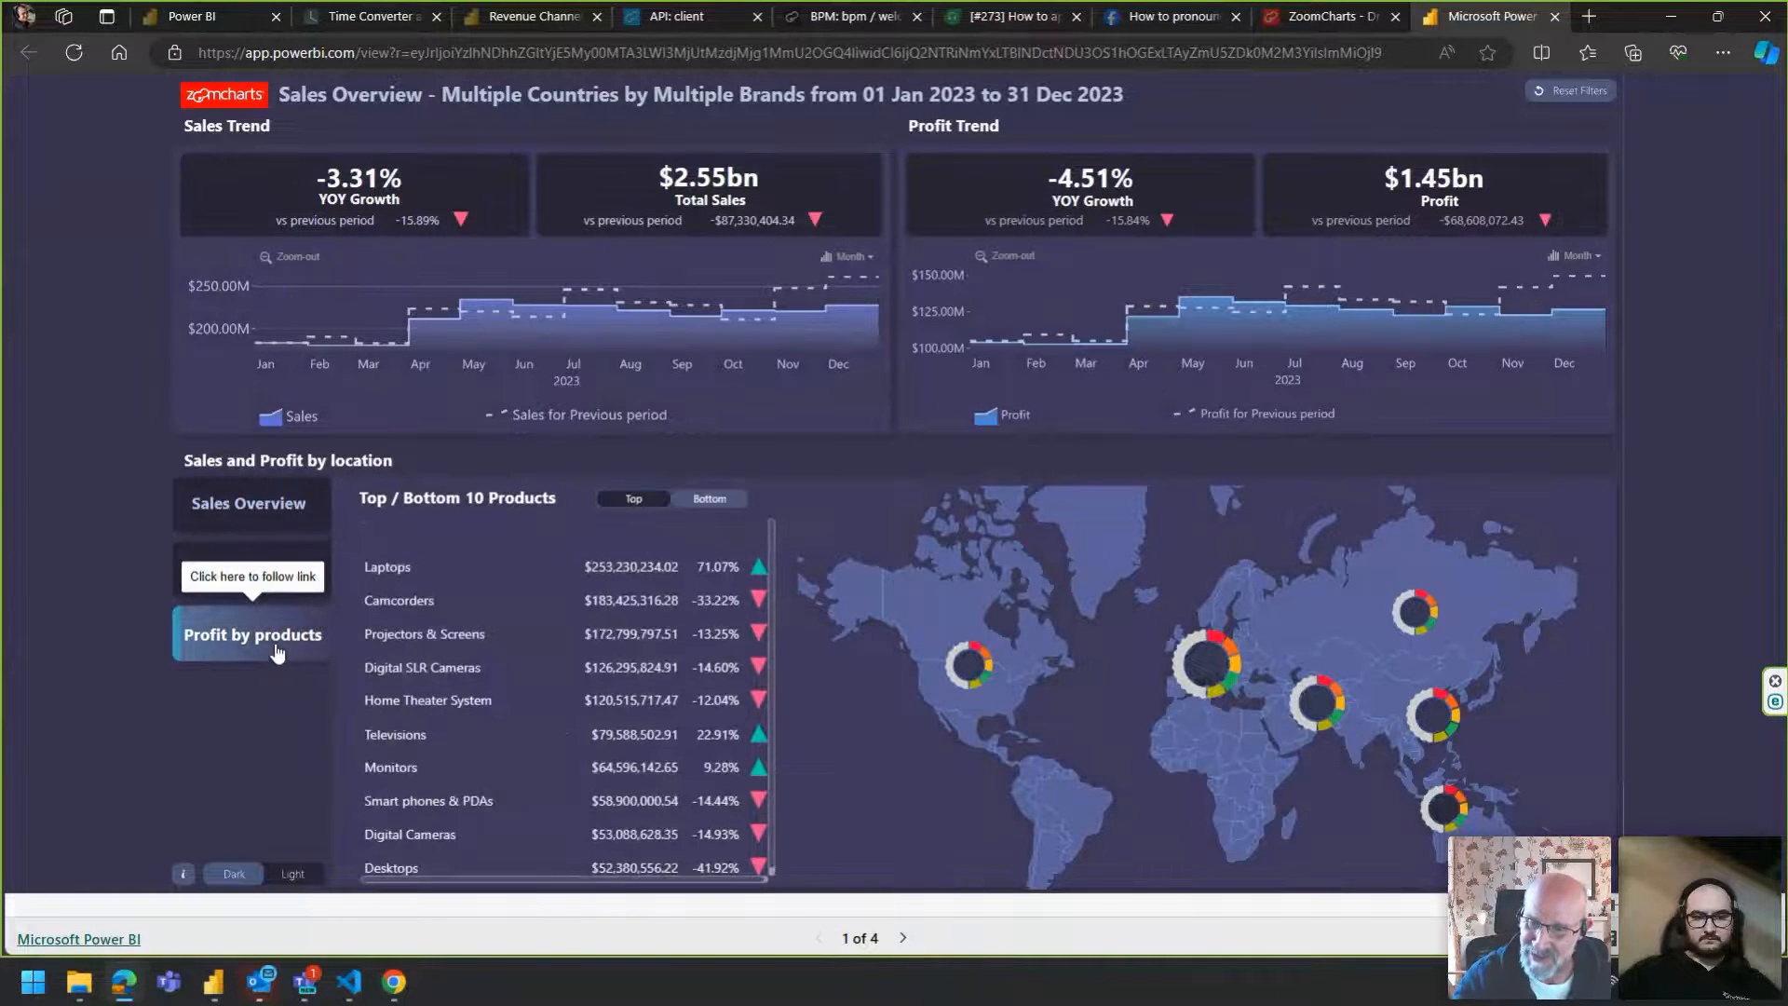
click(248, 503)
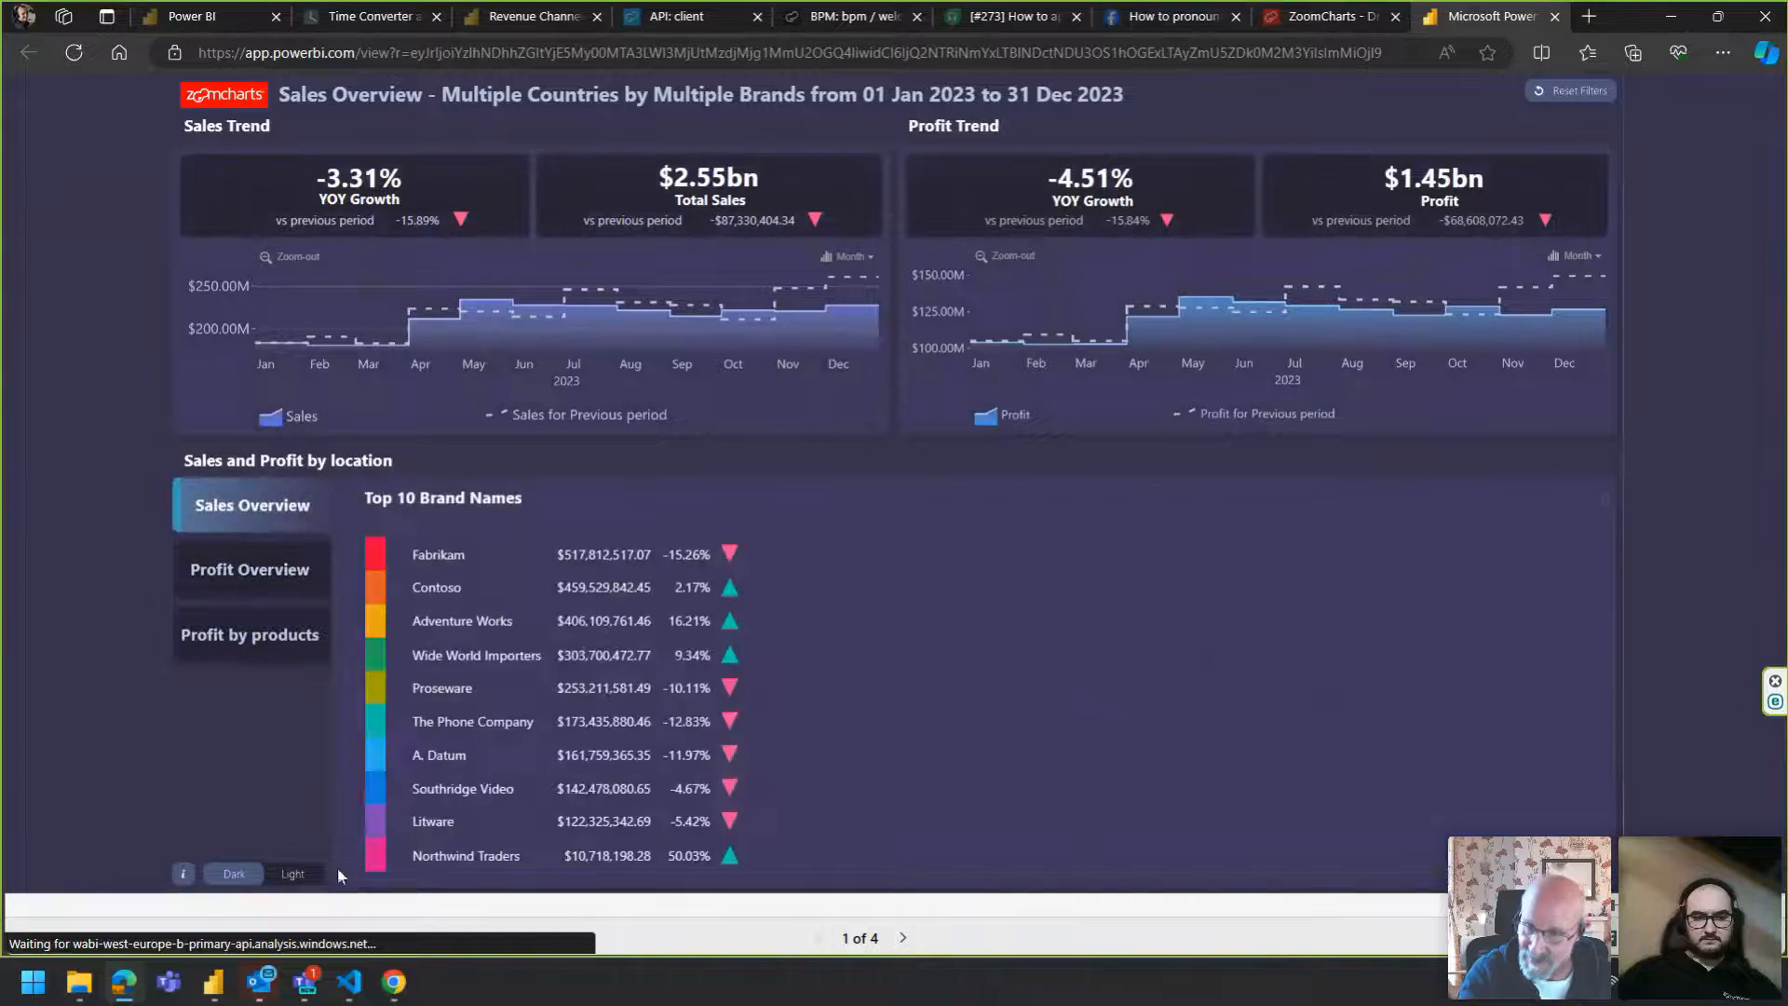
Switch back to the FP_20 19_10 report and return to Page 1.
click(213, 983)
mouse_move(373, 872)
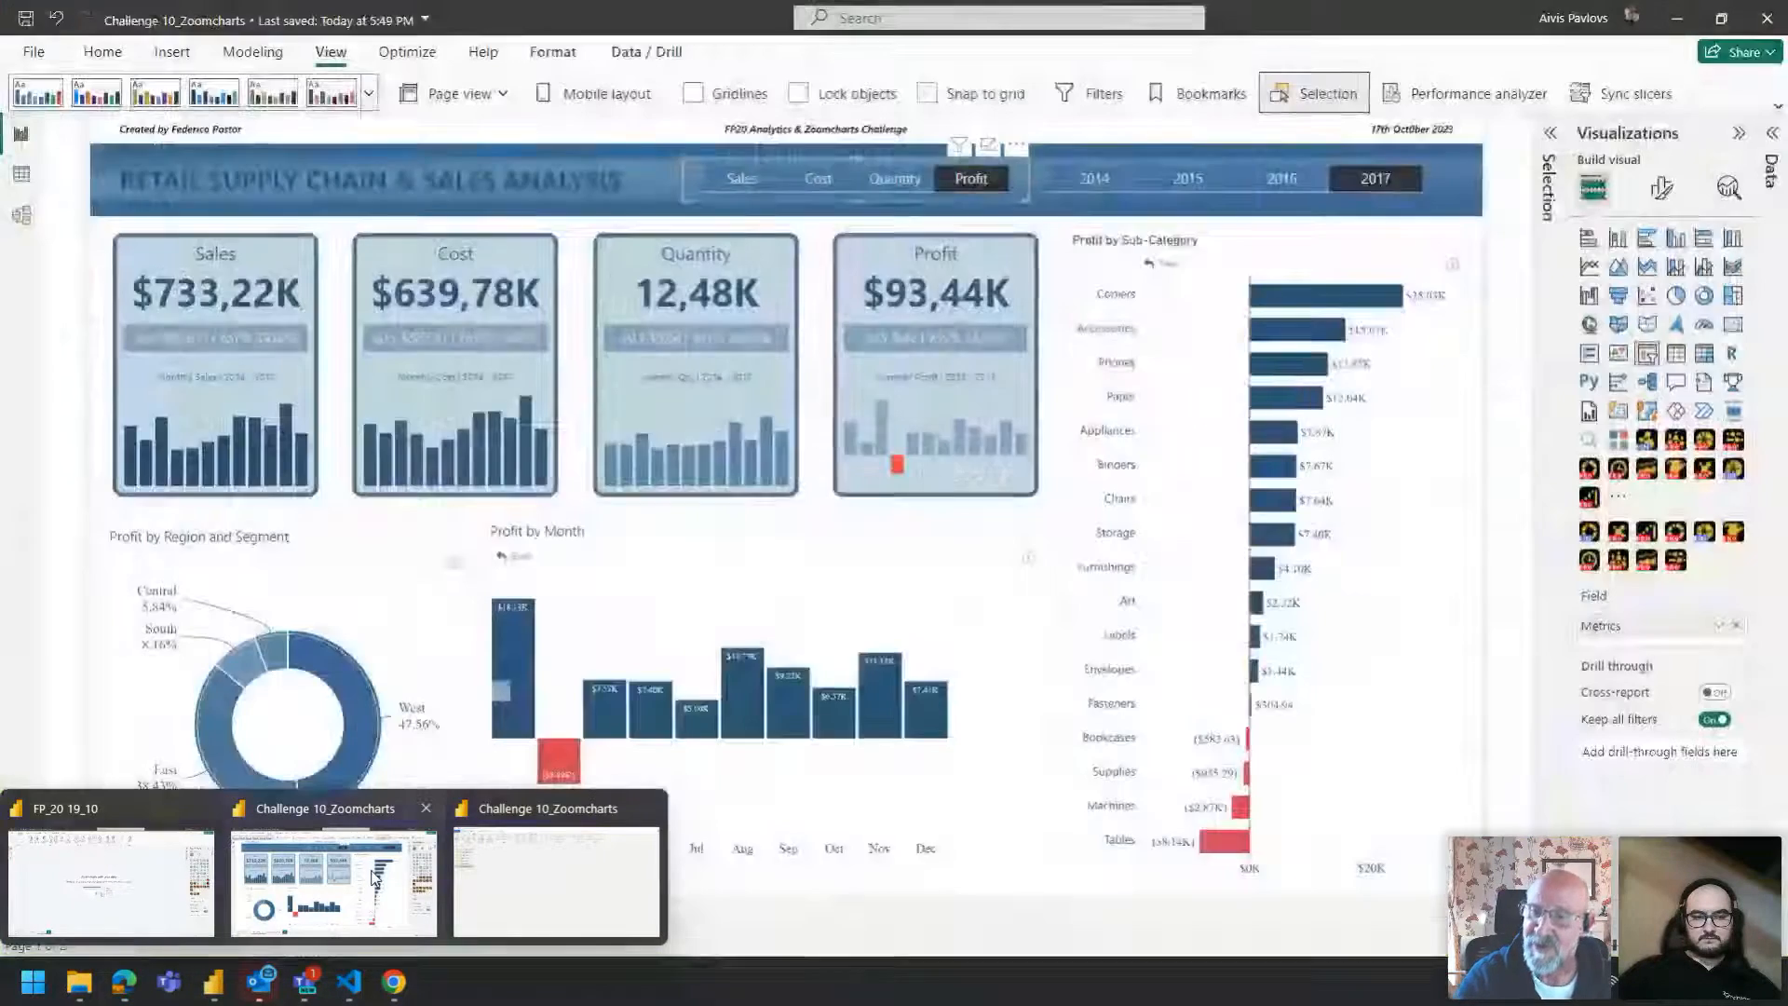
mouse_move(517, 901)
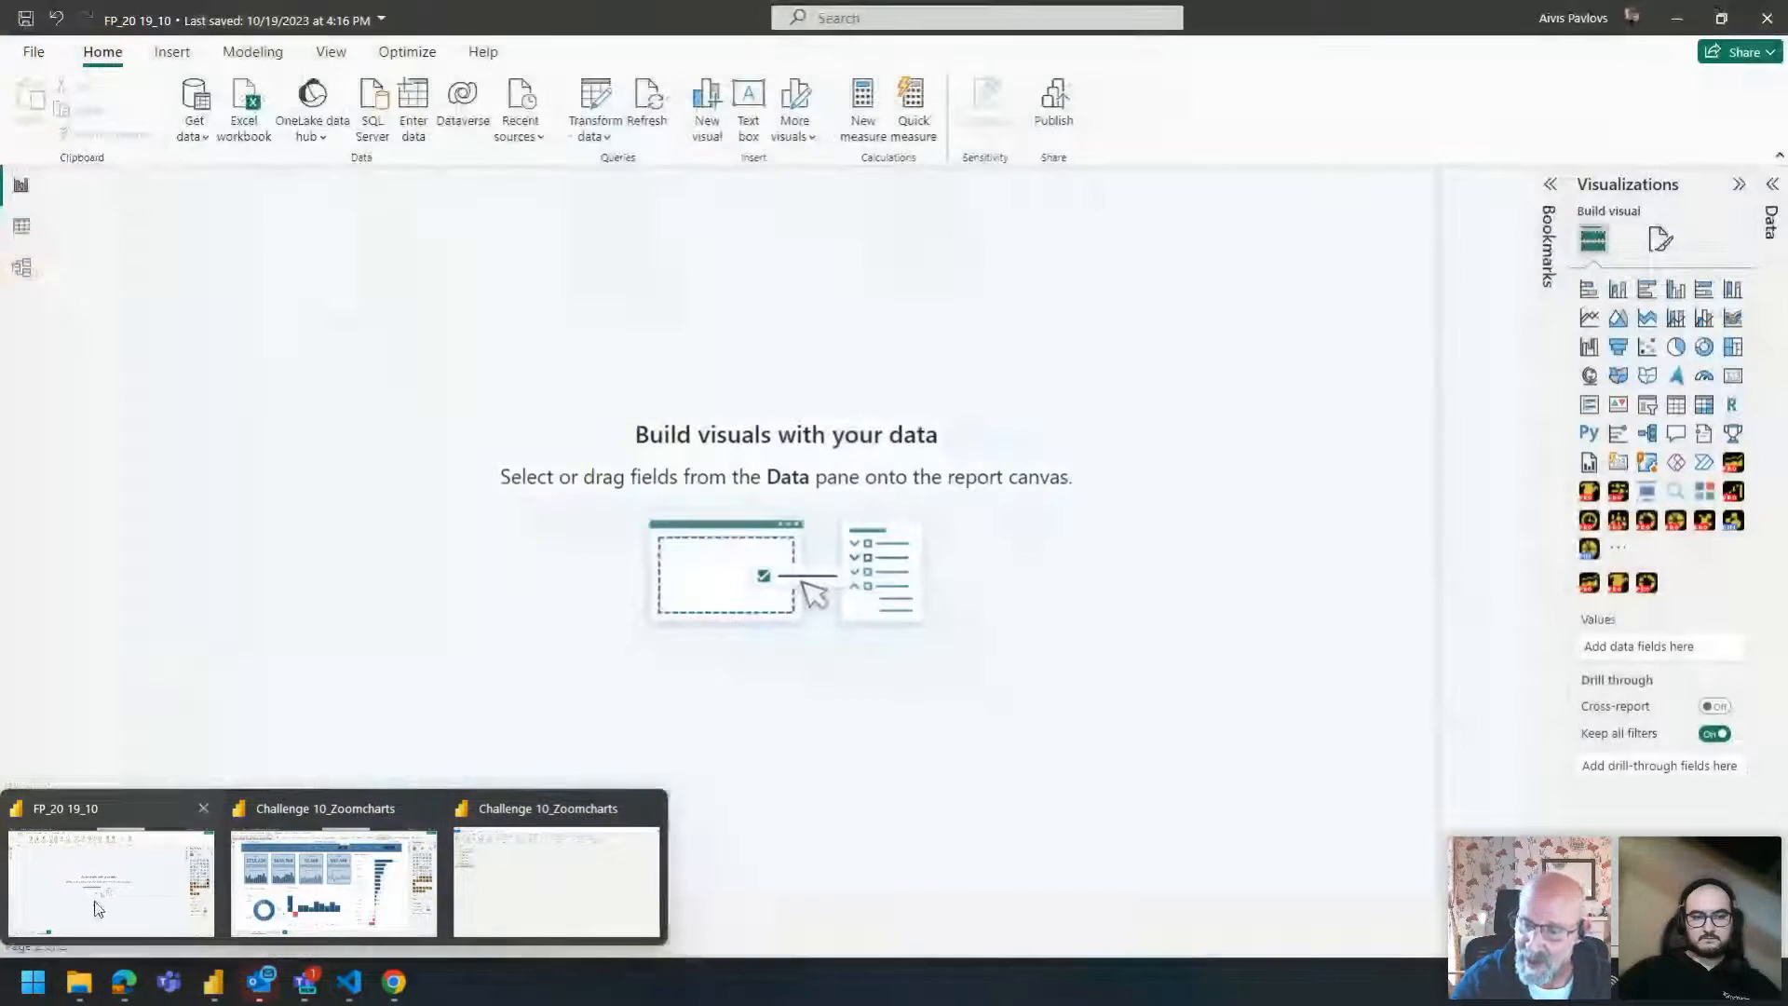
click(149, 890)
click(210, 915)
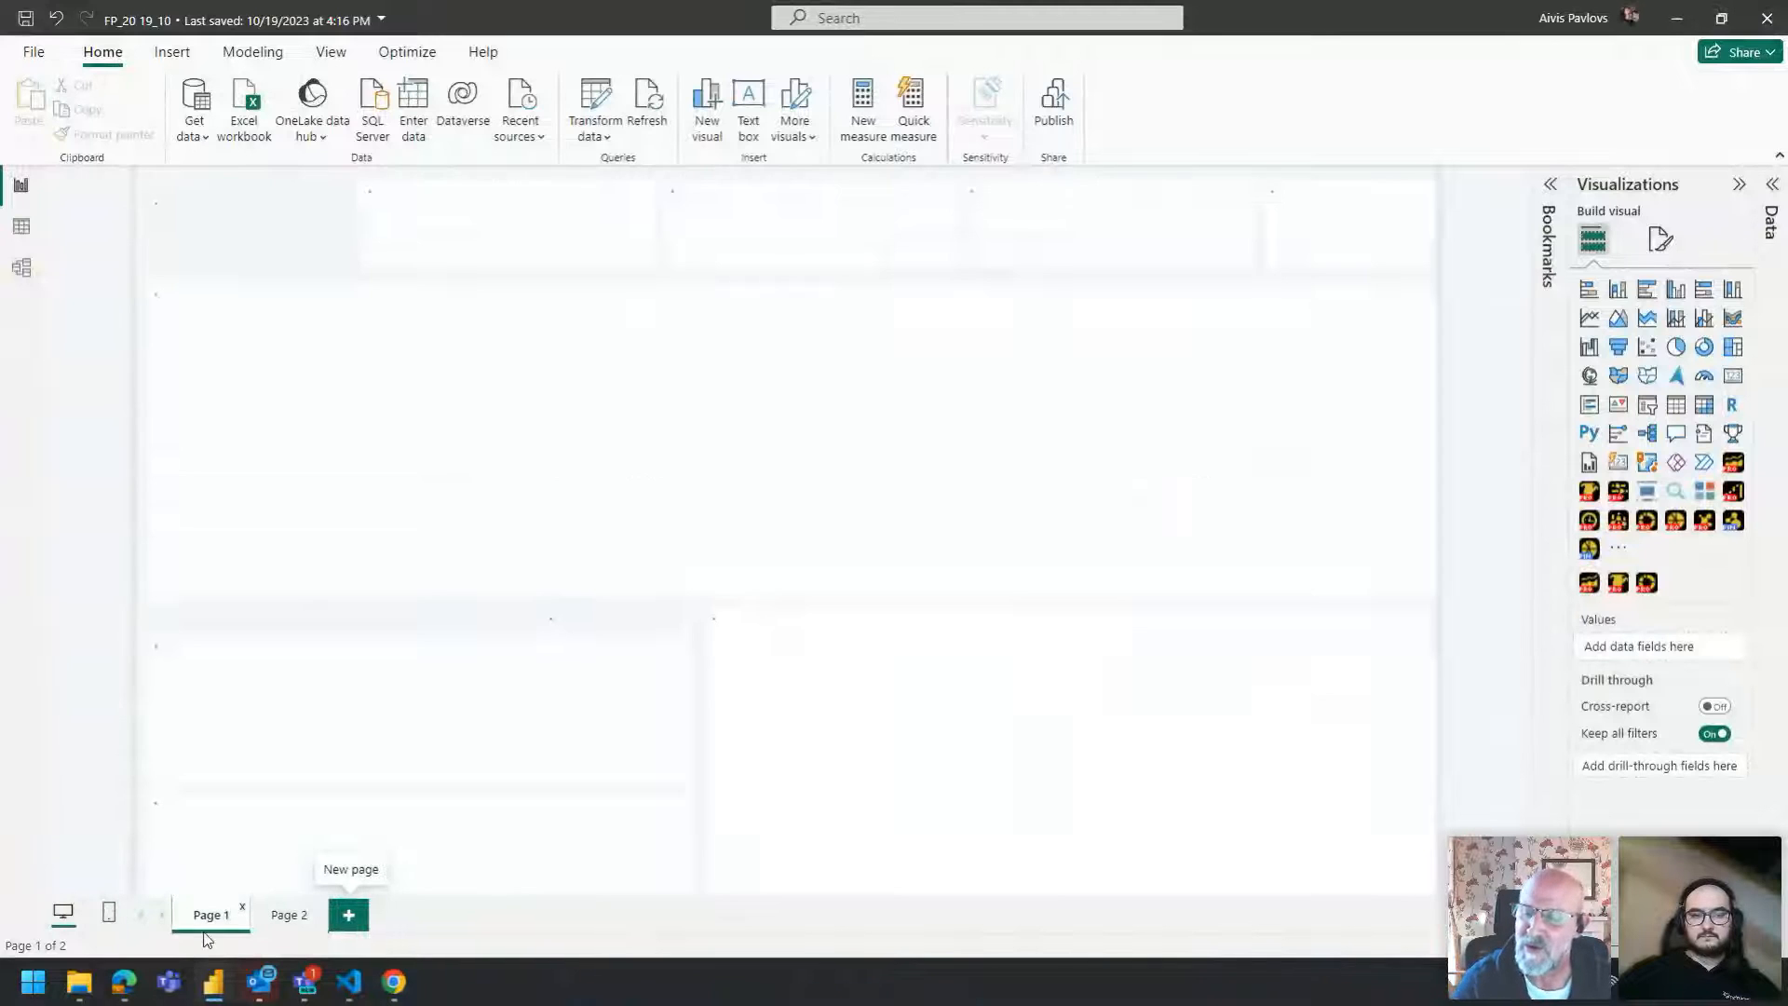
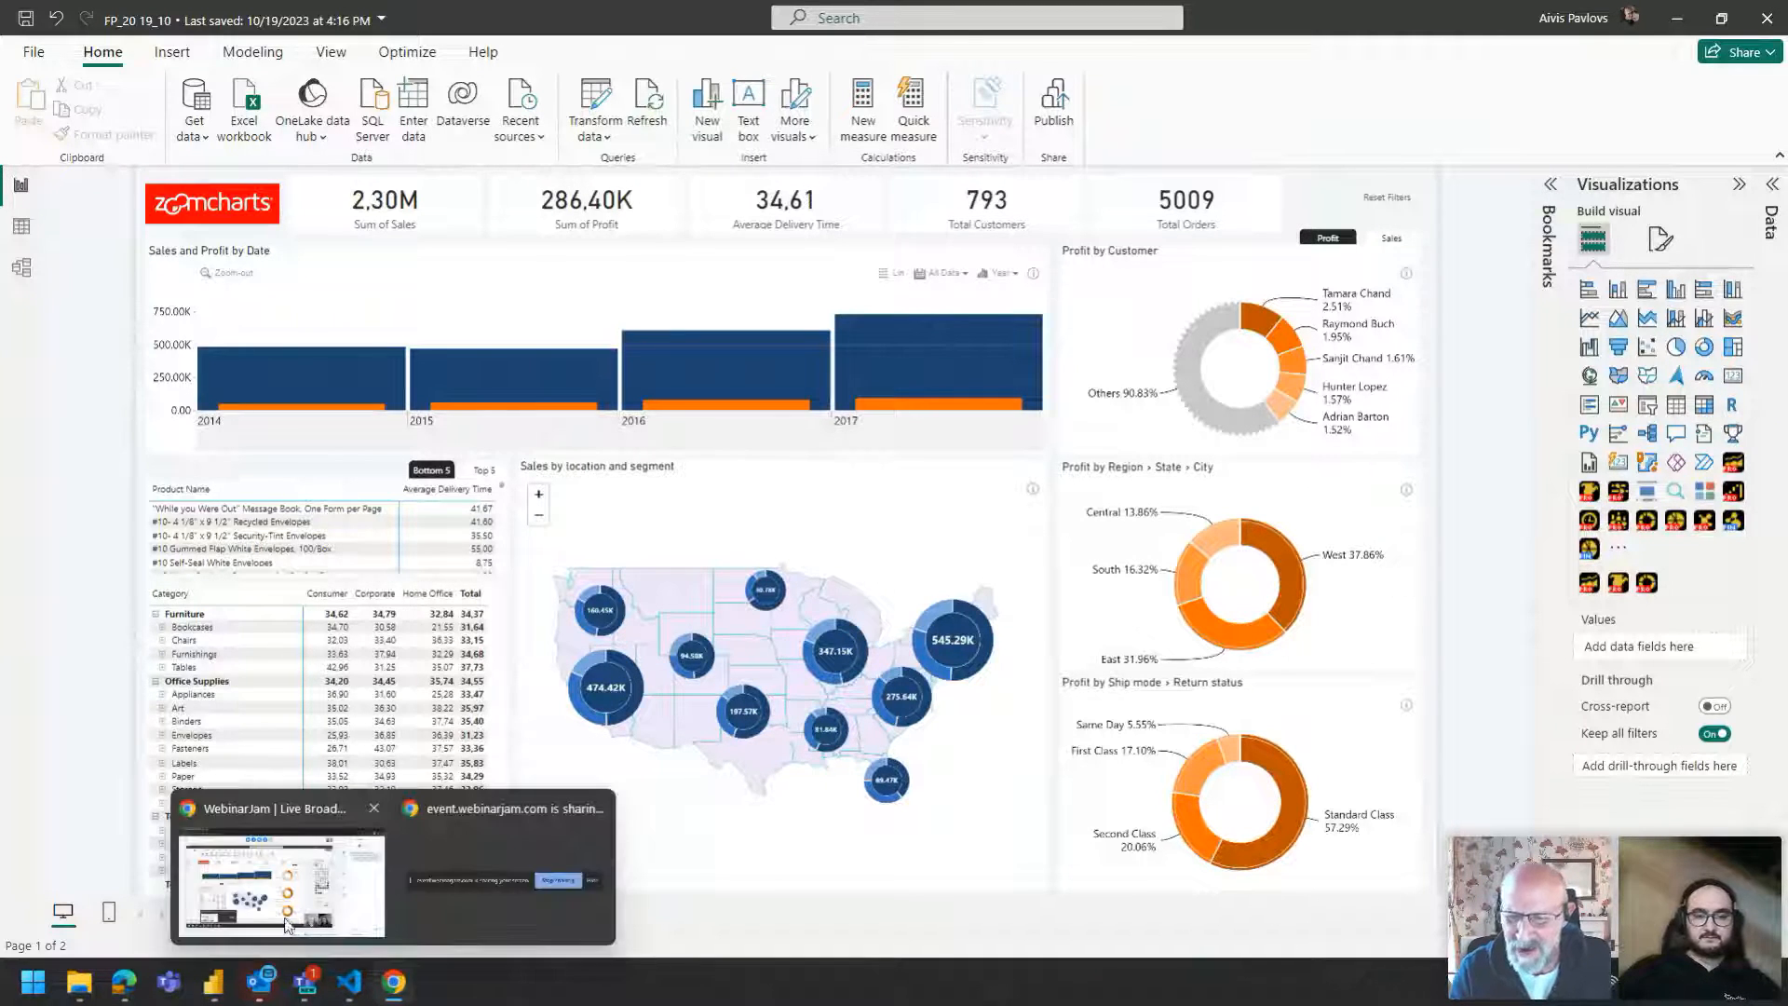
Add a Drill Down Waterfall PRO visual to Page 2 and enlarge it on the canvas.
click(290, 915)
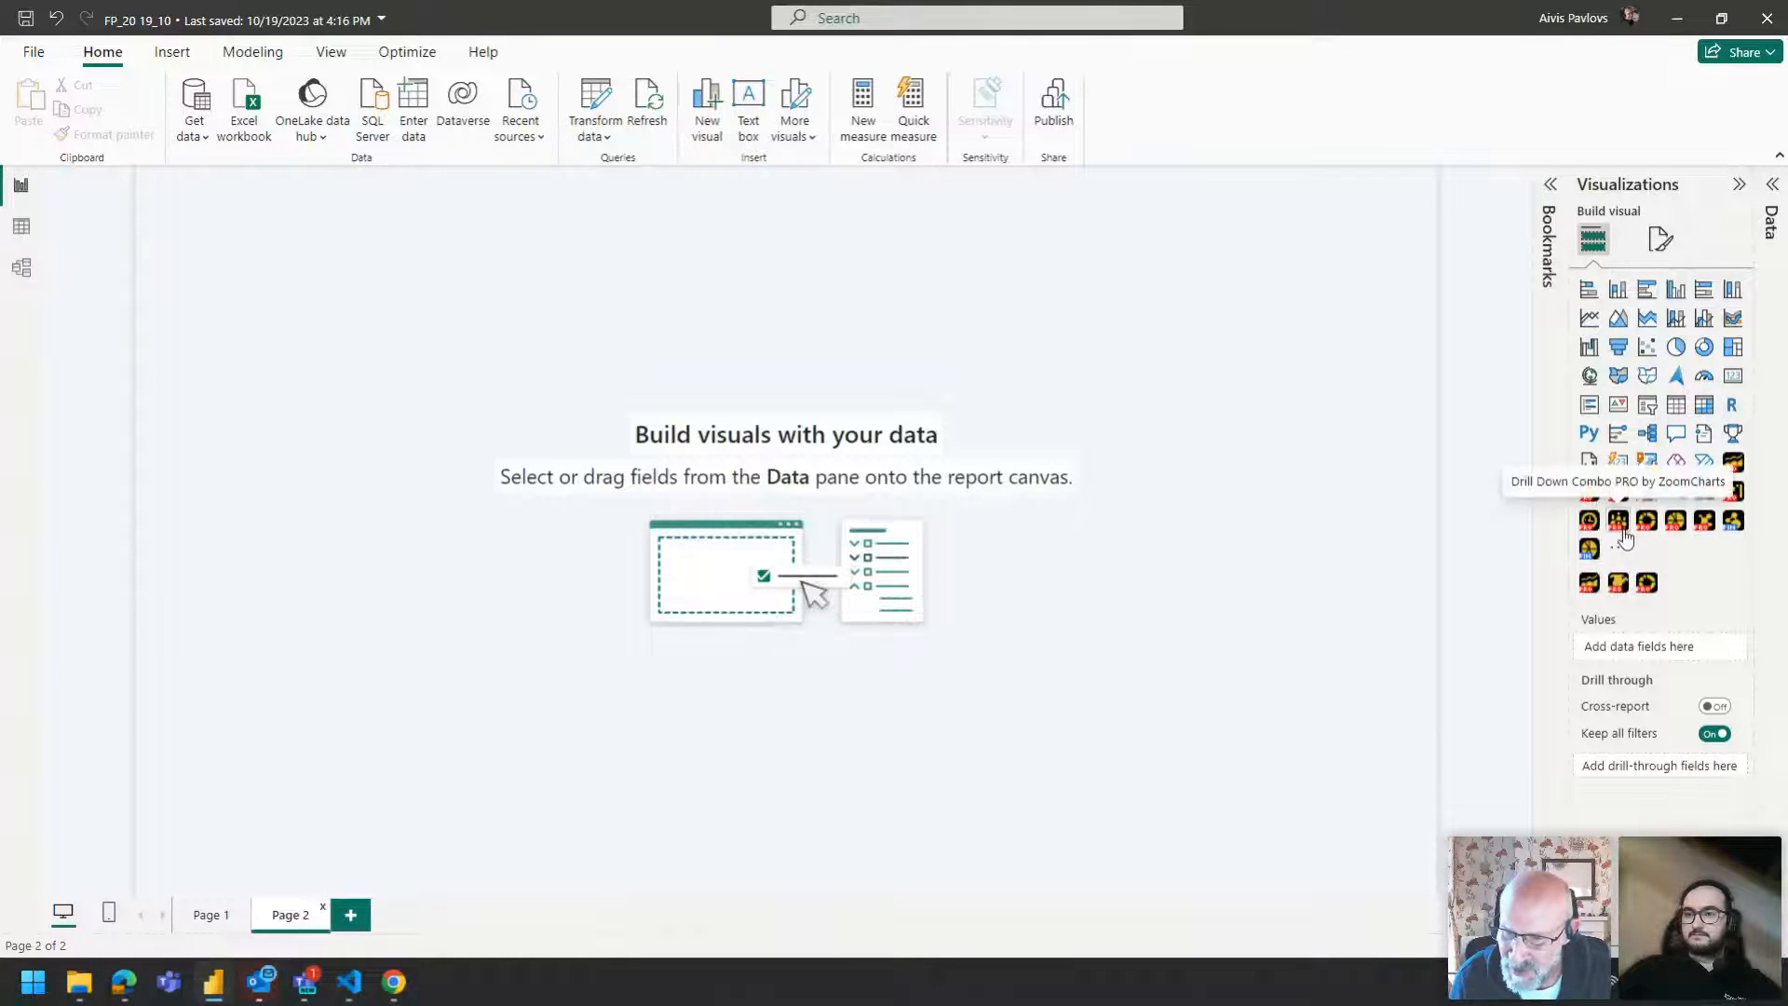
click(1734, 491)
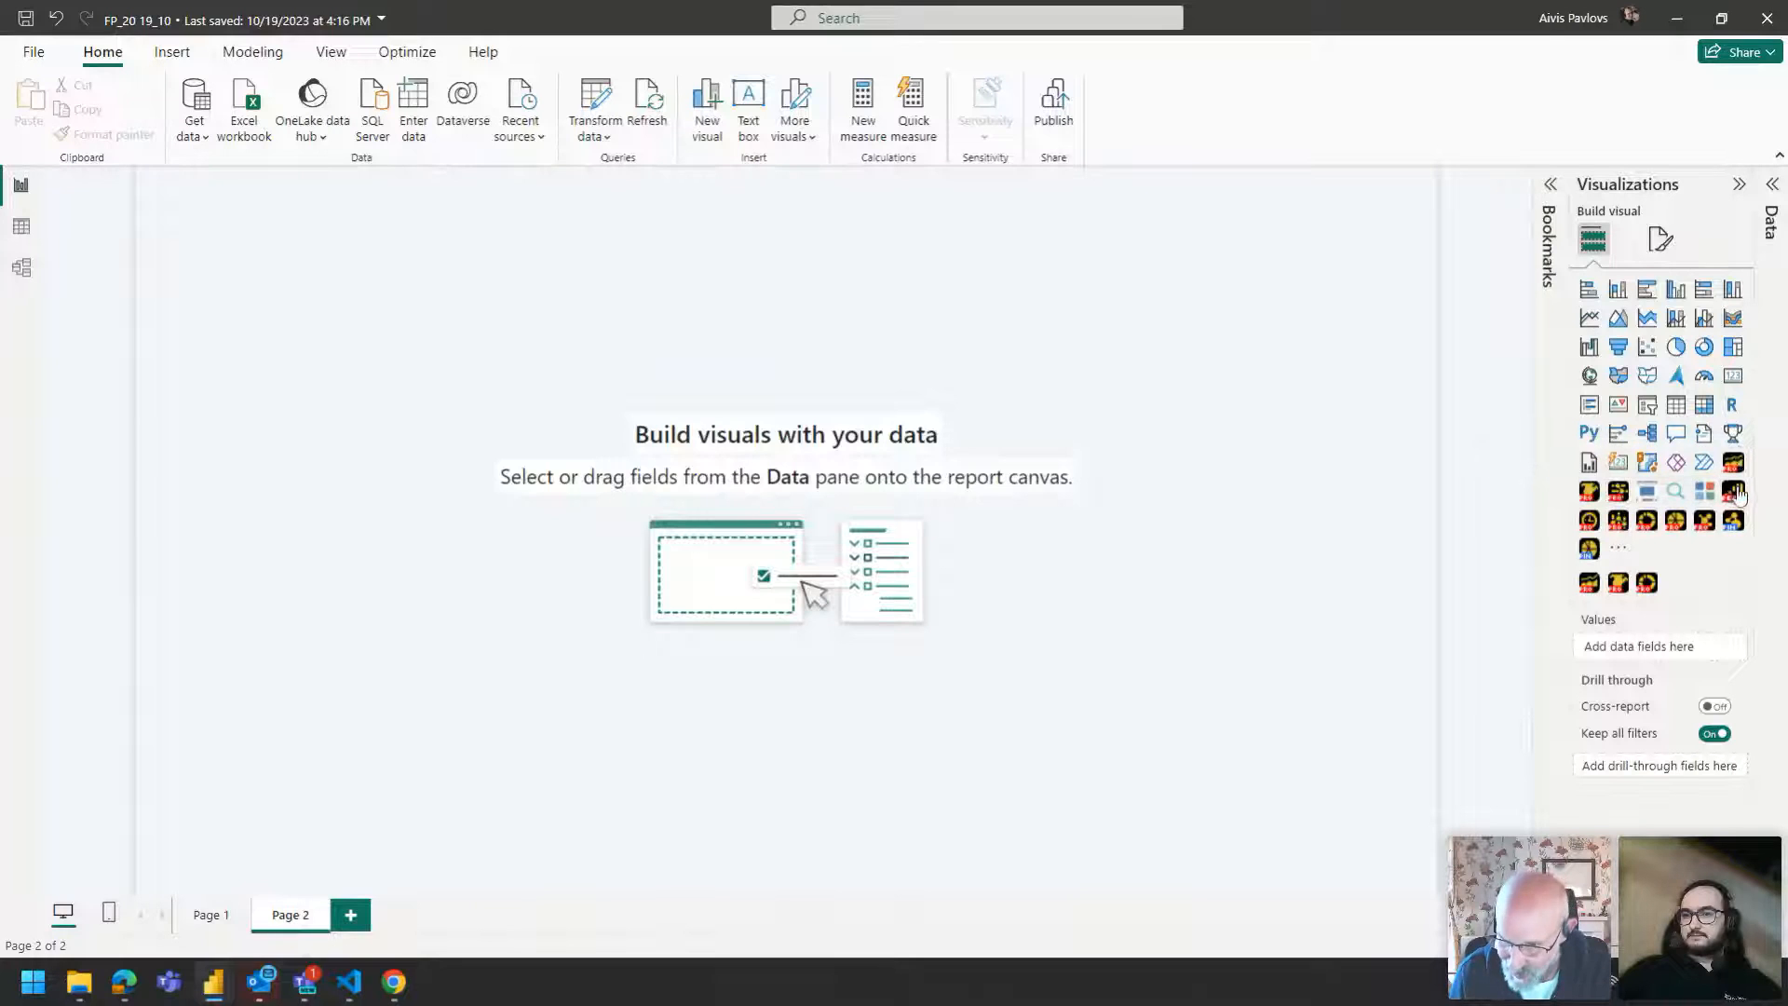
click(1773, 186)
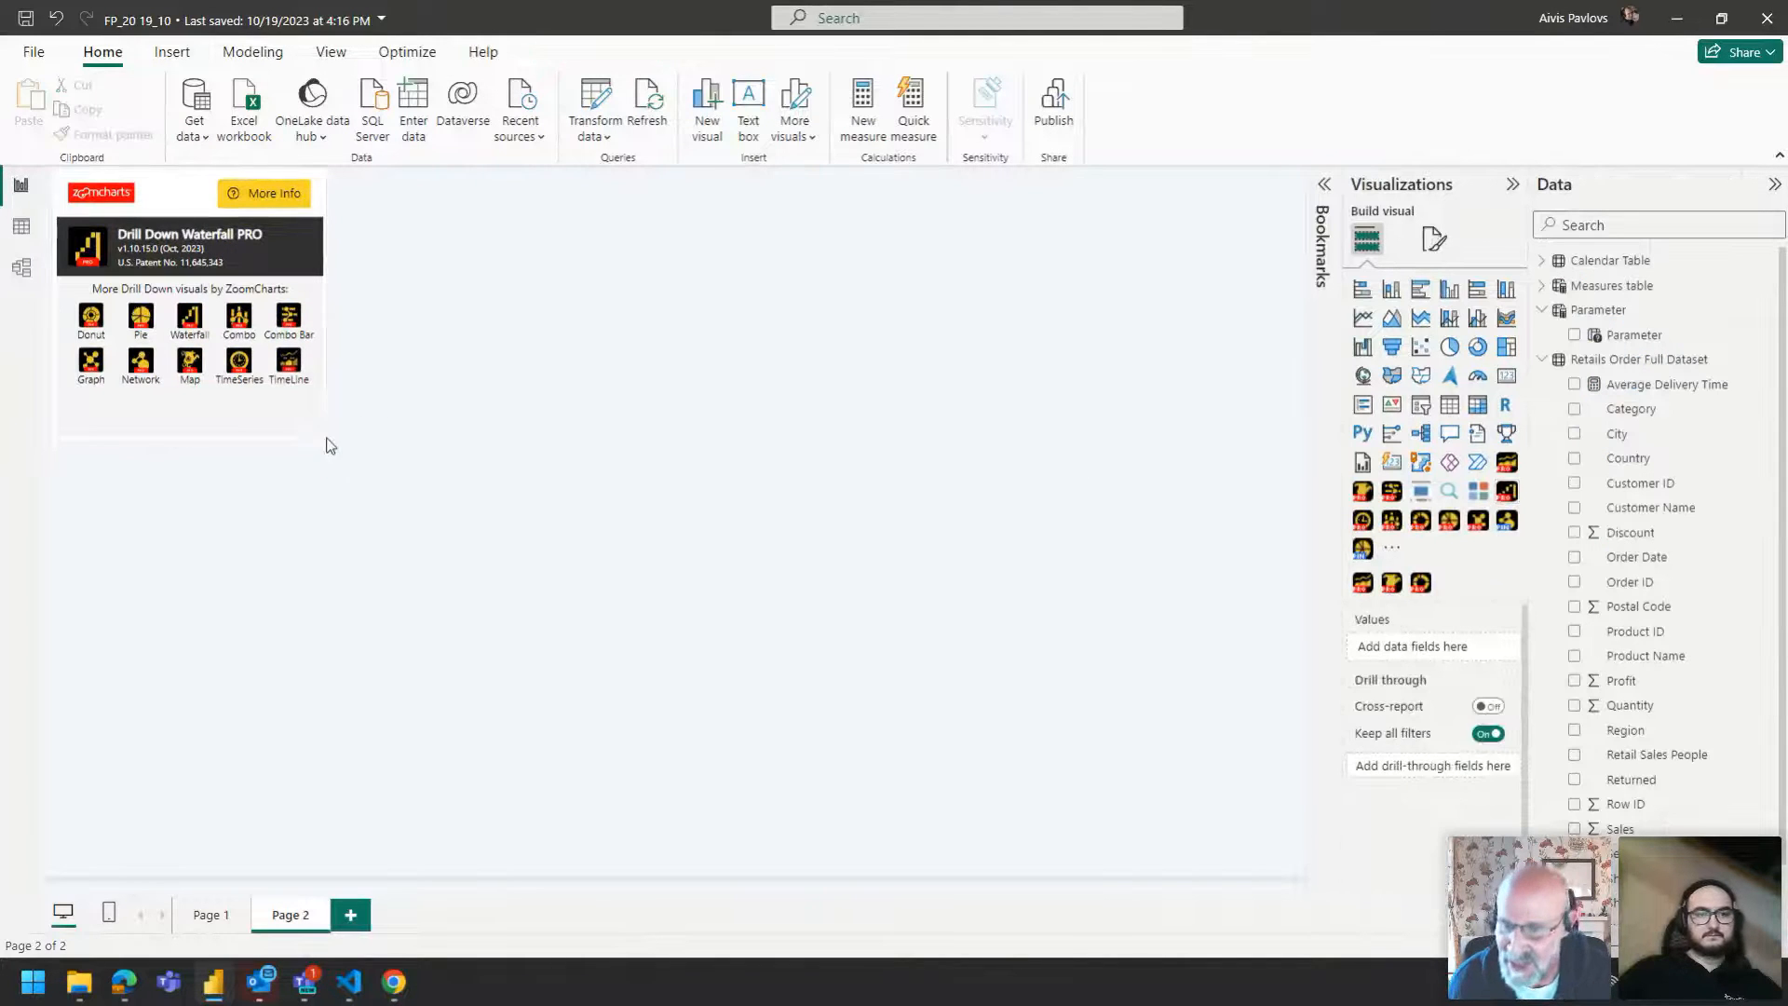
drag(458, 497, 805, 578)
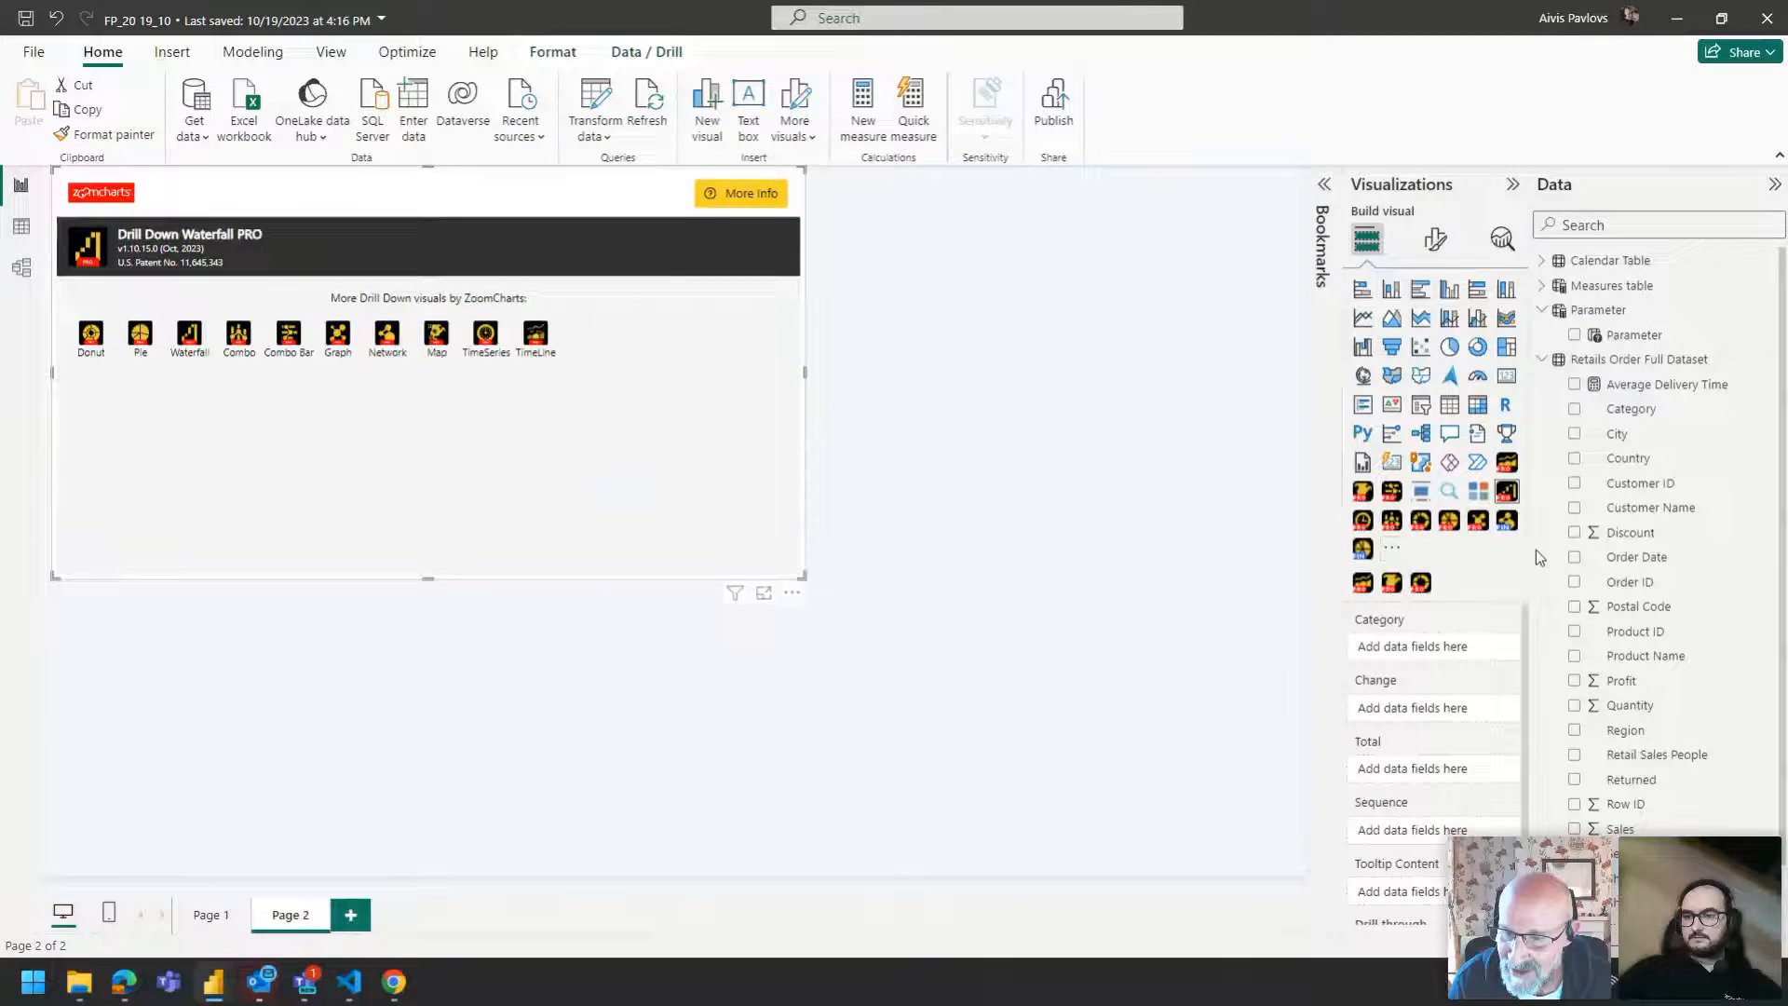
Build the waterfall with Category and Sub-Category as categories and Sales as the change value.
drag(1666, 416, 1409, 646)
scroll(1610, 577, down, 1)
drag(1625, 764, 1425, 717)
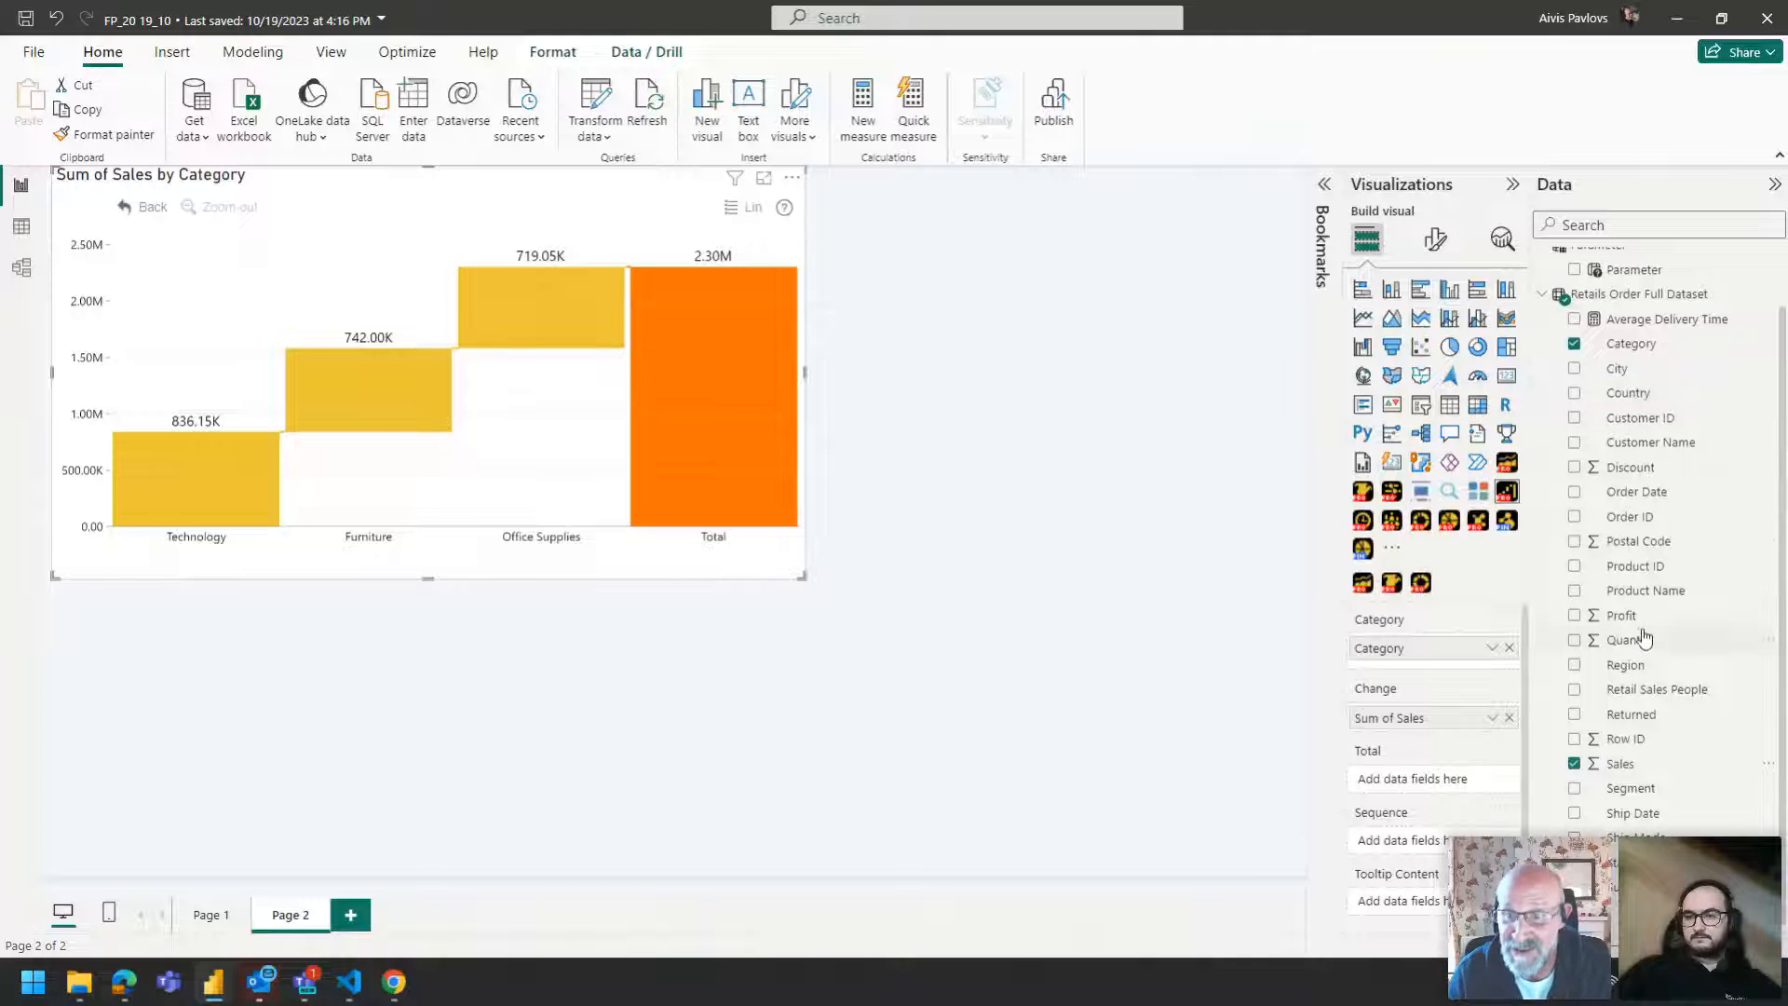
drag(1639, 887, 1407, 671)
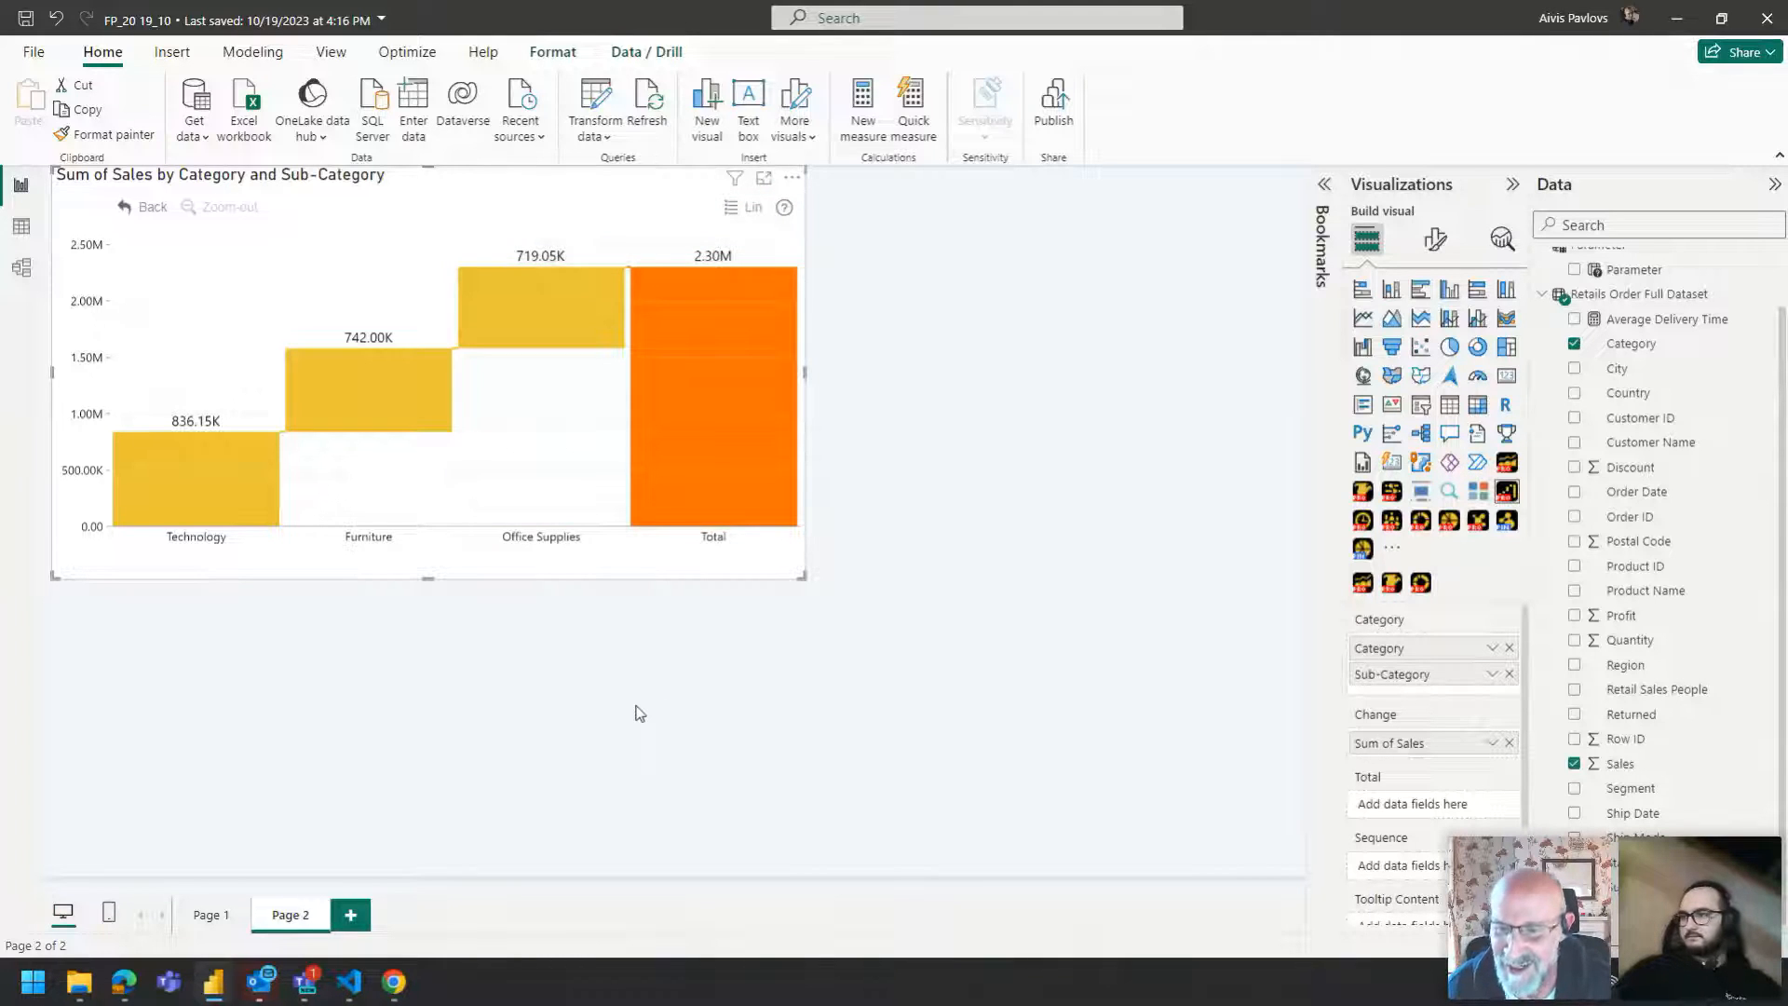
Widen the waterfall visual across the page and add a Drill Down Combo PRO visual below it.
drag(805, 577, 1166, 477)
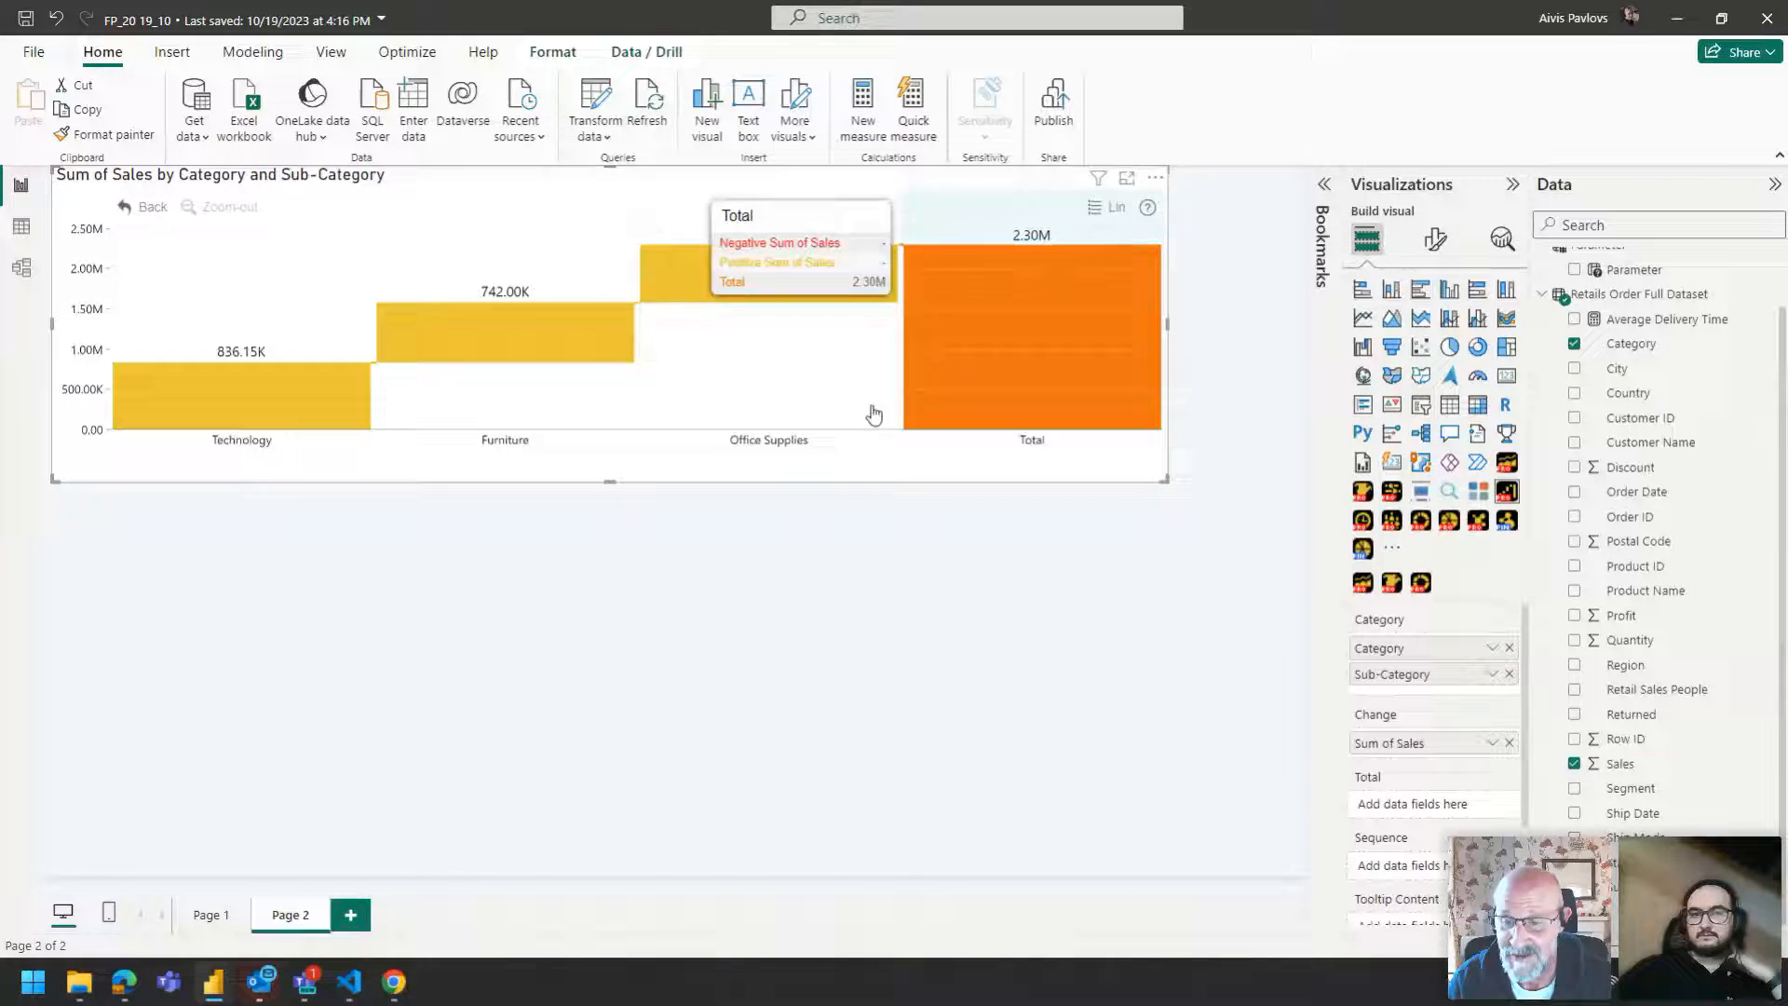
click(783, 508)
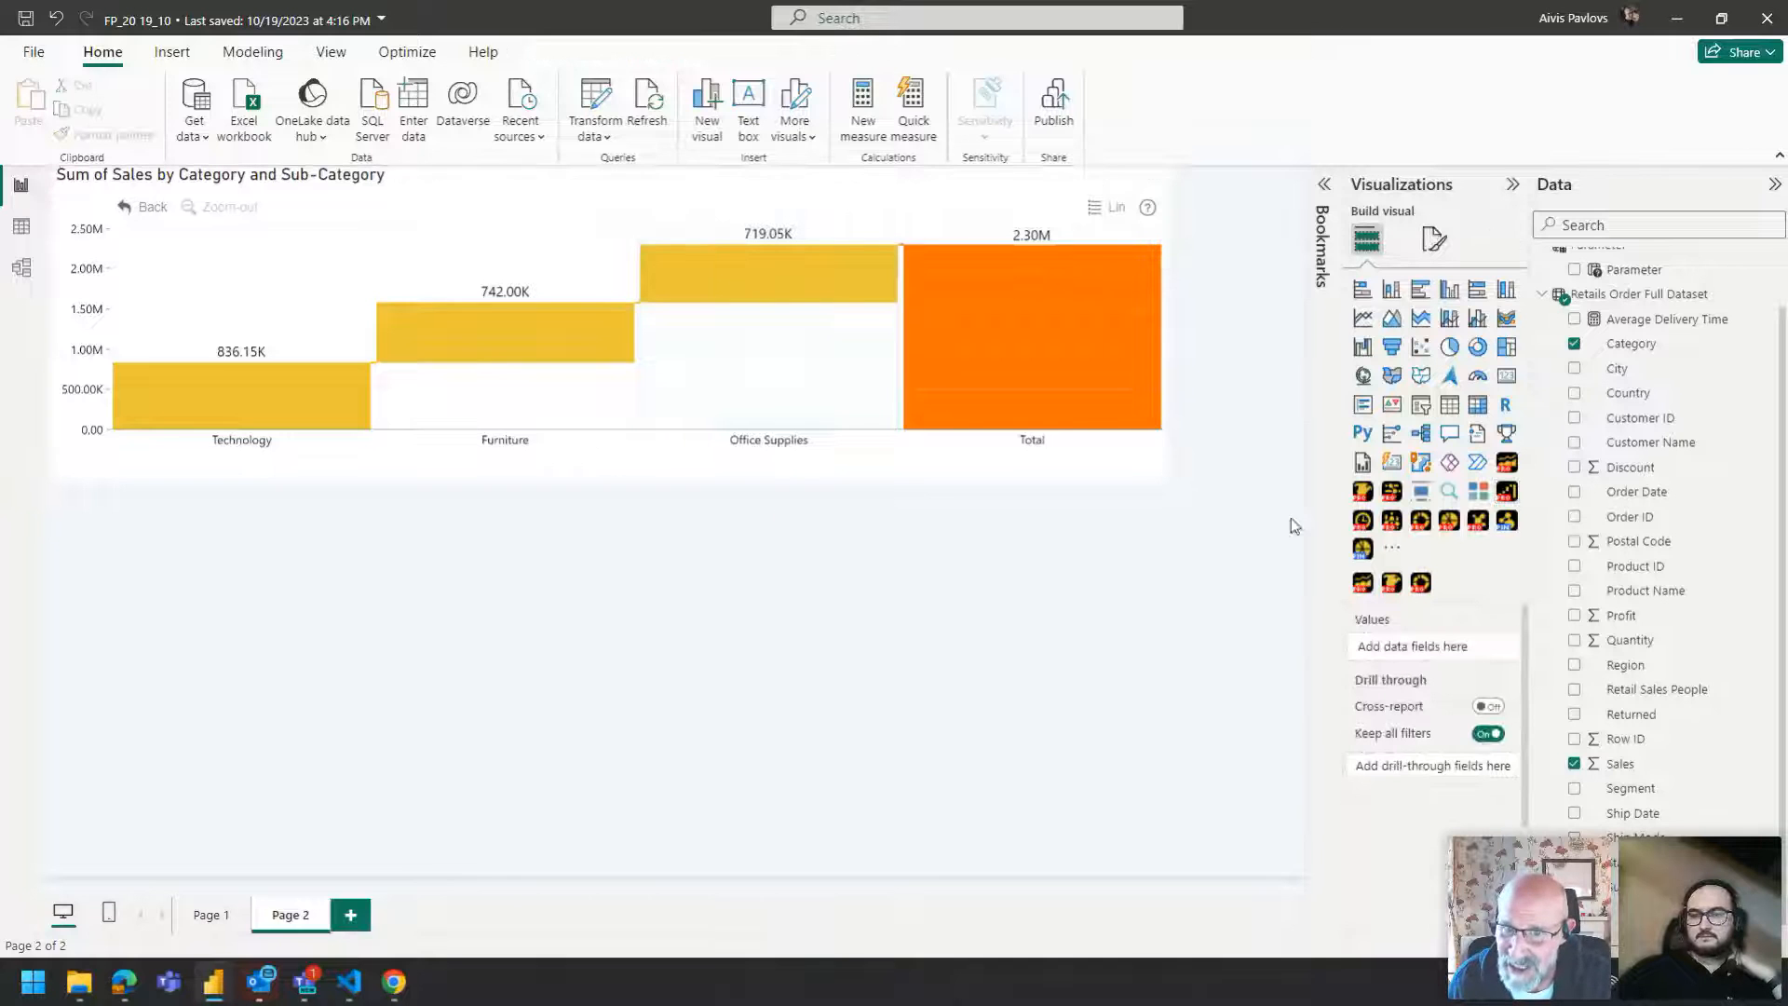
click(1393, 524)
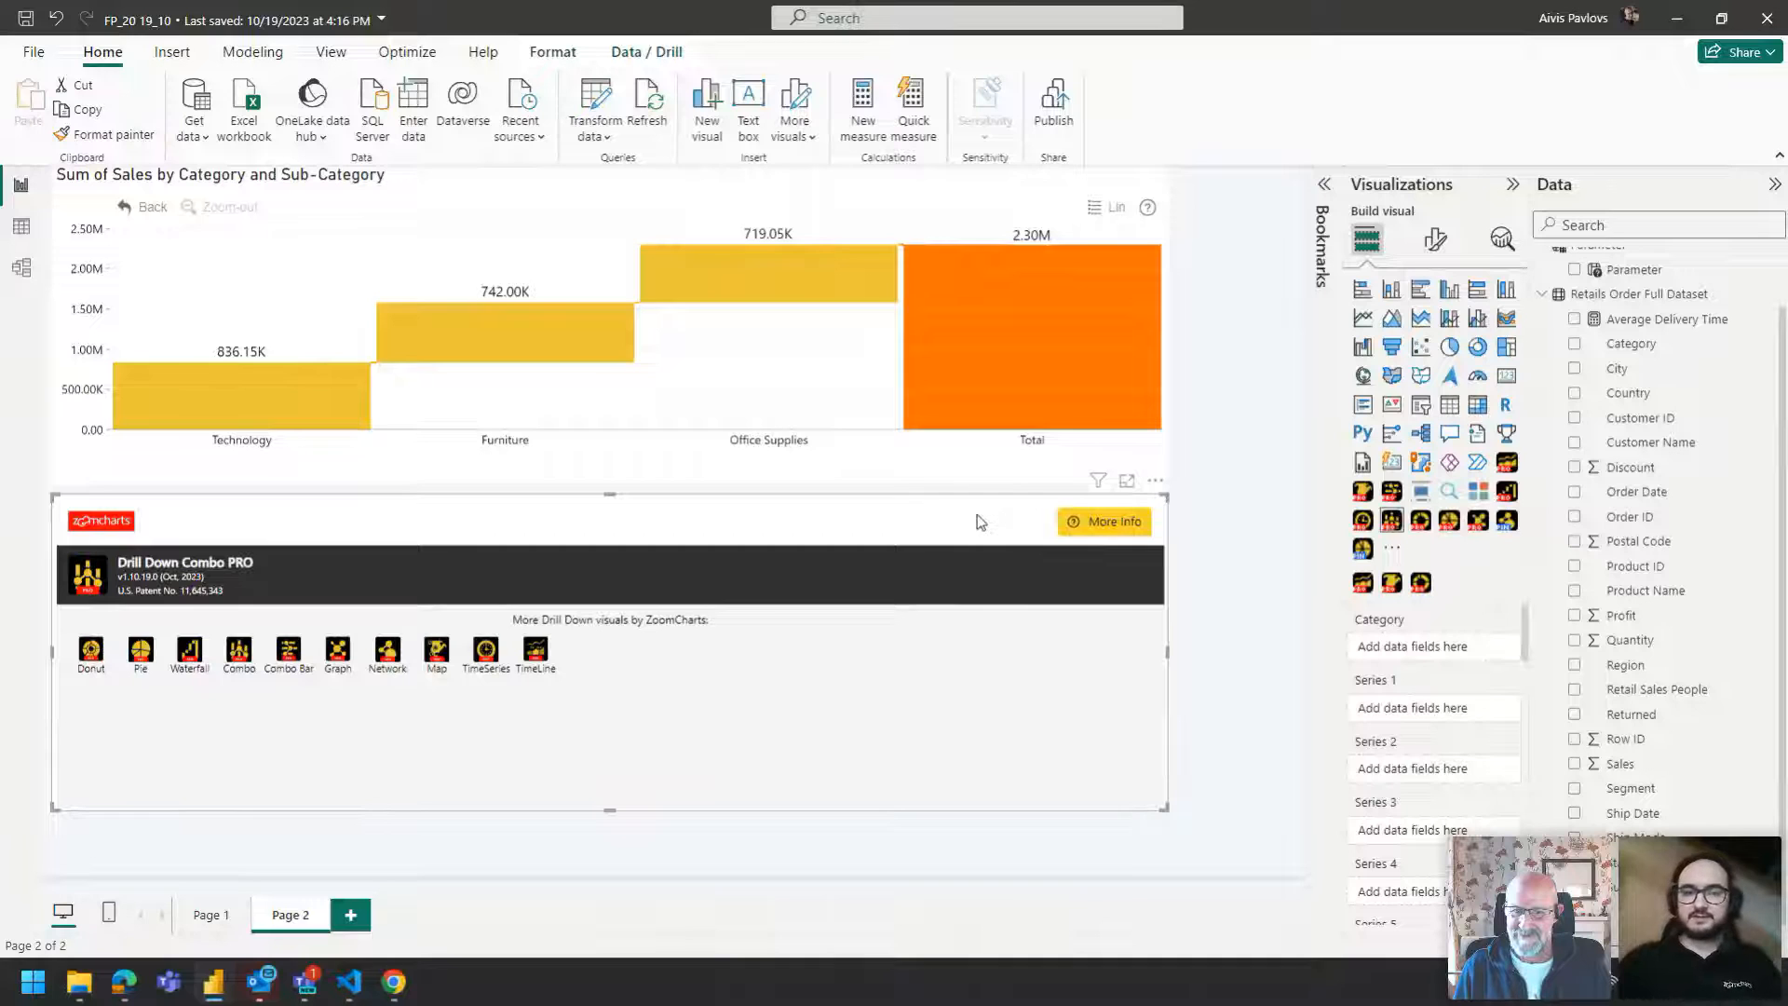
Try switching the waterfall visual to Drill Down Combo PRO and back to the waterfall.
click(105, 179)
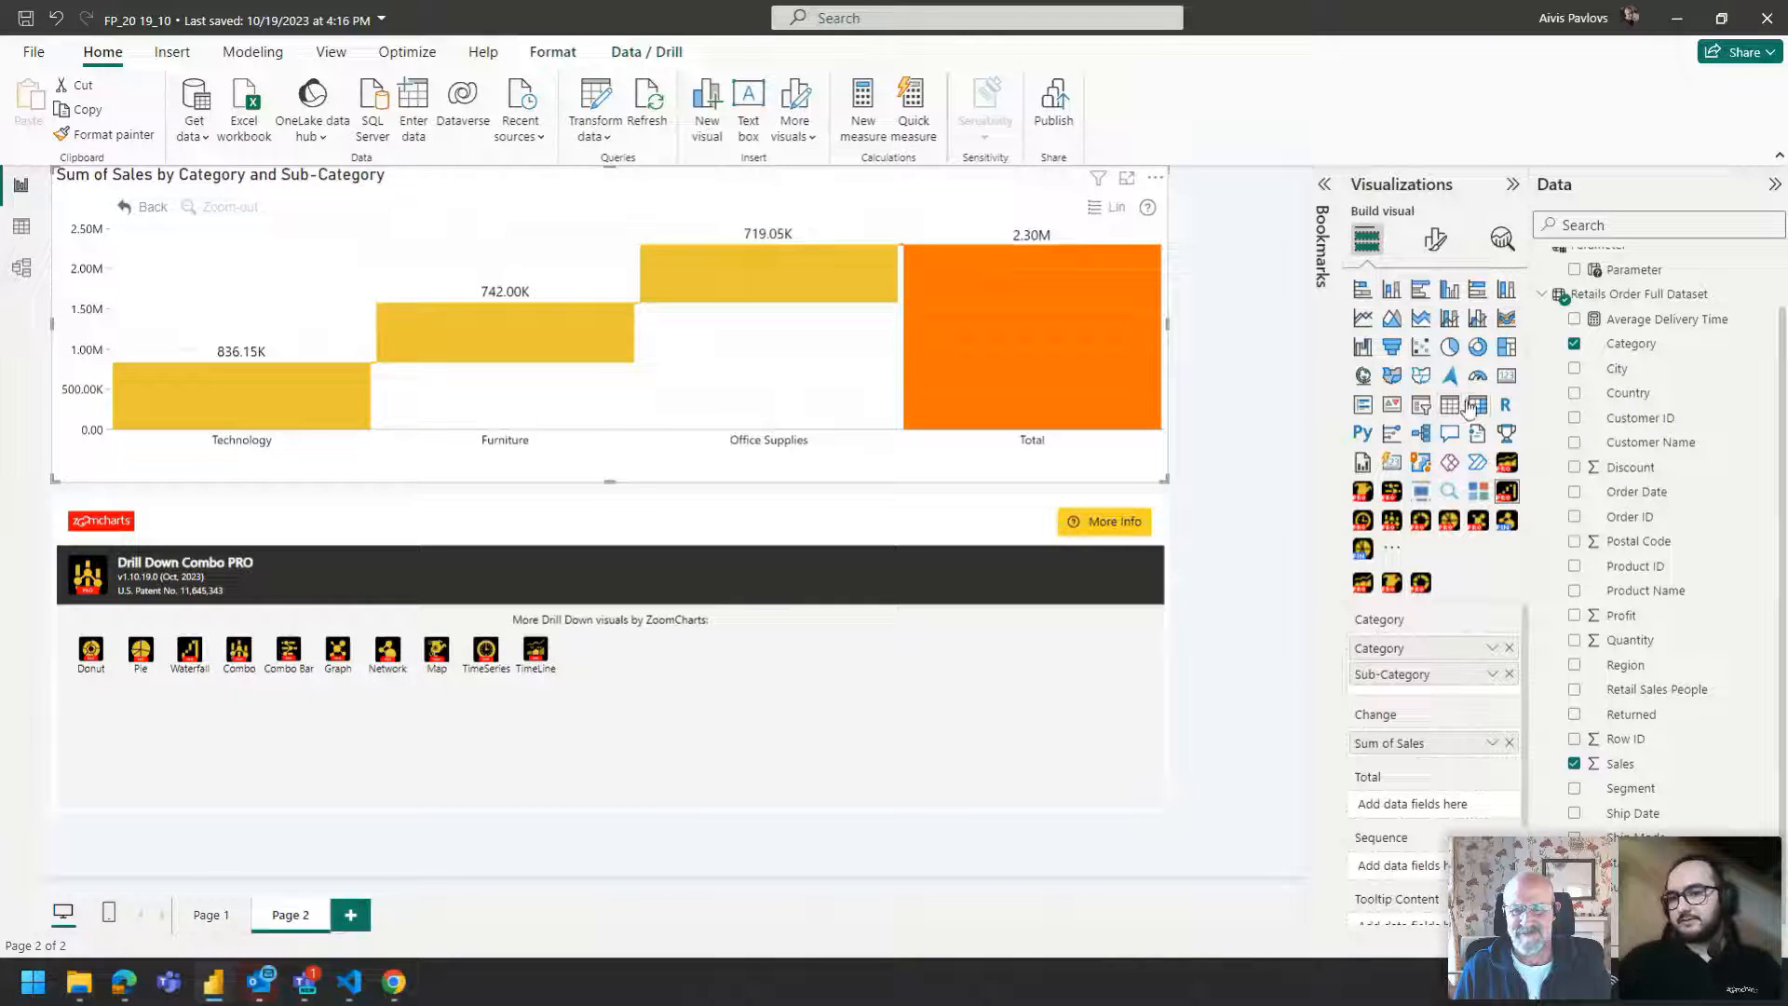
click(1391, 520)
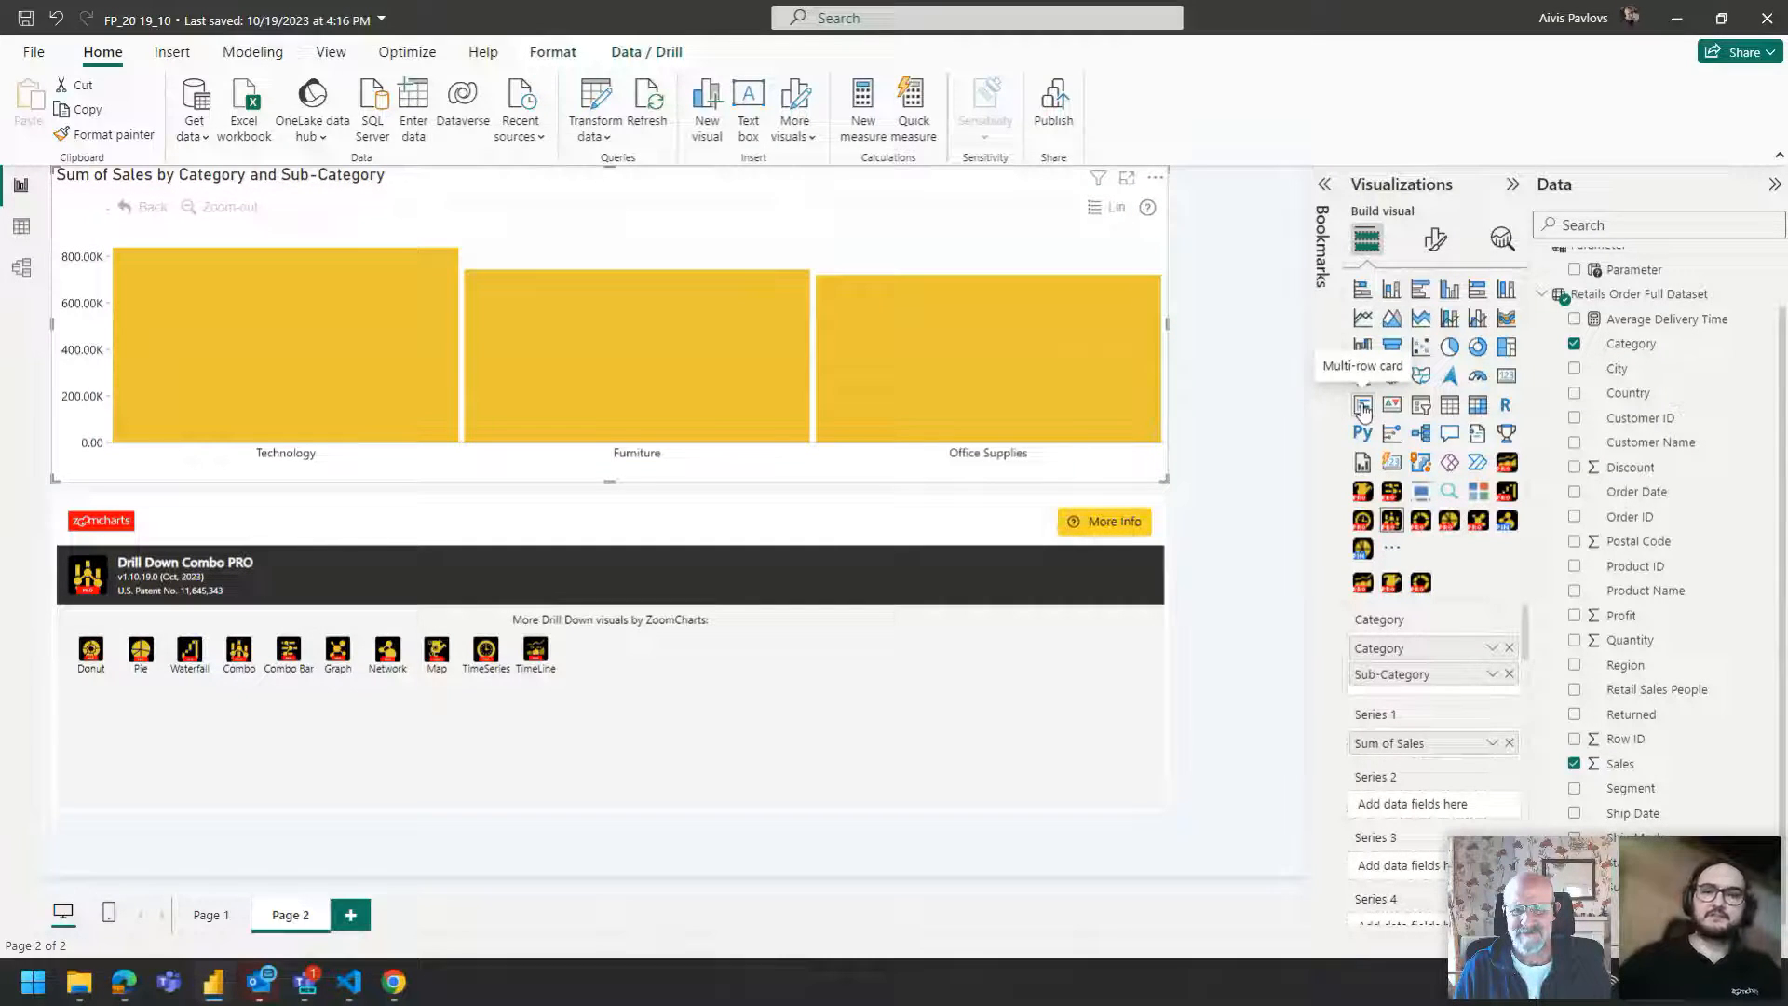
click(1509, 491)
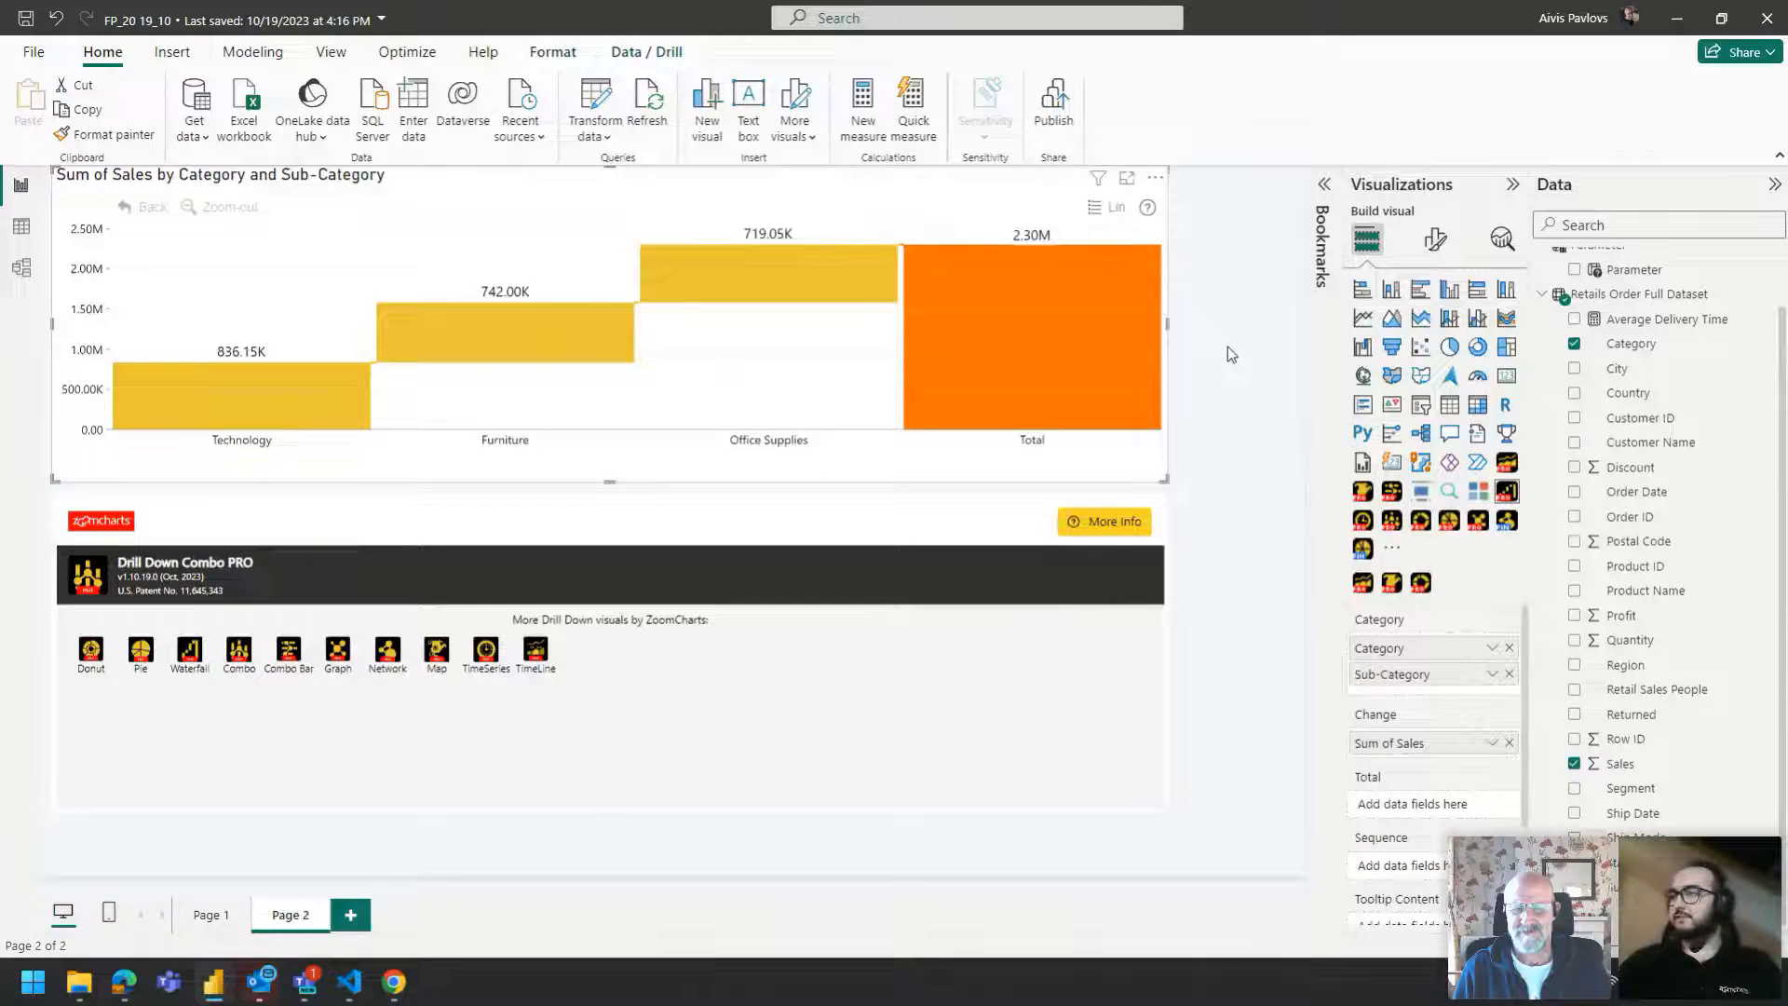
Drill into Office Supplies on the waterfall and go back to the category level.
mouse_move(1040, 302)
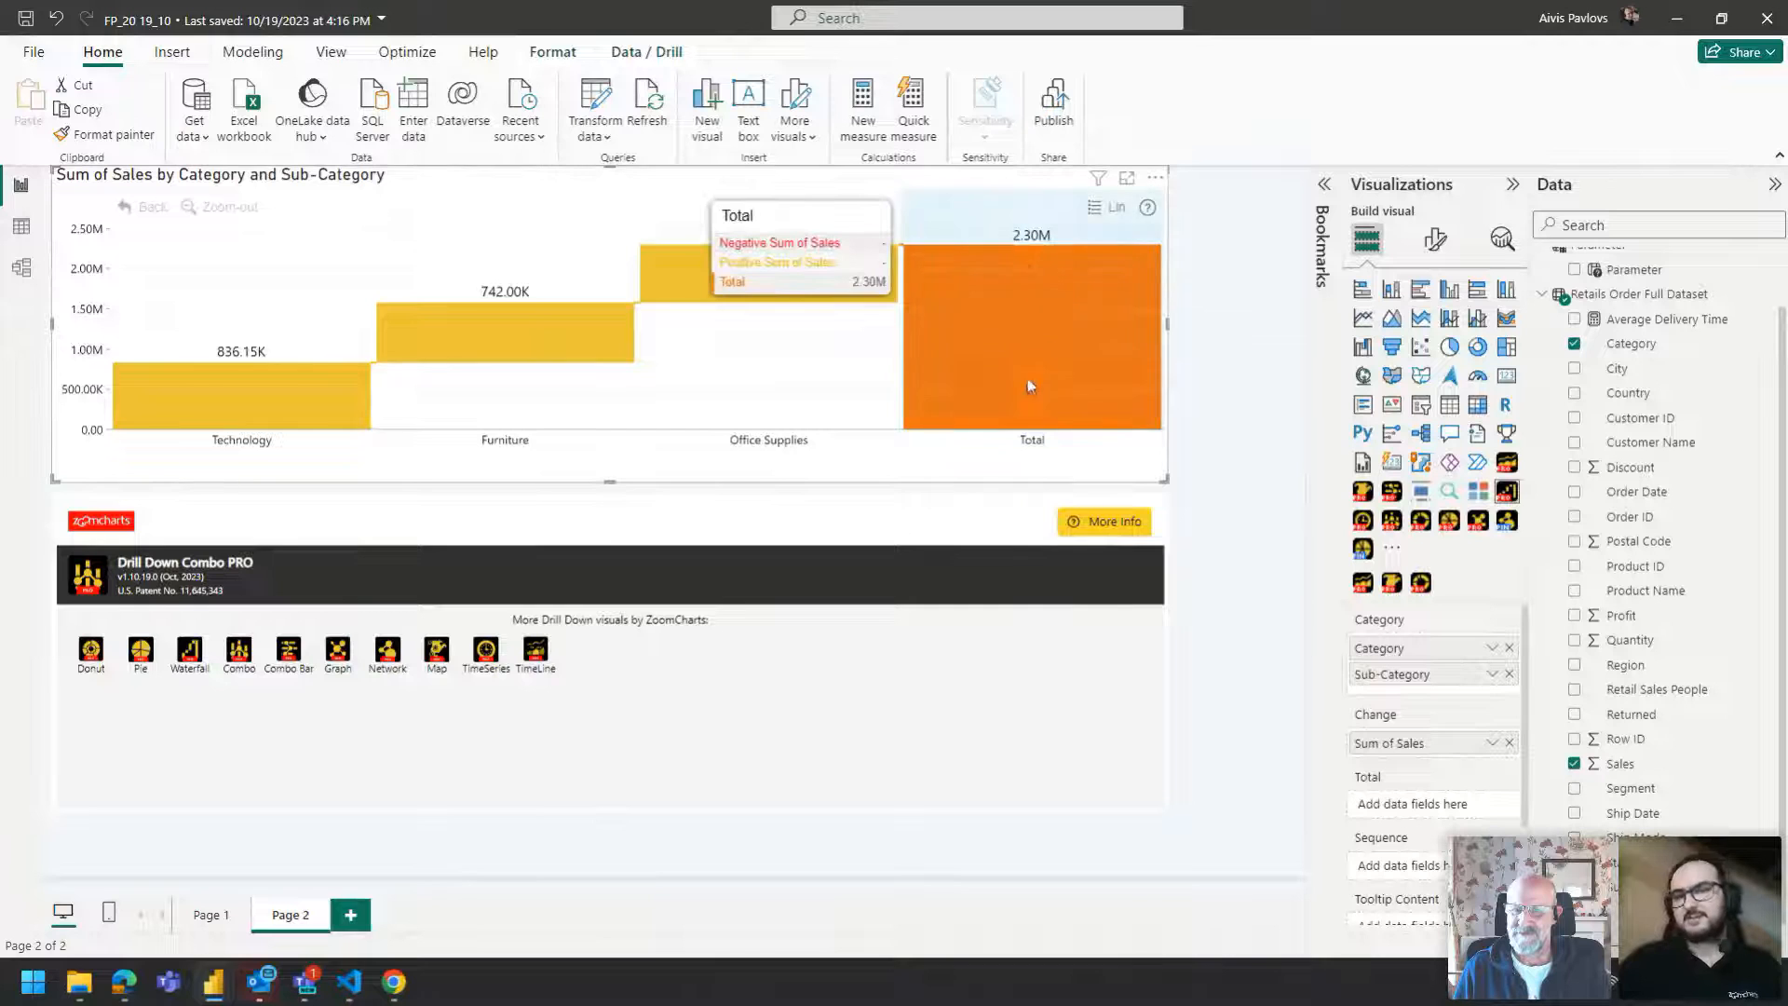
click(750, 335)
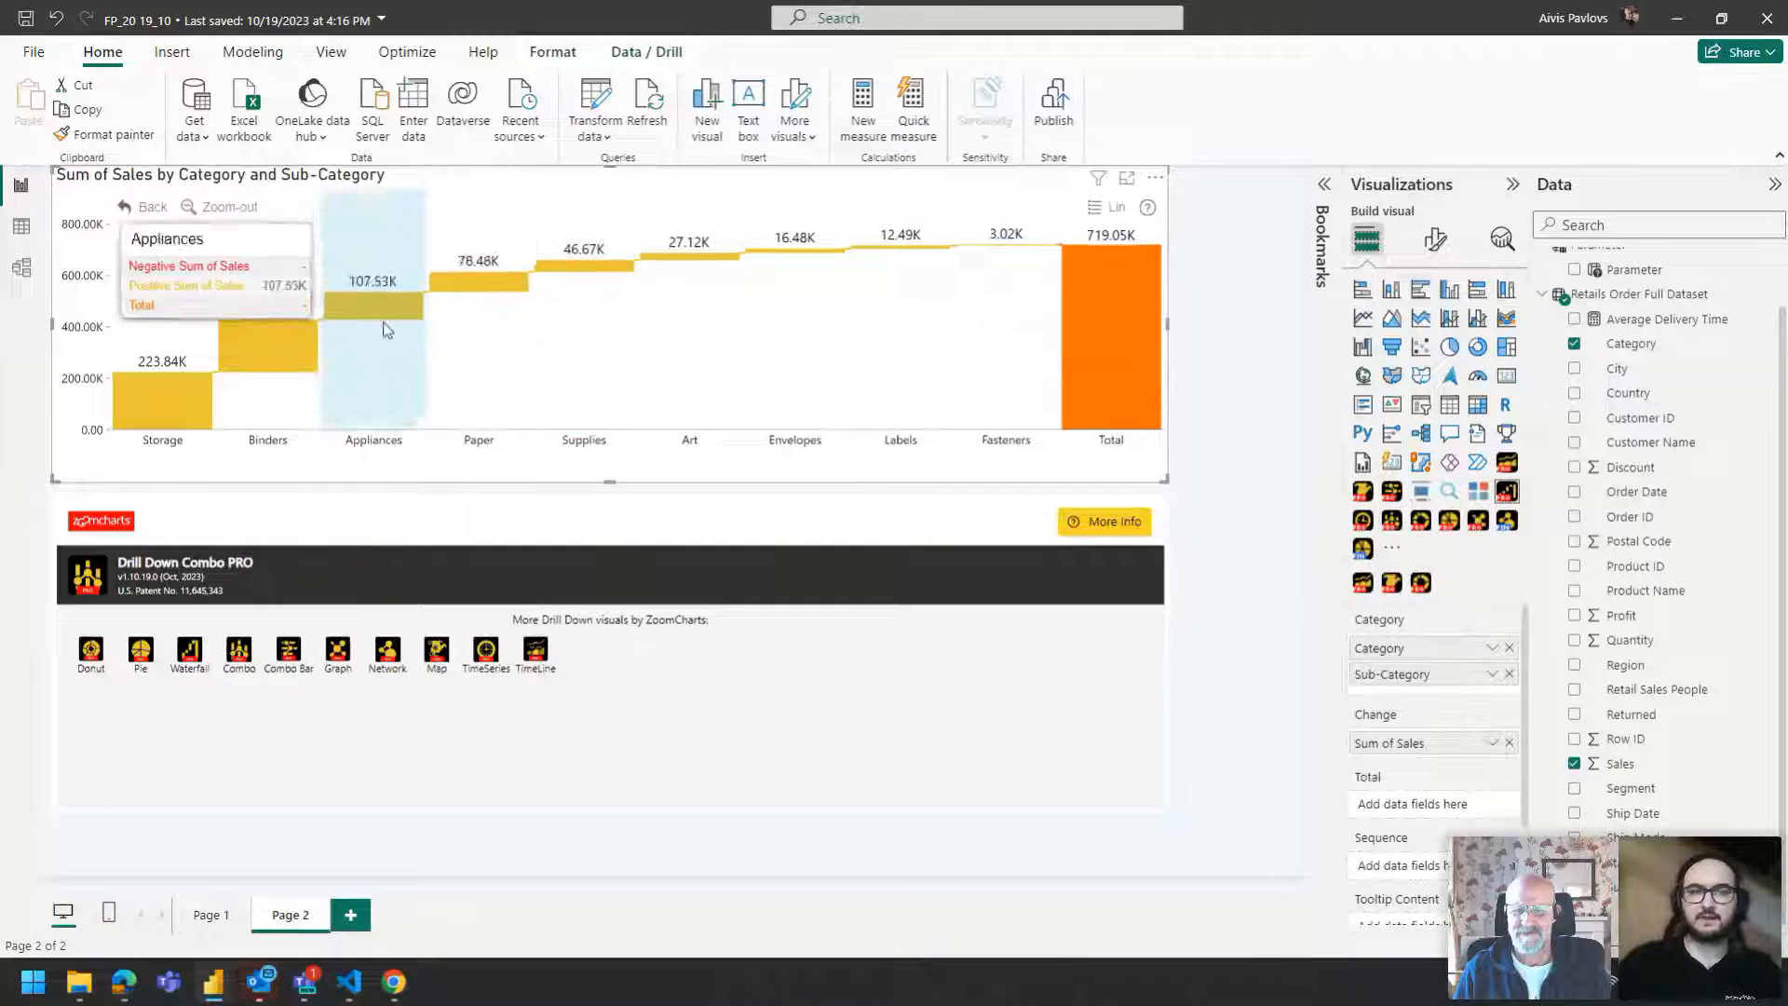
click(268, 242)
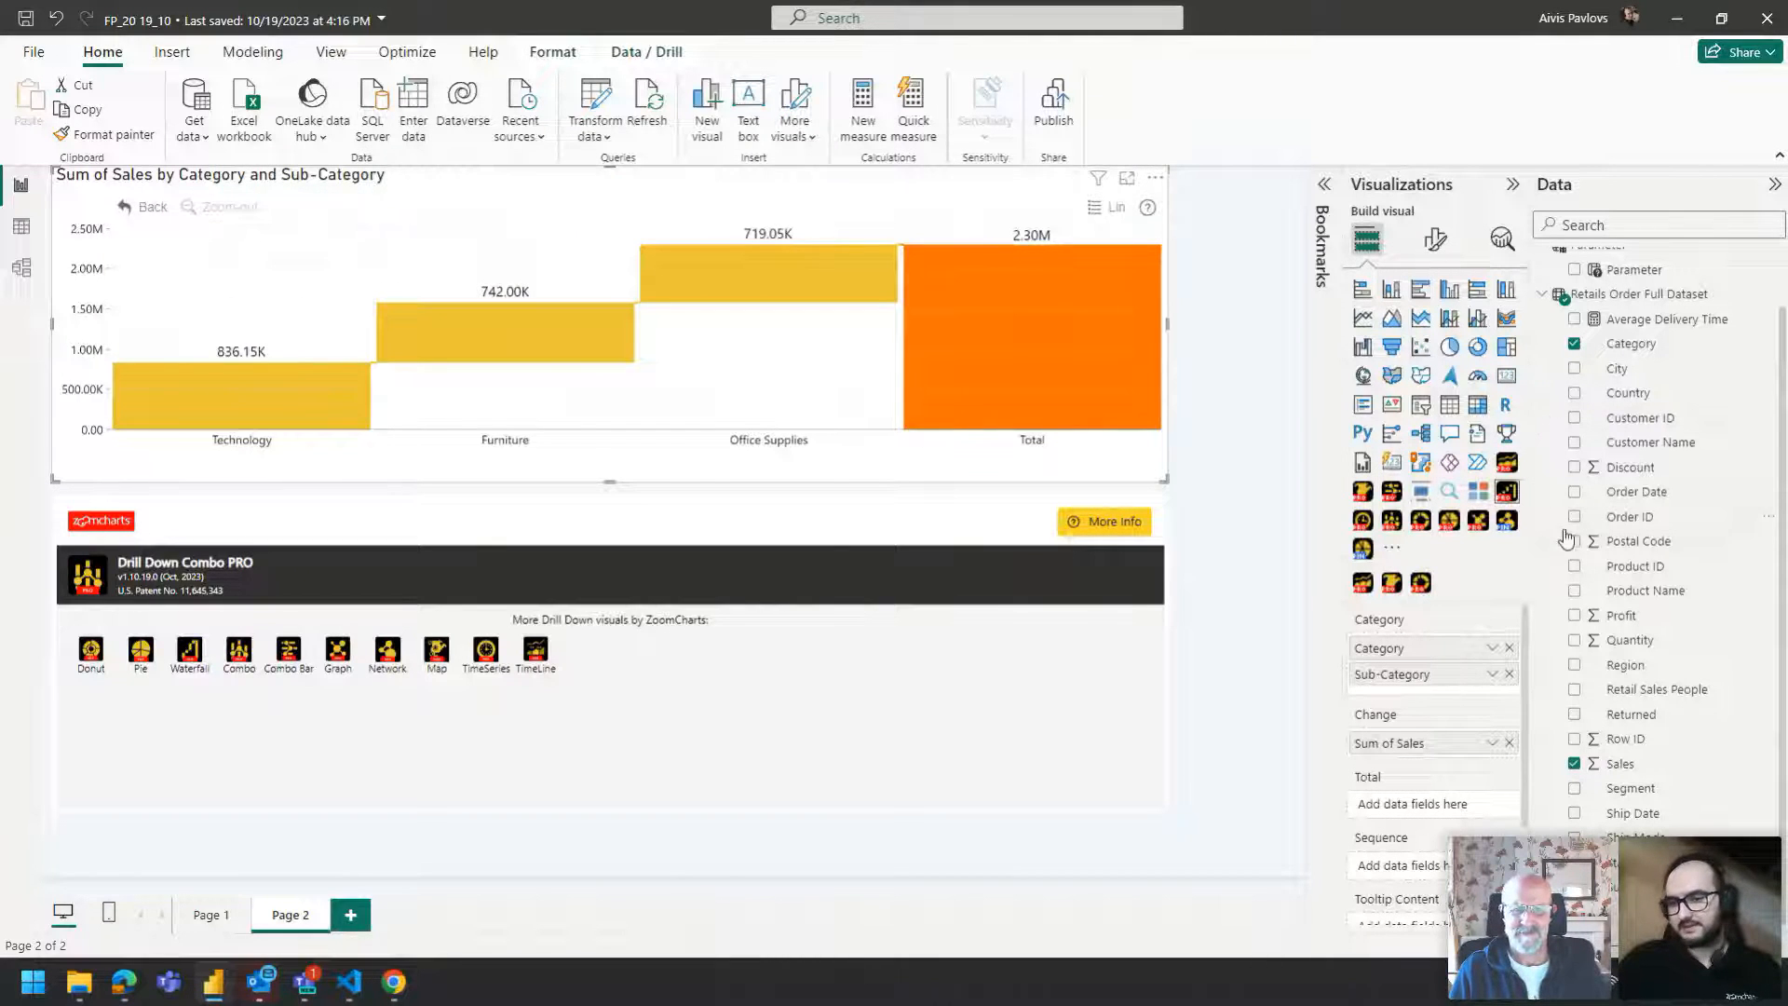
Rebuild the top visual as a Drill Down Combo PRO of Profit by Sub-Category, removing Category.
click(1509, 648)
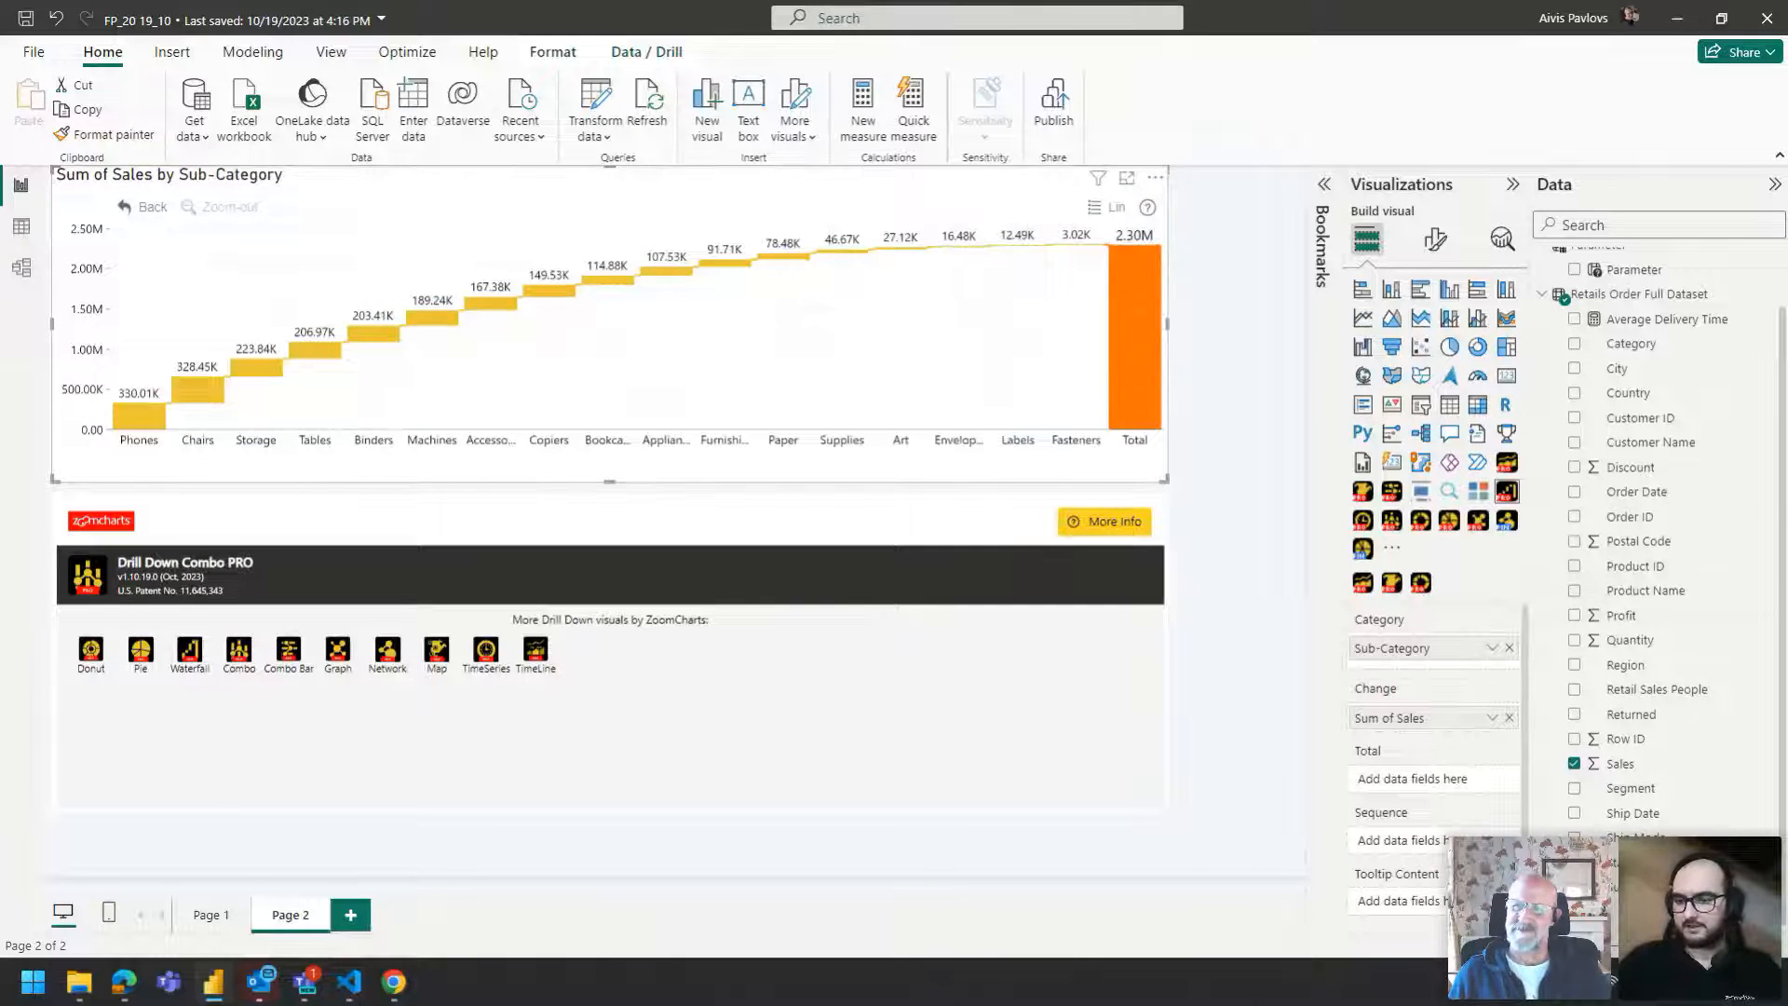
click(1625, 600)
drag(1625, 615, 1430, 722)
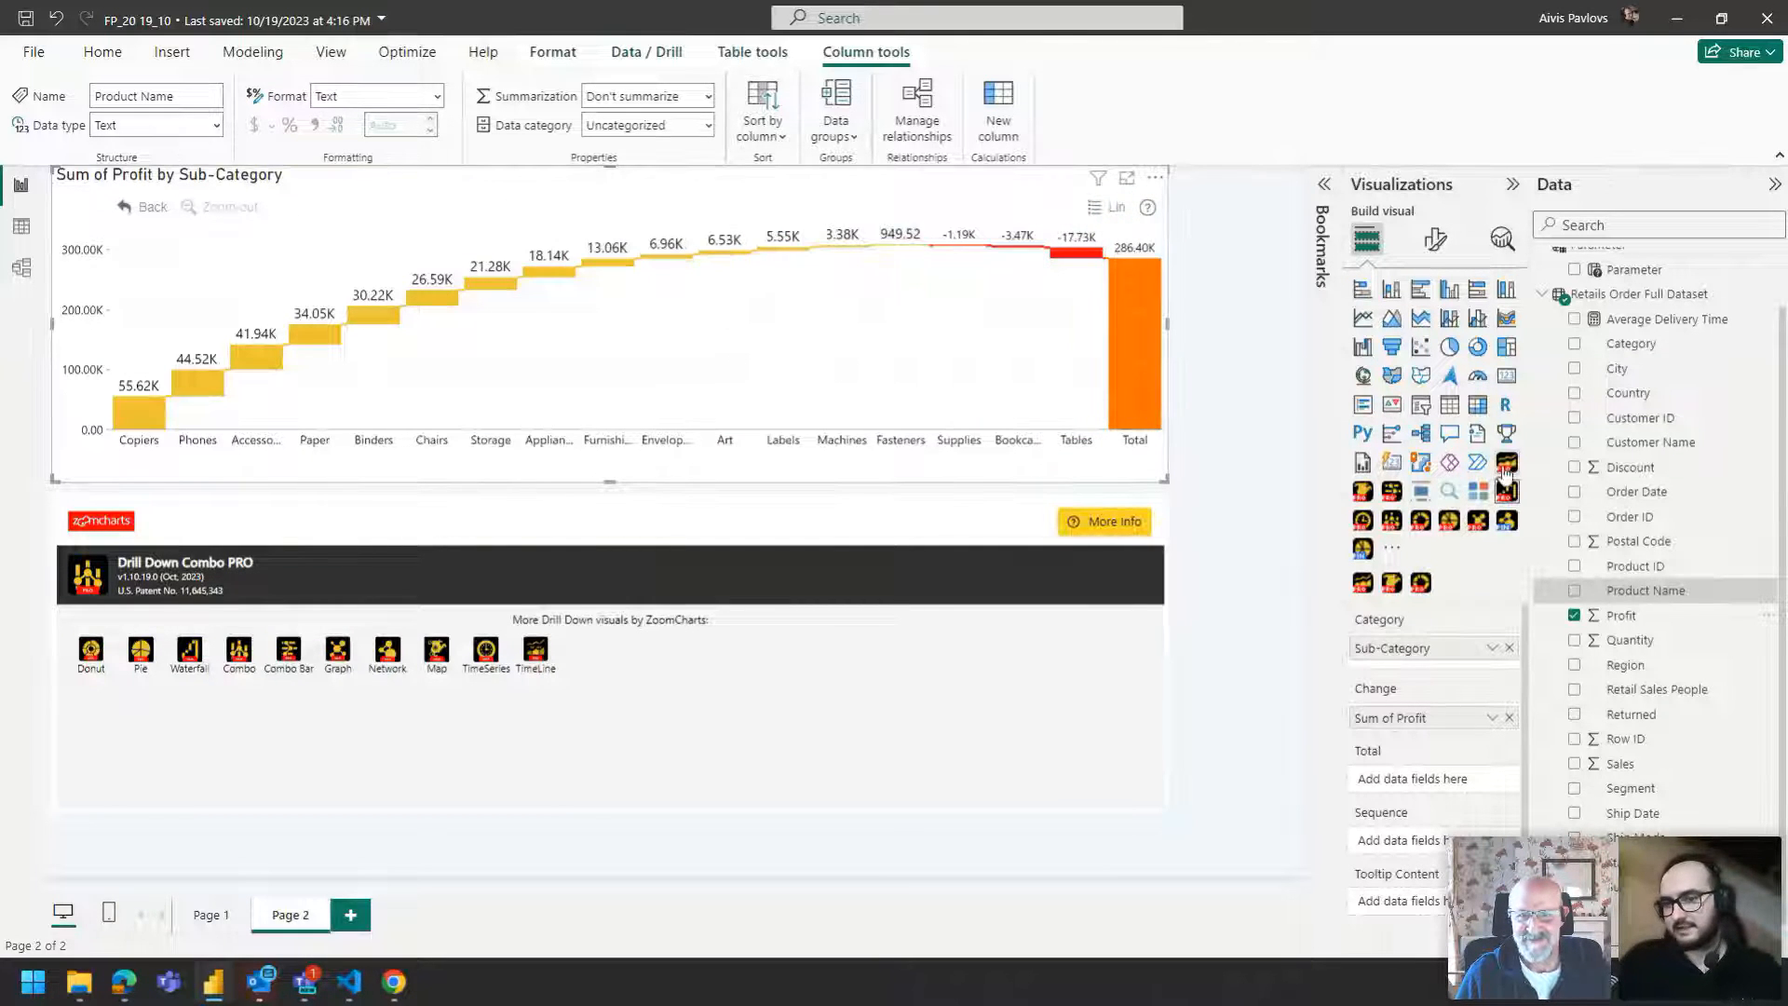
click(1392, 524)
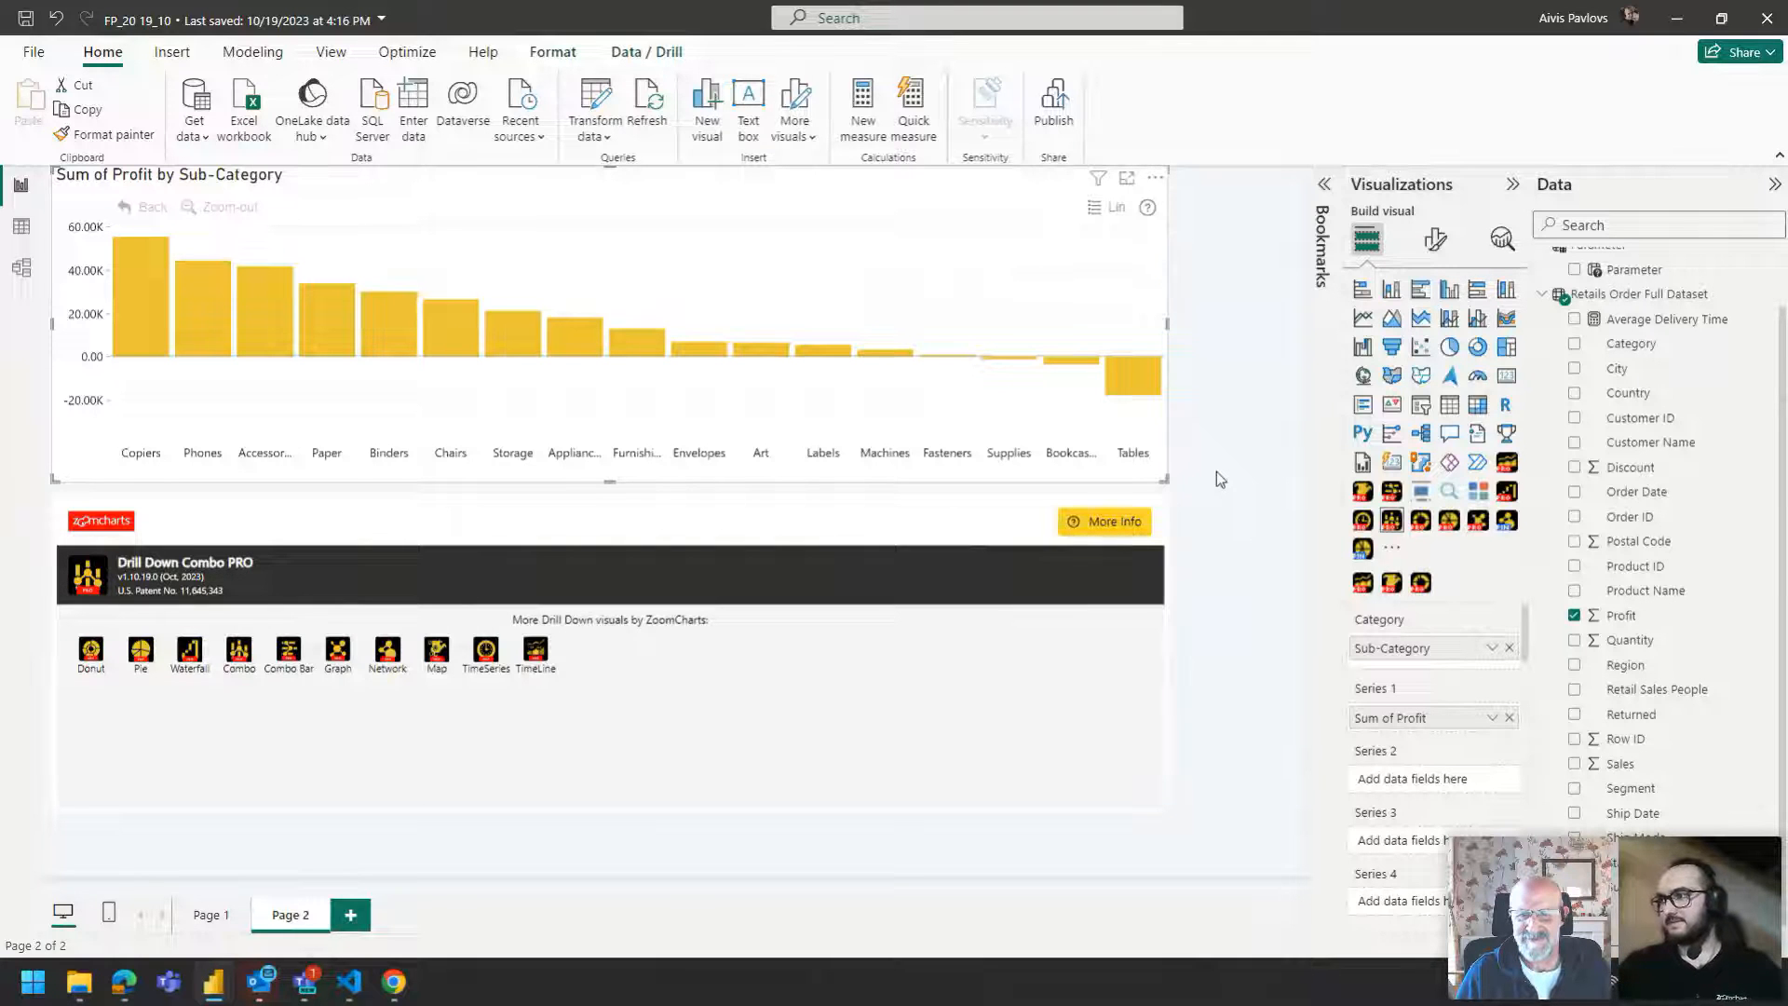
Fill the bottom combo with Category and Sub-Category as categories, Sales as Series 1 and Profit as Series 2.
click(636, 524)
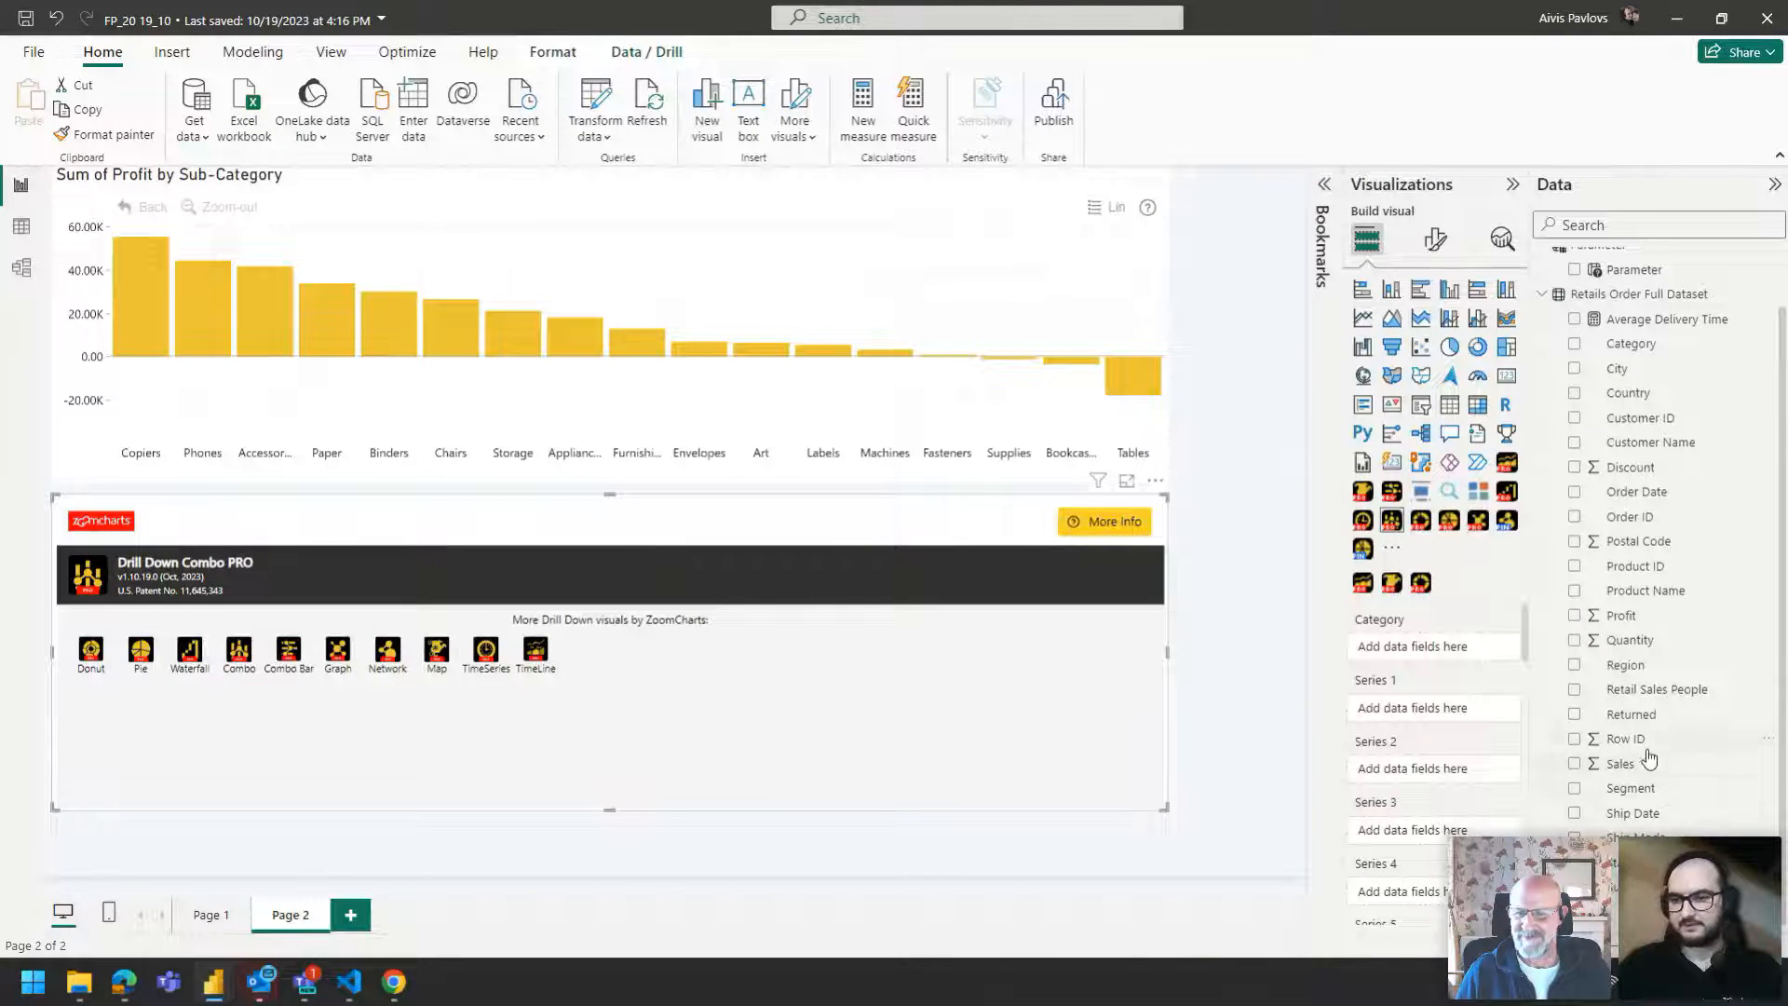
drag(1632, 344, 1446, 659)
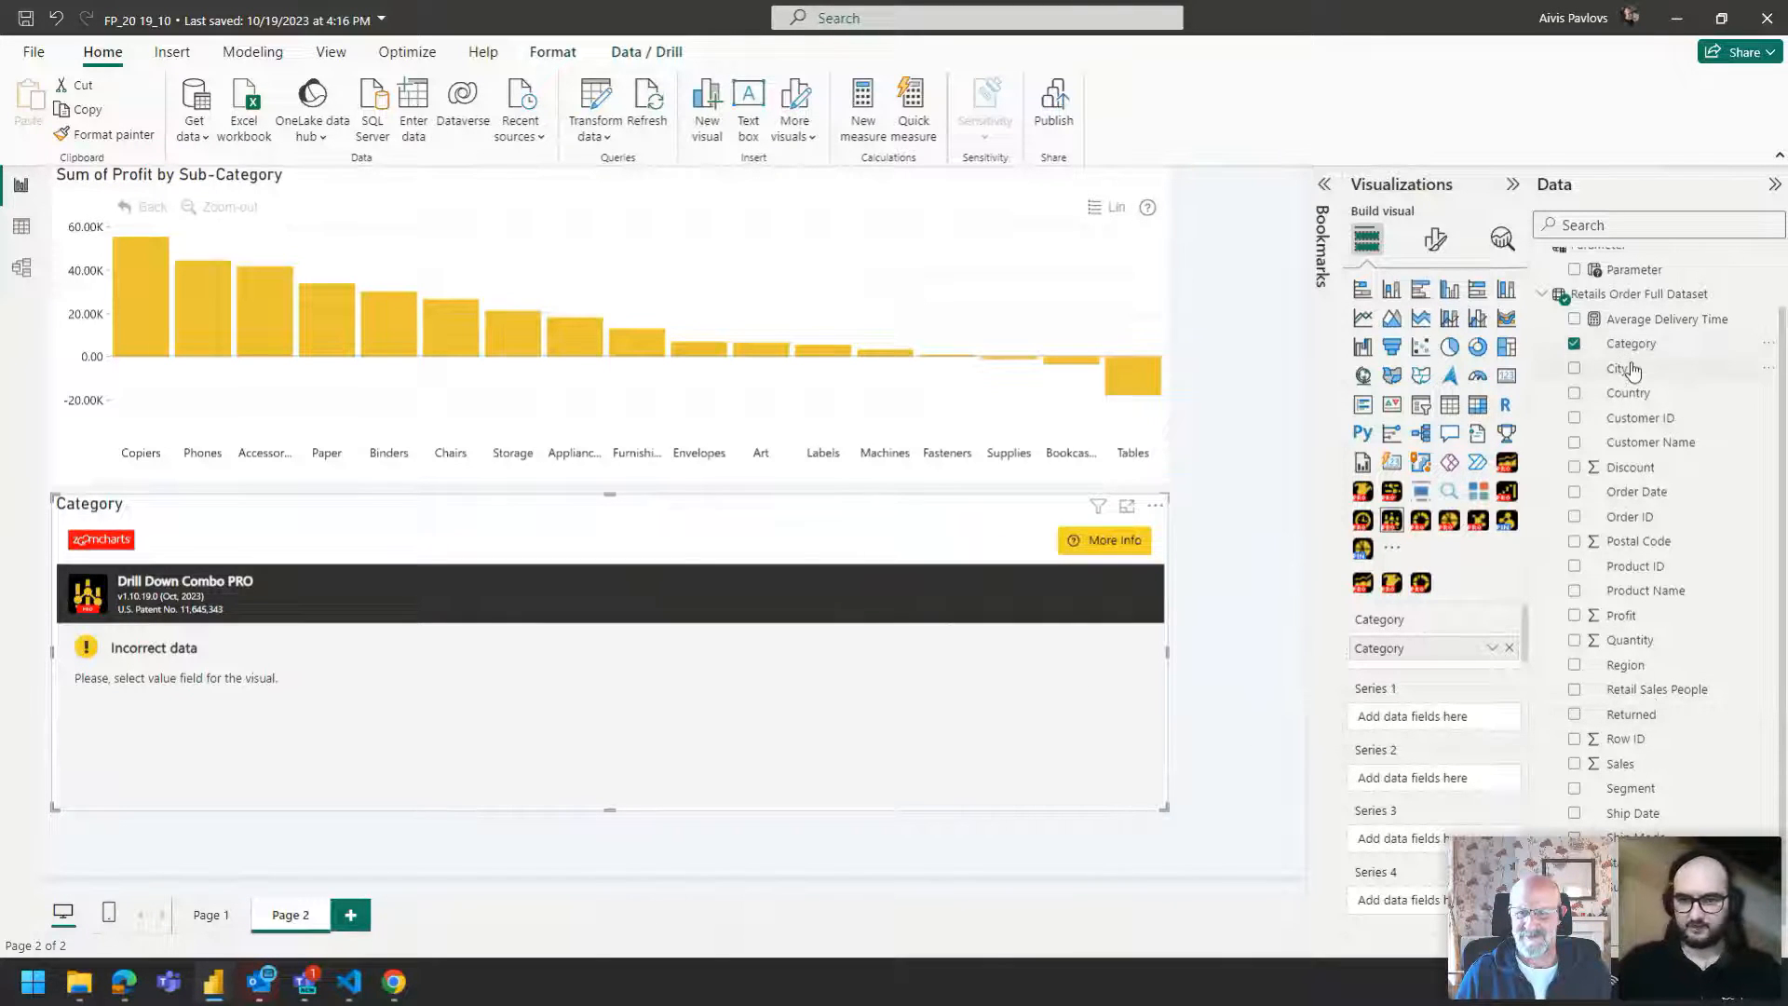
drag(1635, 887, 1421, 673)
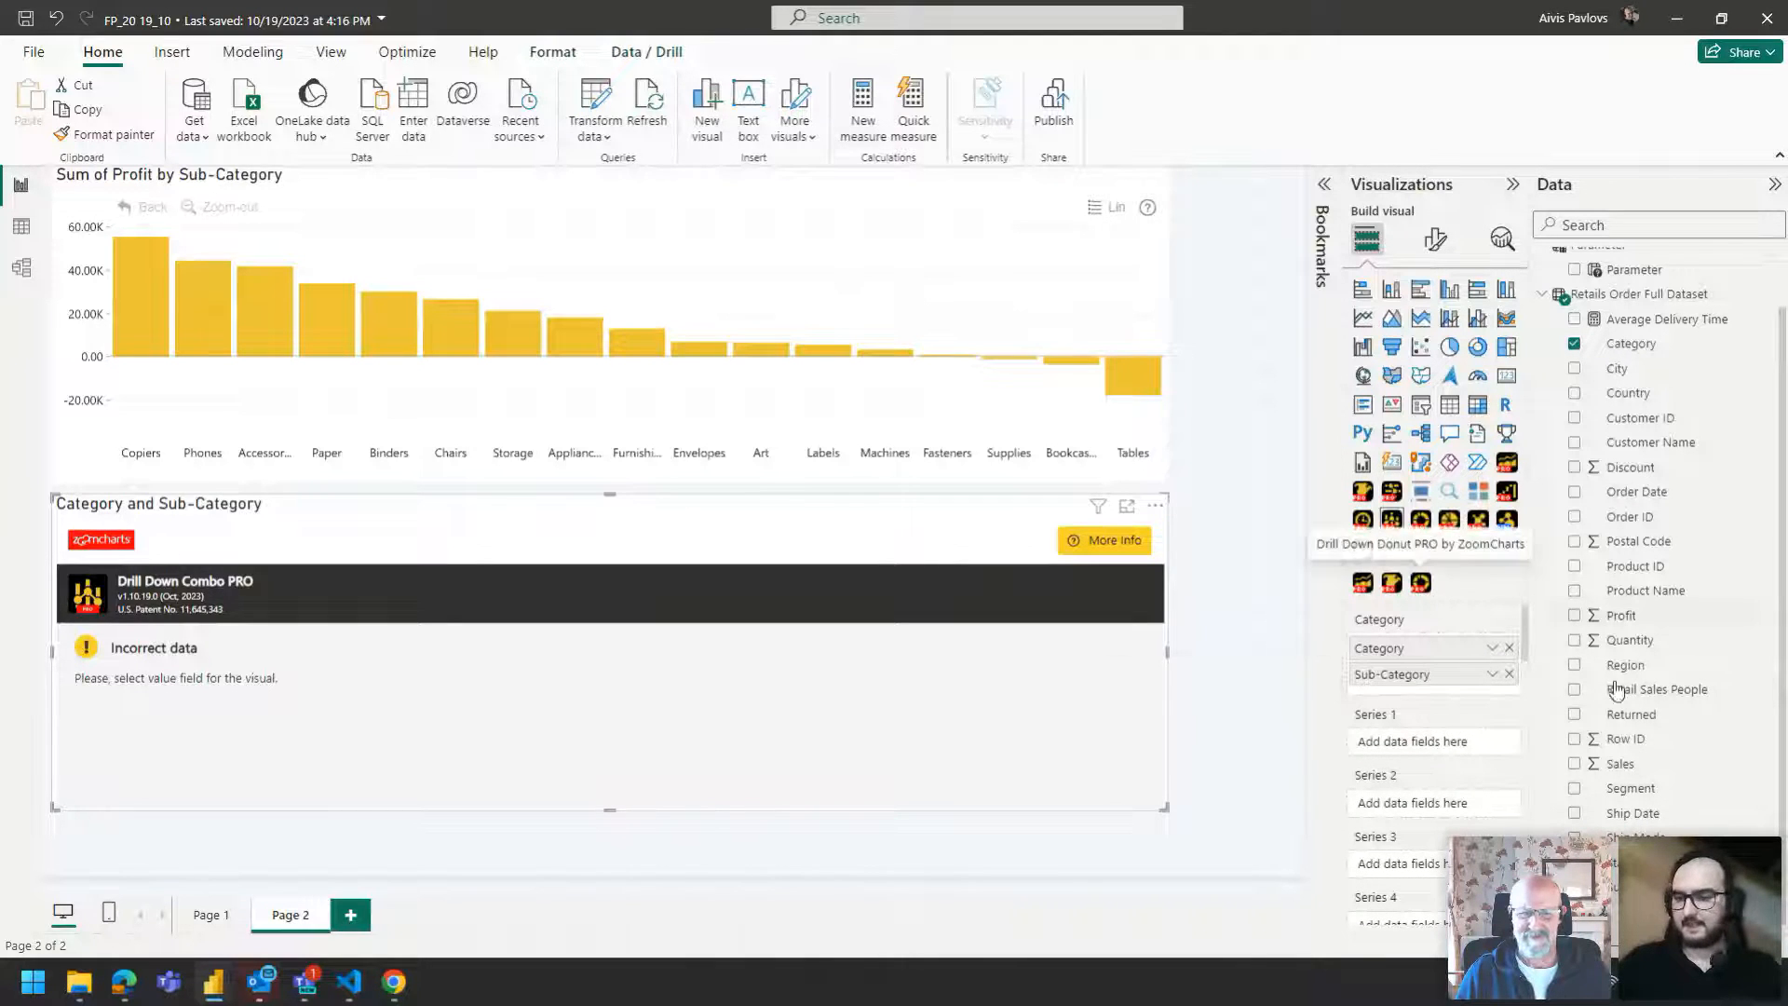
drag(1633, 778, 1435, 742)
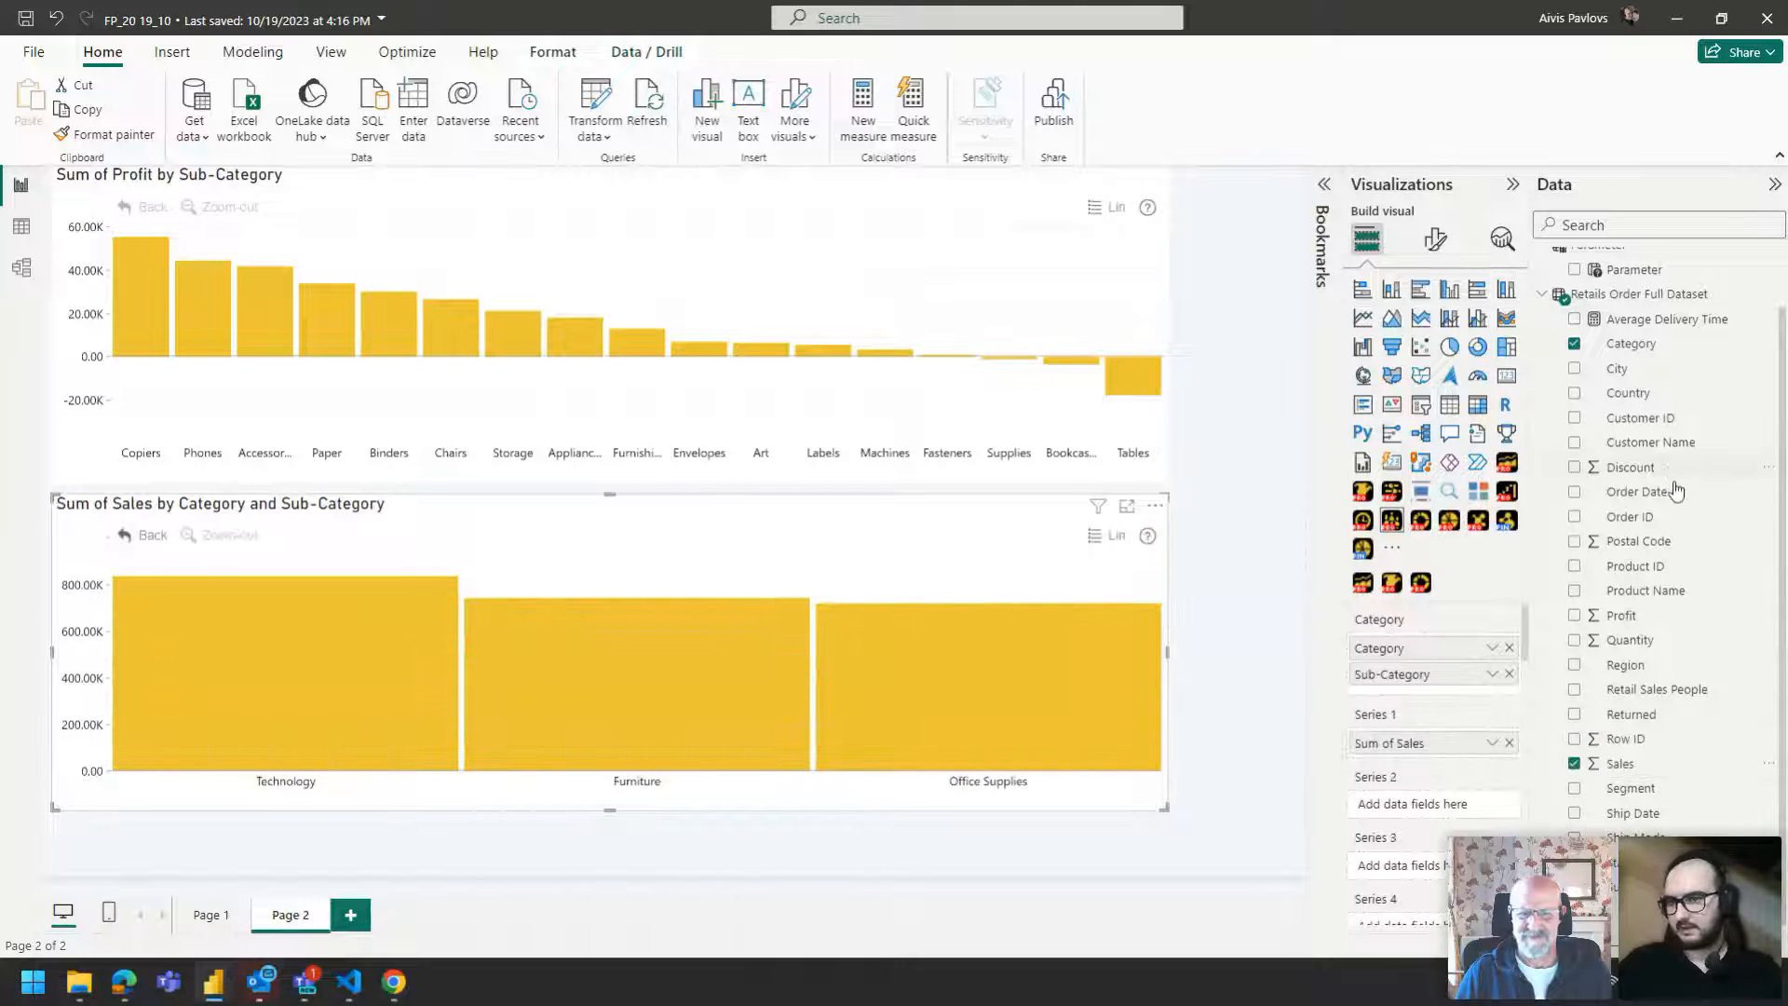
drag(1621, 619, 1418, 808)
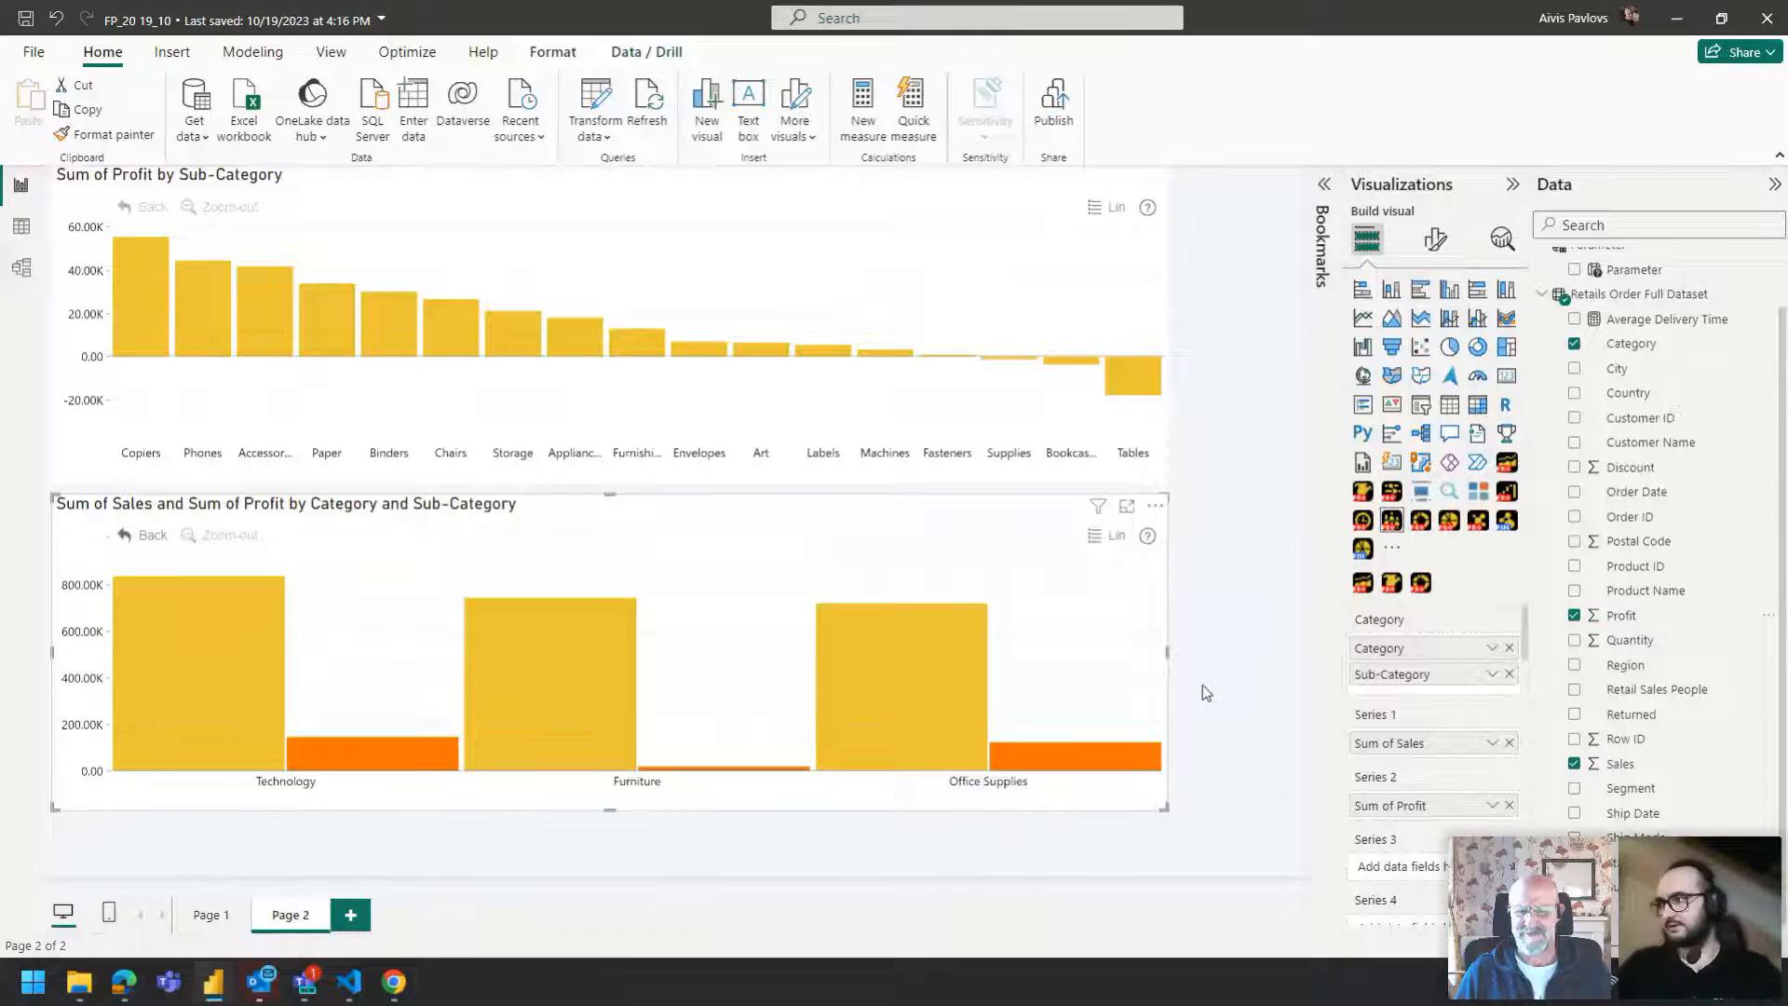
Set the combo's cluster left and right padding to 15 and column left and right padding to 0.
click(1435, 240)
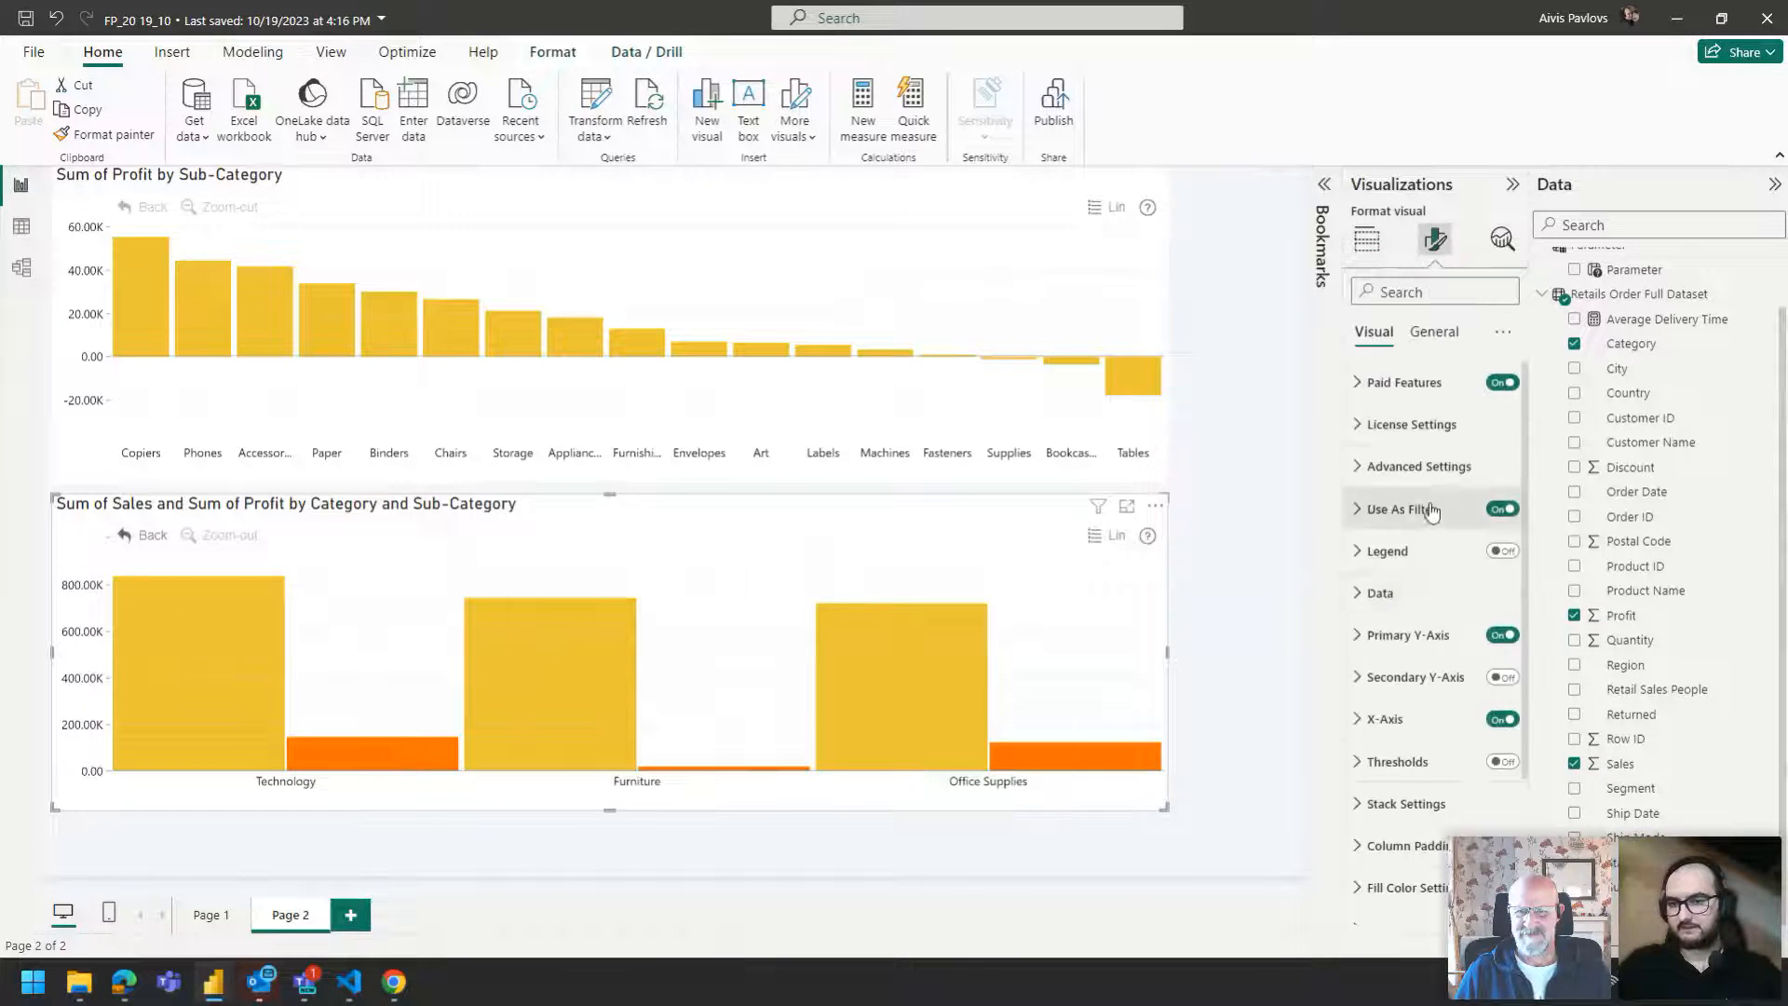
click(1420, 847)
text(15)
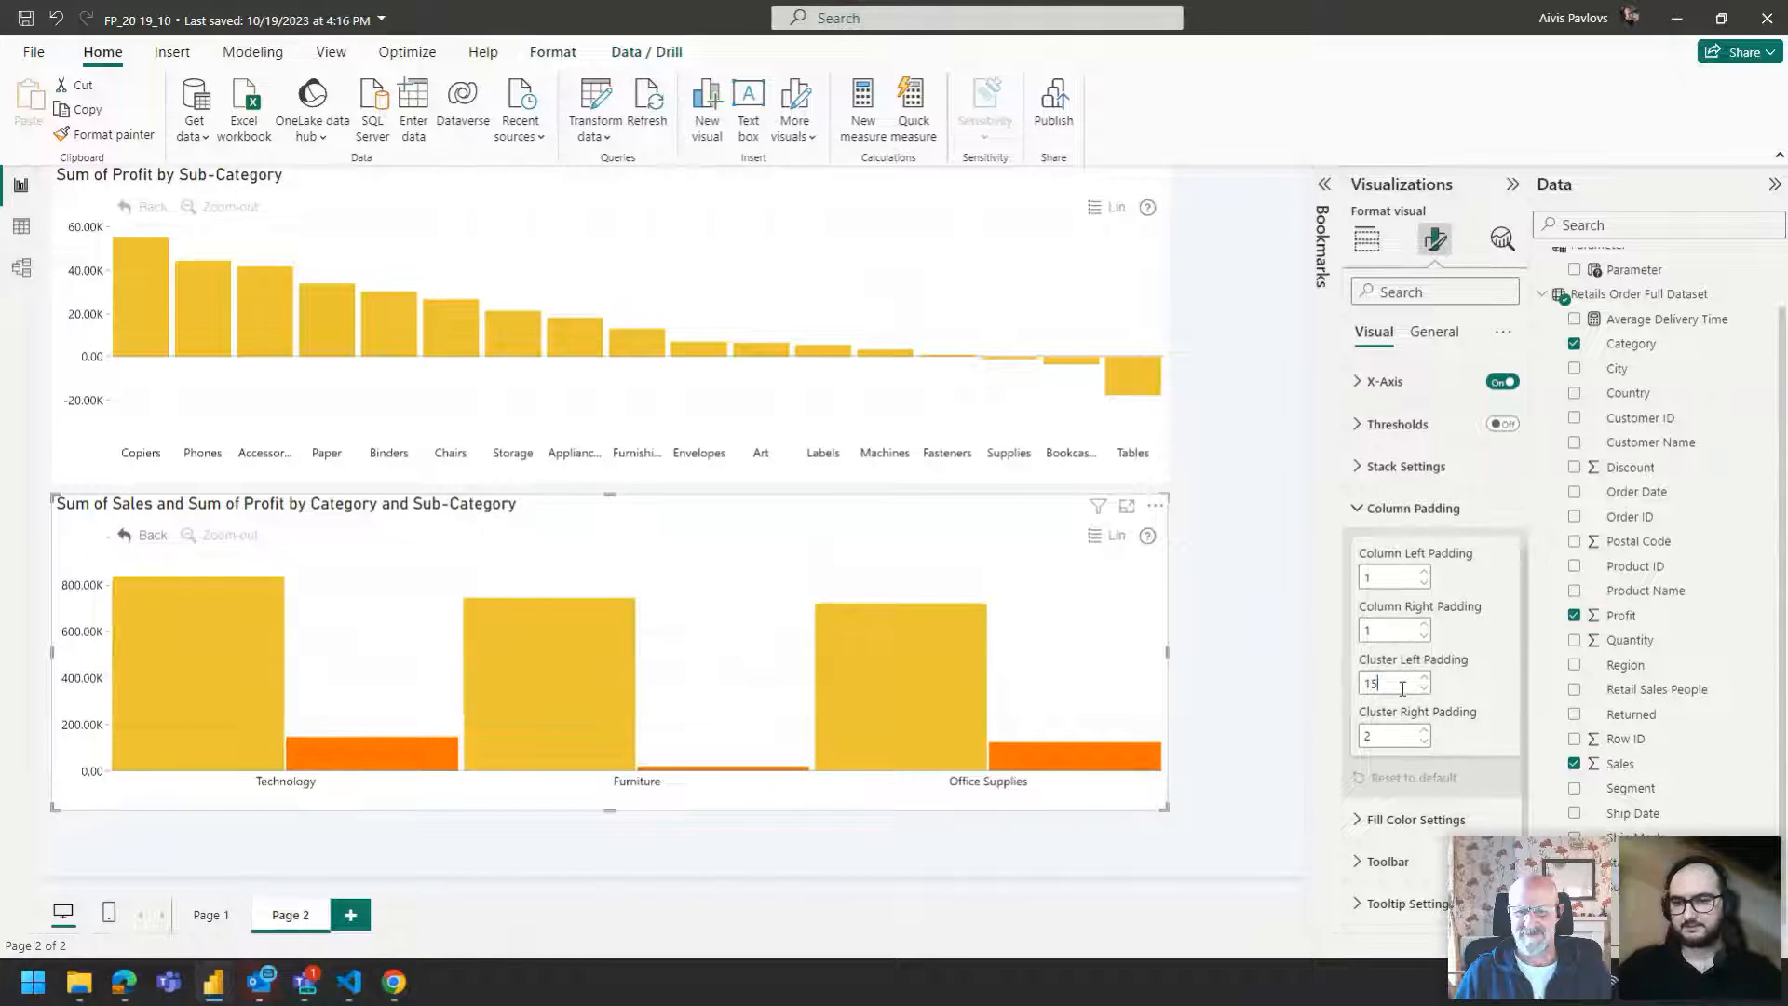
text(15)
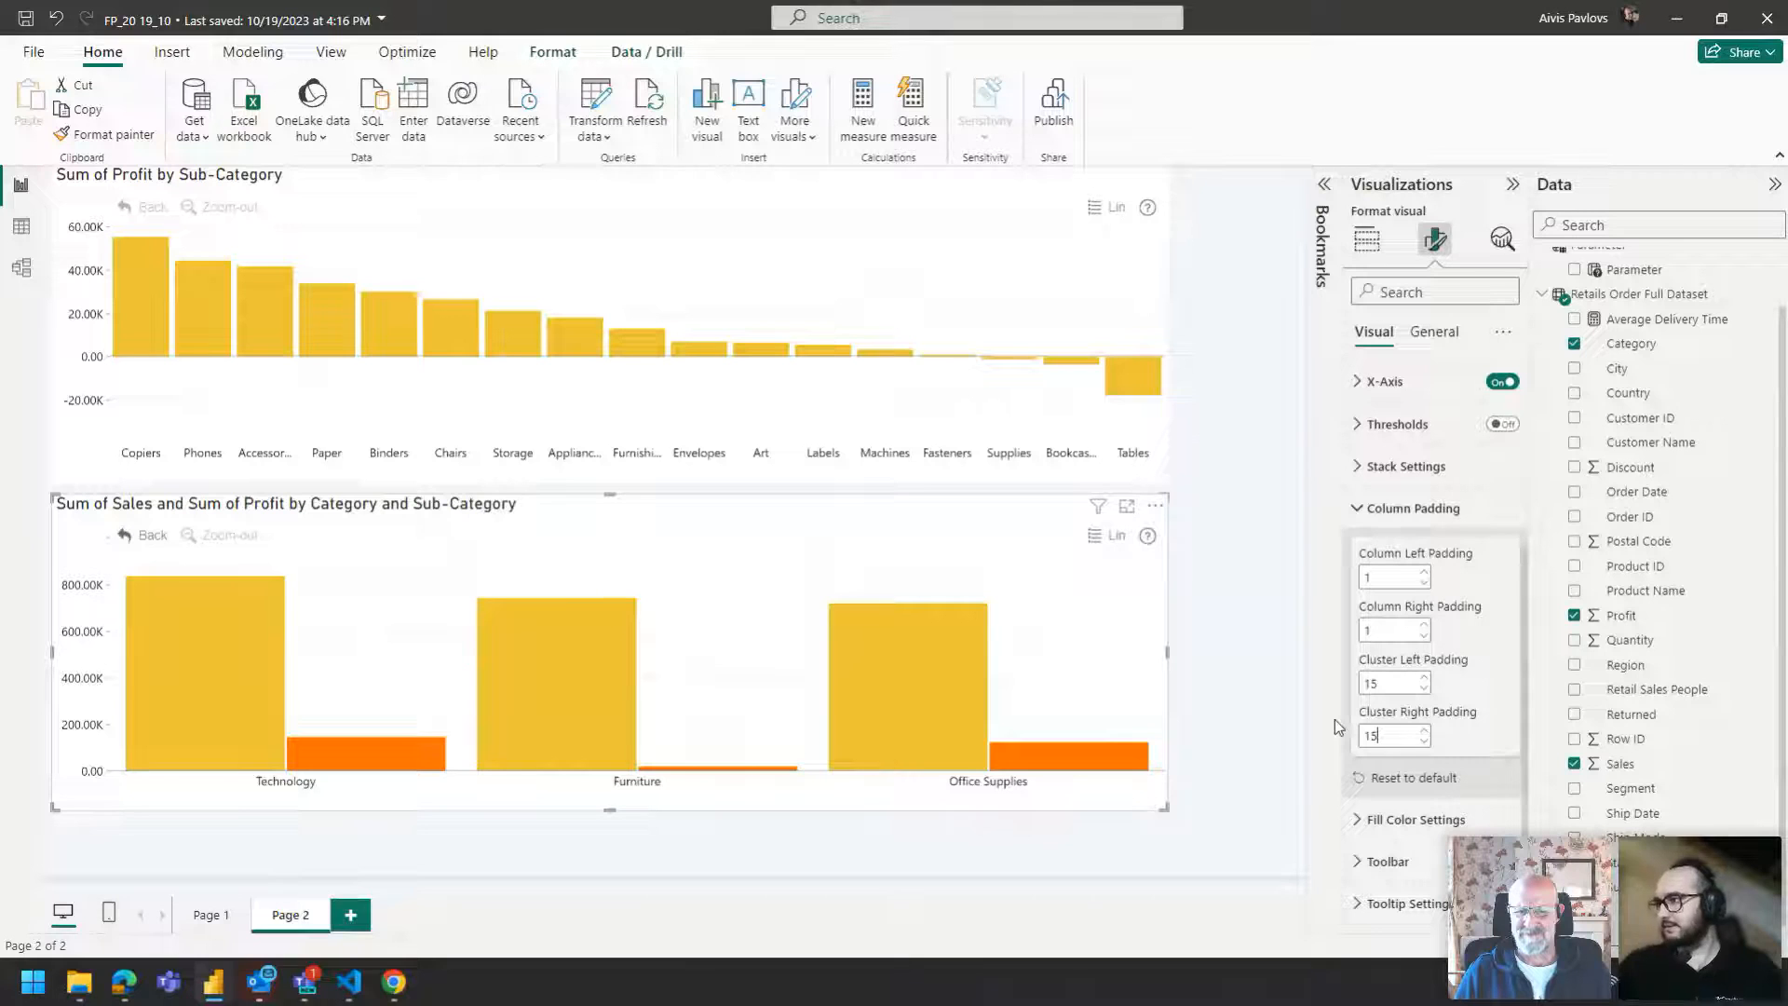
mouse_move(991, 747)
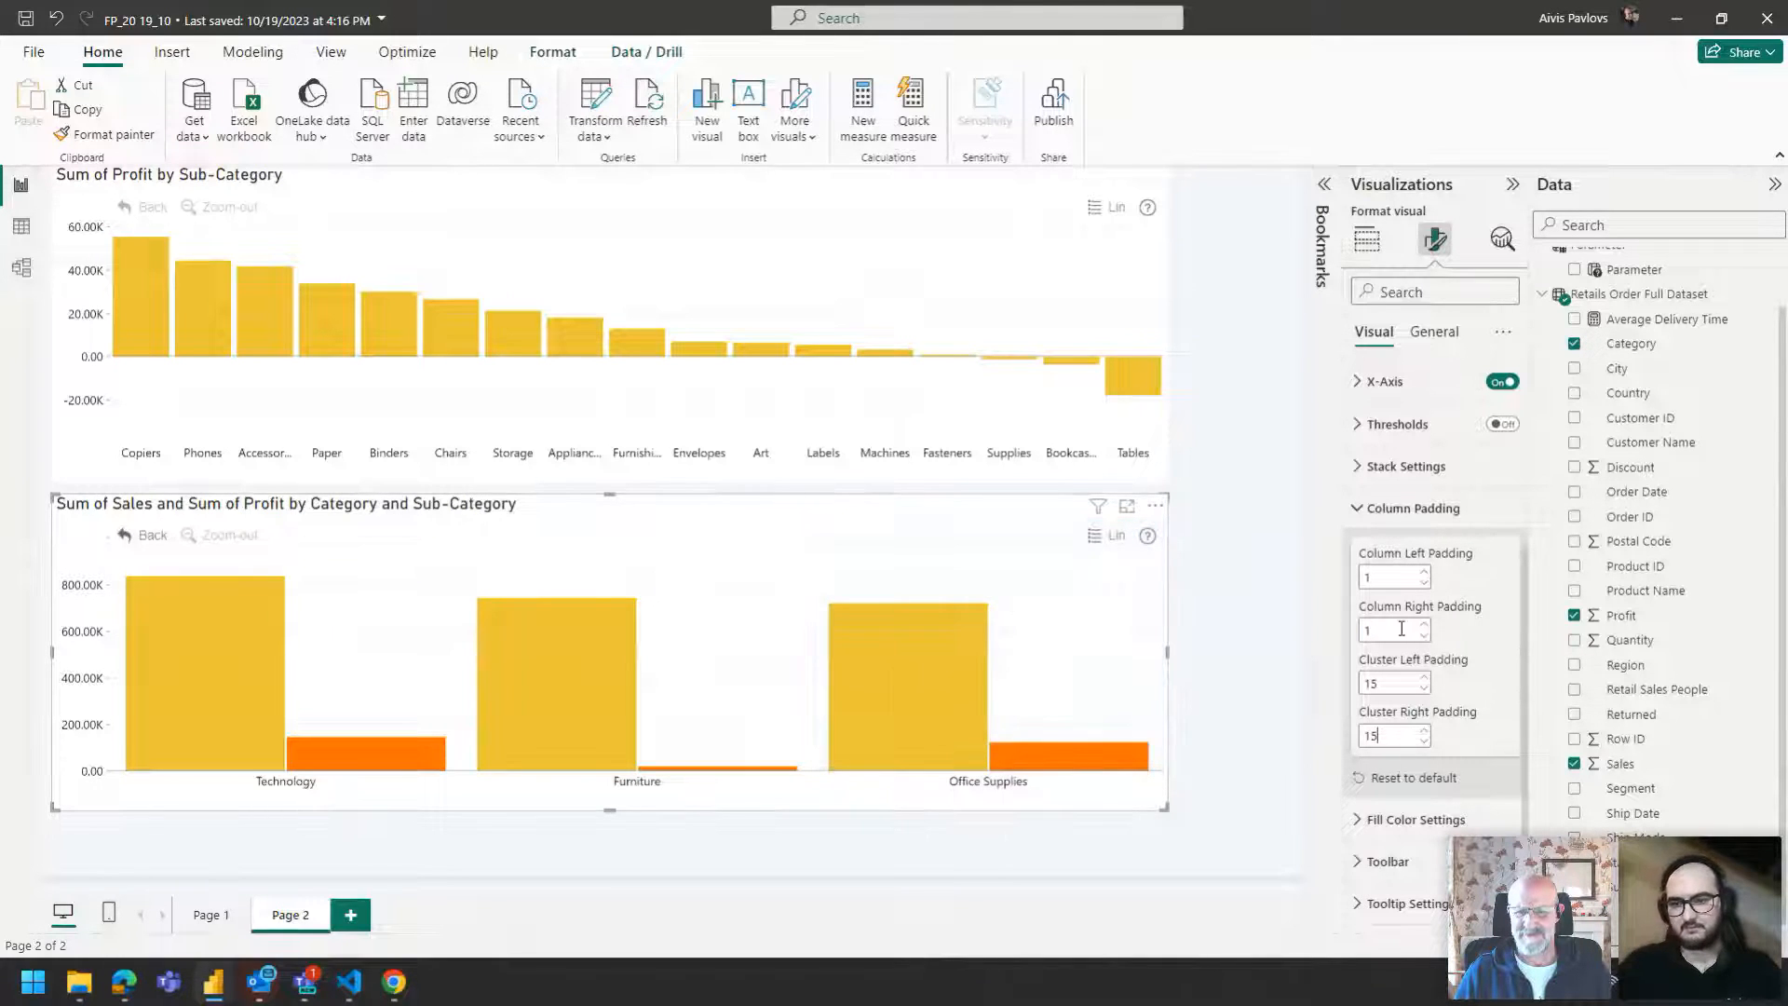
text(0)
double_click(1385, 578)
text(0)
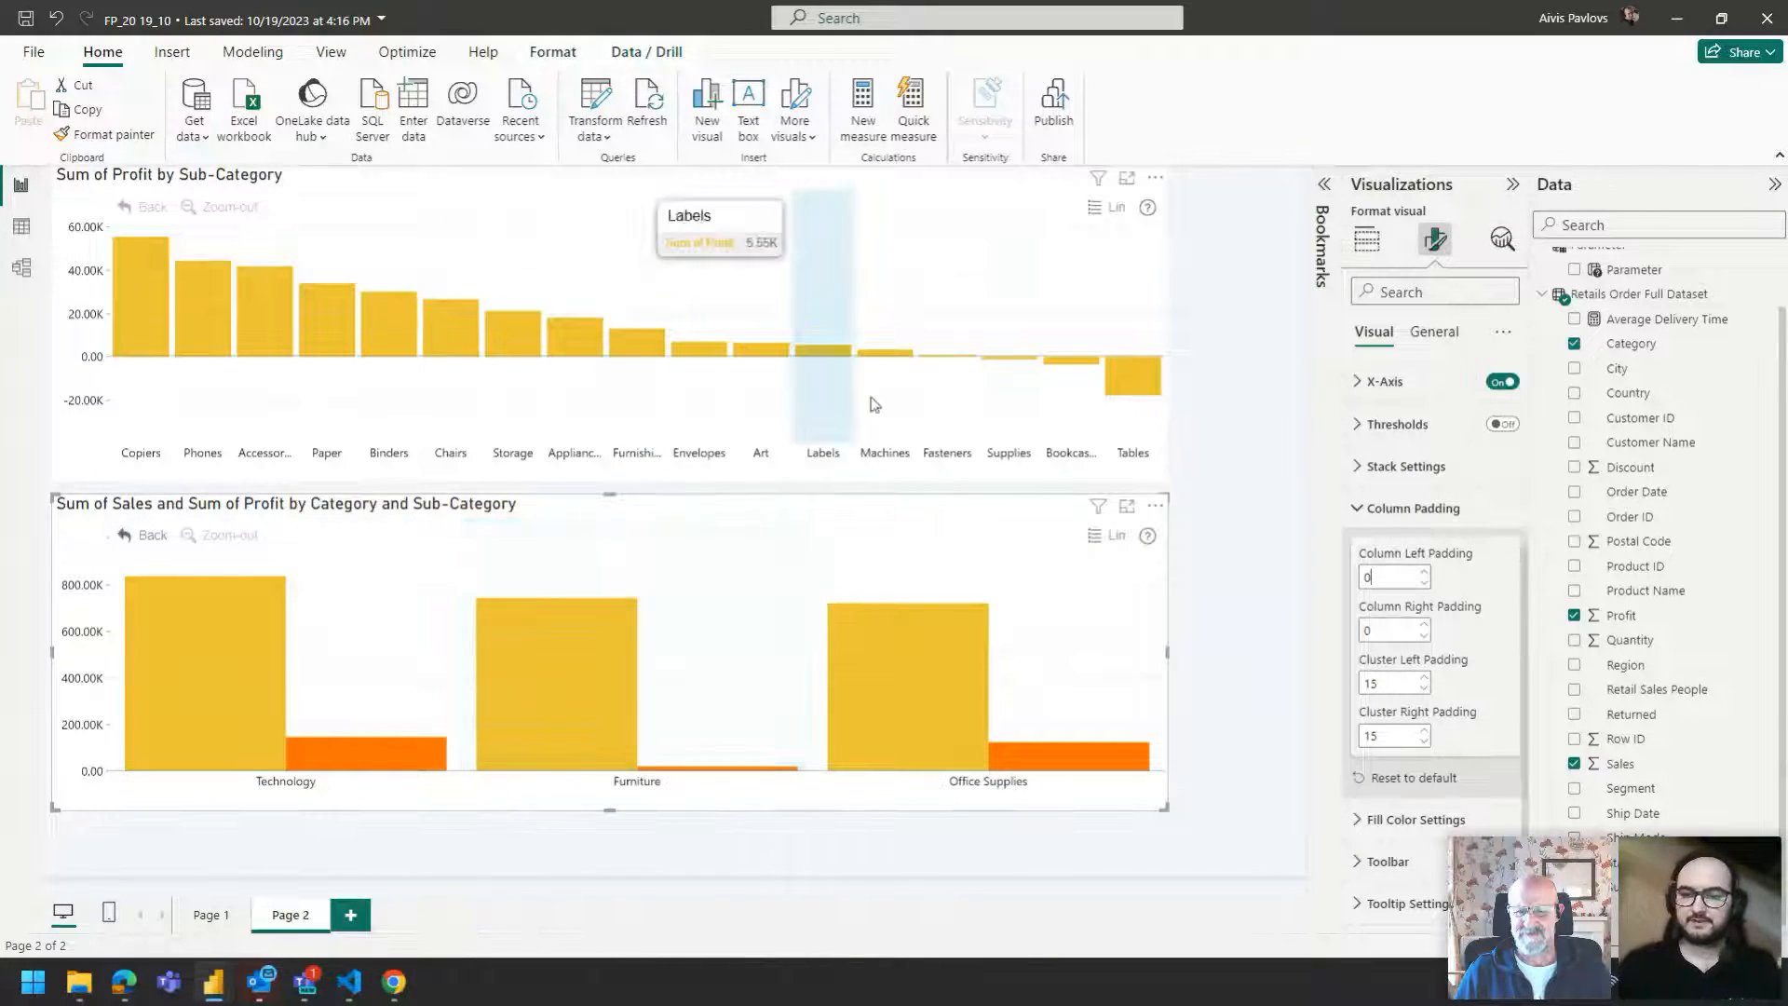
Turn on Series Defaults with Stacked display and set the stack mode to Zero based.
click(1468, 508)
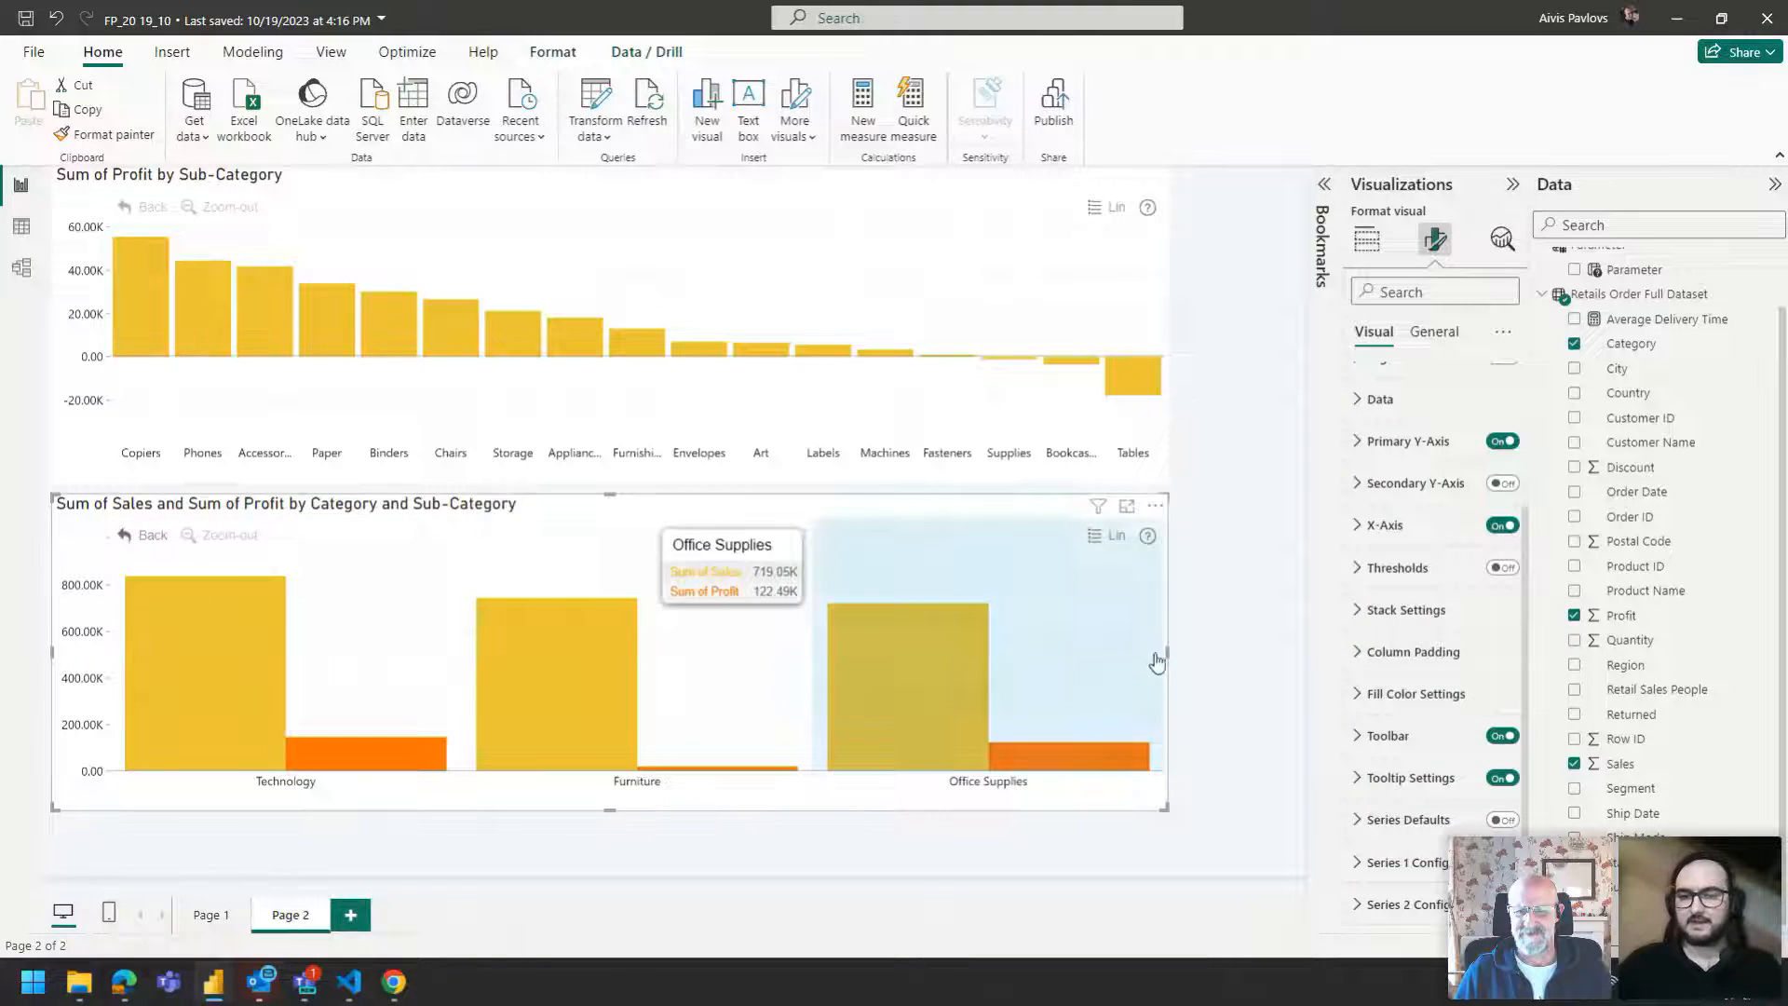
click(1423, 611)
click(1413, 680)
click(1415, 681)
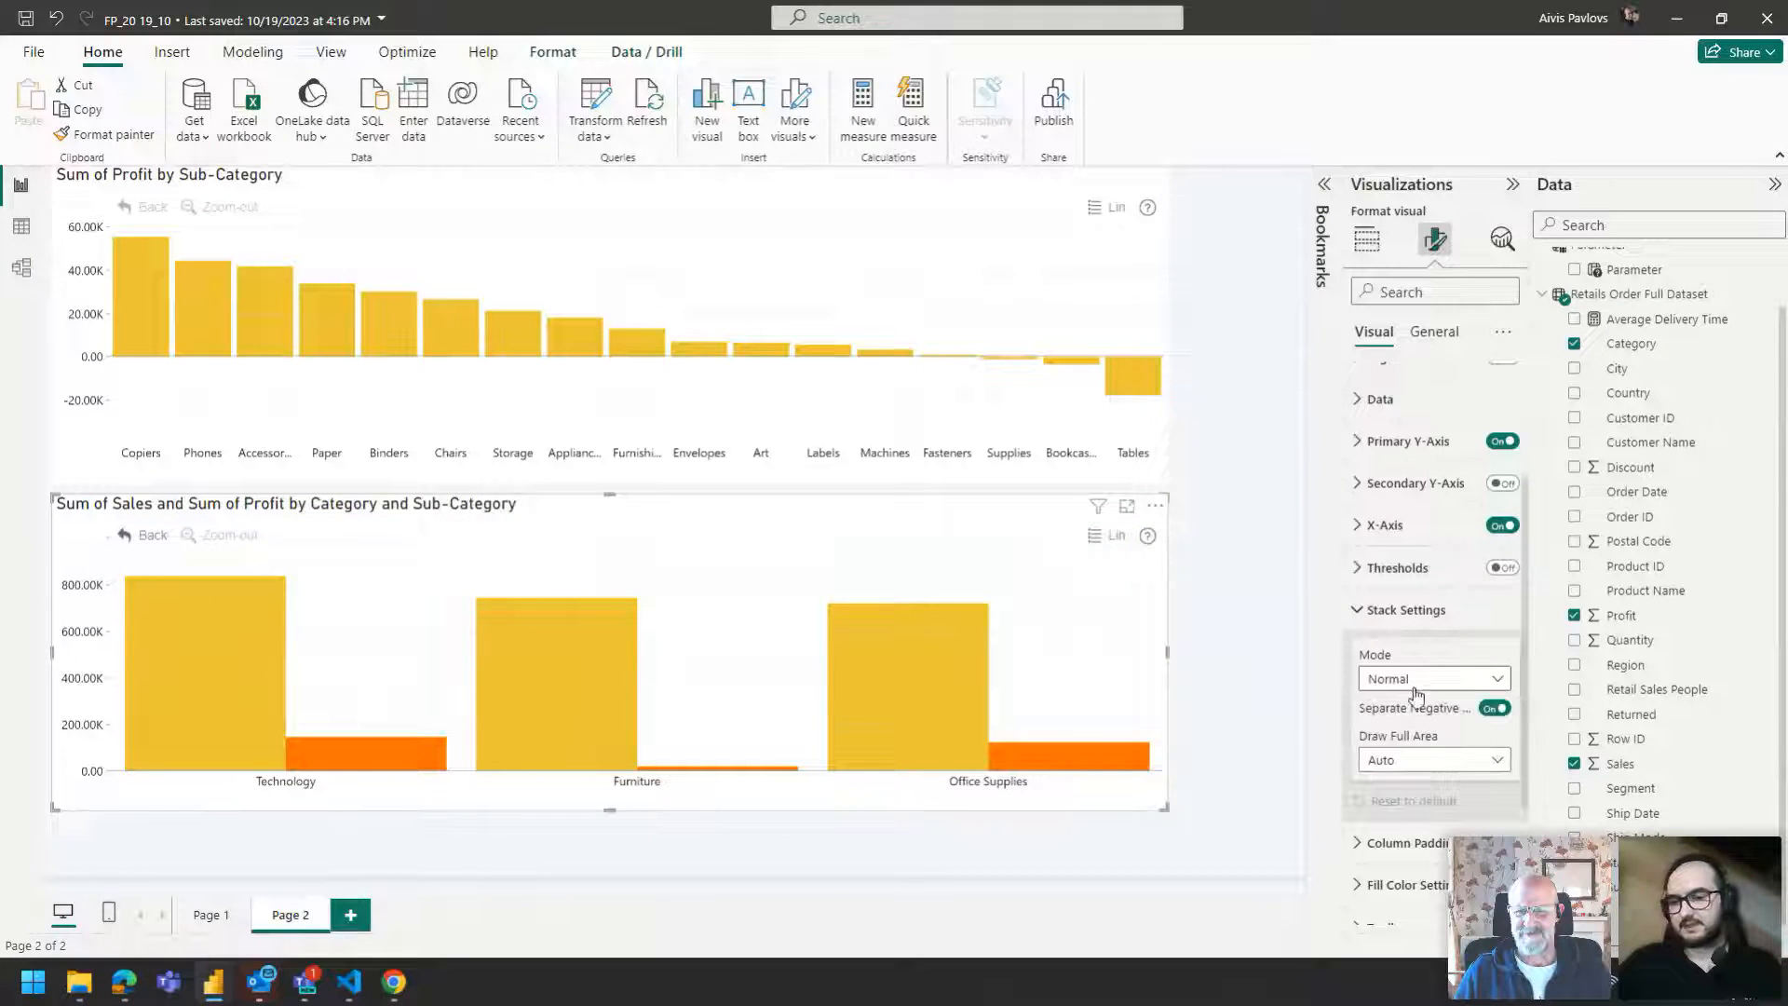
scroll(1415, 681, down, 3)
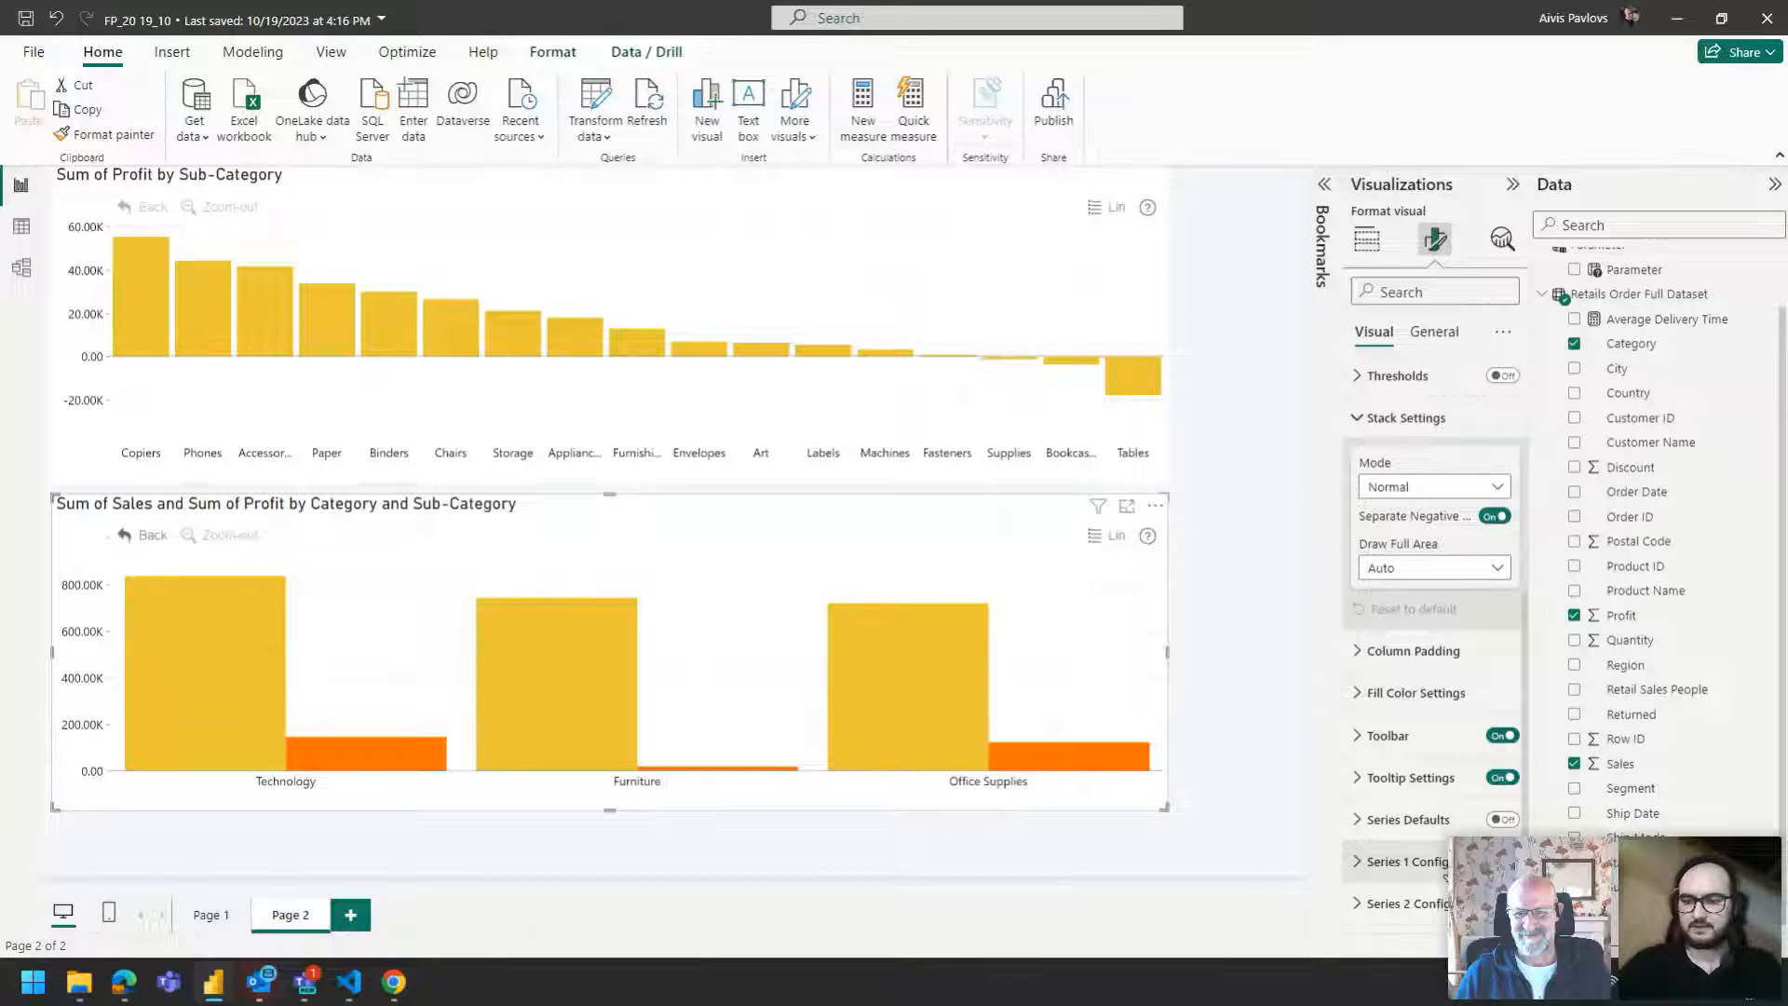
click(1497, 820)
click(1426, 822)
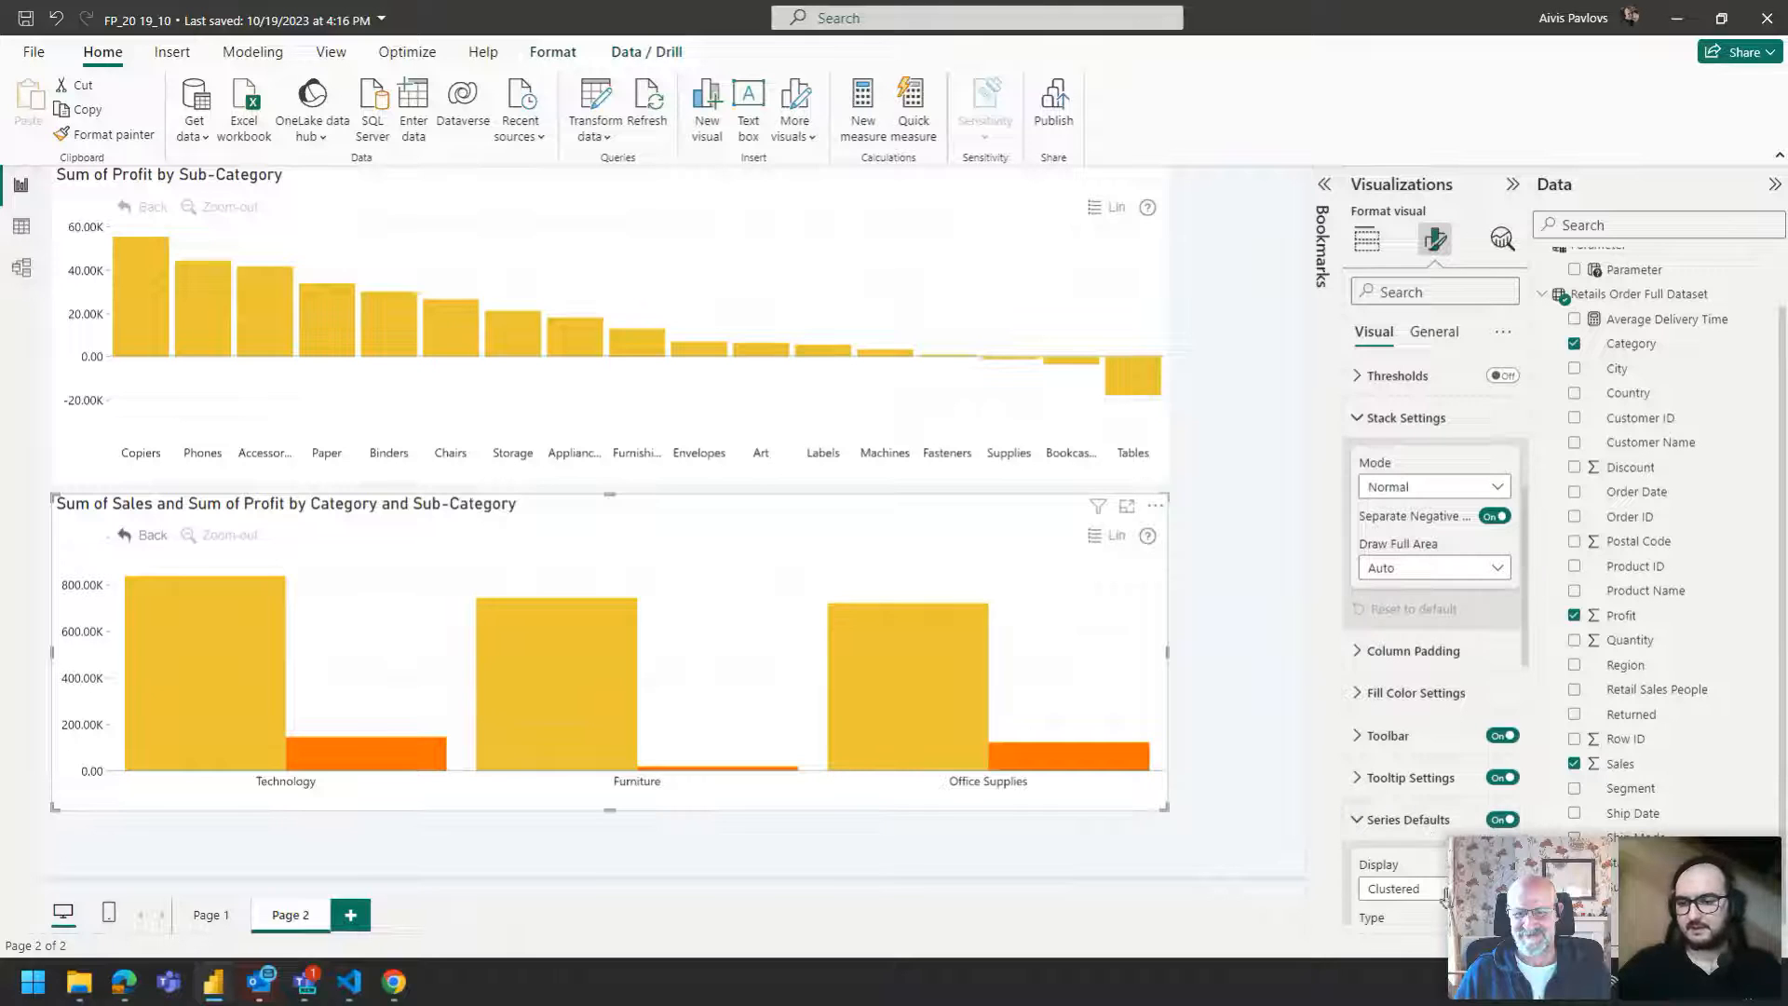
click(1434, 886)
click(1407, 942)
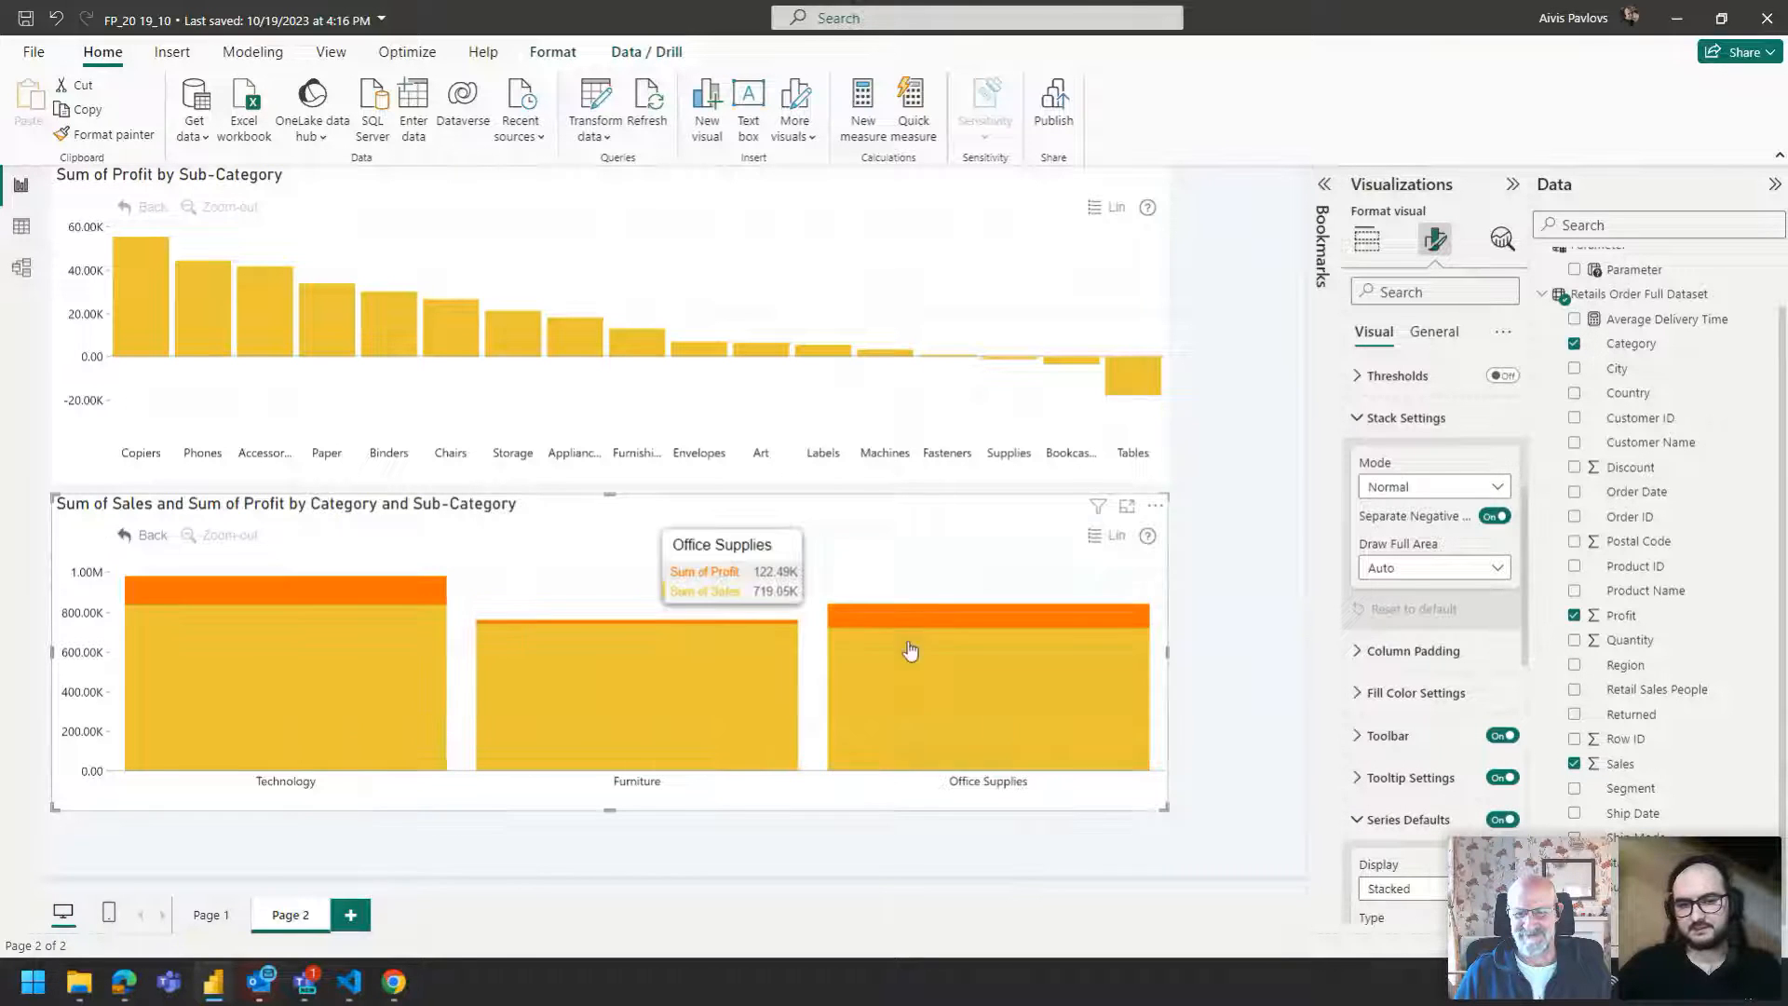
click(1468, 490)
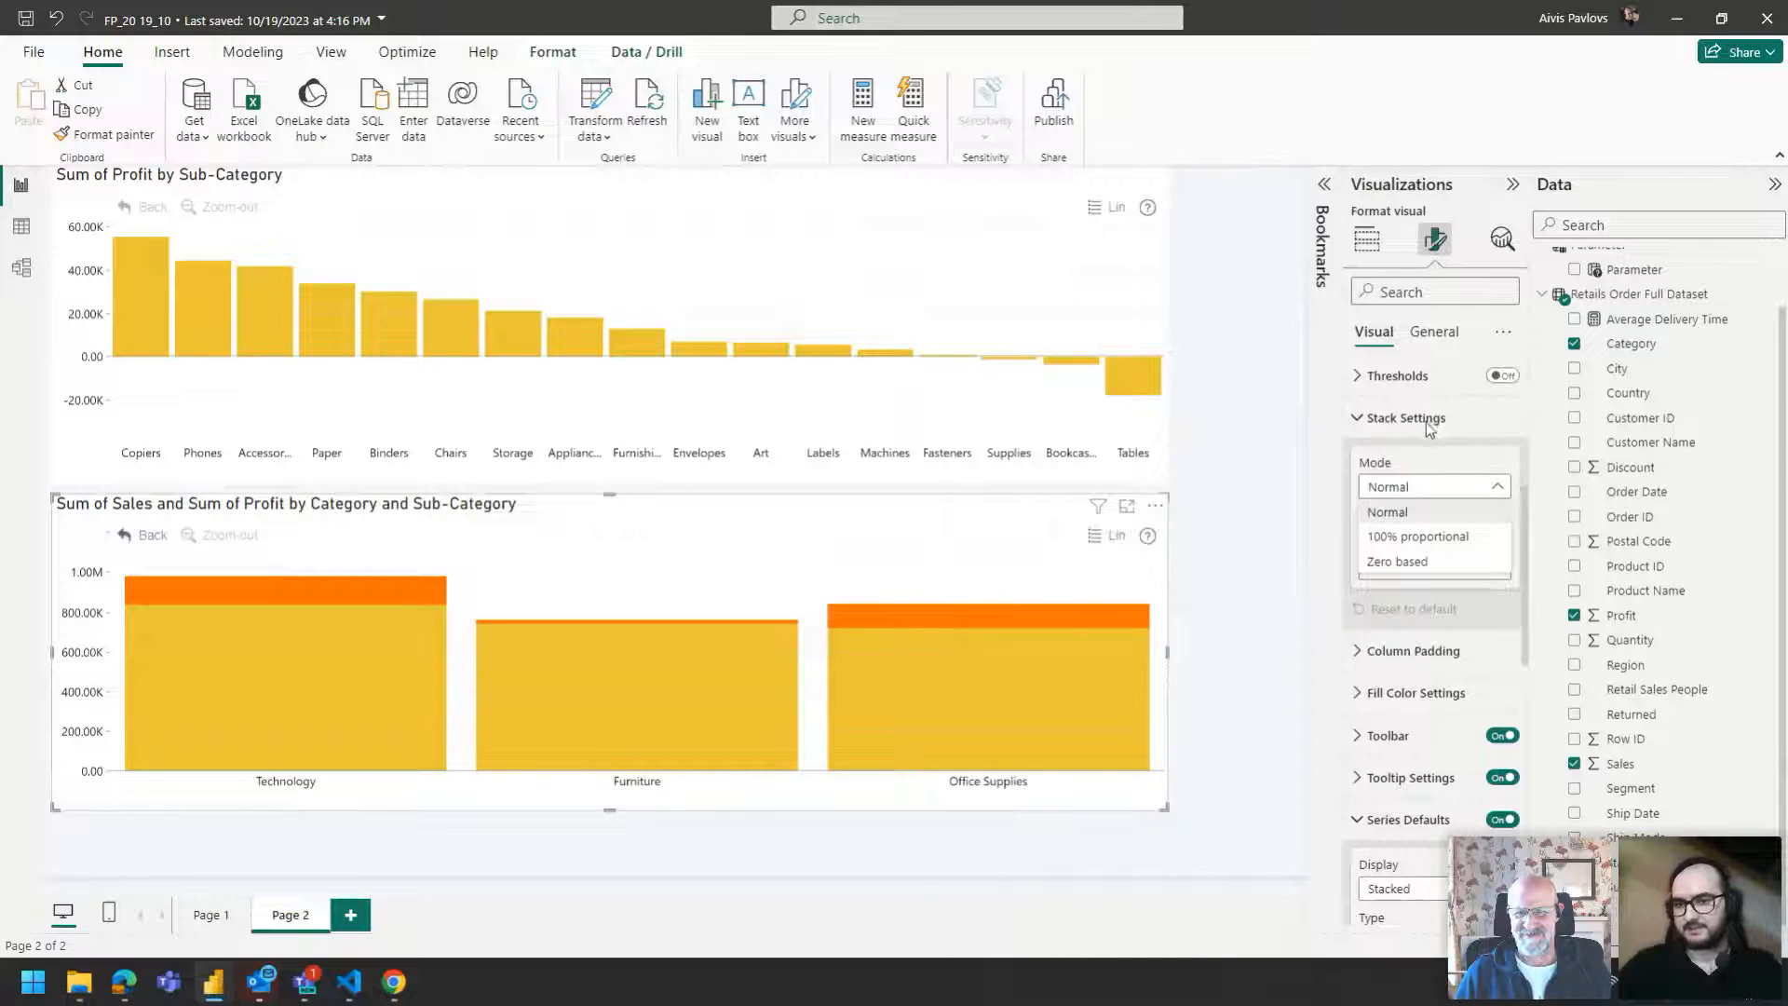
click(1421, 562)
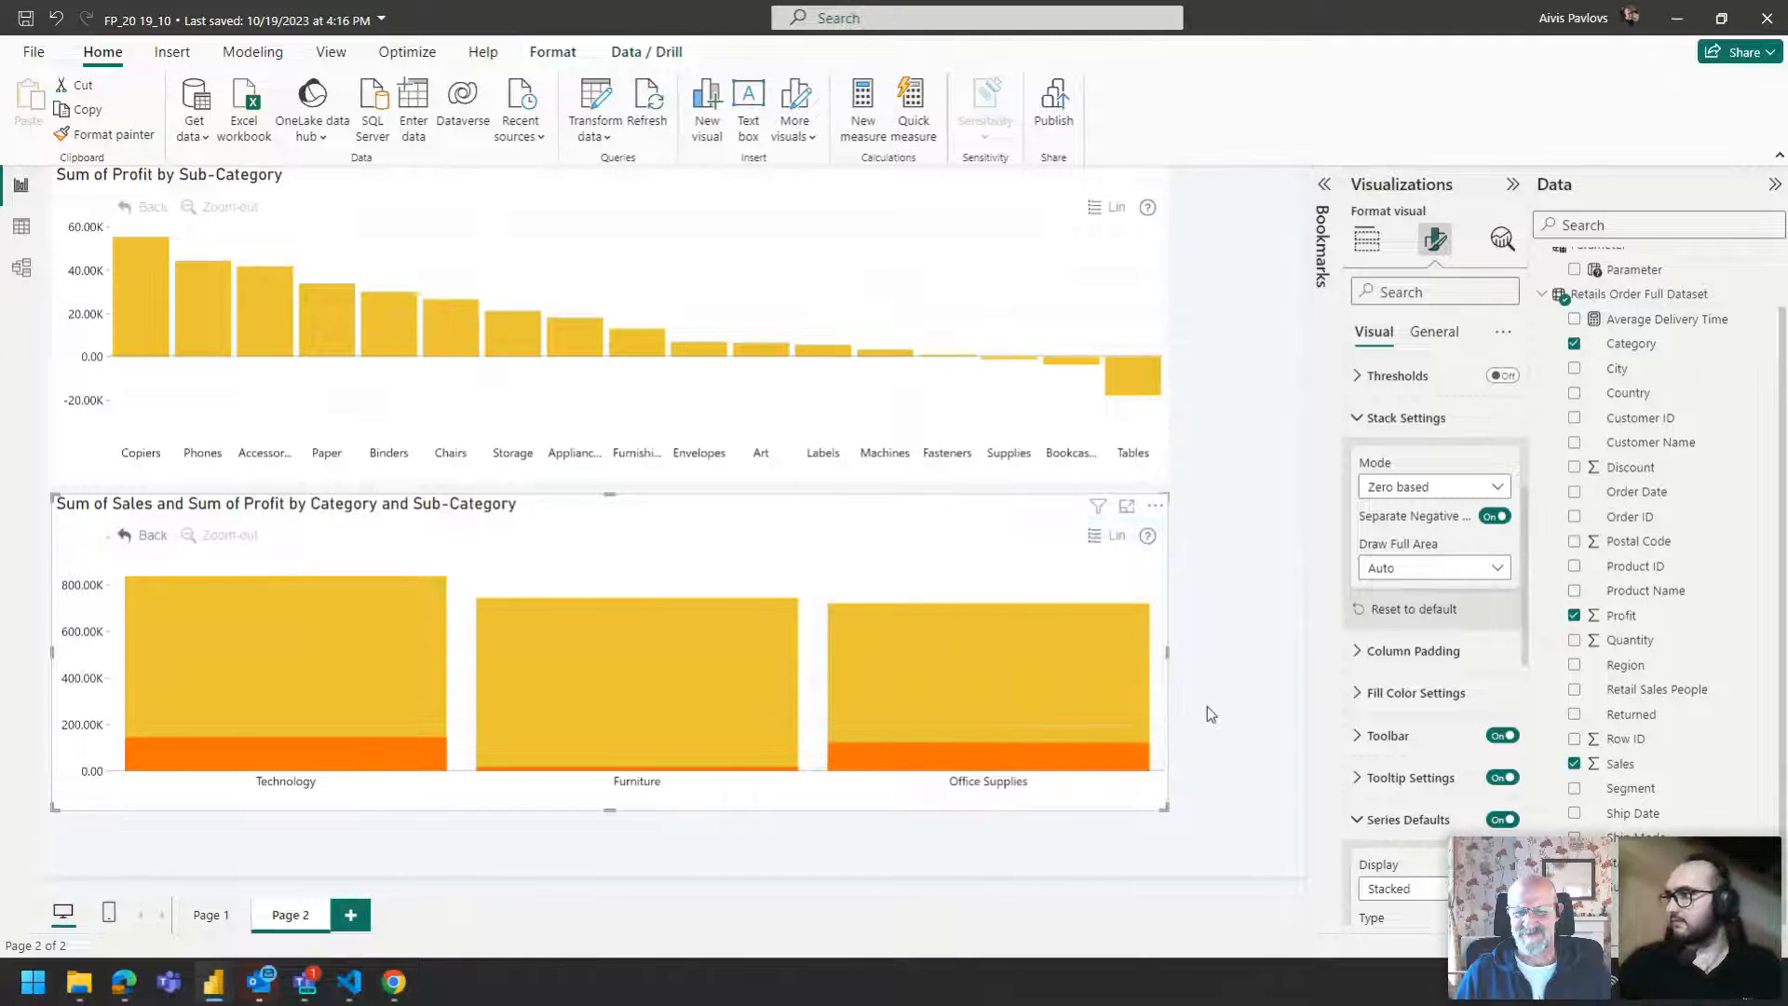
Turn on customization for the combo's Series 1 configuration and set its width percent to 5.
mouse_move(955, 717)
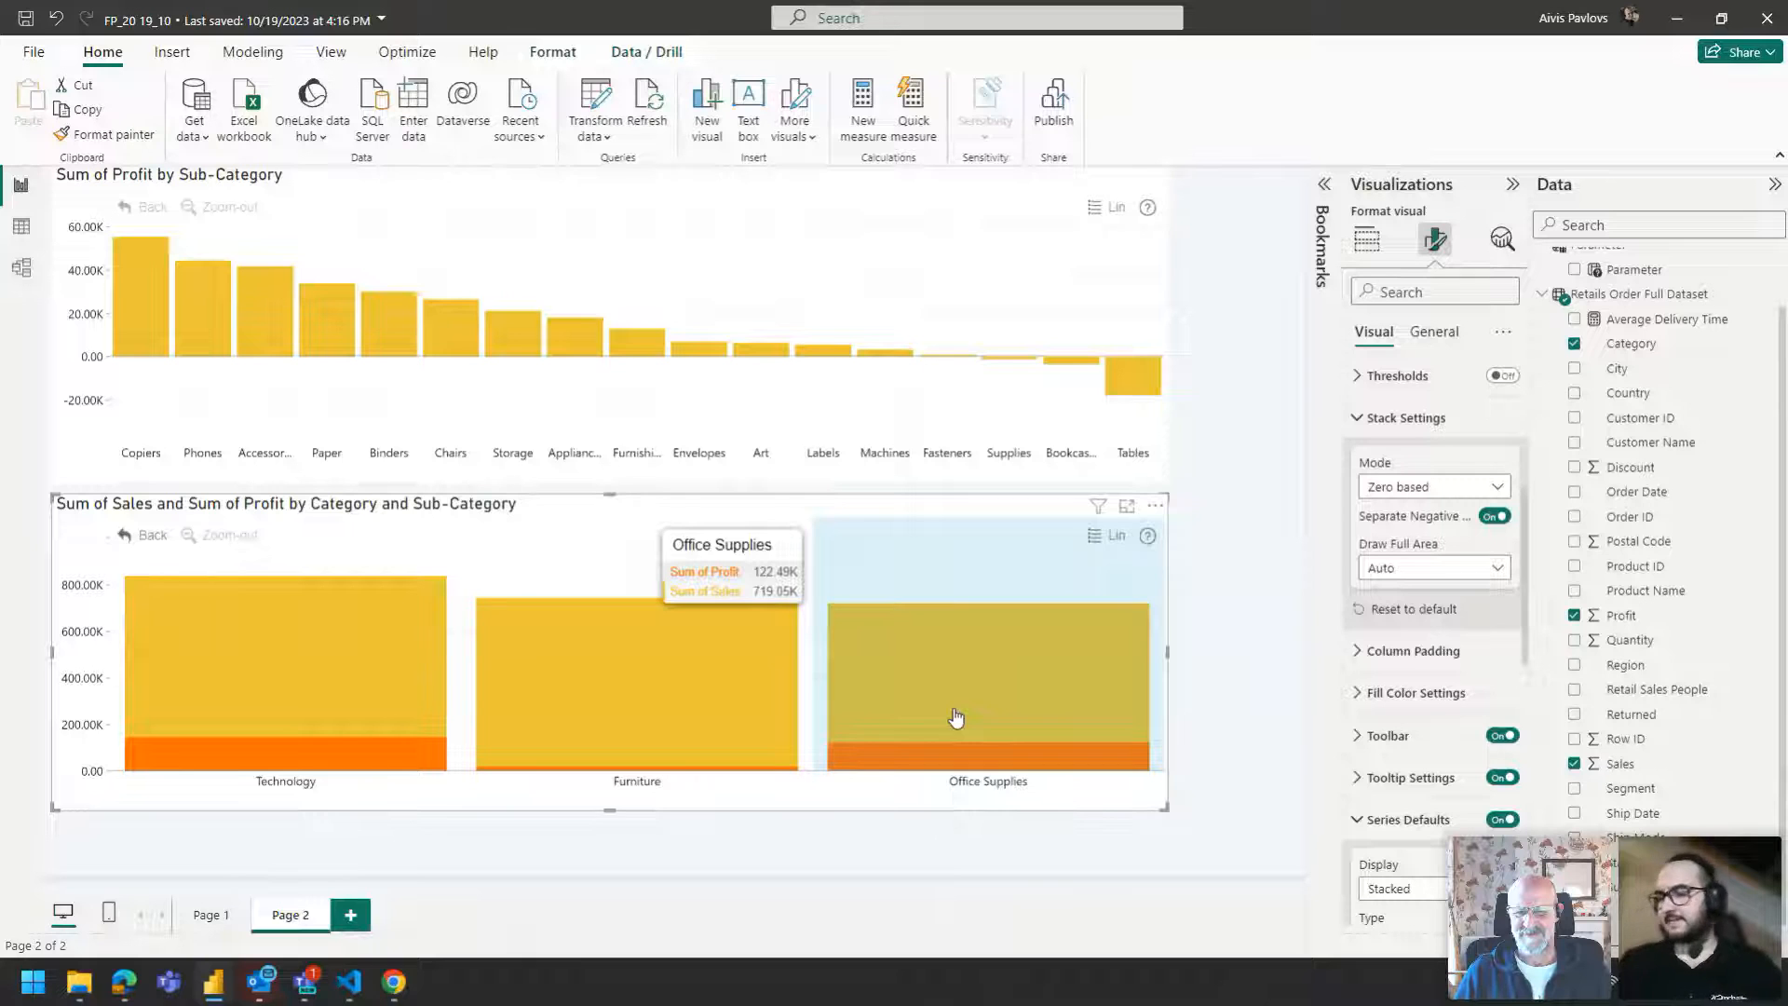
scroll(1502, 680, down, 3)
scroll(1499, 677, down, 3)
scroll(1476, 717, up, 2)
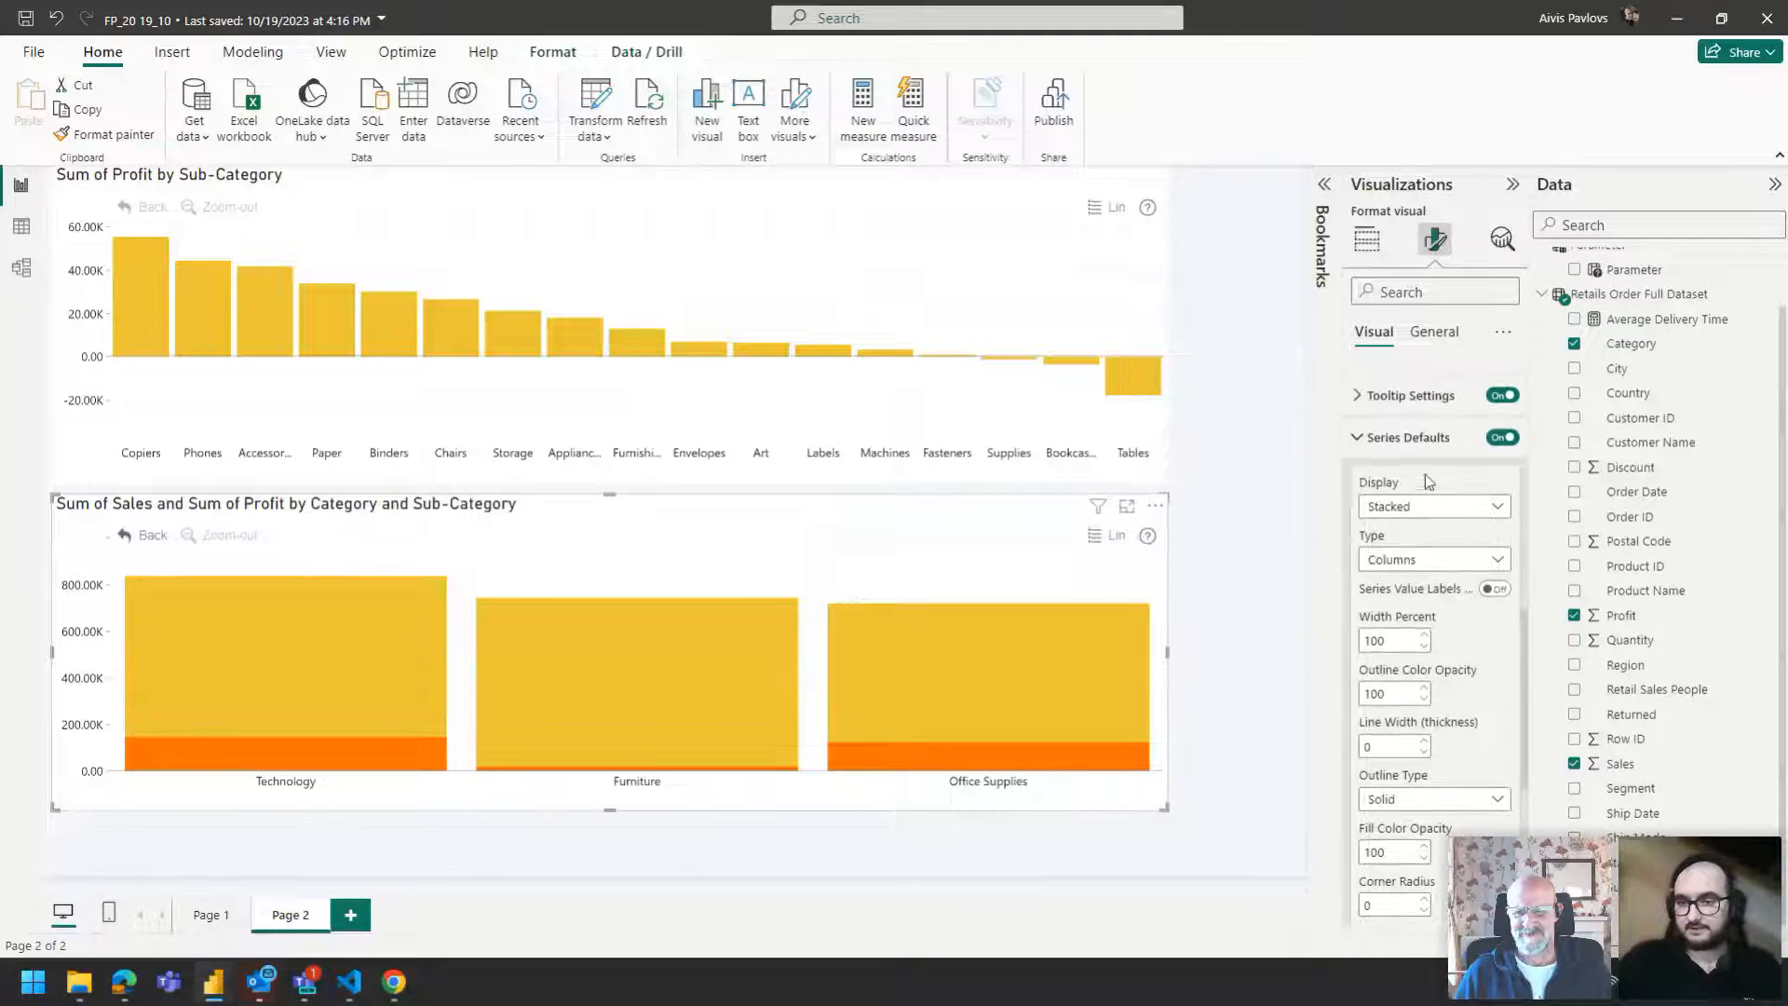
click(1424, 438)
click(1406, 861)
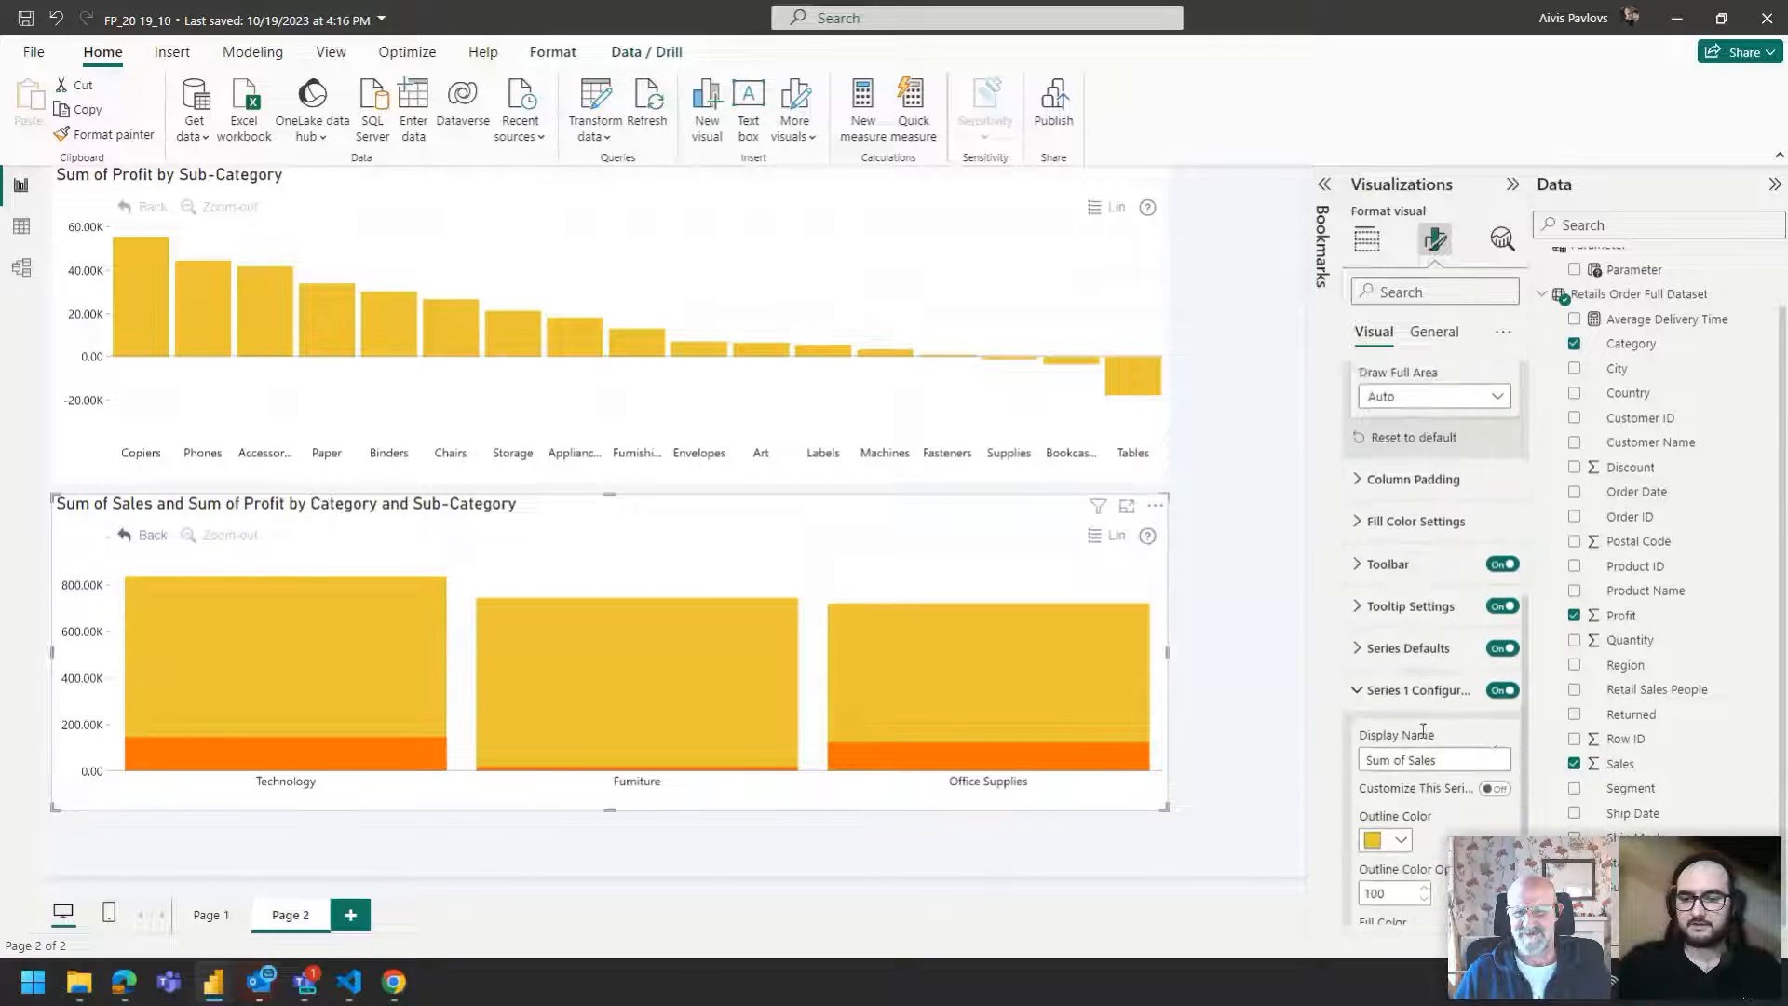
click(1494, 707)
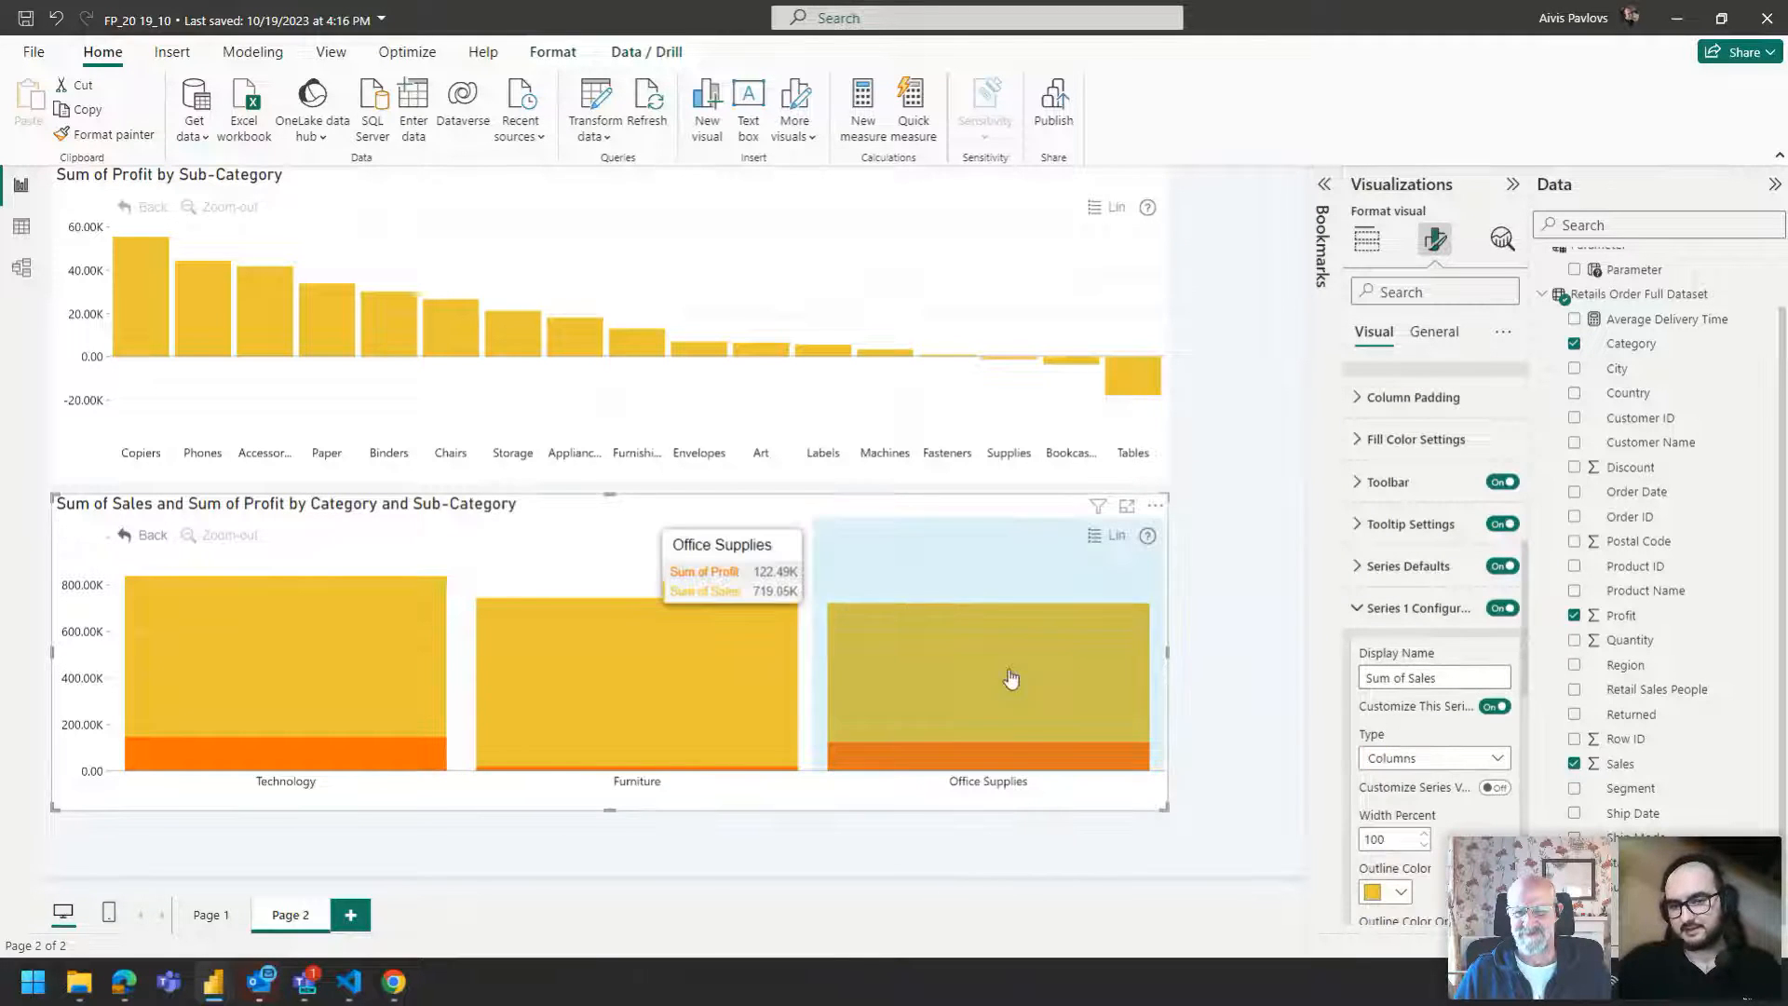
scroll(1402, 559, down, 3)
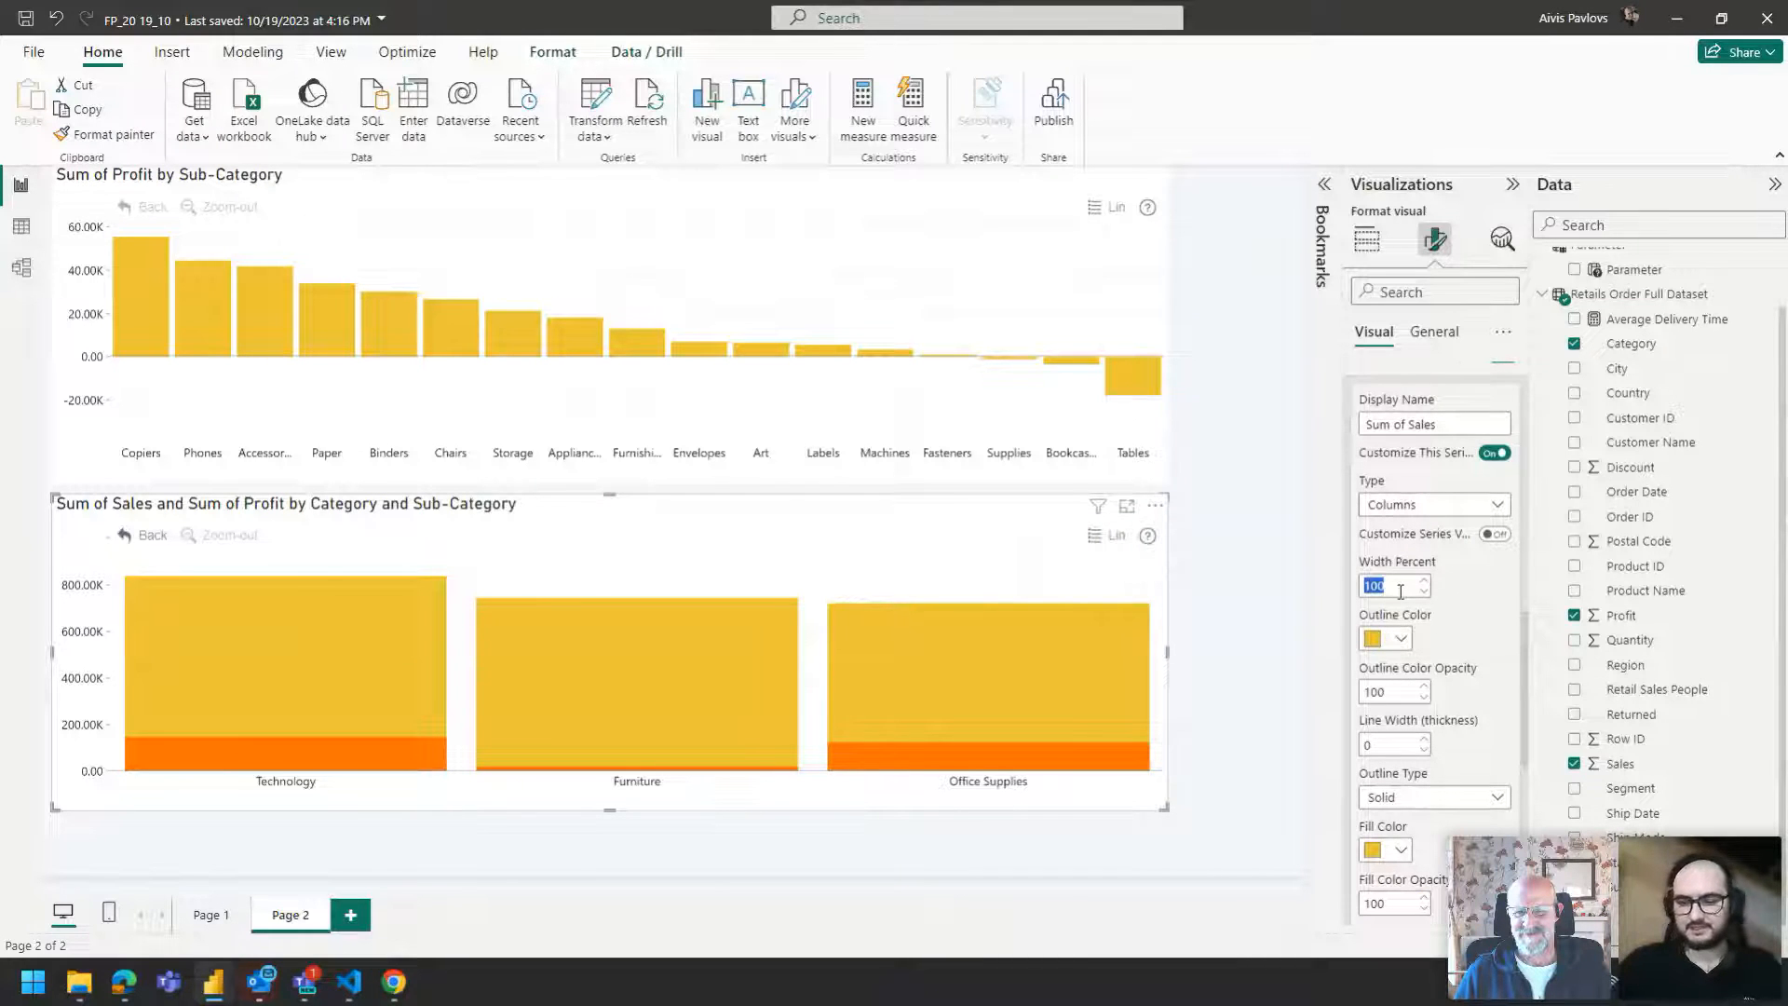
text(10)
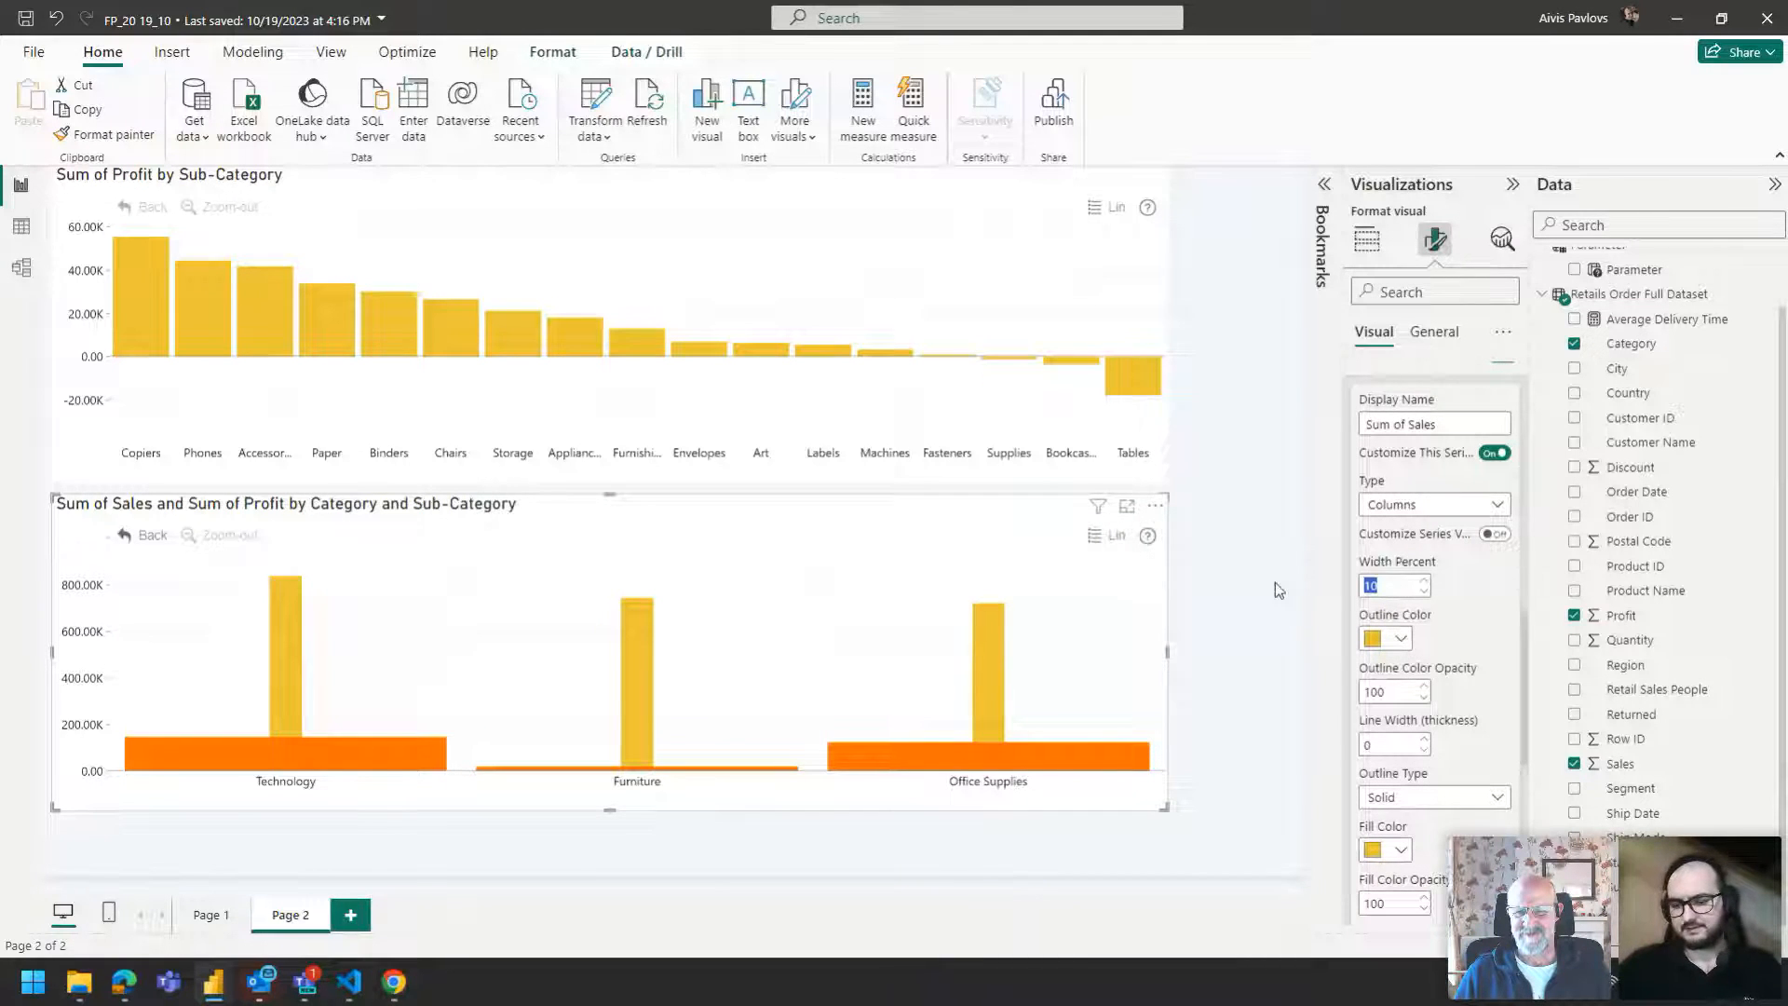
text(5)
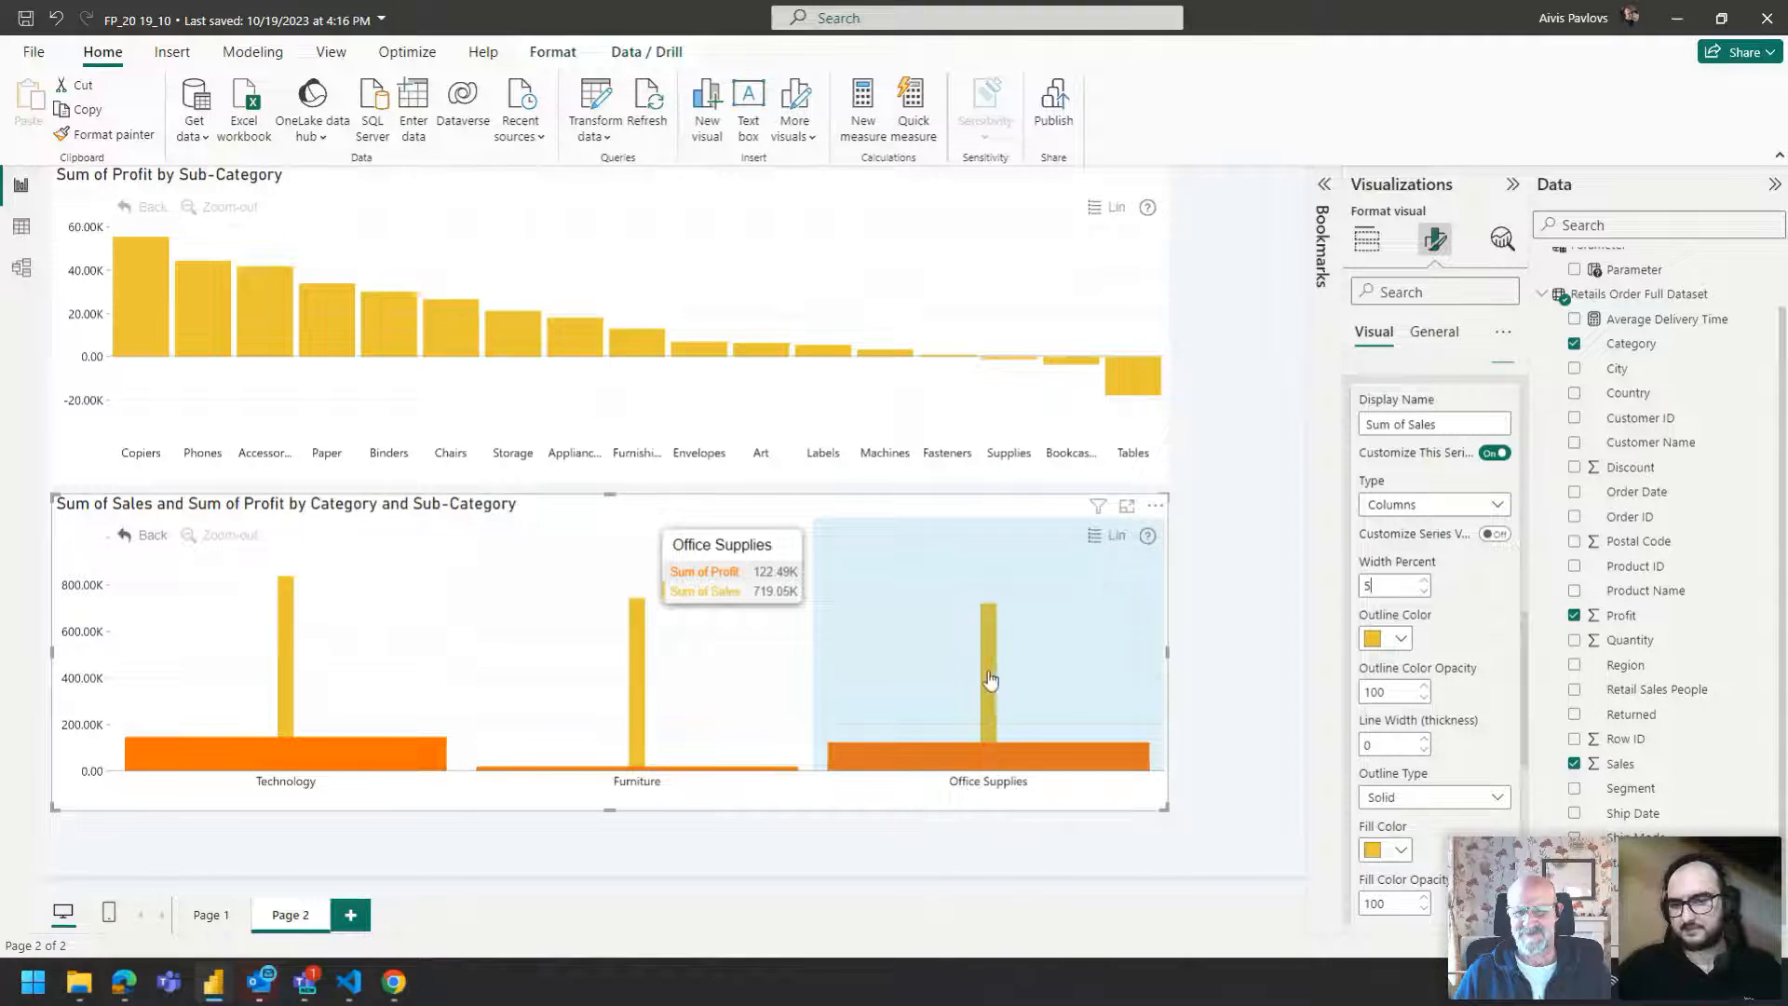
Turn on customization for Series 2 and change its type to Line.
scroll(1421, 745, down, 6)
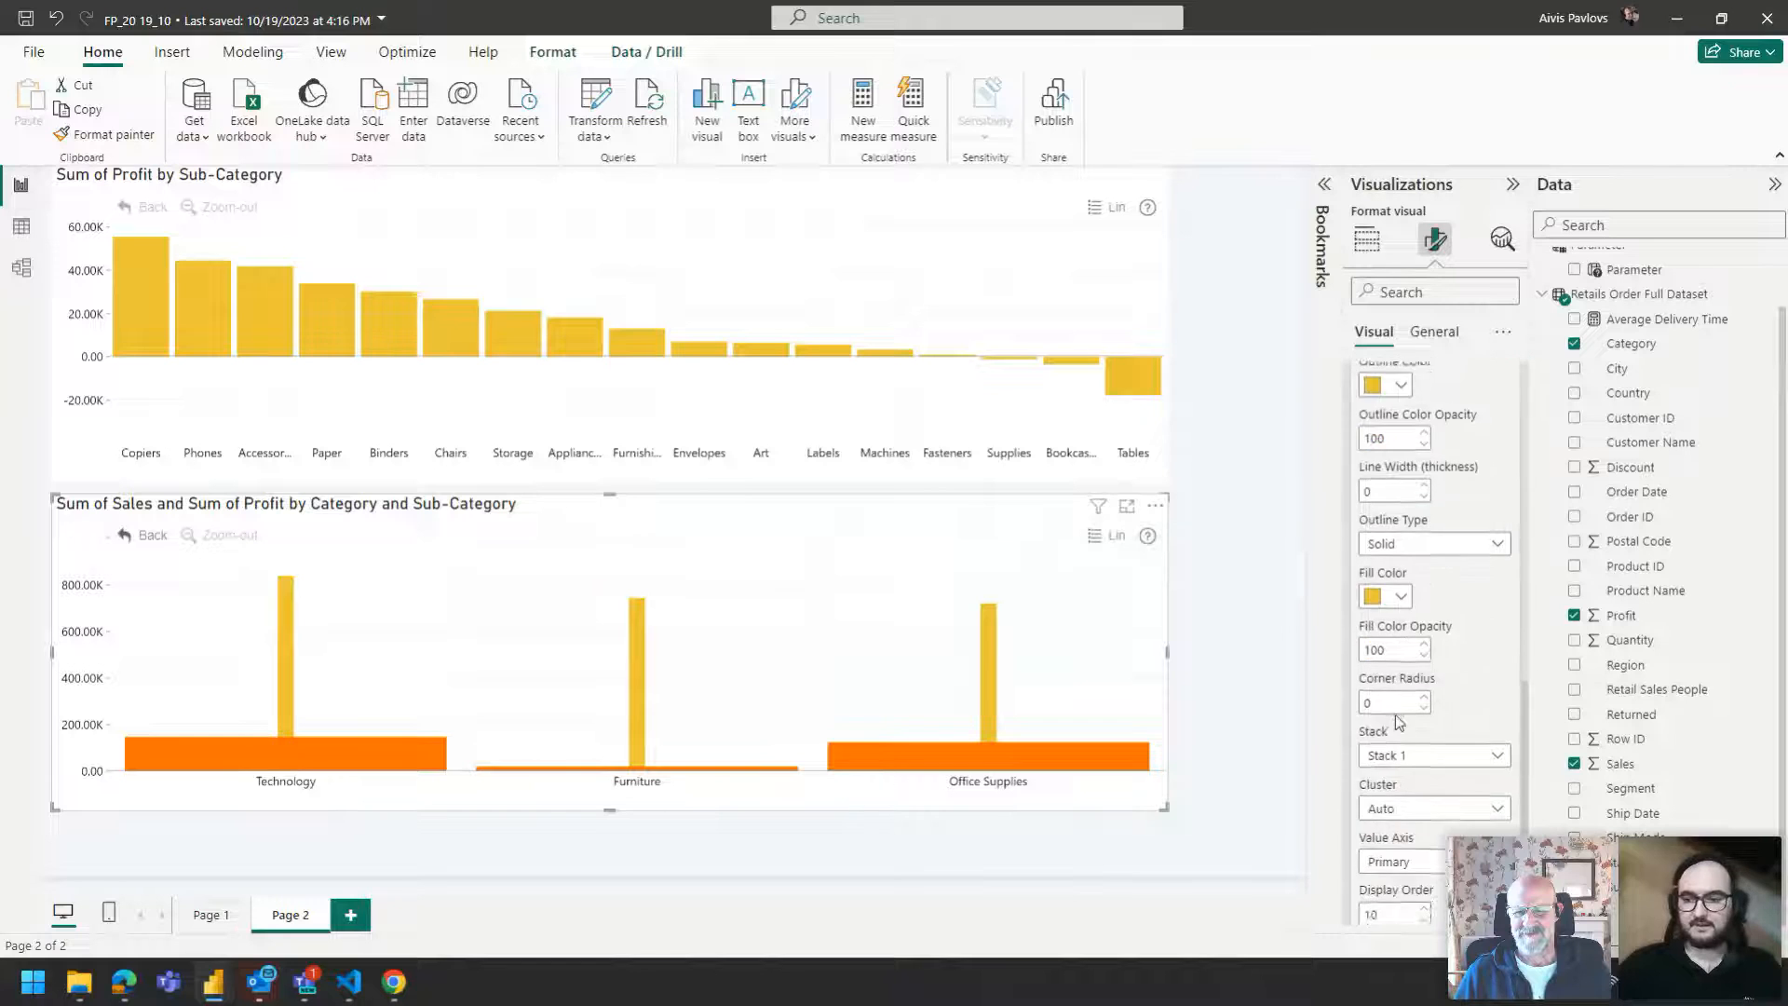
click(1402, 903)
scroll(1421, 746, down, 4)
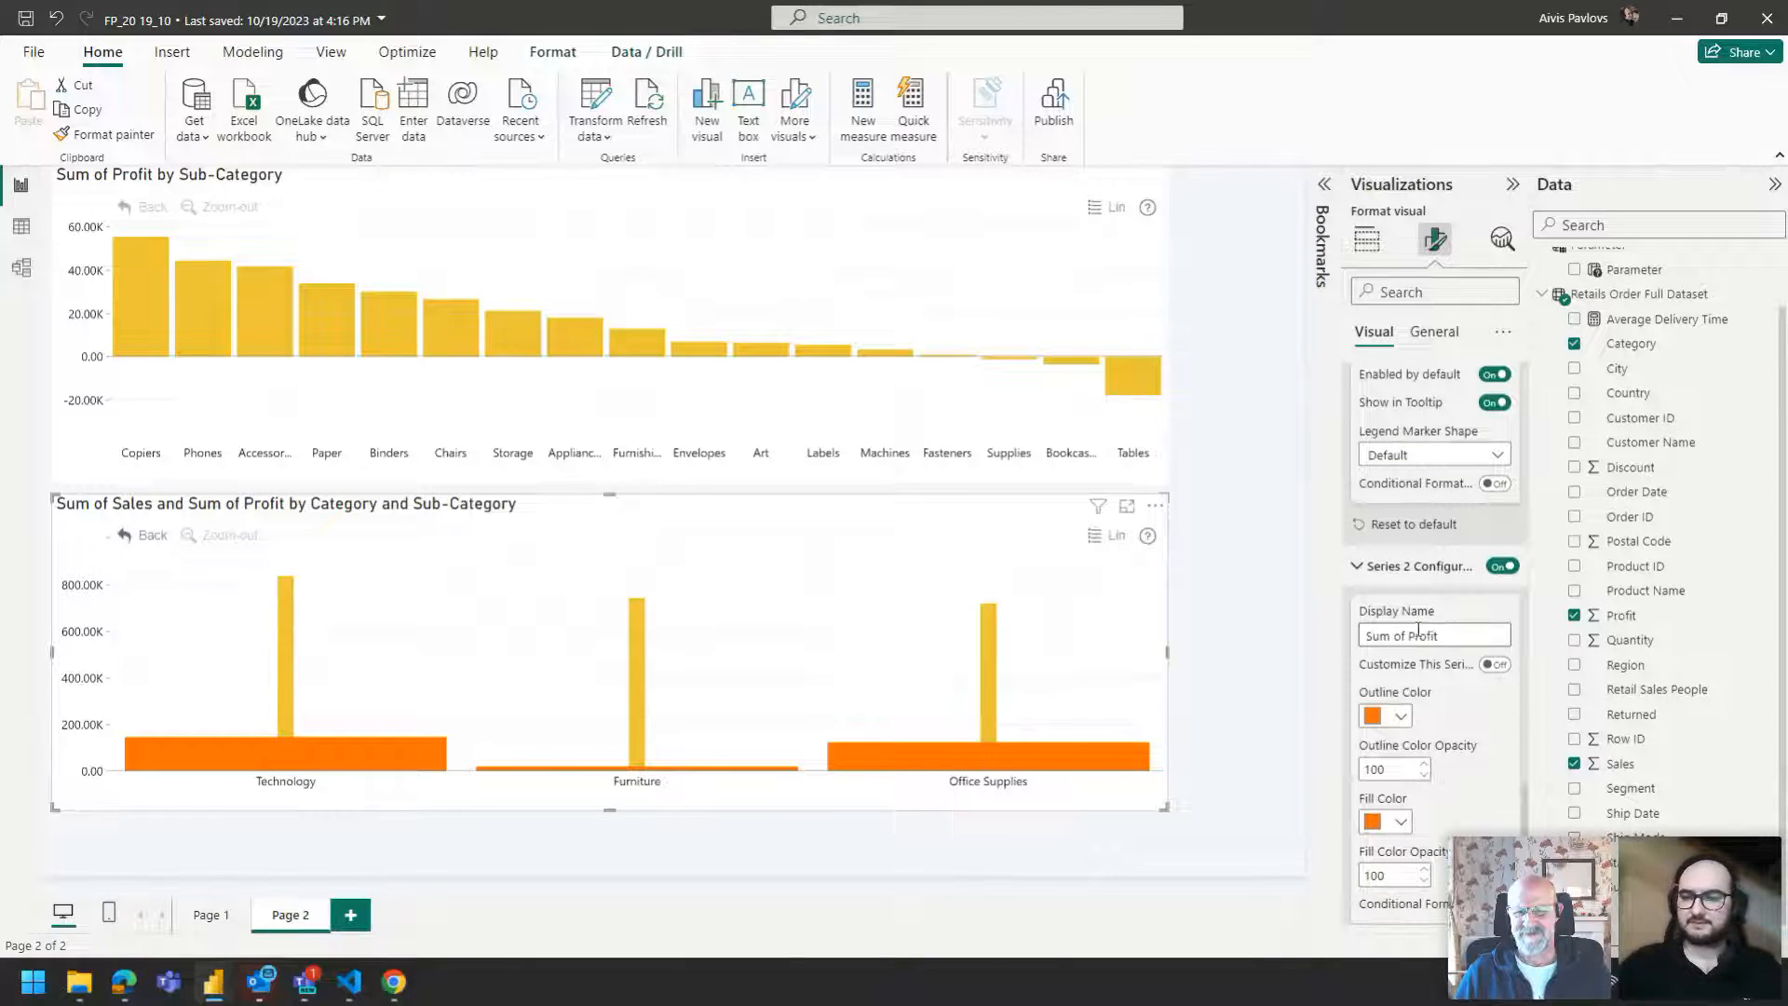
scroll(1416, 631, down, 1)
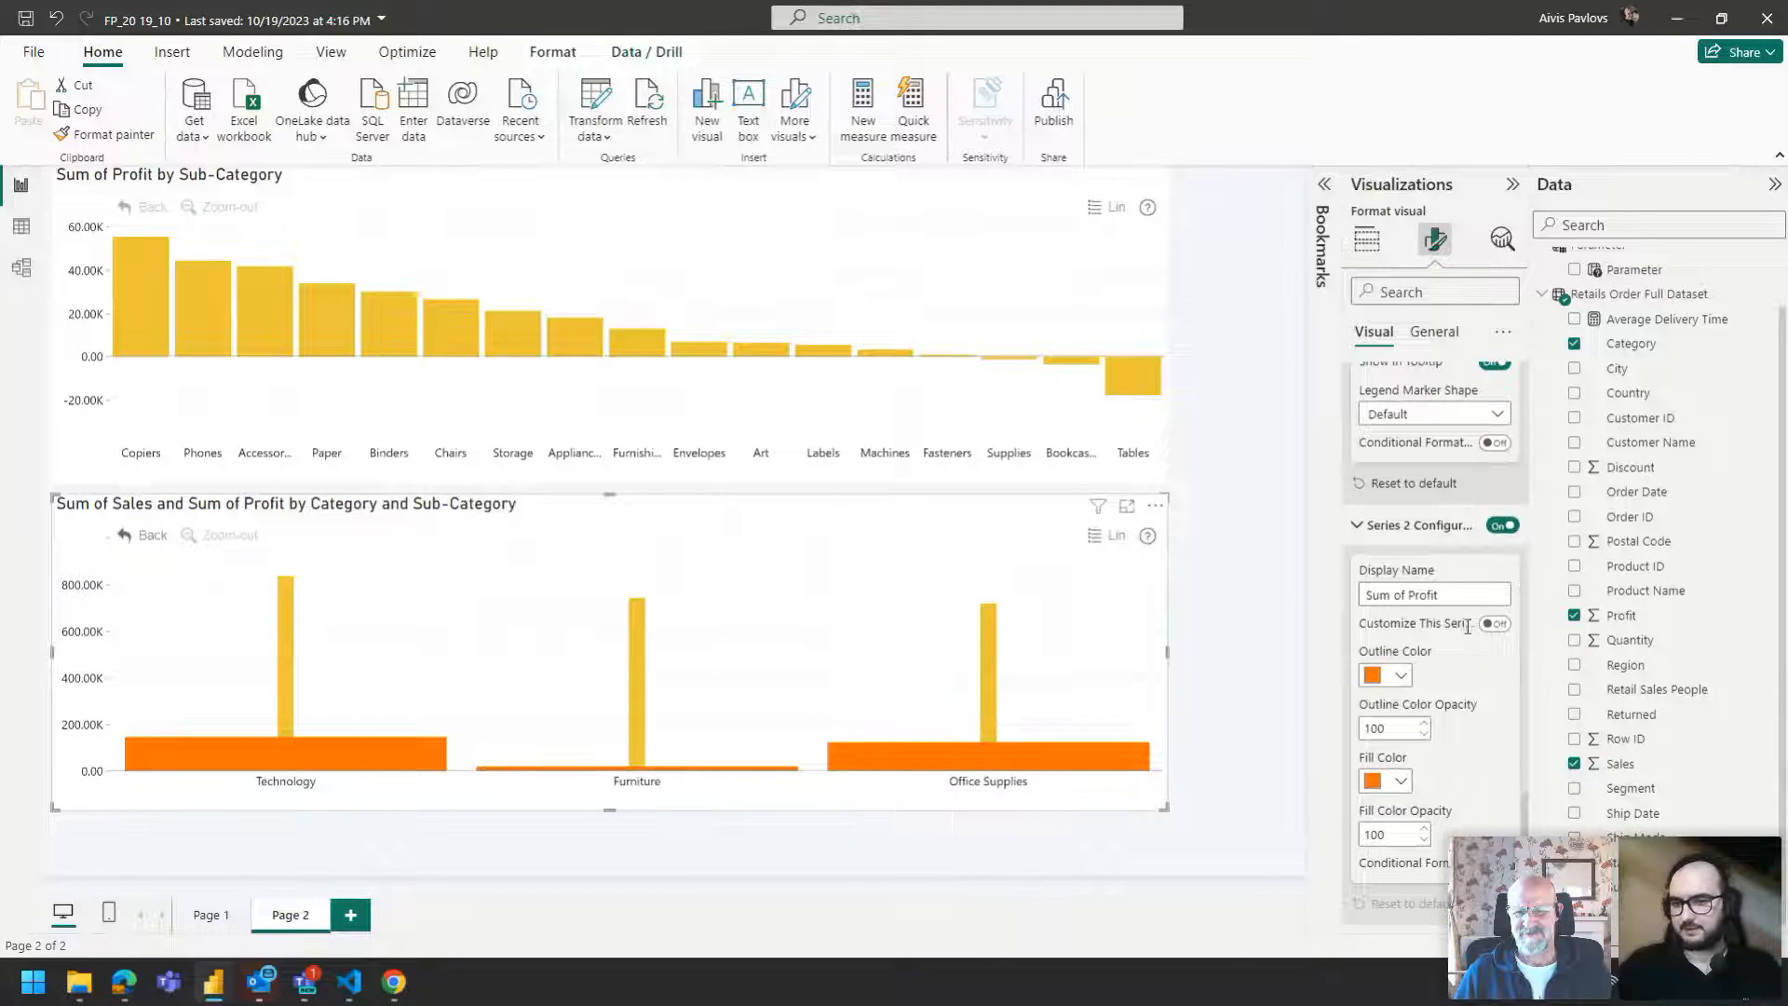
click(1494, 623)
scroll(1447, 585, down, 5)
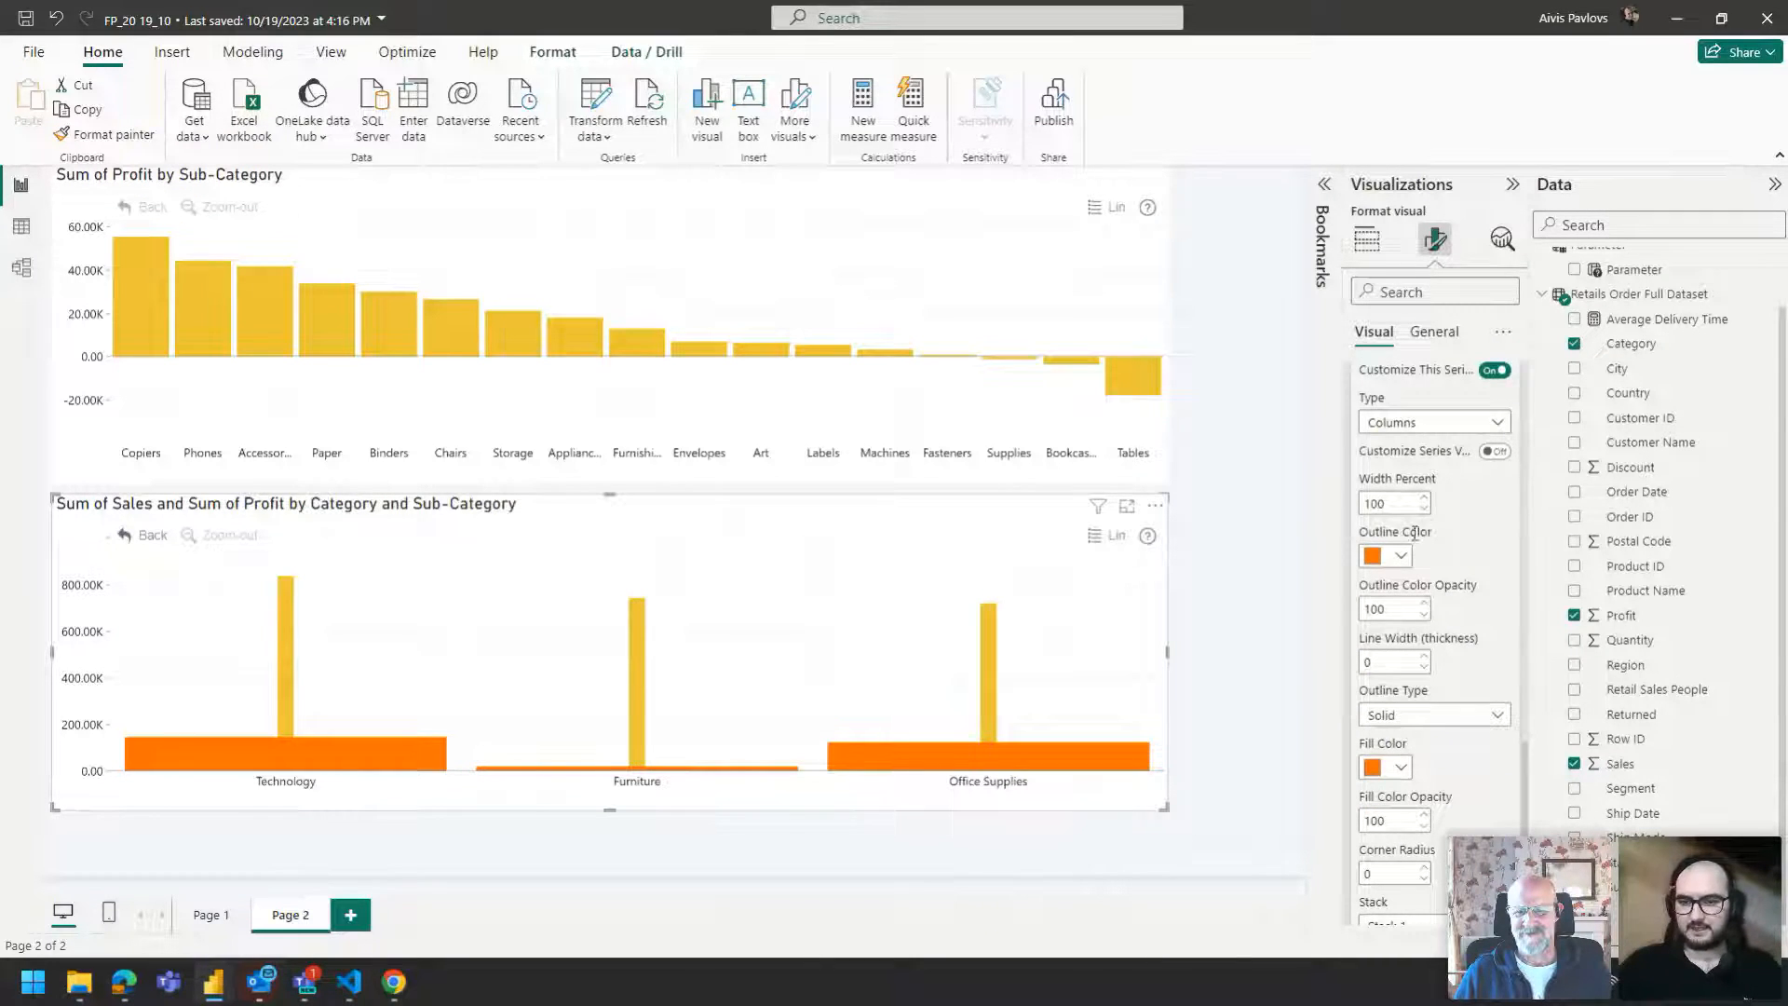
click(1460, 435)
click(1365, 471)
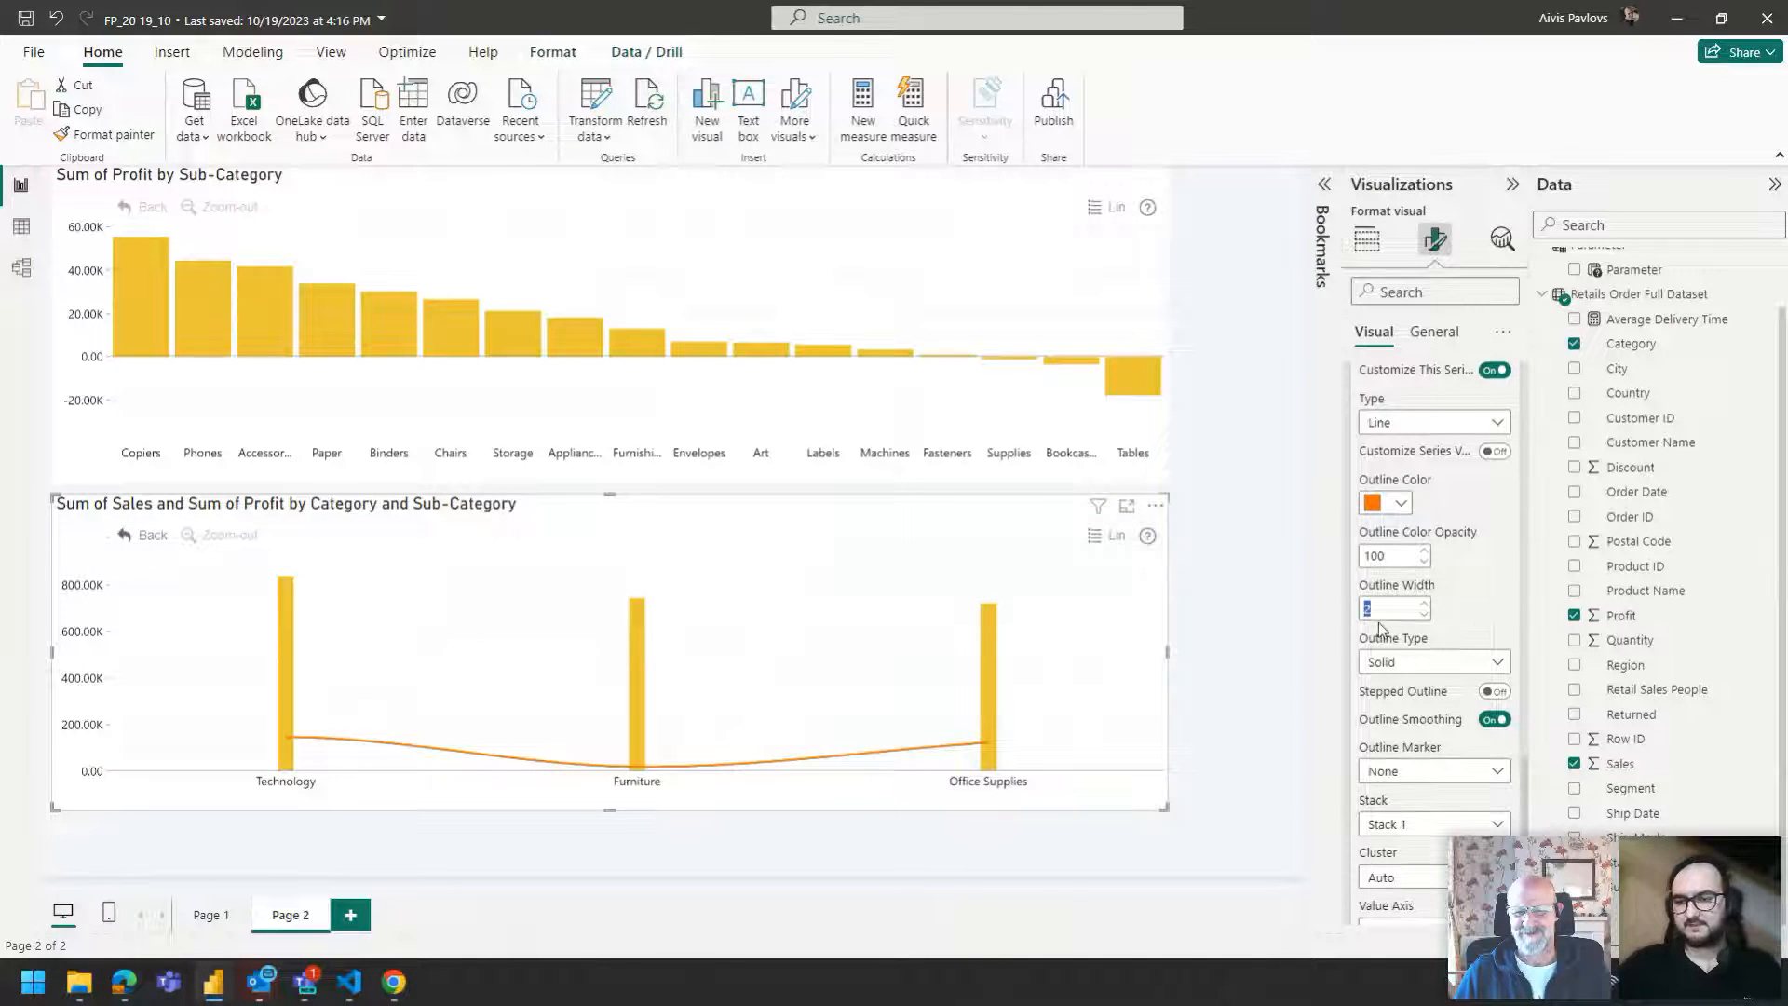
Set Series 2's outline width to 0 and its outline marker to Circle.
text(0)
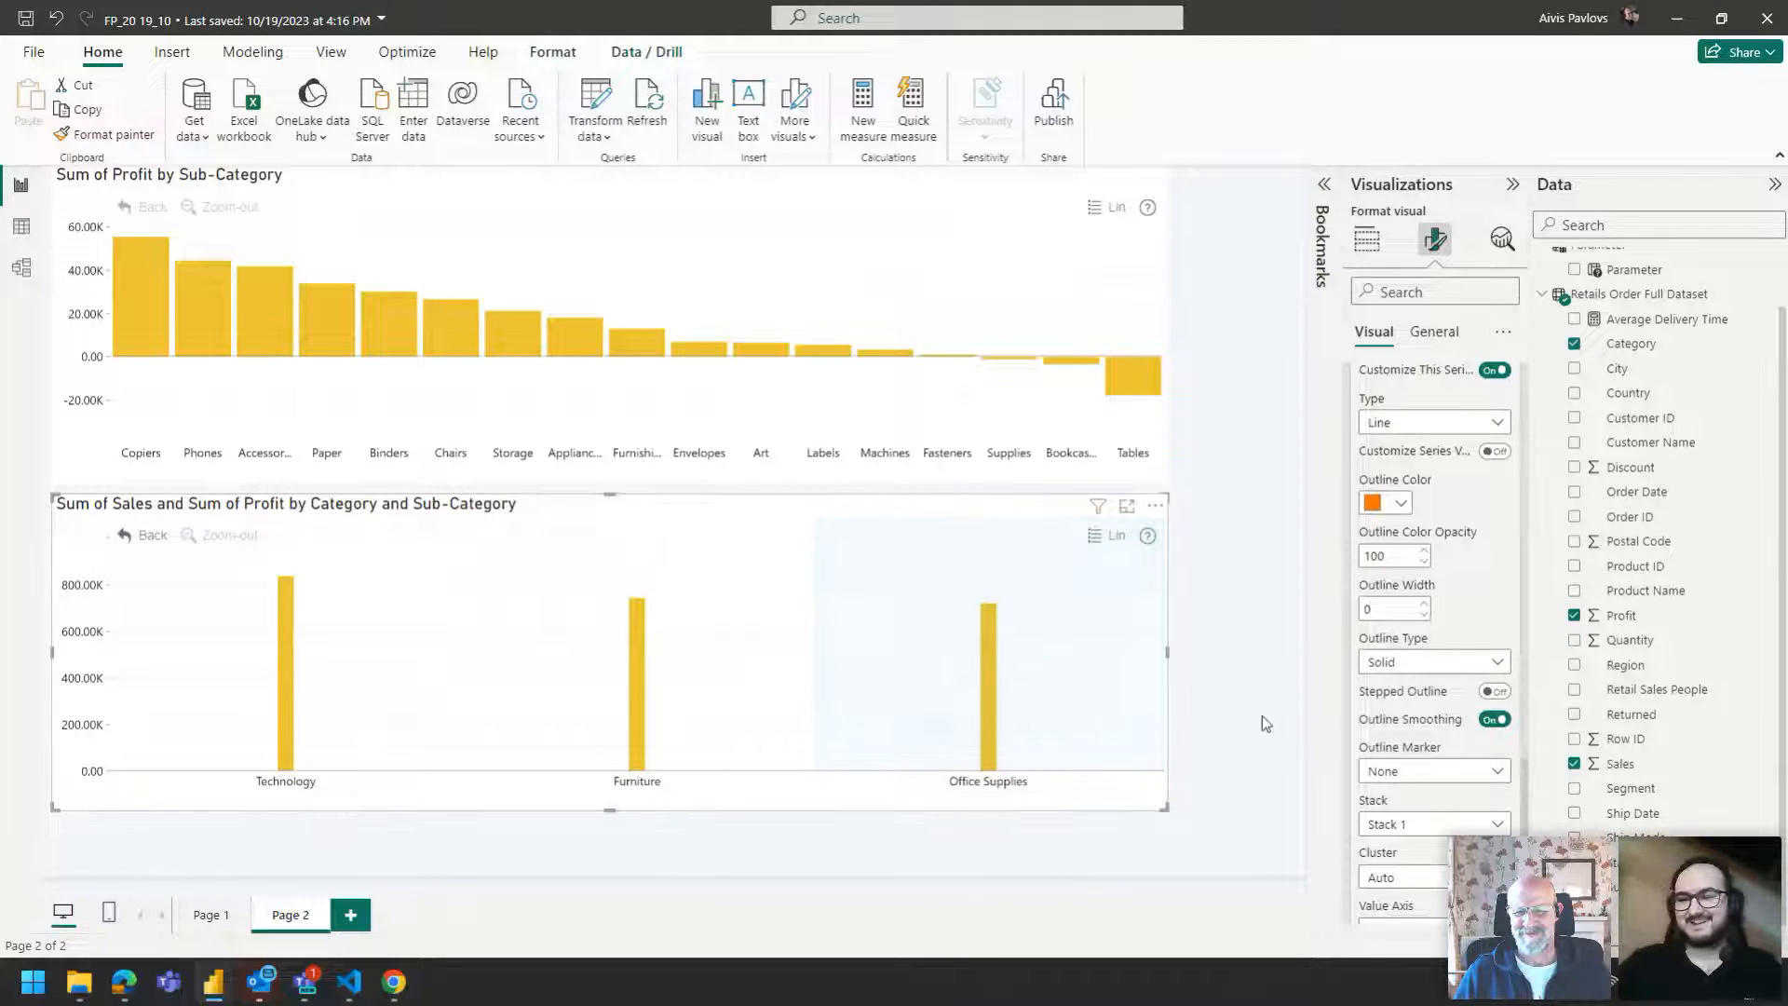
scroll(1429, 633, down, 3)
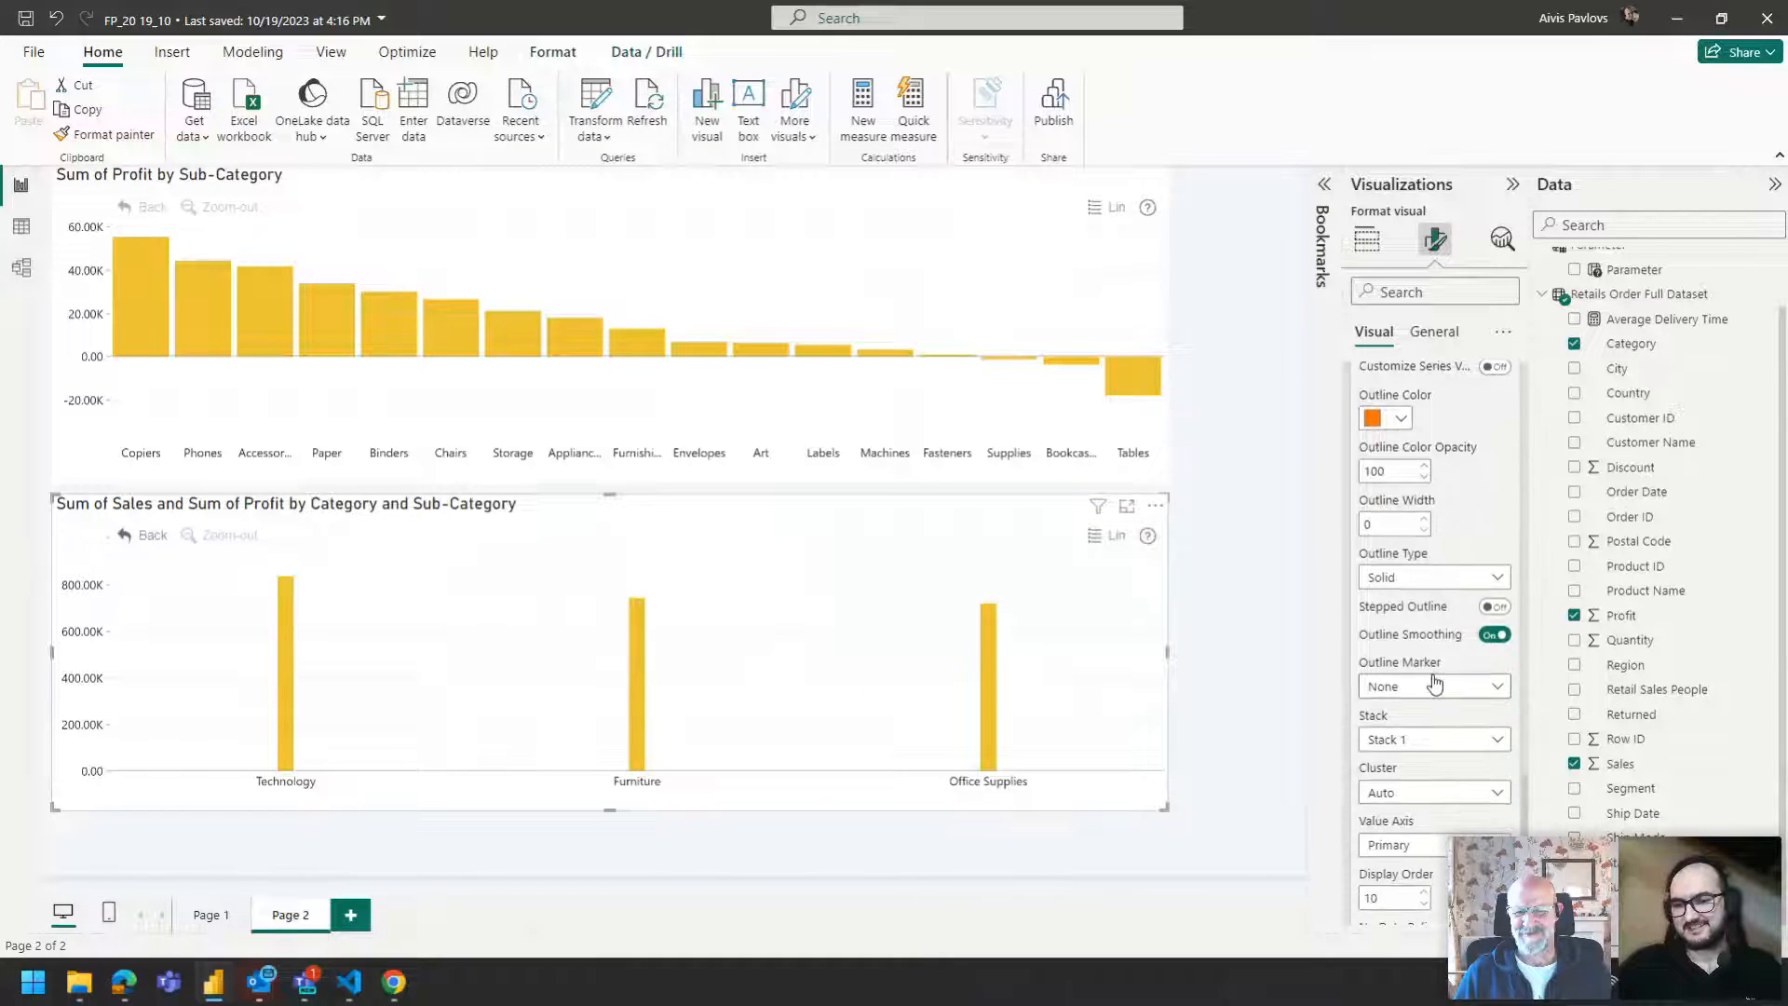
click(1434, 518)
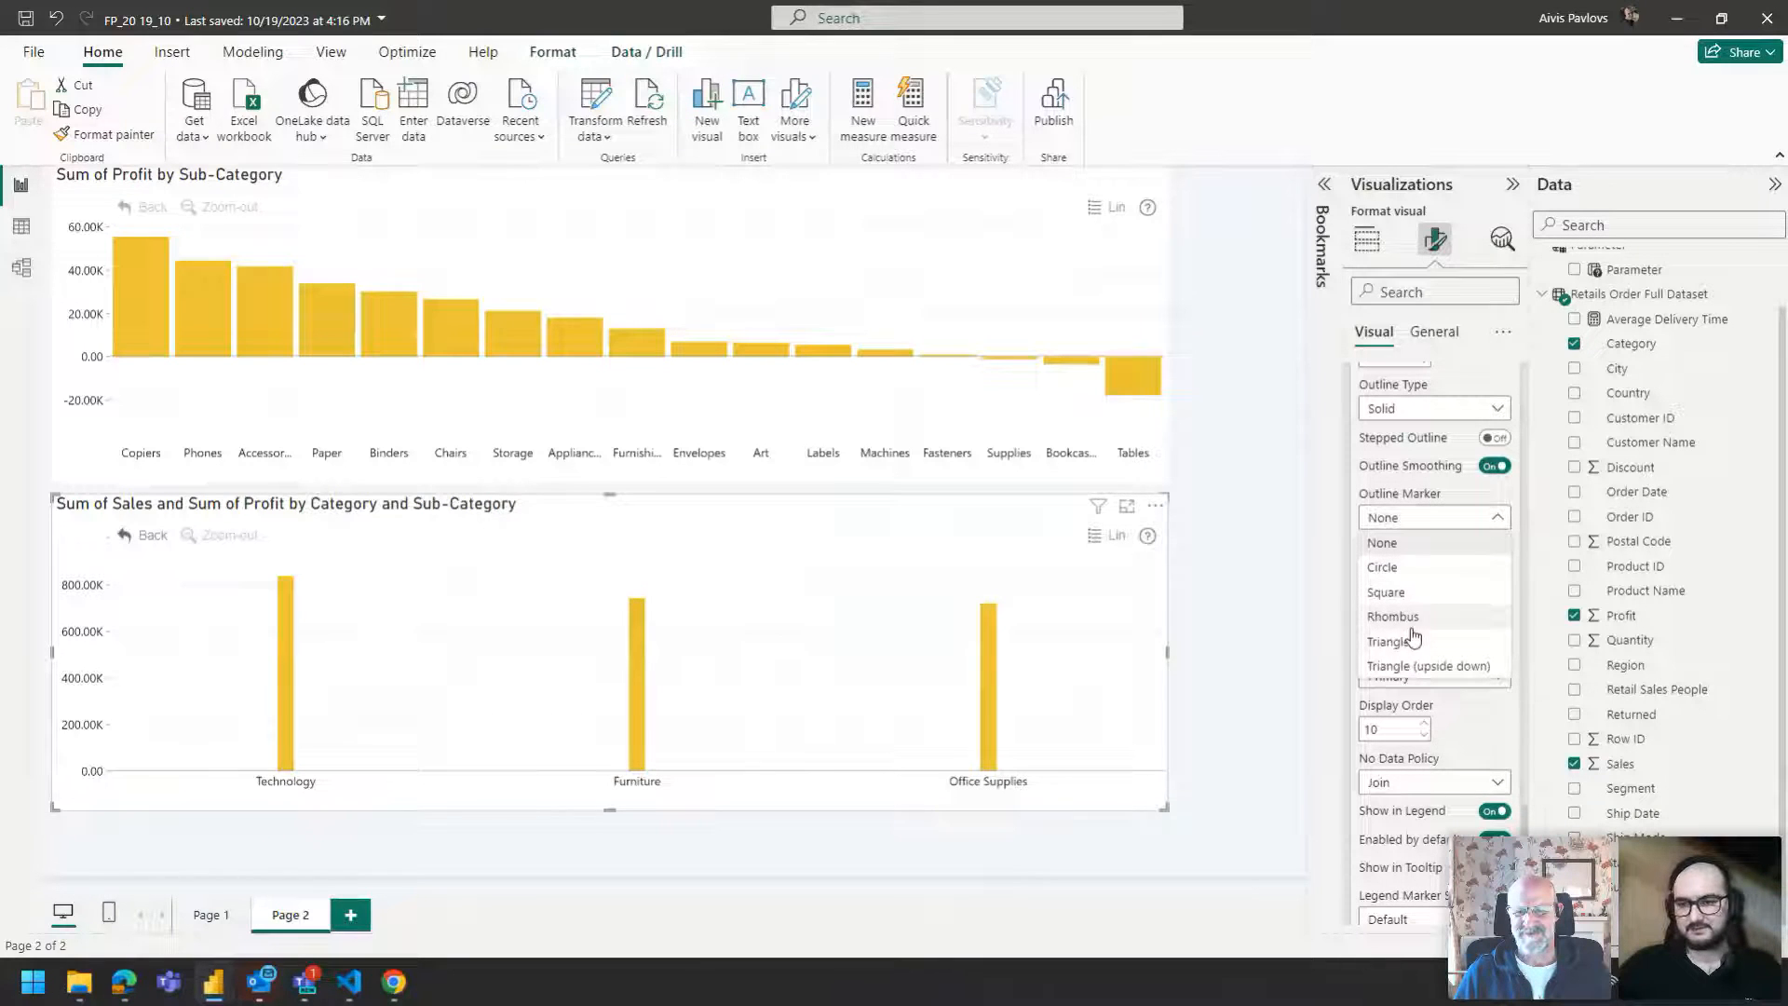
click(1408, 568)
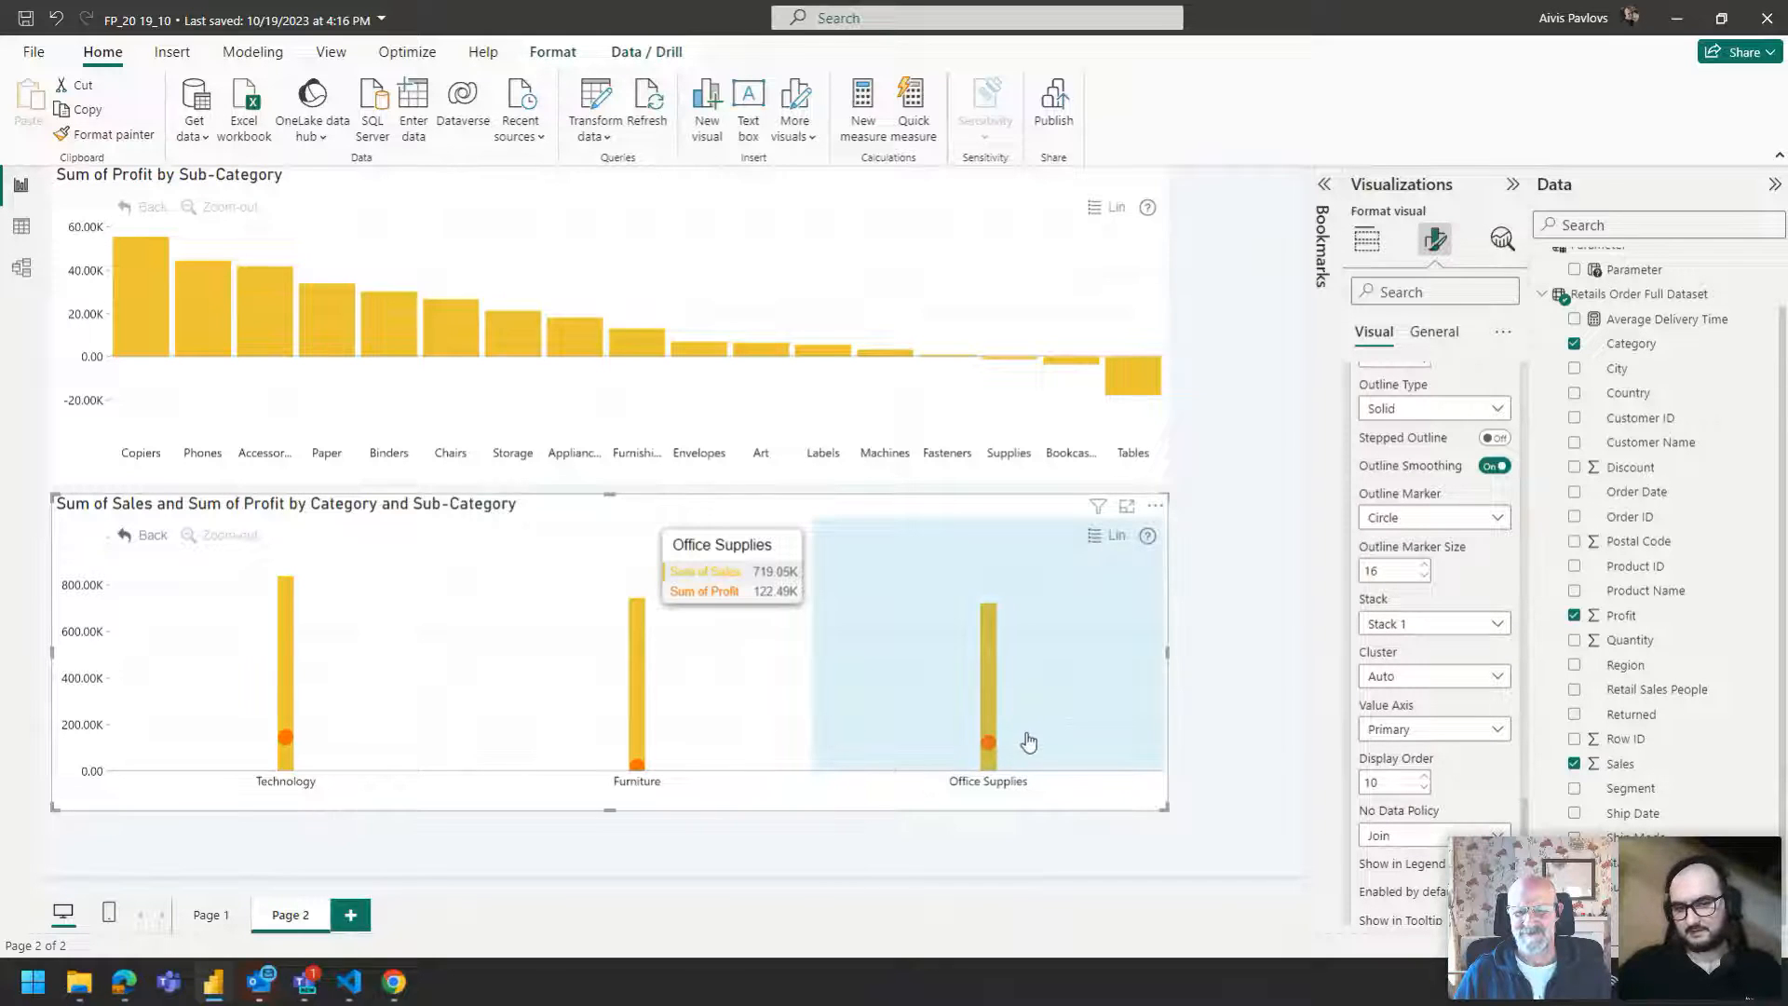
Set Series 1's width percent to 2.
scroll(1413, 539, up, 1)
scroll(1413, 538, up, 10)
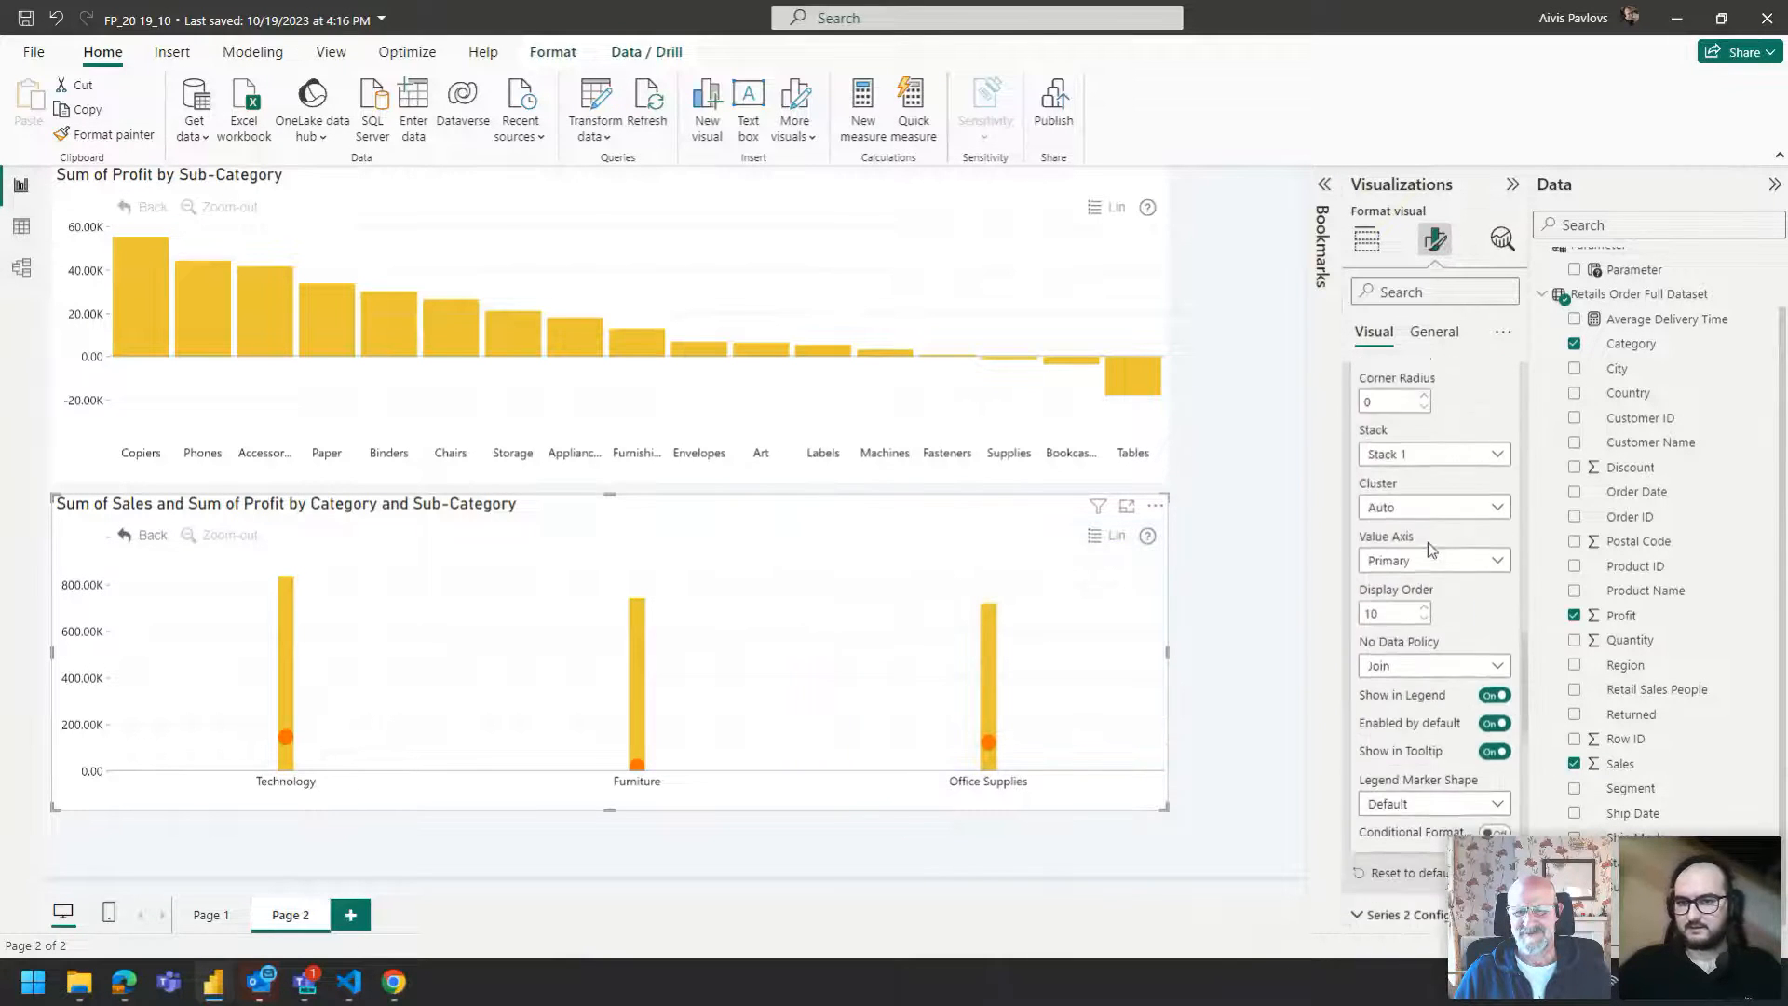
scroll(1401, 464, up, 3)
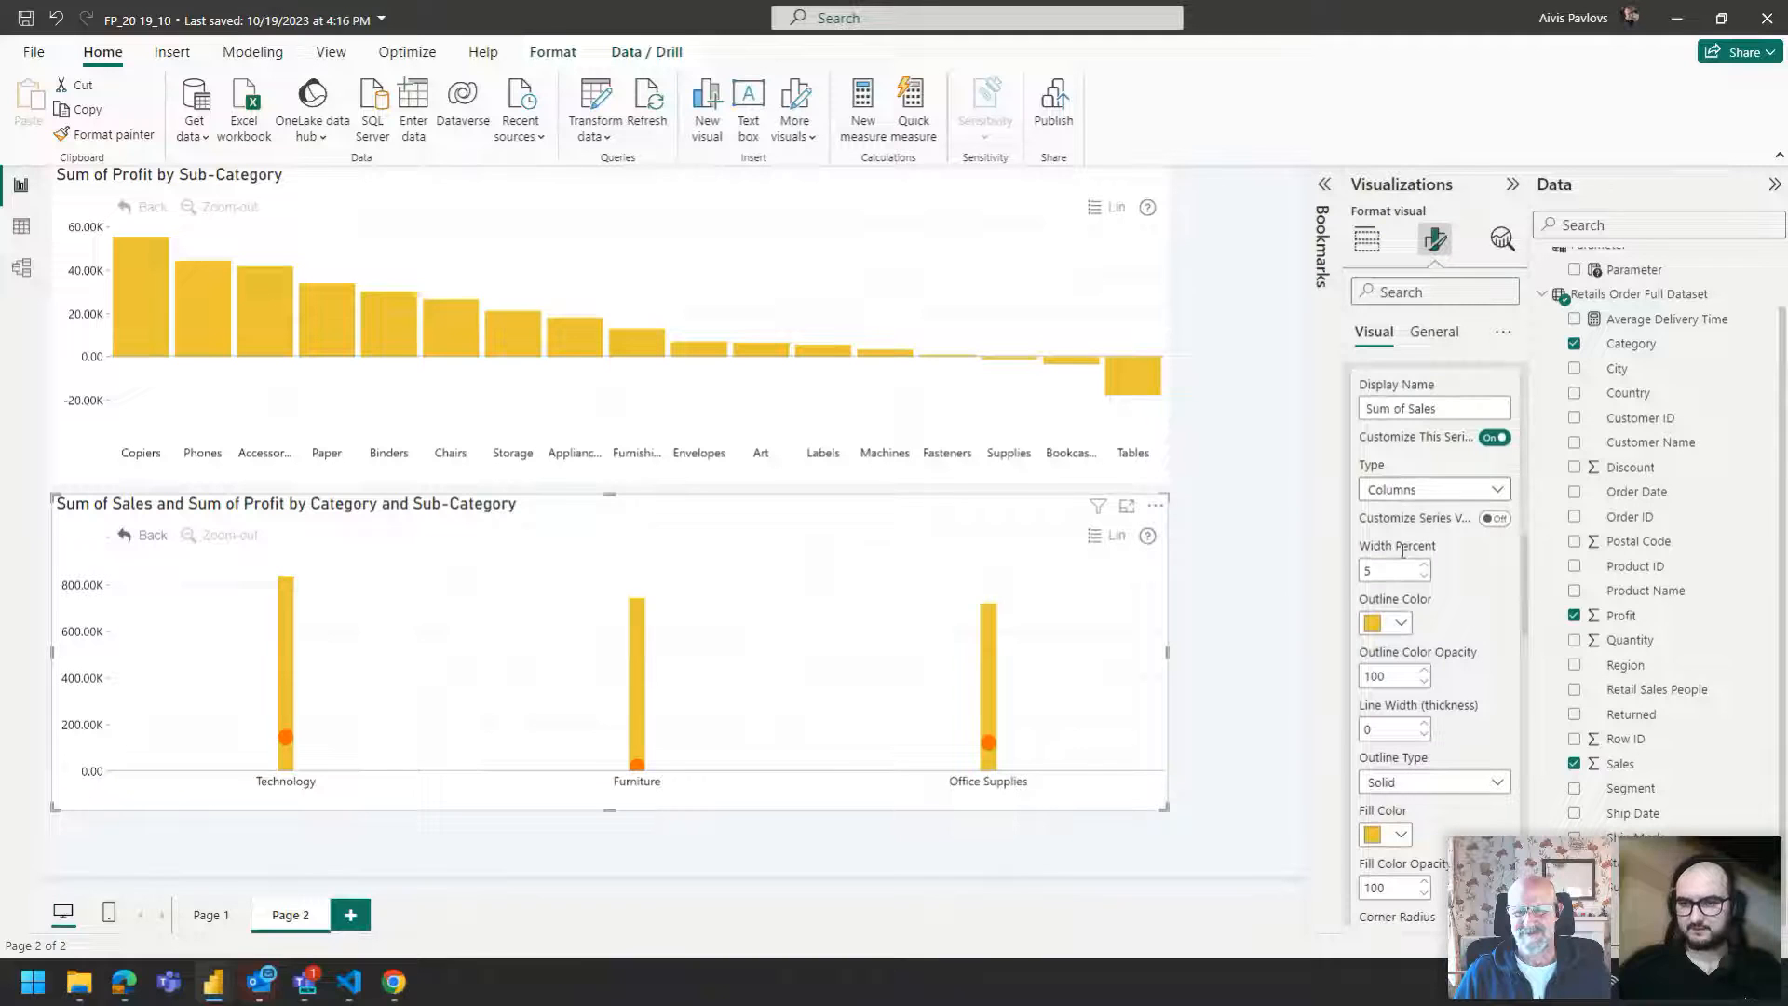
text(2)
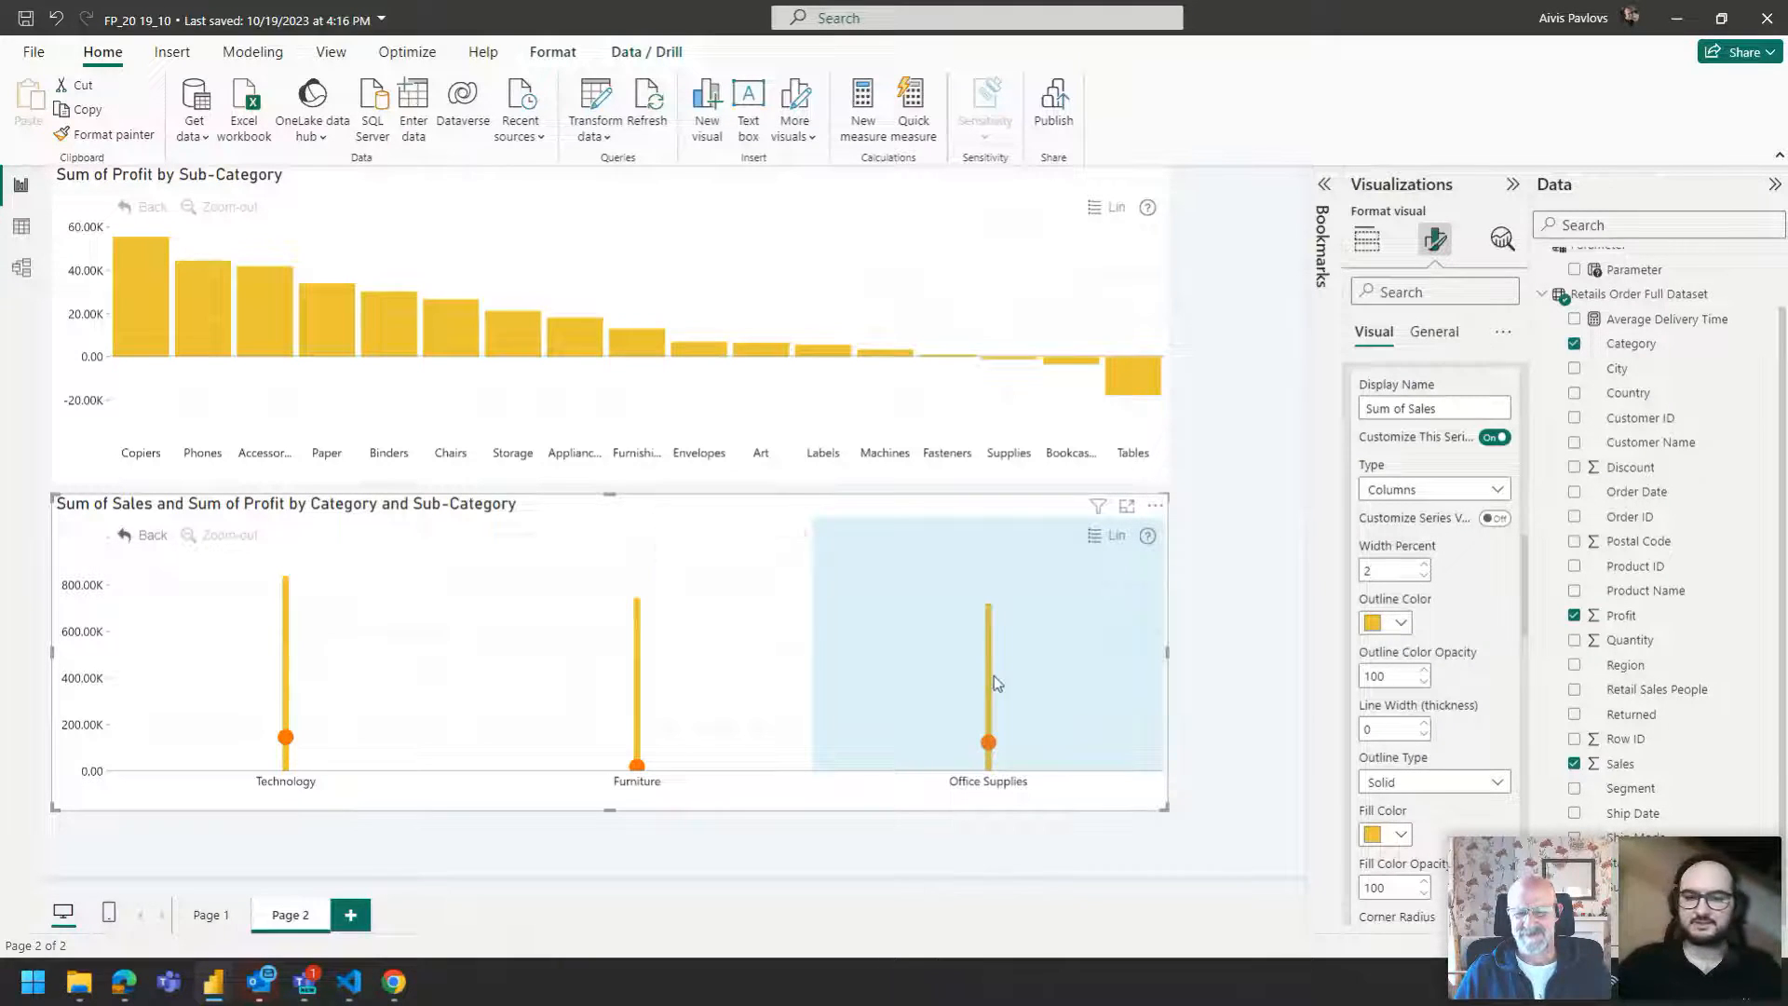
Review the first report page, return to the second page, and drill into Technology in the combo chart.
click(993, 675)
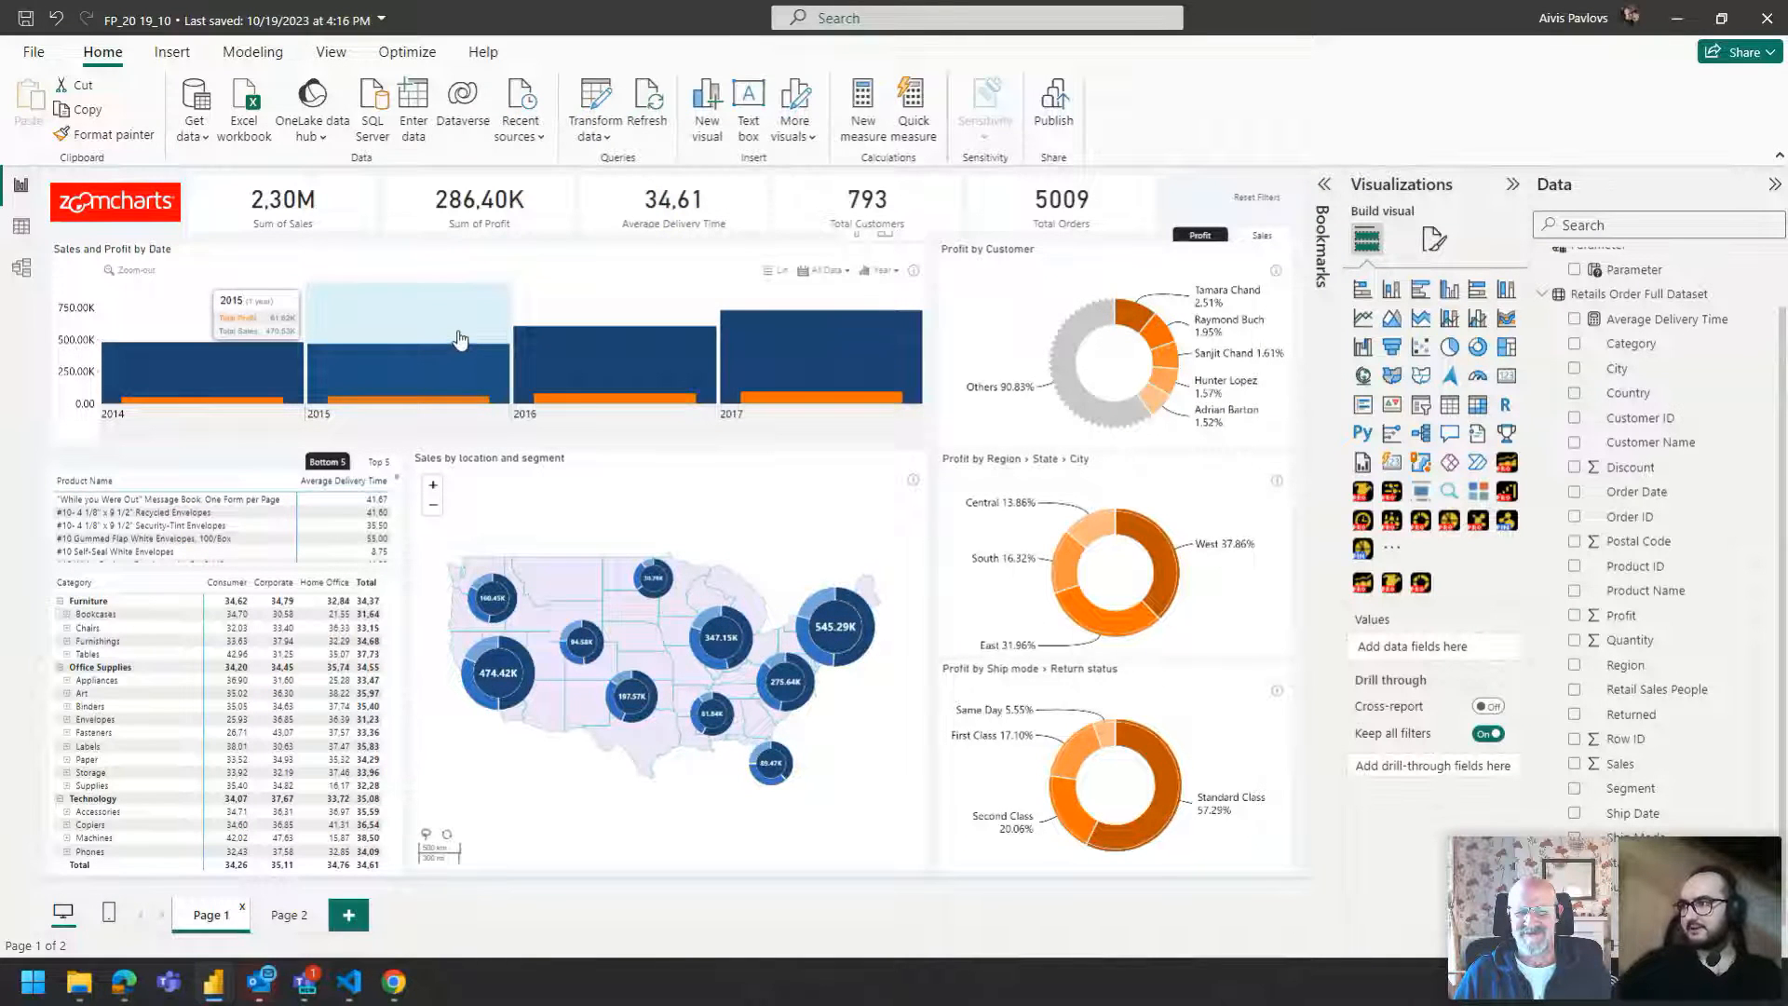
click(298, 925)
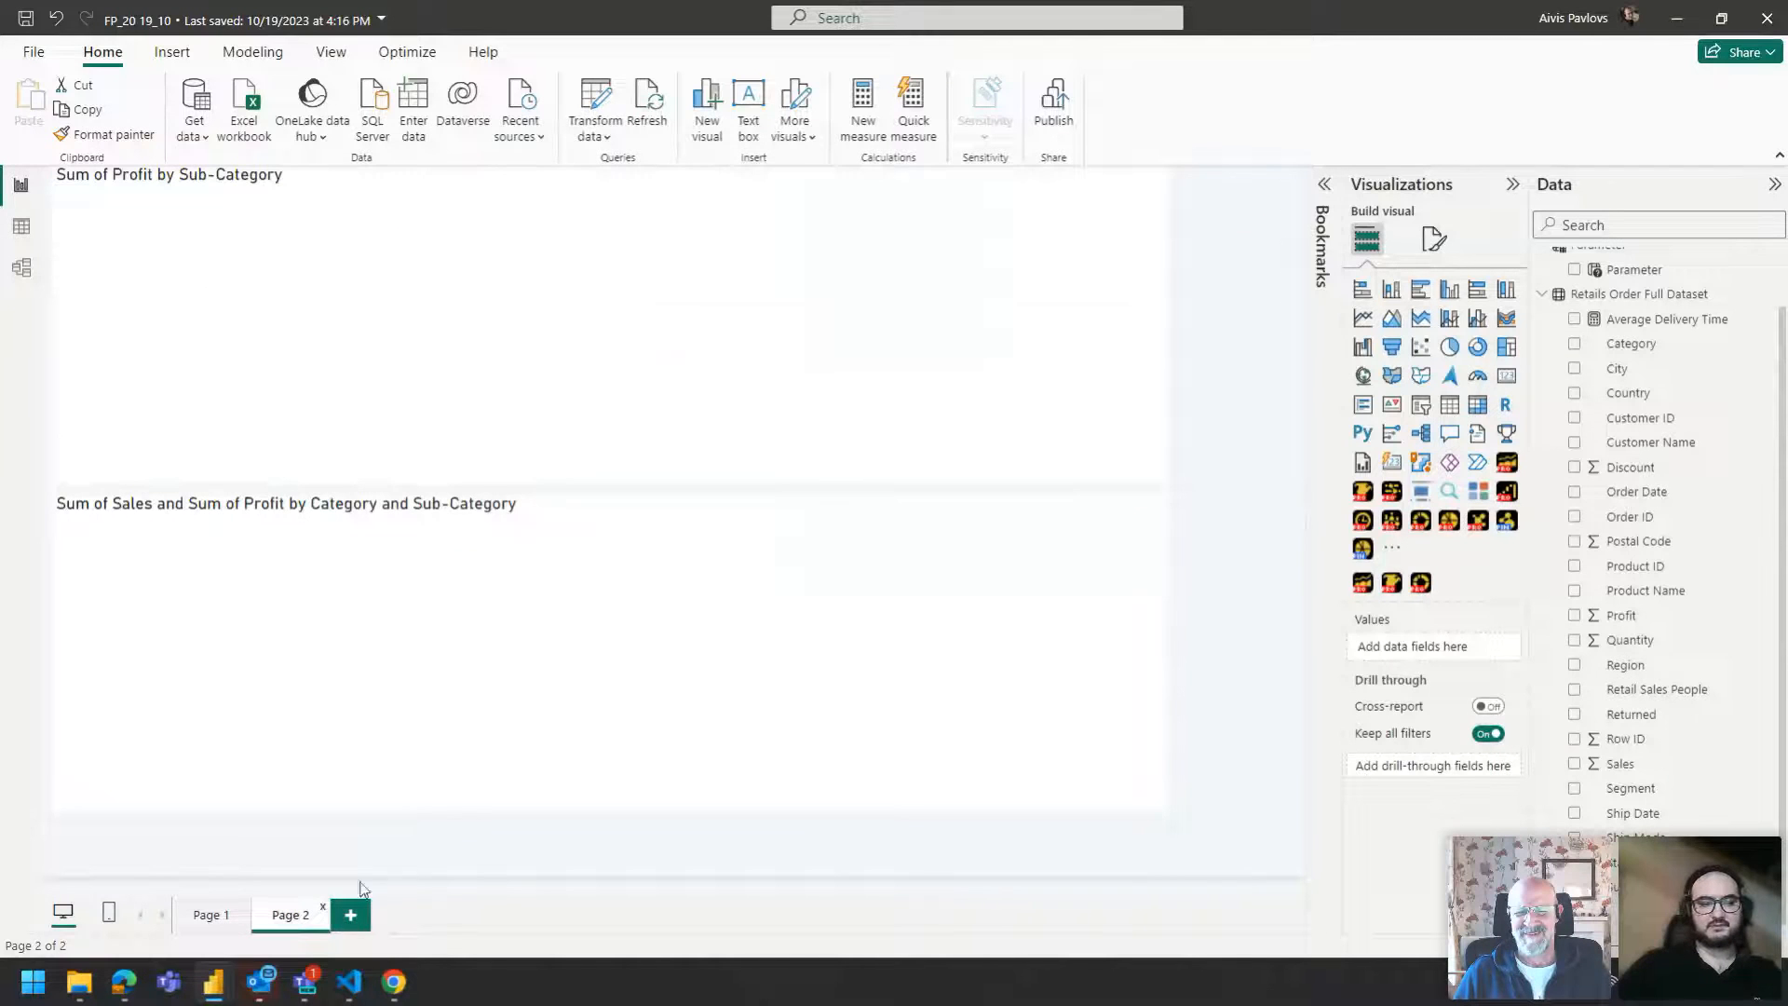
click(438, 507)
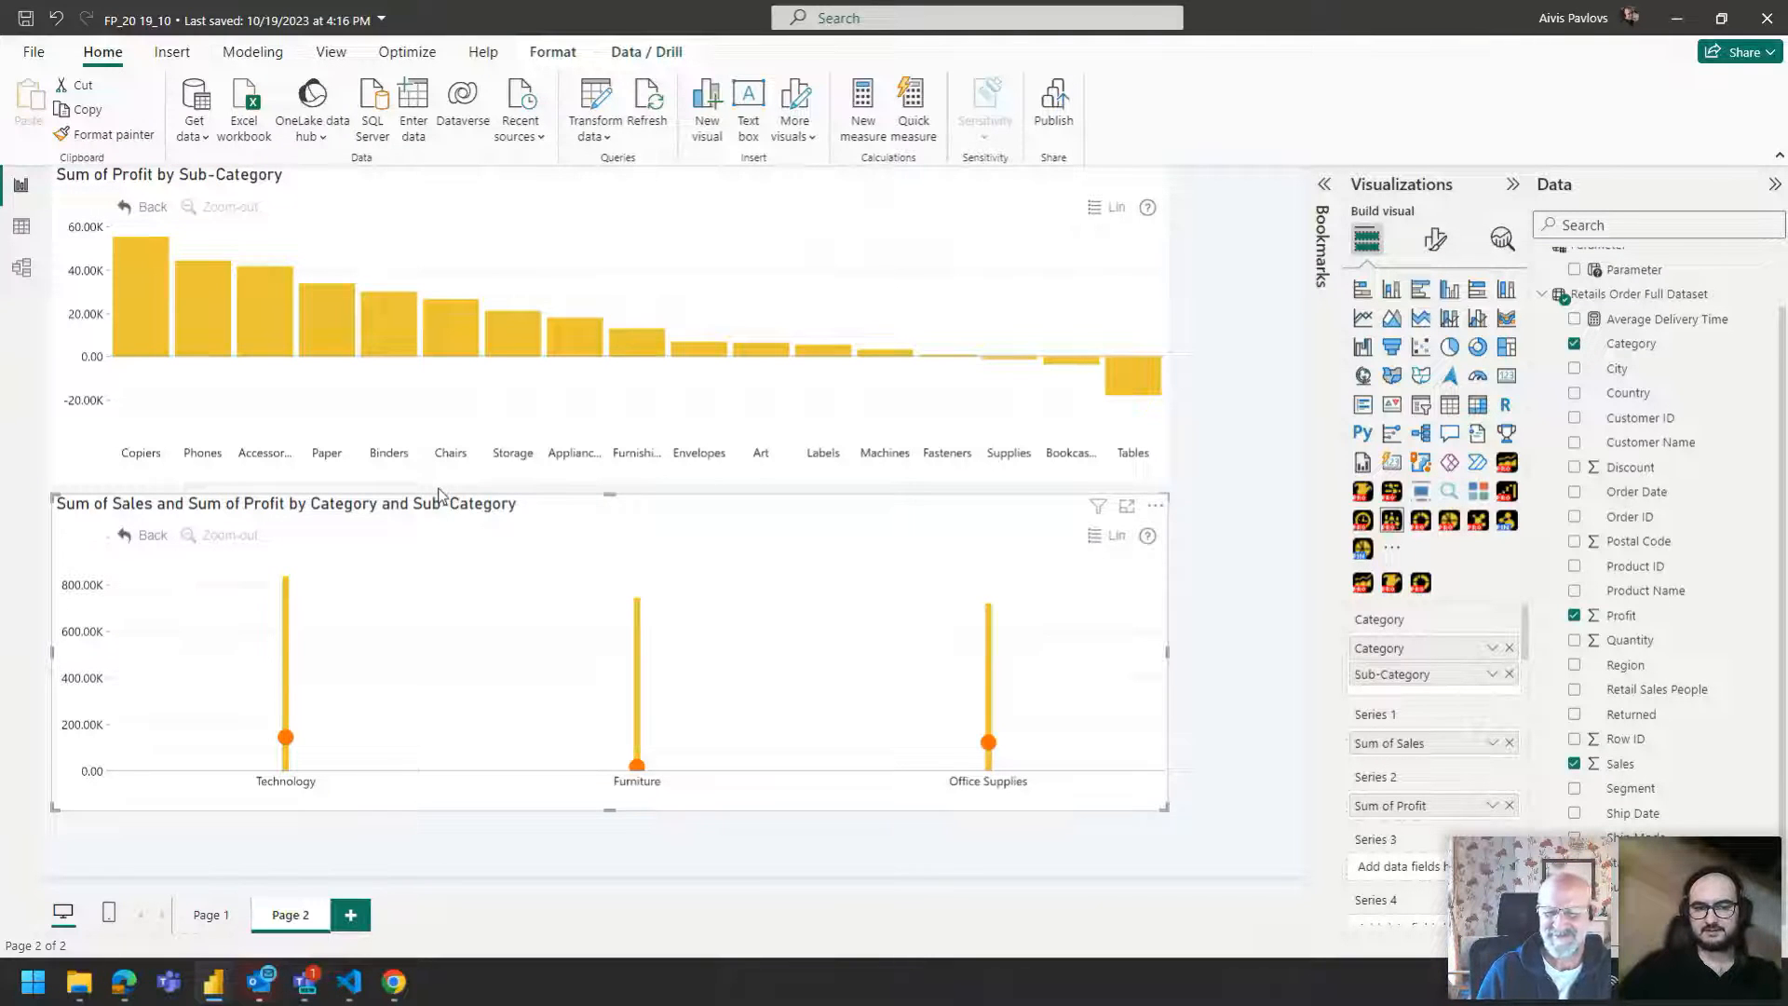
click(439, 495)
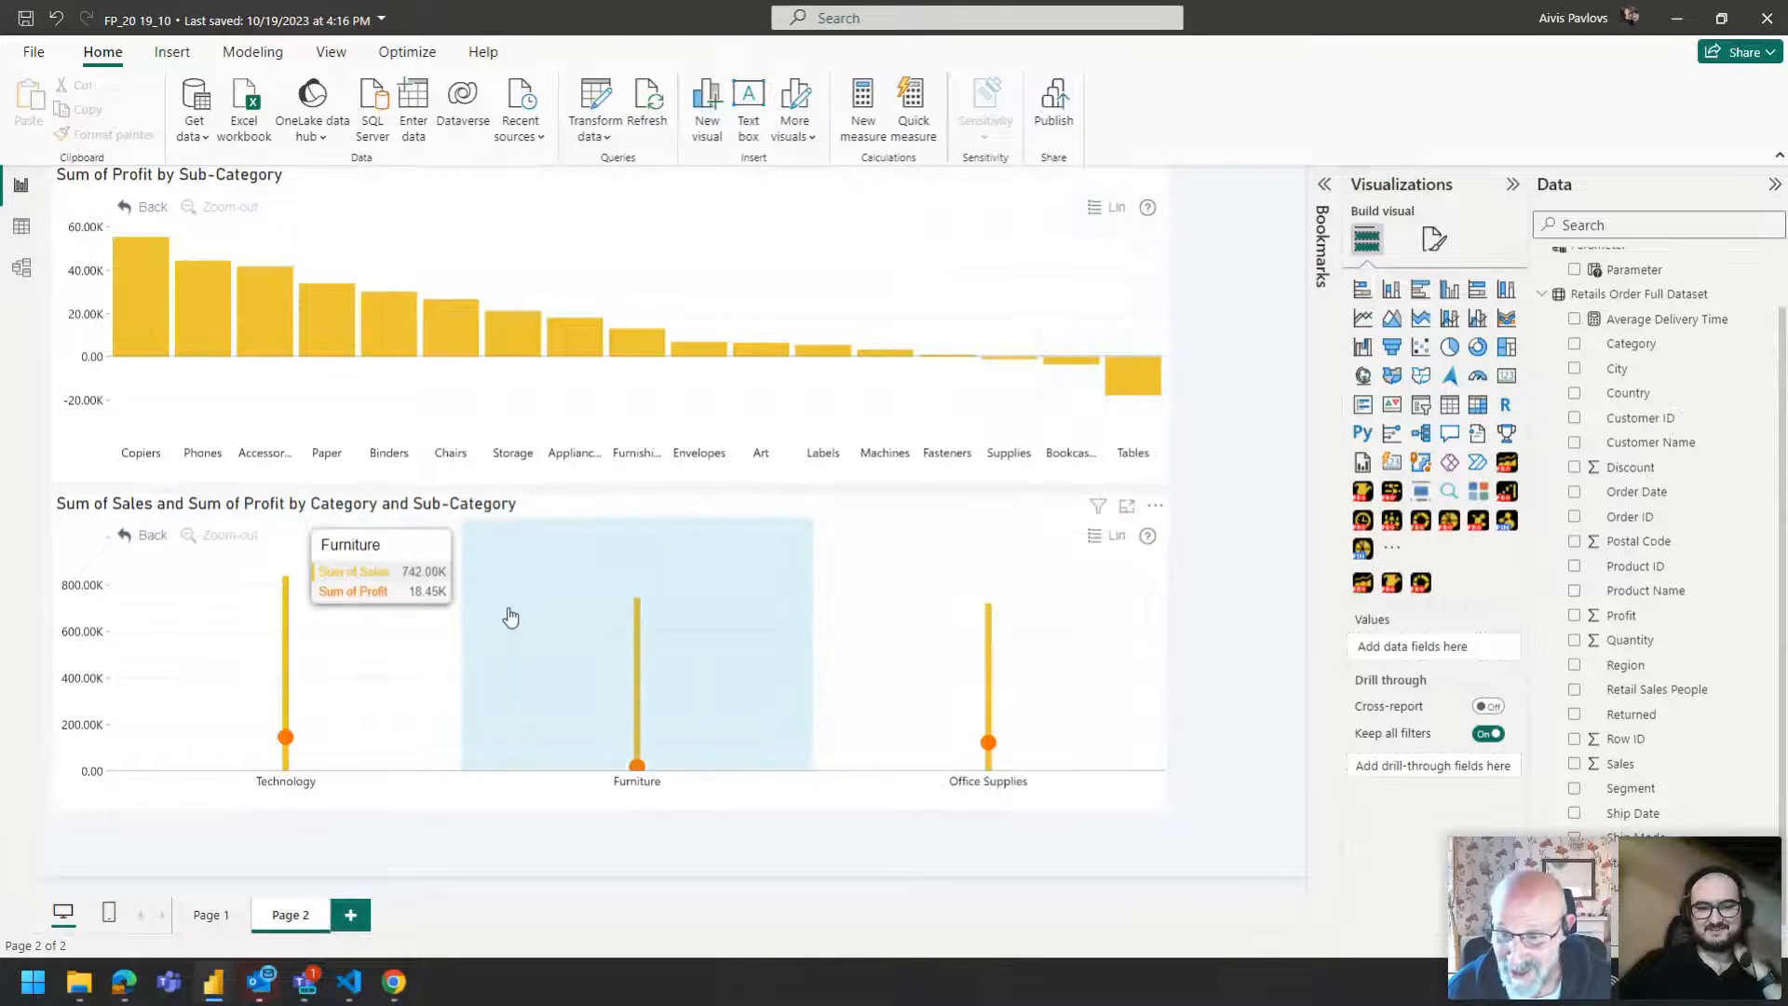
click(323, 610)
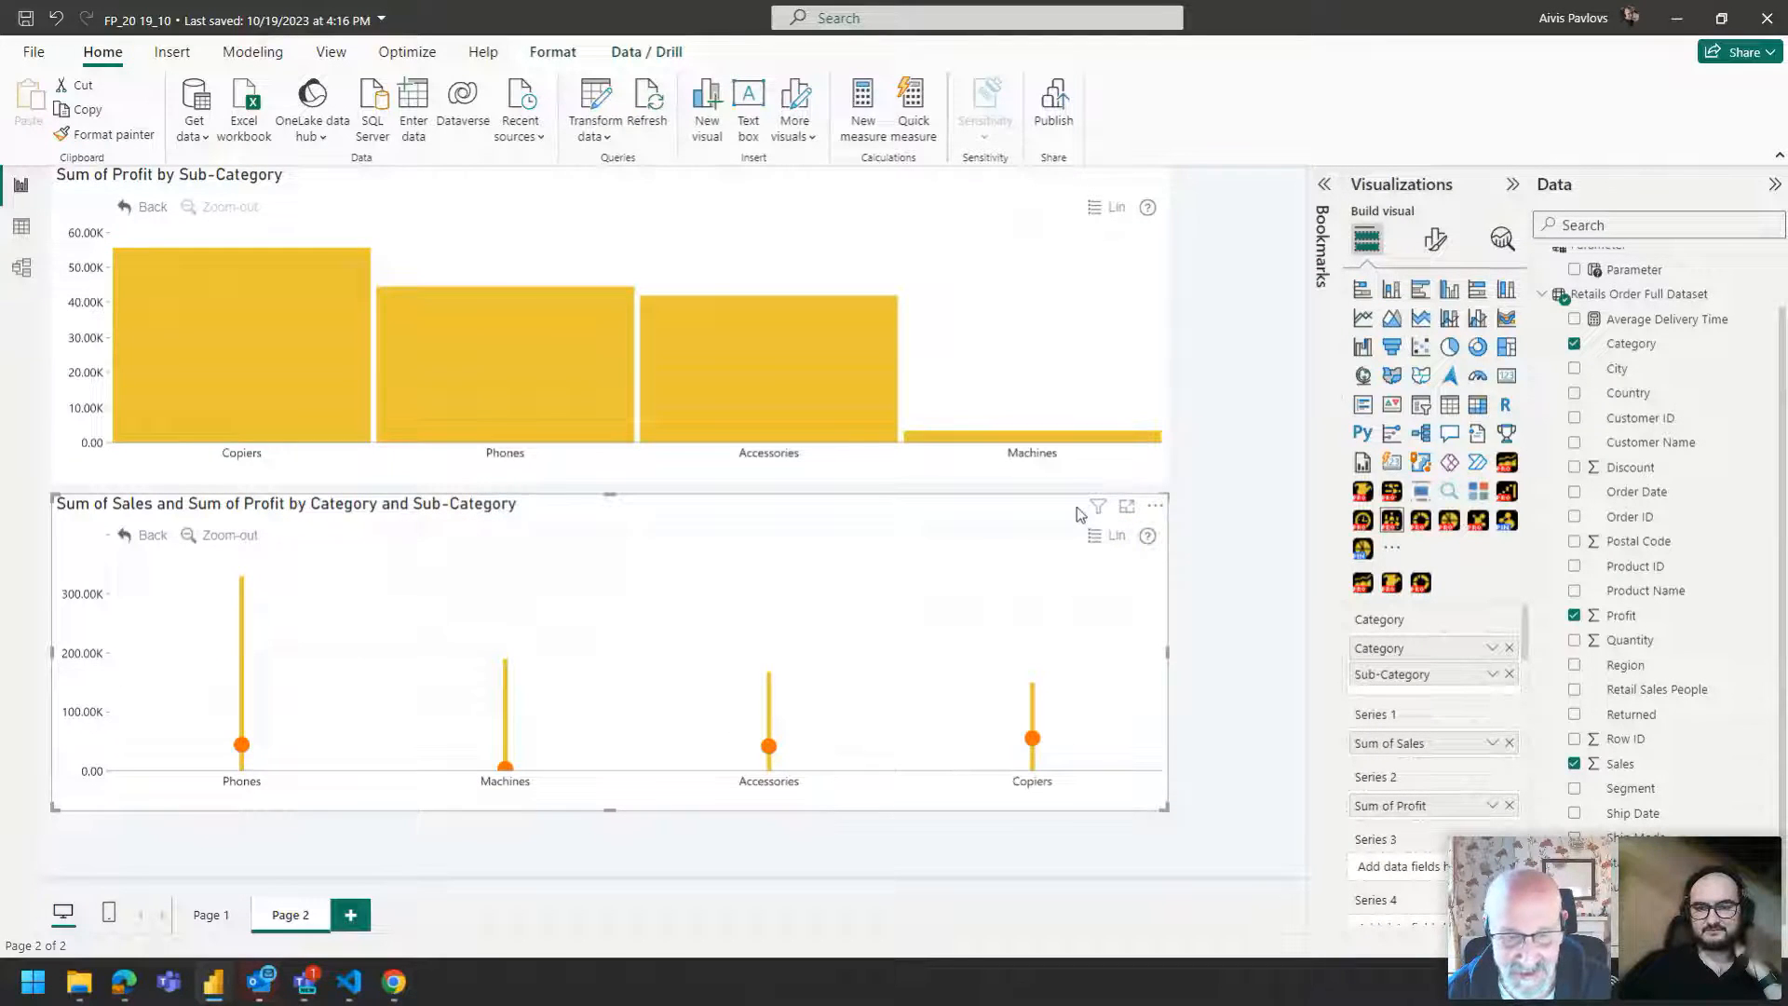
Add Region as the combo's first category level and remove Sub-Category from the category fields.
drag(1607, 665, 1478, 656)
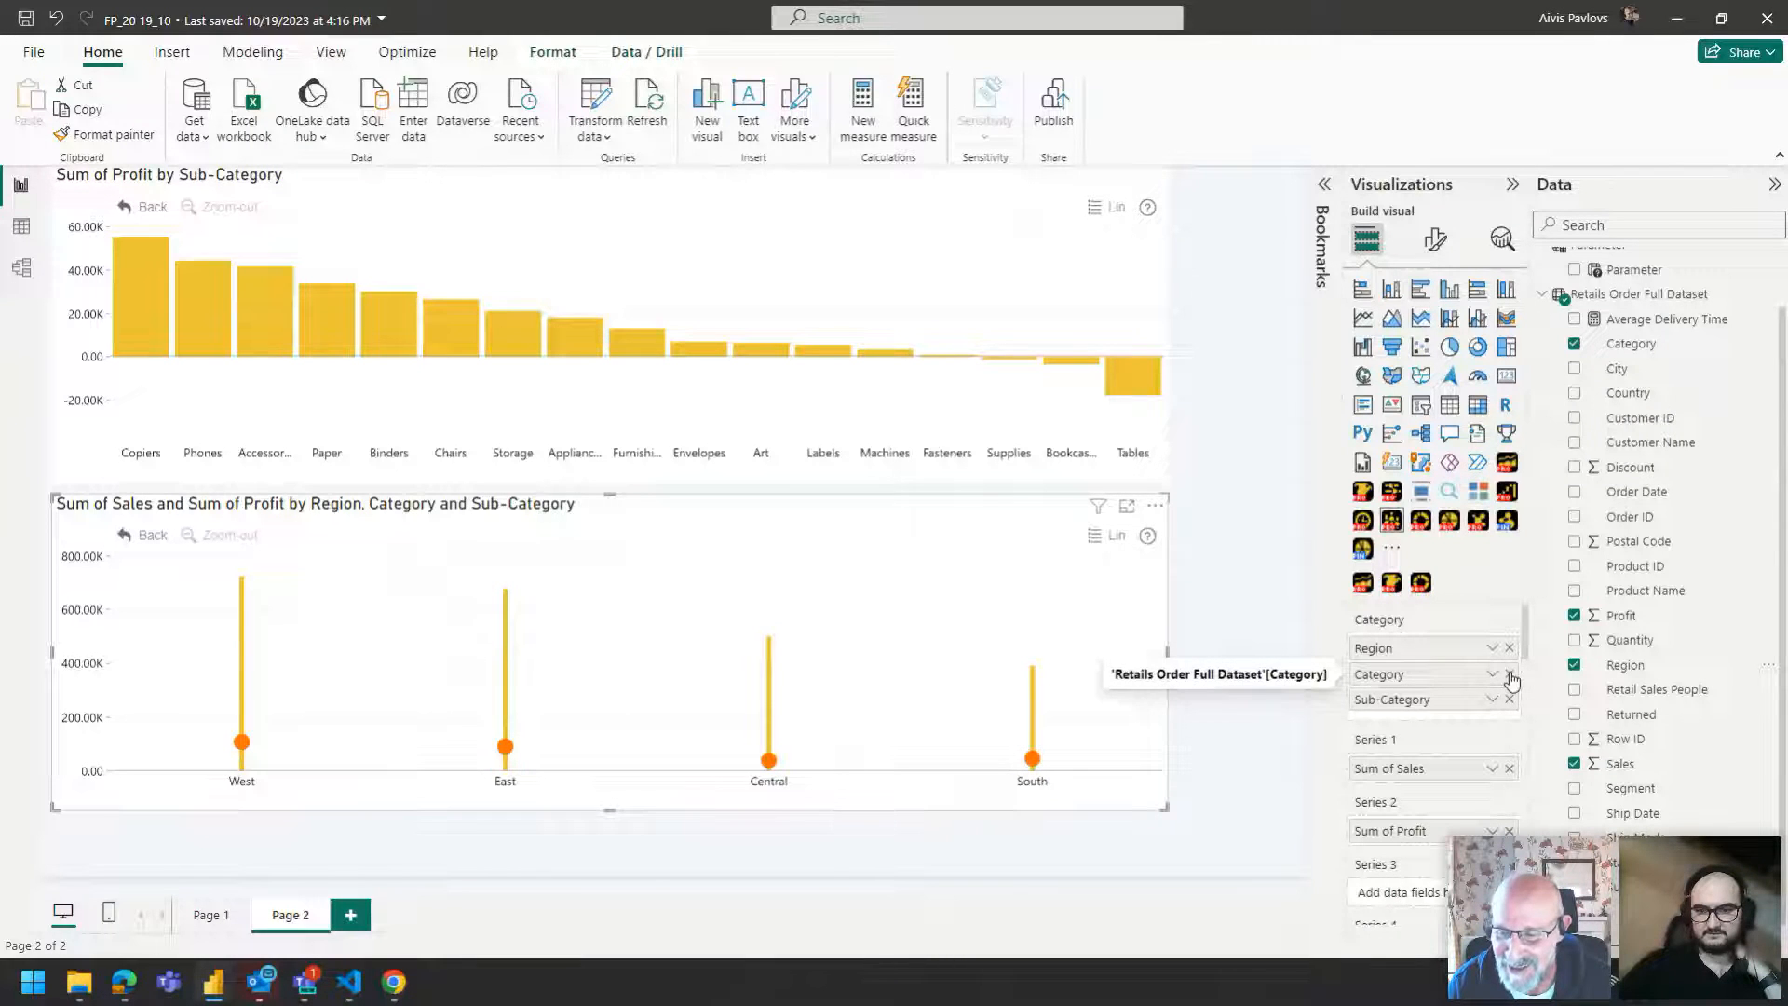
mouse_move(566, 687)
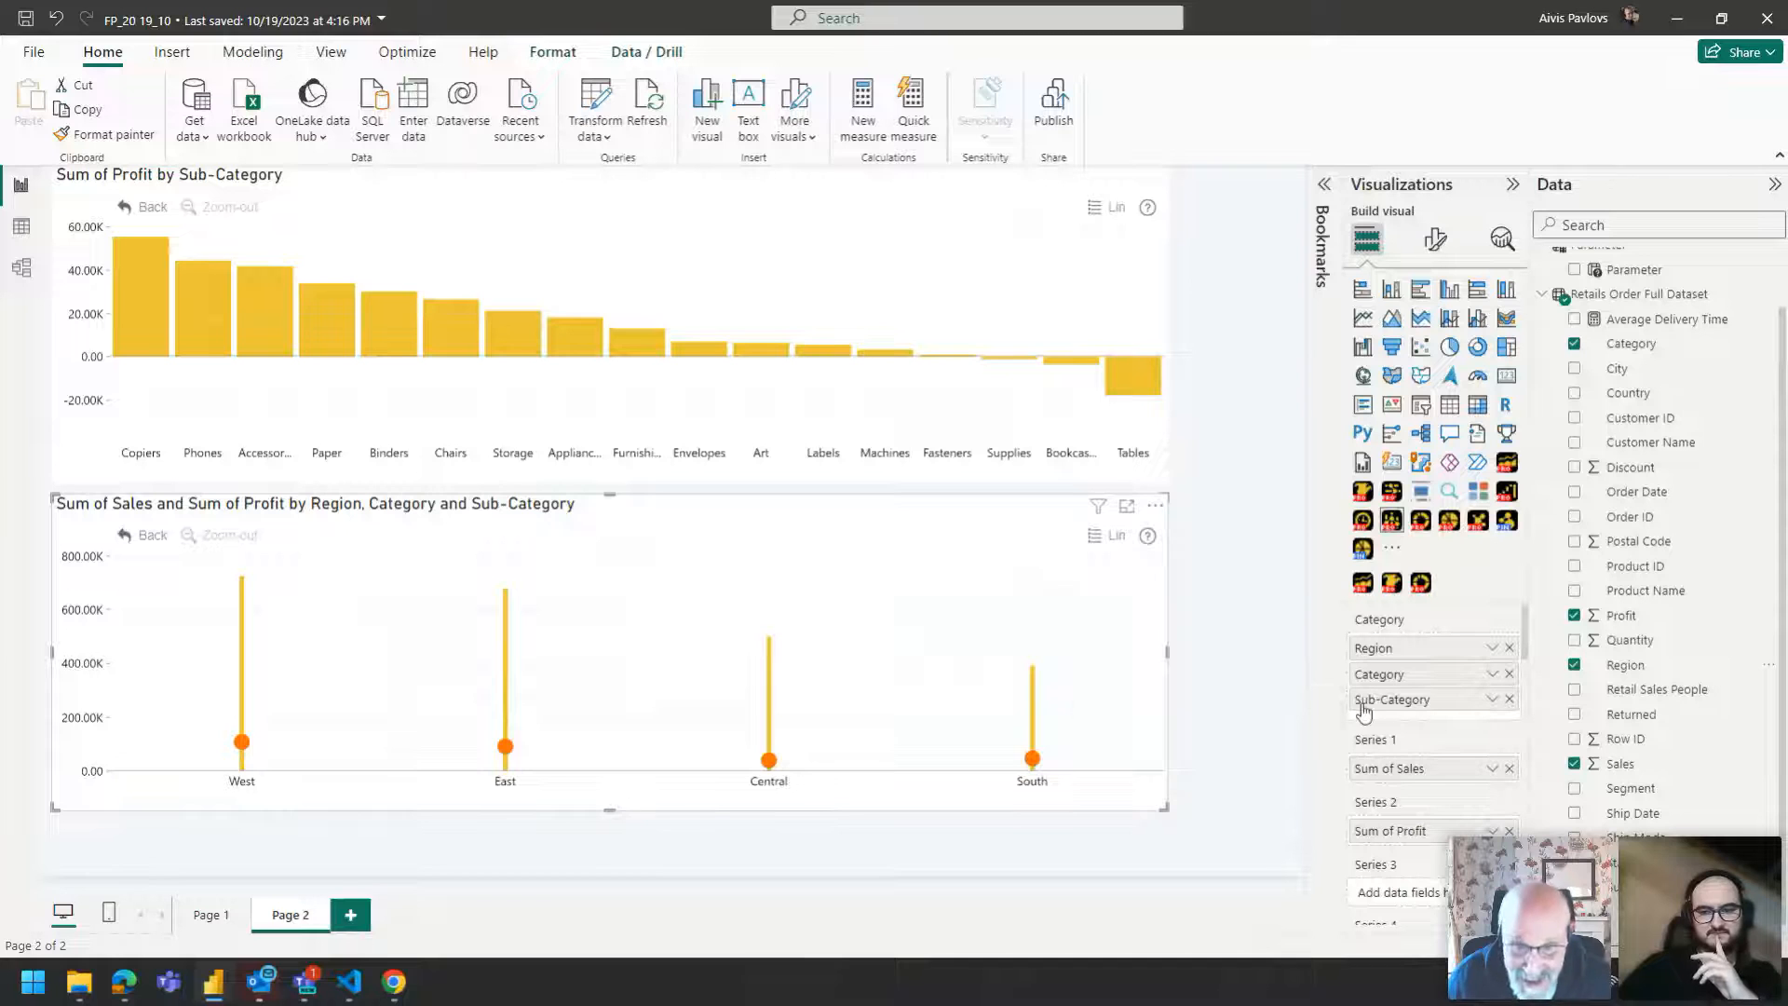
mouse_move(813, 683)
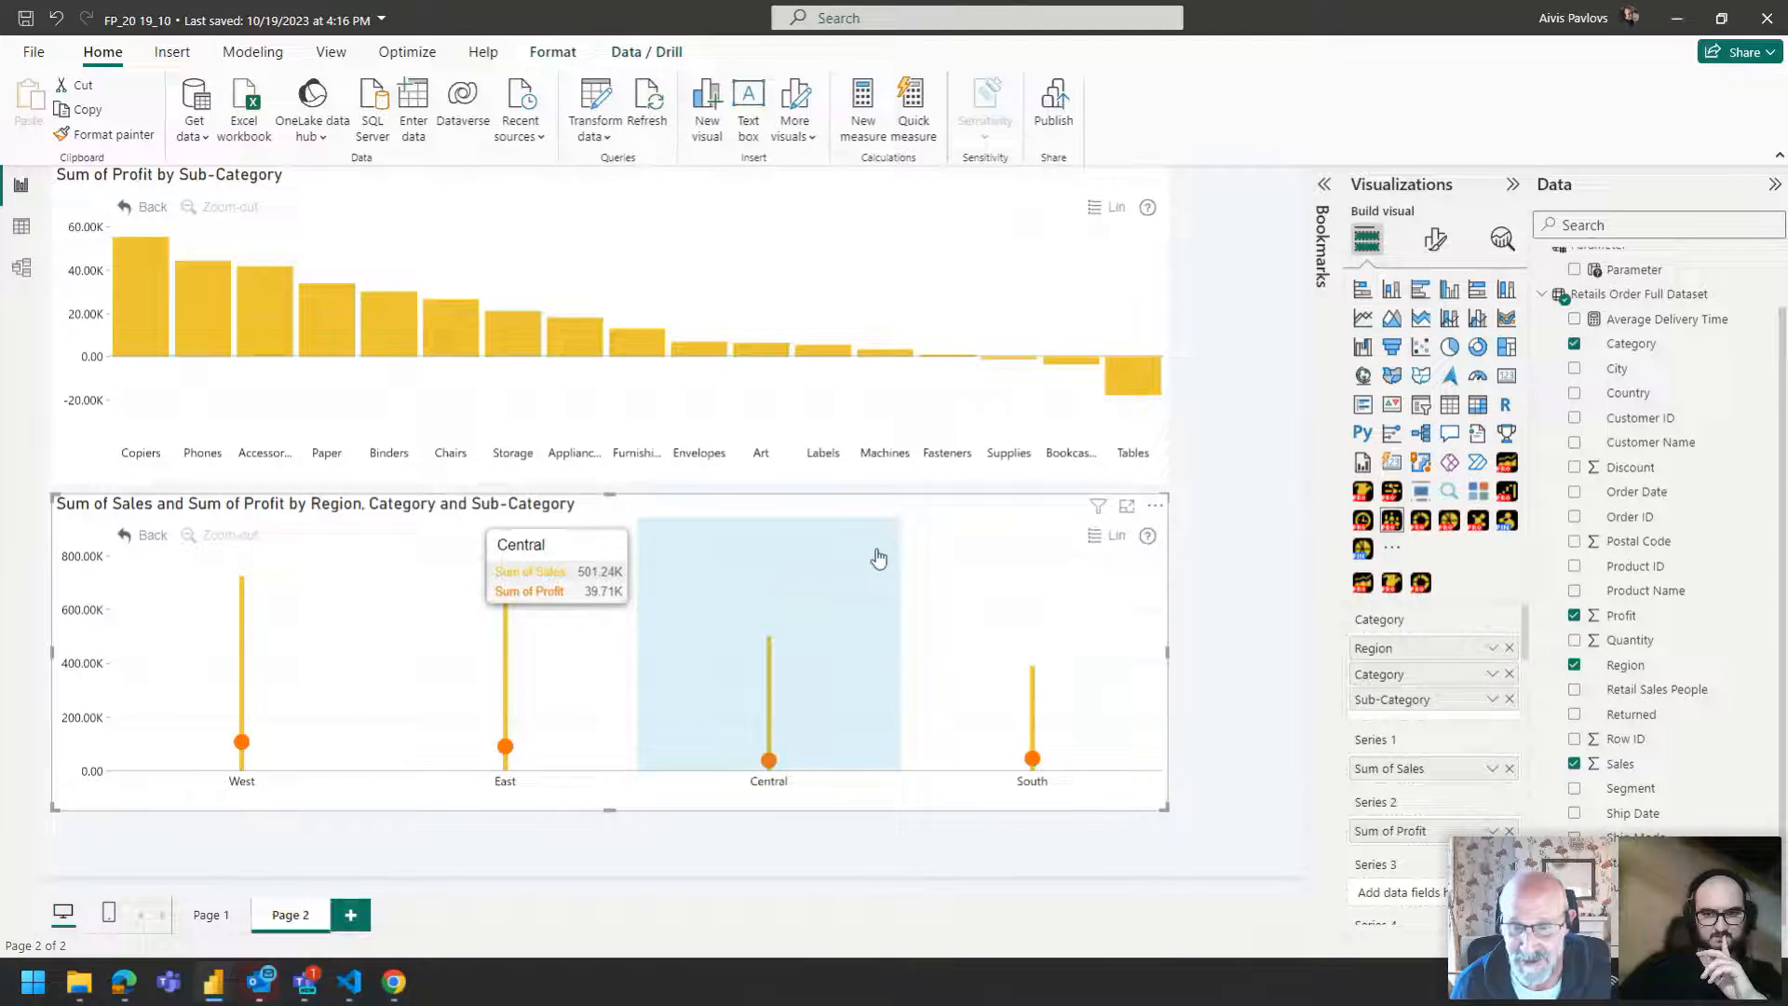
click(1508, 700)
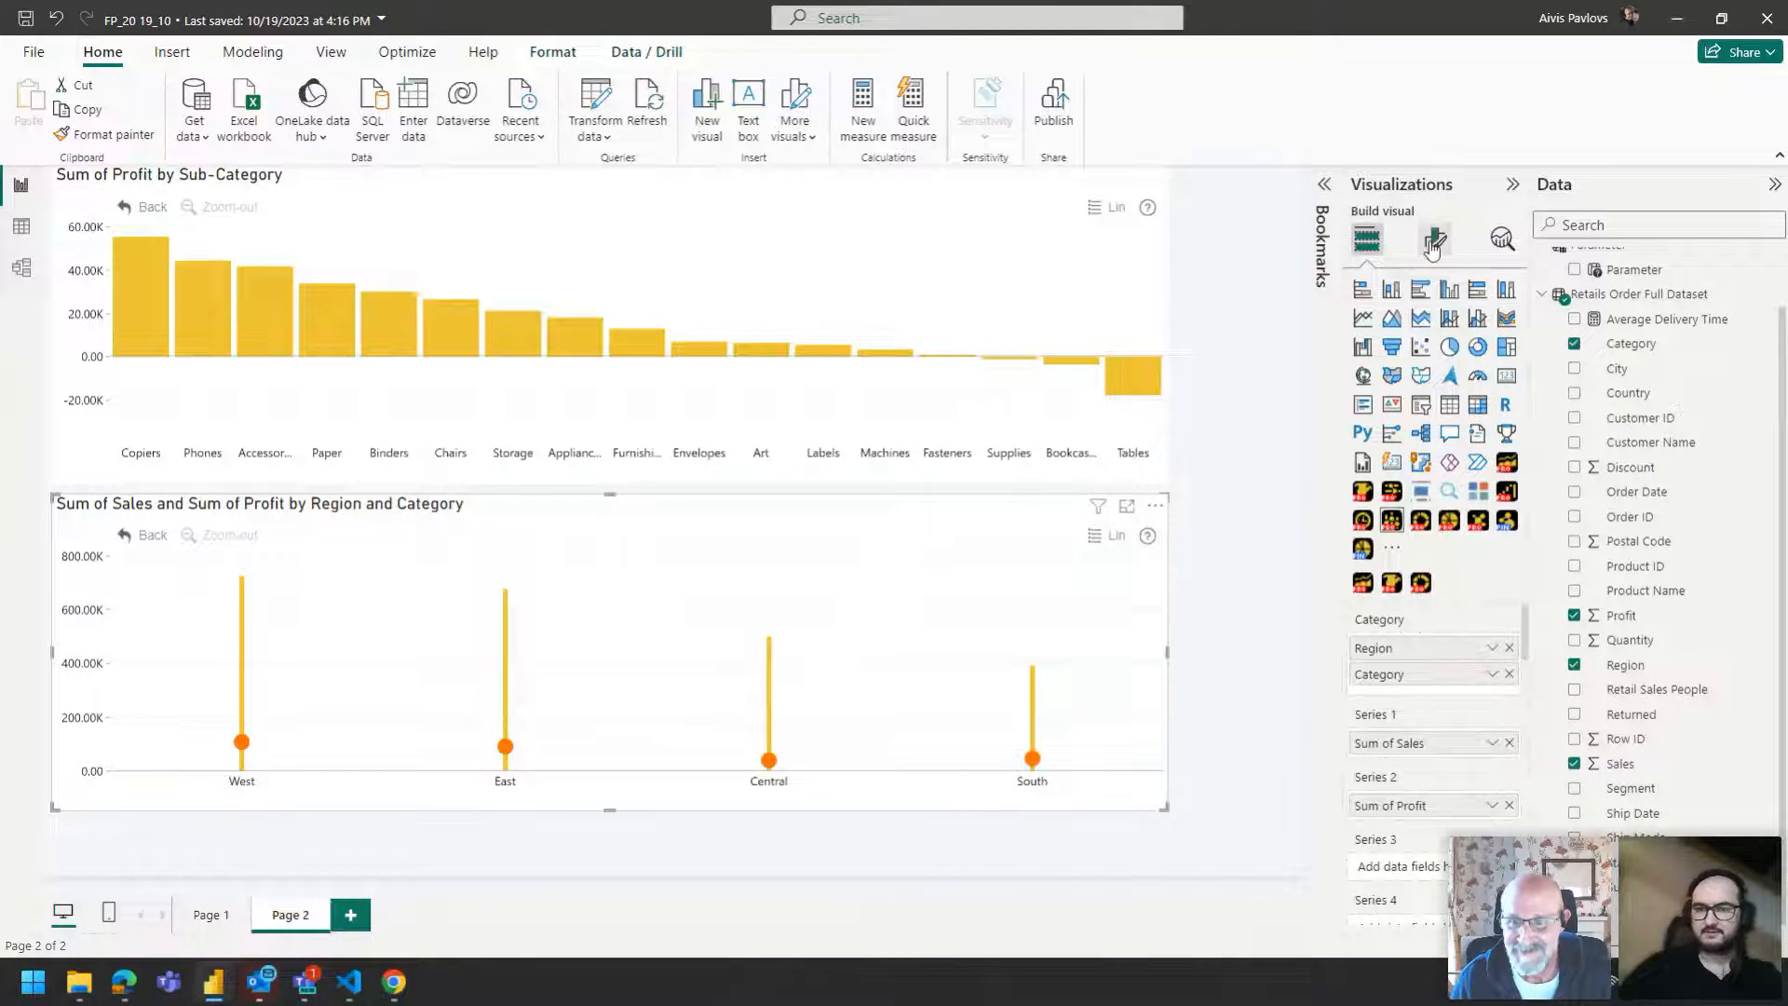
Add a third report page and place a Drill Down Combo PRO visual, resizing and repositioning it on the canvas.
click(350, 915)
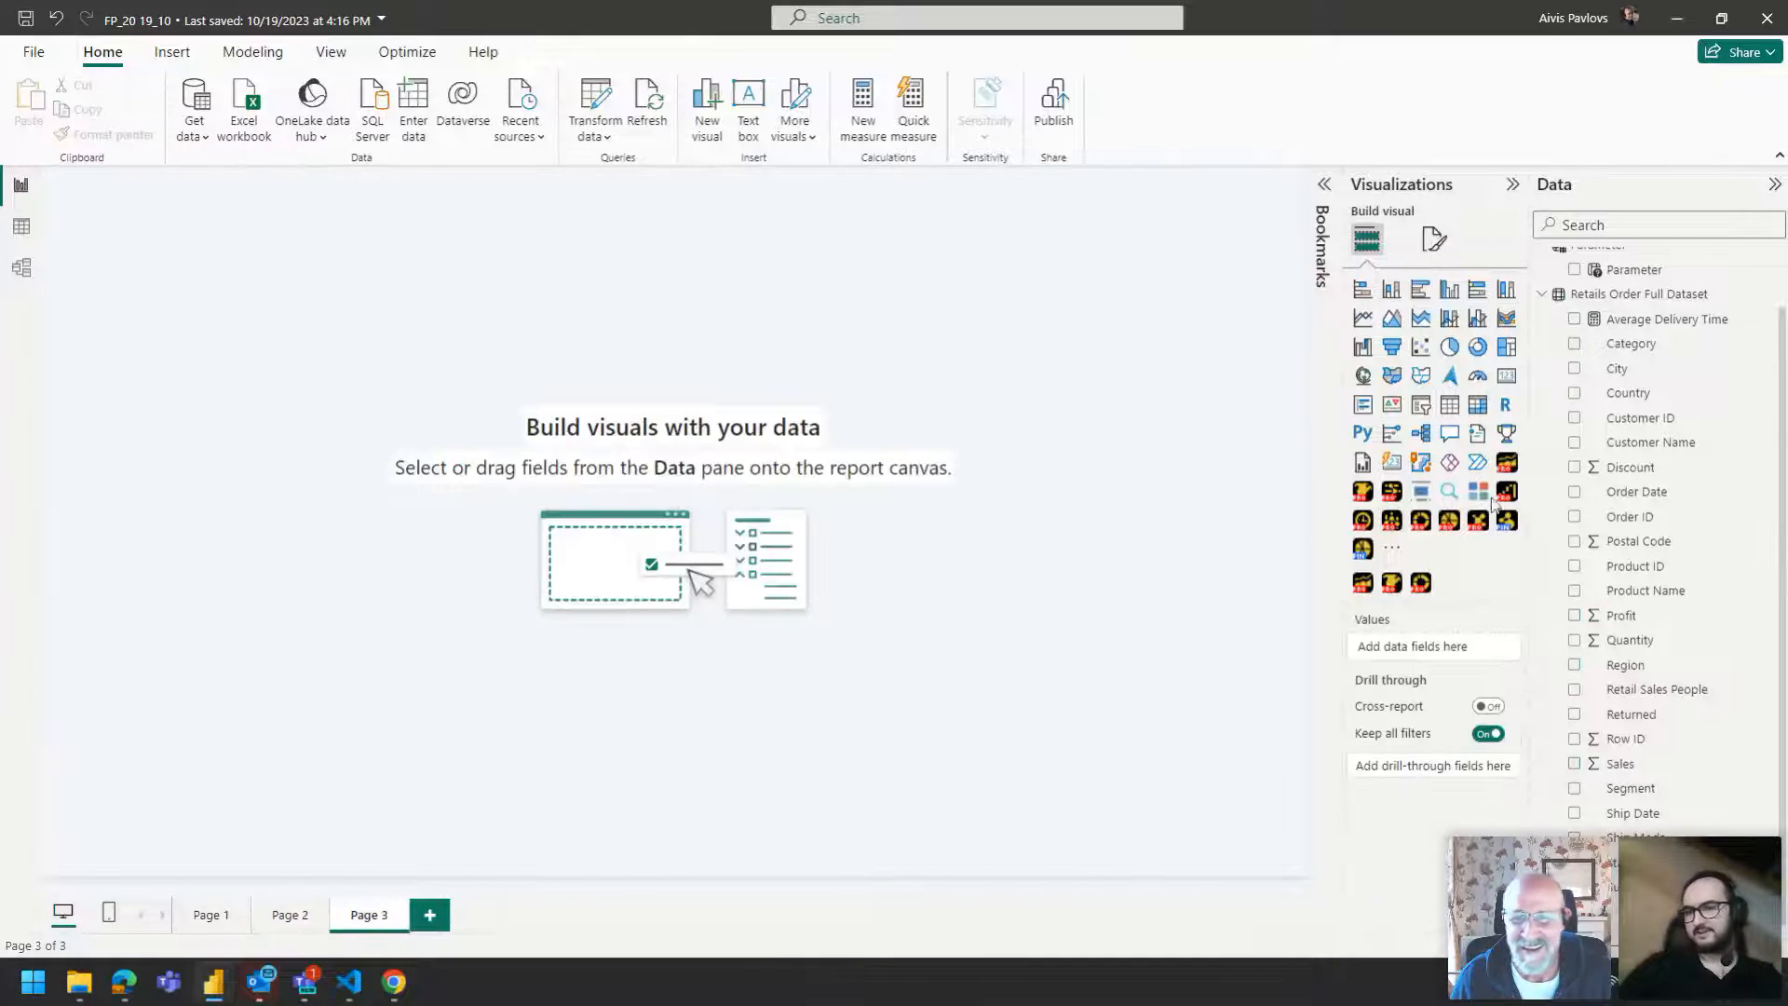
click(1392, 520)
drag(323, 437, 1160, 567)
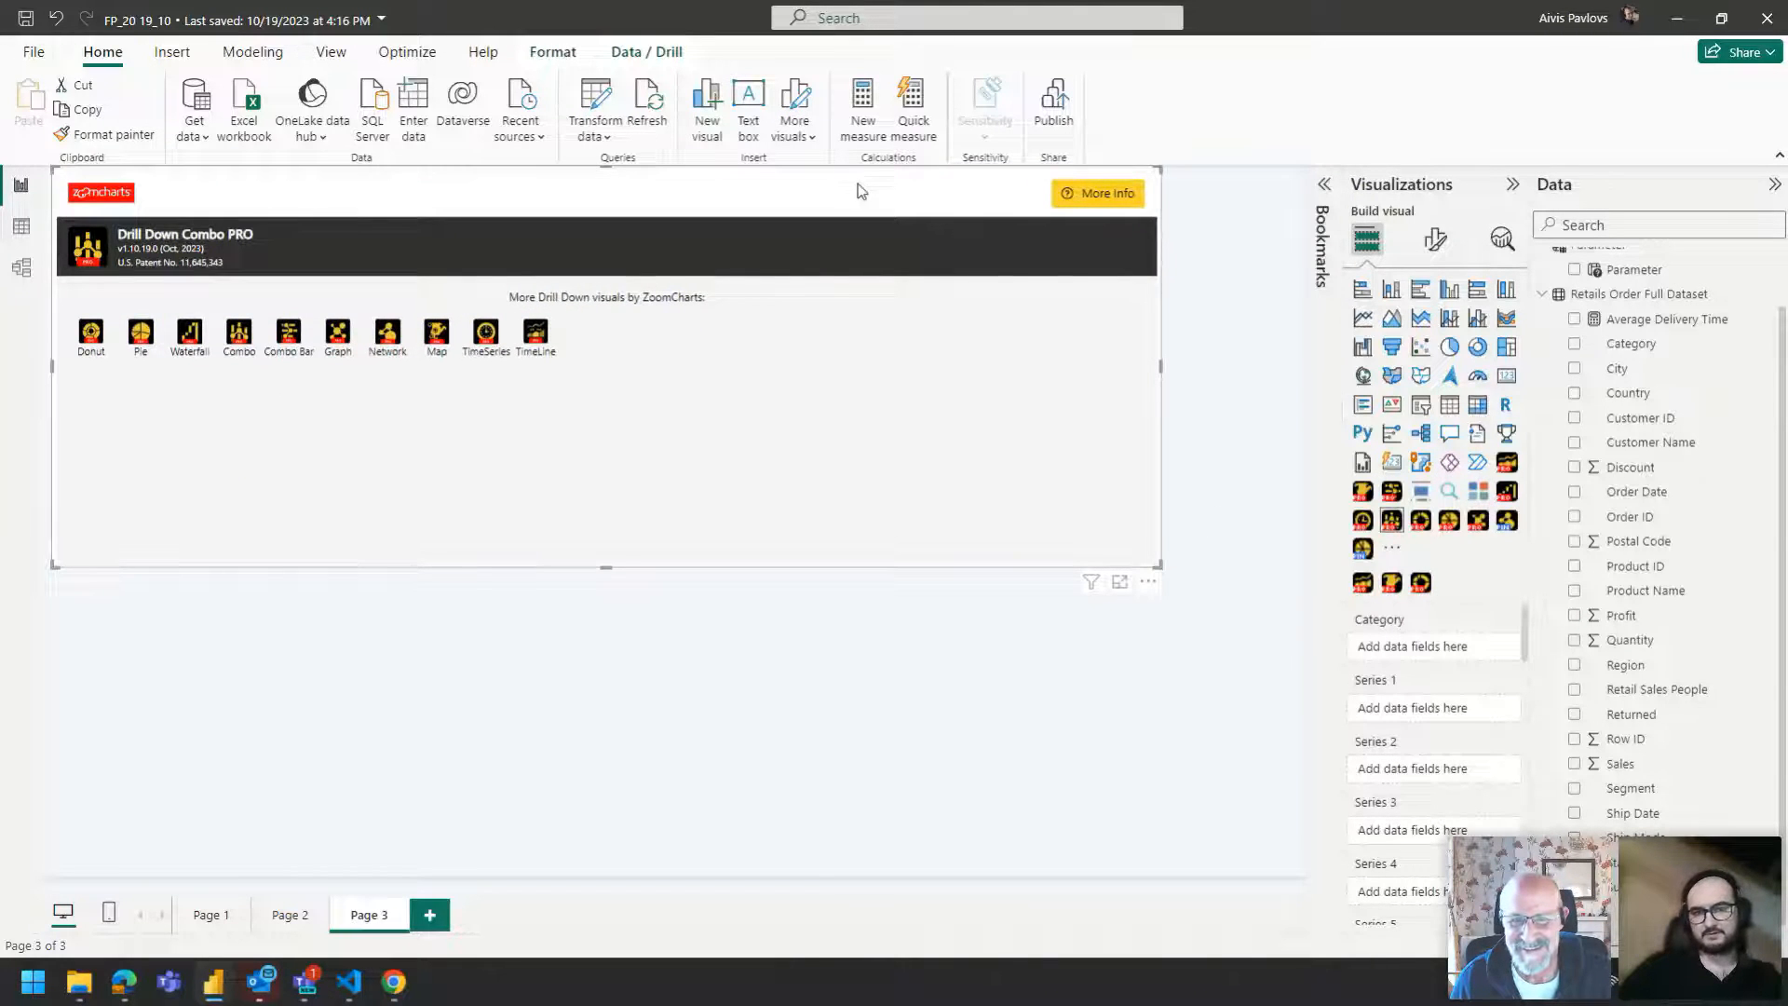
drag(859, 191, 902, 233)
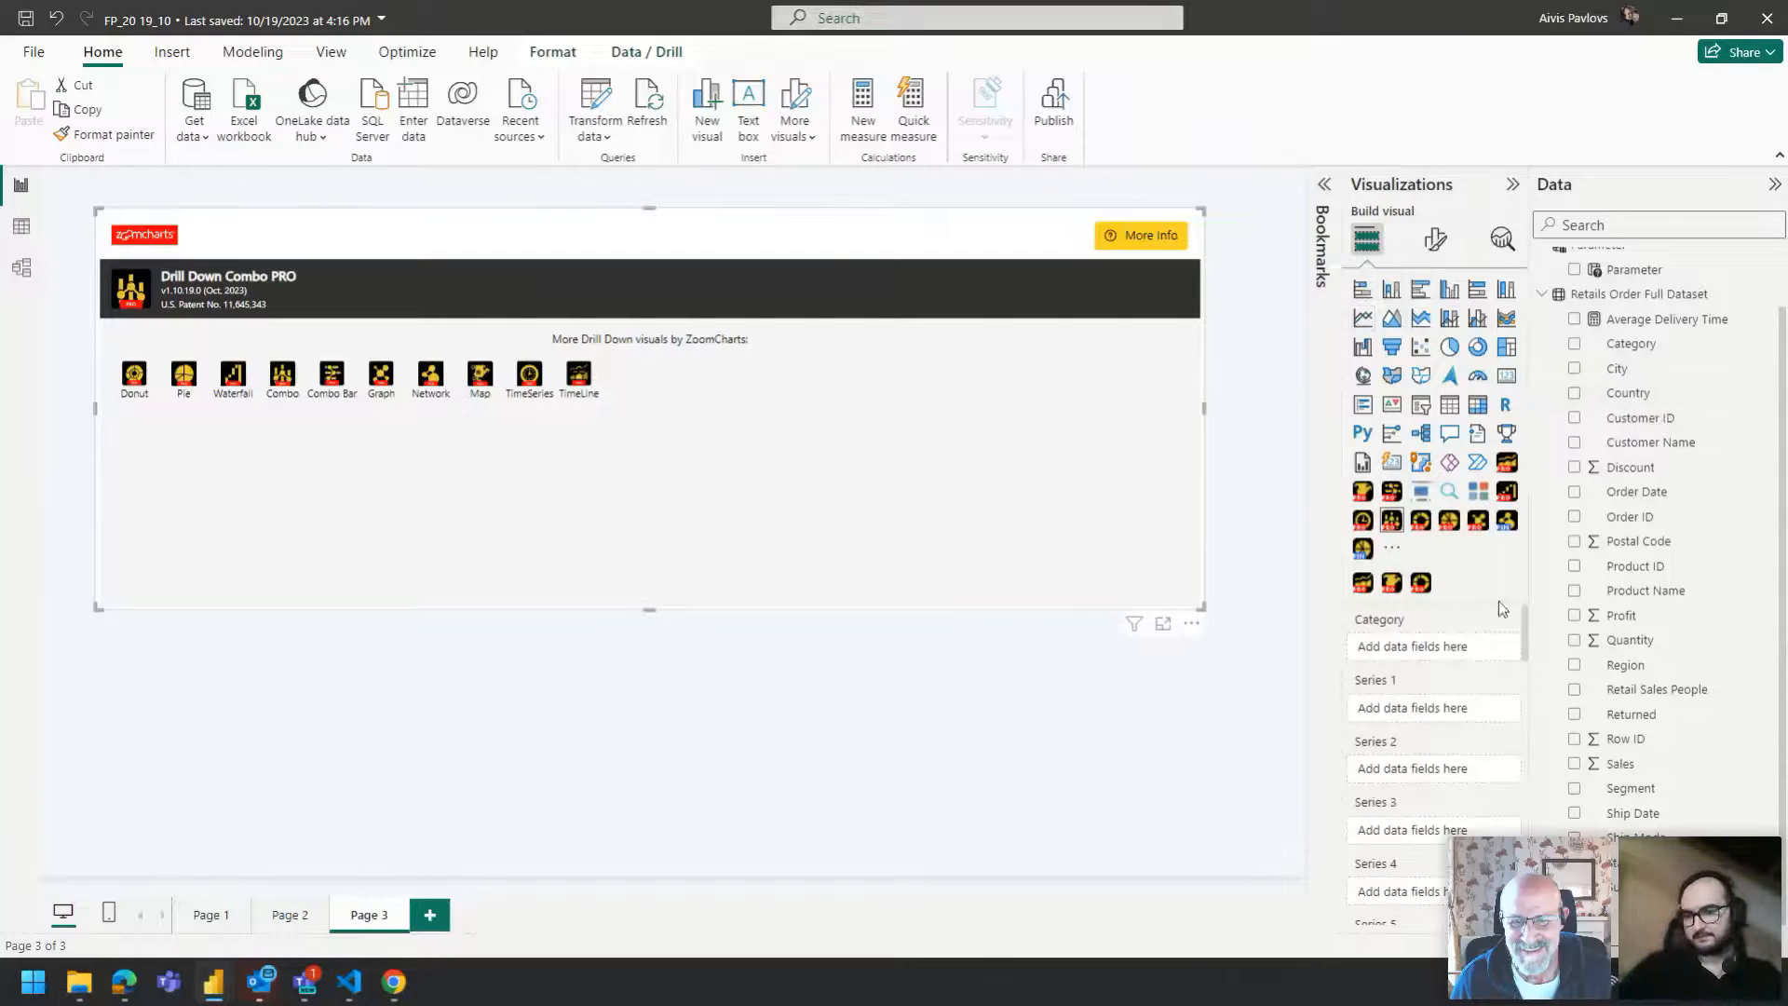
Fill the new combo with Category as category, Sales as Series 1, and Average of Sales as Series 2.
drag(1644, 346, 1430, 659)
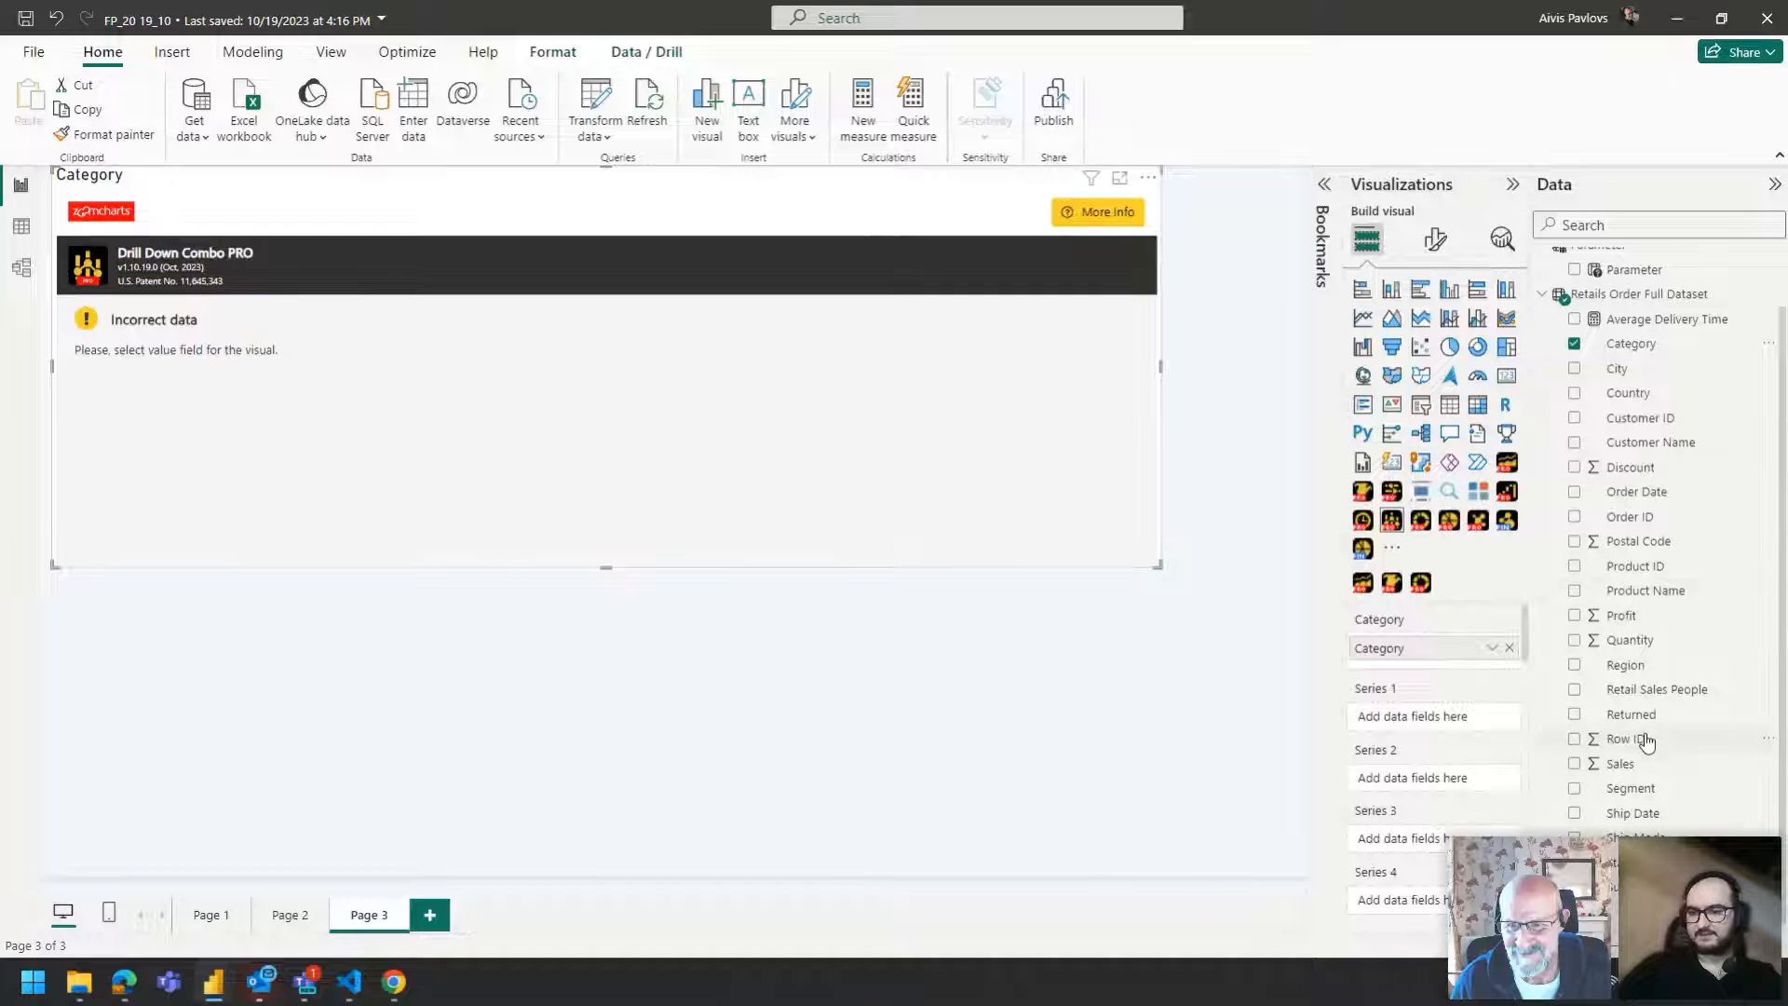
drag(1639, 766, 1385, 727)
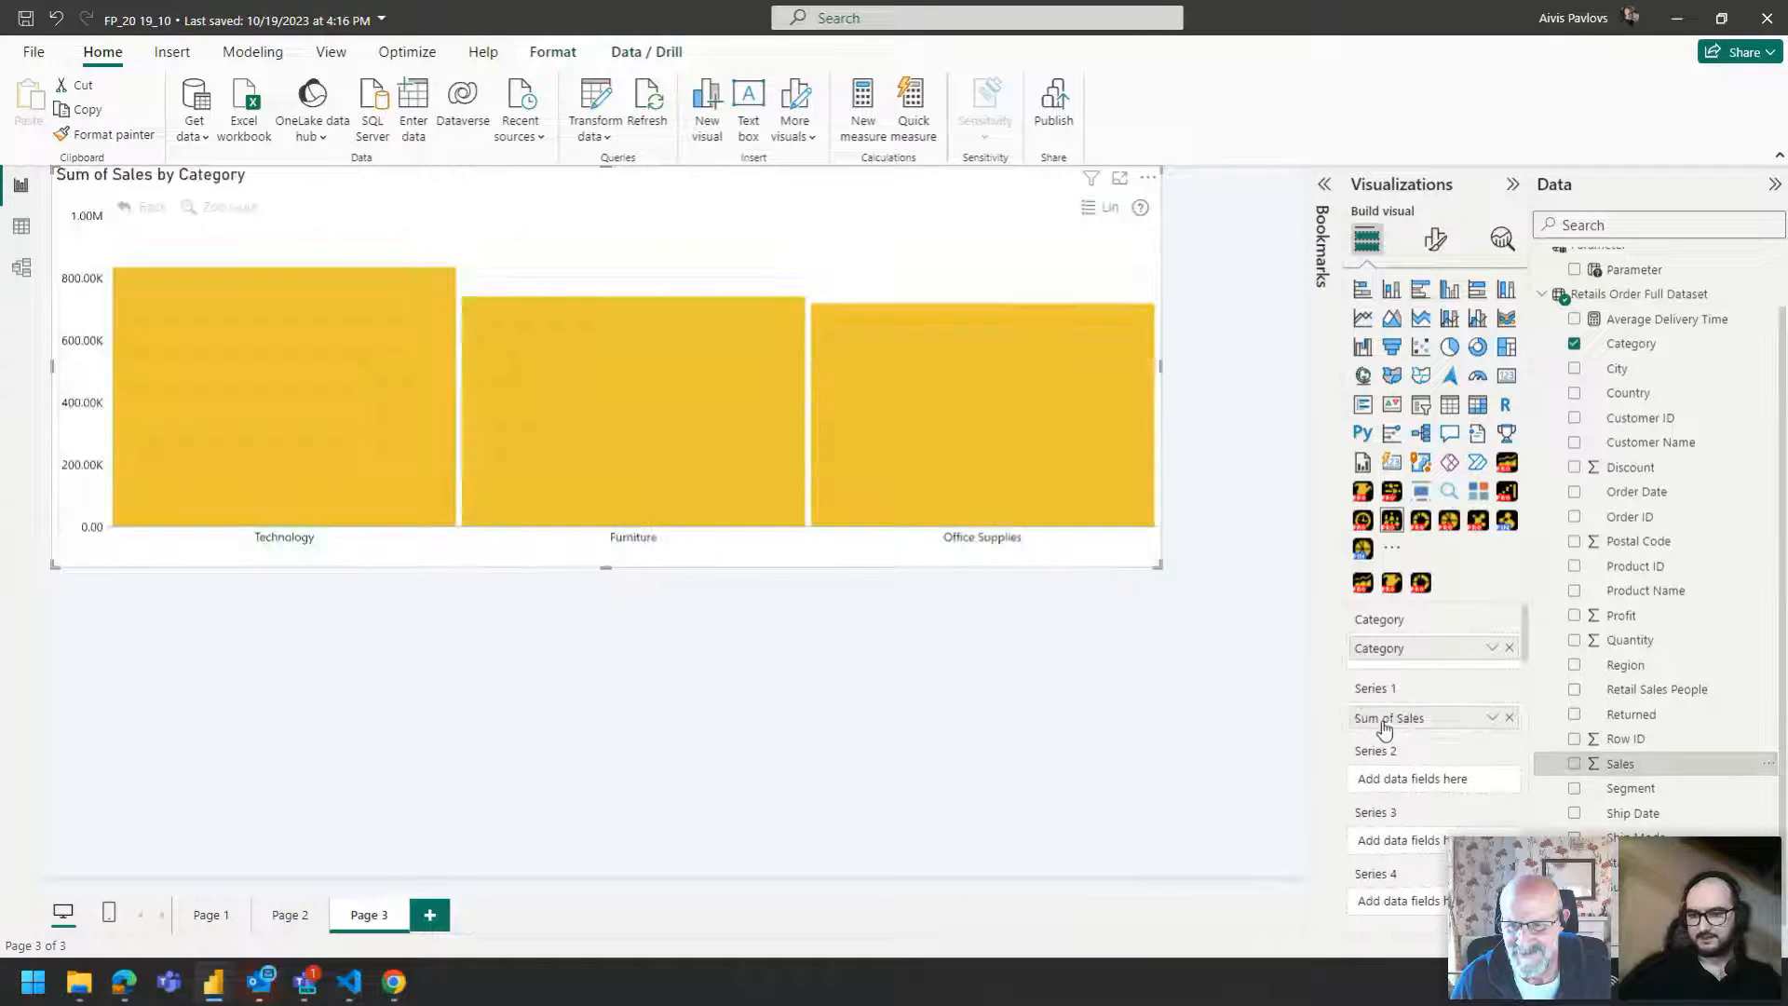
drag(1625, 764, 1439, 781)
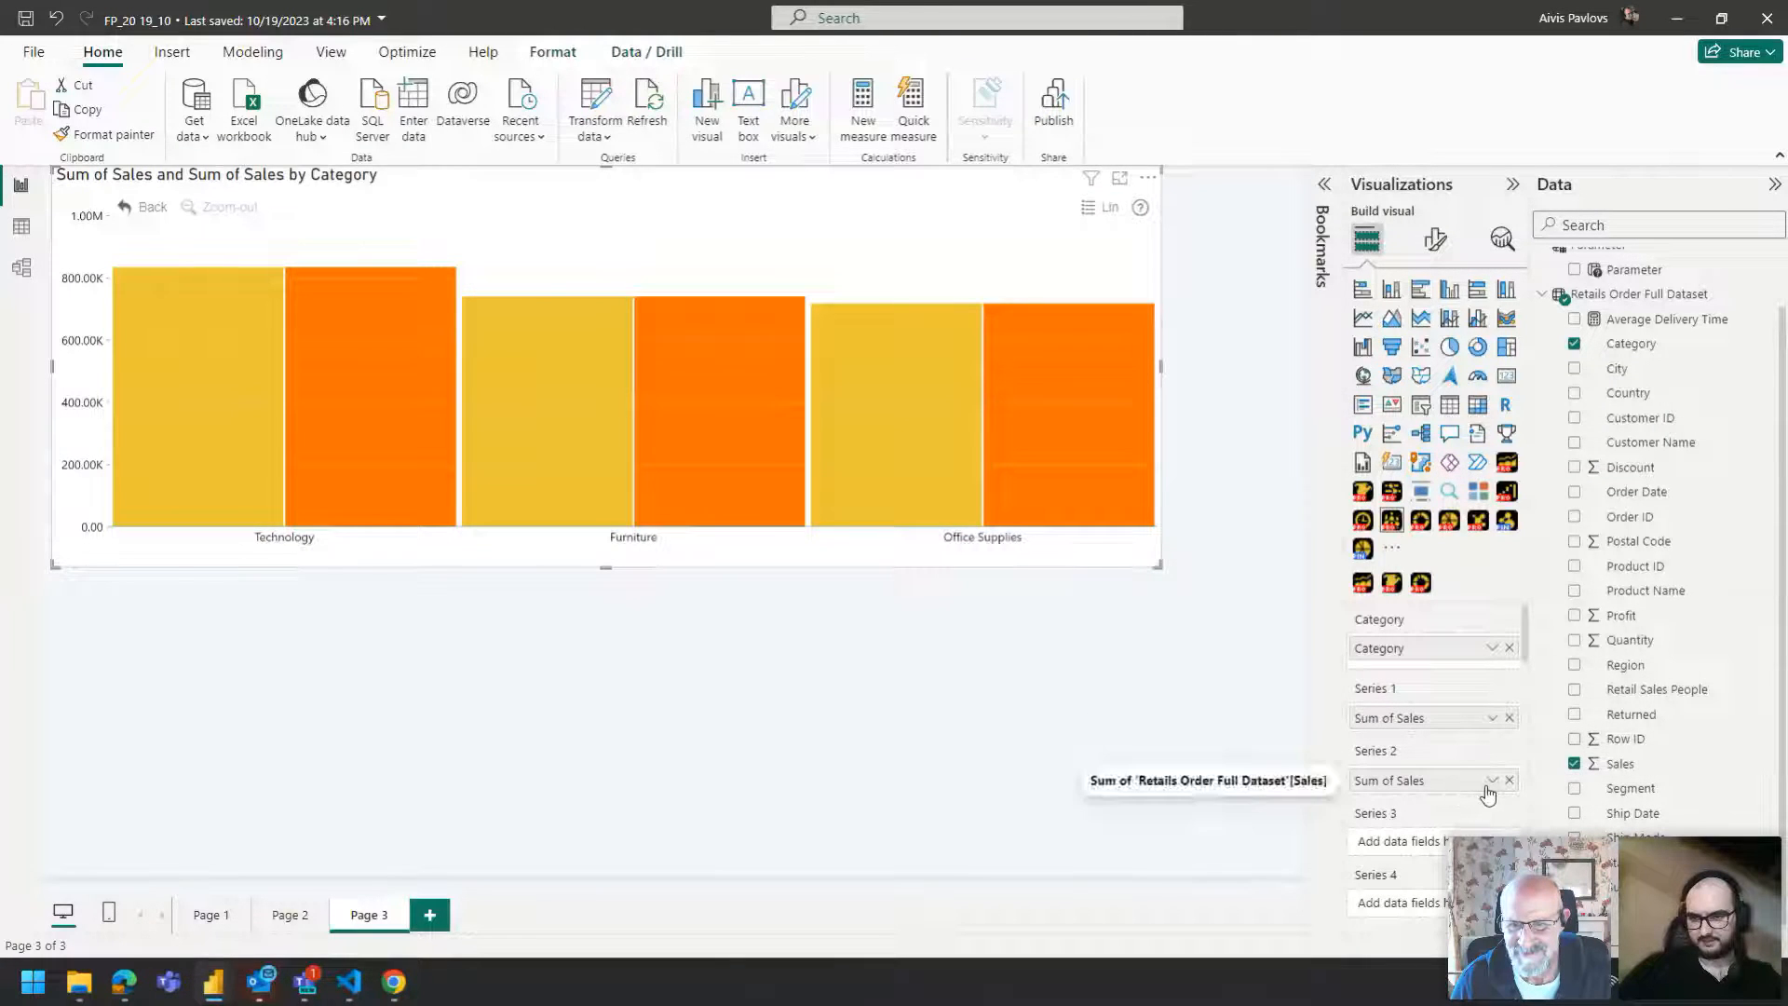
click(1492, 781)
click(1557, 580)
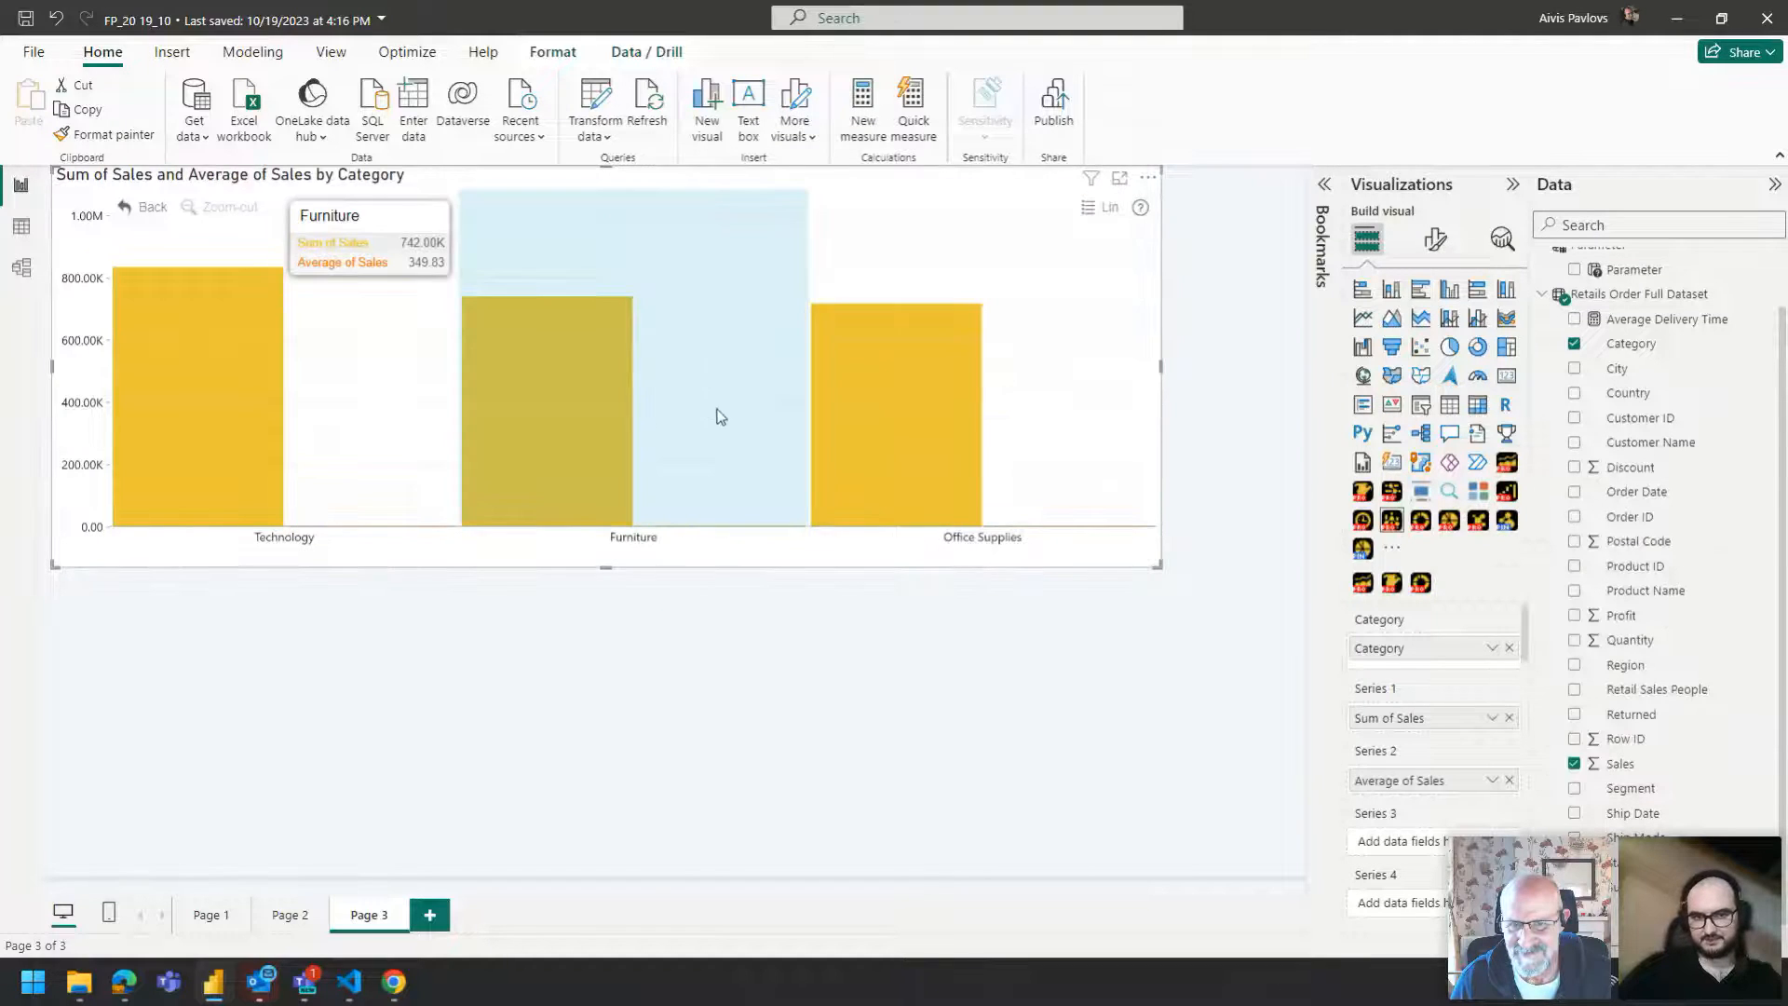
Change Series 2's aggregation from Average to Count of Sales.
click(1493, 780)
click(1545, 534)
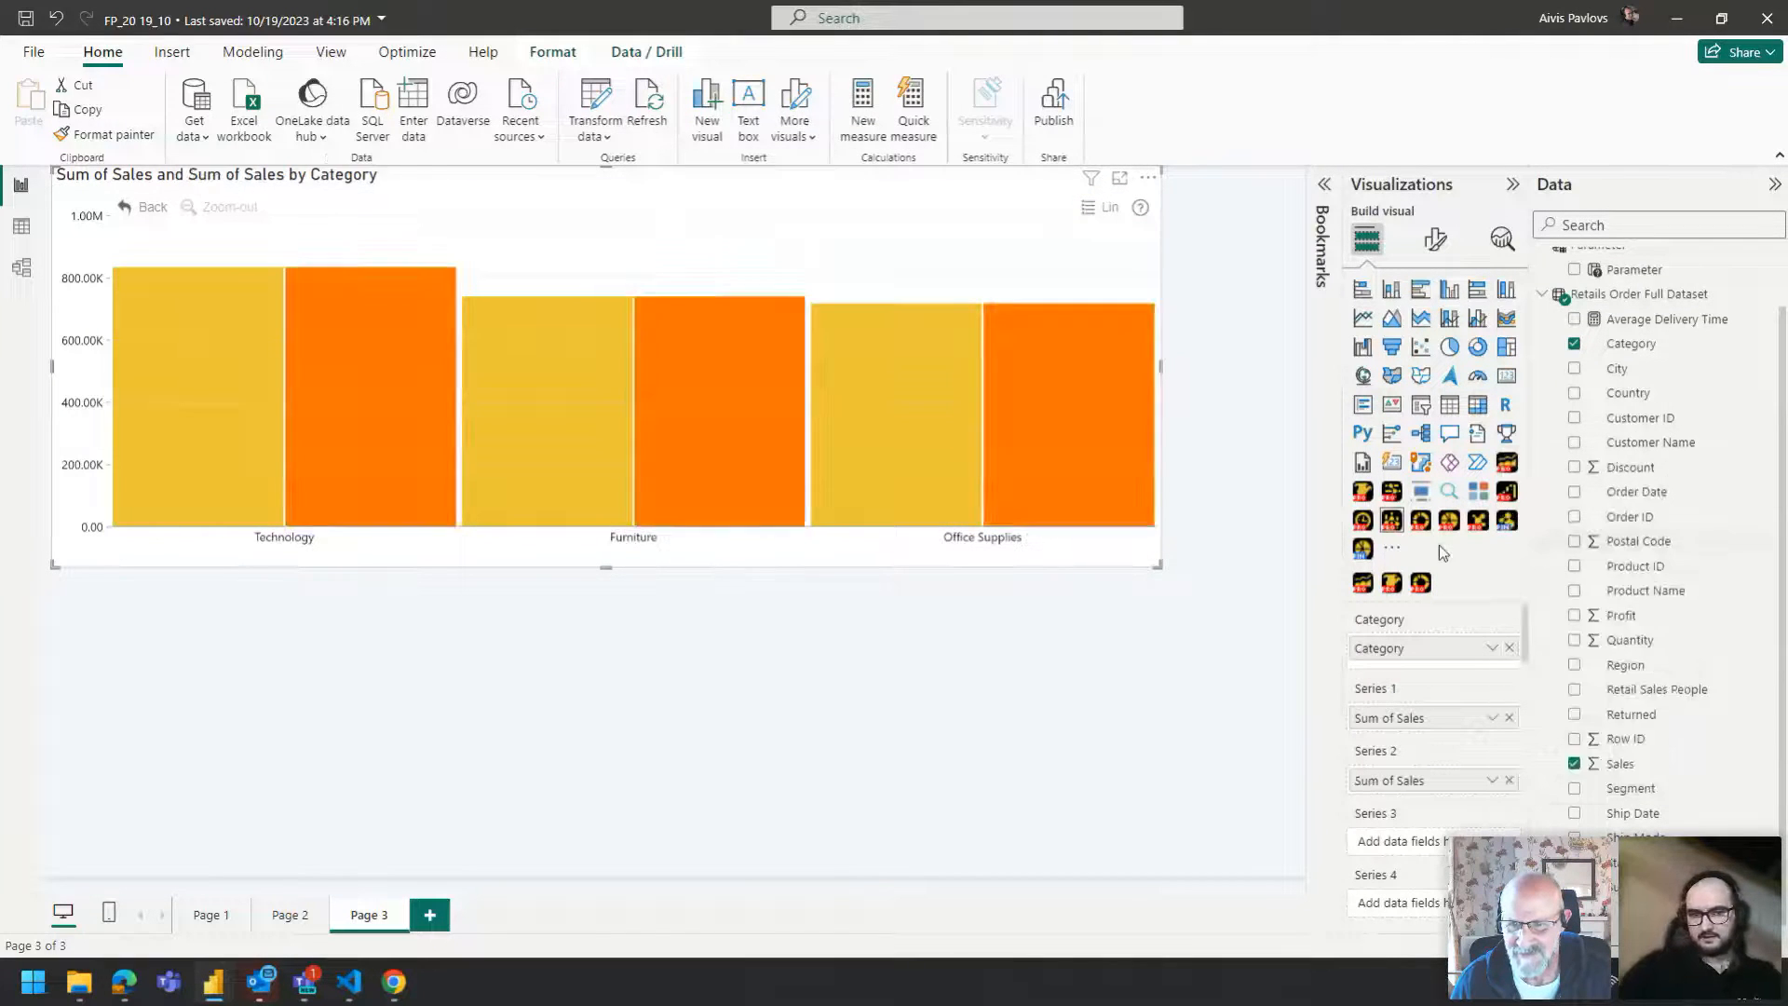
click(1492, 780)
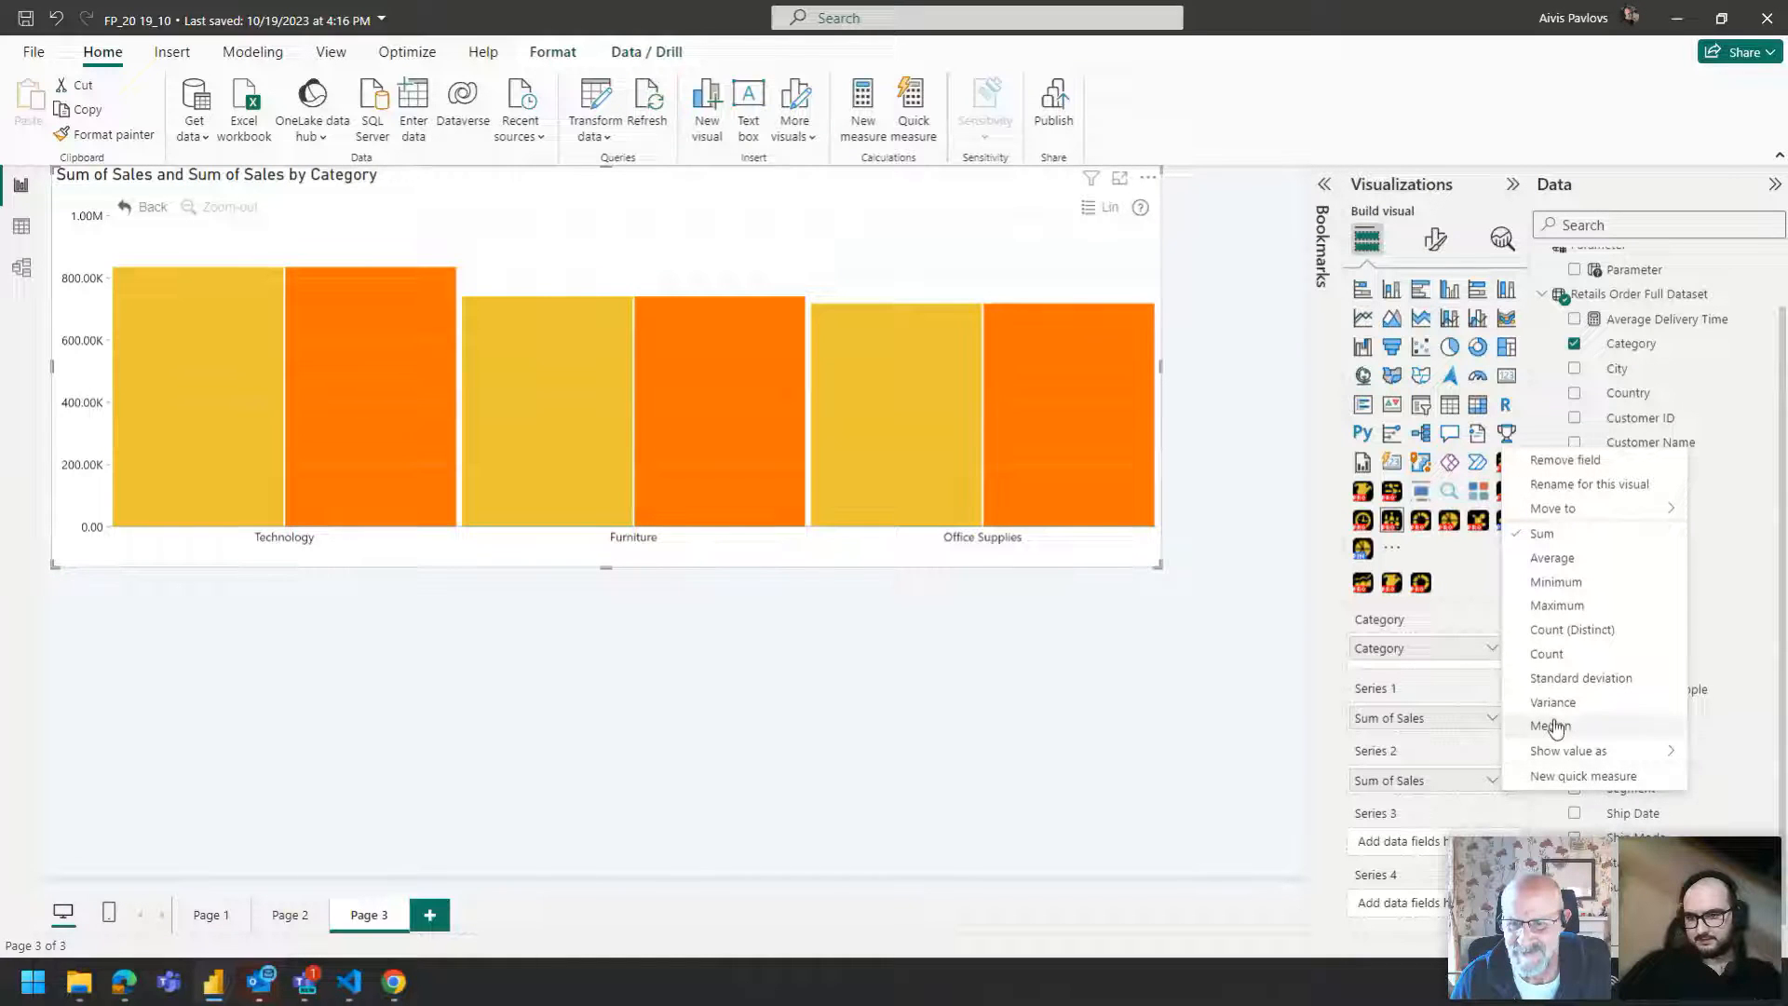
click(1551, 656)
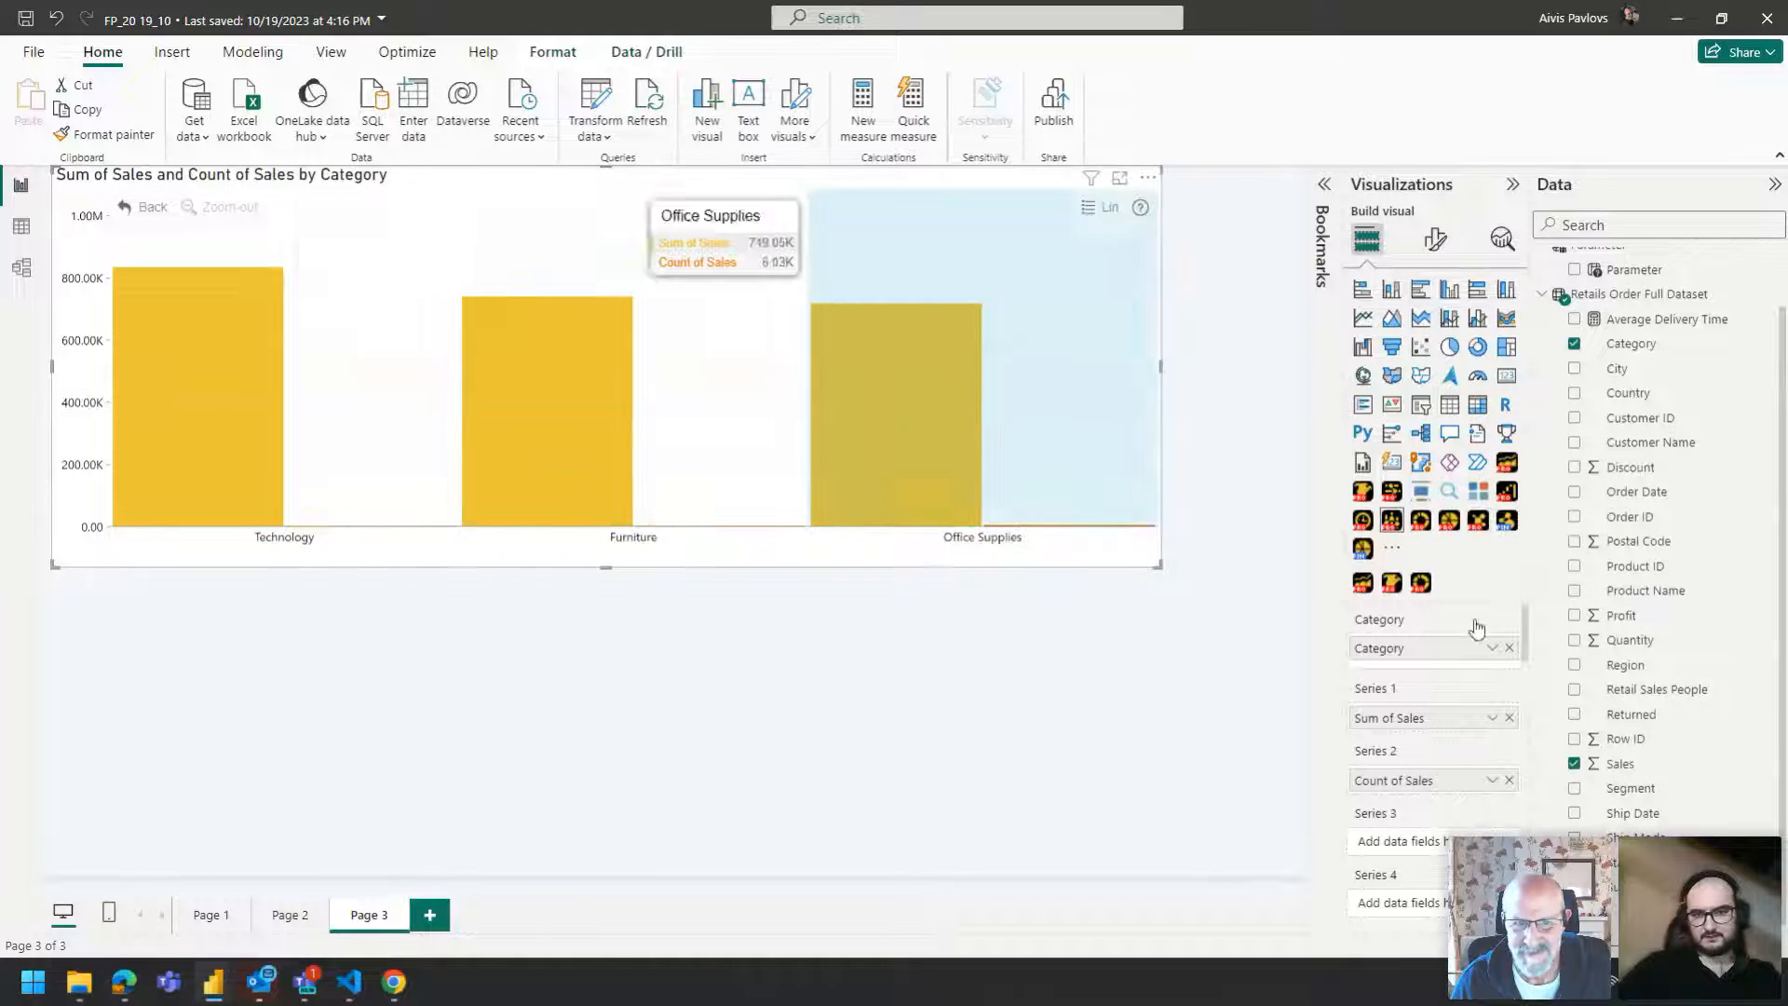
Remove Sales from Series 1 and put Quantity in Series 1 instead.
click(1509, 718)
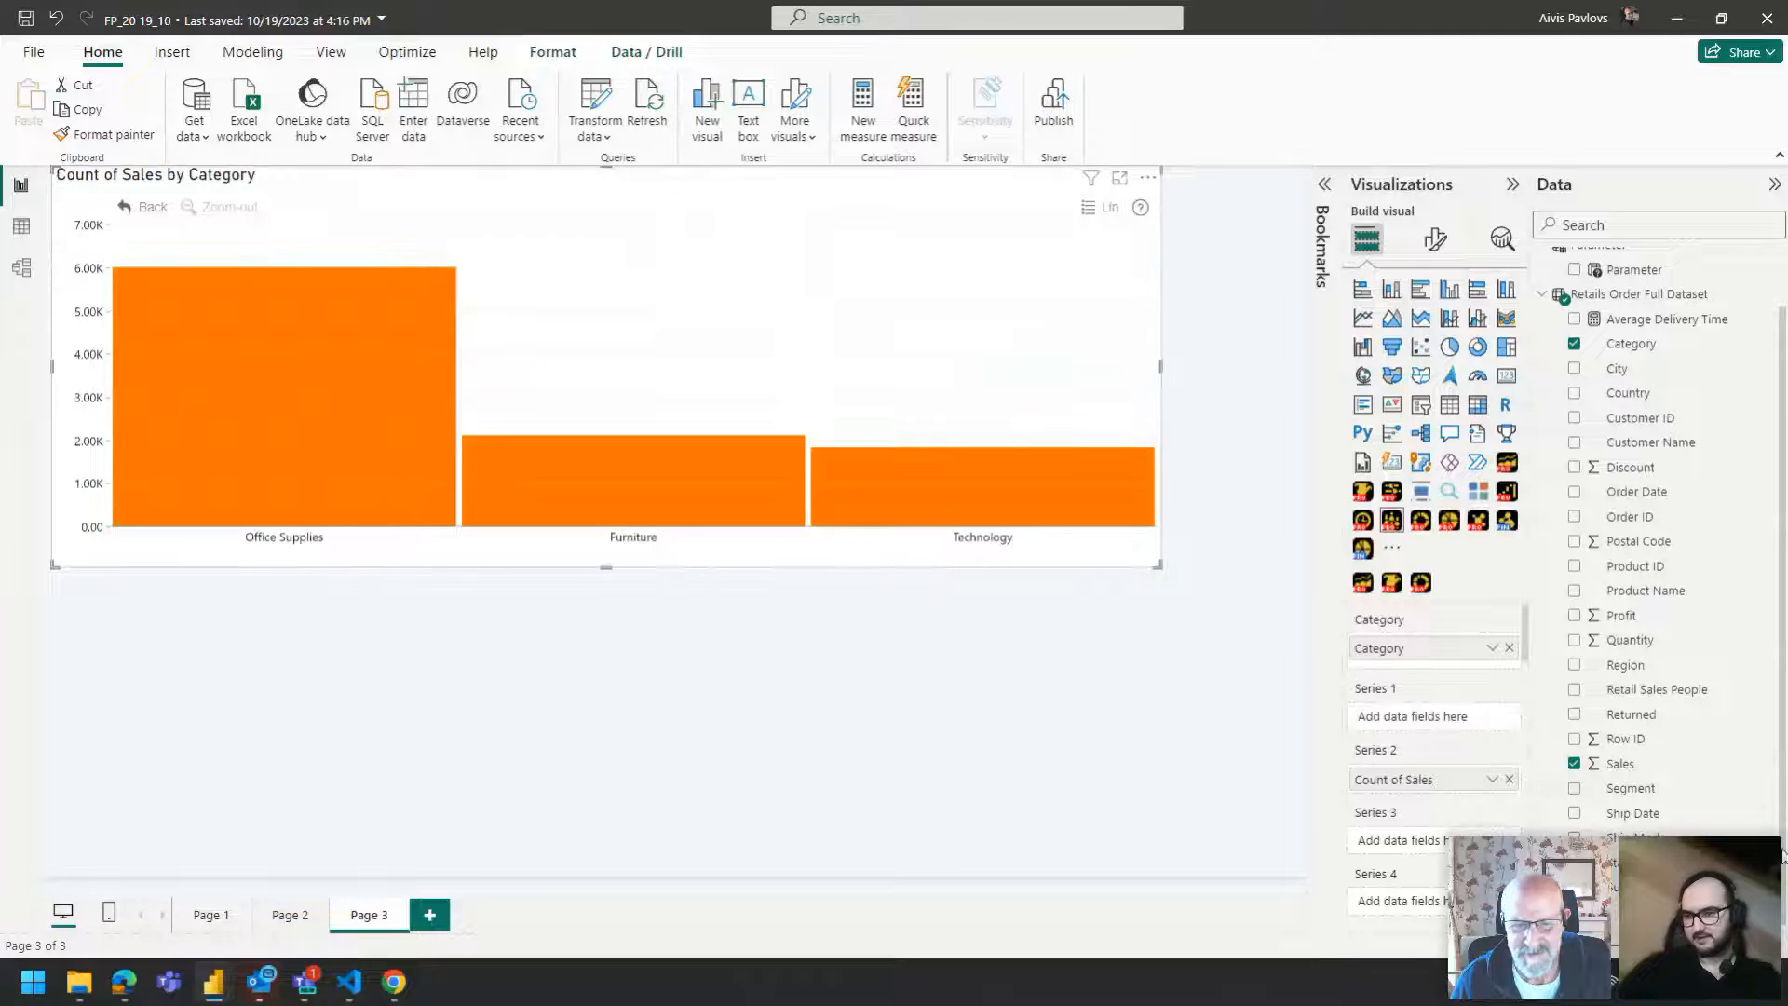
drag(1622, 616, 1447, 722)
click(1509, 717)
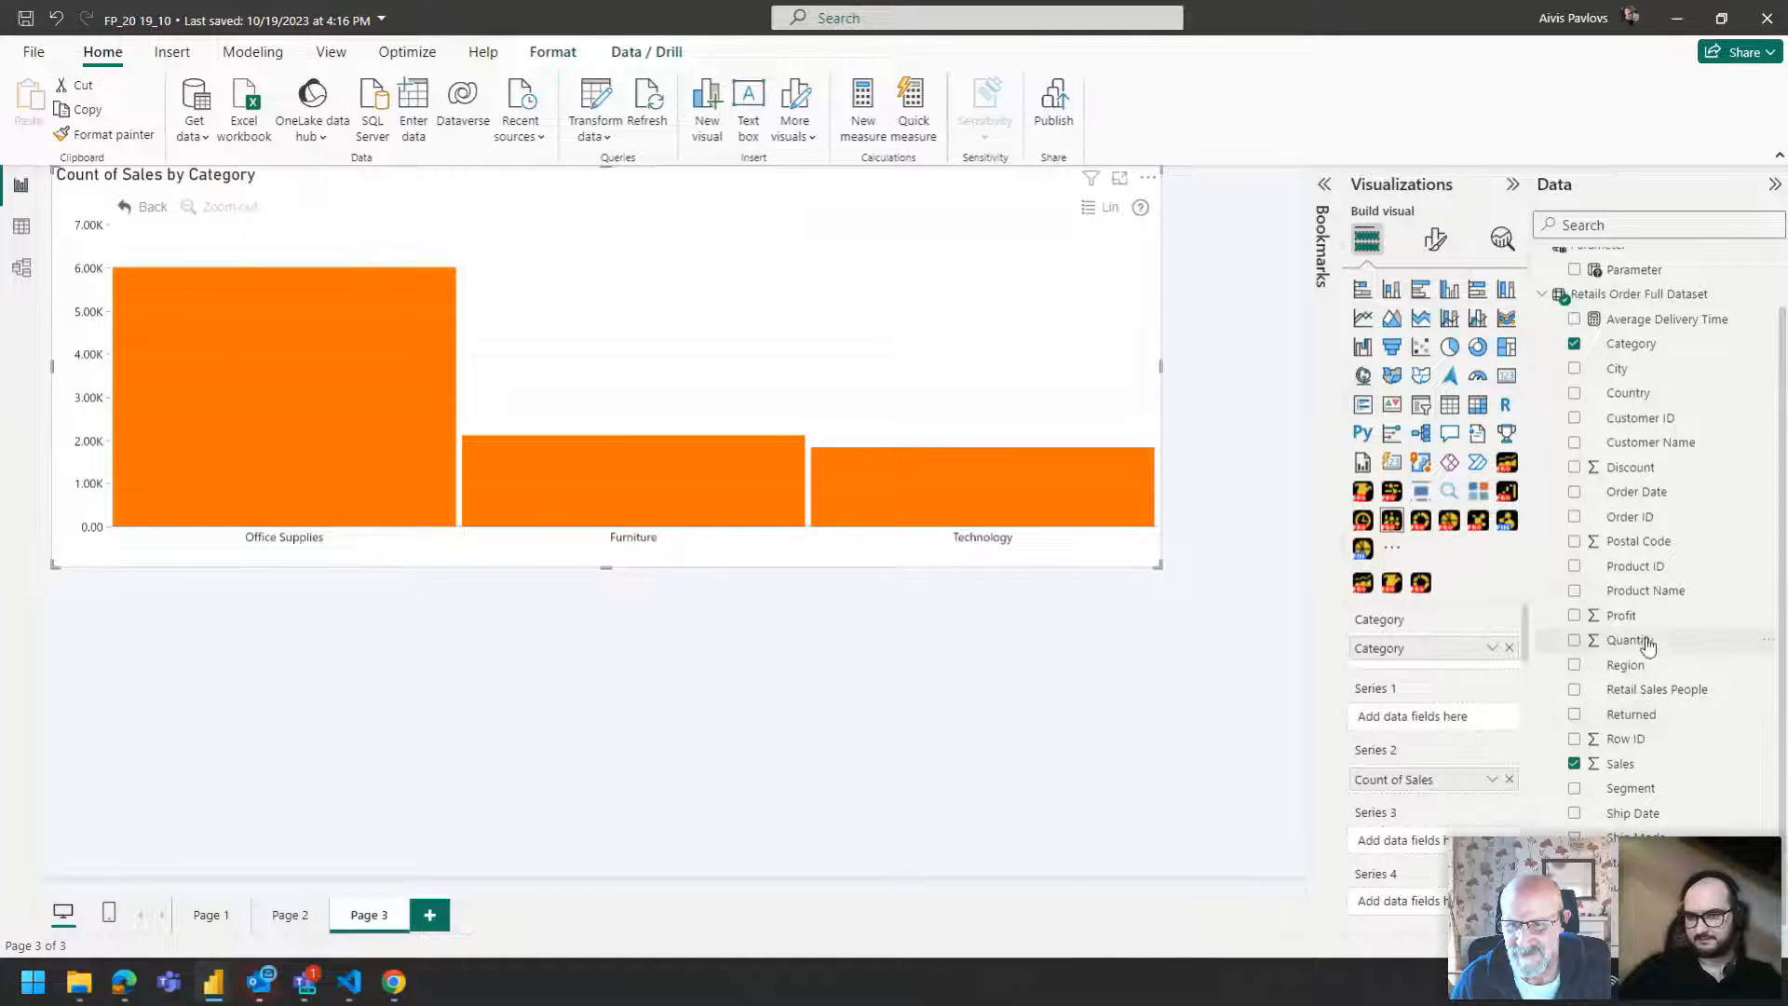
drag(1630, 641, 1453, 722)
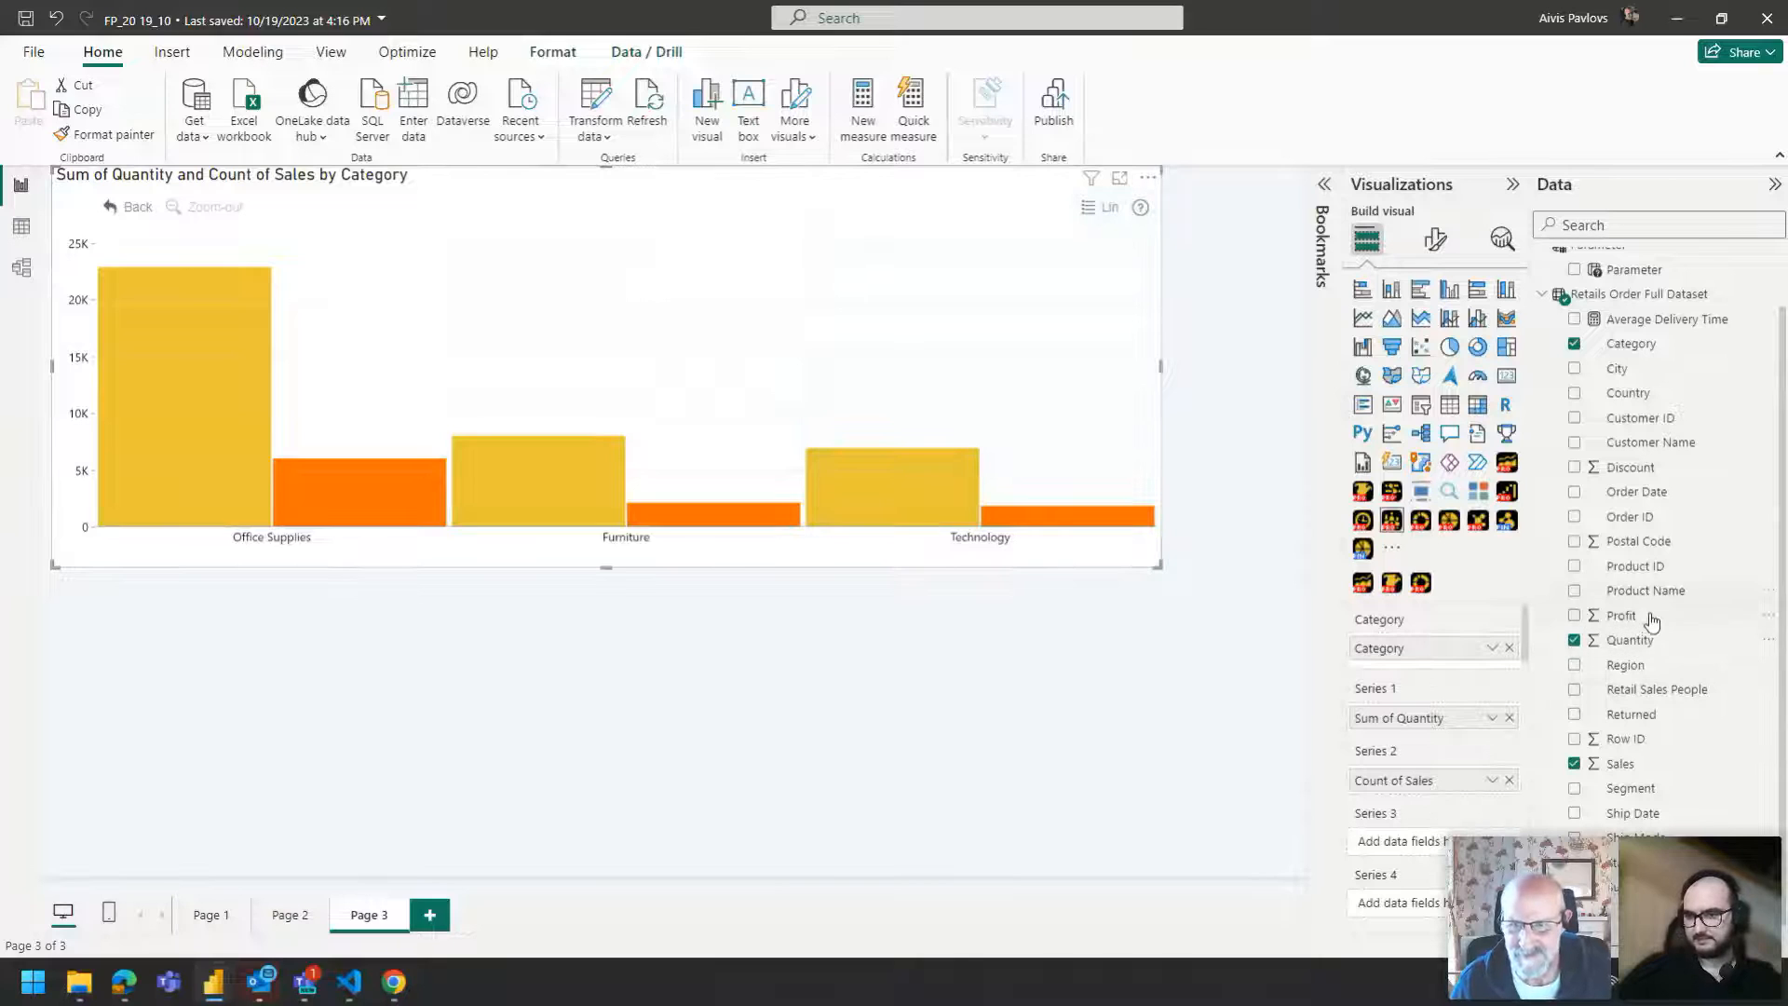
Add Profit as Series 3 and set its aggregation to Max.
drag(1639, 617, 1402, 885)
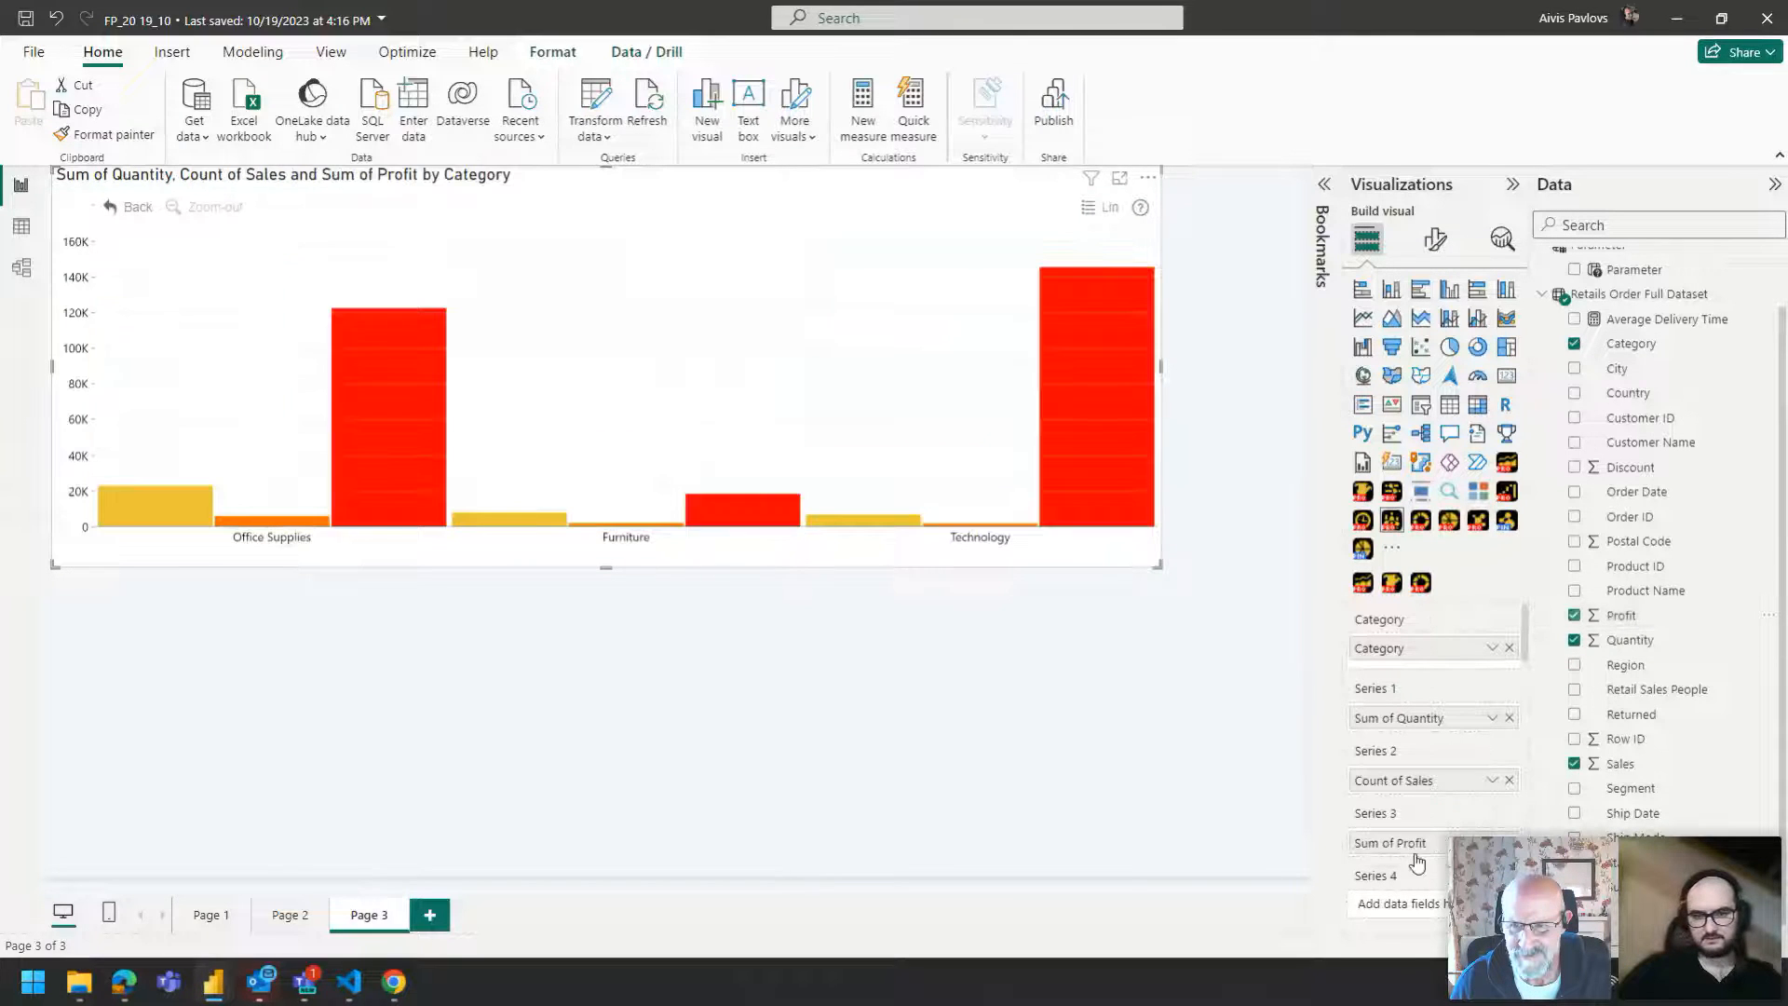
click(1493, 843)
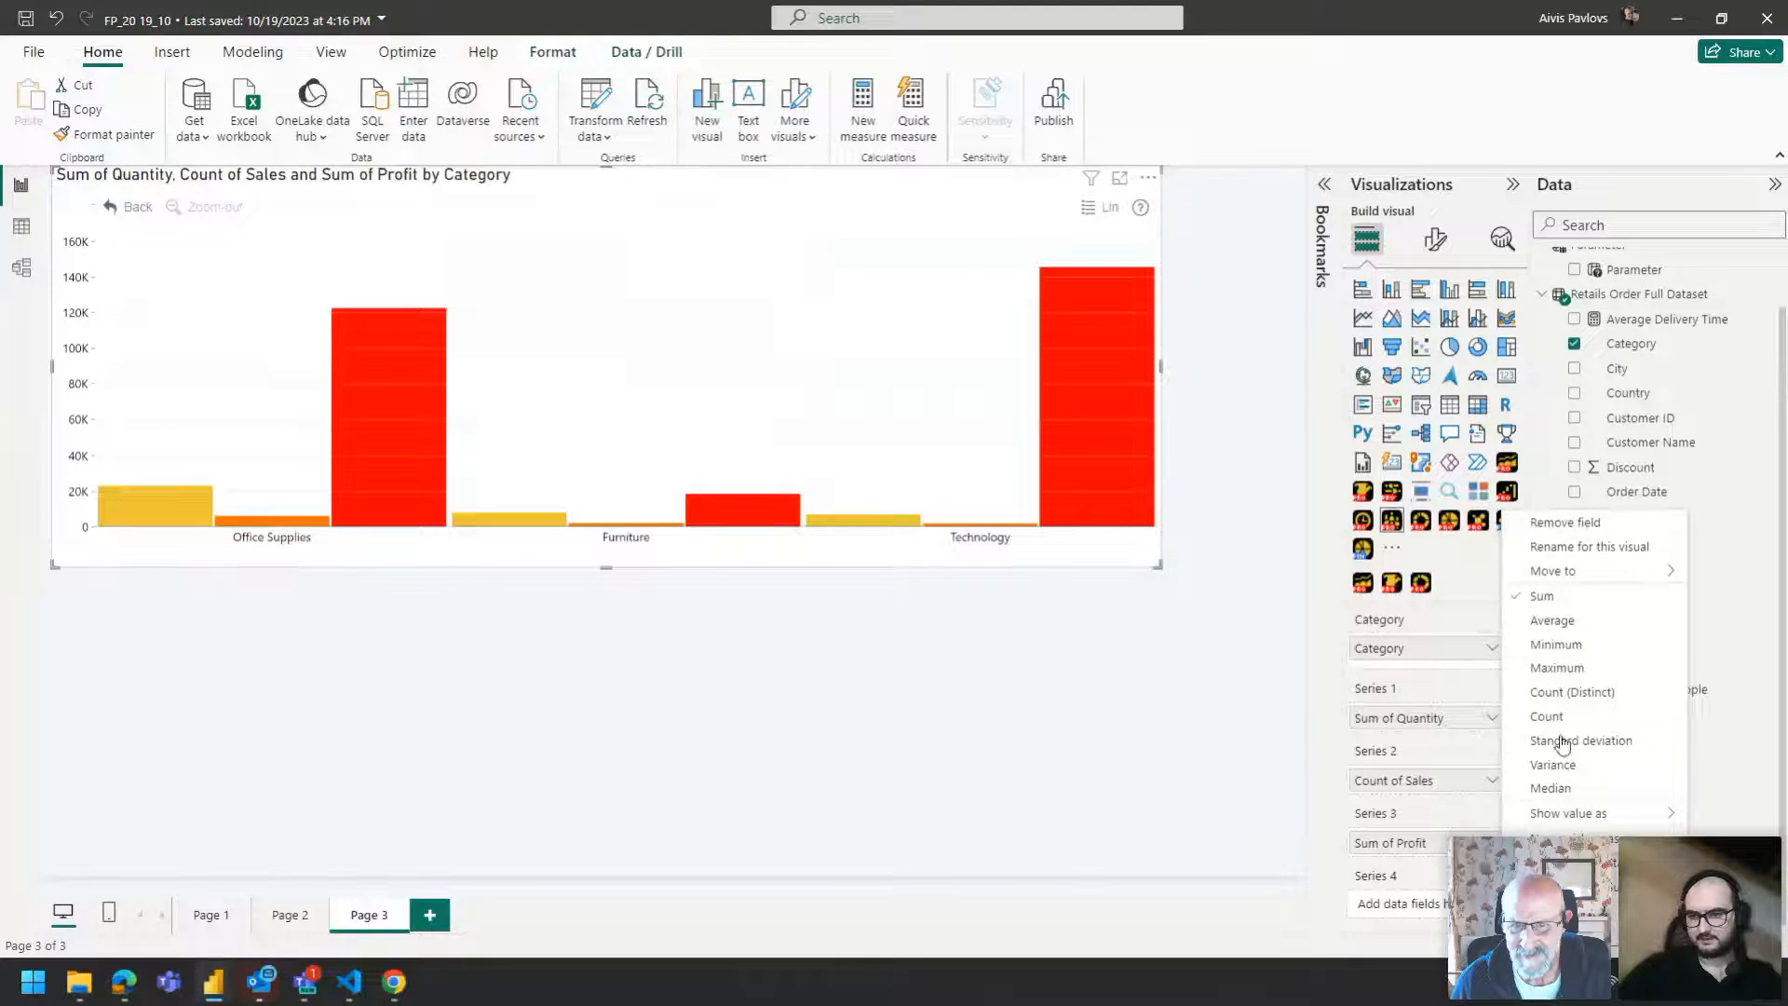
click(1553, 621)
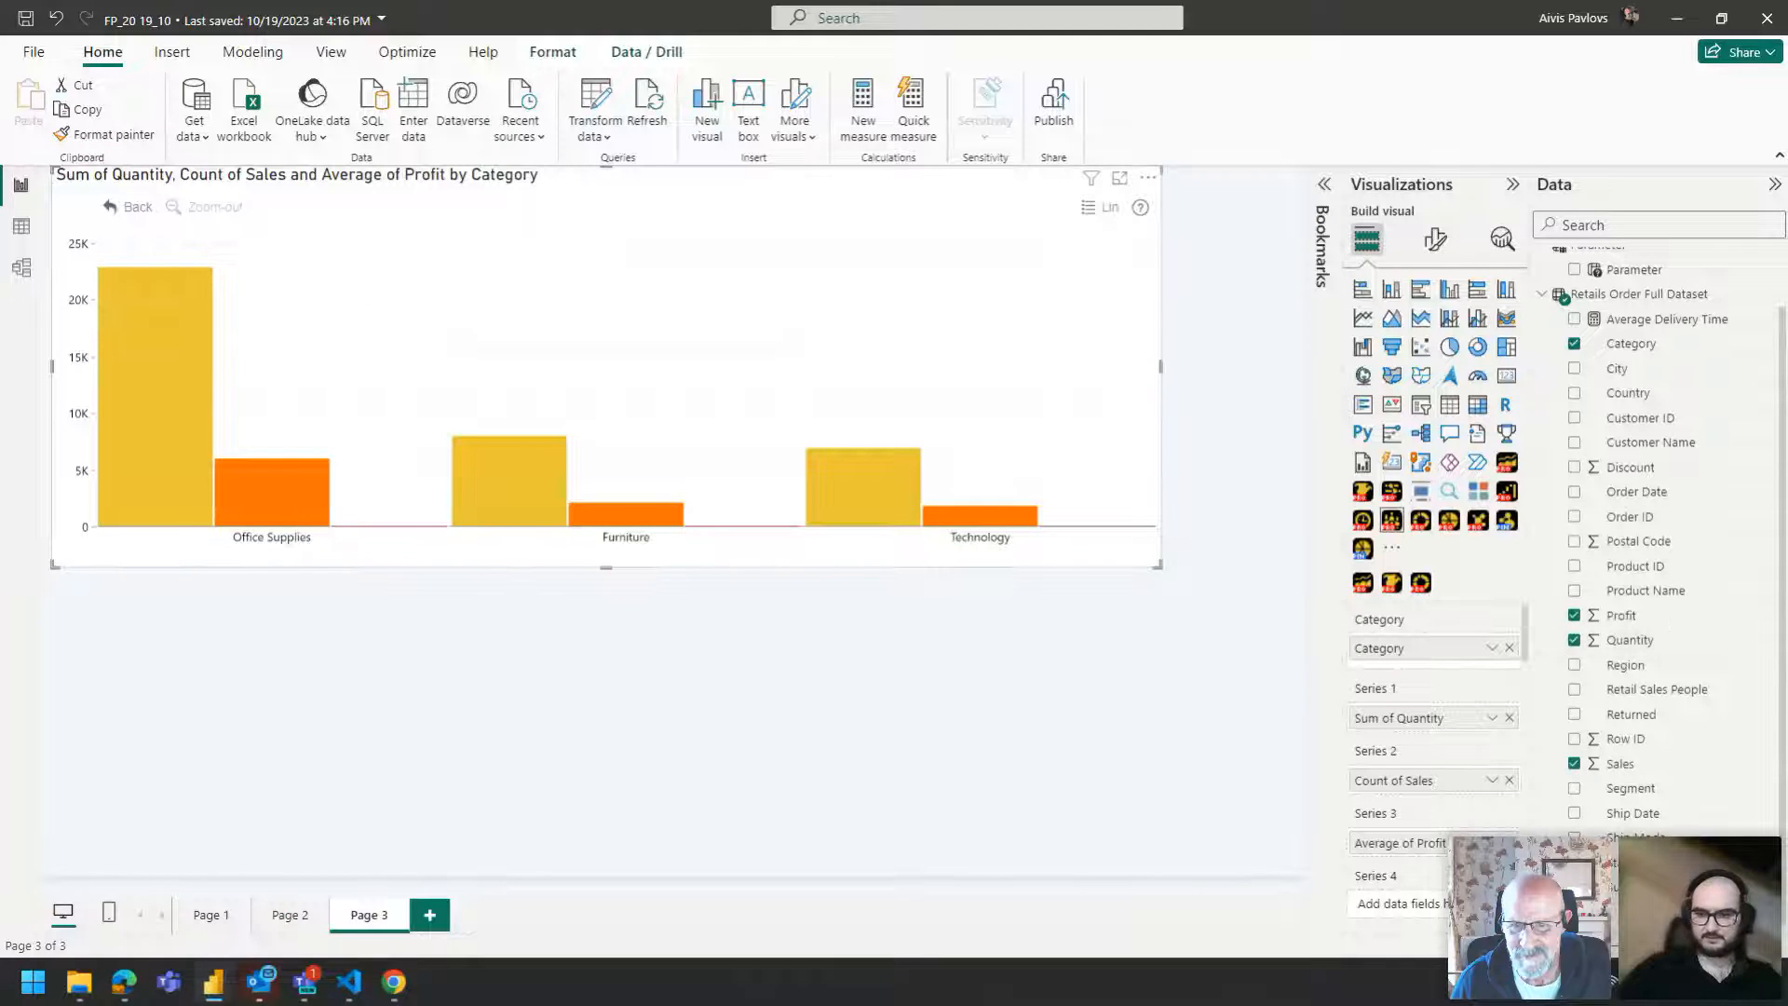
click(1493, 843)
click(1586, 668)
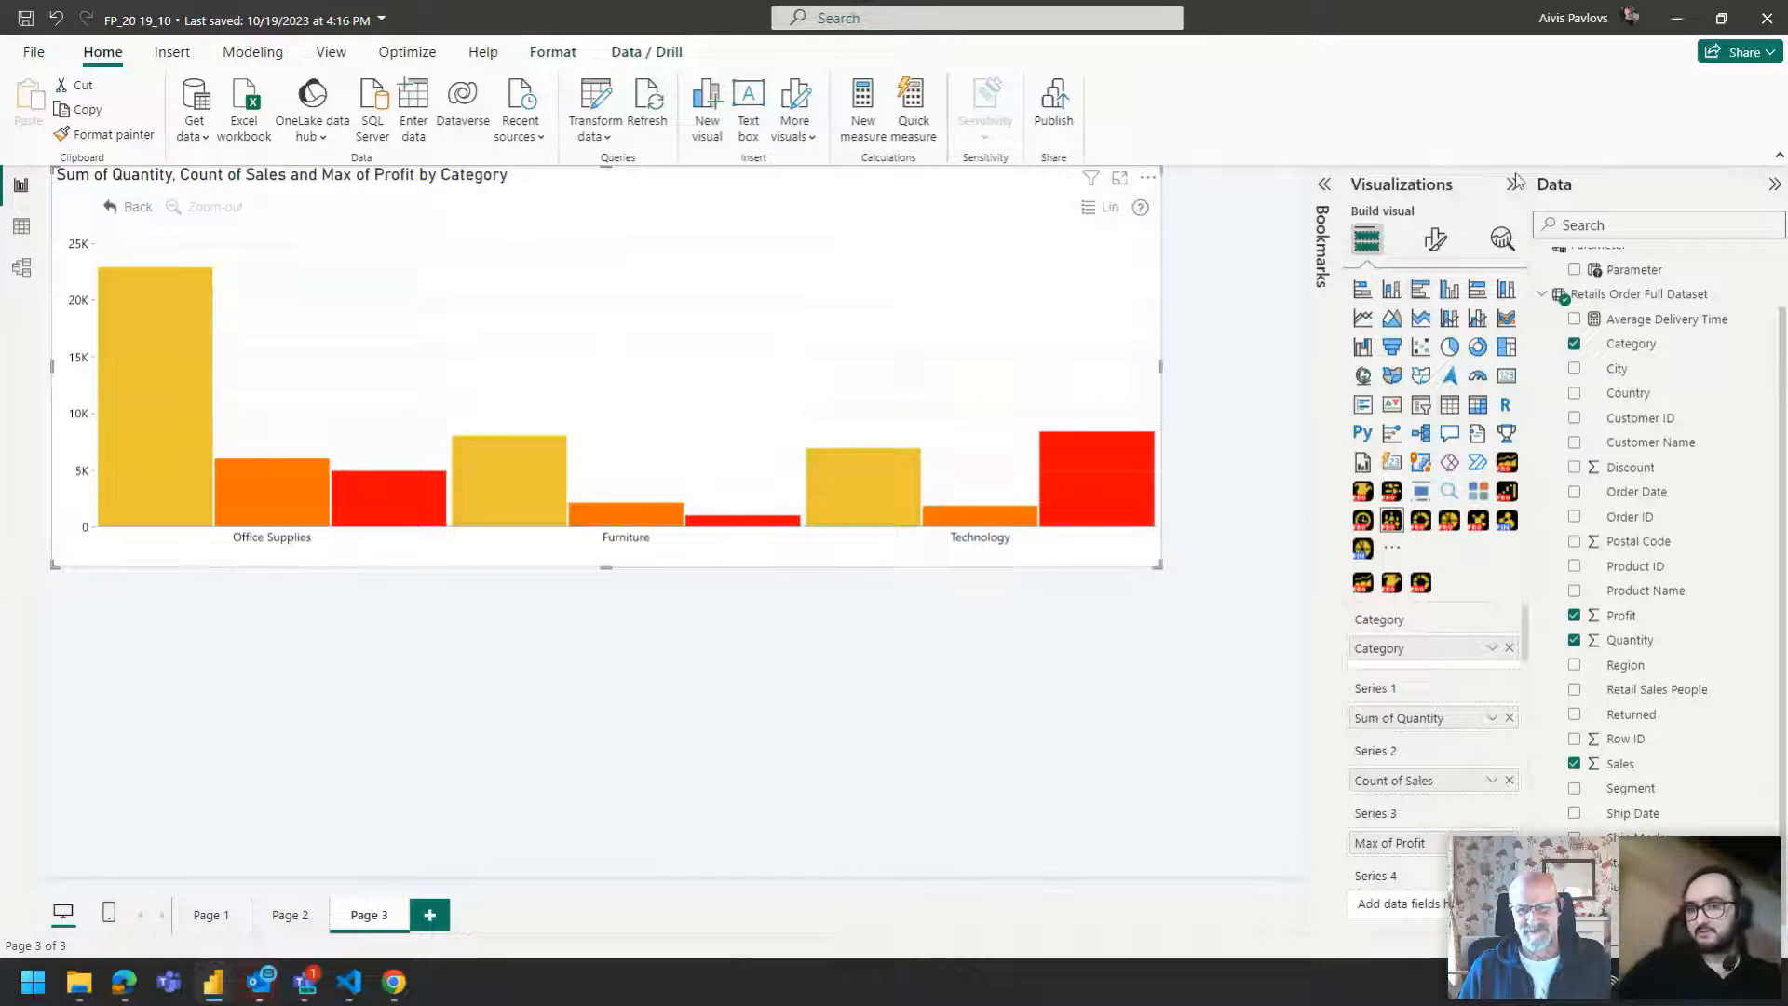
In the visual's format options, set Series 1's cluster to Cluster 1.
click(1436, 240)
scroll(1402, 521, down, 3)
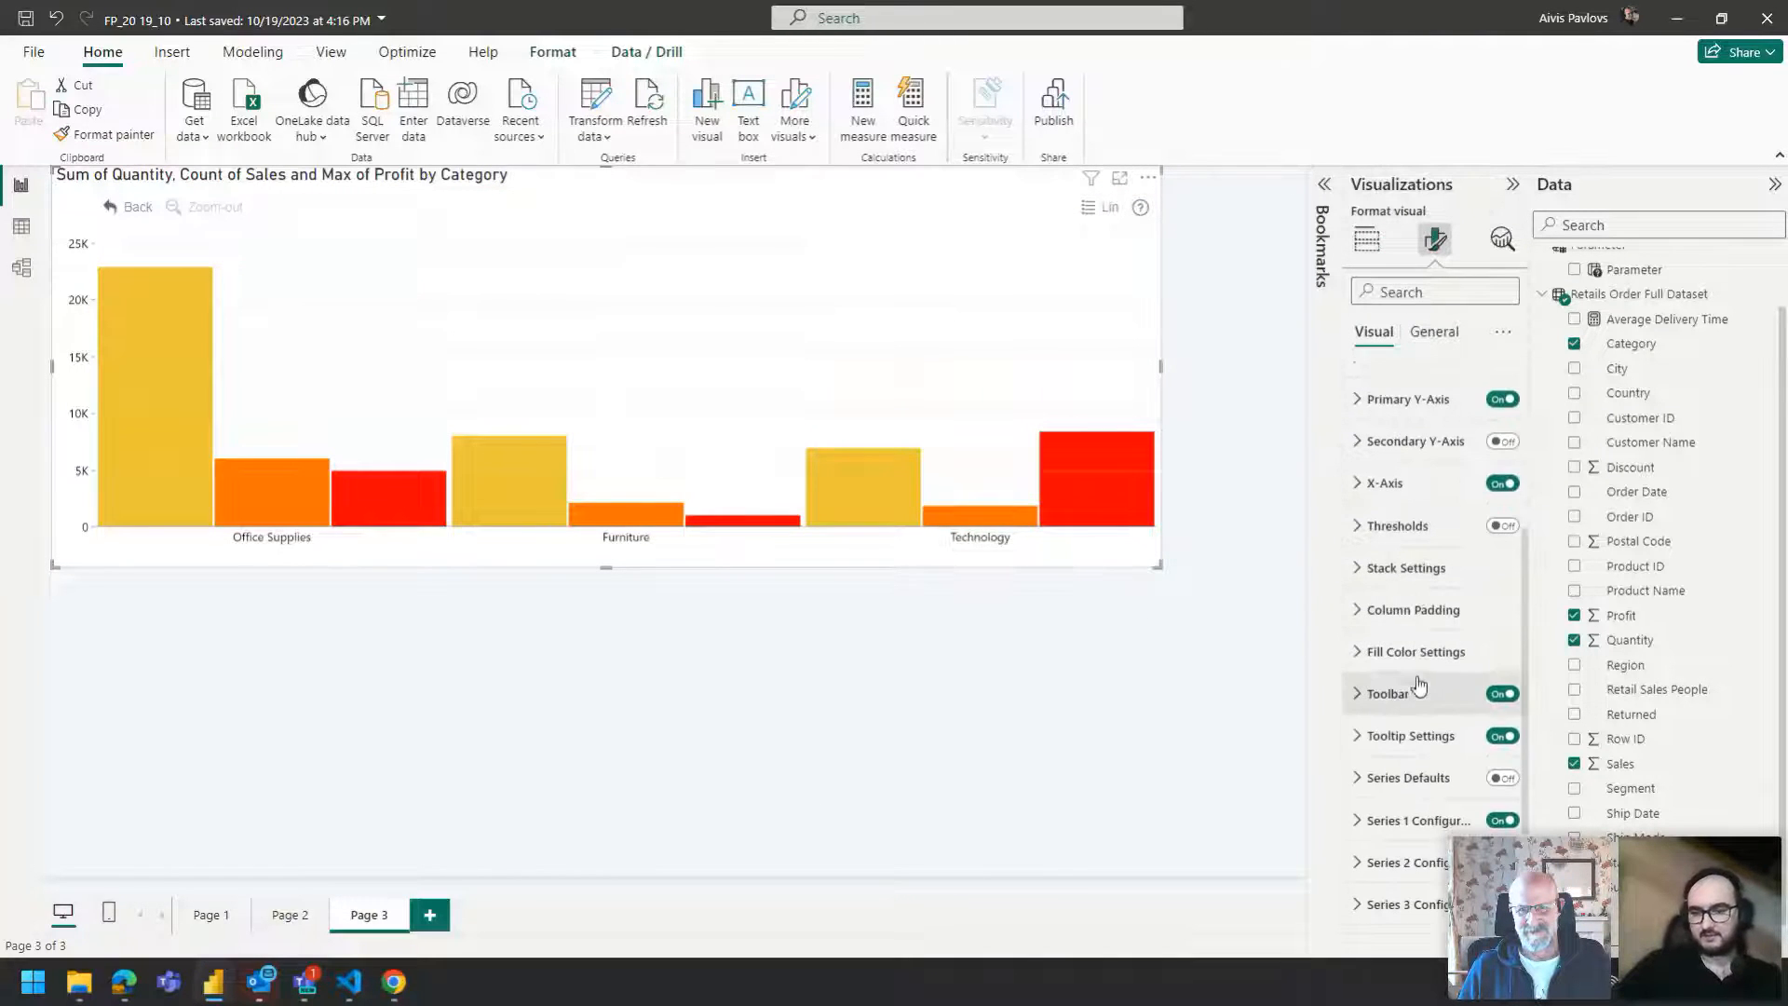
click(1432, 820)
scroll(1427, 714, down, 10)
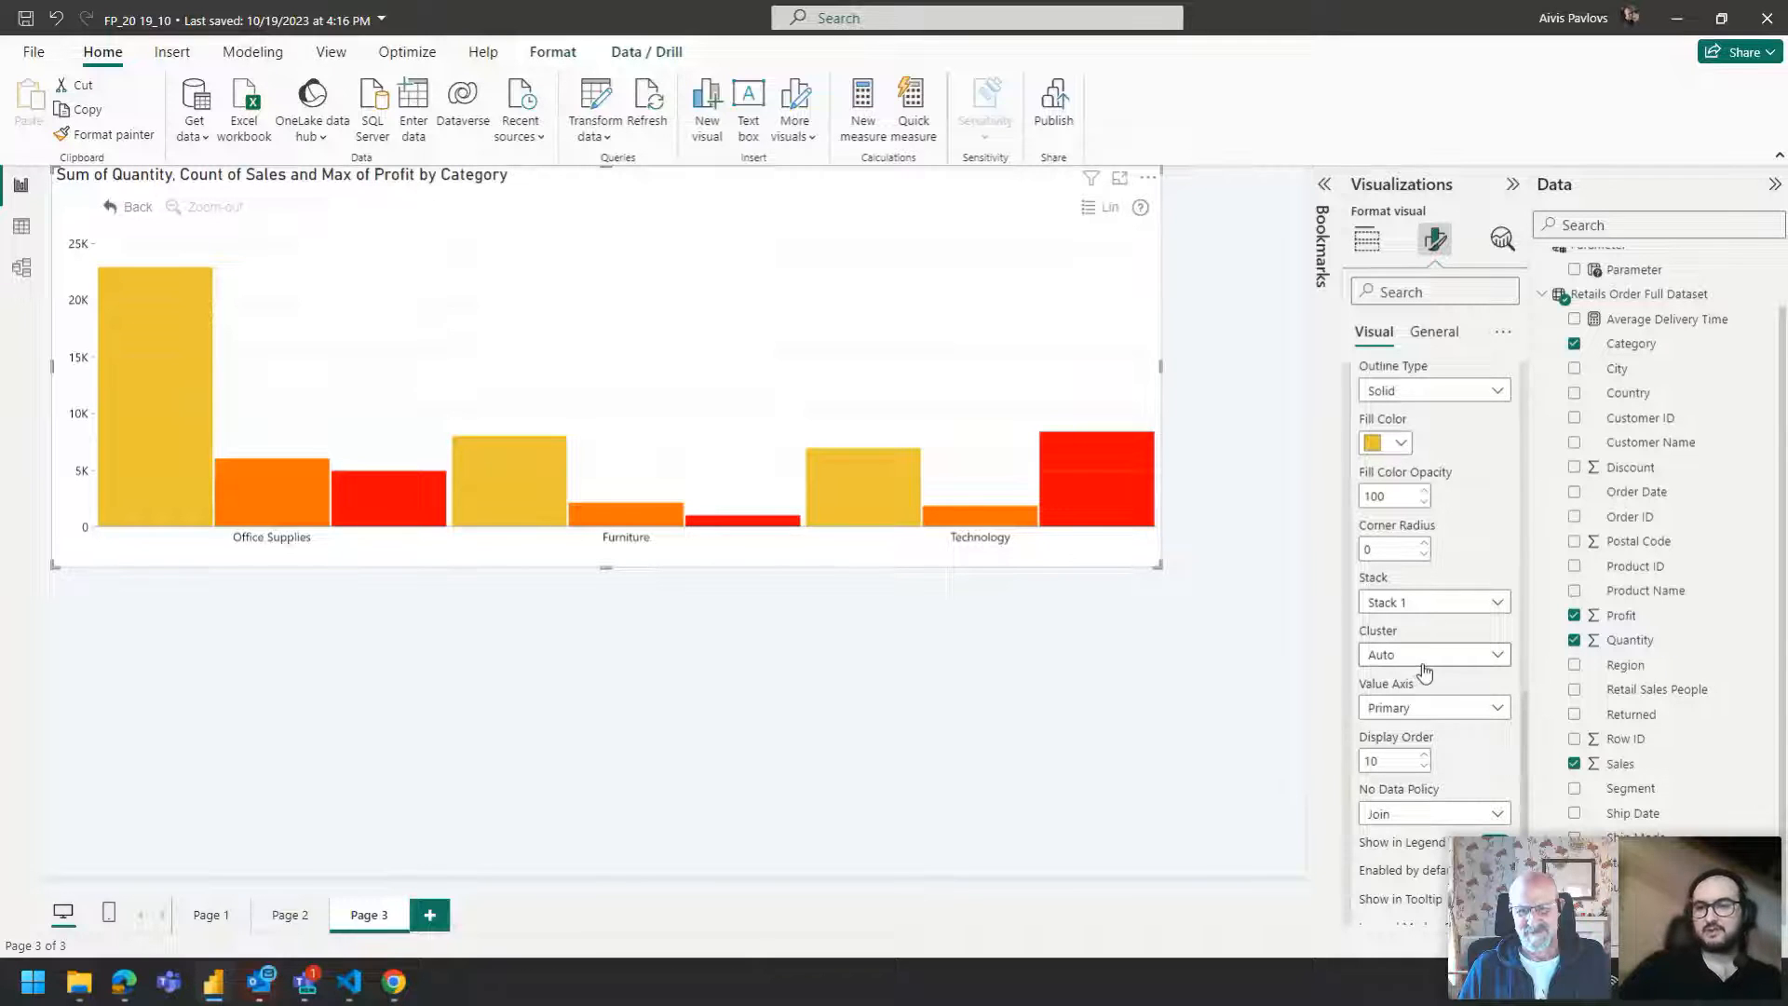
click(1424, 662)
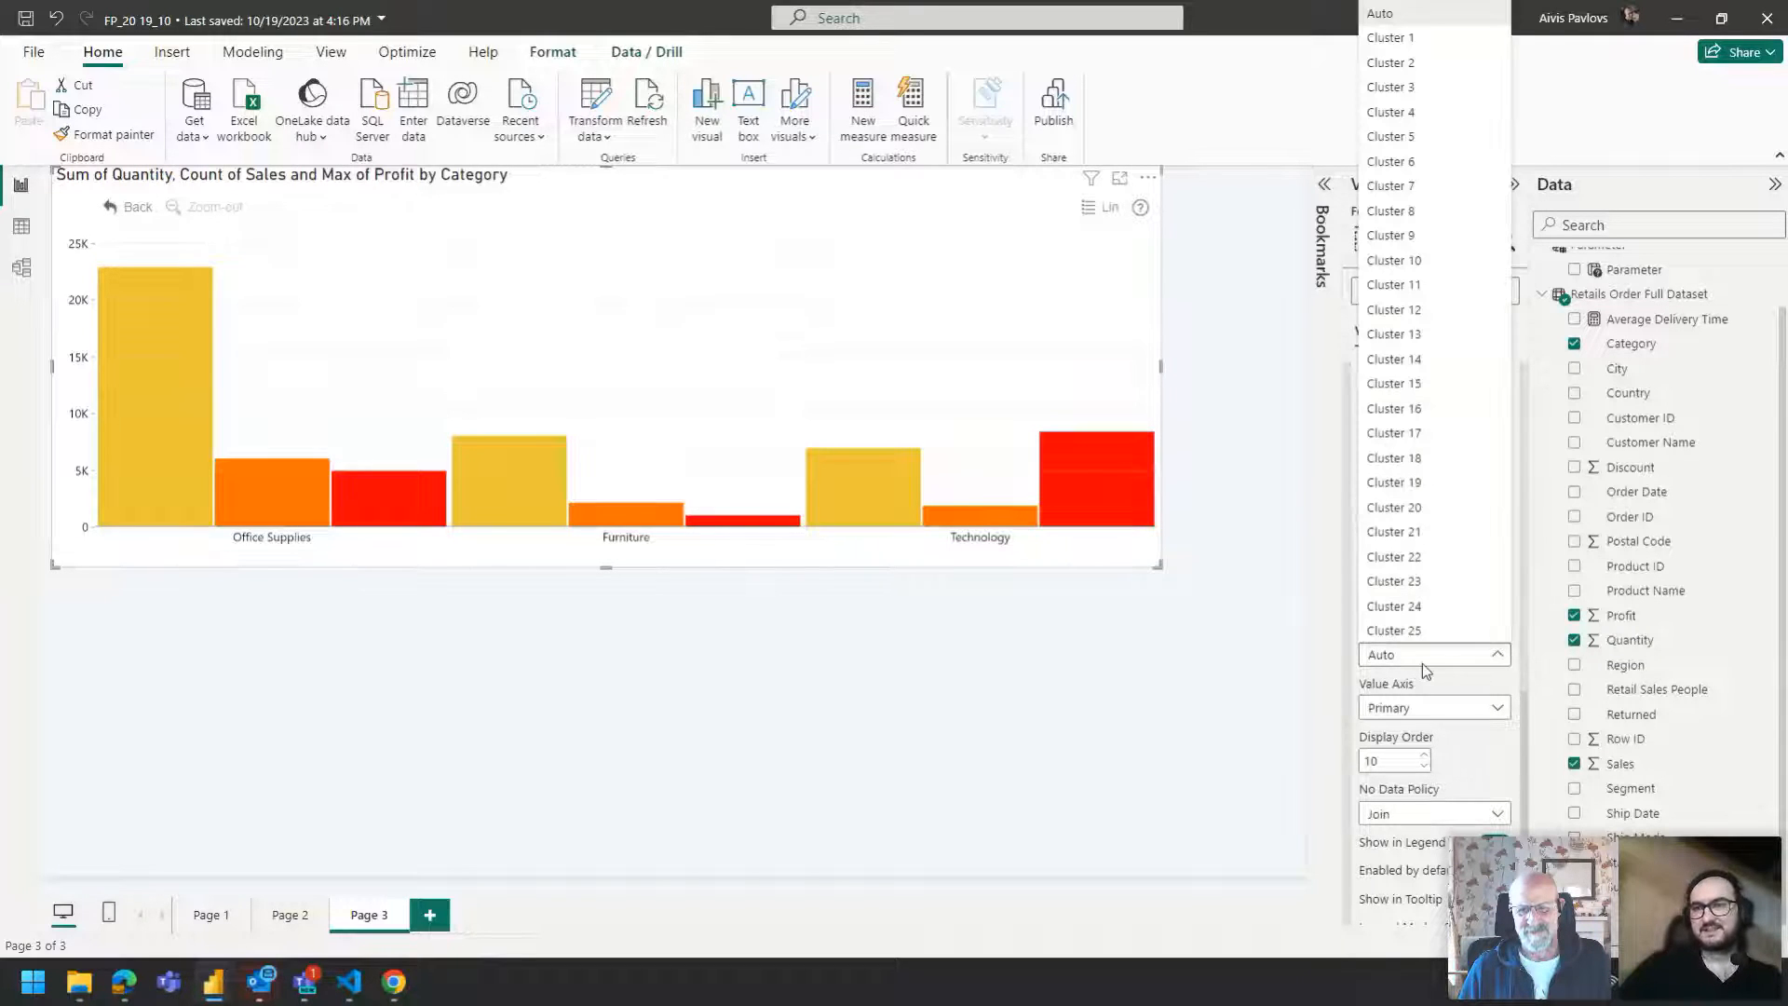
click(1411, 39)
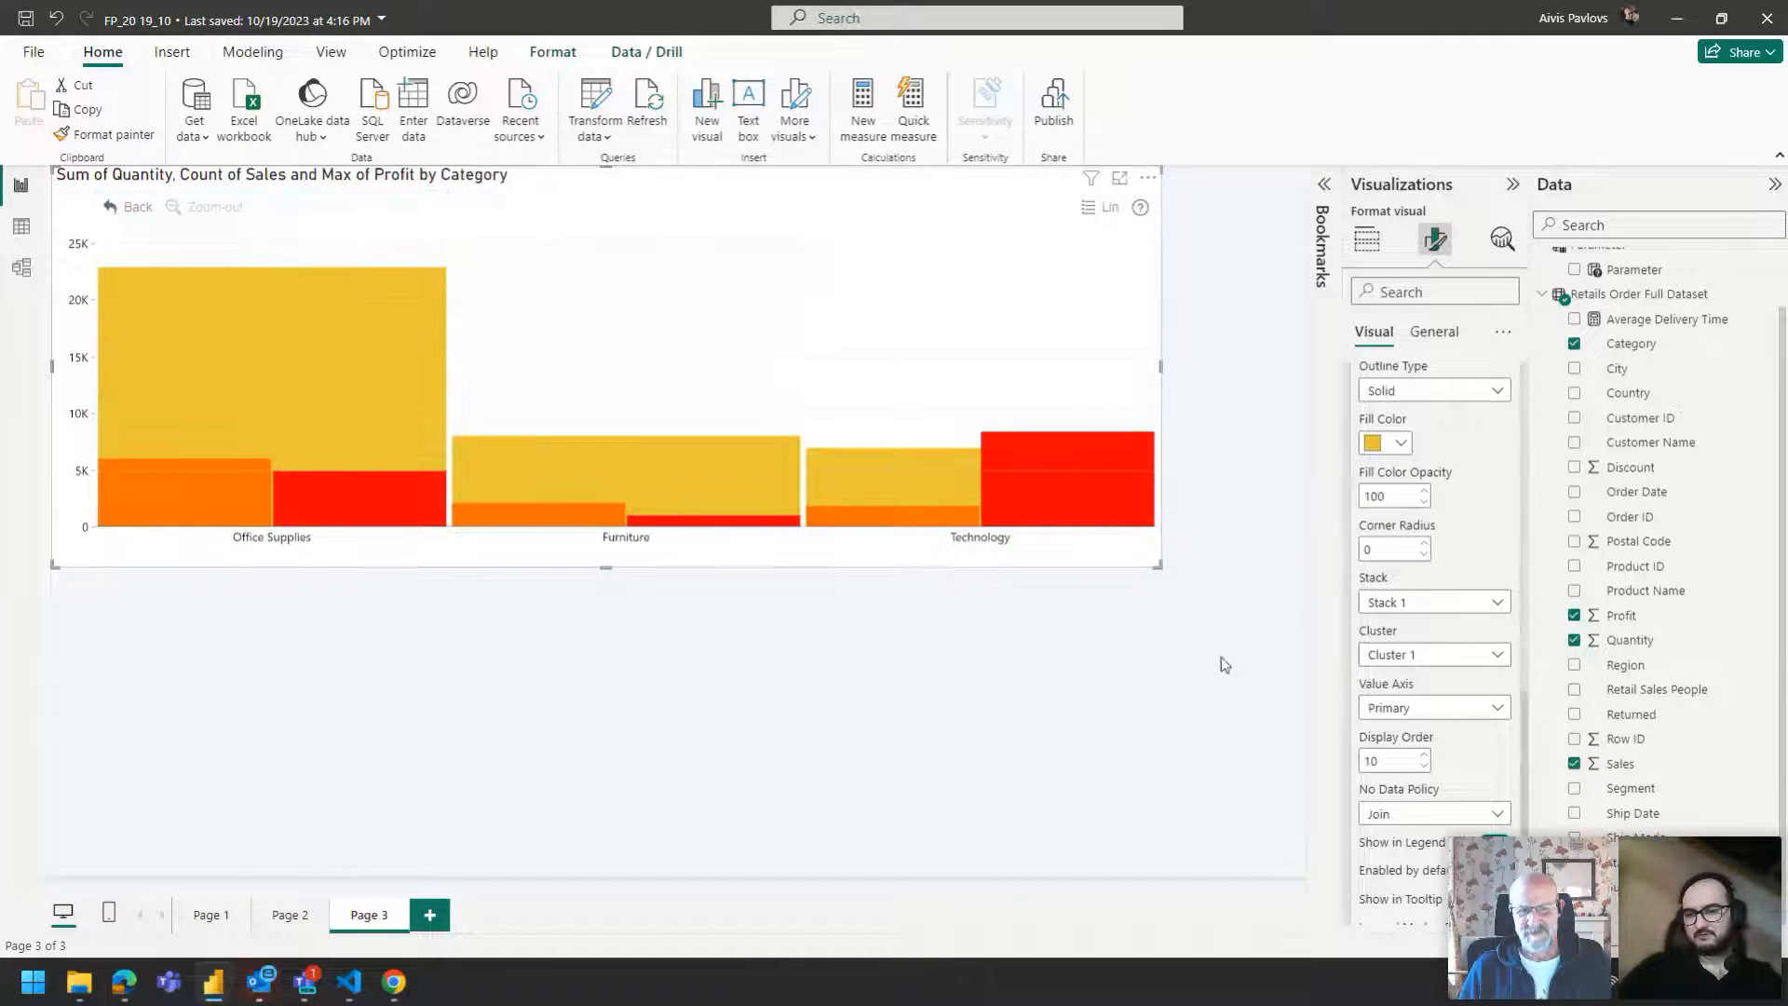
Set the width percent of Series 2 and Series 3 to 80.
scroll(1397, 727, down, 3)
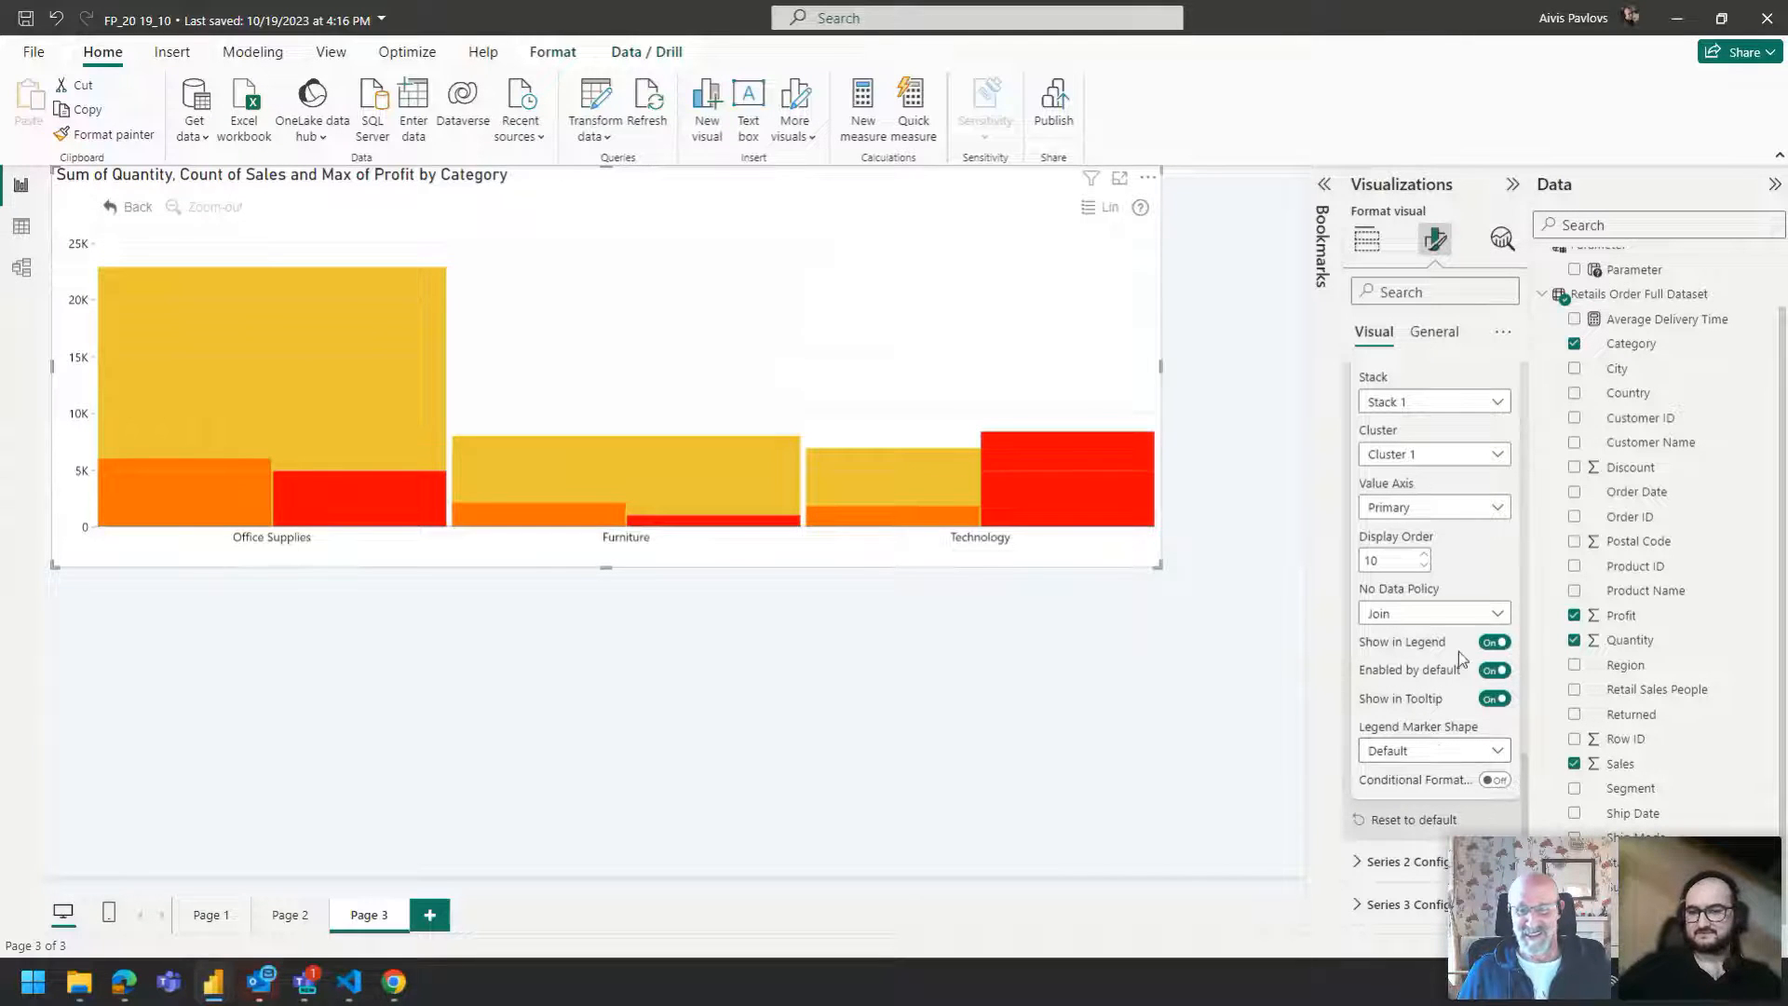
click(1411, 862)
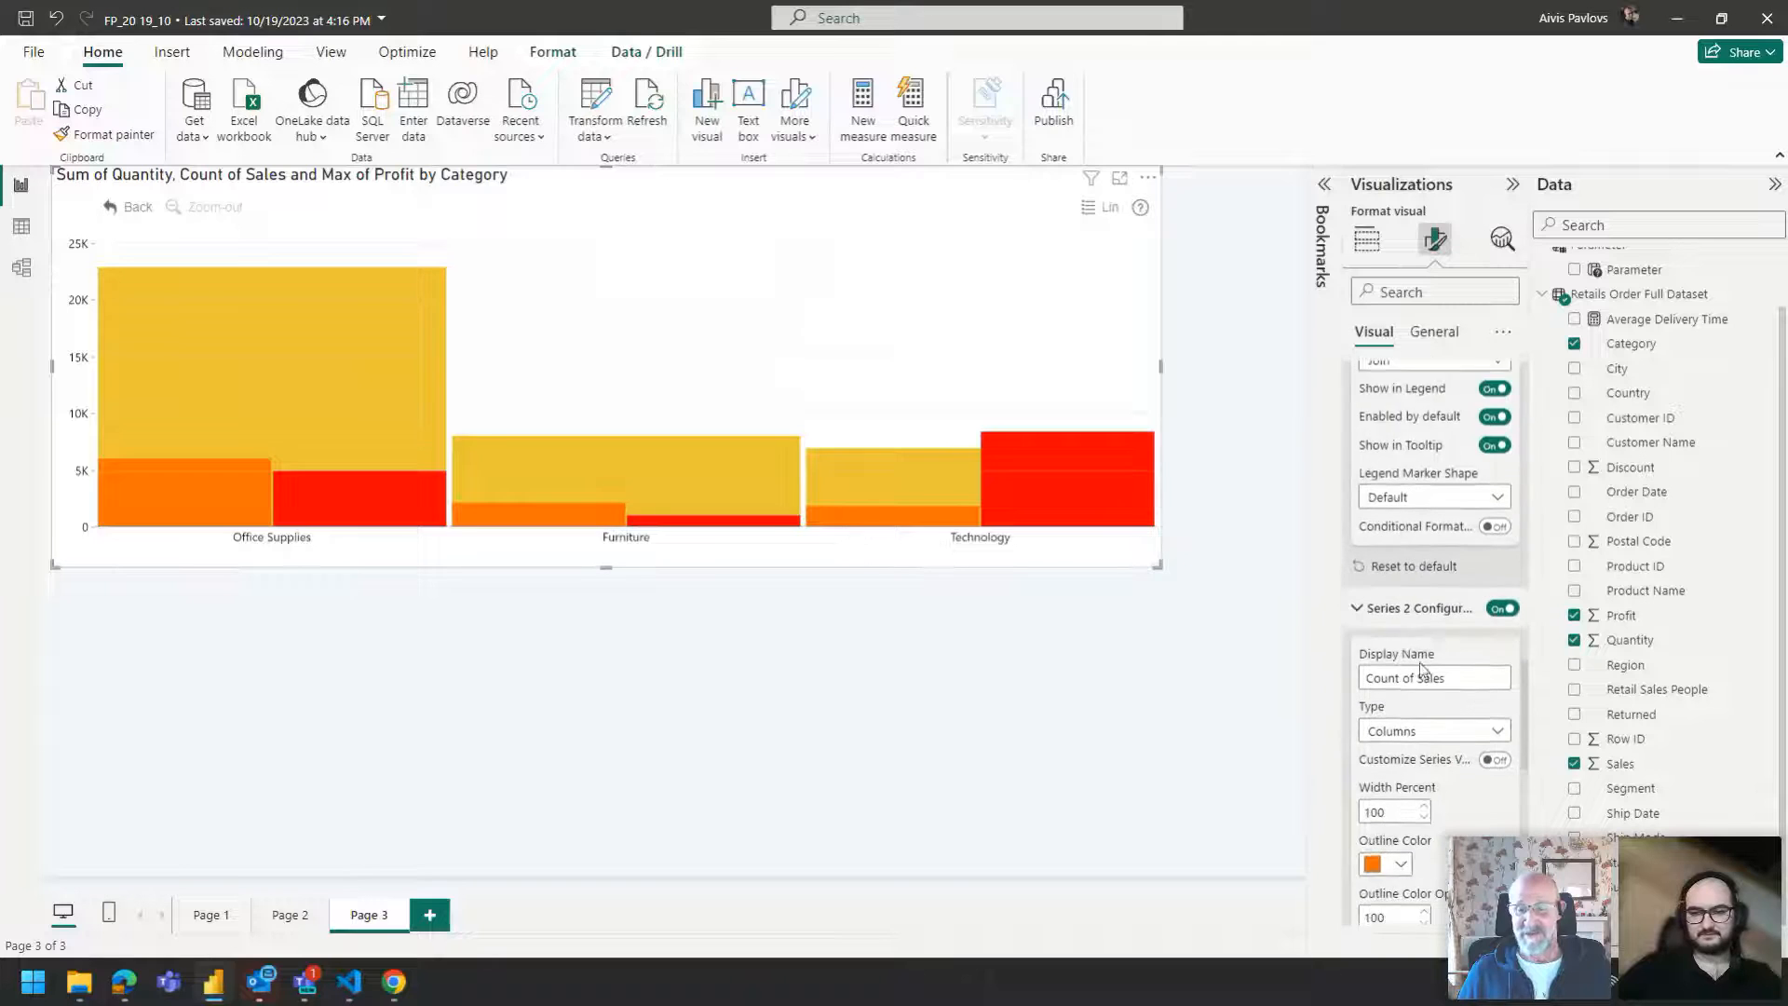
scroll(1421, 665, down, 1)
double_click(1396, 727)
text(80)
scroll(1374, 751, down, 2)
scroll(1373, 752, down, 4)
scroll(1424, 801, down, 2)
scroll(1424, 799, down, 1)
double_click(1394, 685)
text(80)
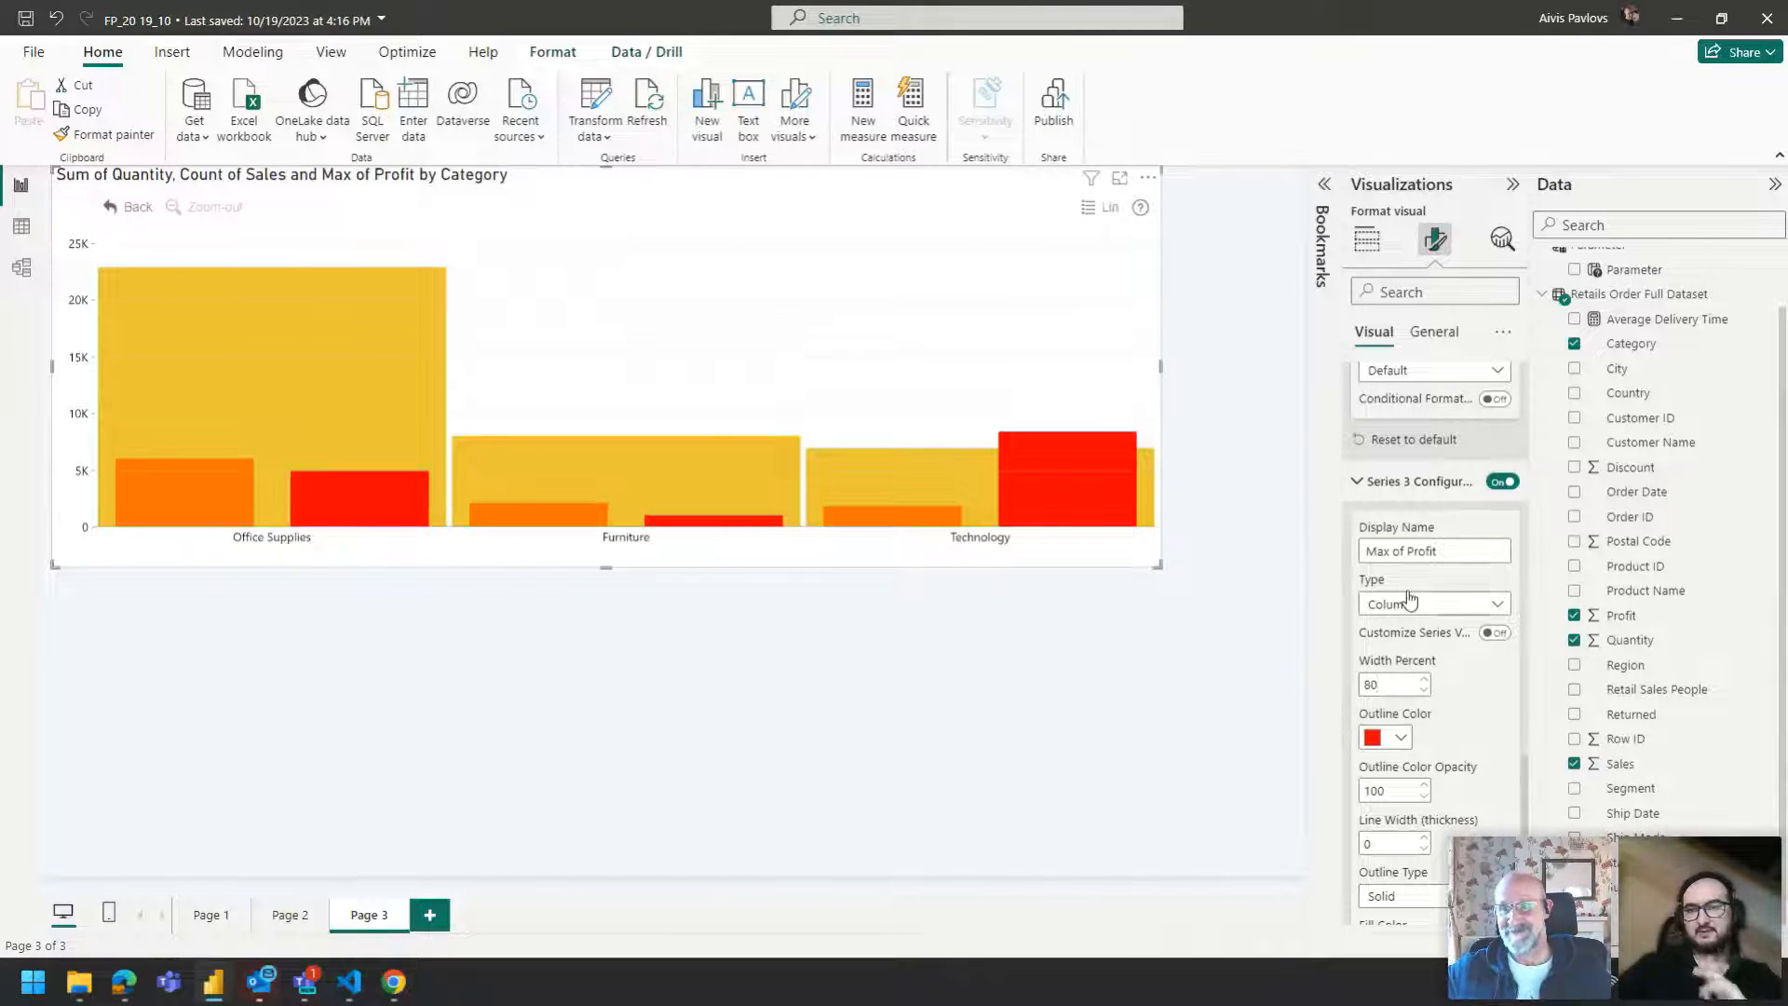
Open Column Padding and set the column left padding to 0.
scroll(1410, 599, up, 12)
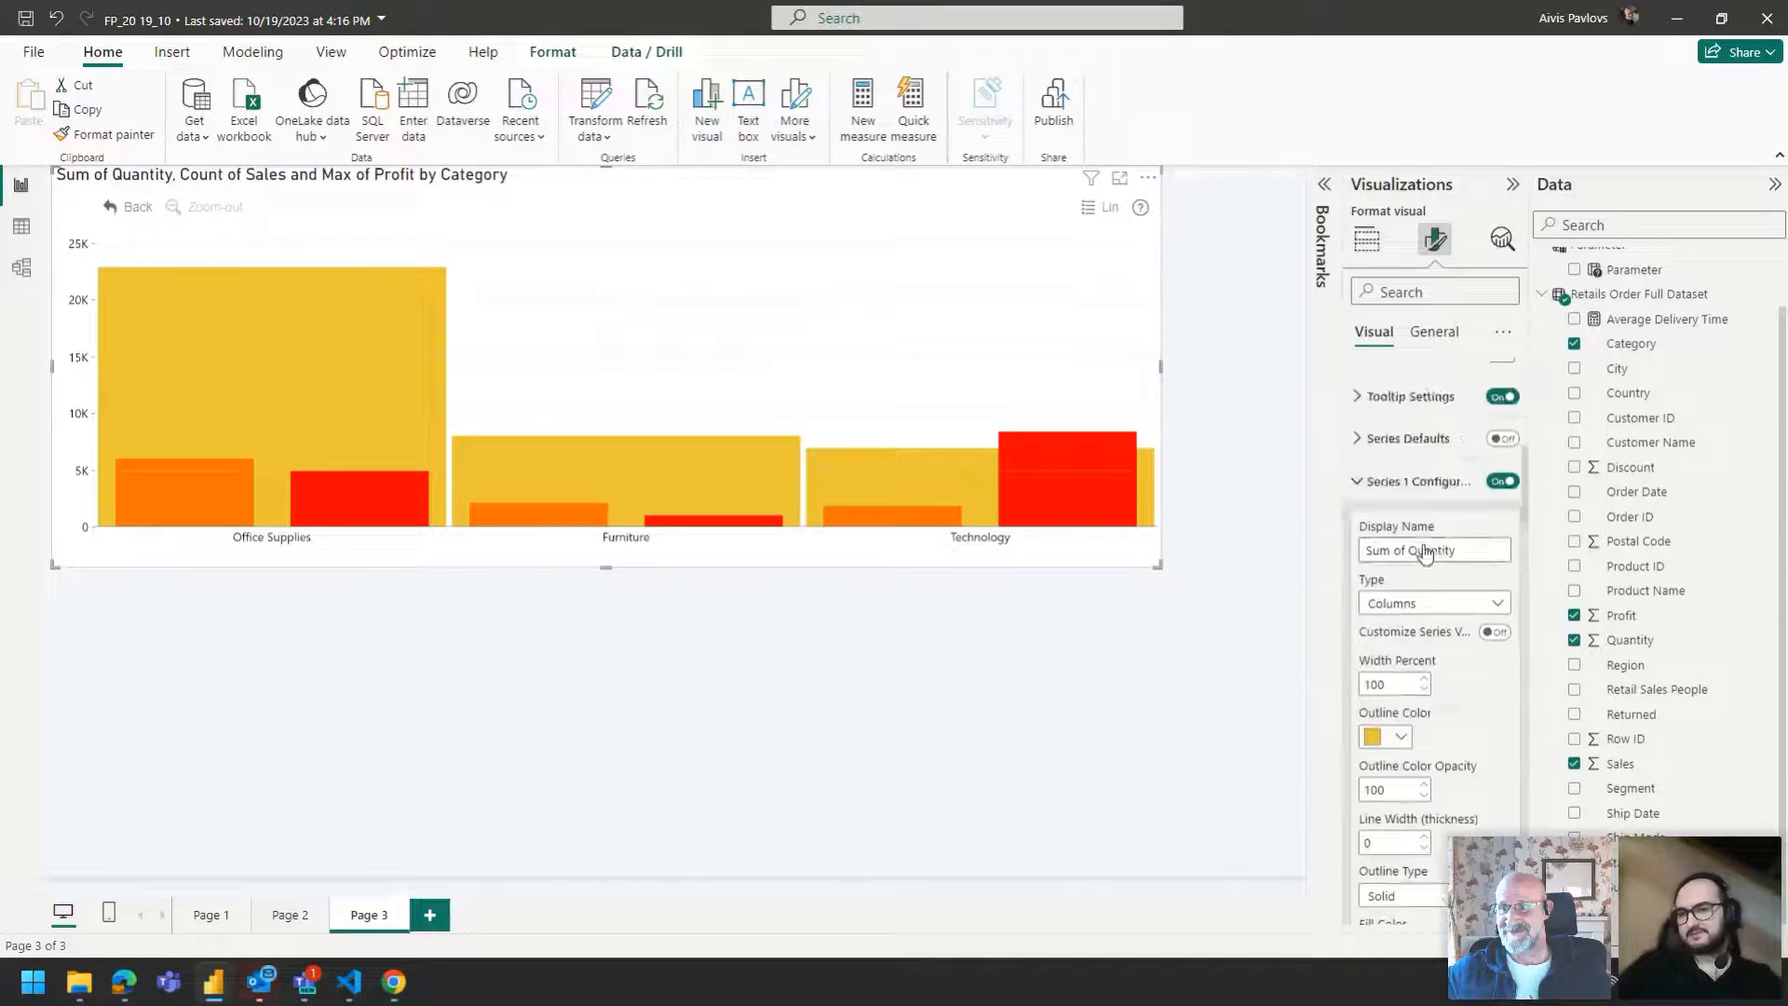
scroll(1427, 554, up, 4)
click(1426, 596)
click(1418, 598)
click(1425, 635)
double_click(1388, 700)
text(0)
click(1367, 754)
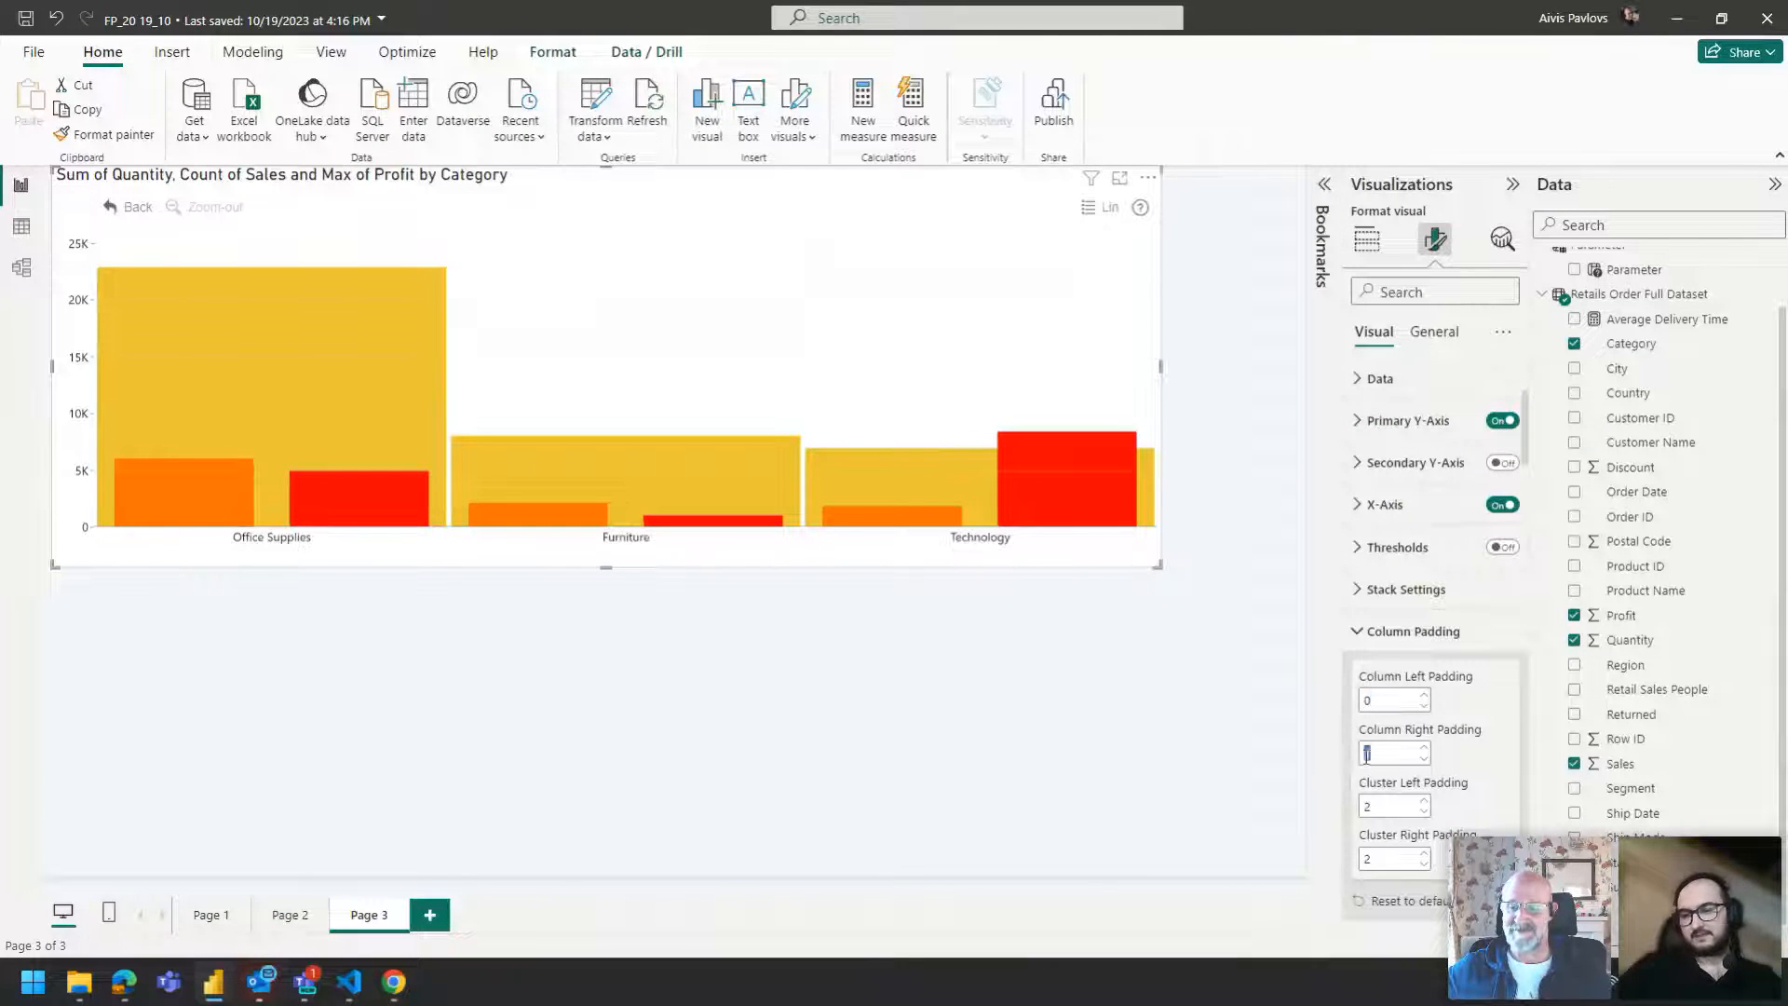
click(1224, 563)
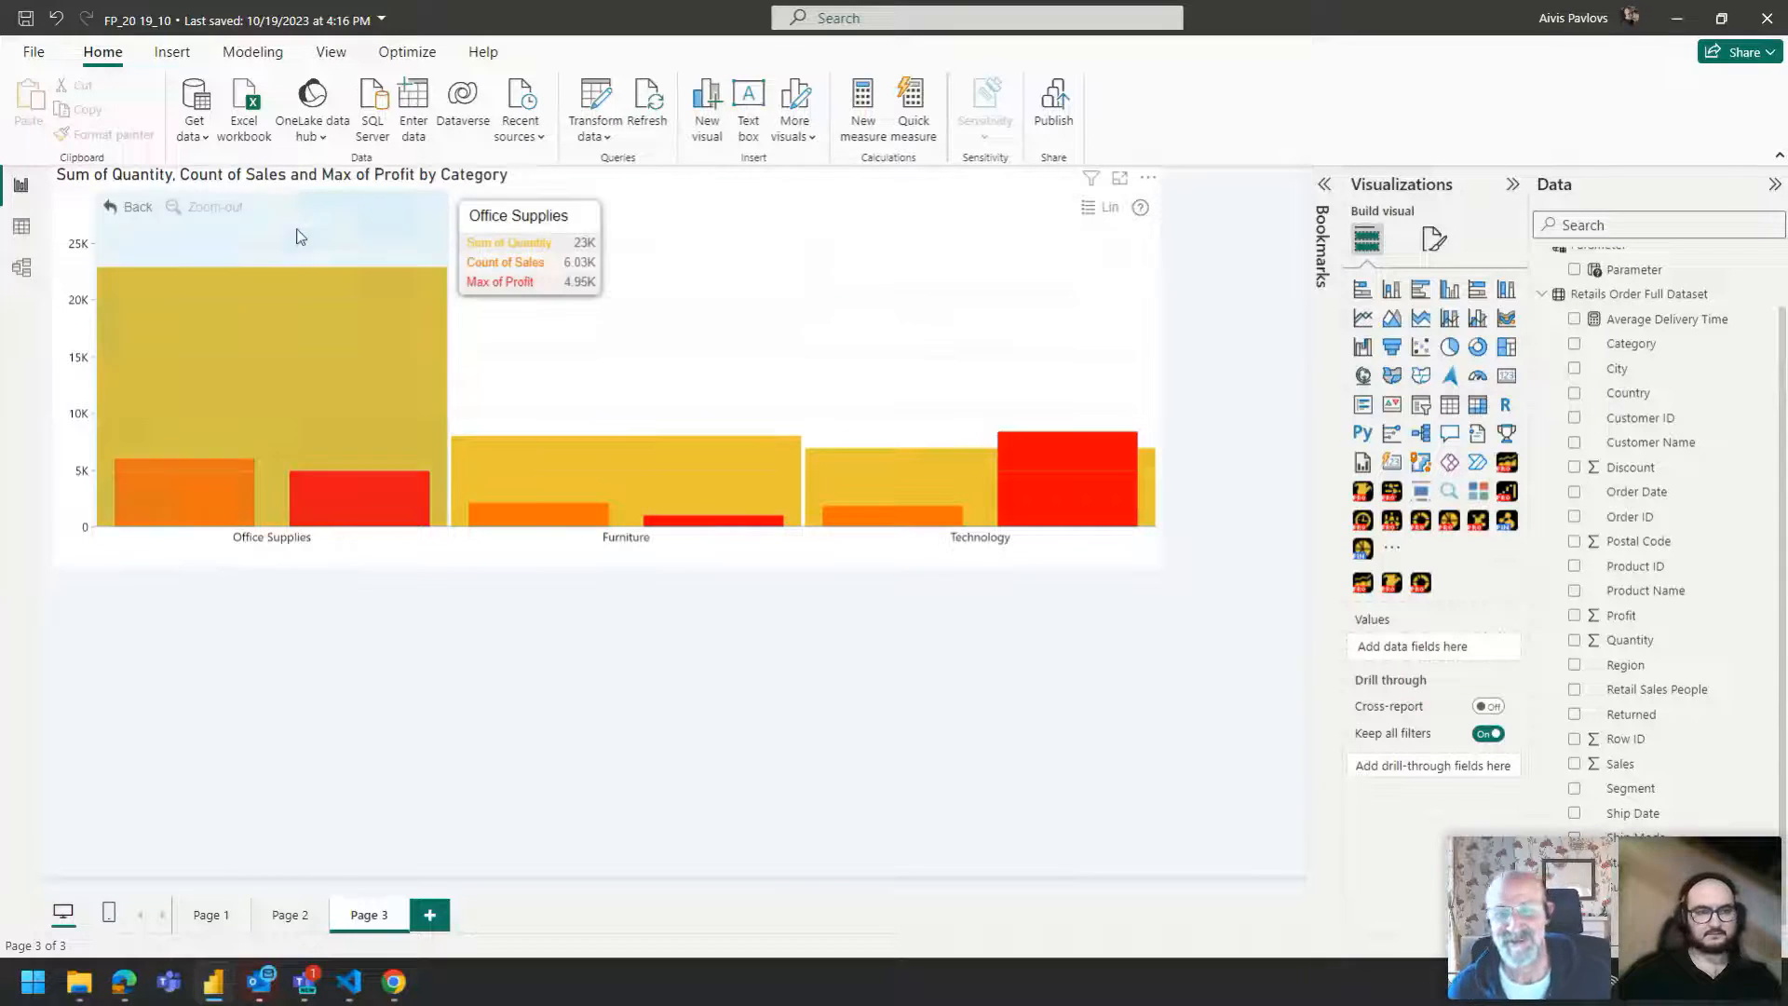
Select the combo visual and open its general format options, expanding the Title section.
click(288, 194)
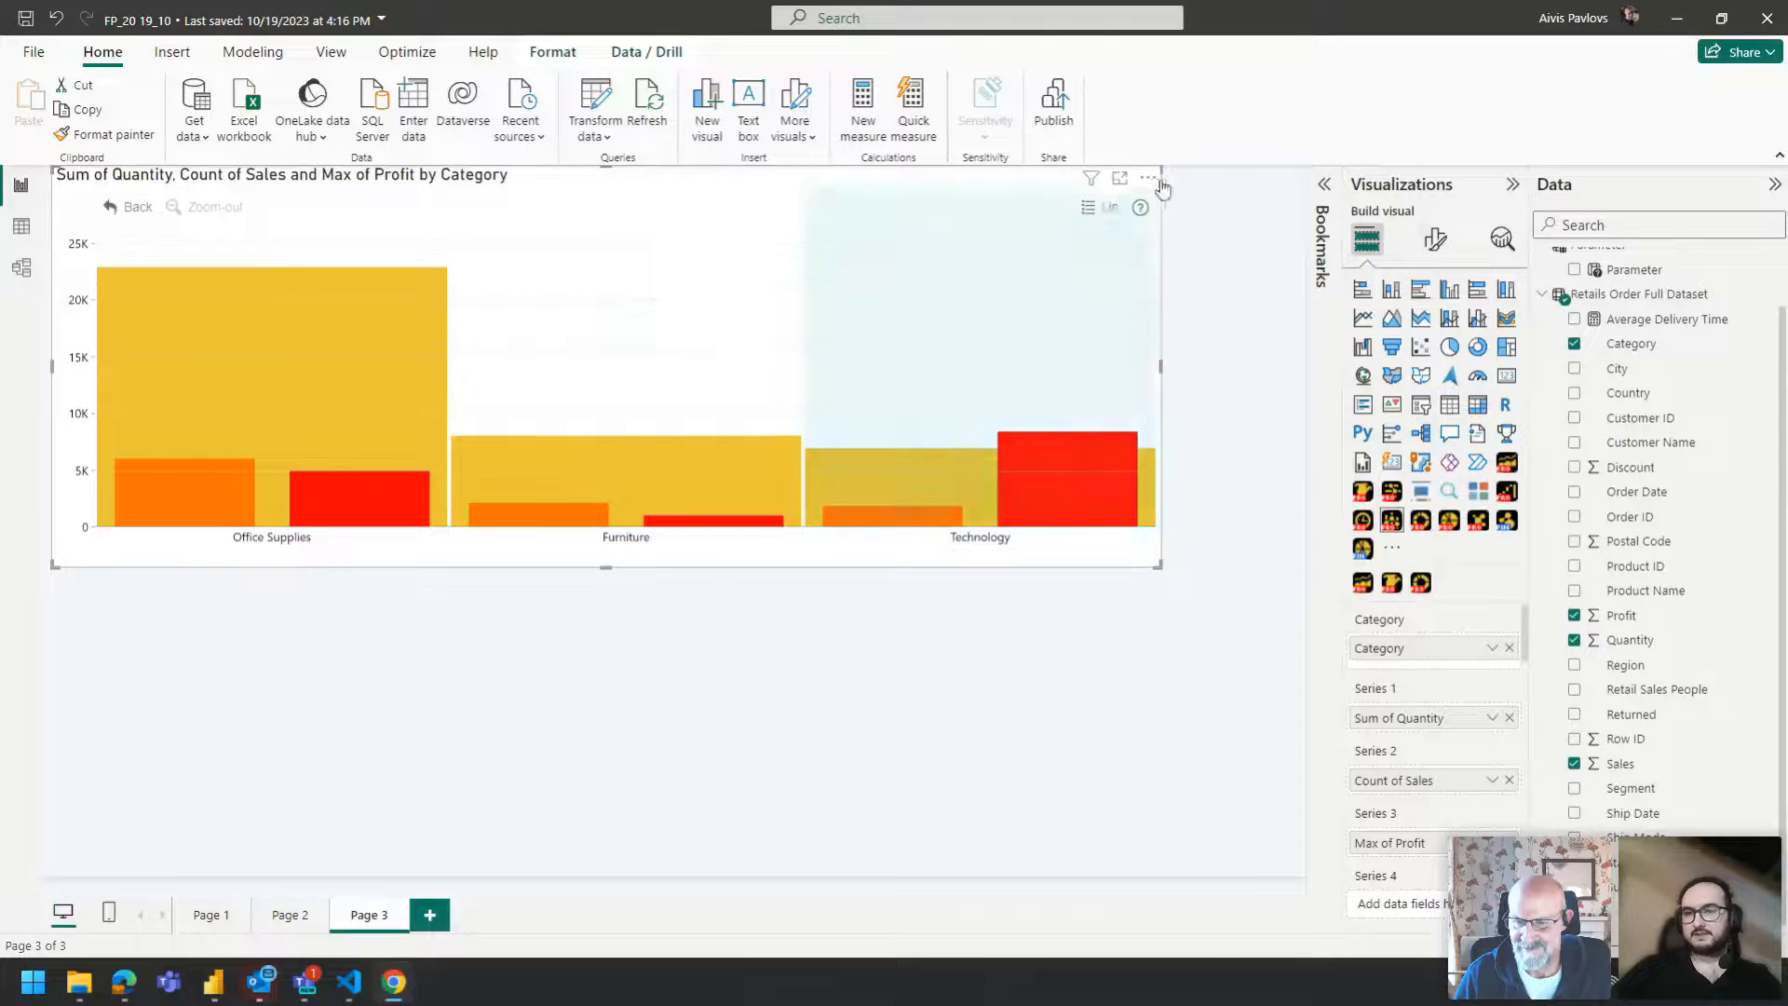
click(1436, 240)
click(1431, 331)
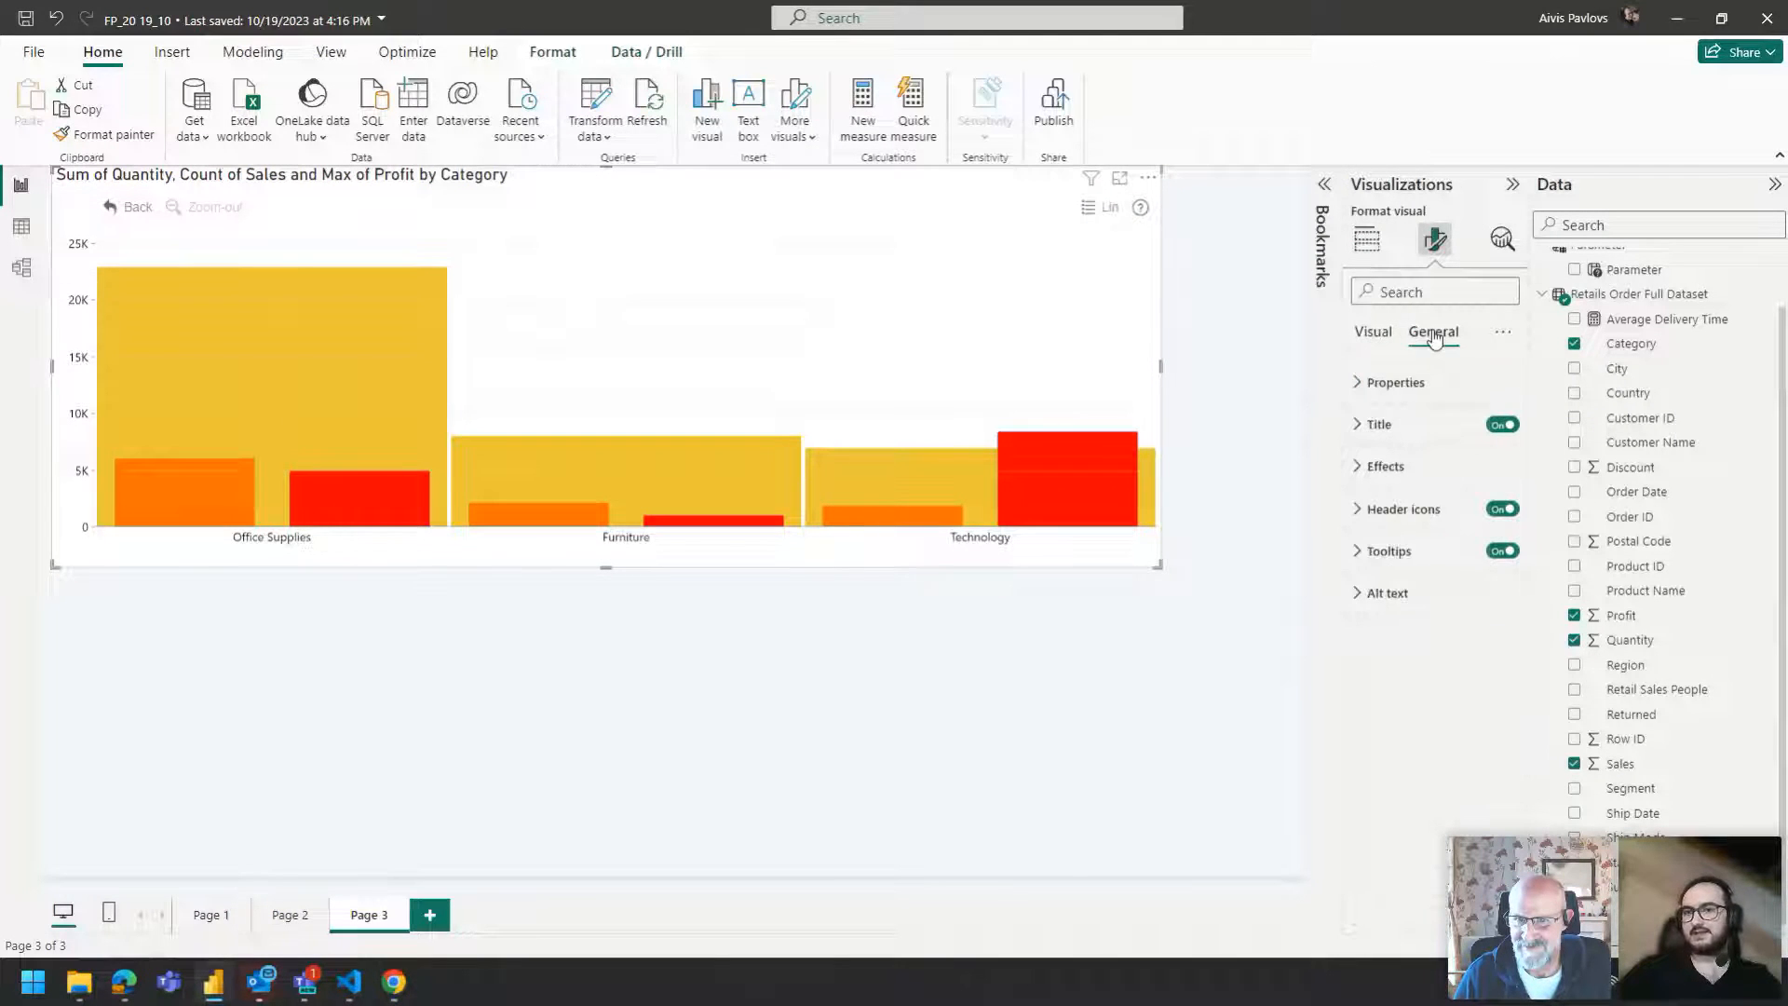
click(1415, 424)
click(1395, 426)
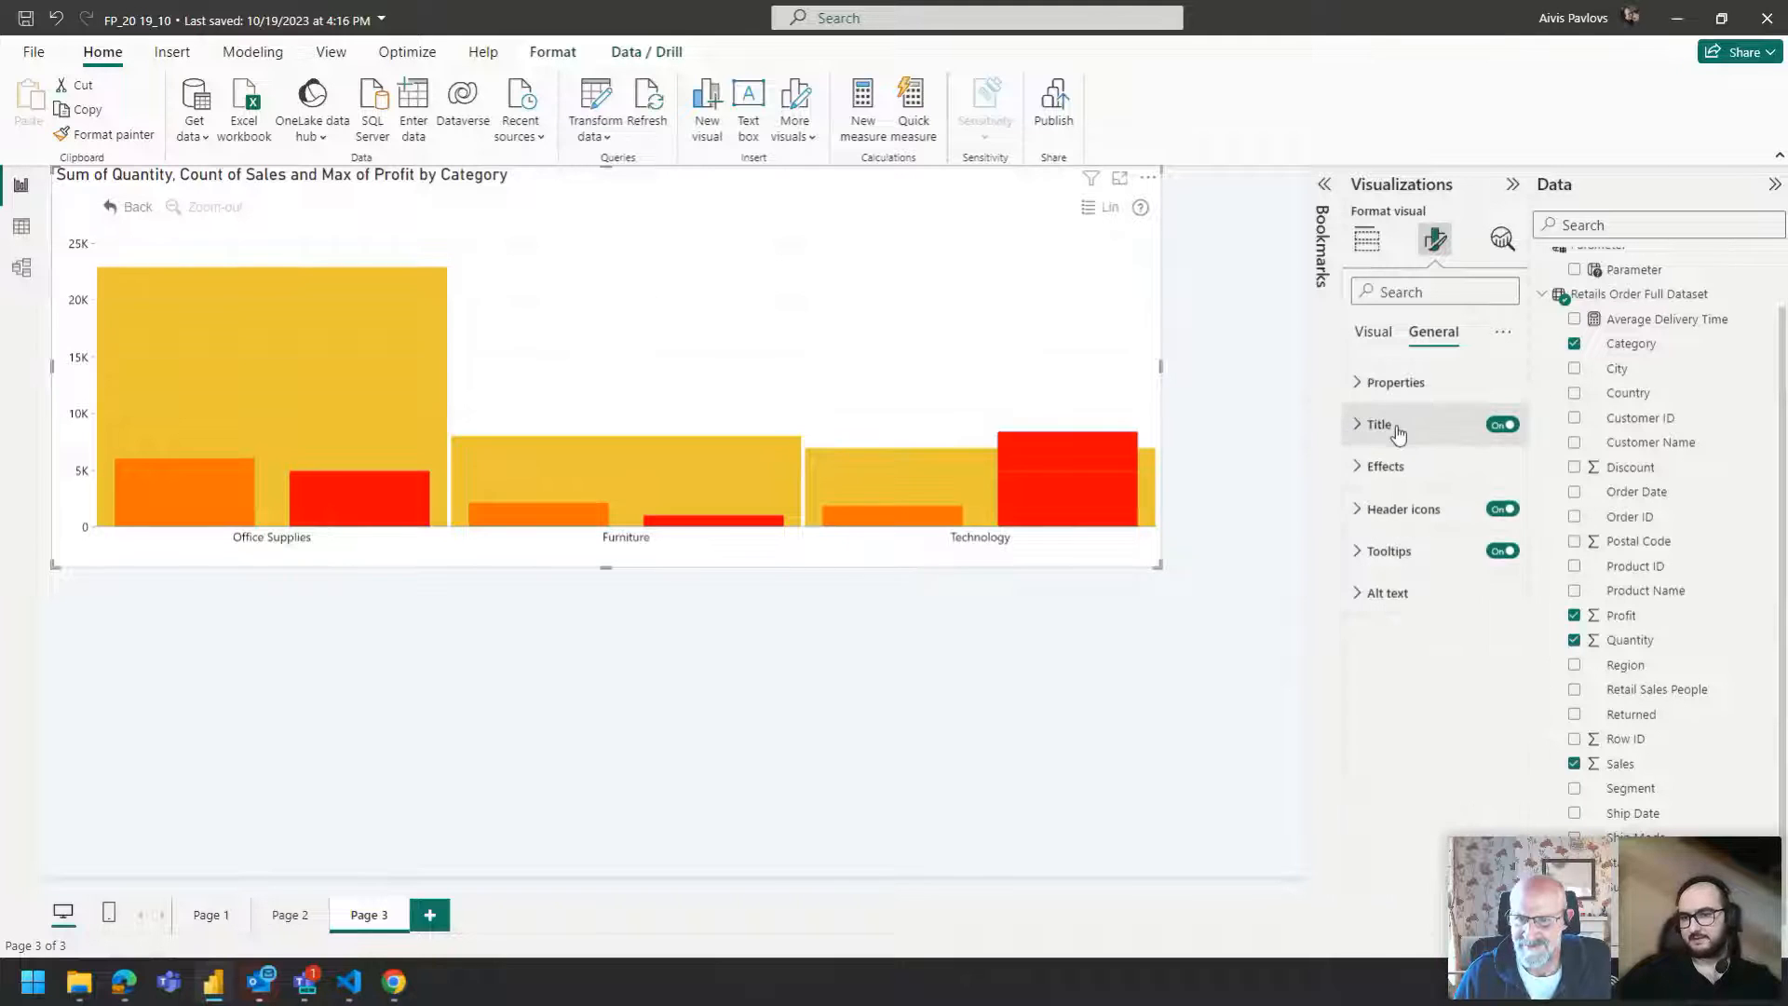
Set the page canvas type to Custom with a height of 1080 px and width of 1920 px.
click(1239, 366)
click(1432, 240)
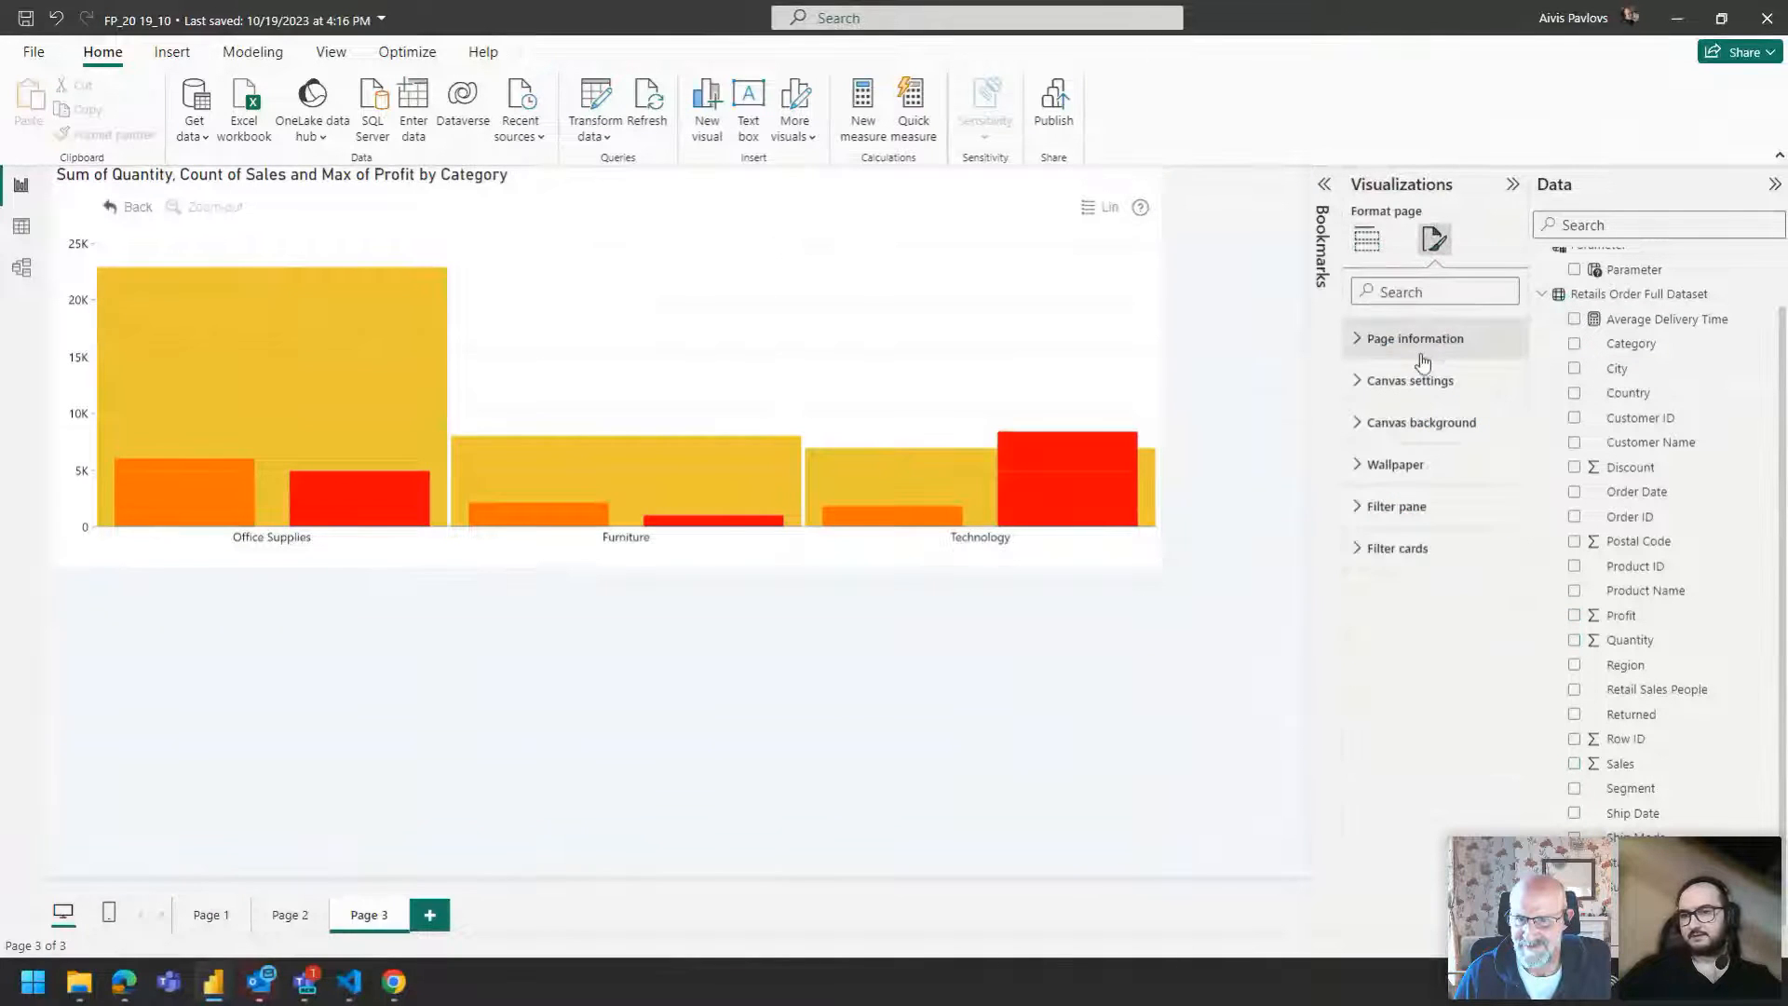
click(1411, 380)
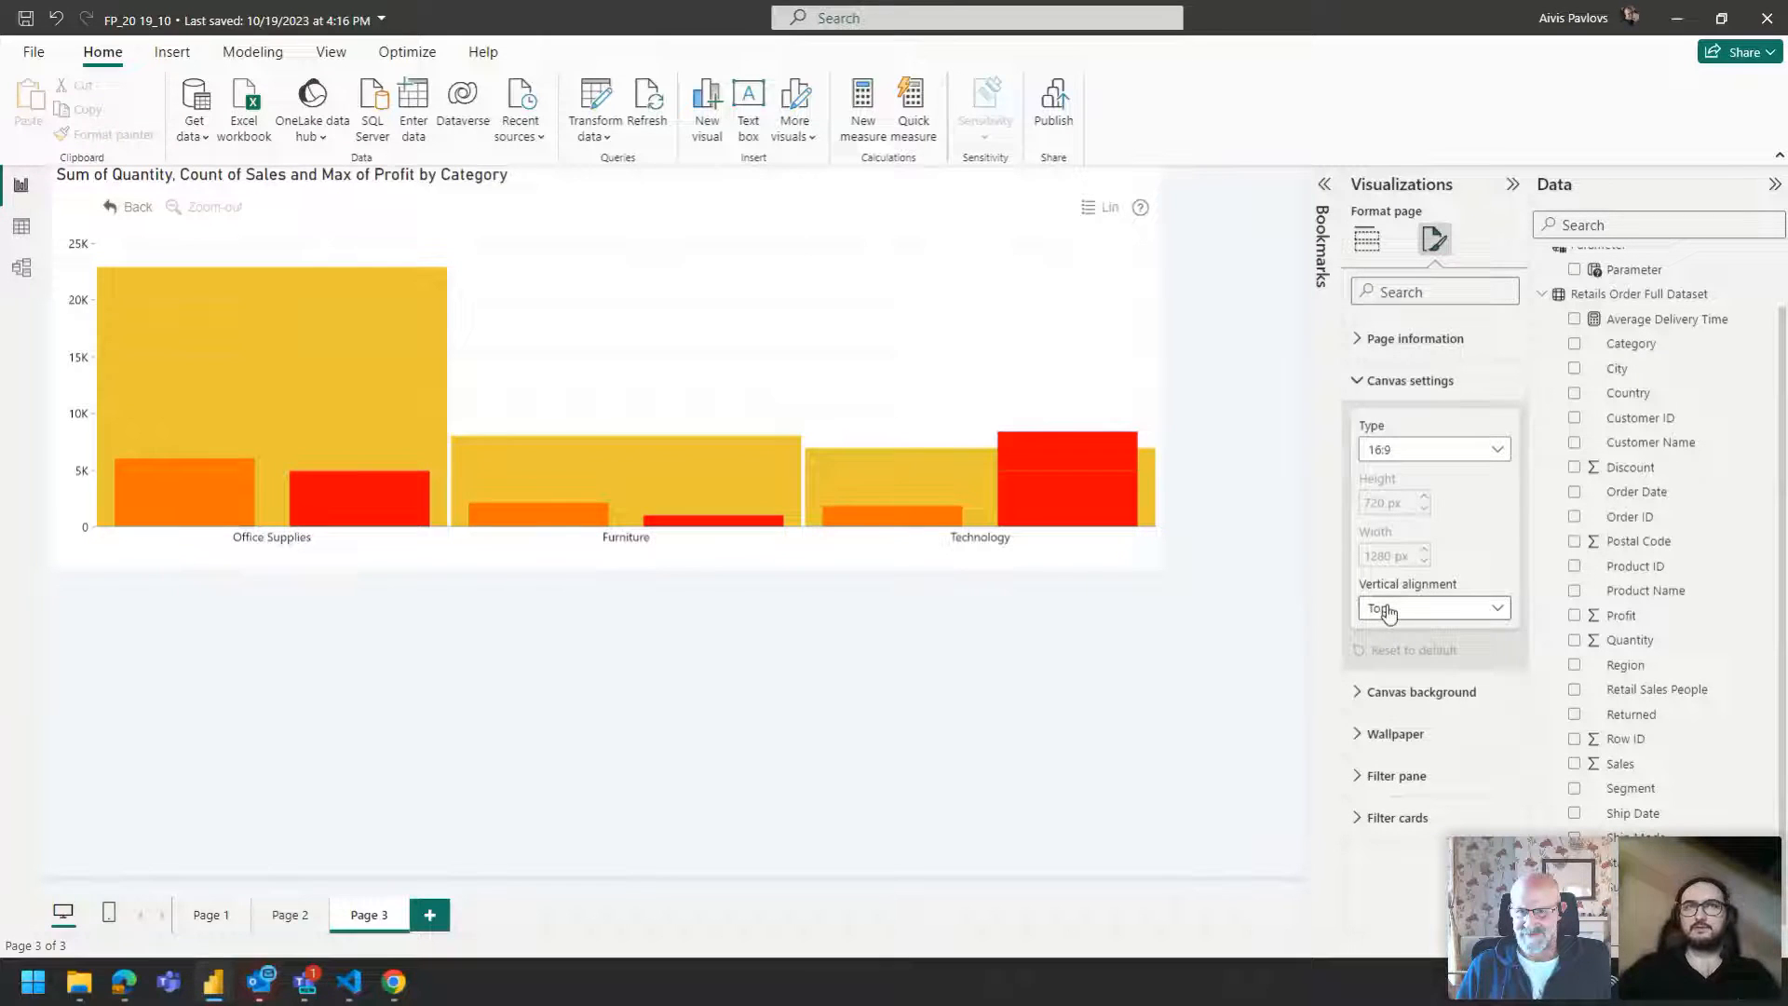
click(1442, 451)
click(1442, 452)
click(1437, 611)
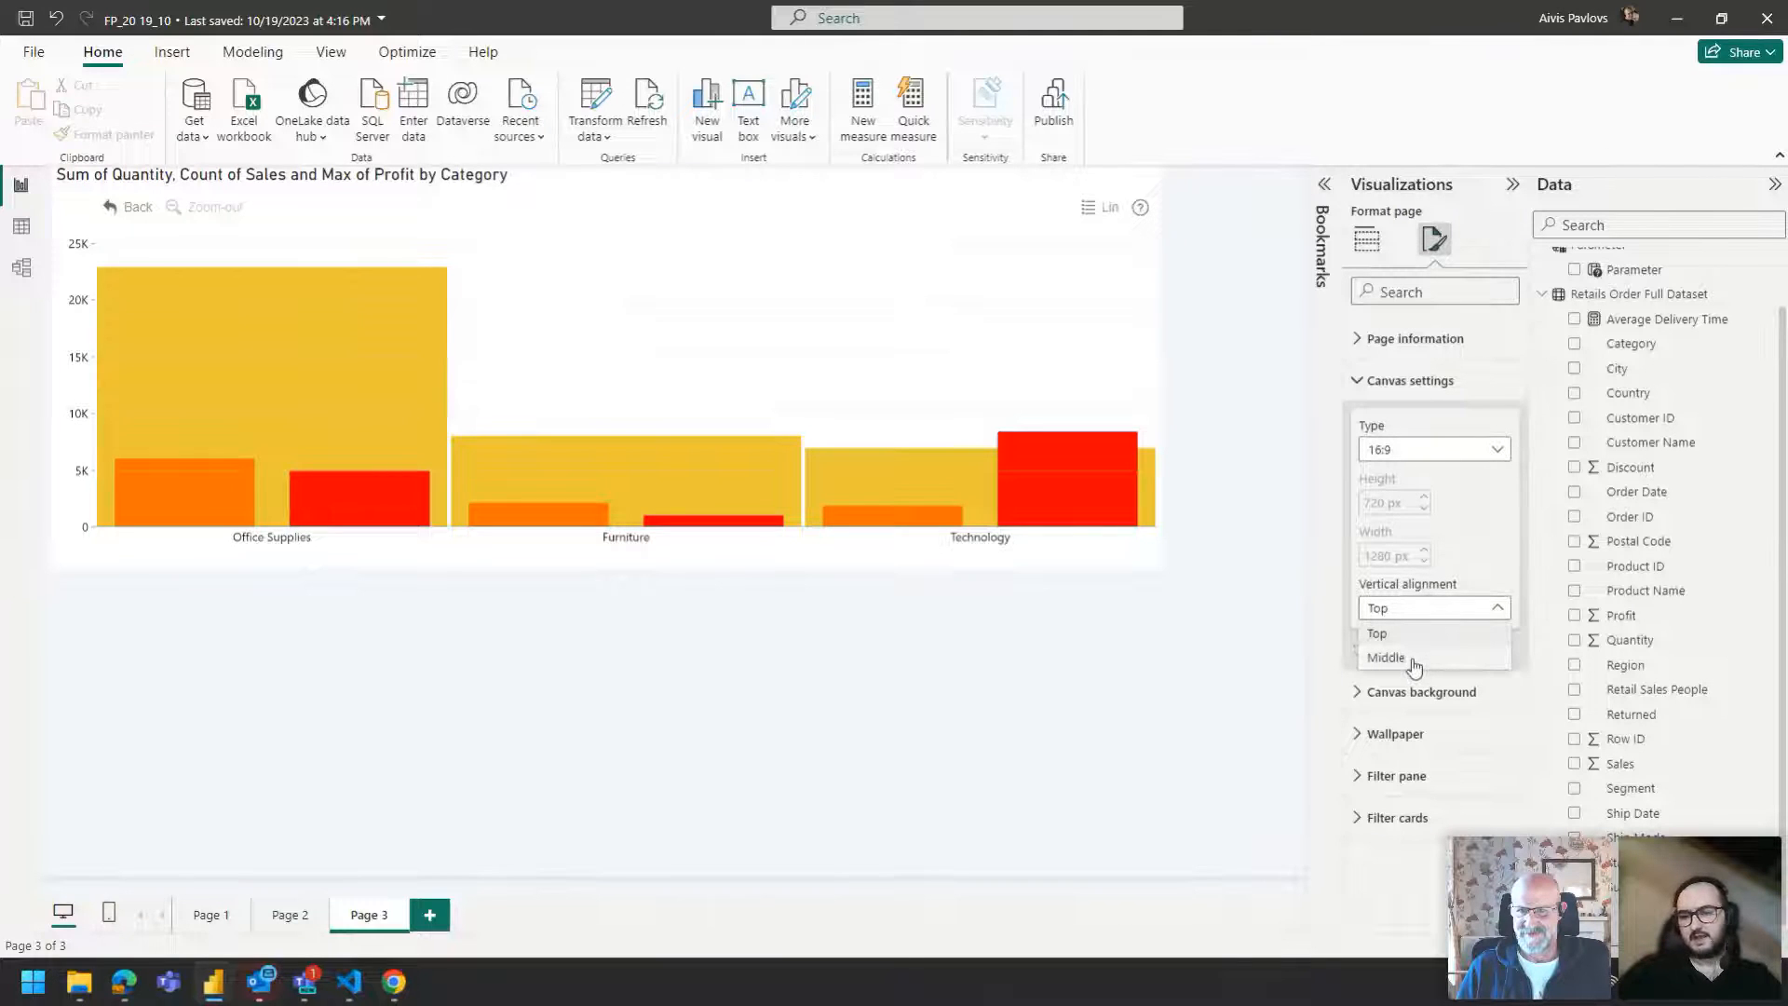
click(1413, 451)
click(1397, 572)
double_click(1386, 500)
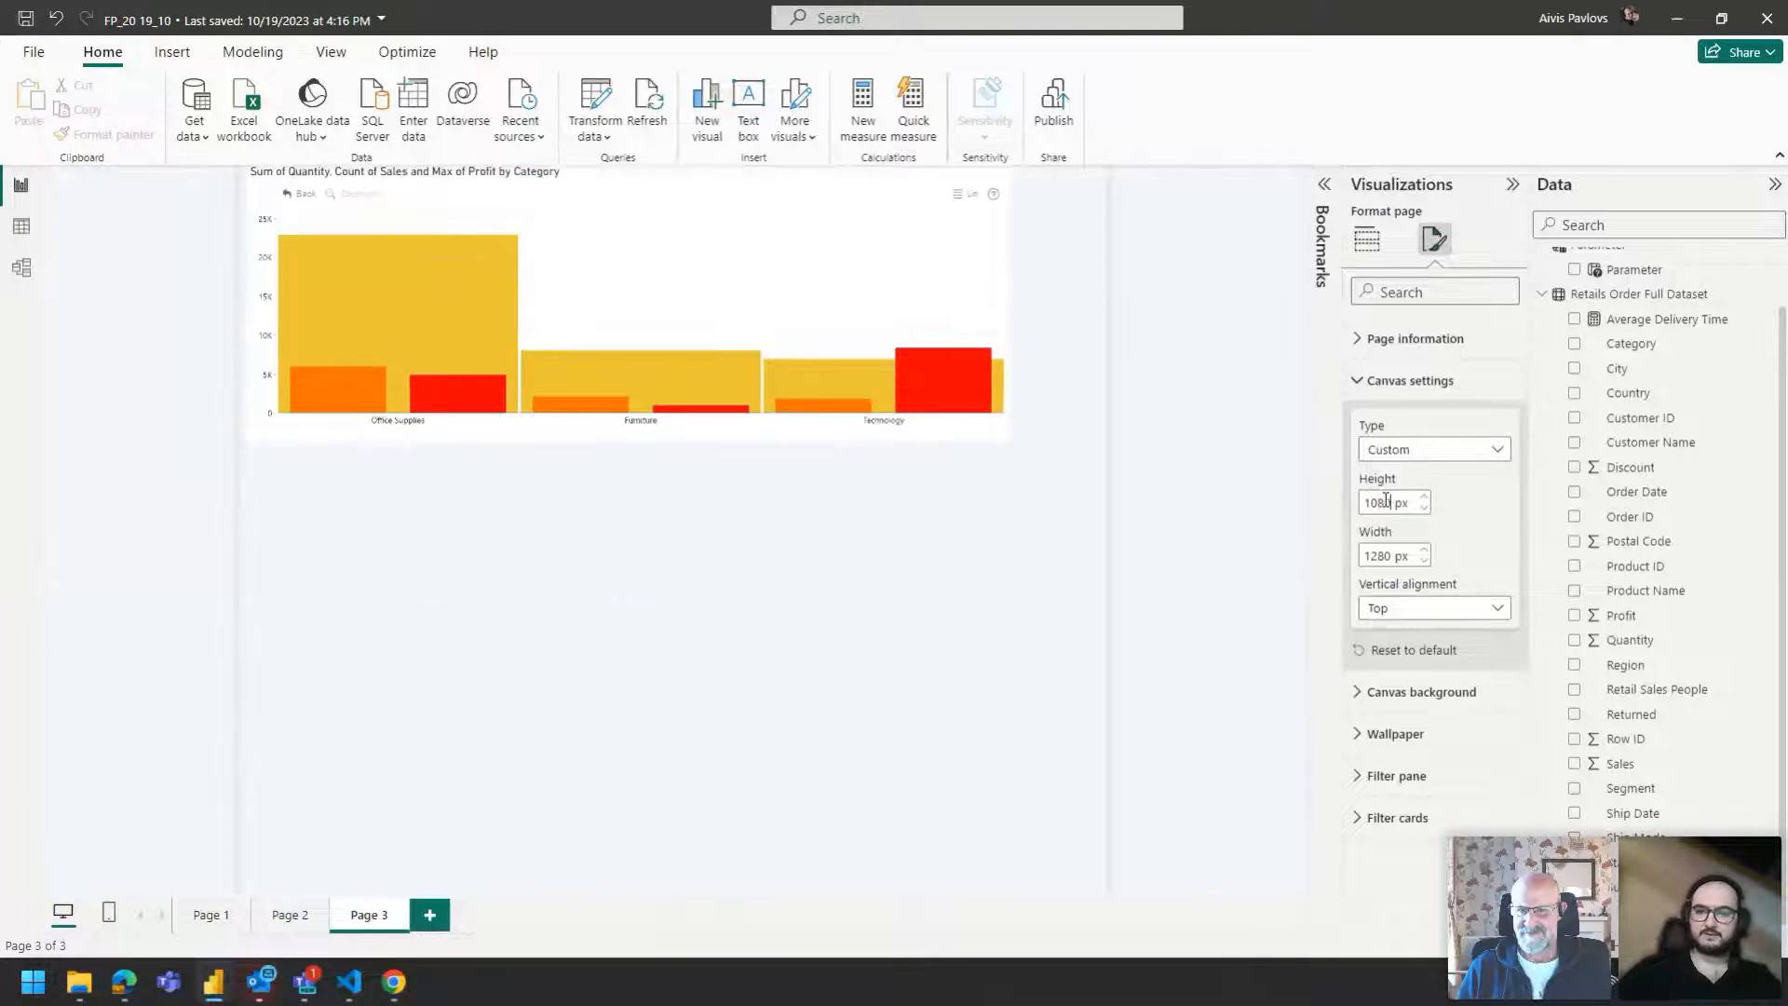
double_click(1384, 556)
text(1920)
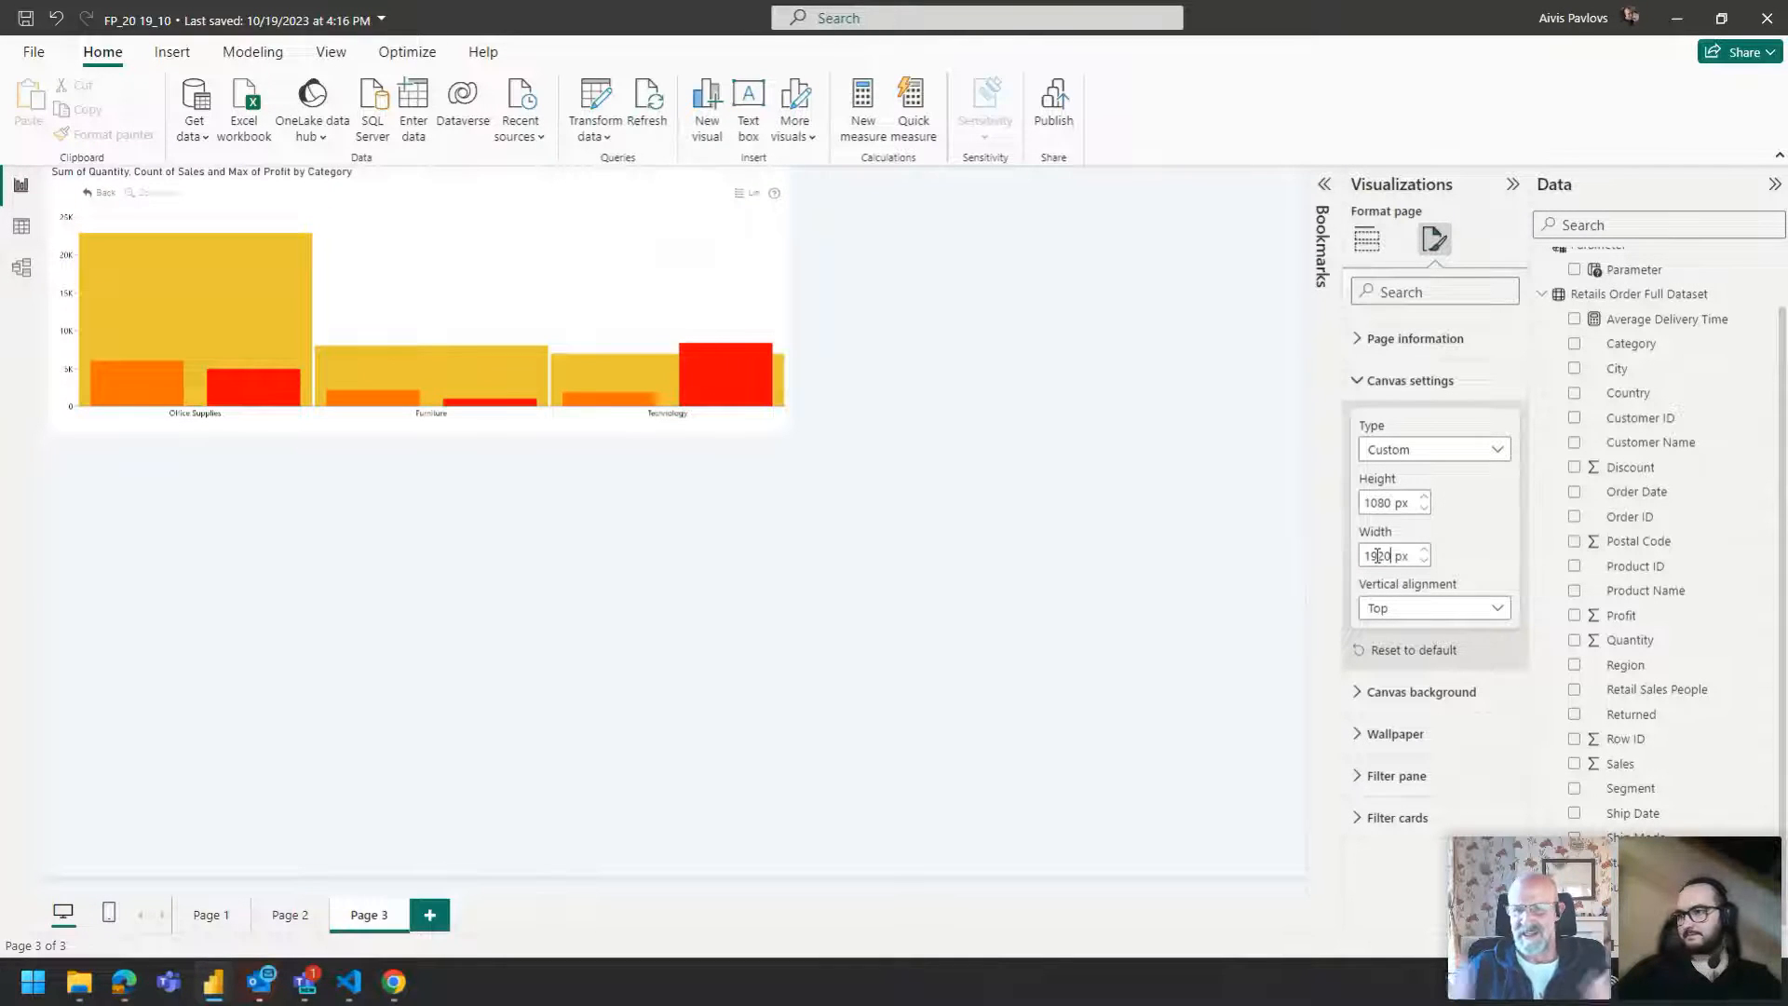
Collapse the Visualizations and Data panes.
click(965, 561)
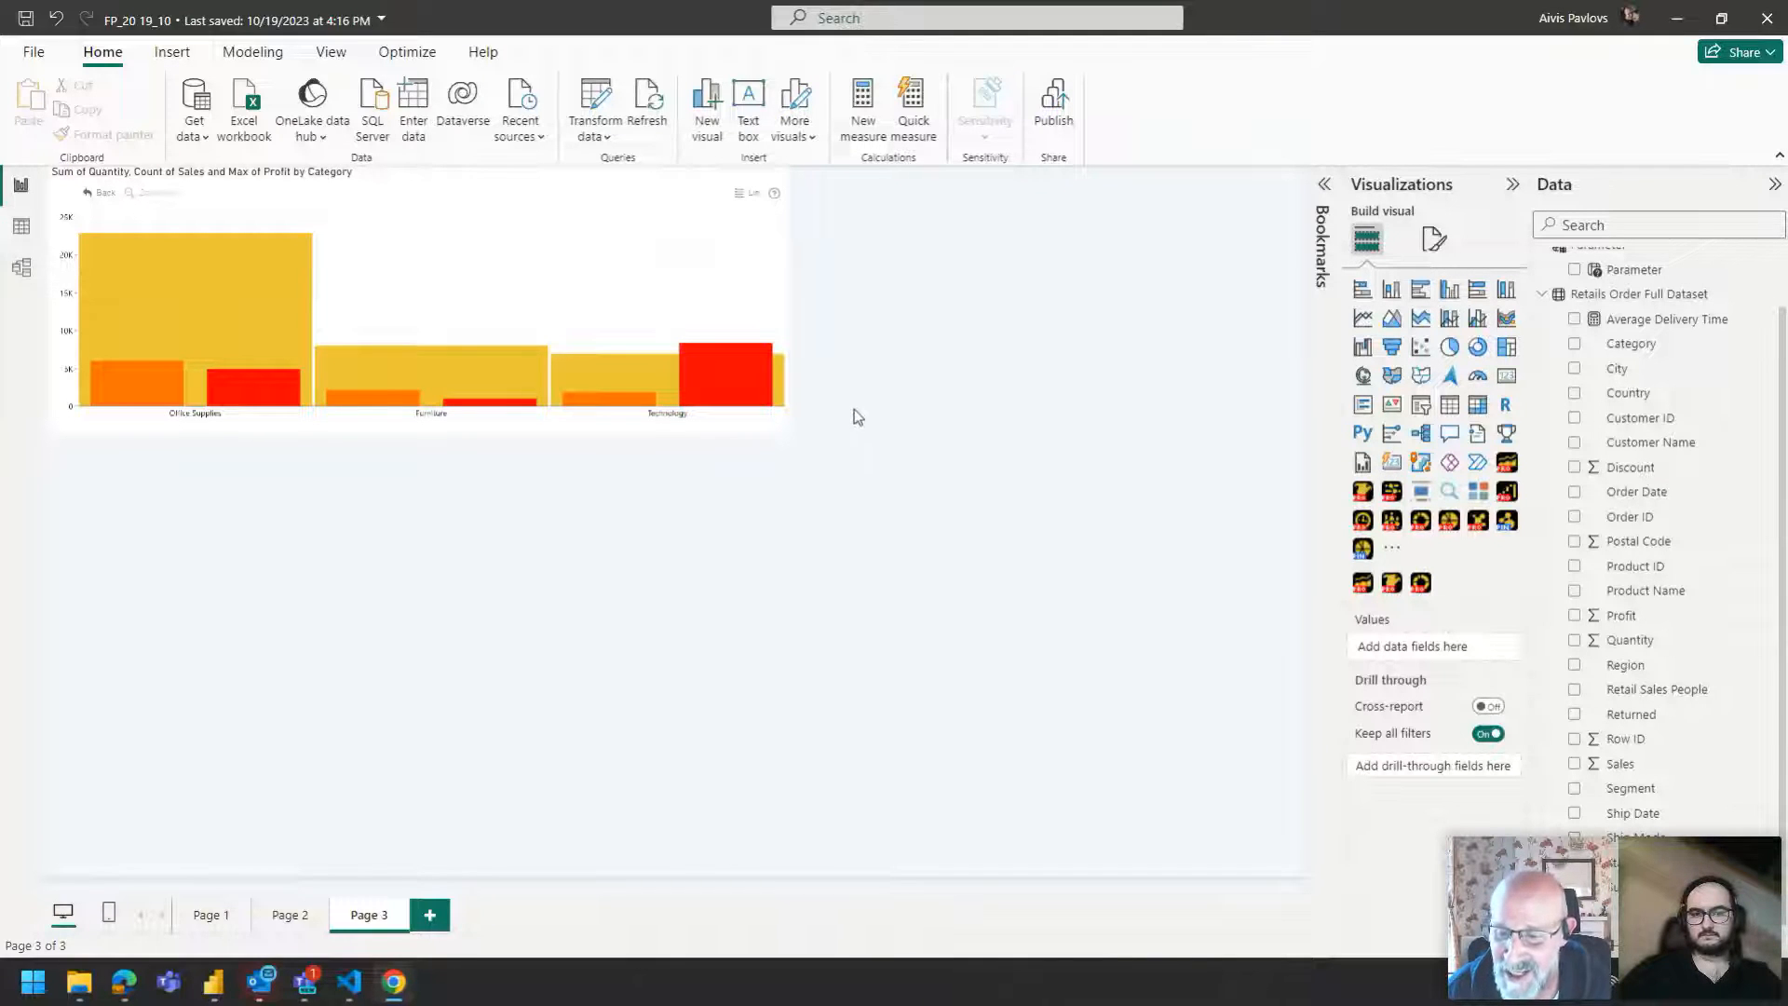
click(1467, 183)
click(1558, 186)
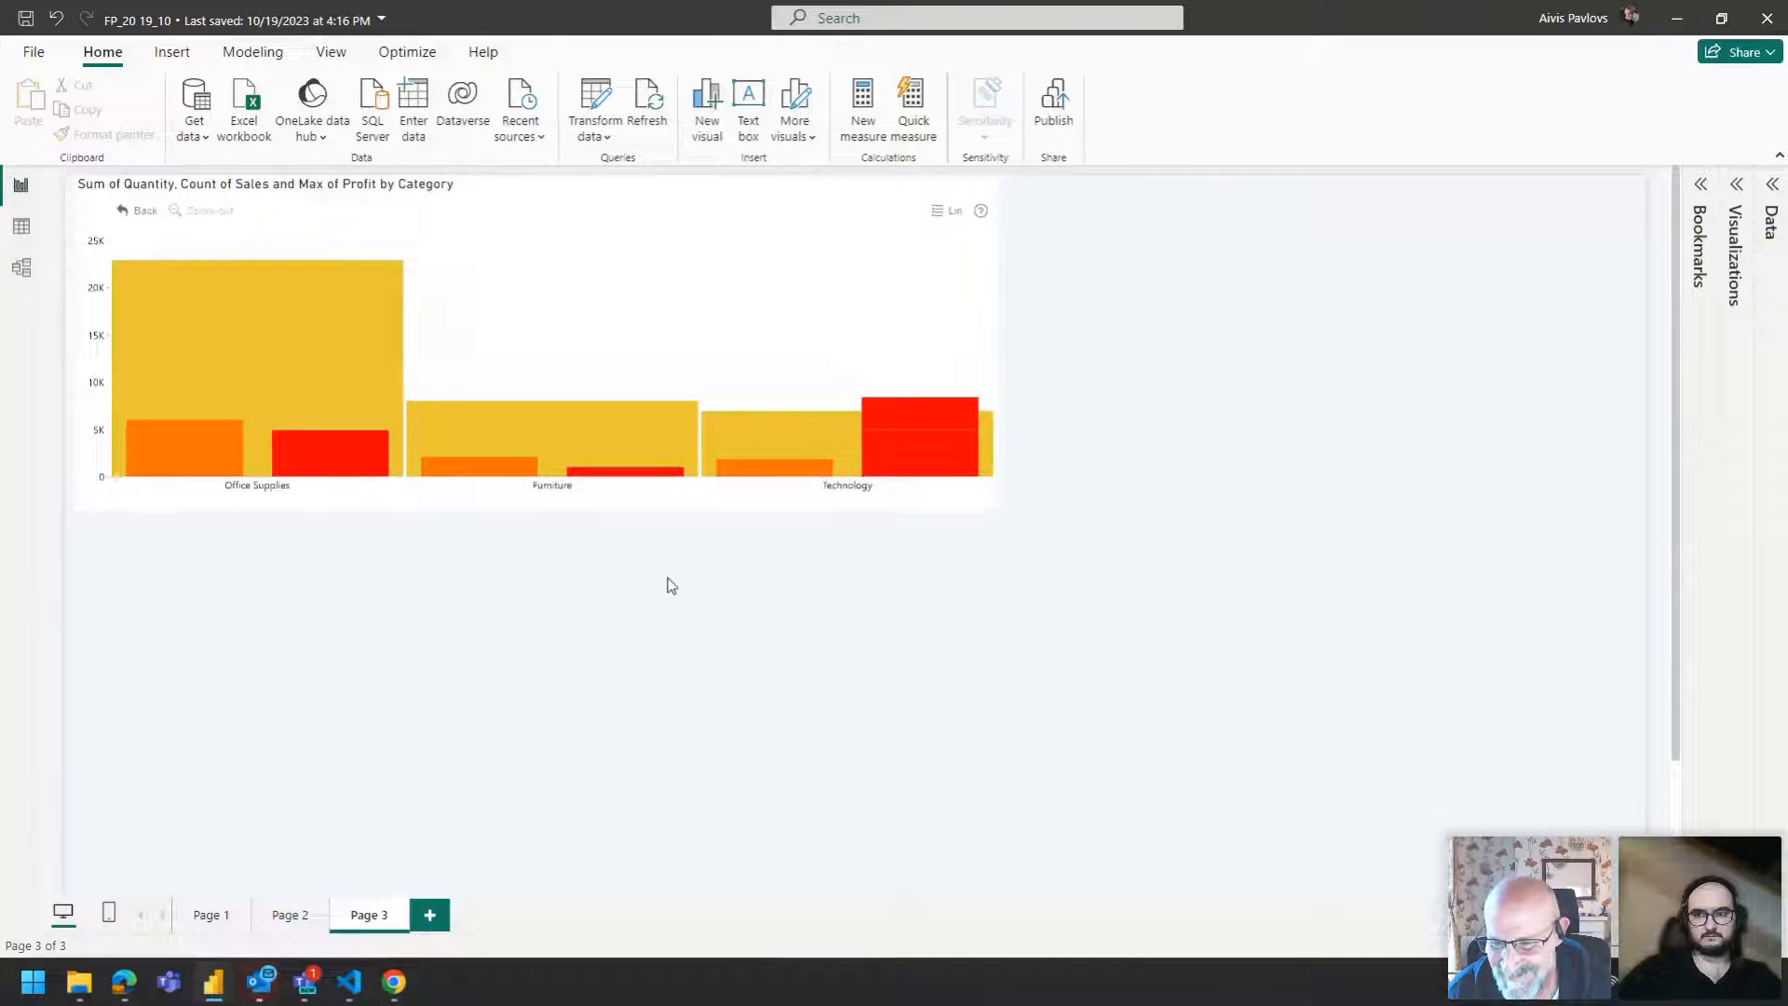
Select the combo visual and reopen the Visualizations pane on its format settings.
mouse_move(547, 252)
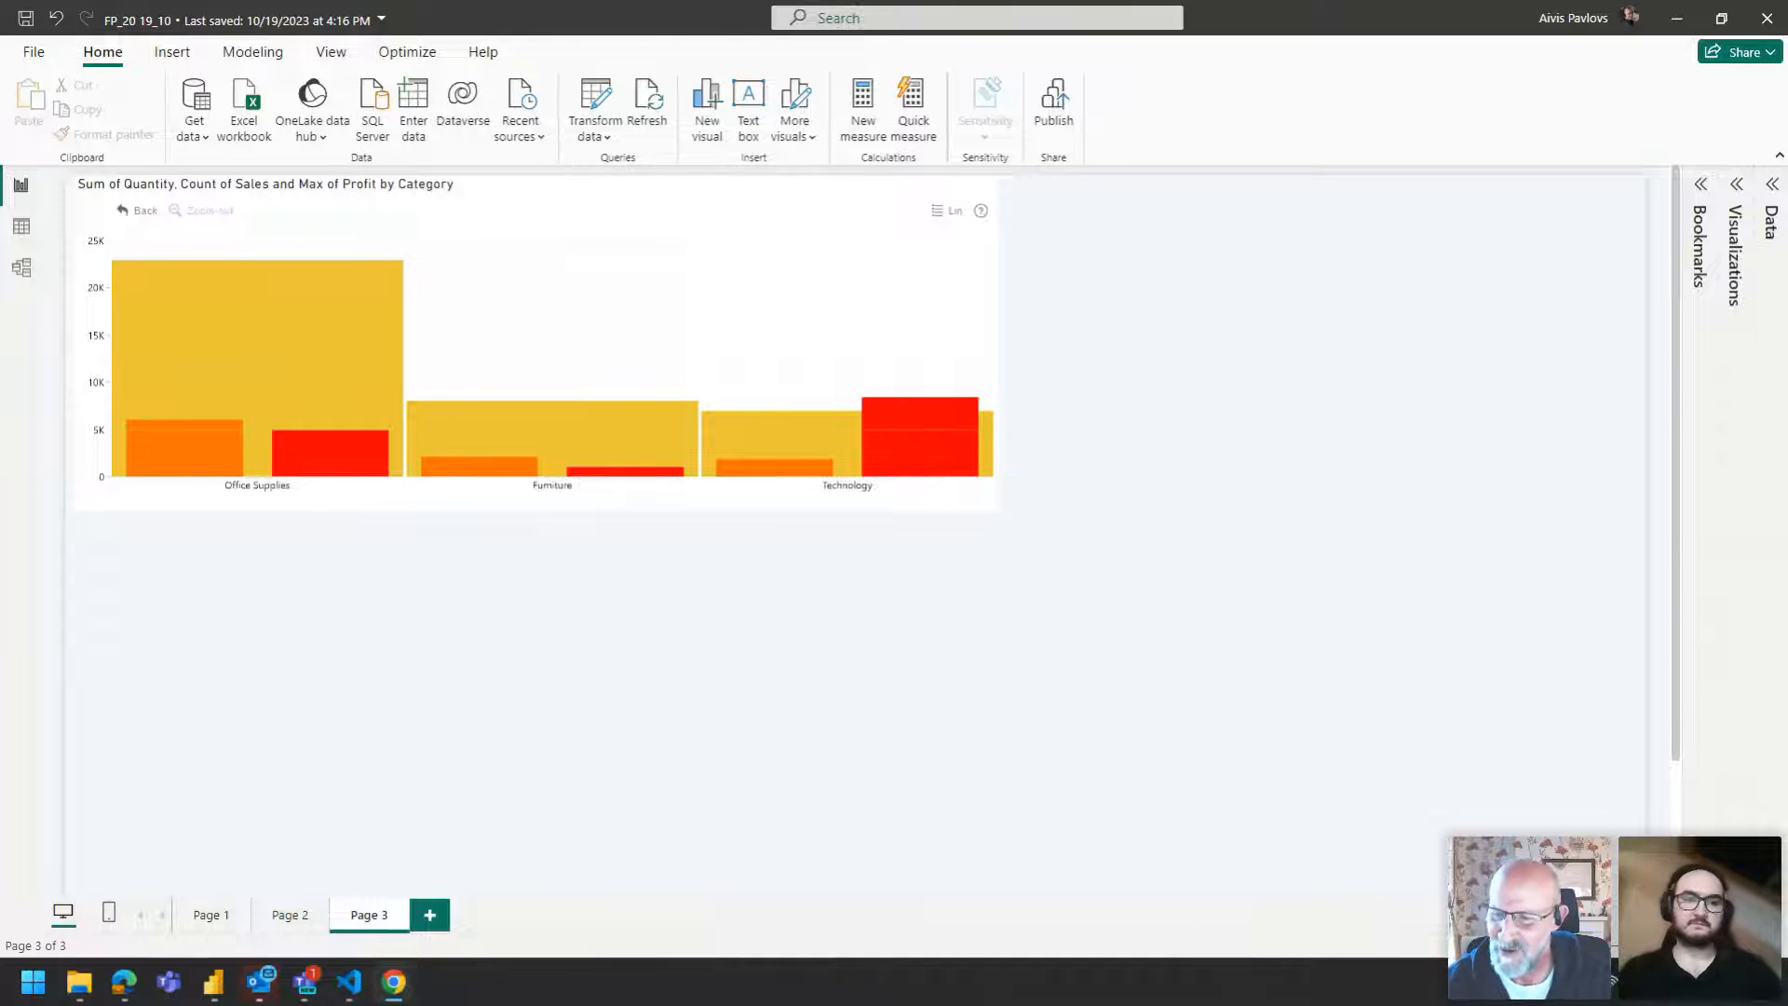
click(122, 190)
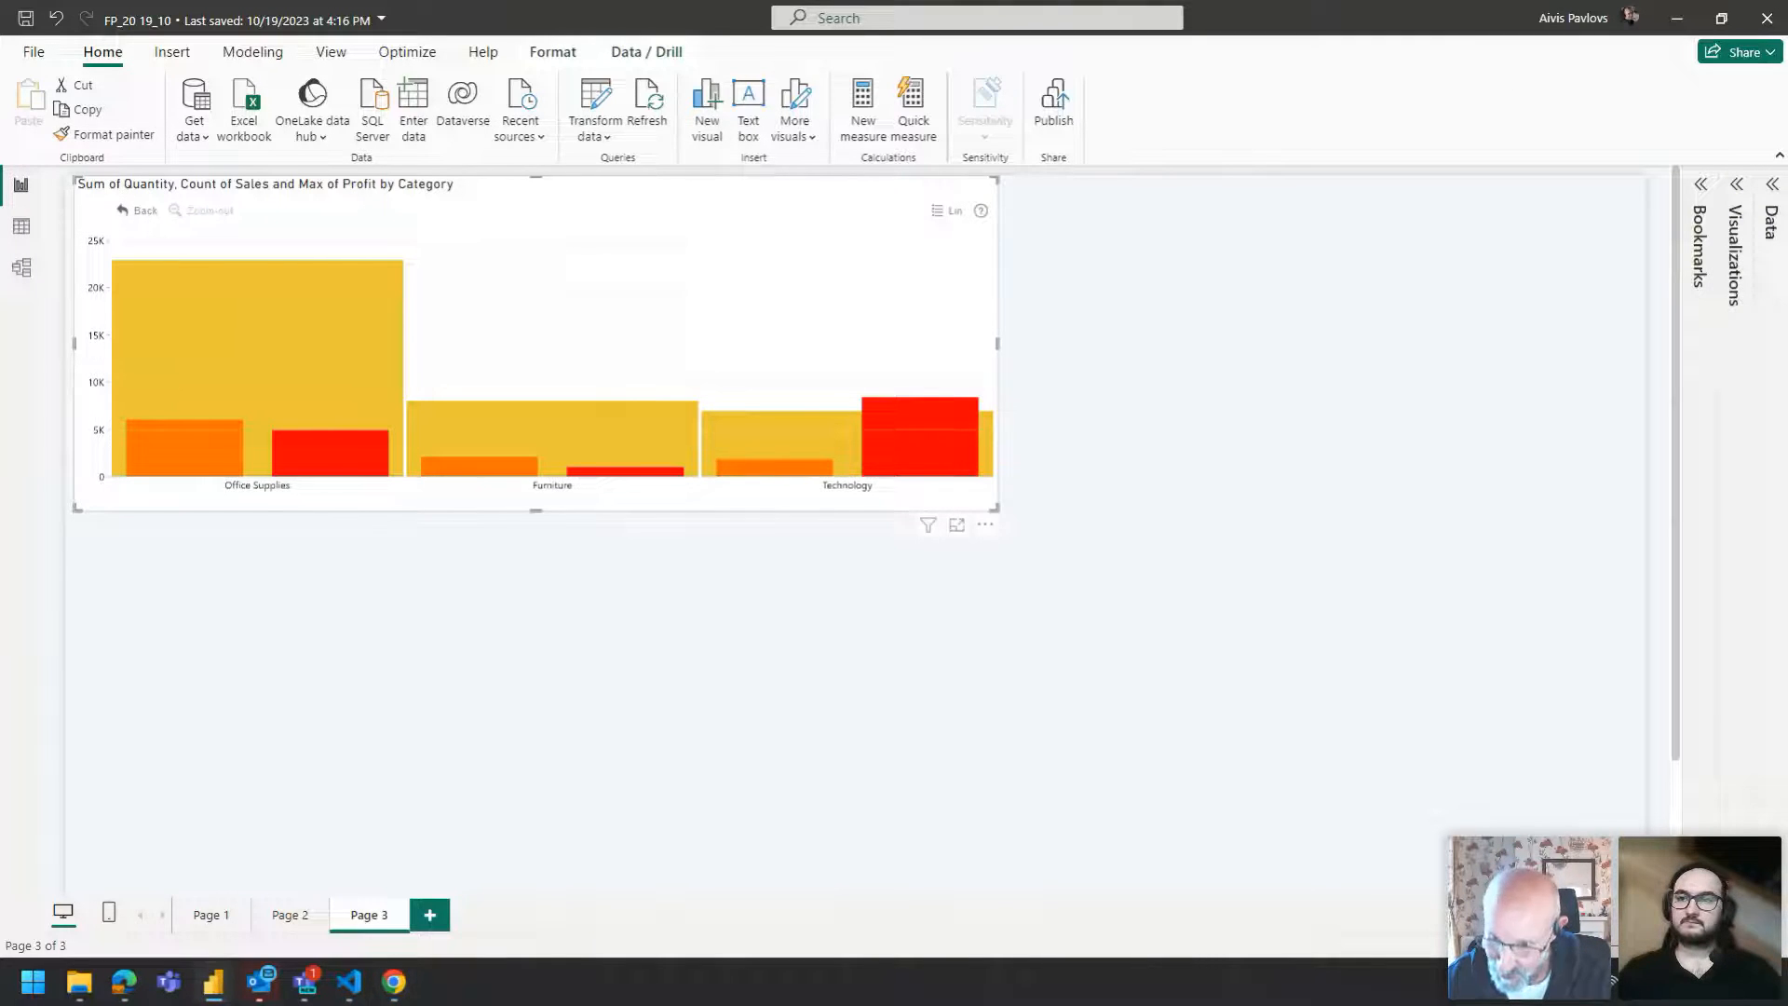
click(1738, 186)
click(1663, 240)
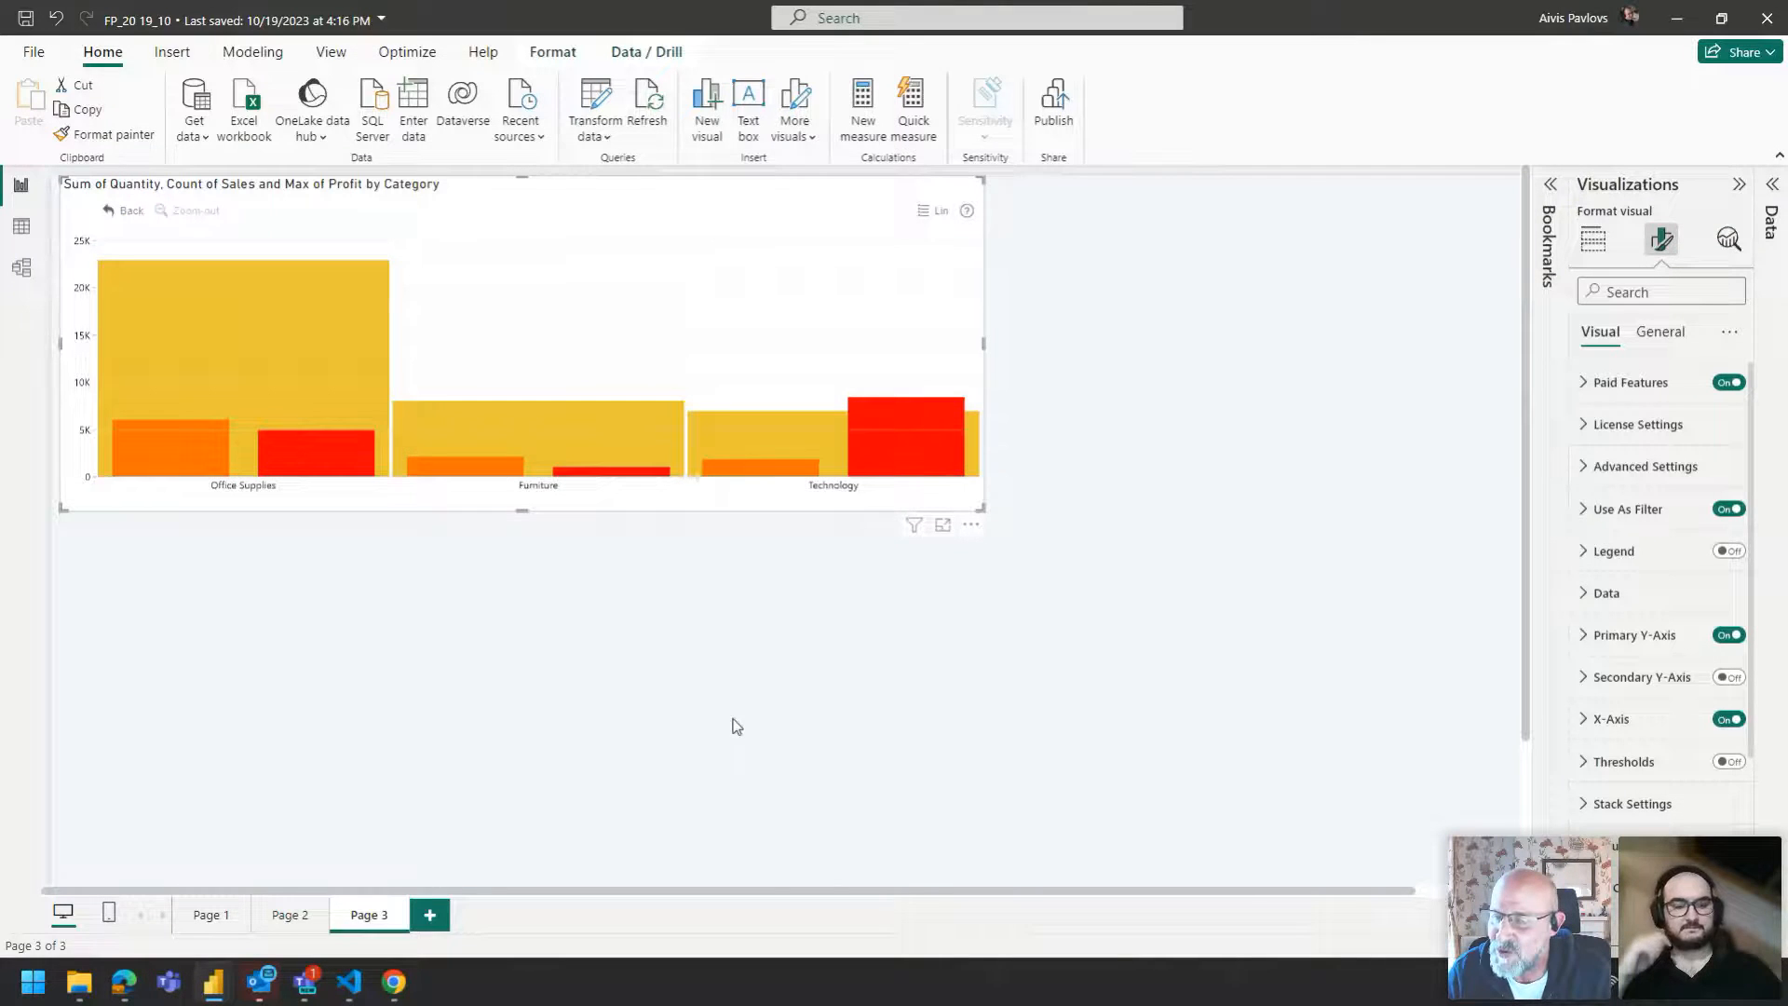
Switch to the browser showing the ZoomCharts Sales Overview report.
key(alt+Tab)
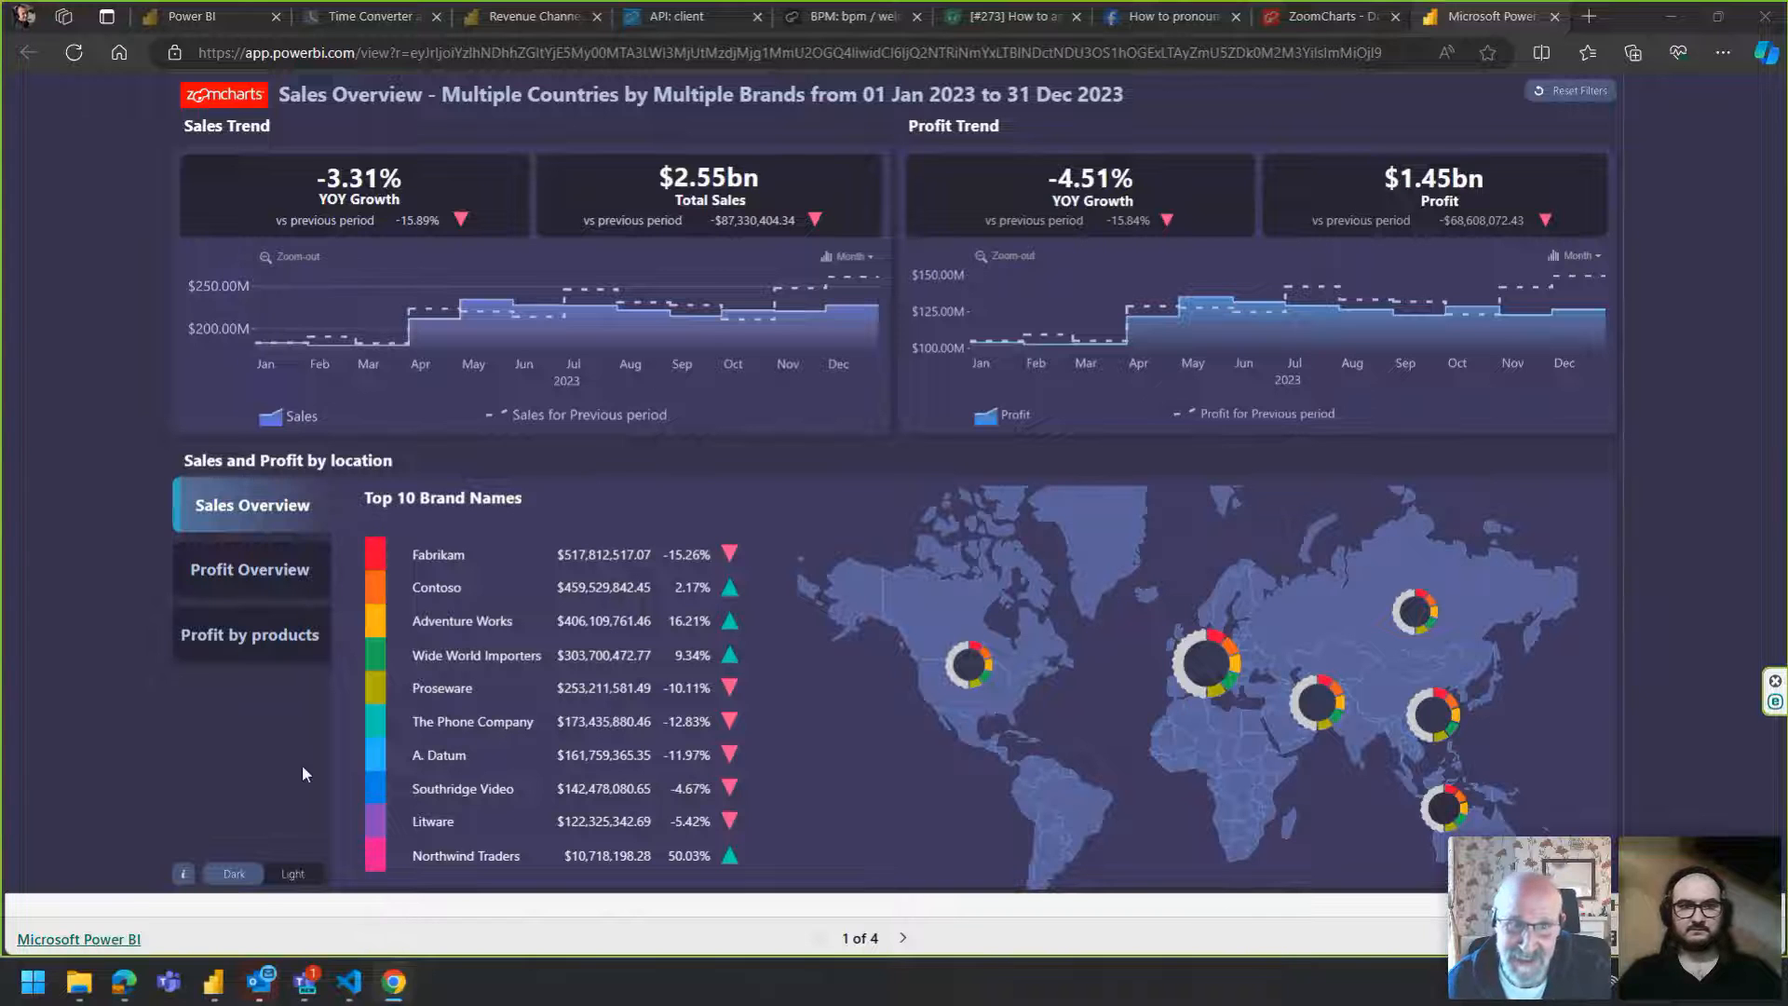
click(64, 594)
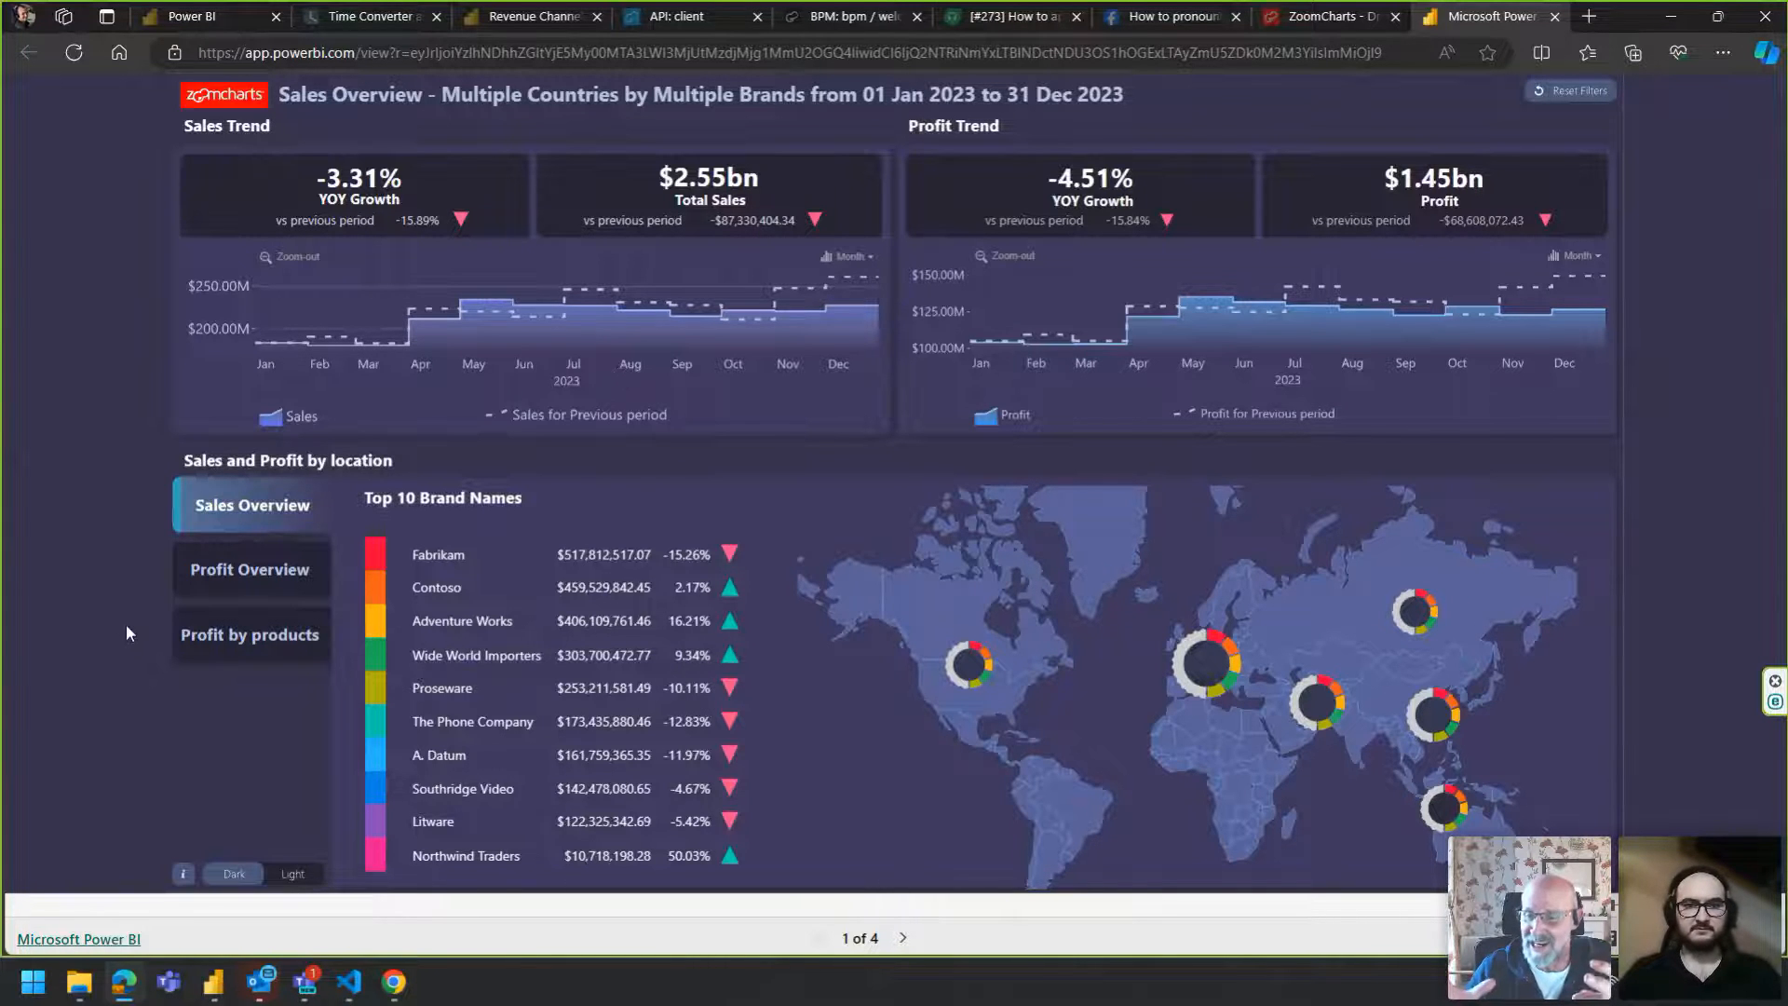
Switch the Sales Trend chart to daily granularity and zoom into the summer 2023 period to explore the data.
click(856, 263)
click(812, 280)
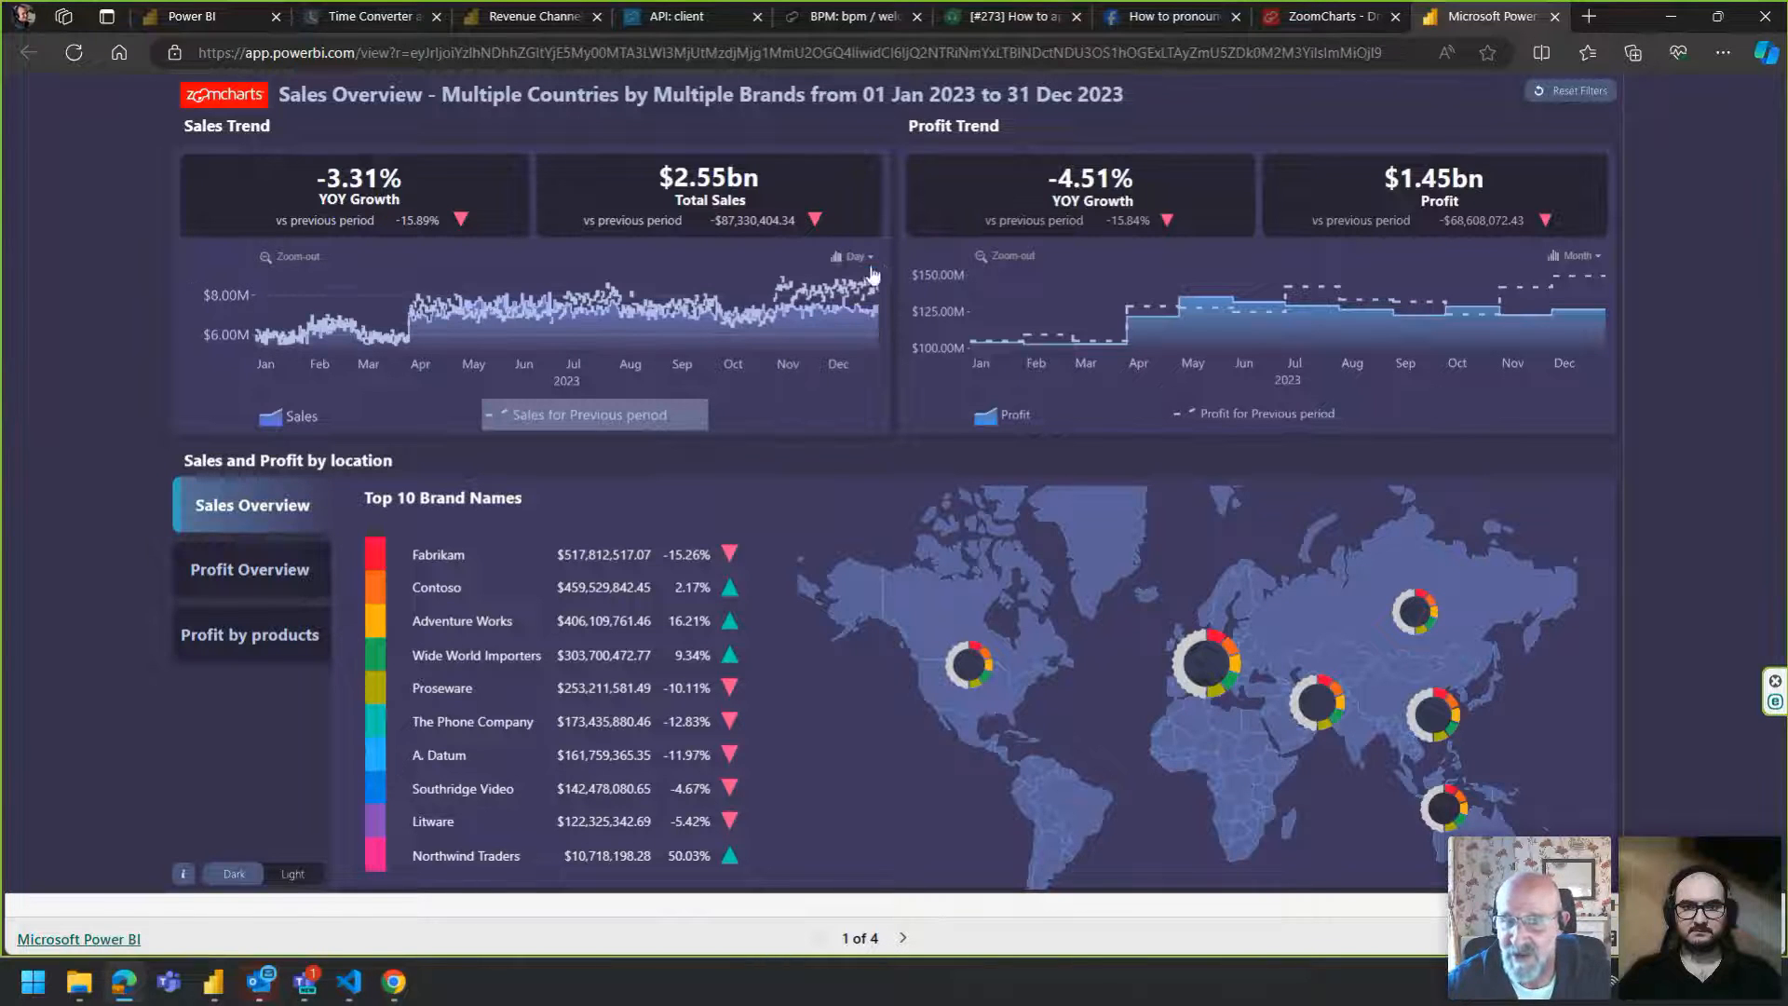
click(666, 300)
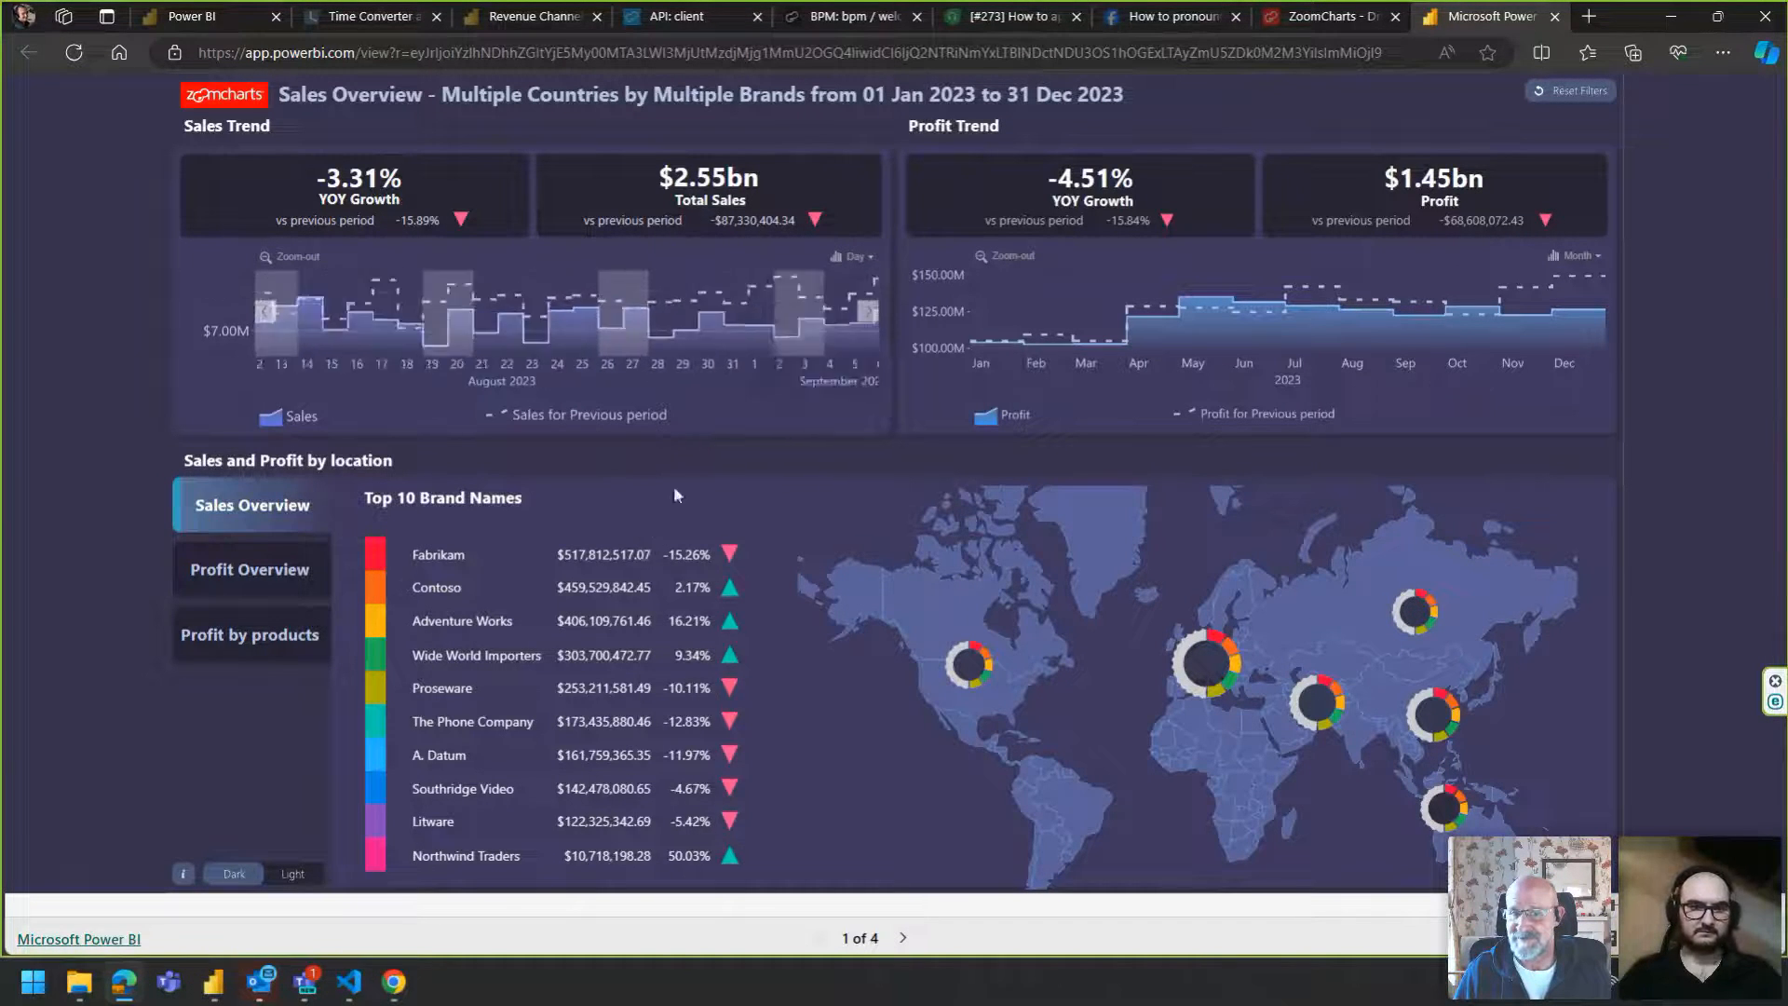
scroll(746, 335, up, 5)
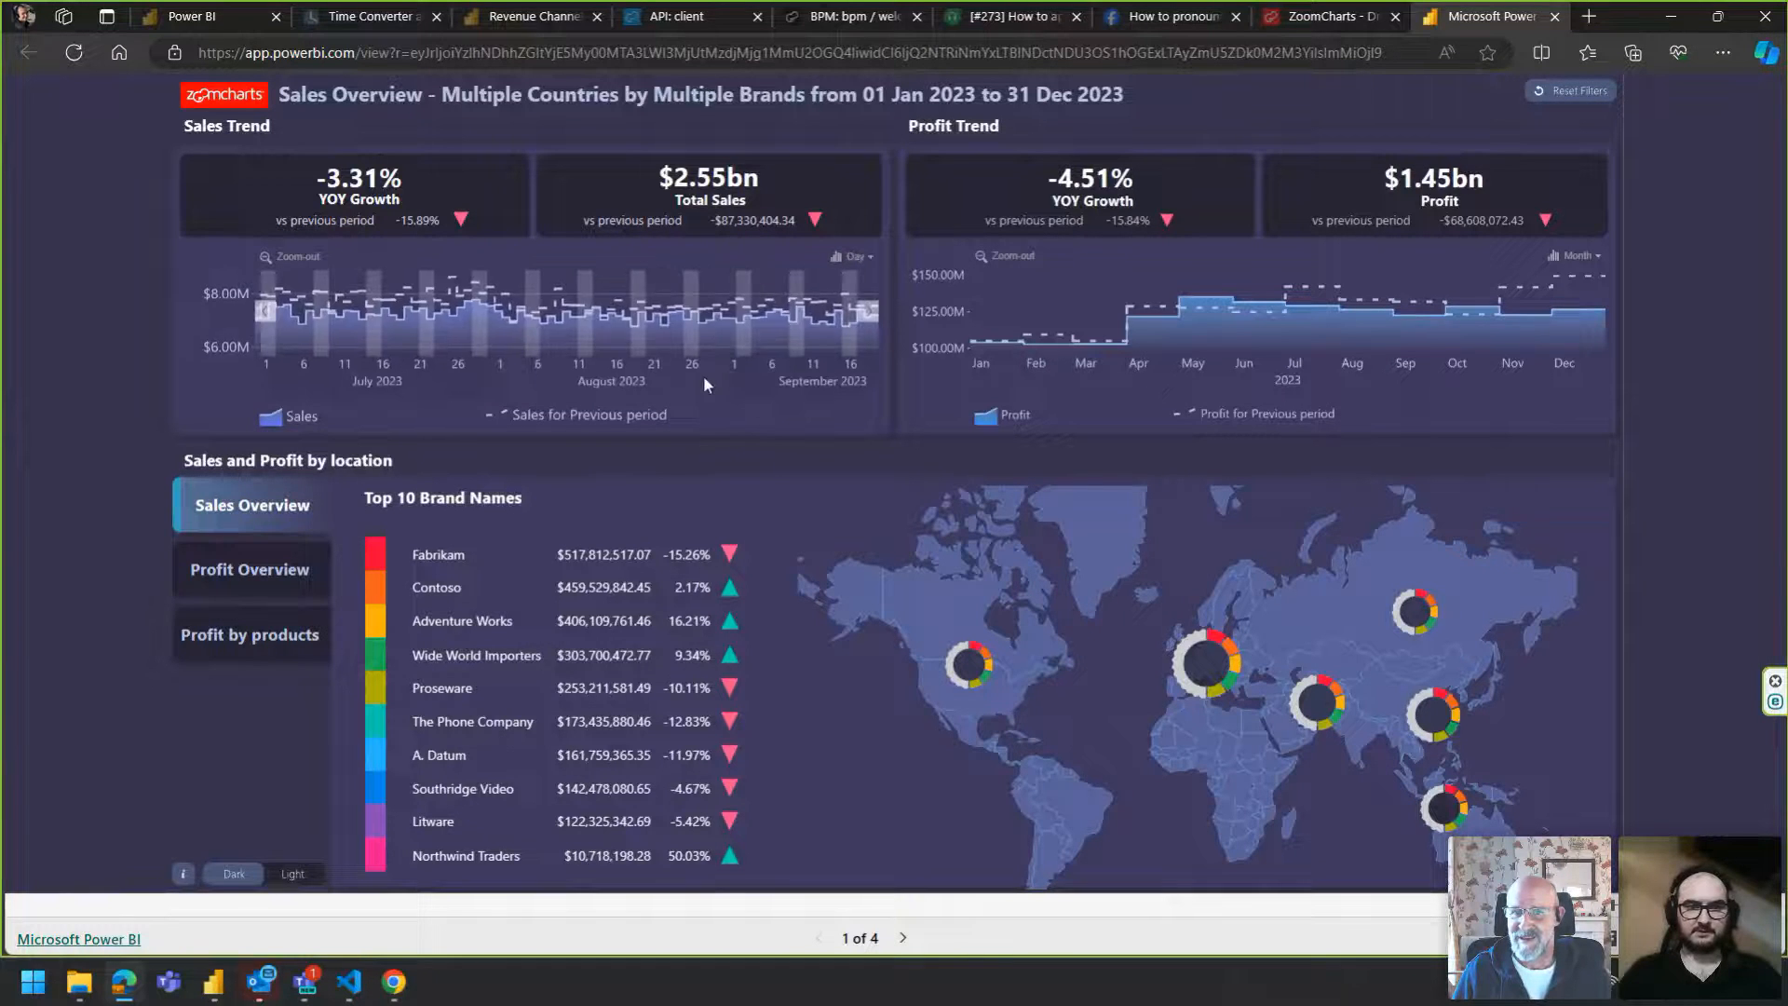
scroll(722, 359, down, 2)
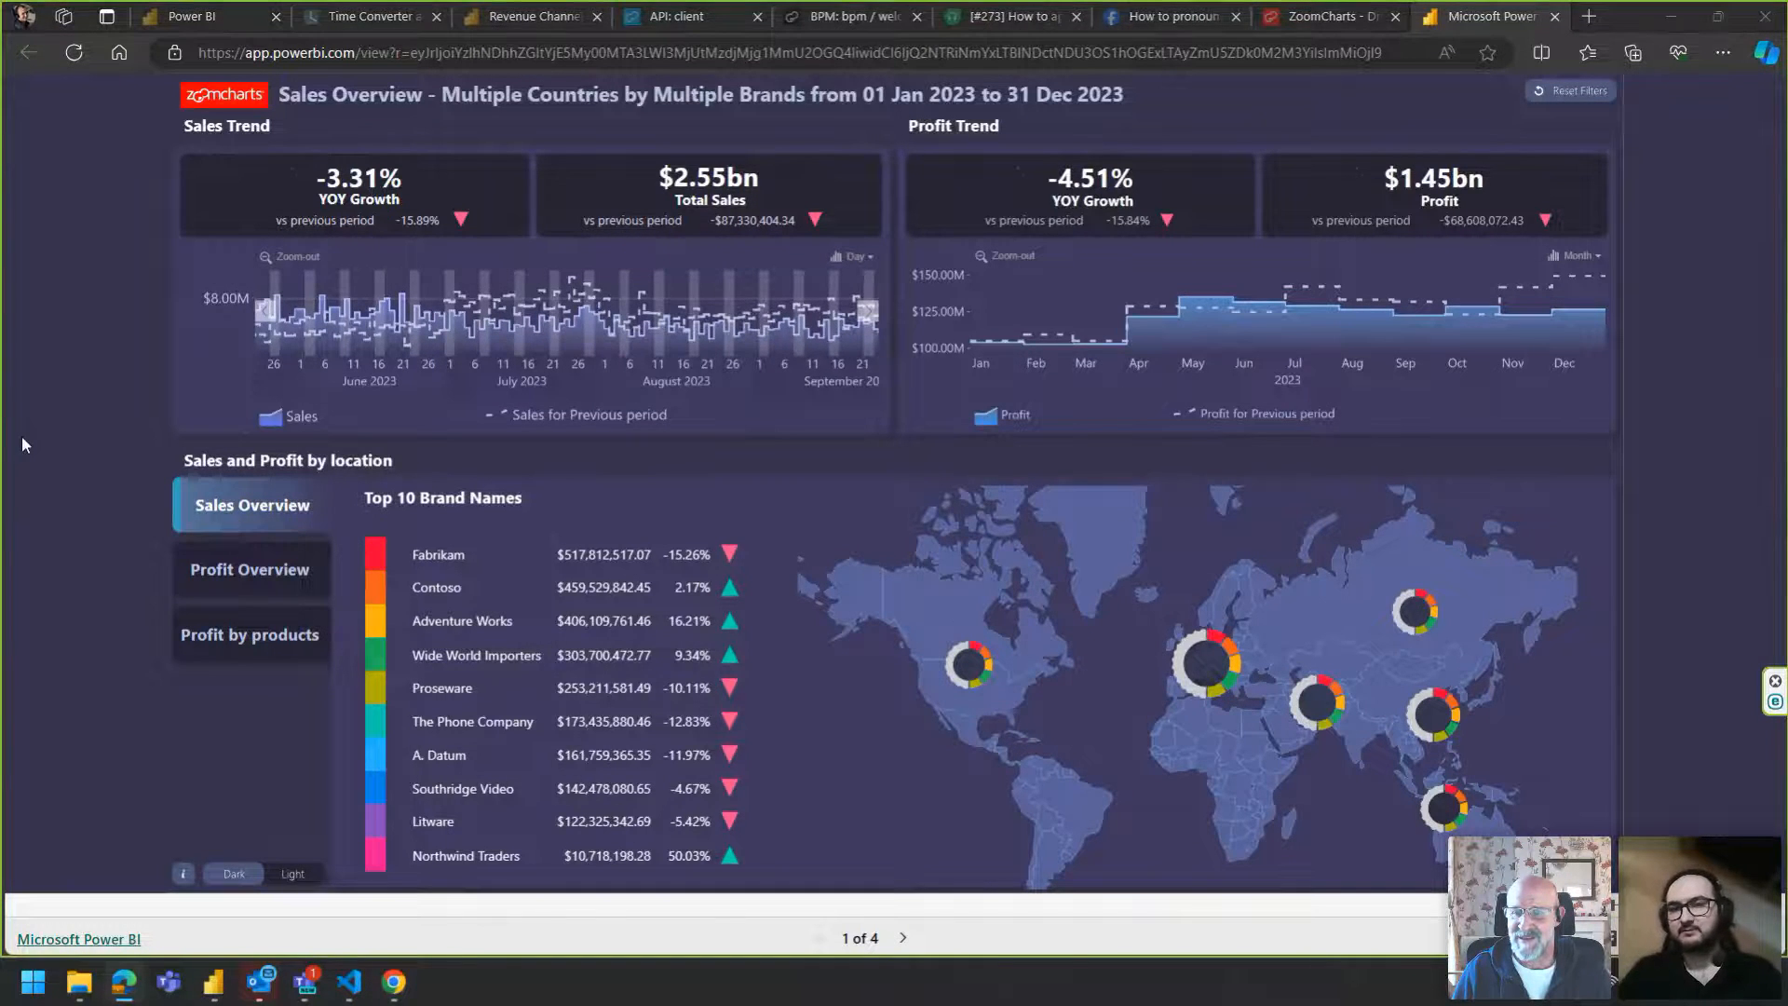
Return to Power BI Desktop, glance over Page 1's dashboard, and add a new blank report page.
key(alt+Tab)
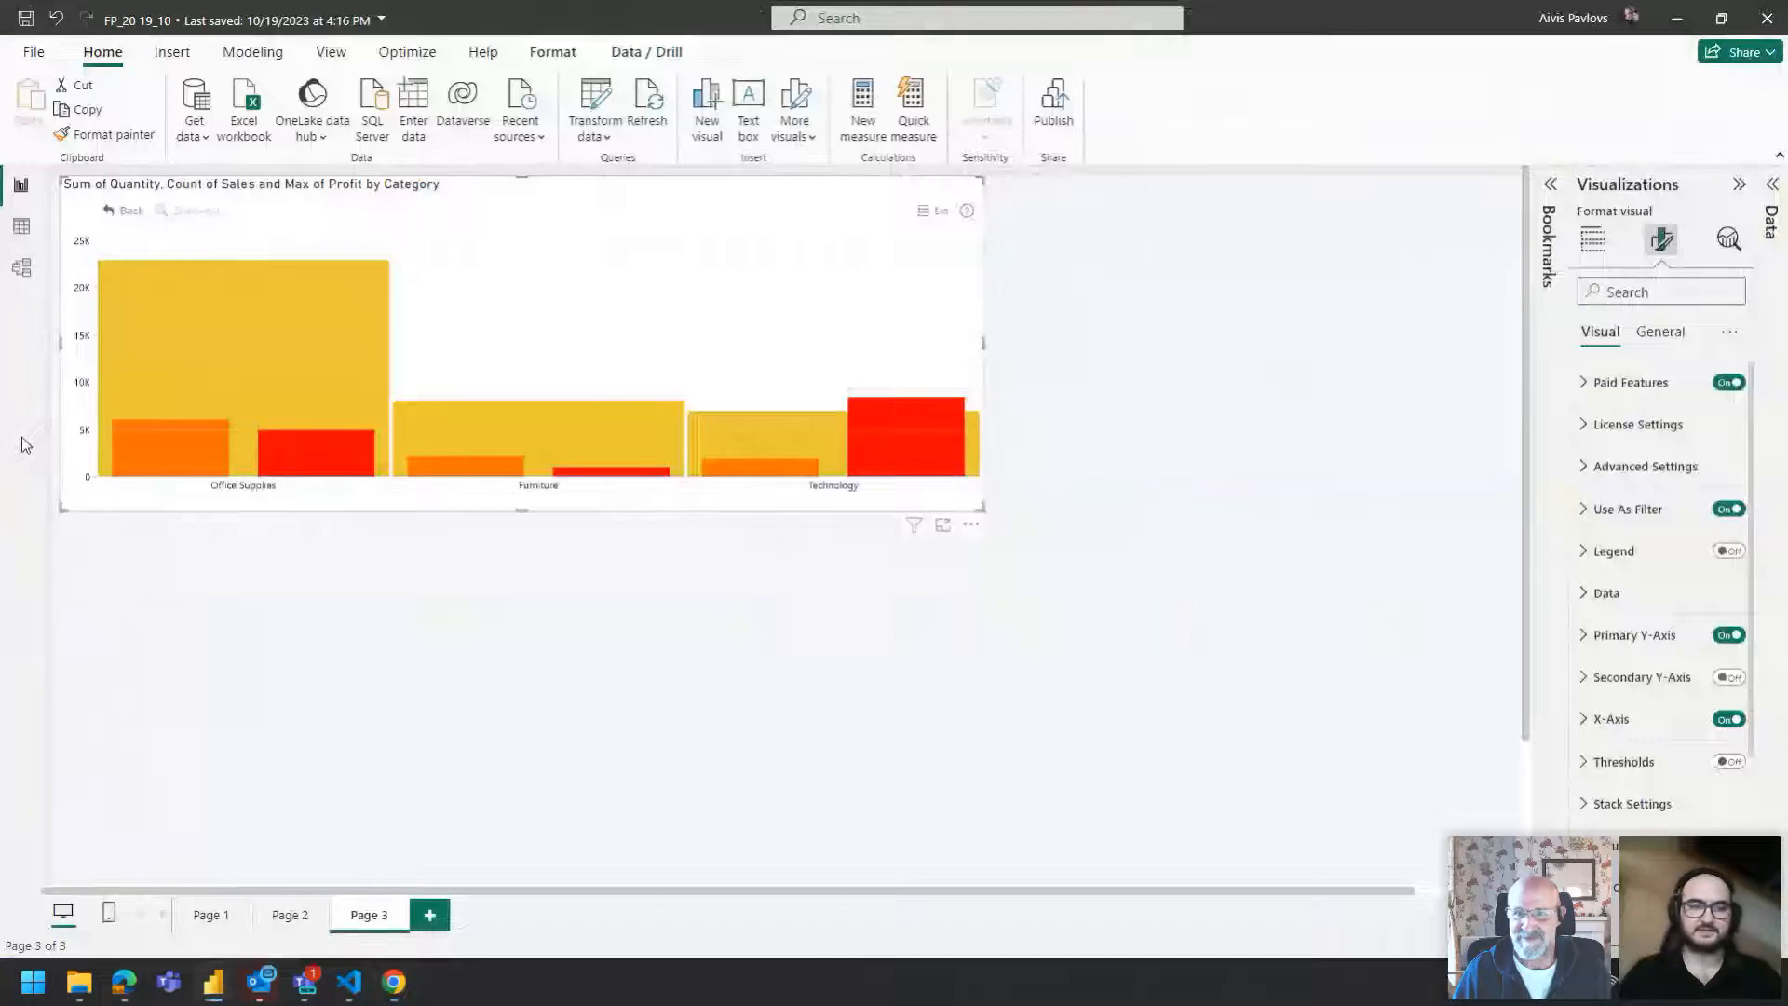
click(212, 916)
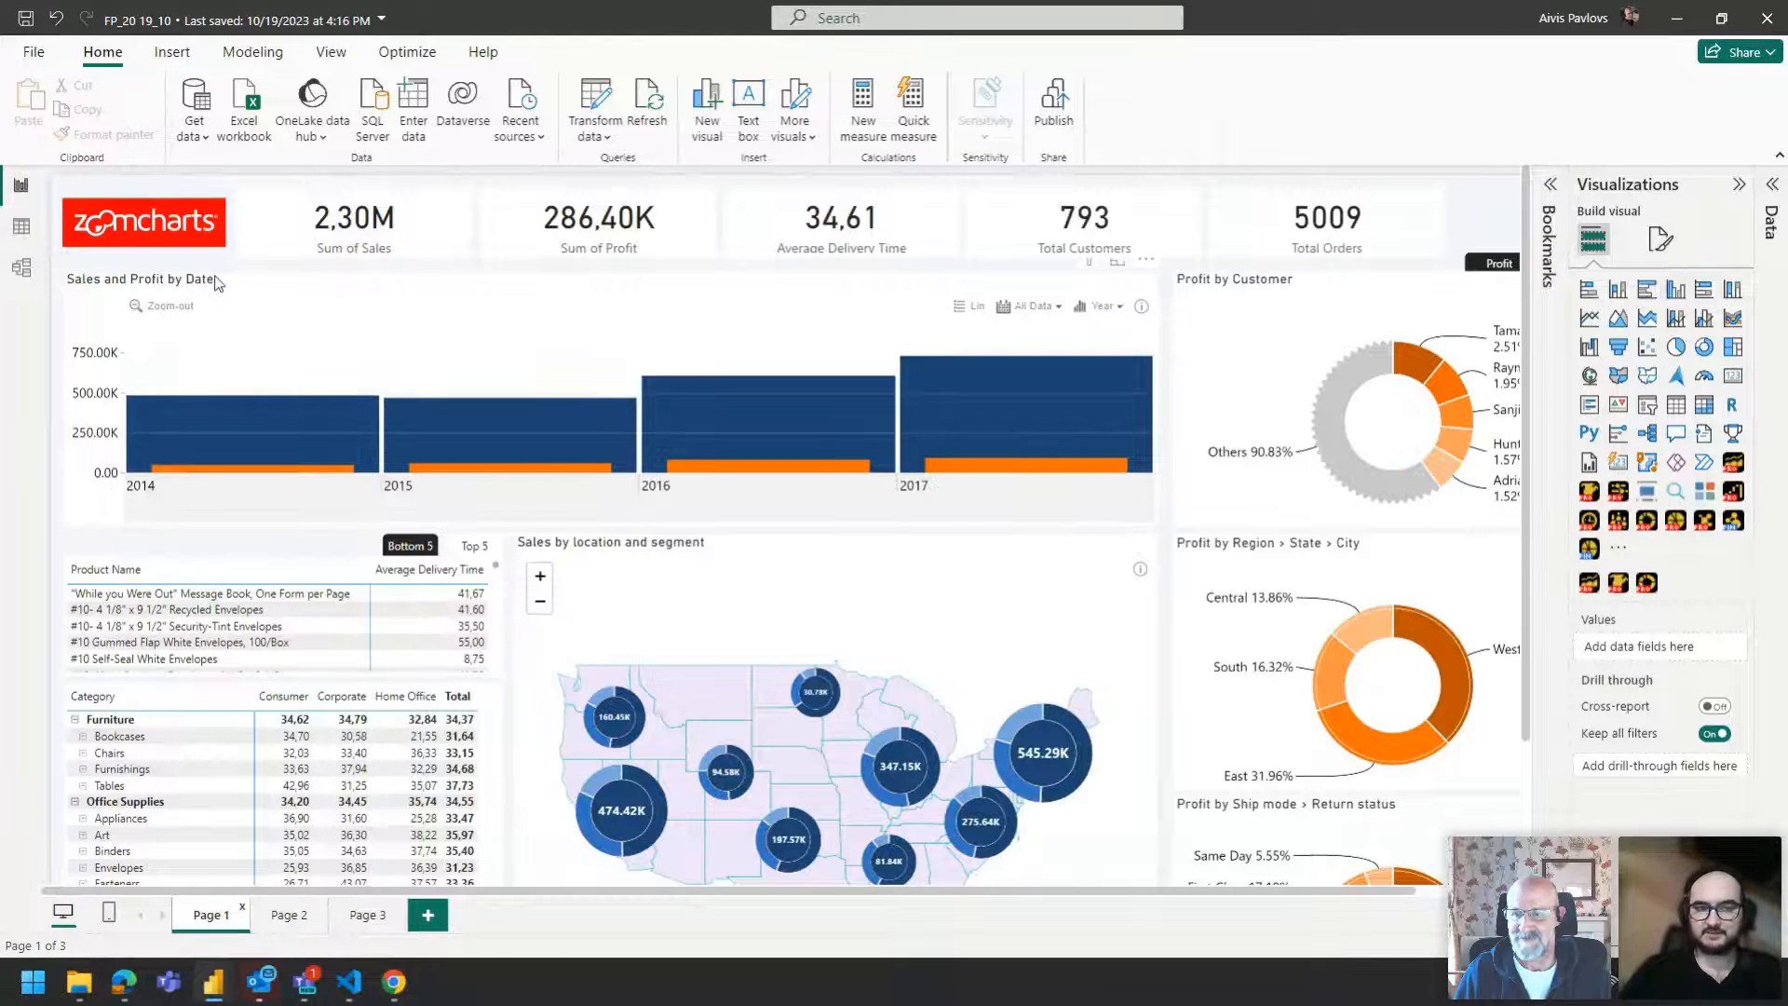
scroll(215, 278, down, 3)
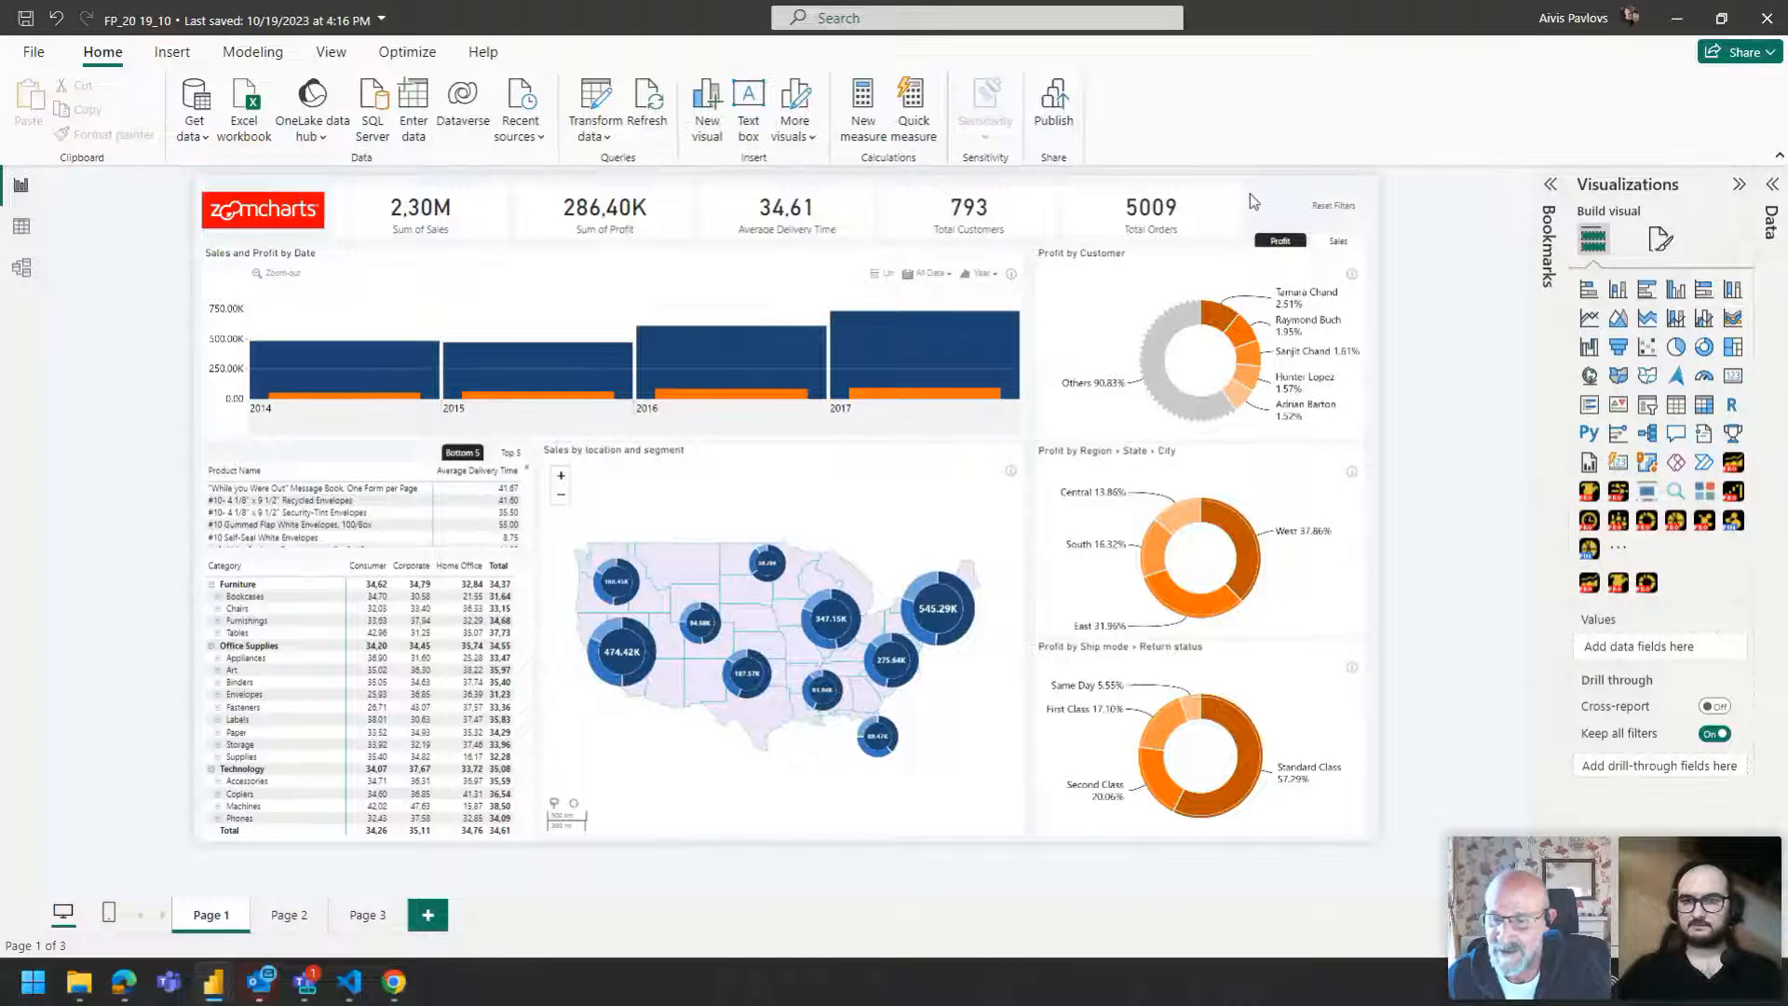
click(428, 915)
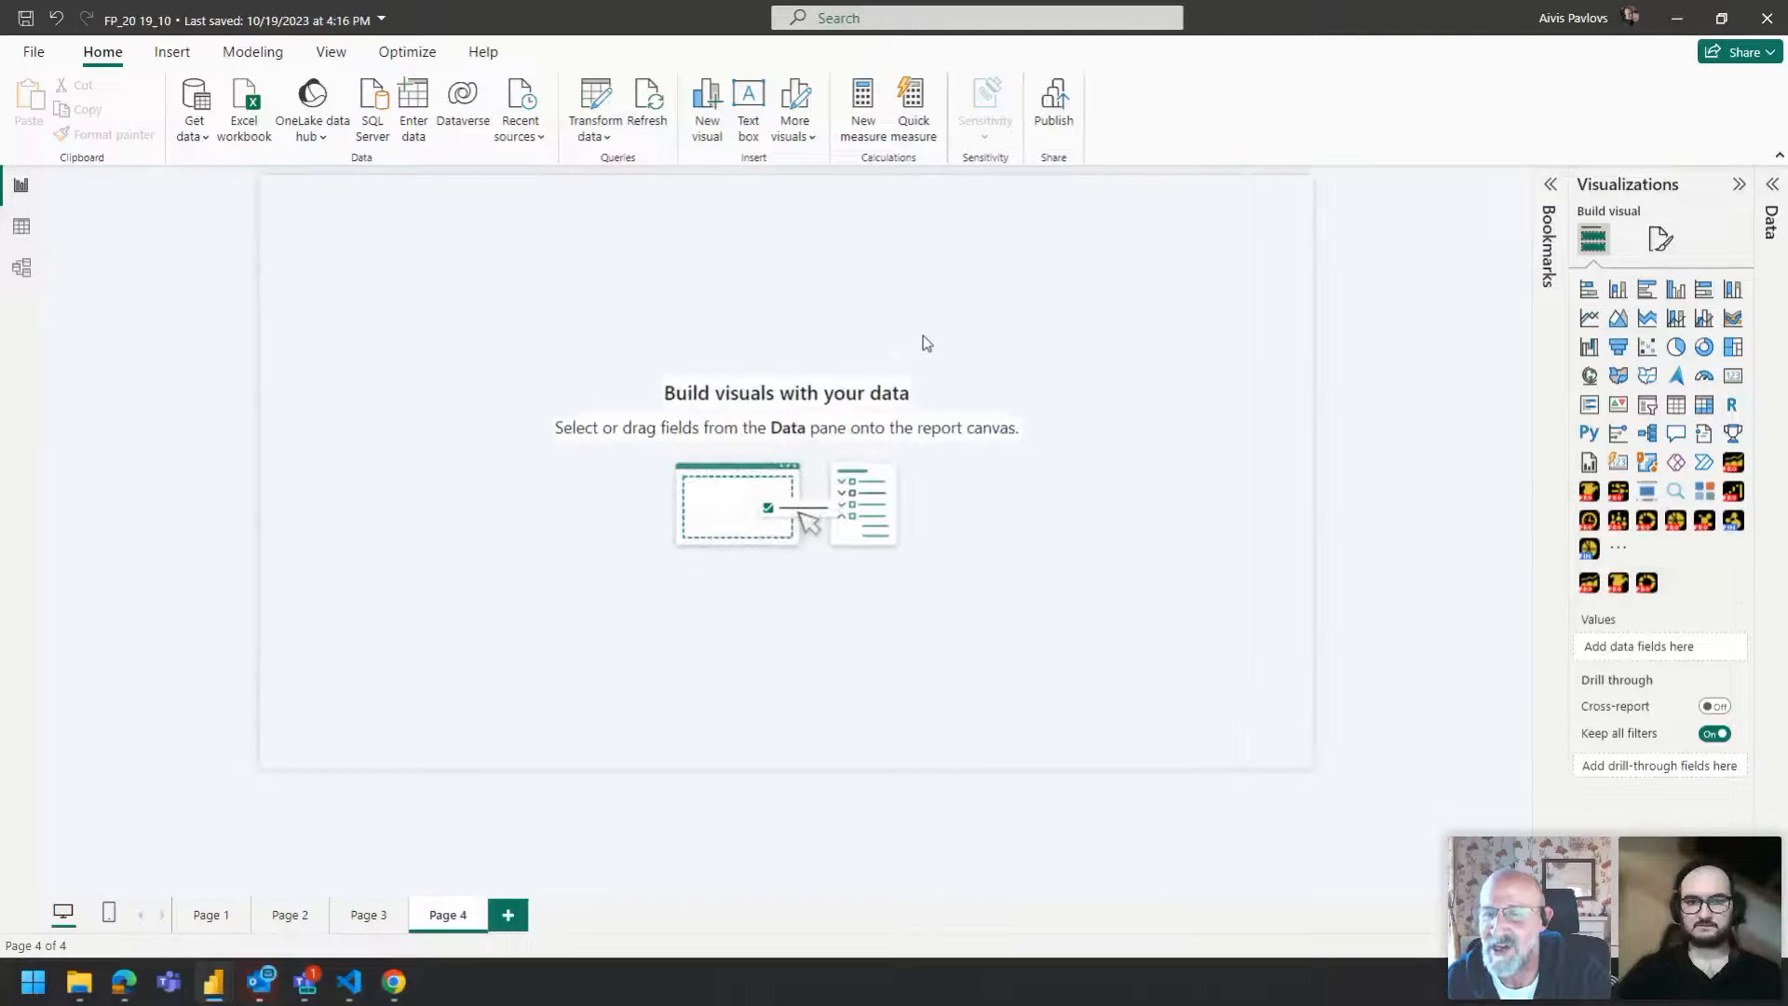
Insert a clustered bar chart and stretch it into a tall visual spanning the canvas height.
click(1646, 290)
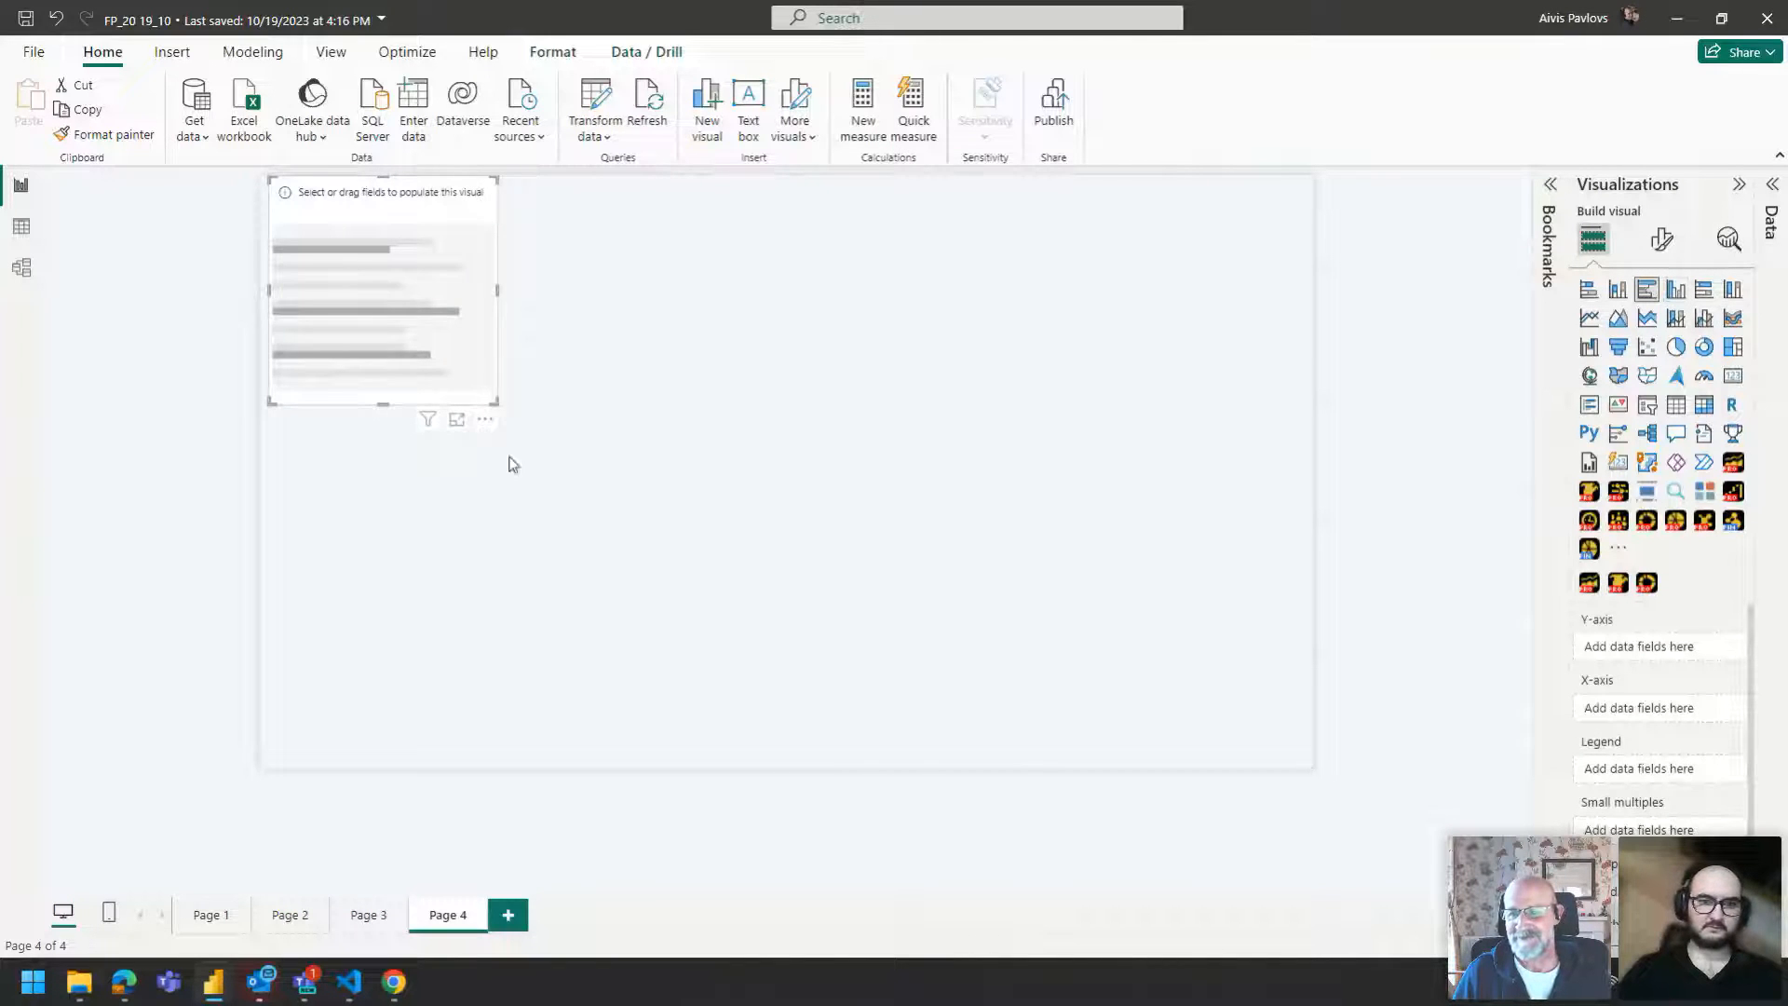
drag(497, 402, 586, 765)
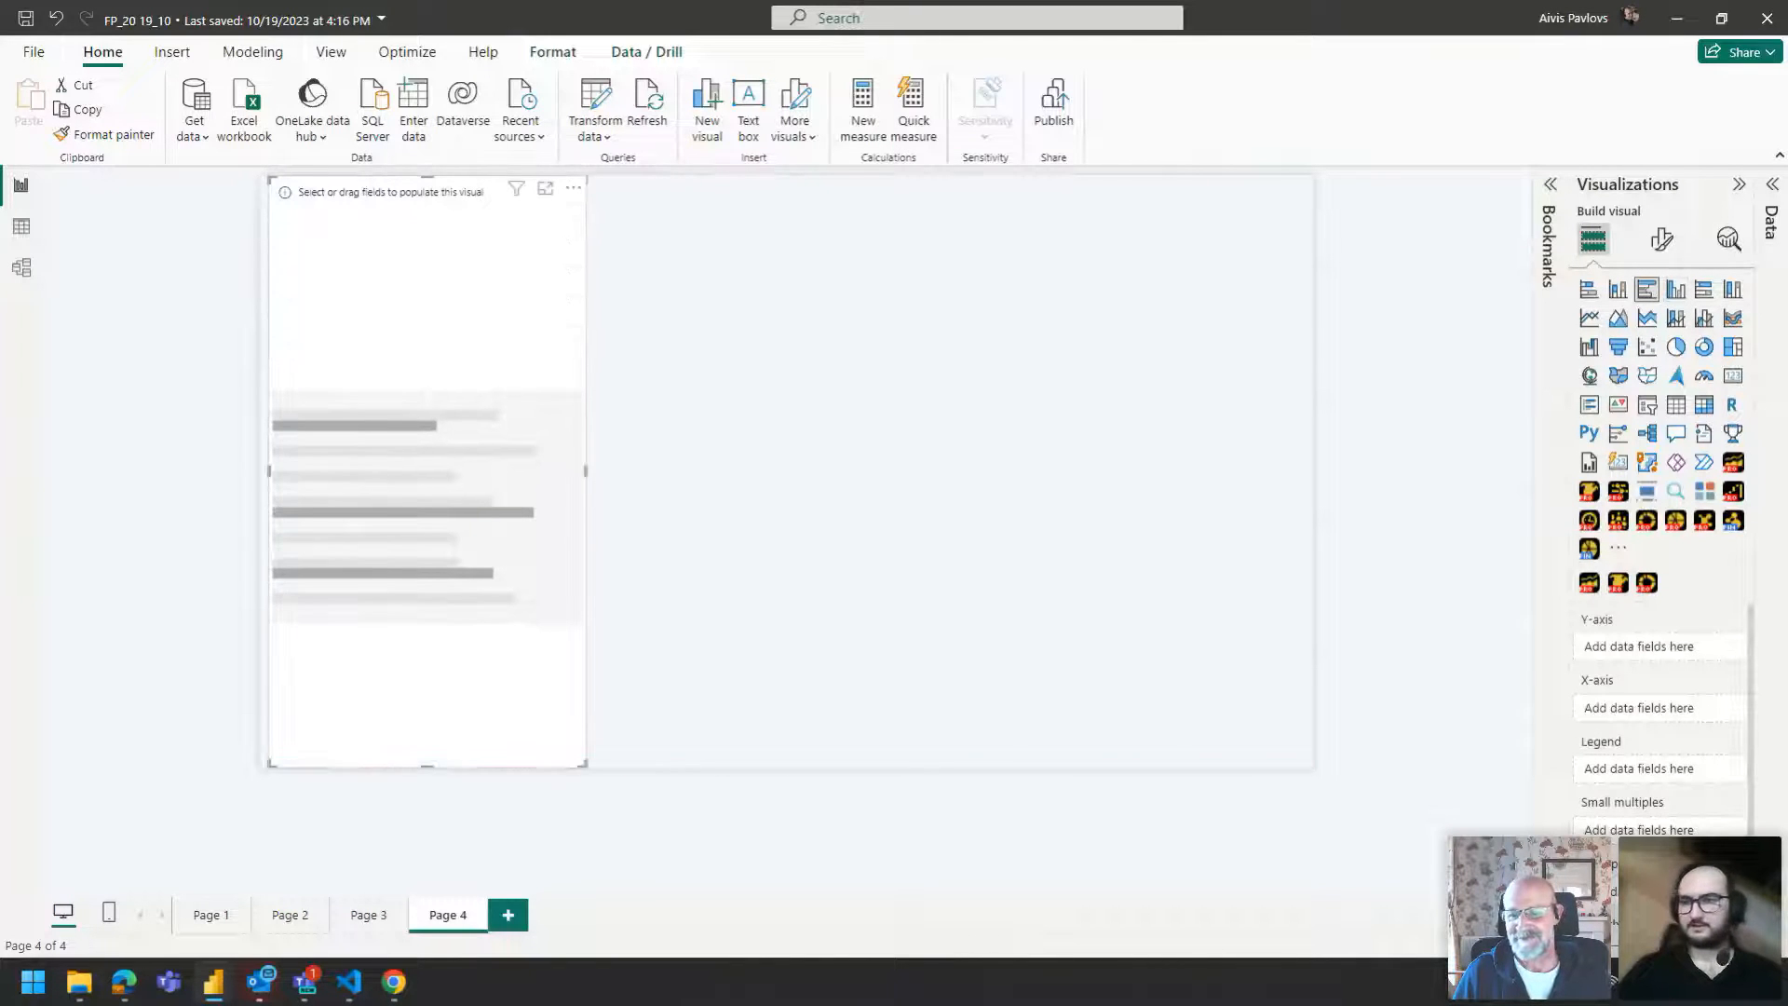
Build the bar chart as Sum of Profit by Region, with Region on the Y-axis and Profit on the X-axis.
click(1767, 189)
drag(1639, 408, 1421, 652)
drag(1622, 680, 1434, 710)
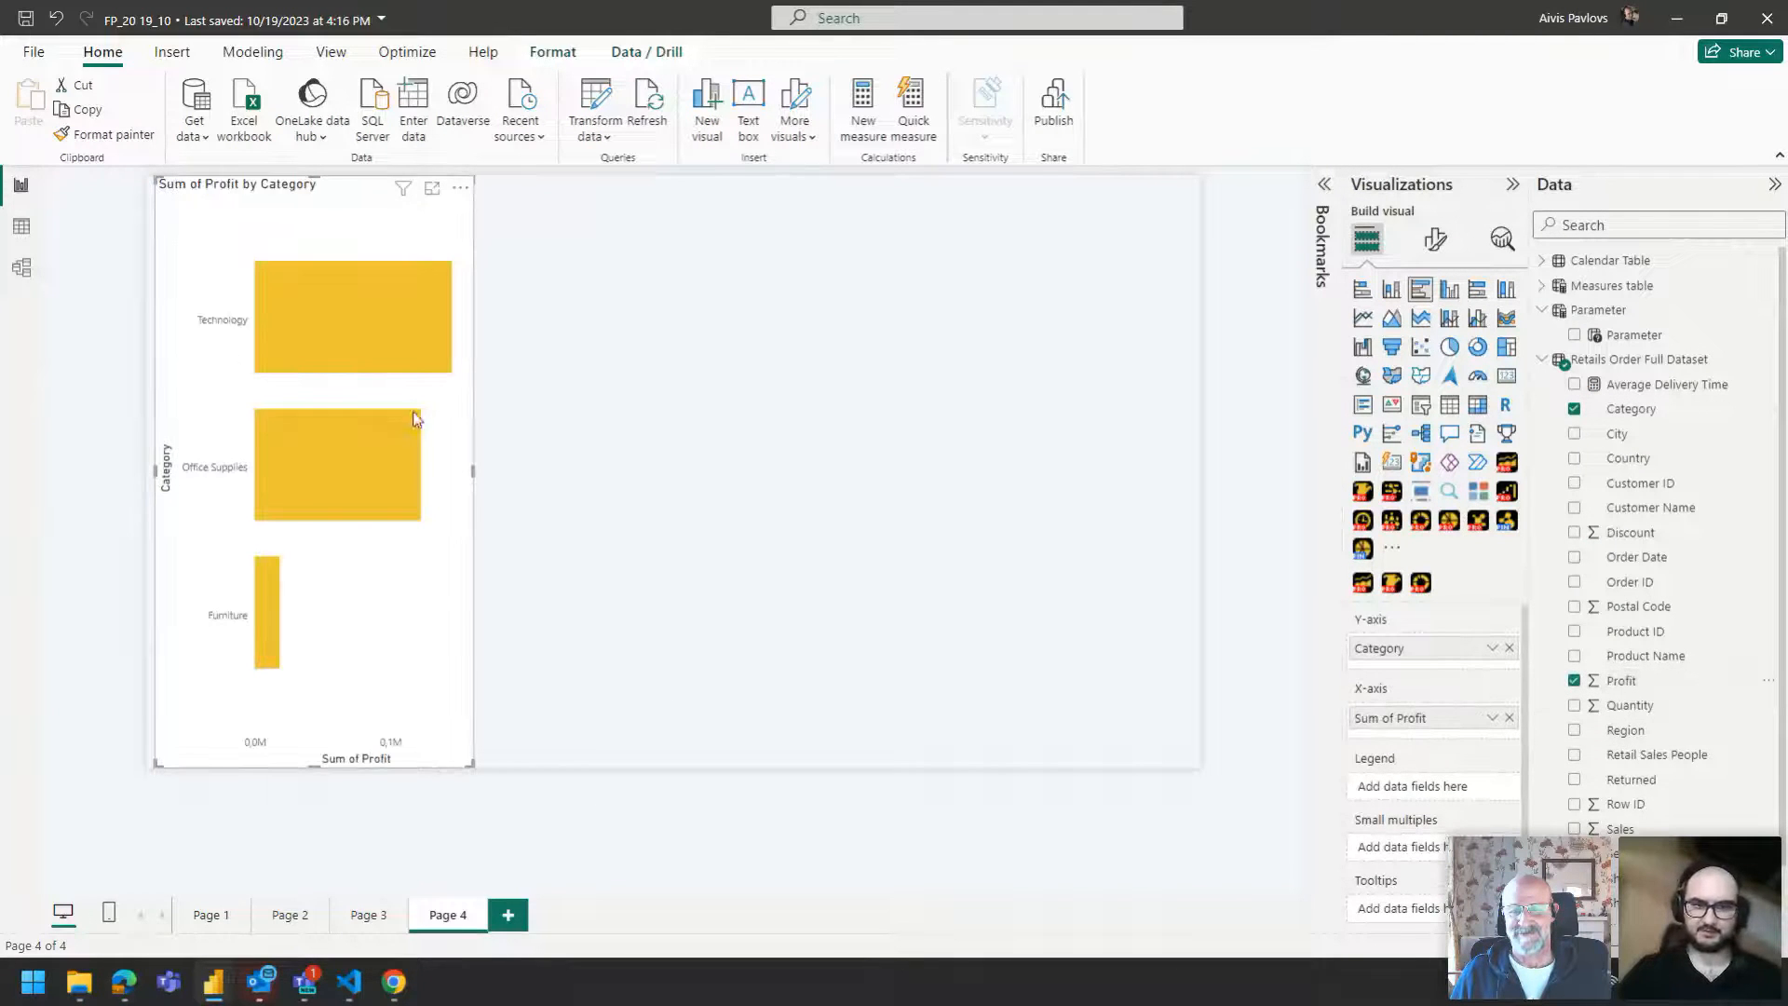
scroll(1621, 559, down, 1)
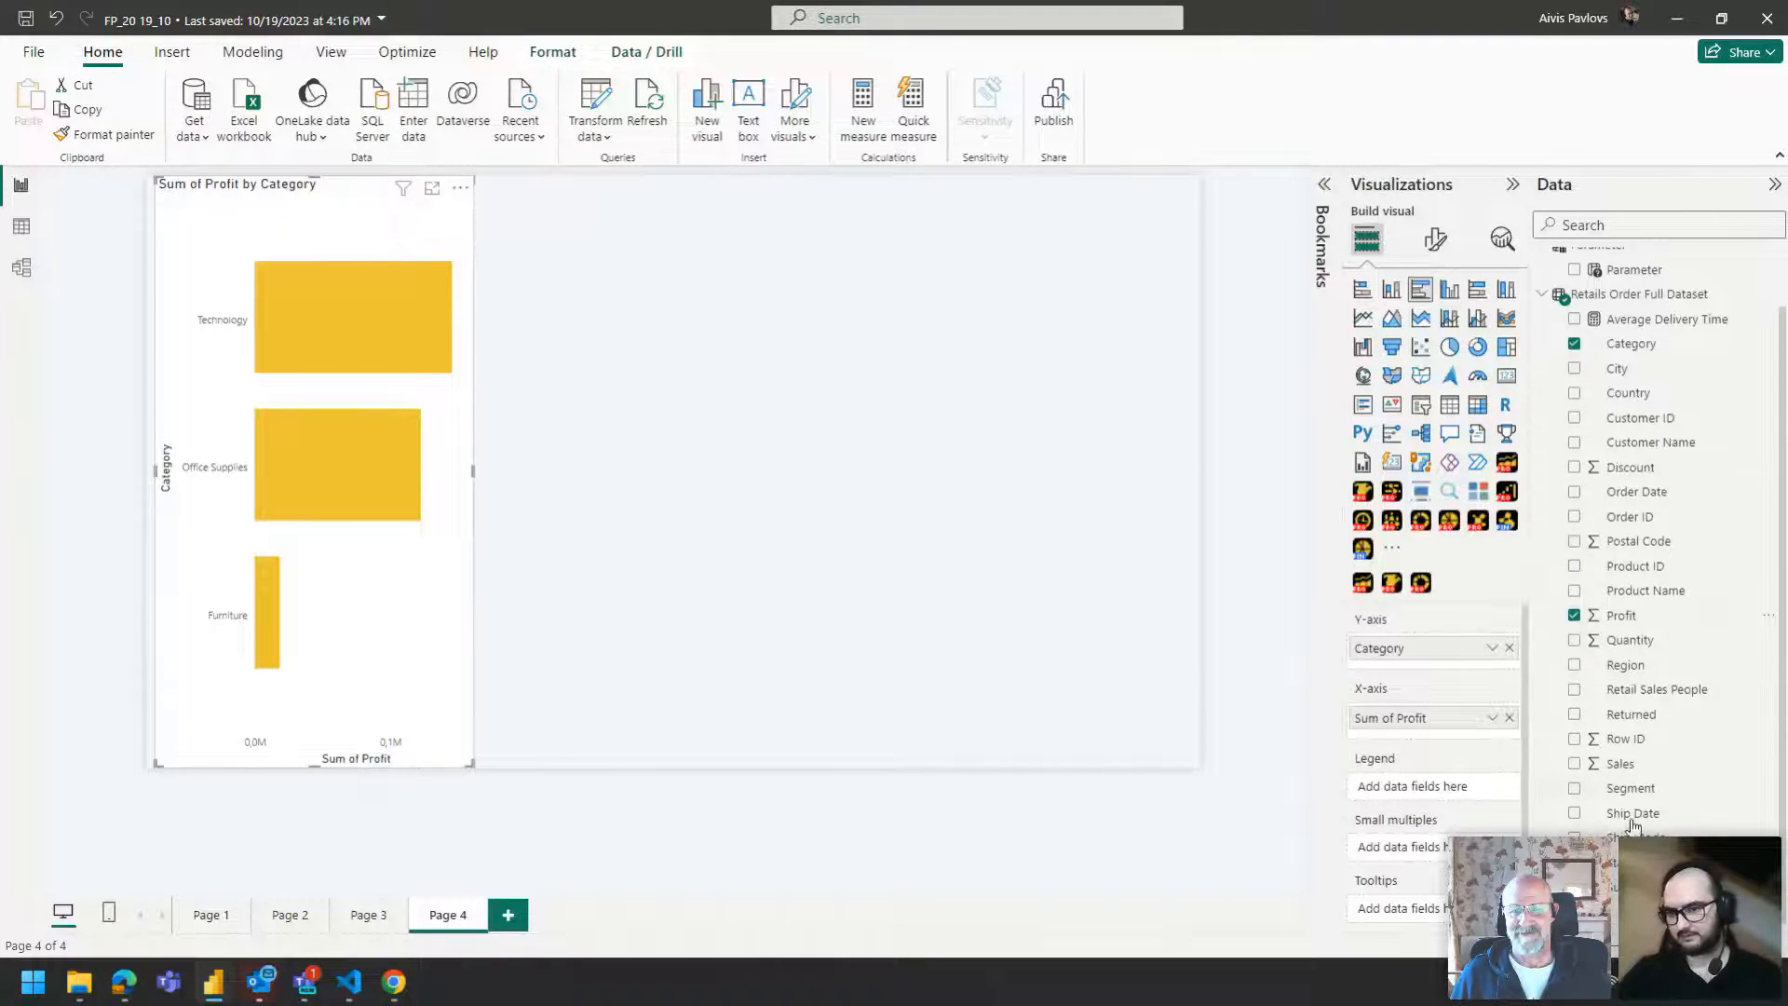
drag(1636, 664, 1498, 652)
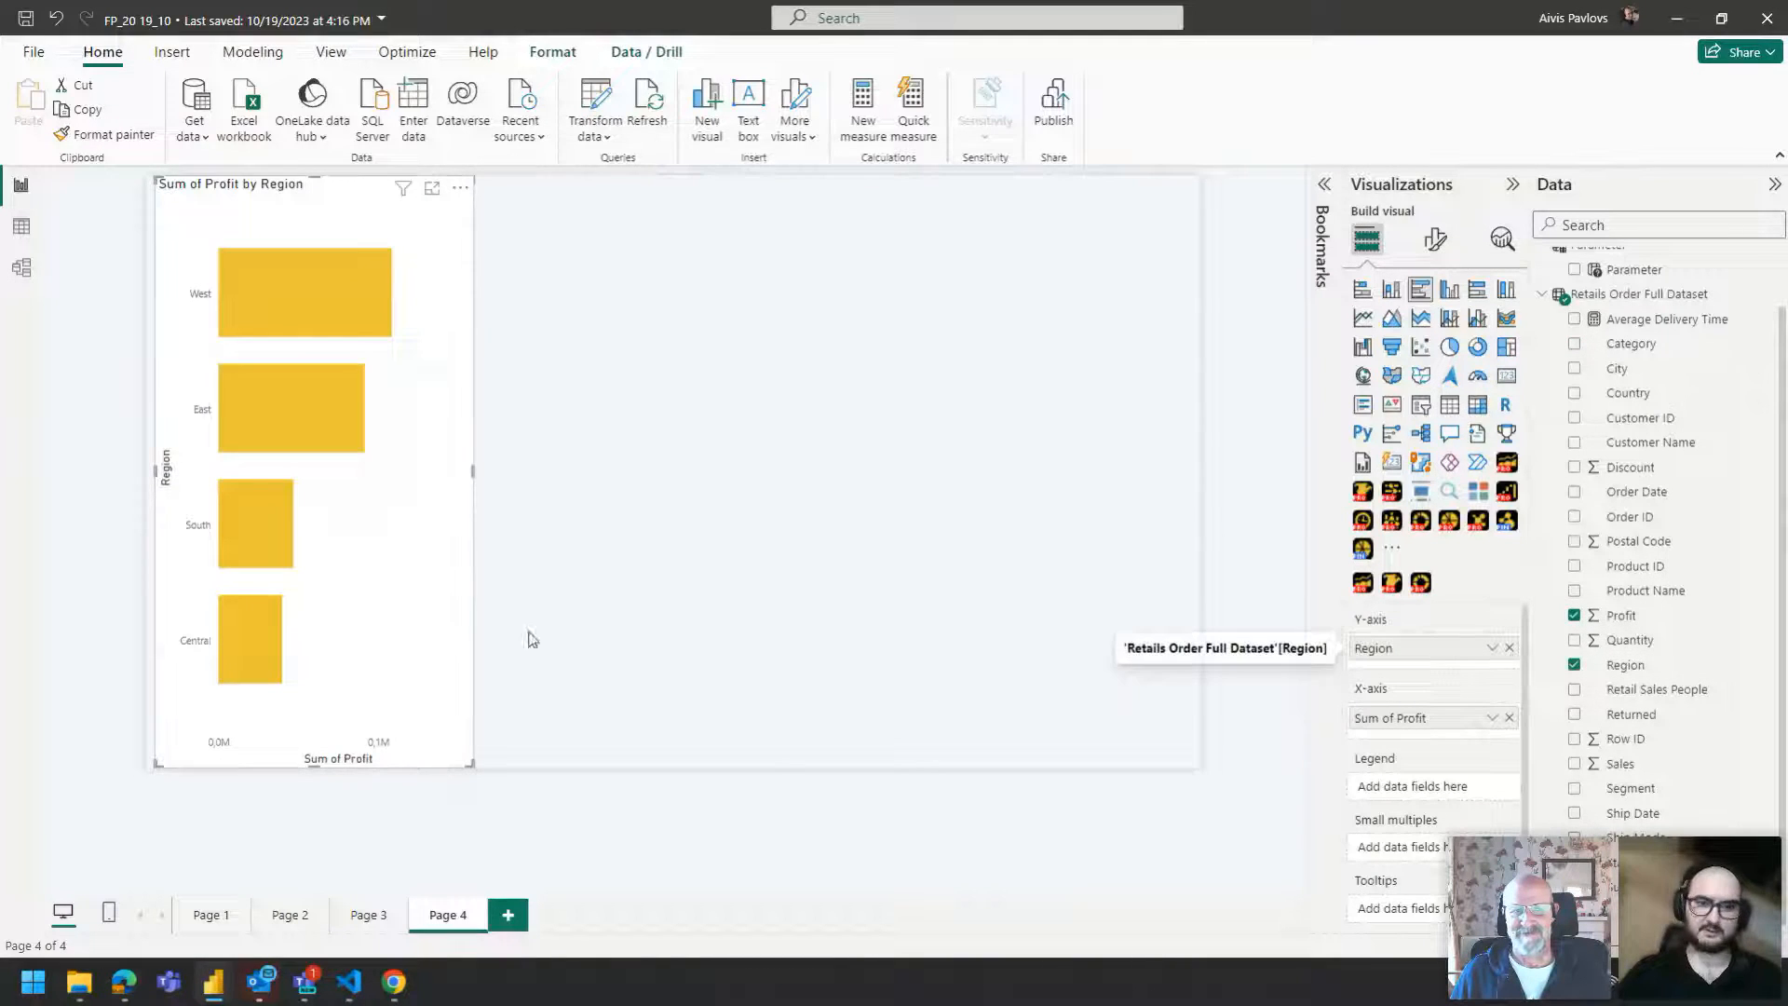
Duplicate the bar chart by pasting a copy beside the original.
drag(271, 183, 264, 196)
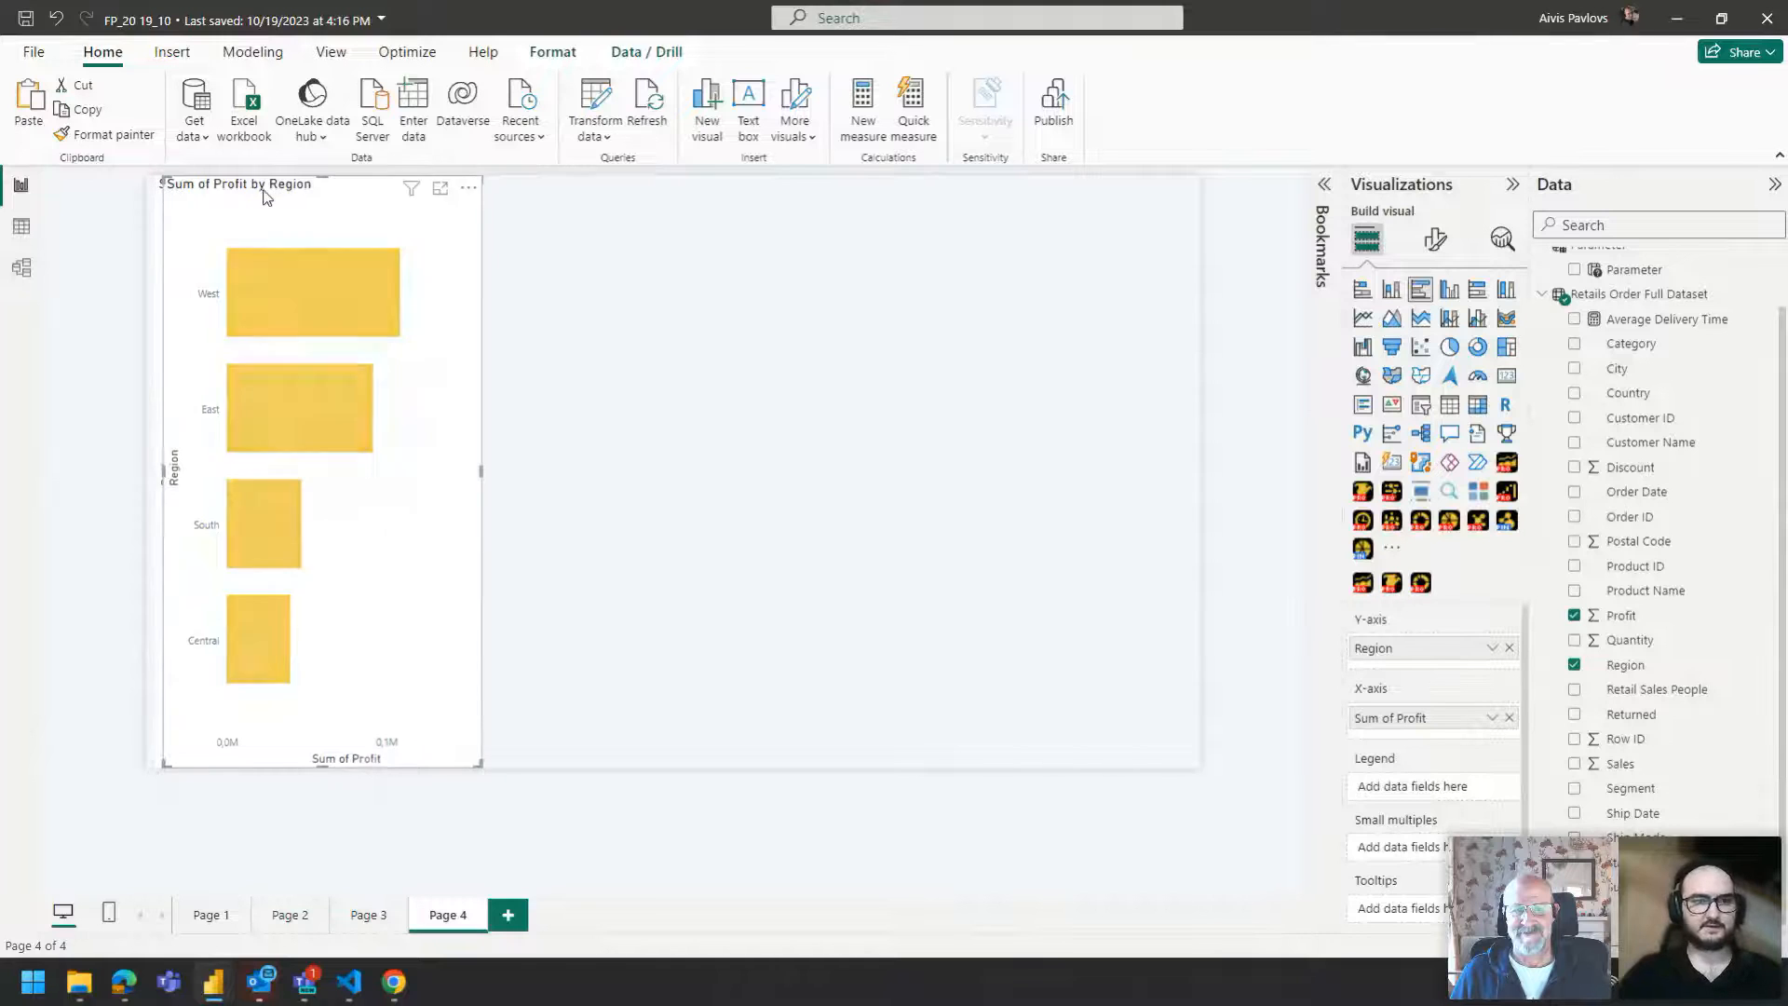
key(ctrl+v)
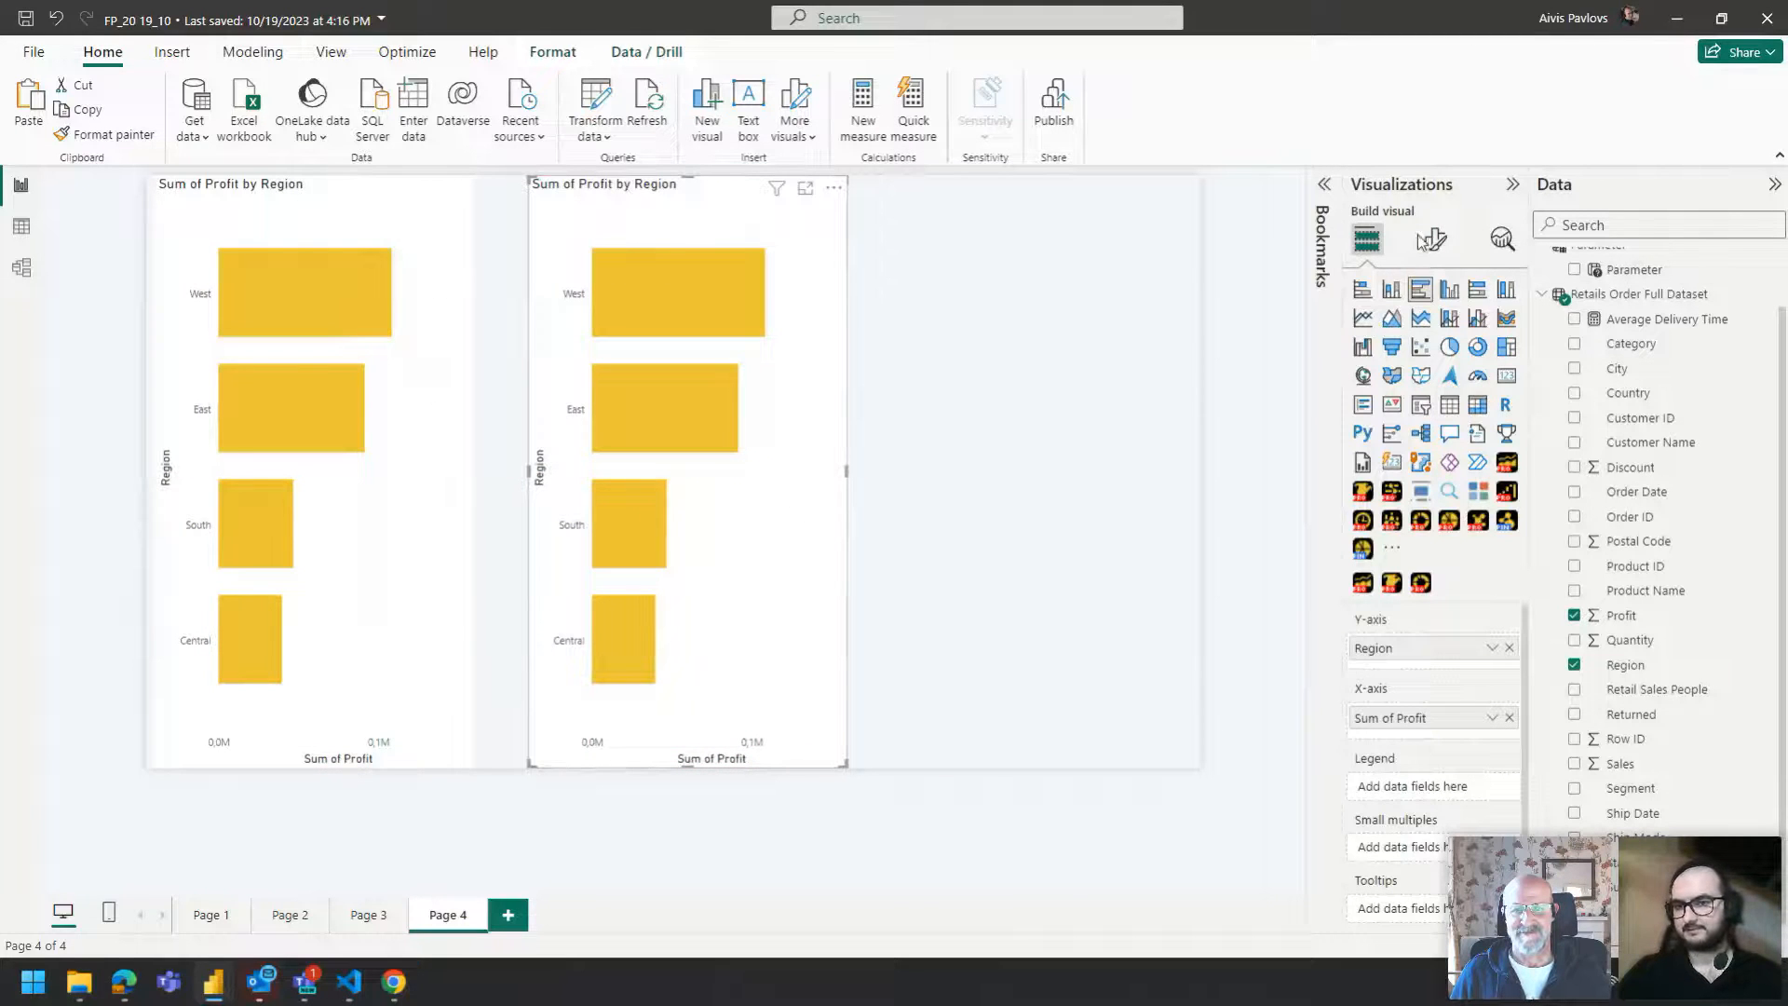
Convert the copied chart into a ZoomCharts Drill Down bar visual.
click(1431, 241)
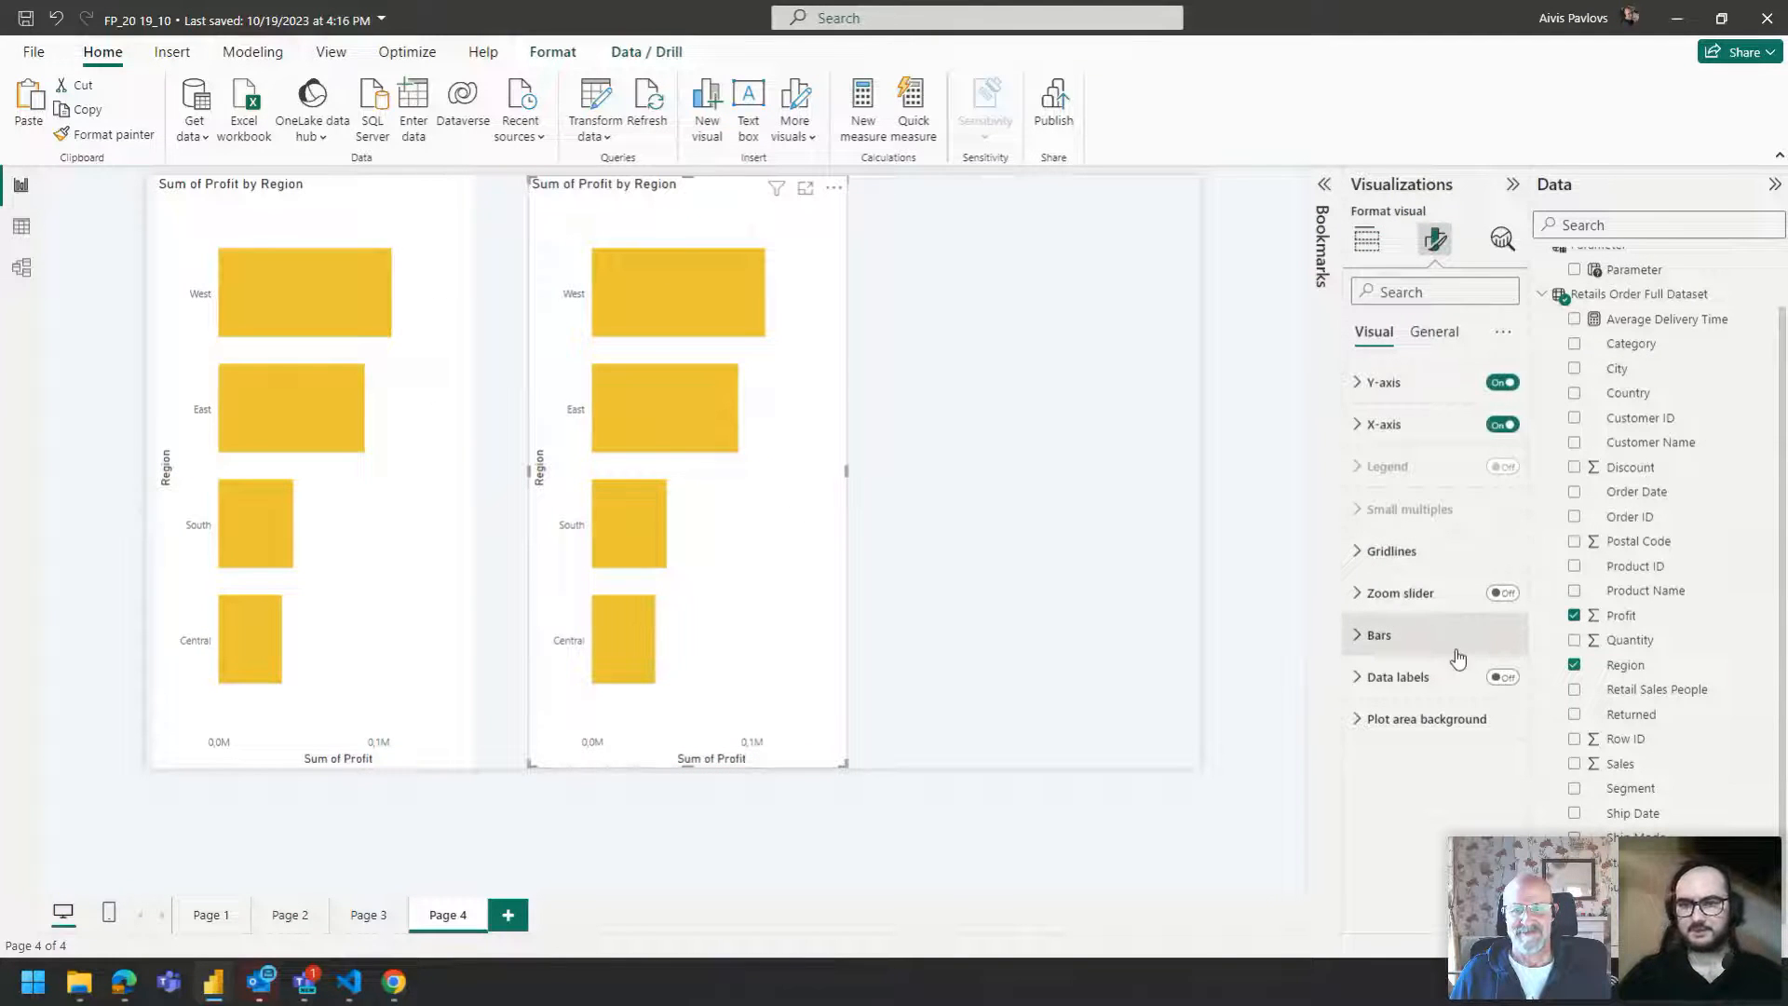
click(1367, 240)
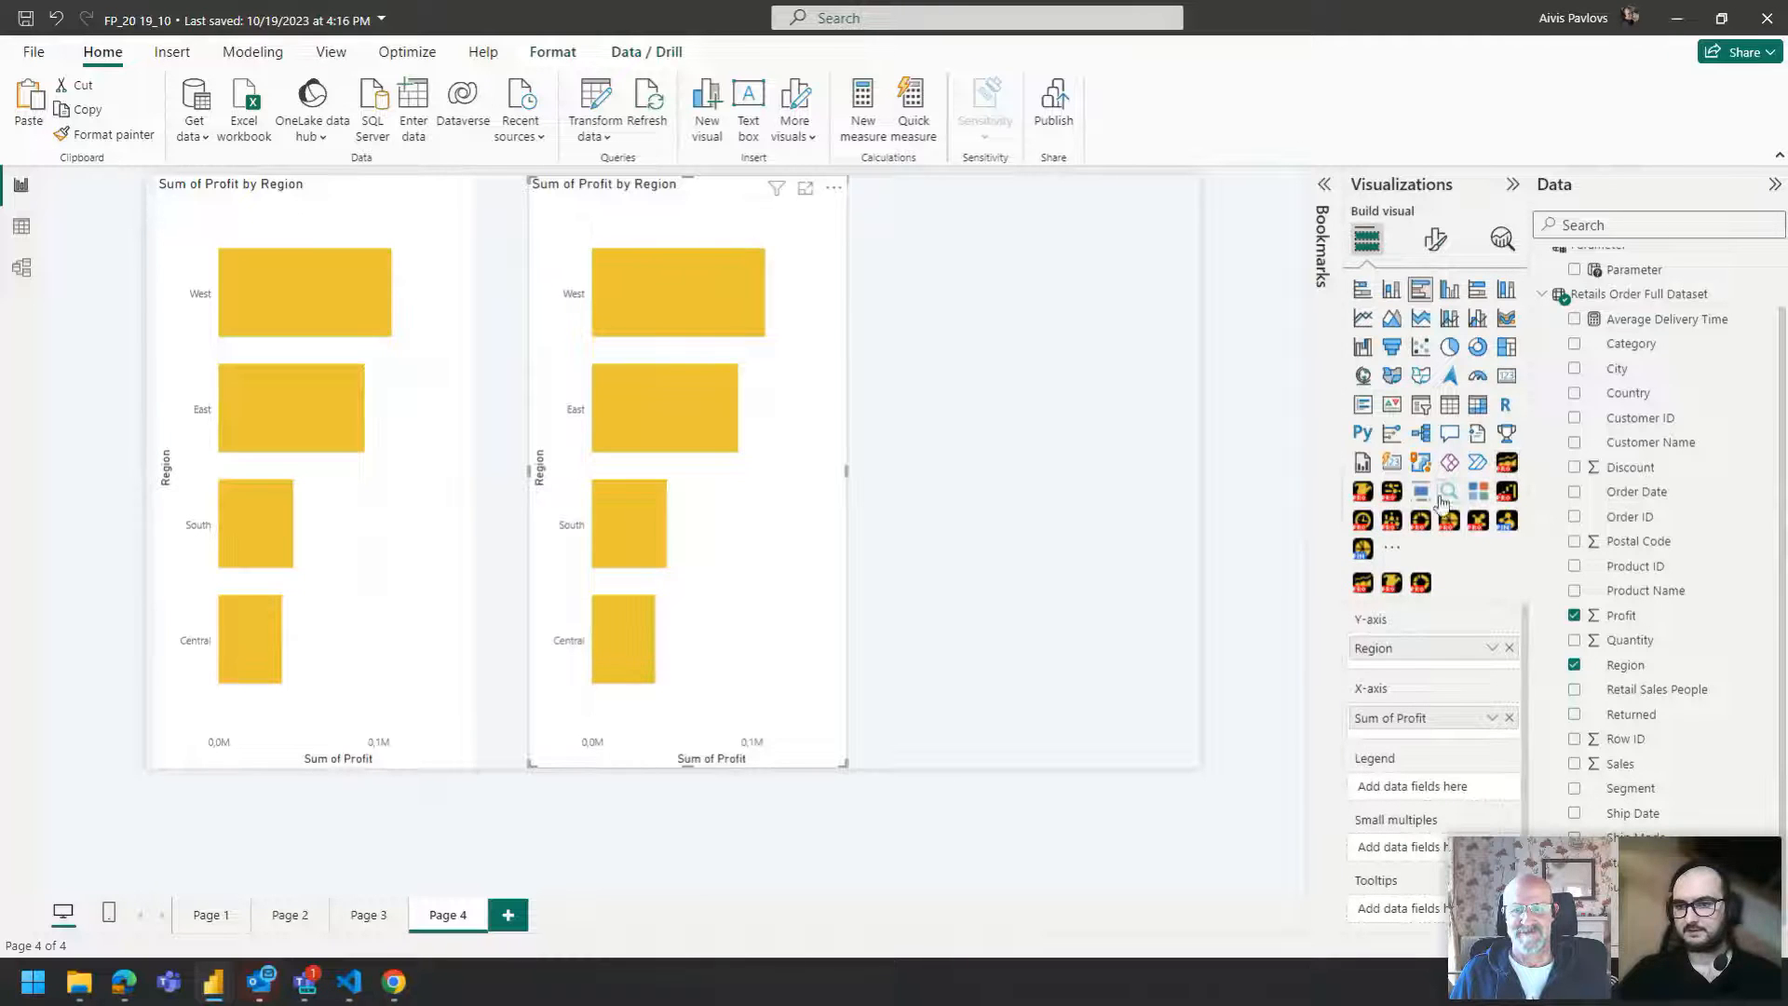
click(1391, 491)
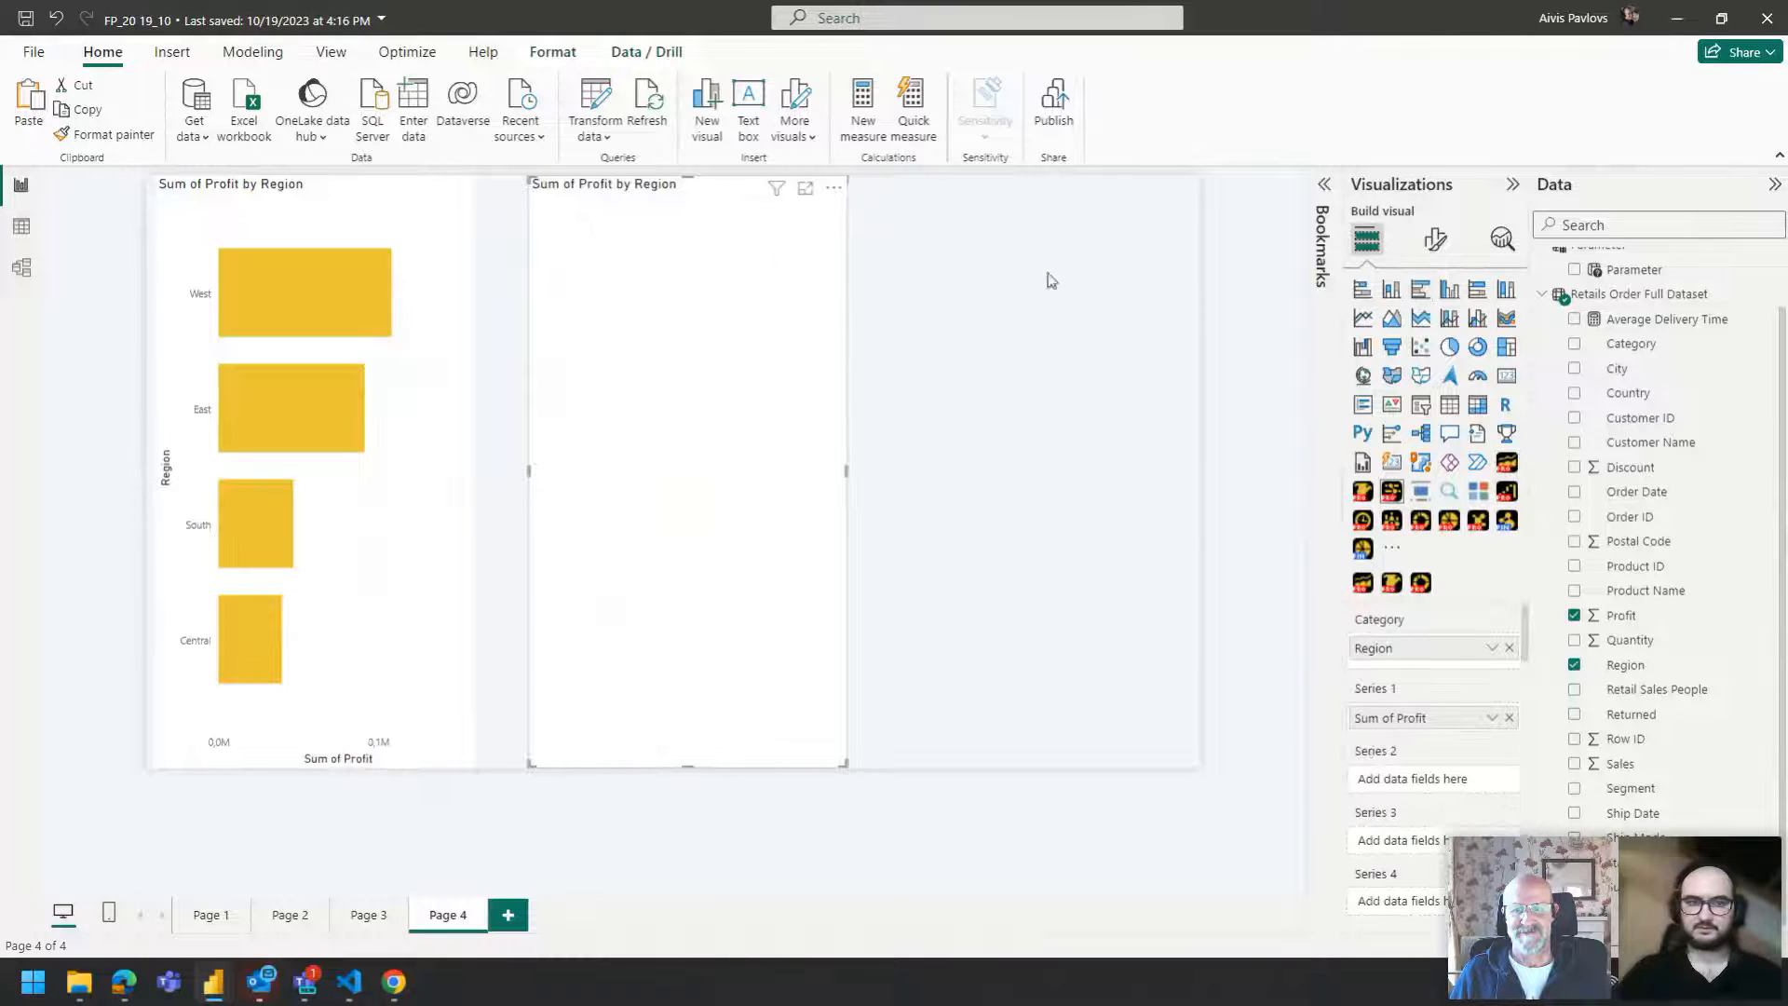
Turn on Category Colors for the ZoomCharts bar visual.
click(1439, 244)
scroll(1431, 838, down, 4)
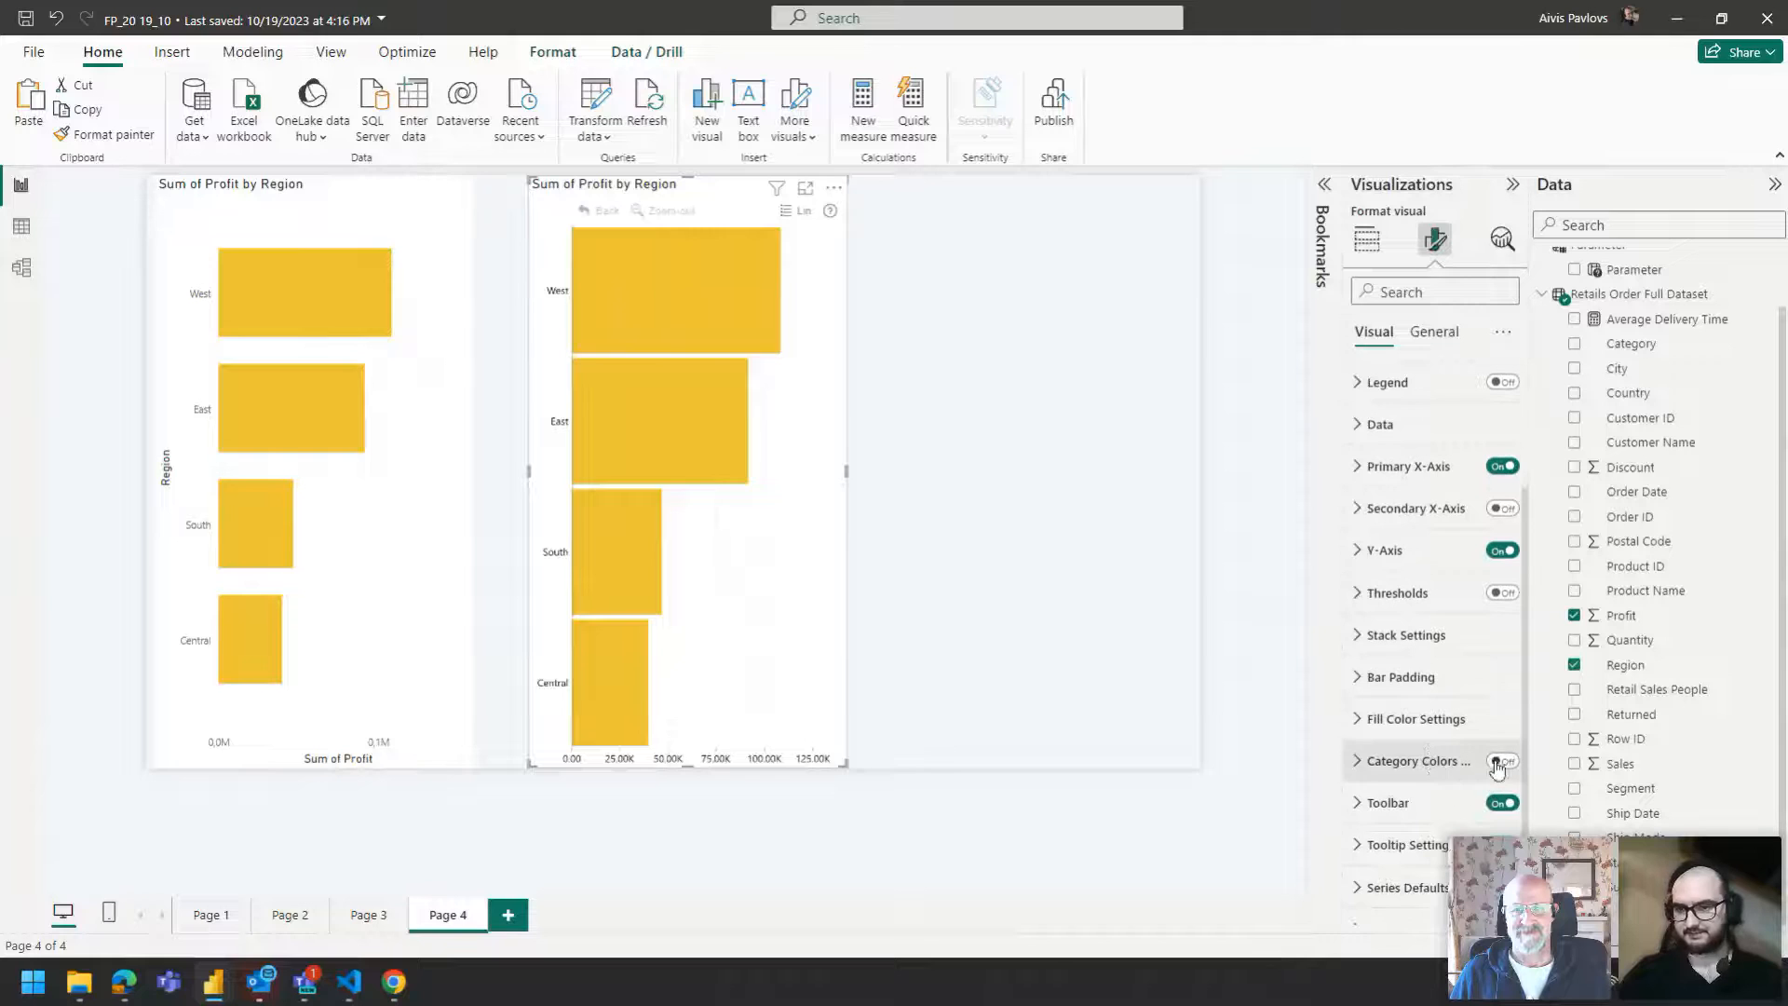
click(1502, 762)
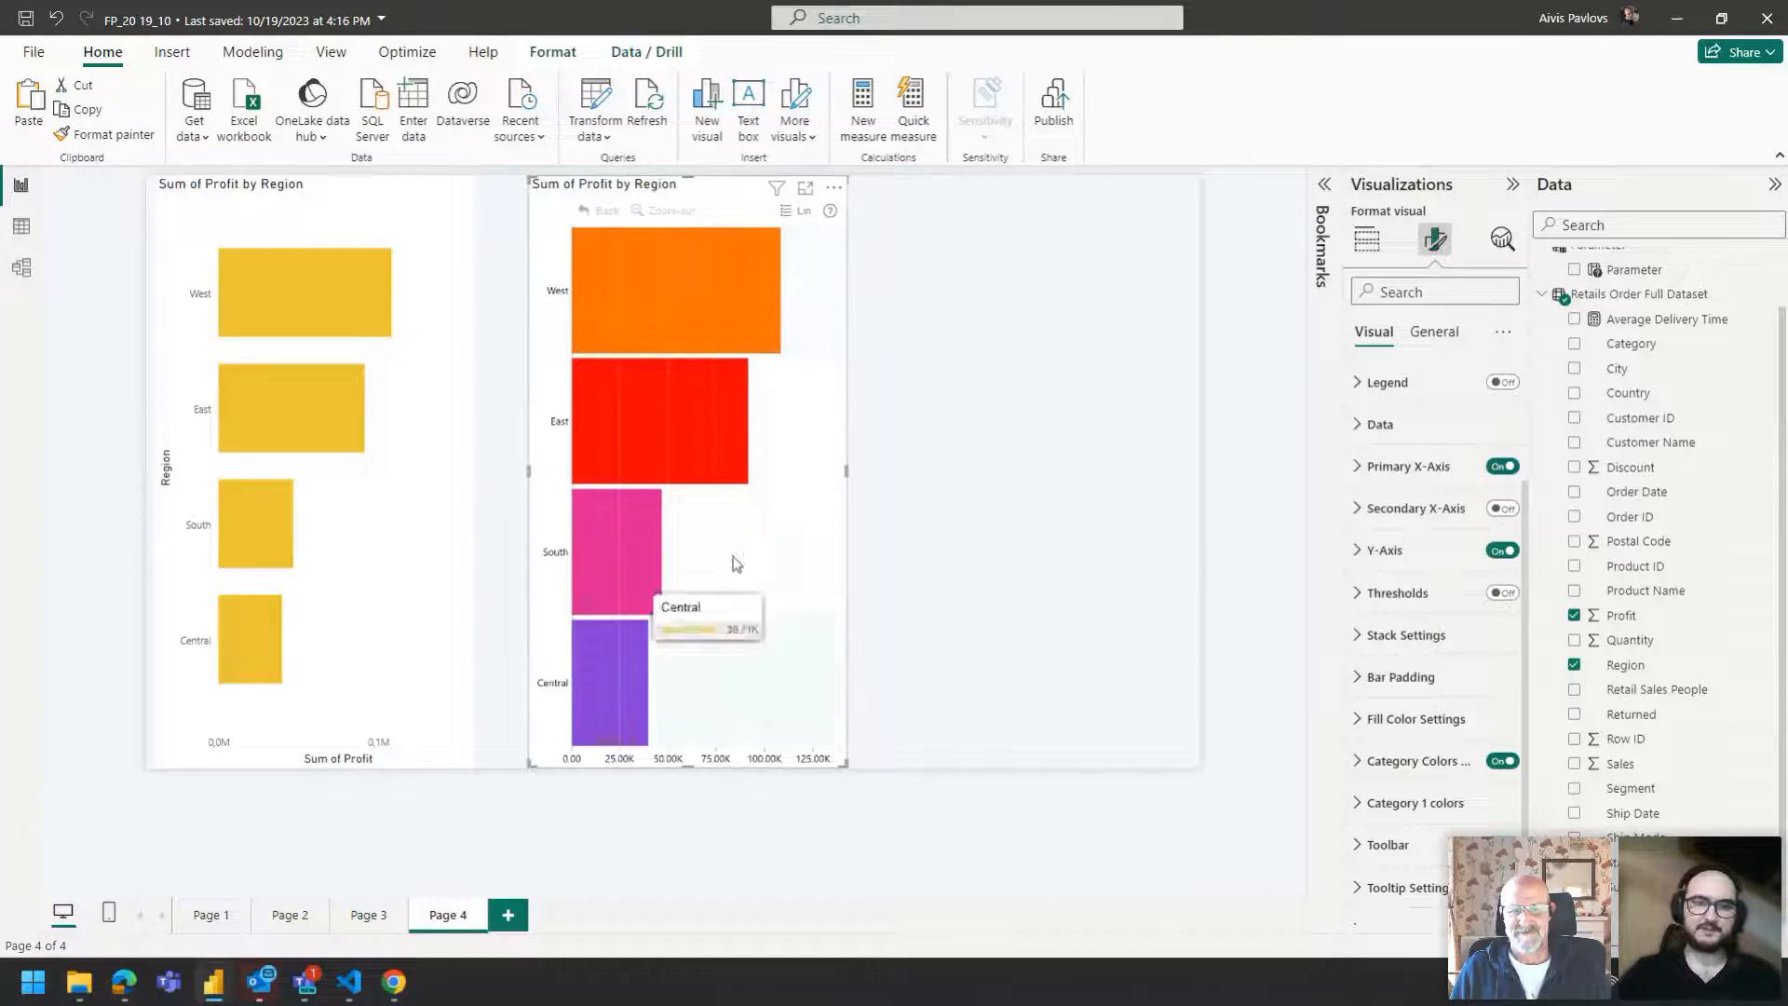
click(906, 570)
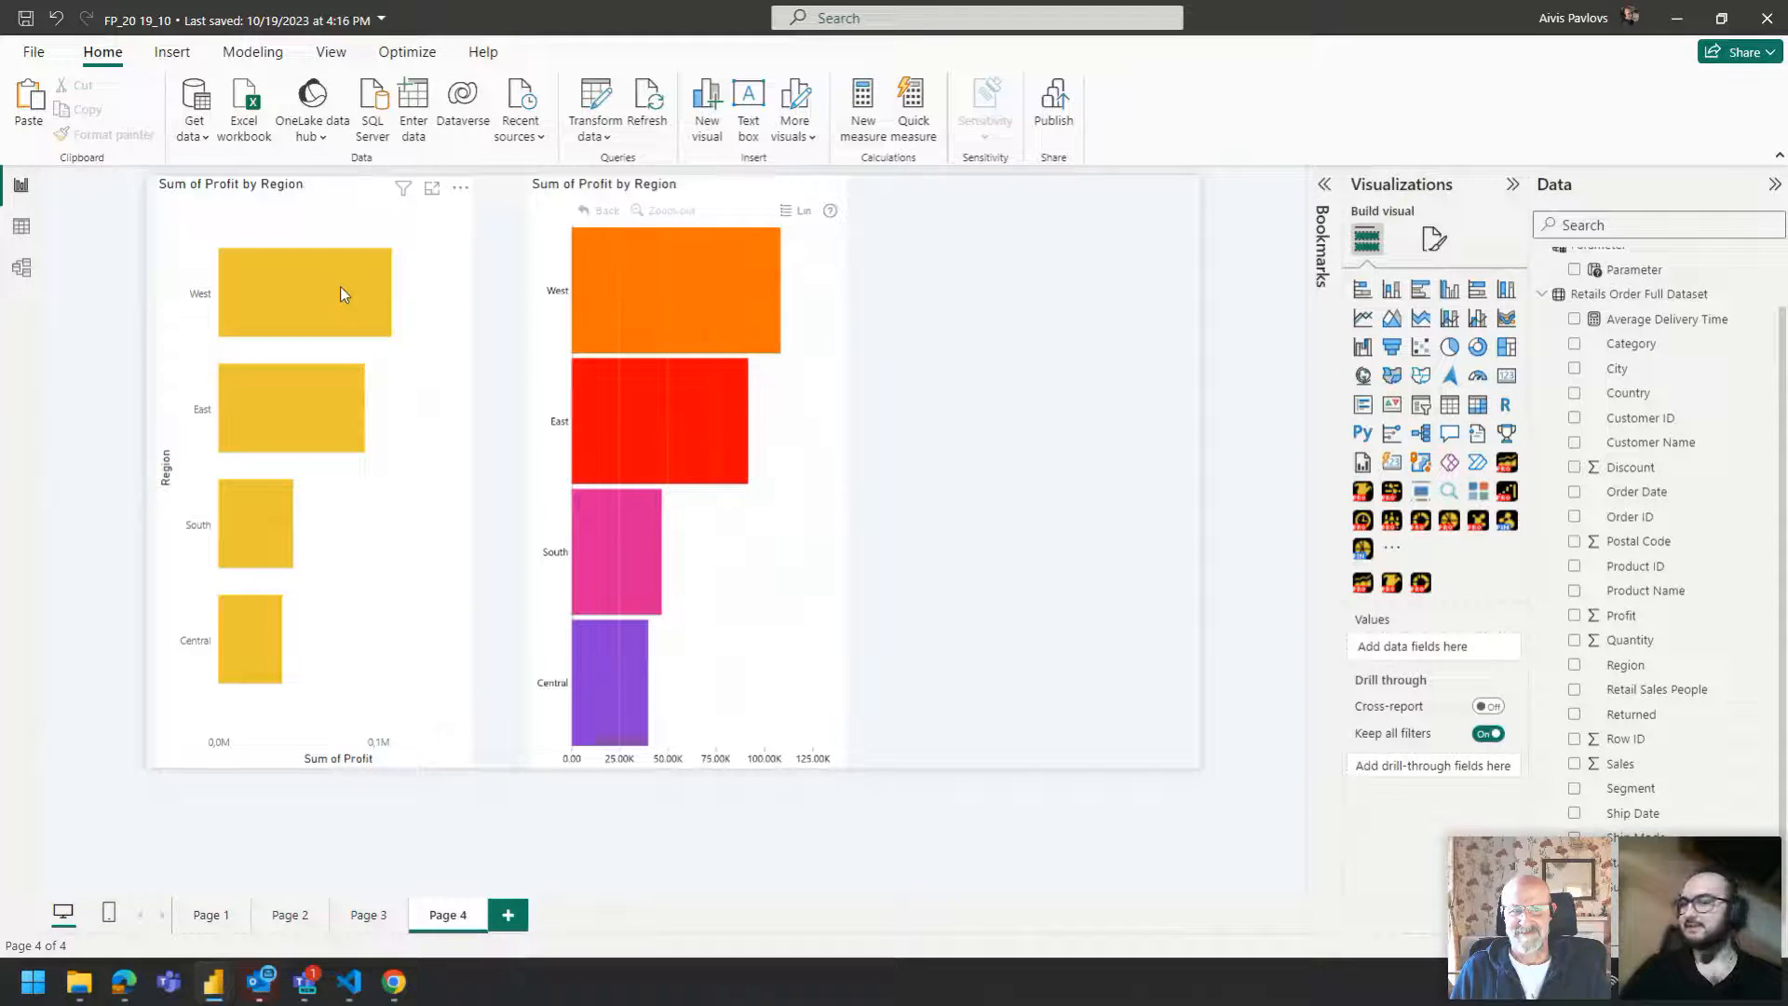
Move the ZoomCharts bar visual flush against the original bar chart.
mouse_move(340, 288)
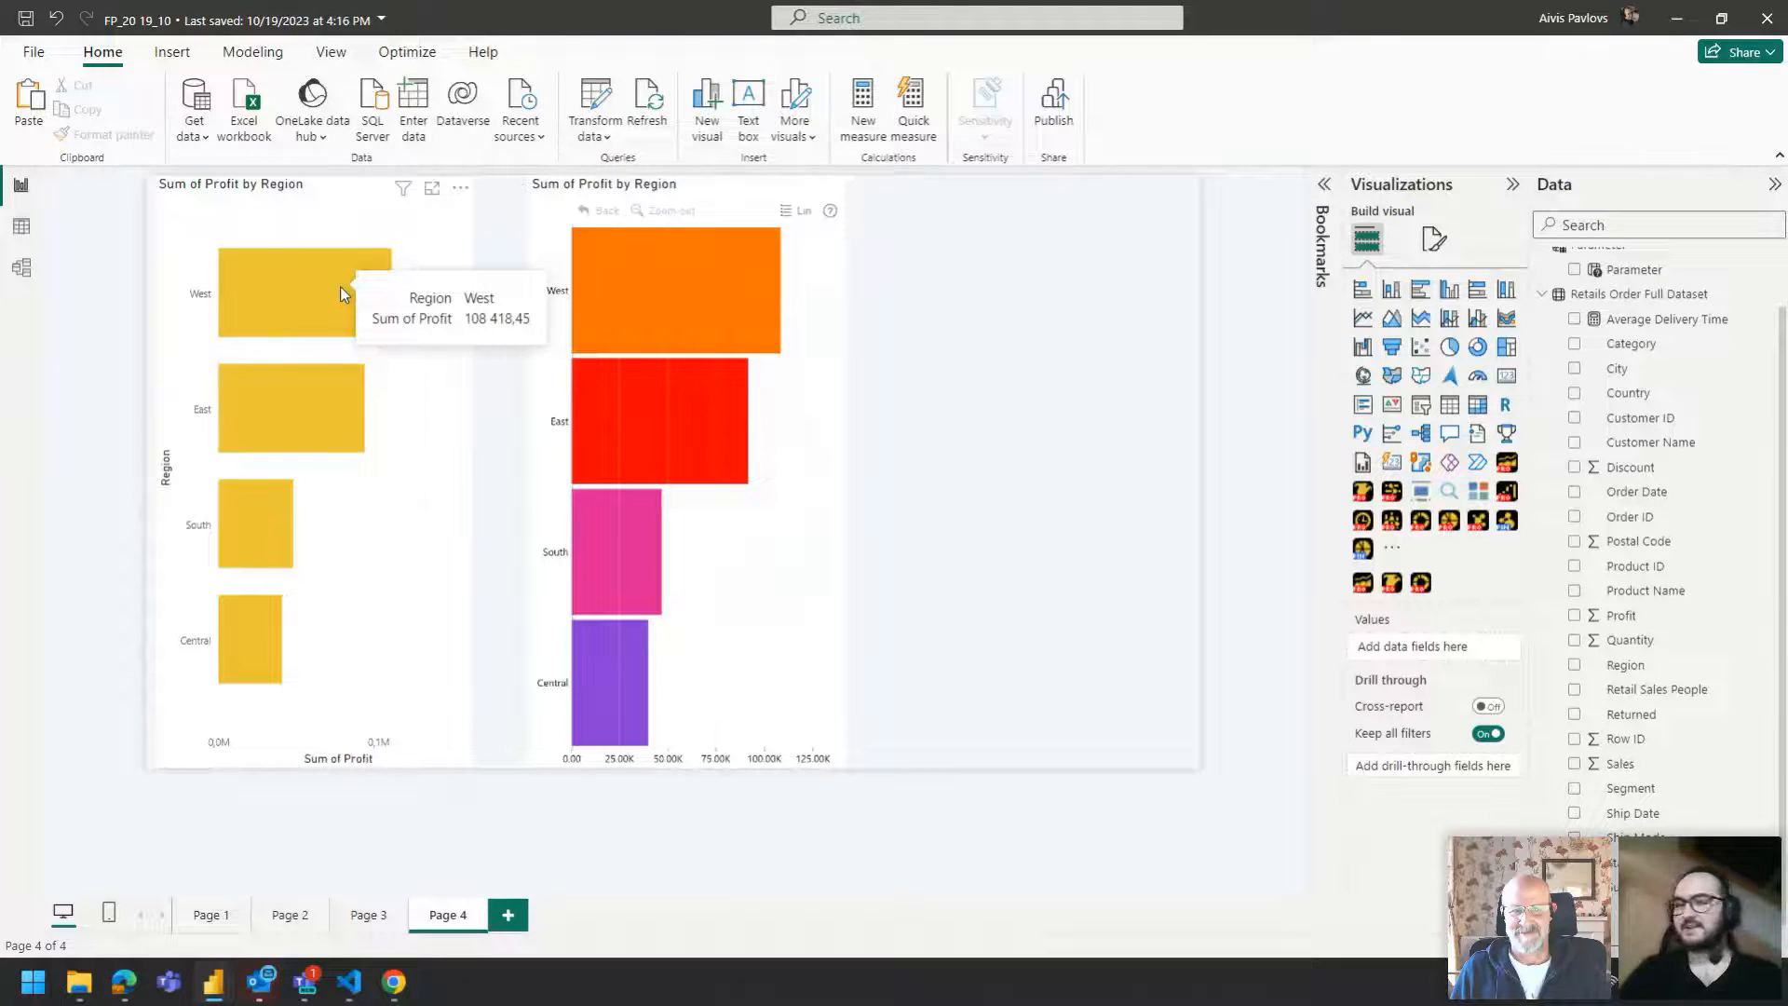
drag(552, 189, 506, 189)
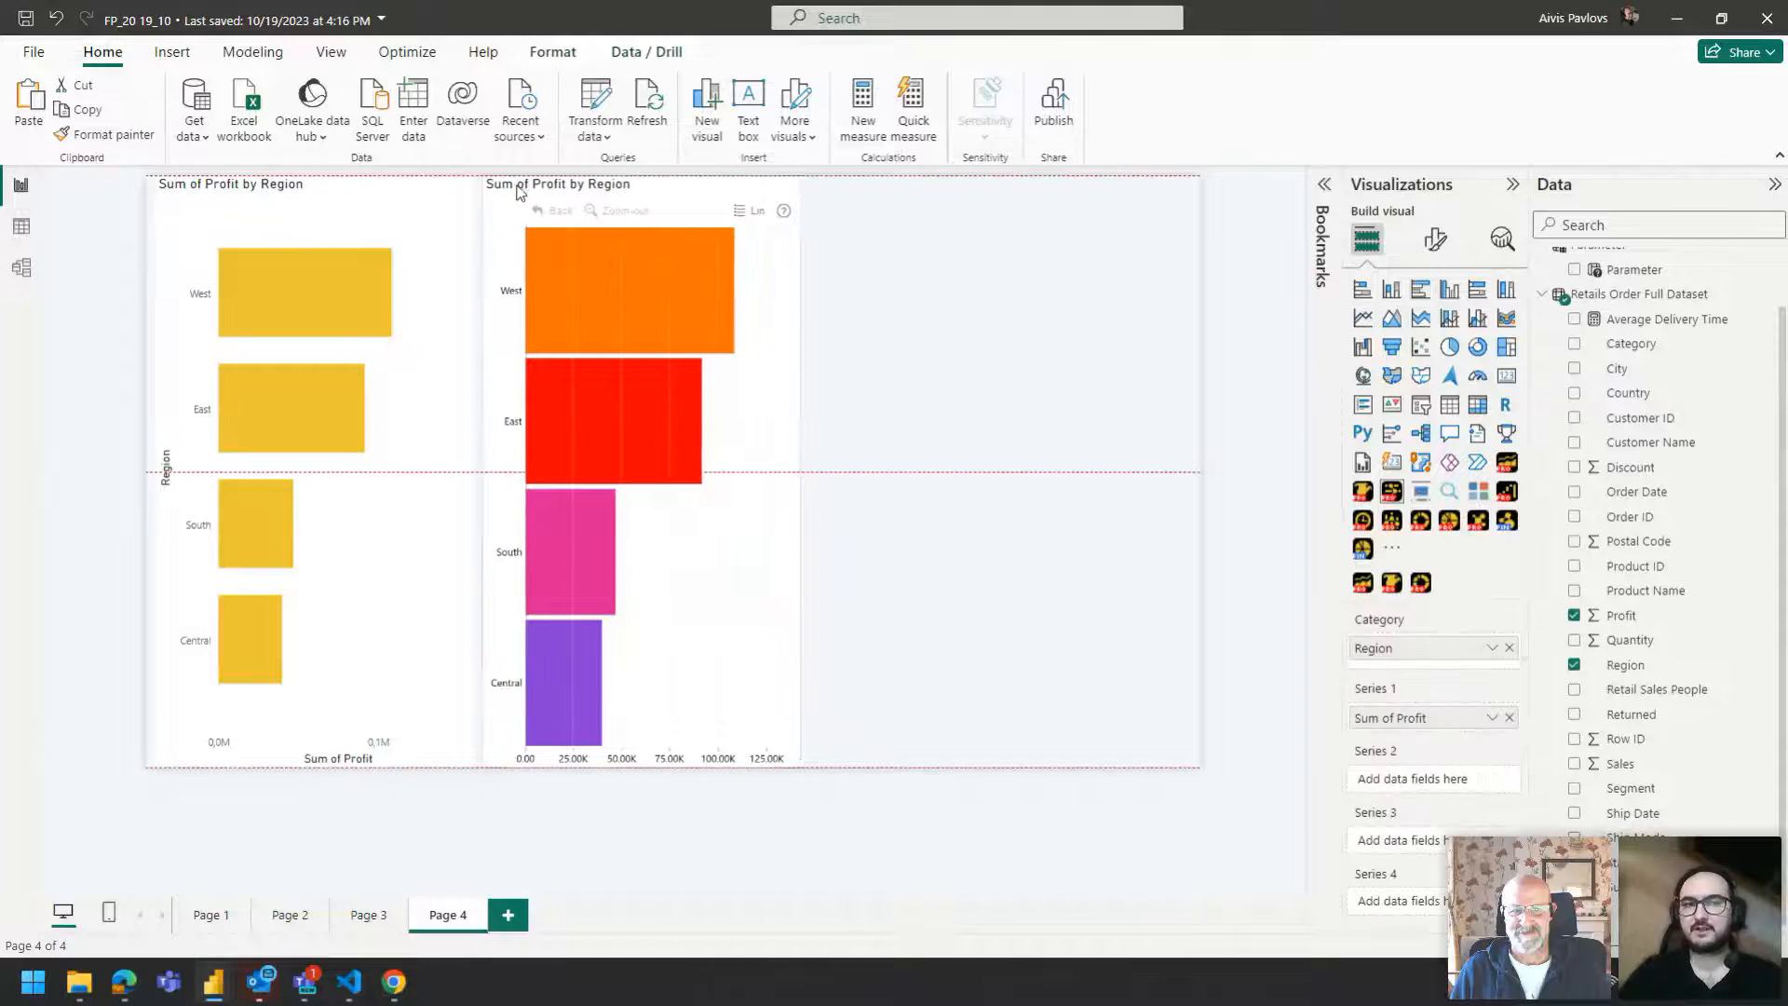
click(848, 261)
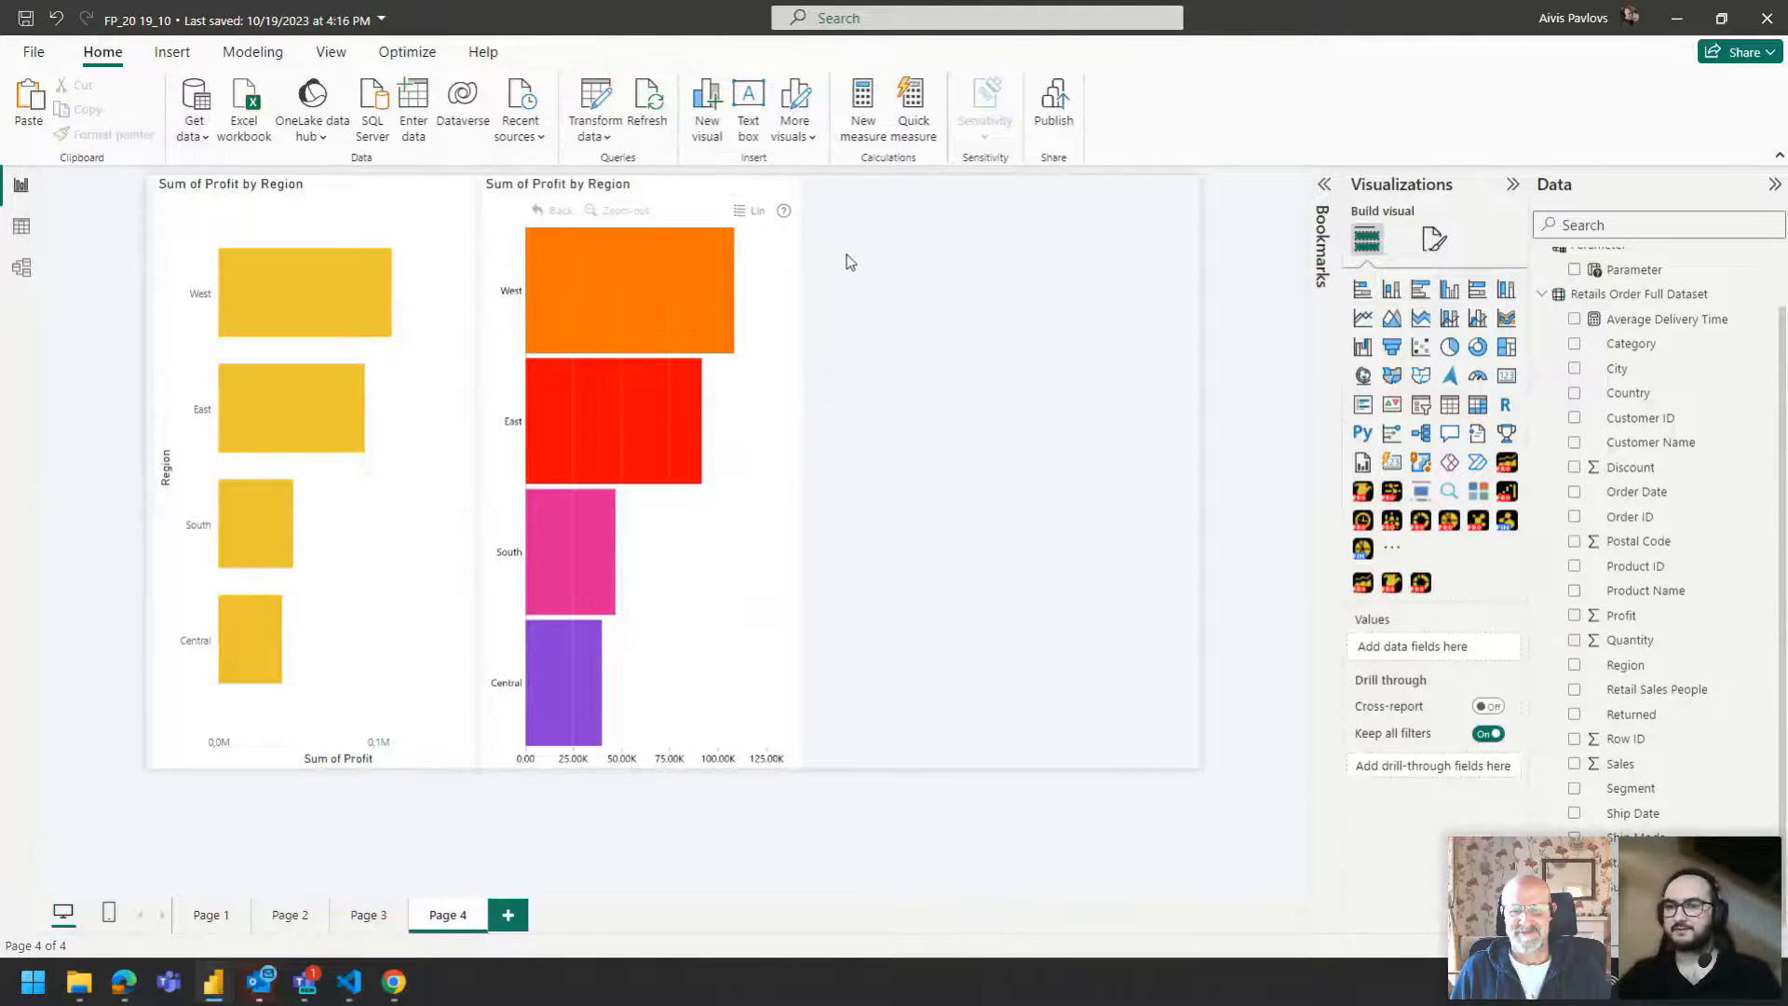
Insert a Drill Down Donut about half the canvas height, with Sub-Category as category and Profit as values.
click(1421, 520)
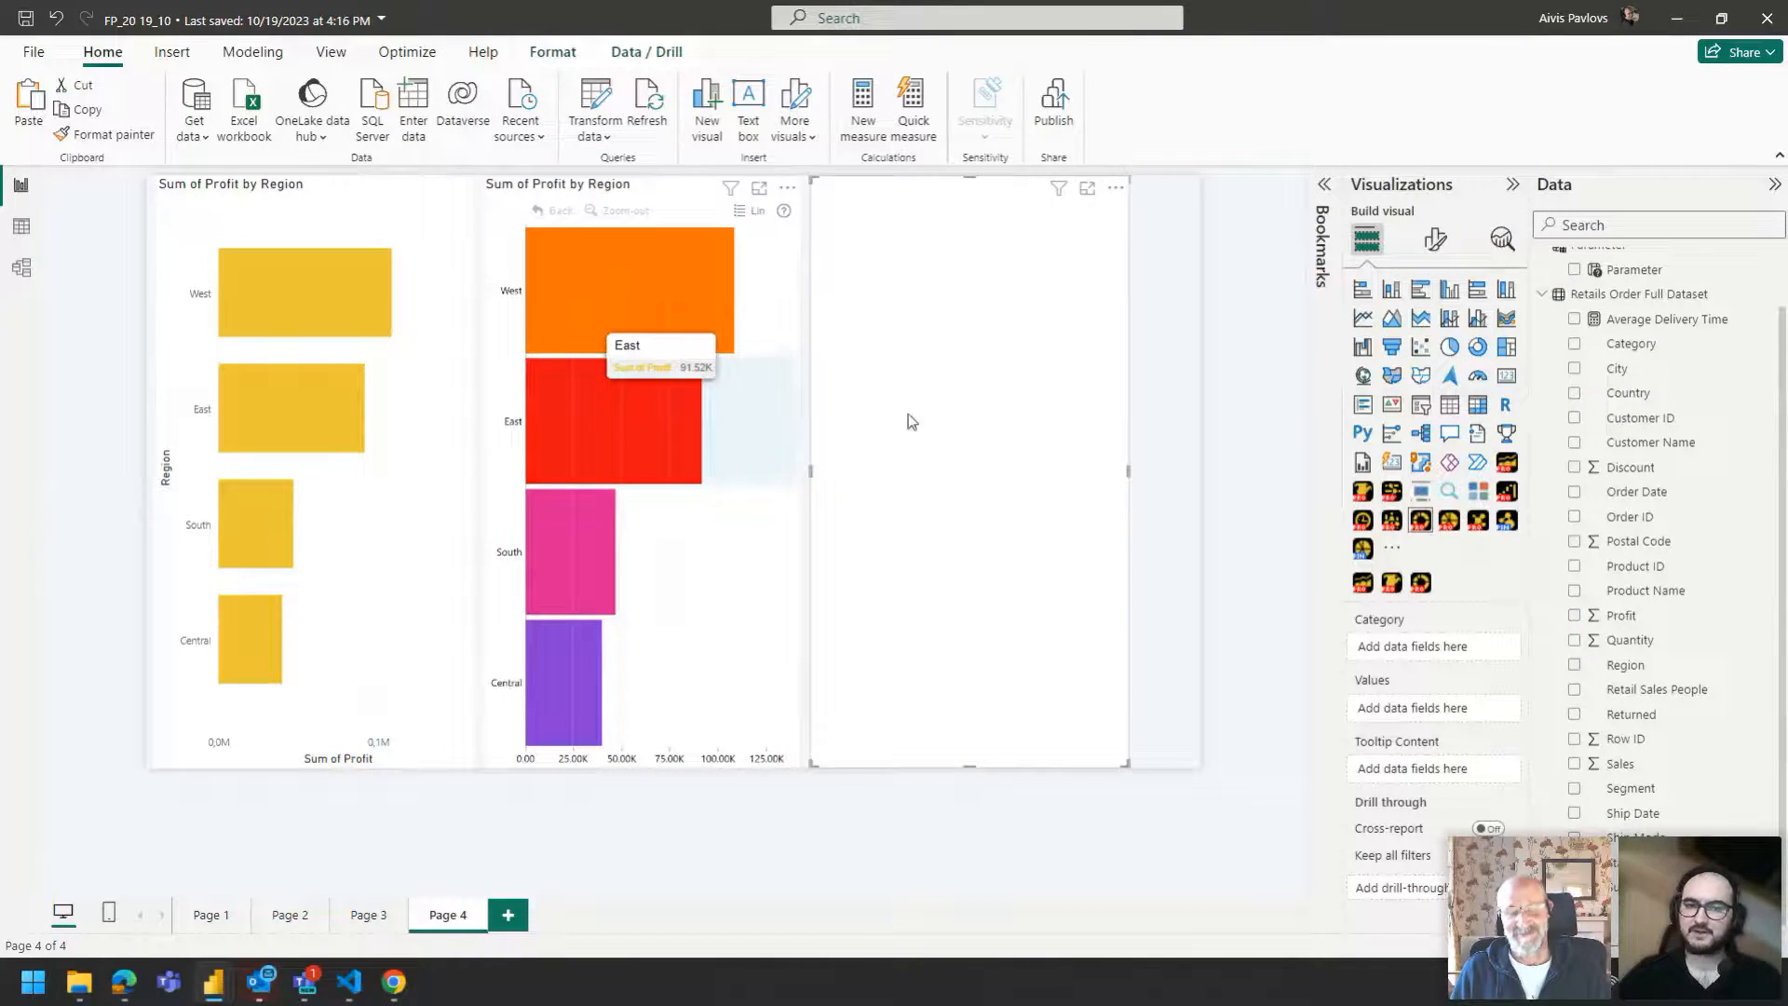
drag(1125, 764, 1116, 449)
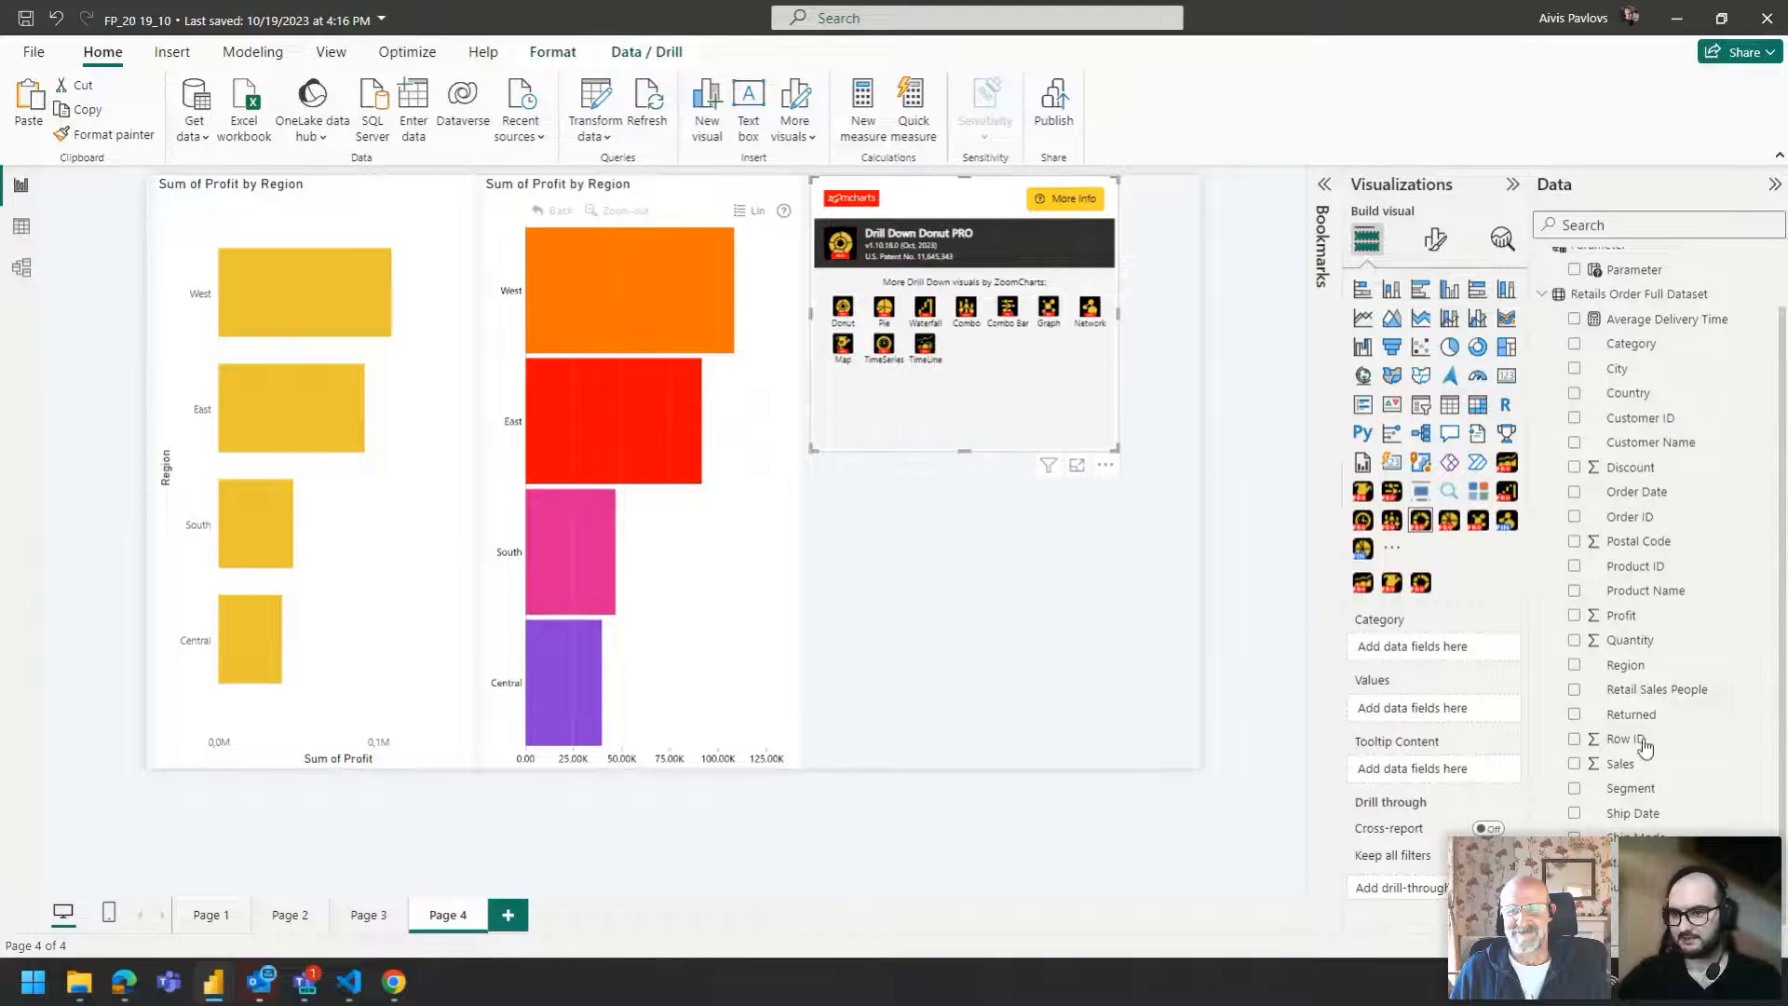
drag(1643, 886, 1435, 657)
drag(1622, 616, 1438, 718)
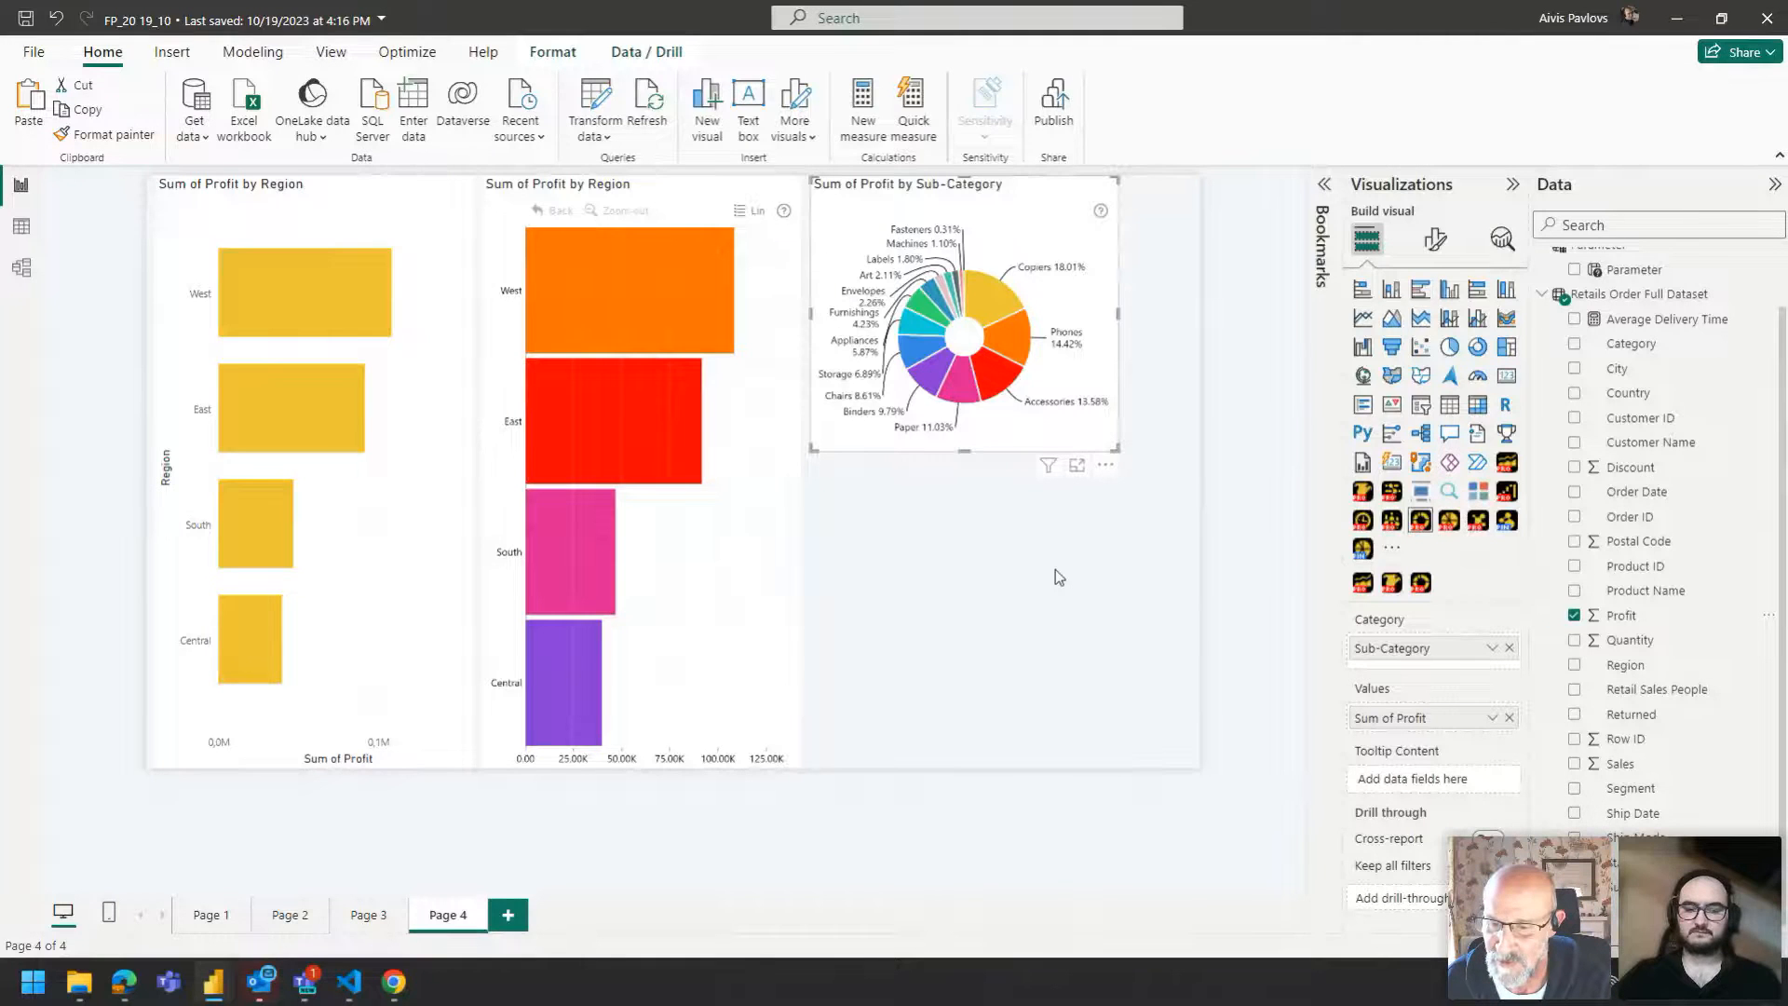
Switch to the Challenge 10_Zoomcharts report window.
key(alt+Tab)
key(Tab)
key(Tab)
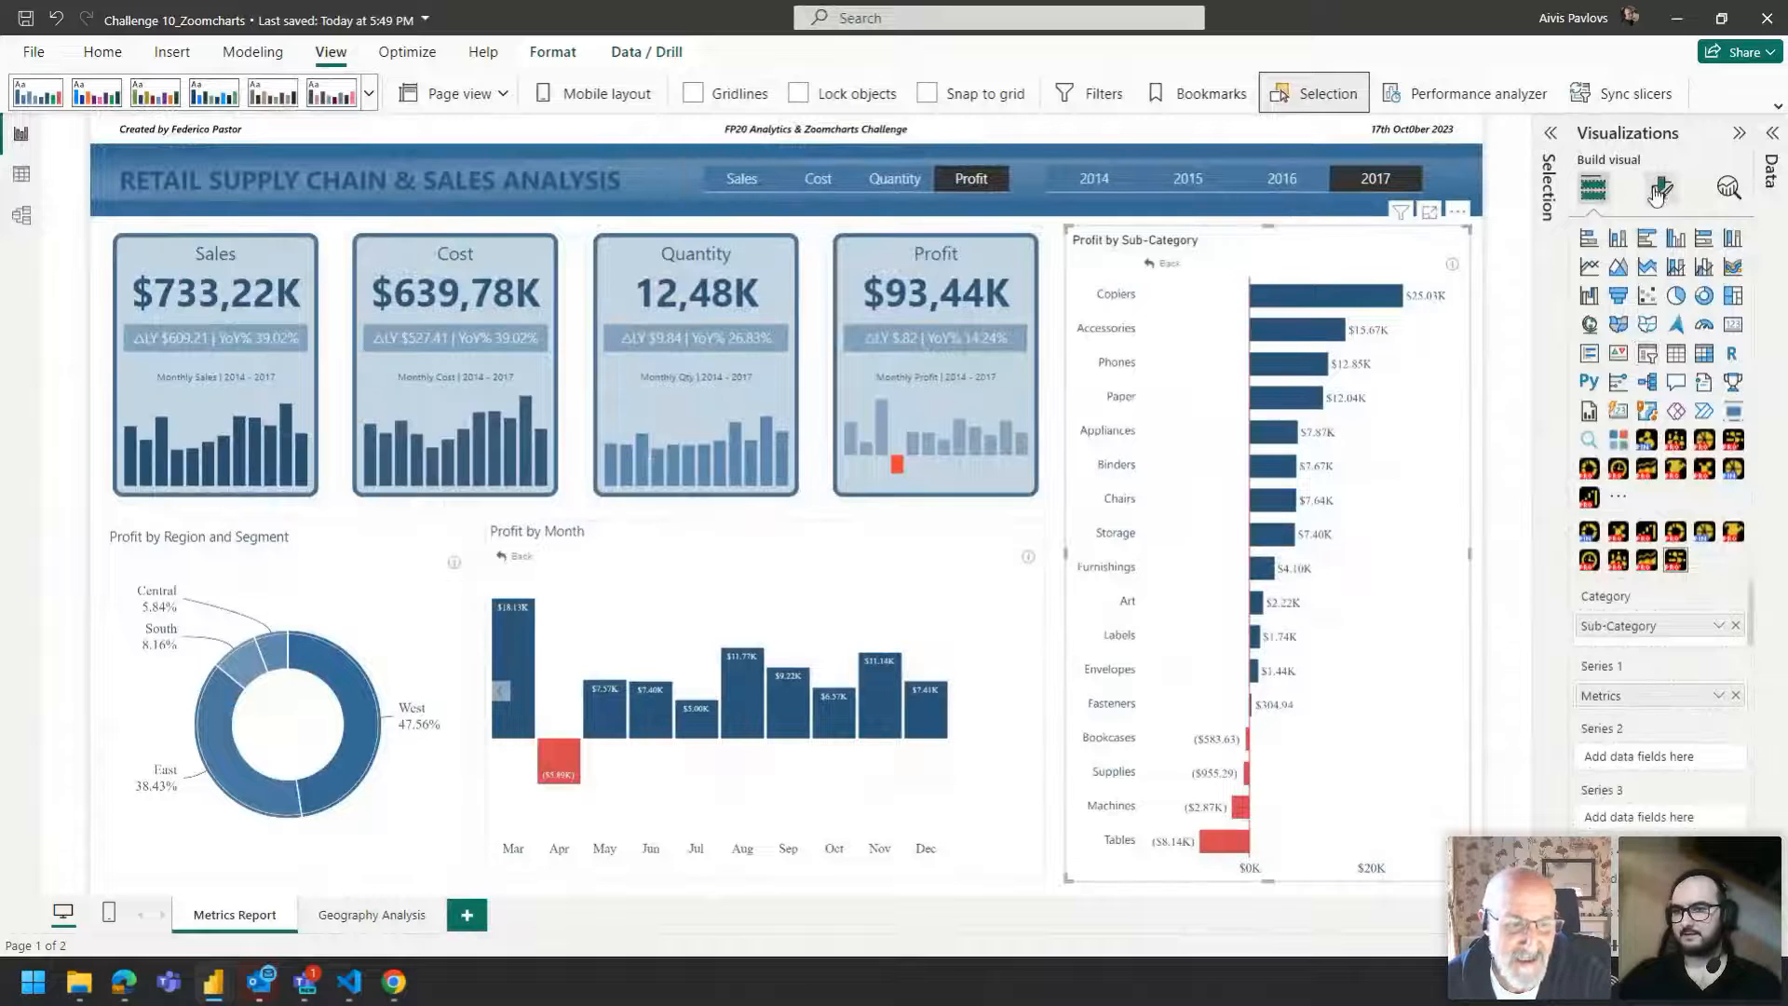
click(1659, 189)
scroll(1633, 627, down, 3)
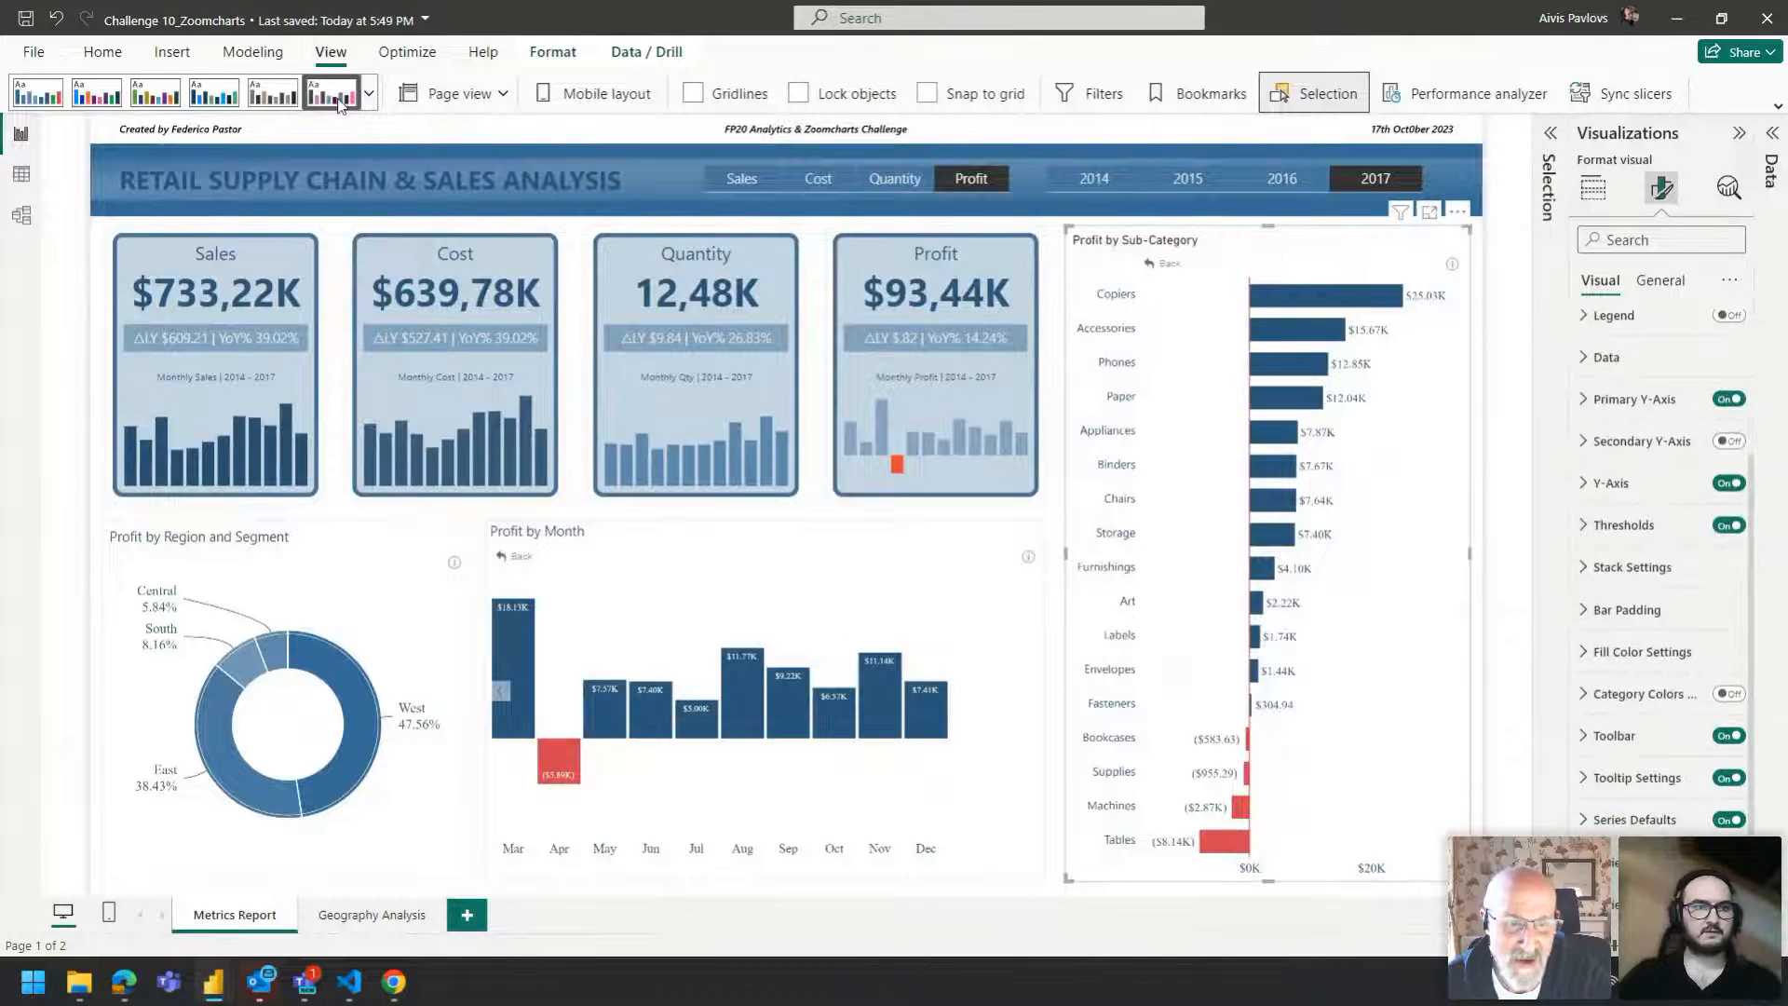
Open the Customize current theme dialog to review the theme colors and cancel it.
click(368, 93)
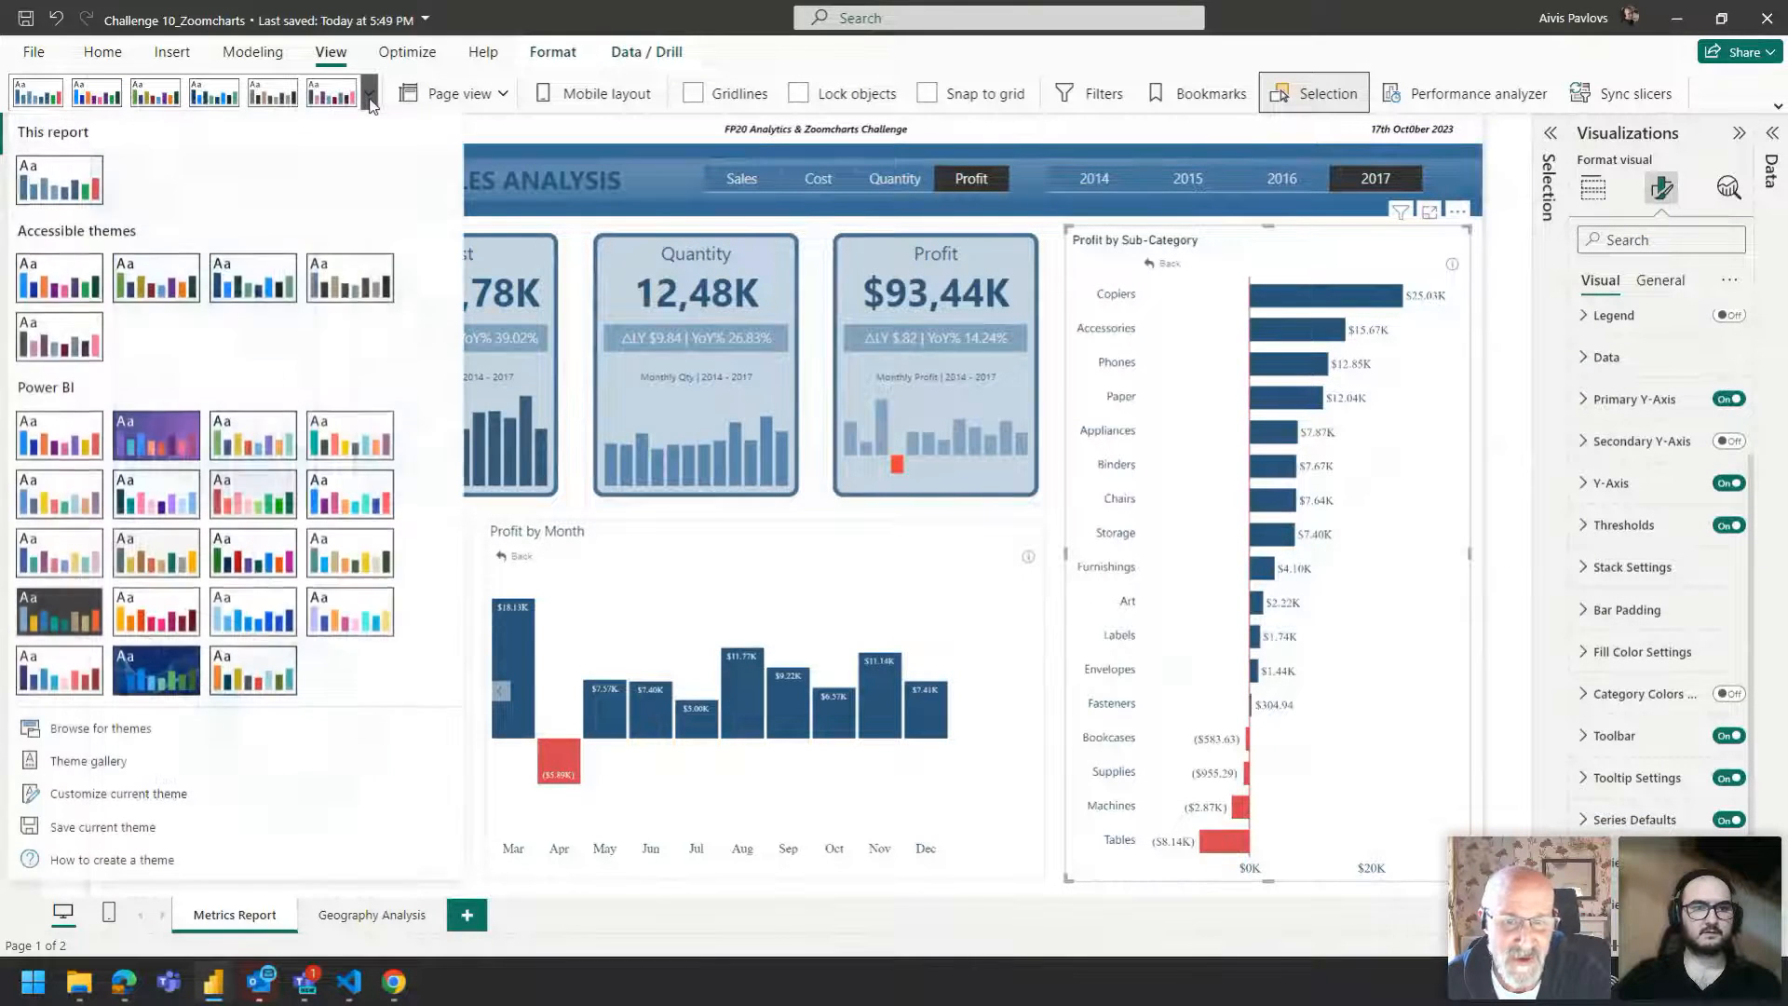
click(112, 799)
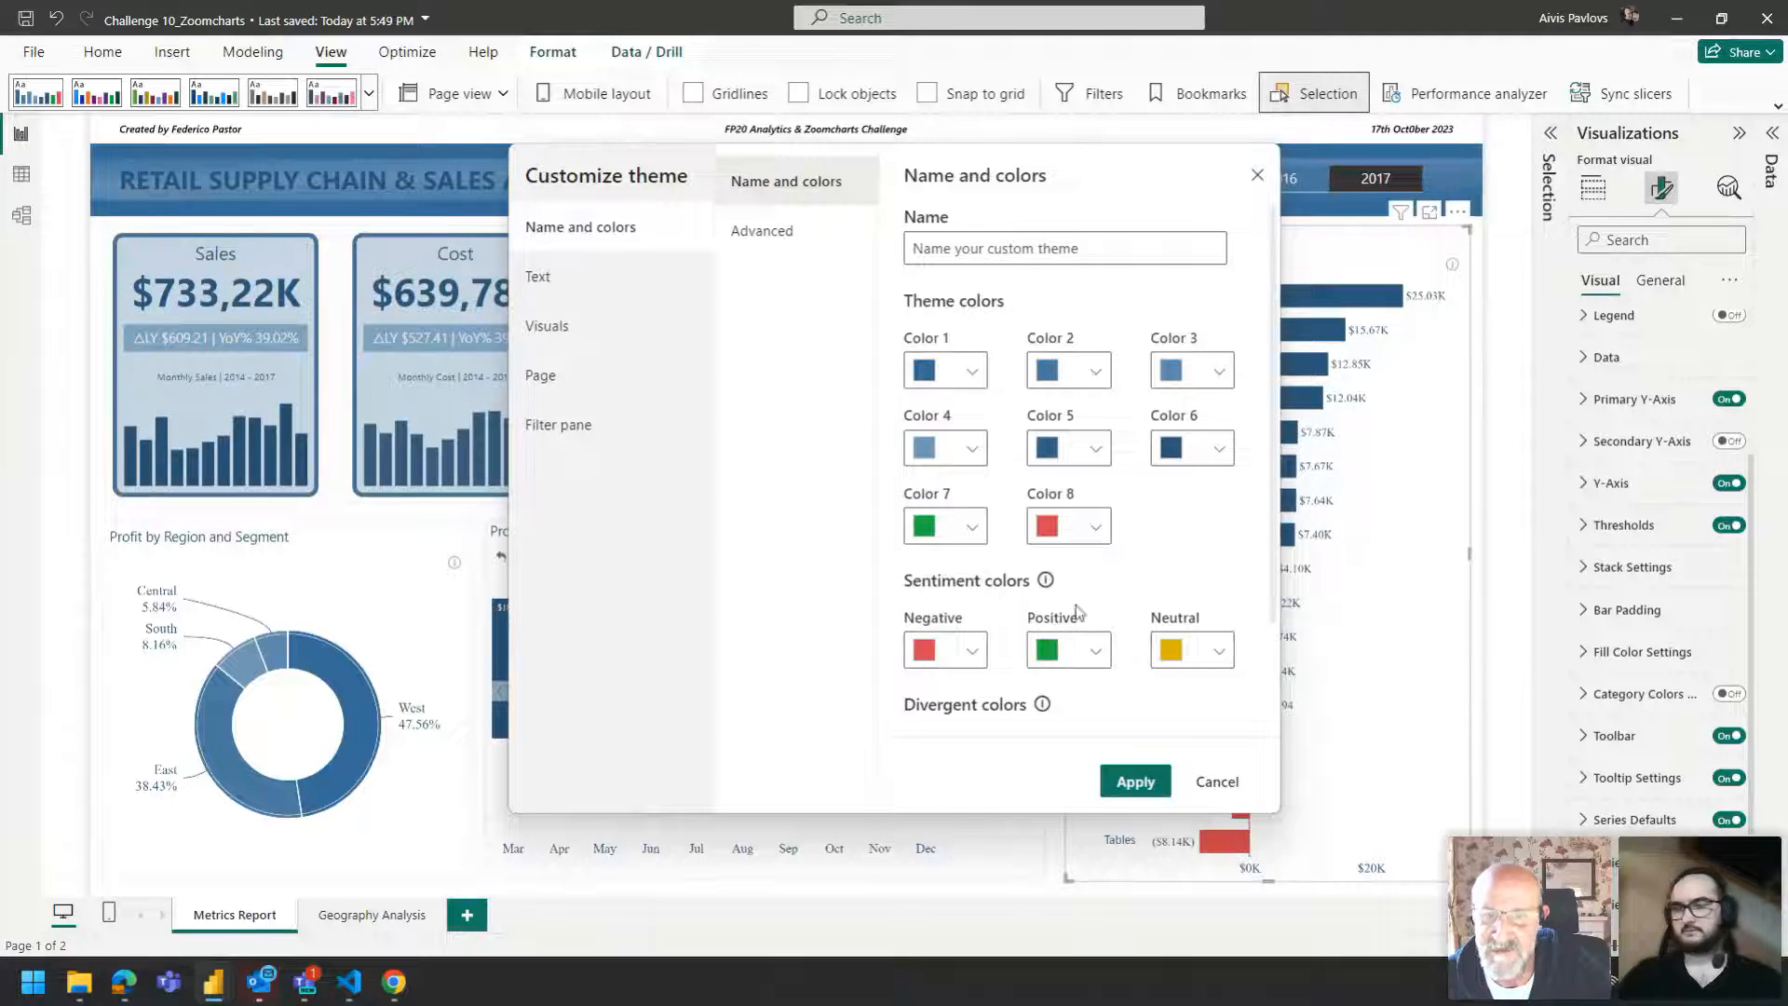
click(1228, 790)
click(1043, 416)
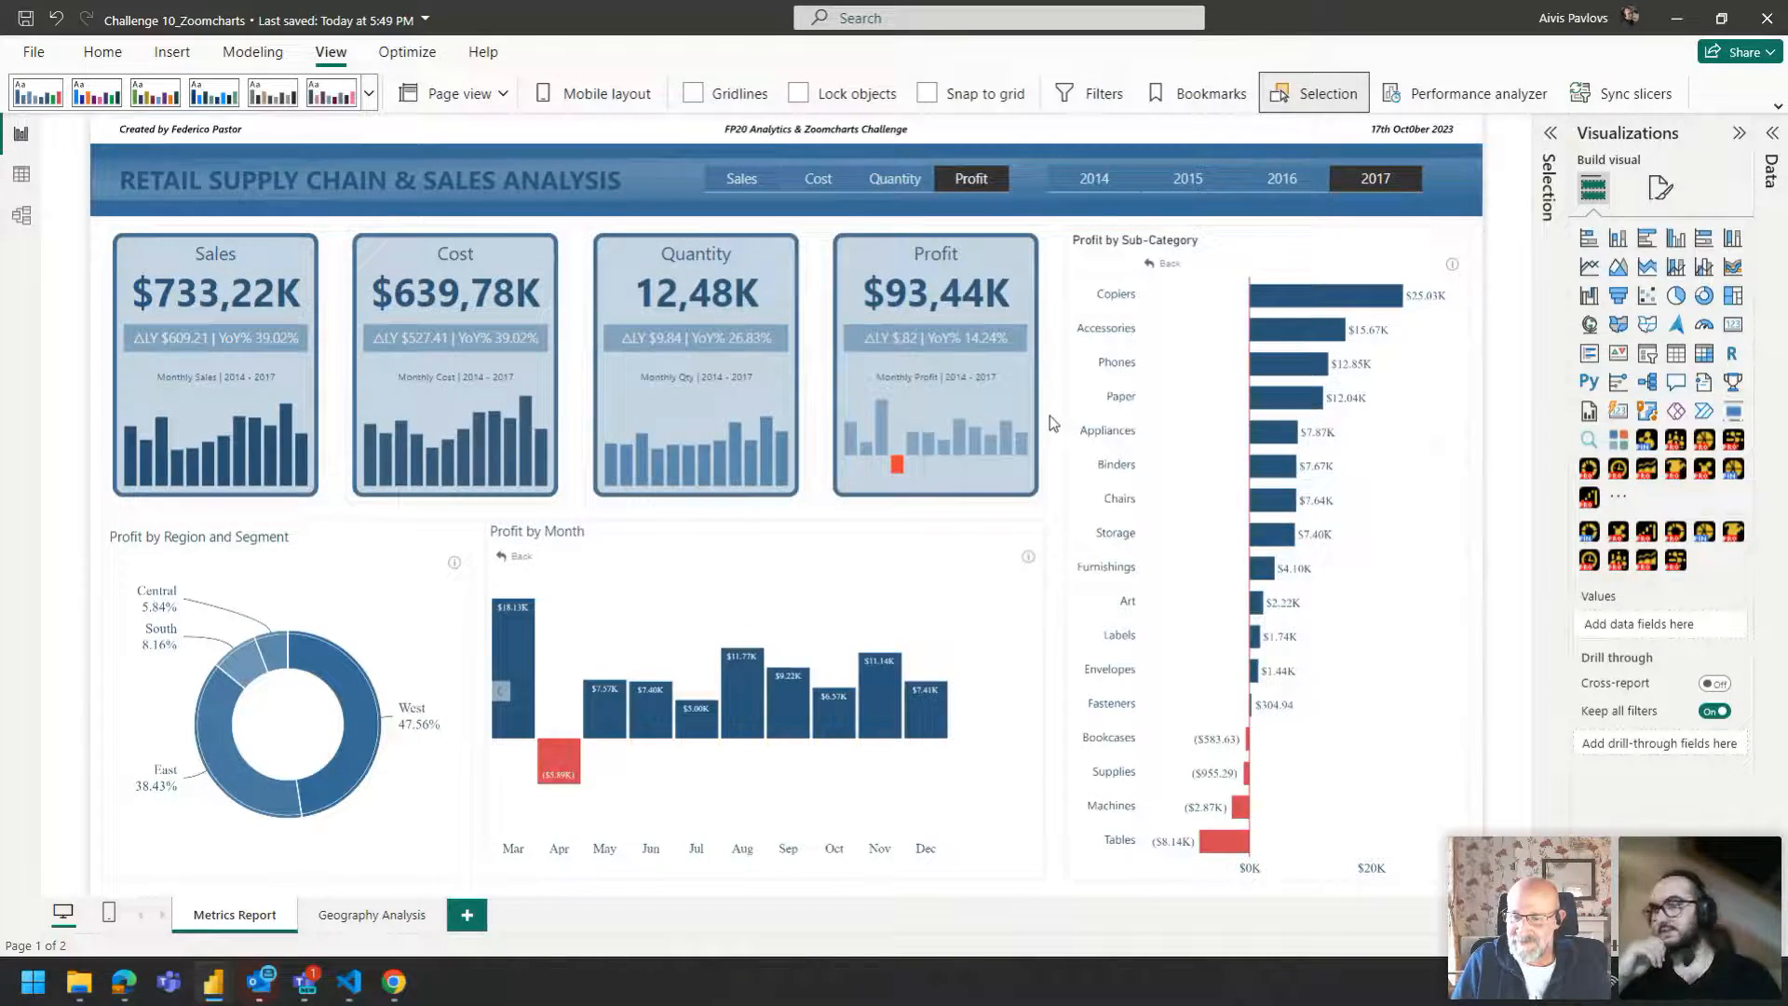
Return to the FP_20 report and open the donut's Fill Color Settings in its format options.
key(alt+Tab)
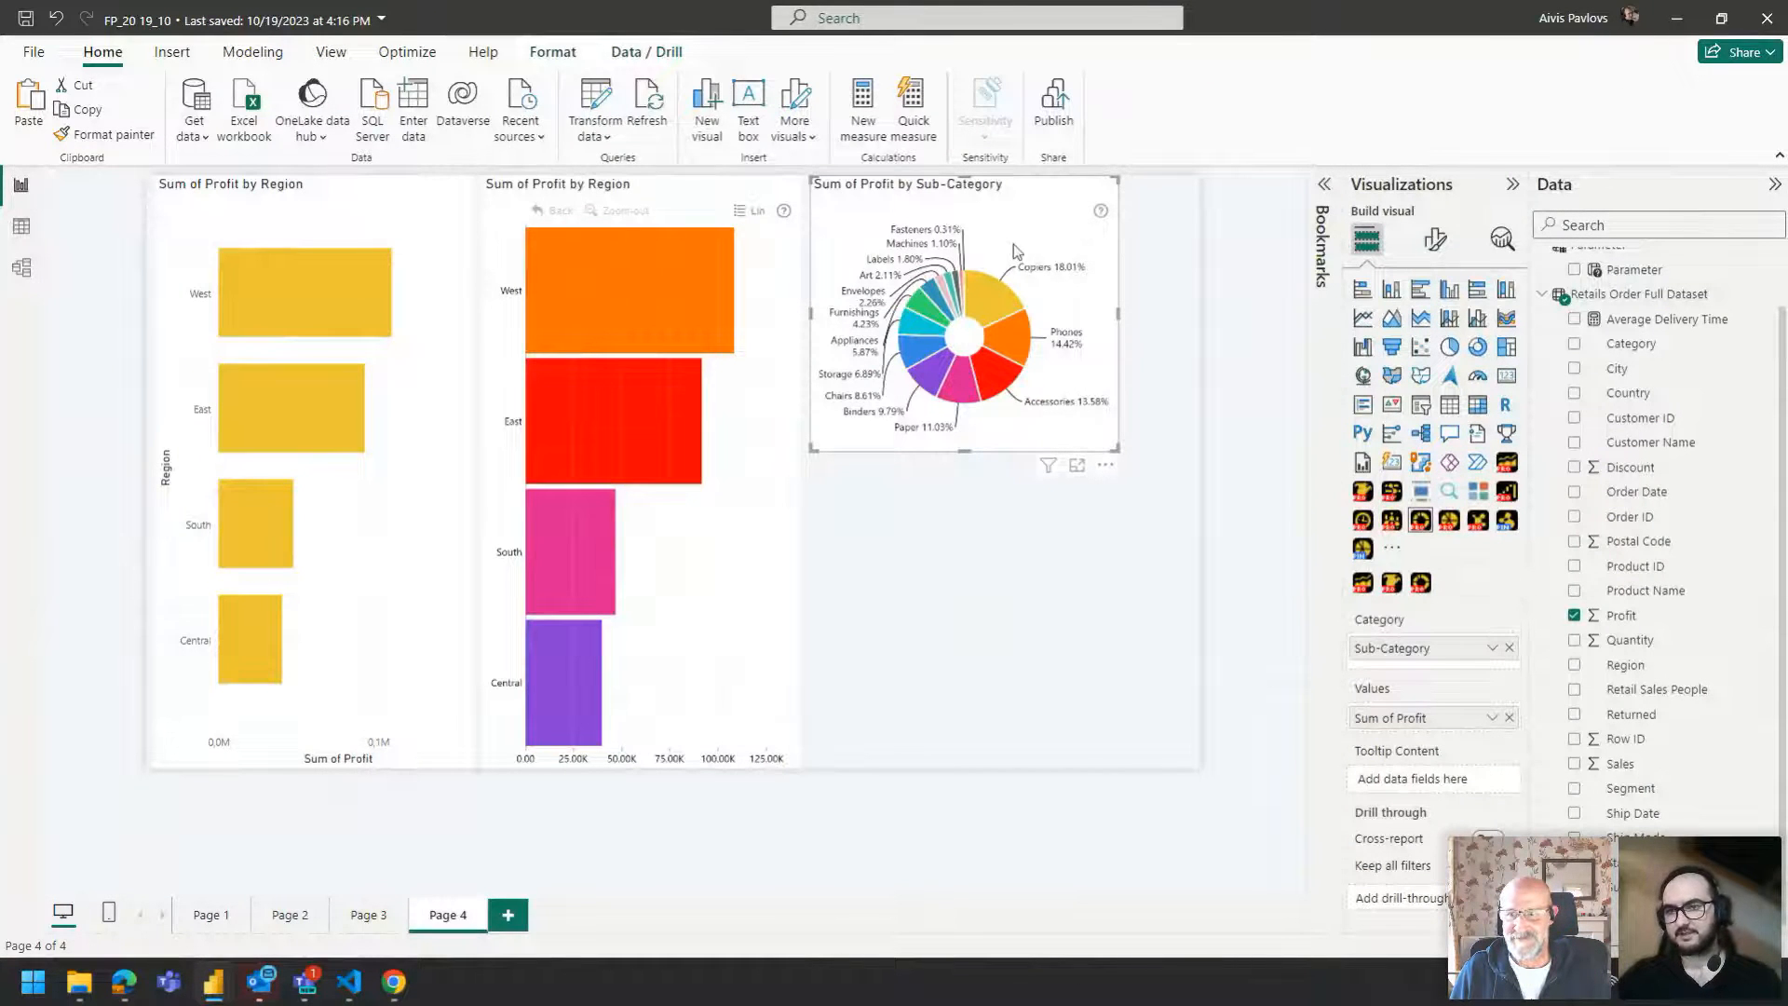
click(1436, 239)
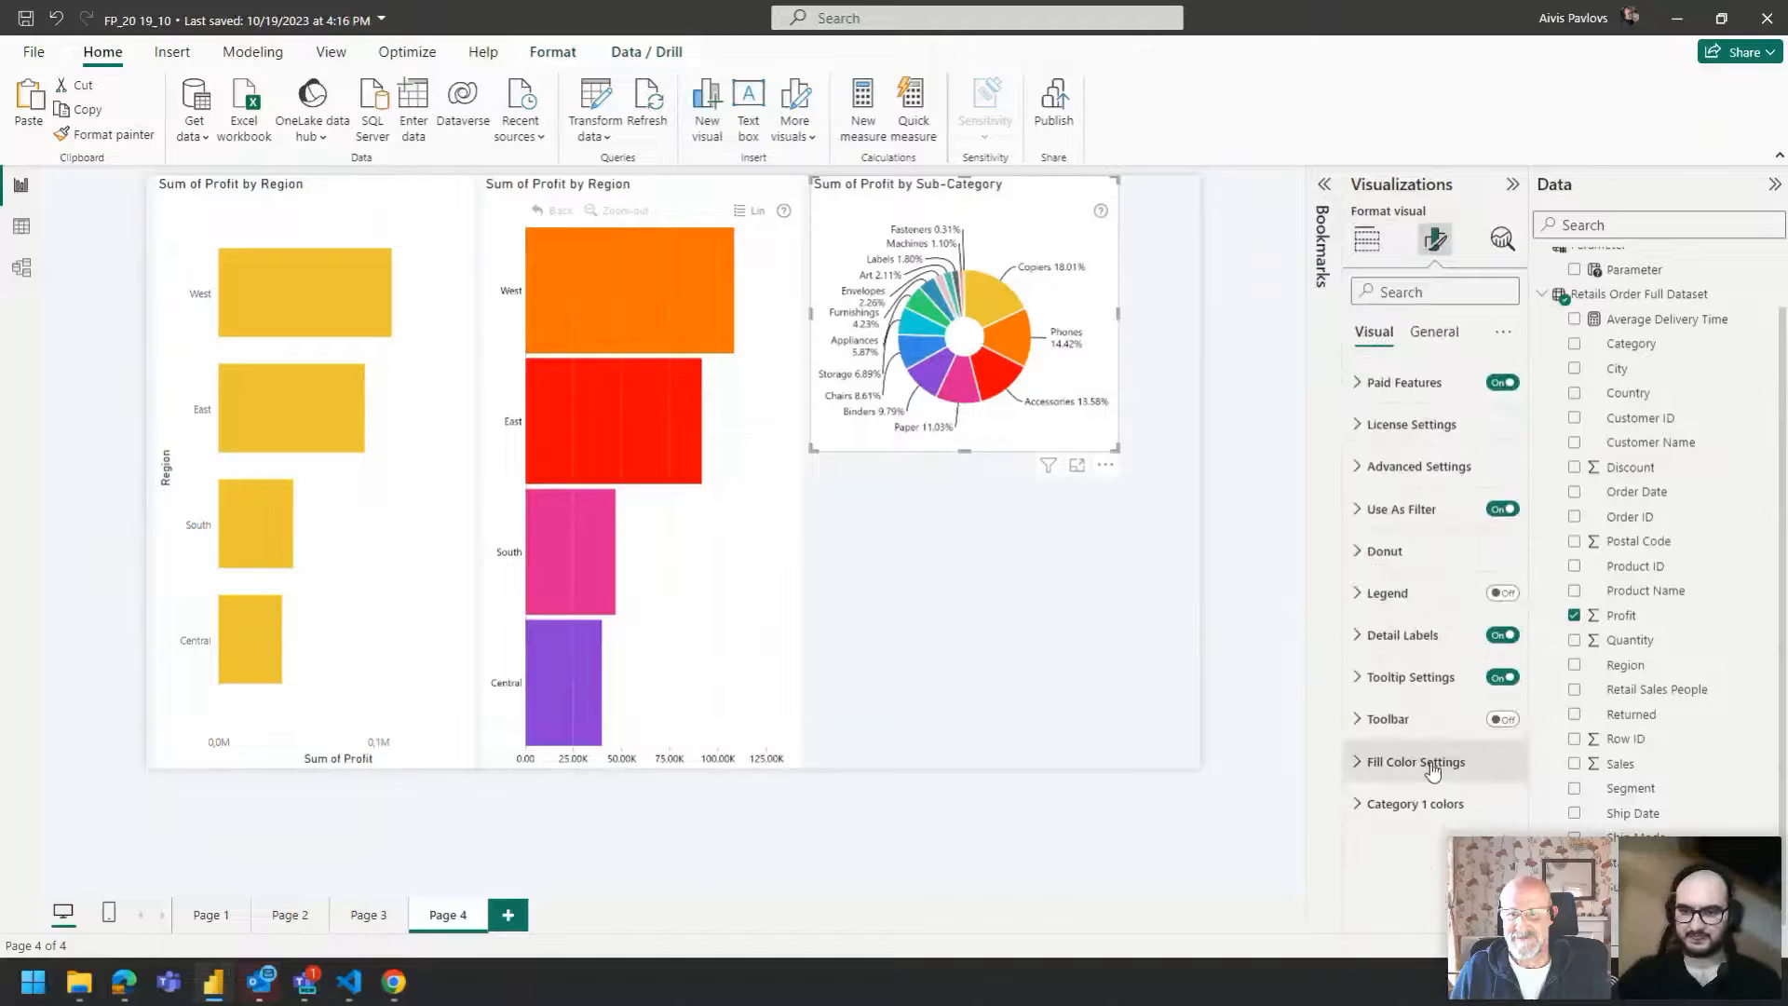
click(1427, 761)
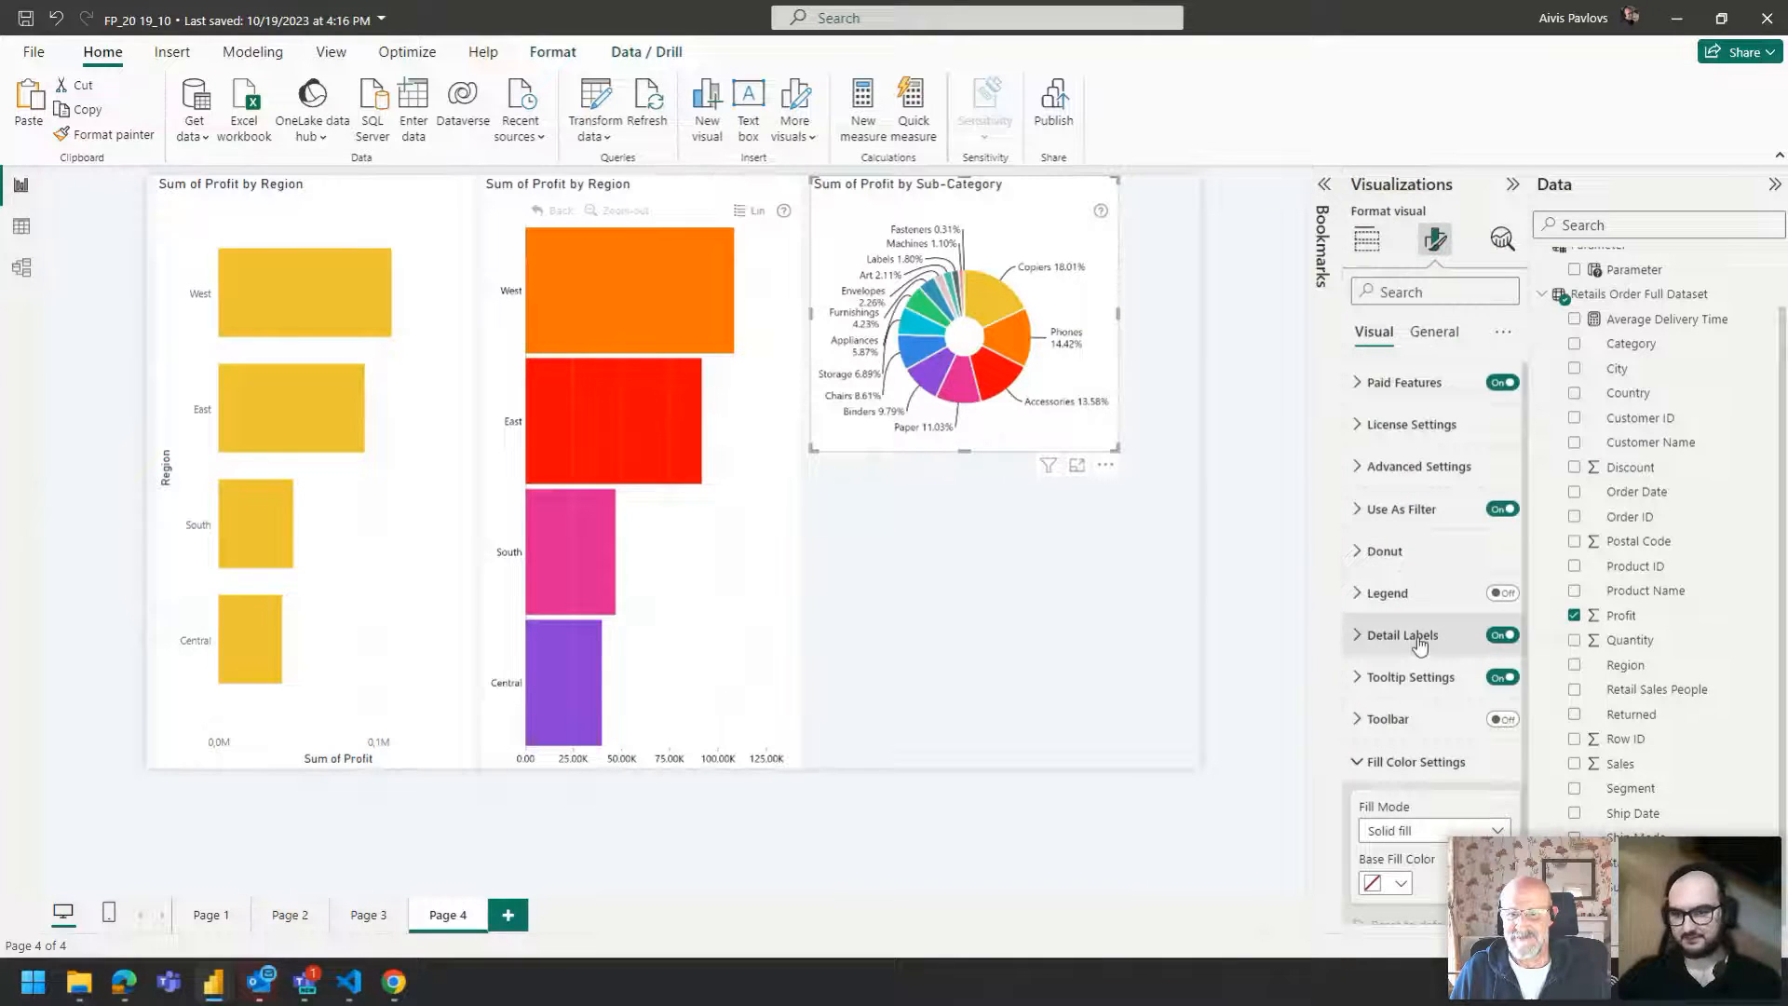
Select the middle drill-down bar chart and turn off its category colors in the format options.
click(587, 195)
click(1367, 240)
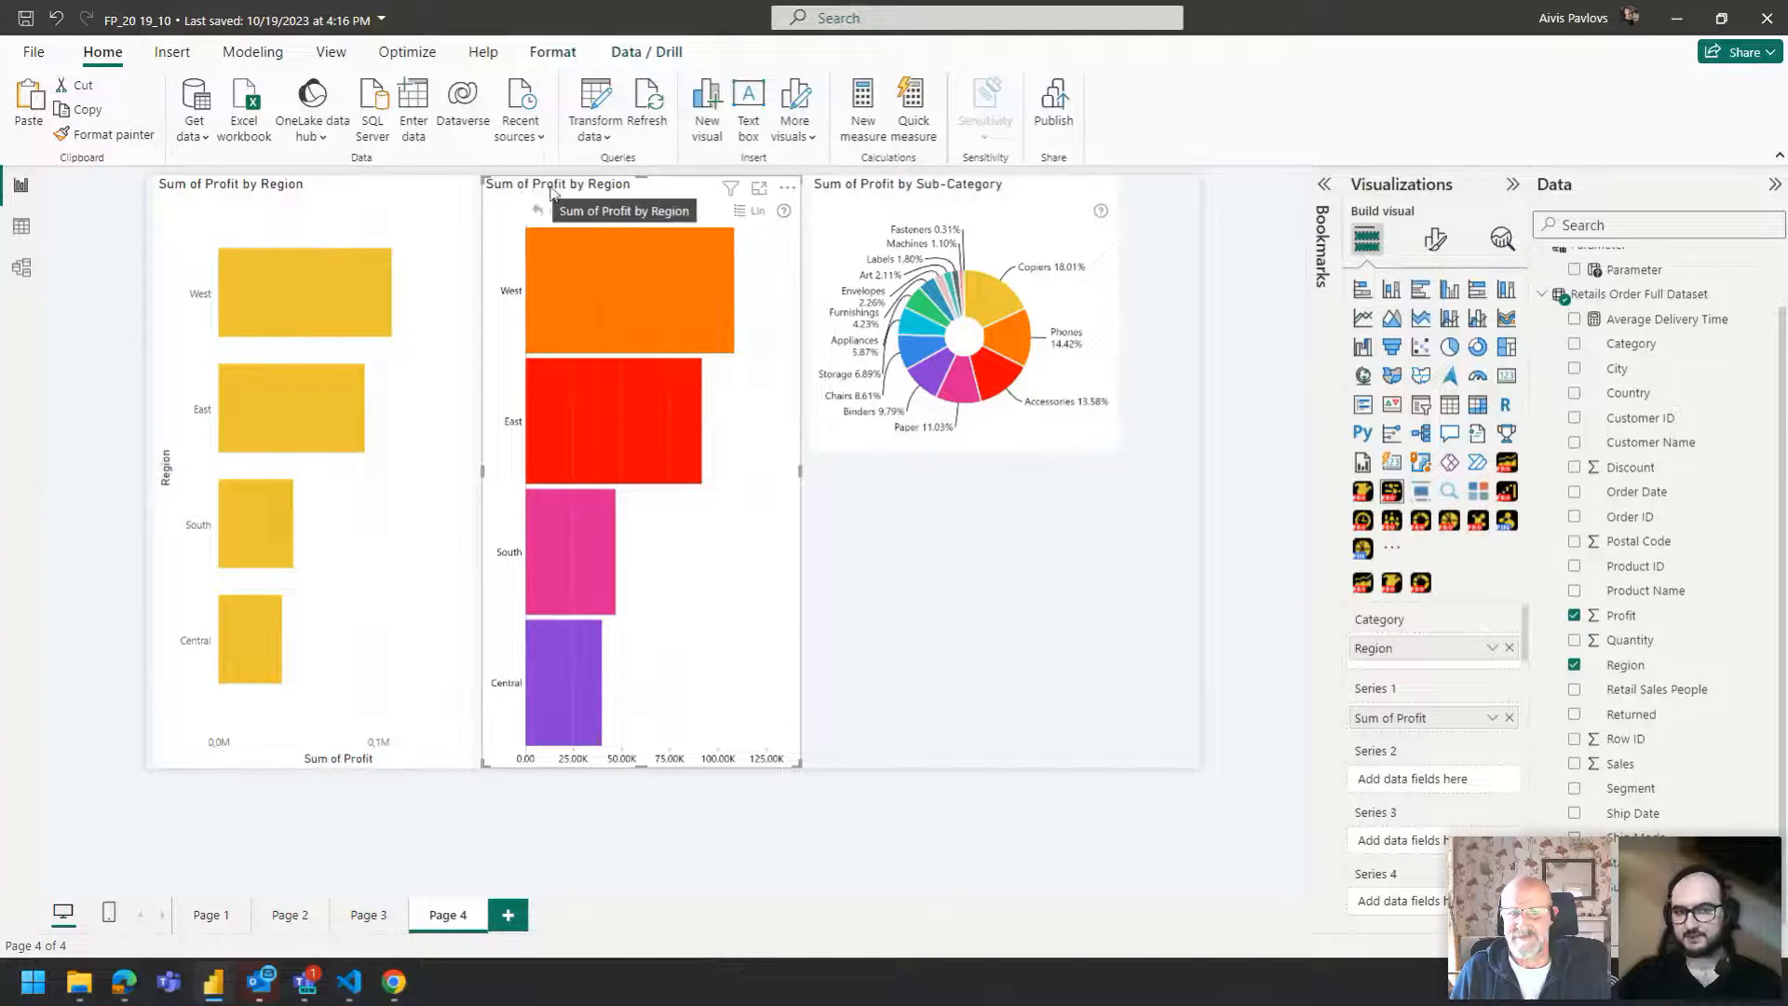
click(1435, 240)
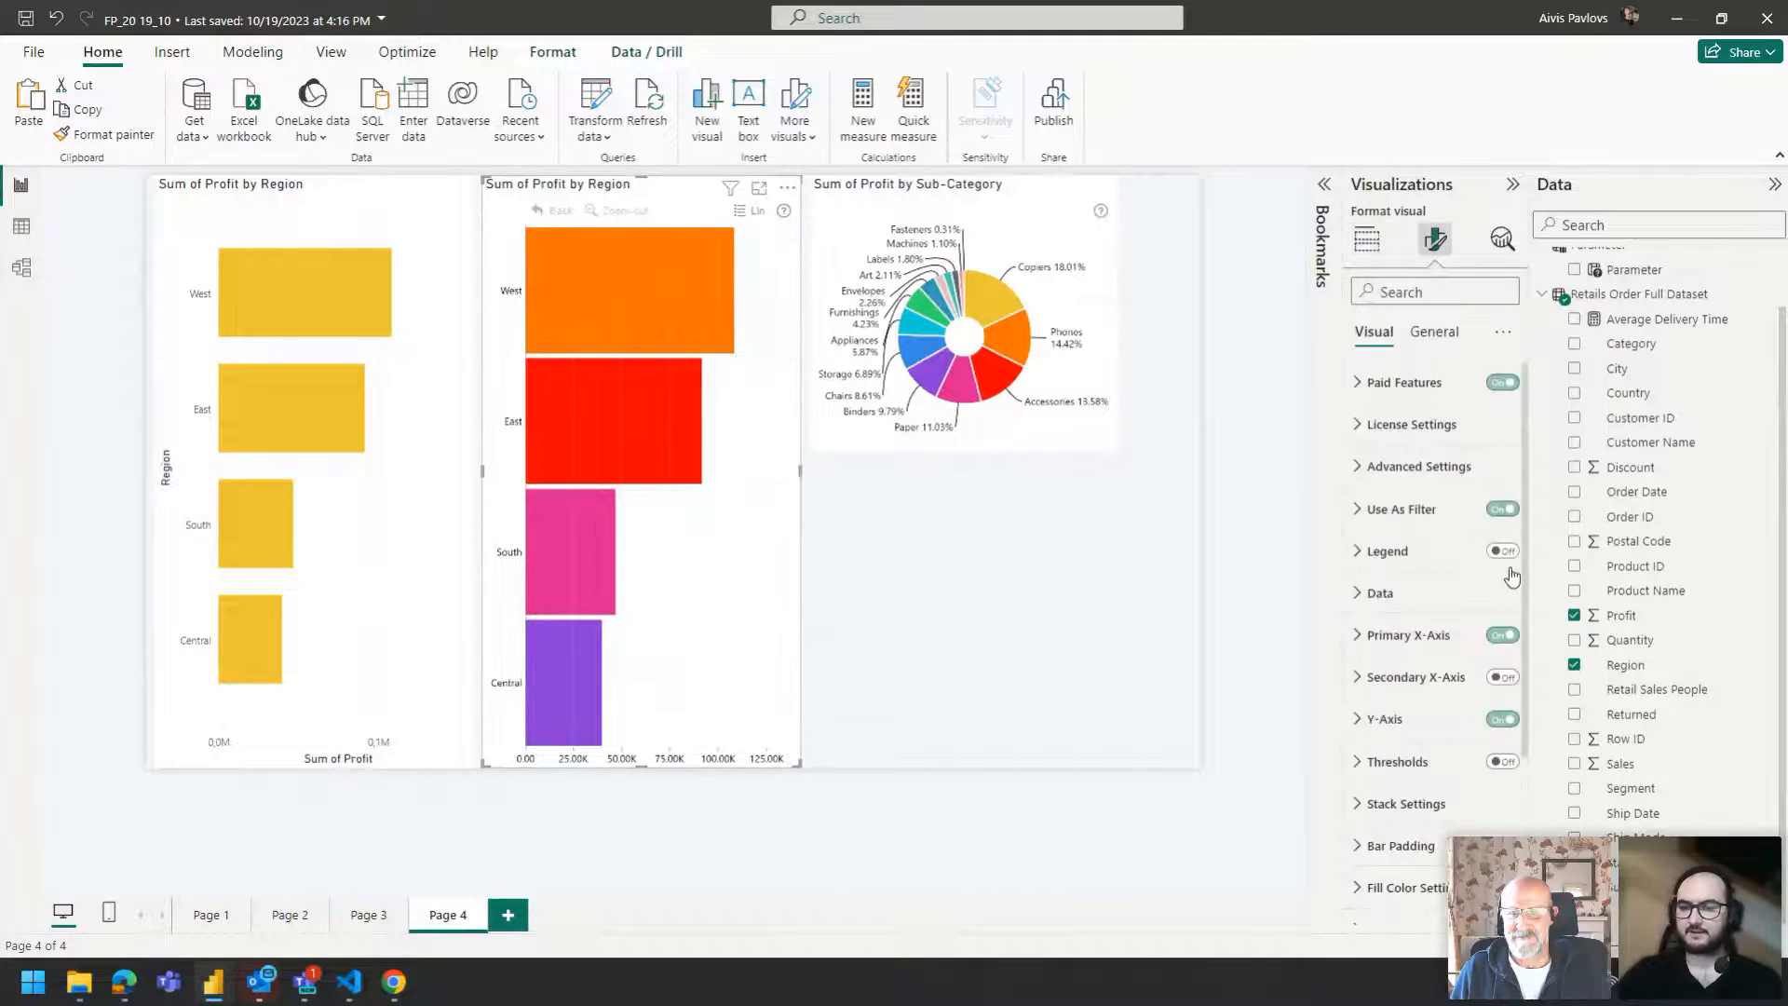
scroll(1488, 767, down, 3)
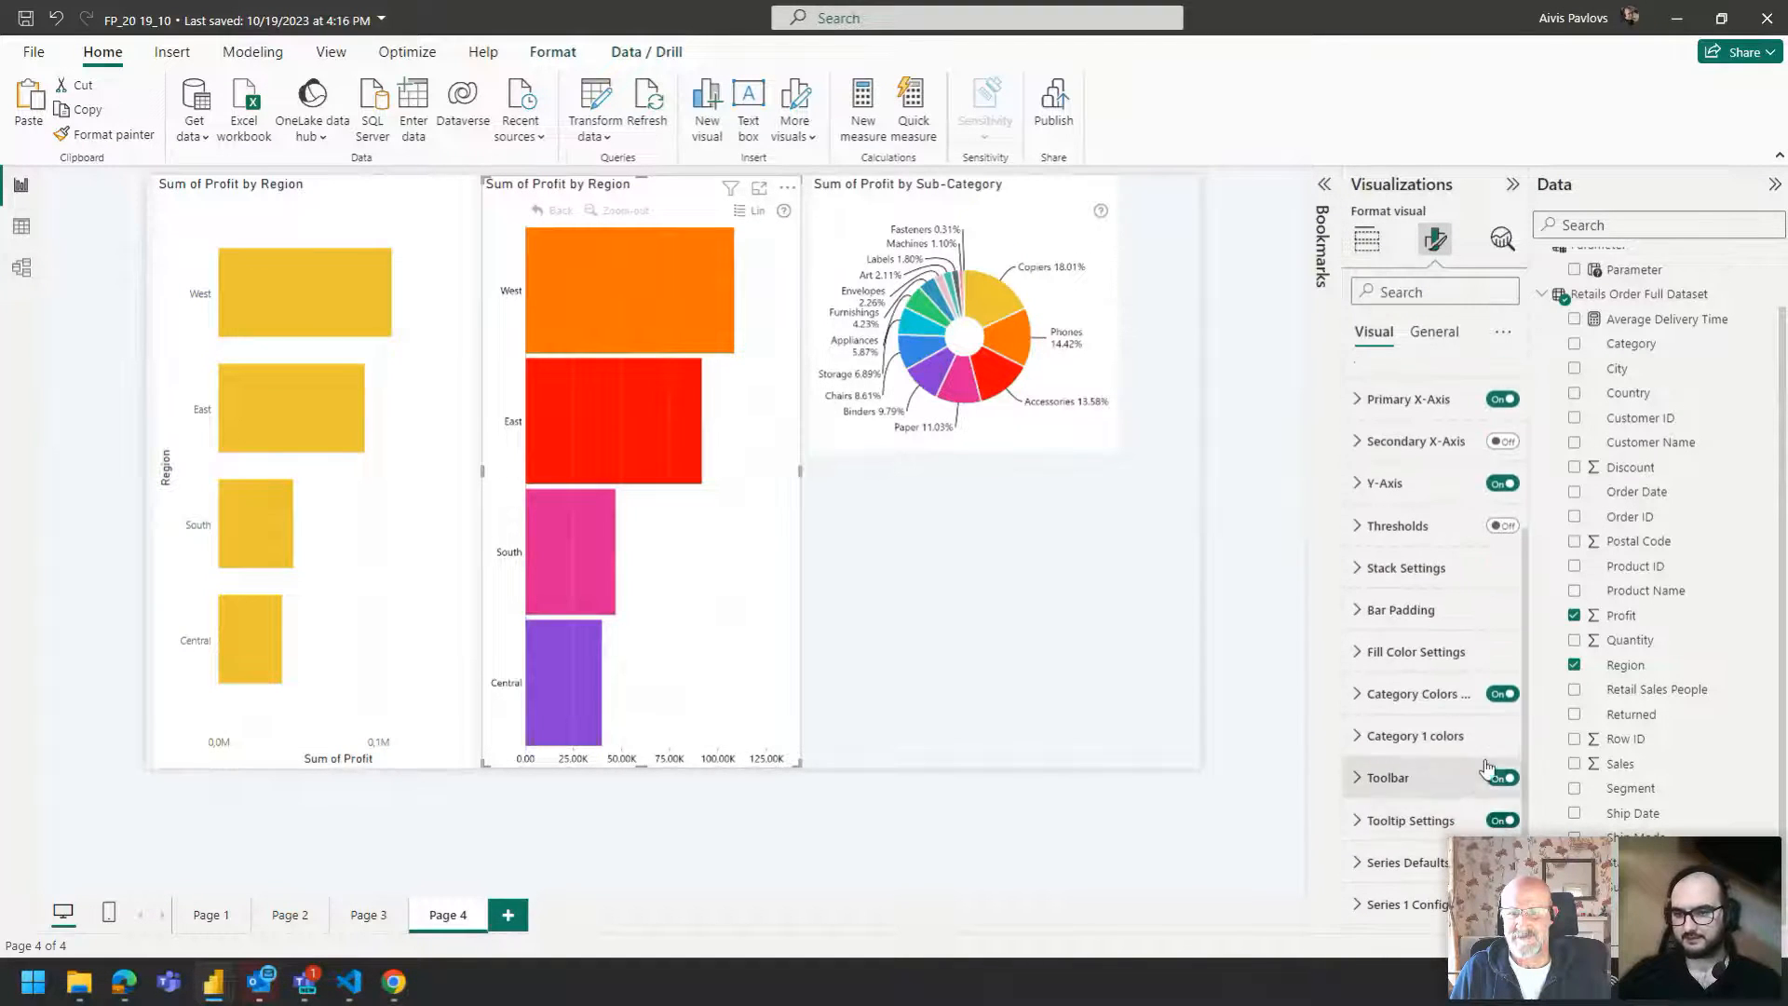
click(1502, 693)
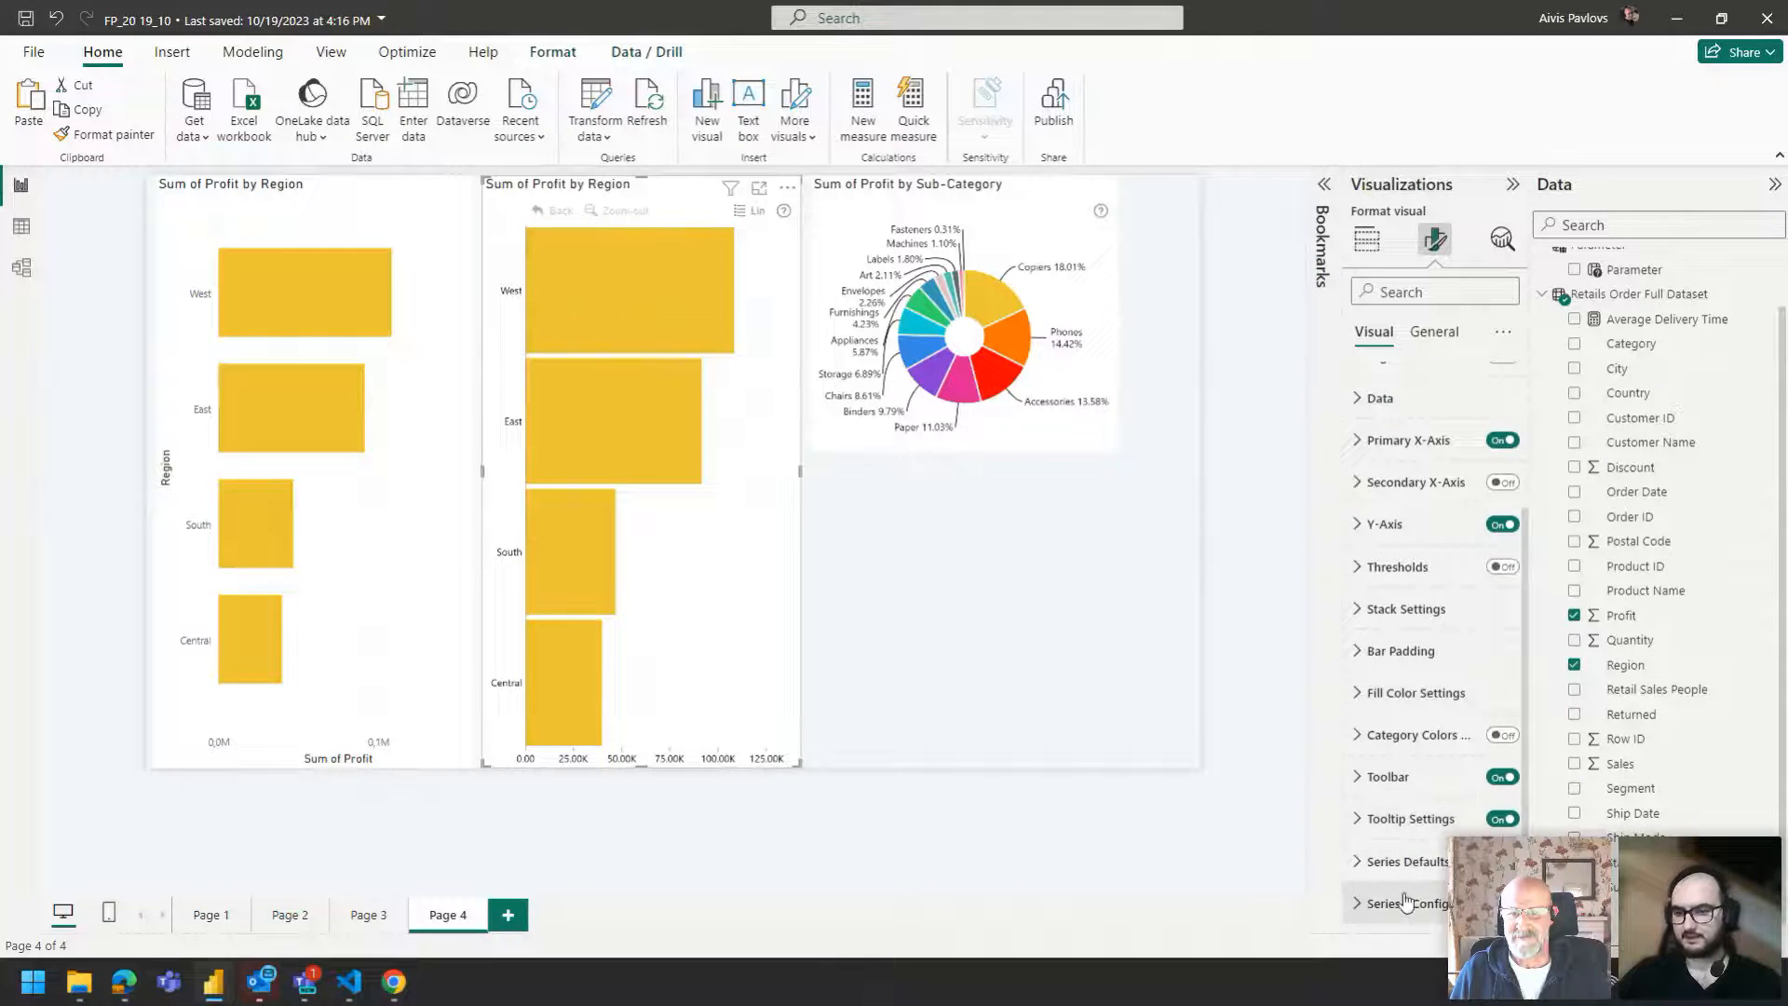
Set the bar chart's series fill color to purple.
click(1453, 689)
click(1402, 649)
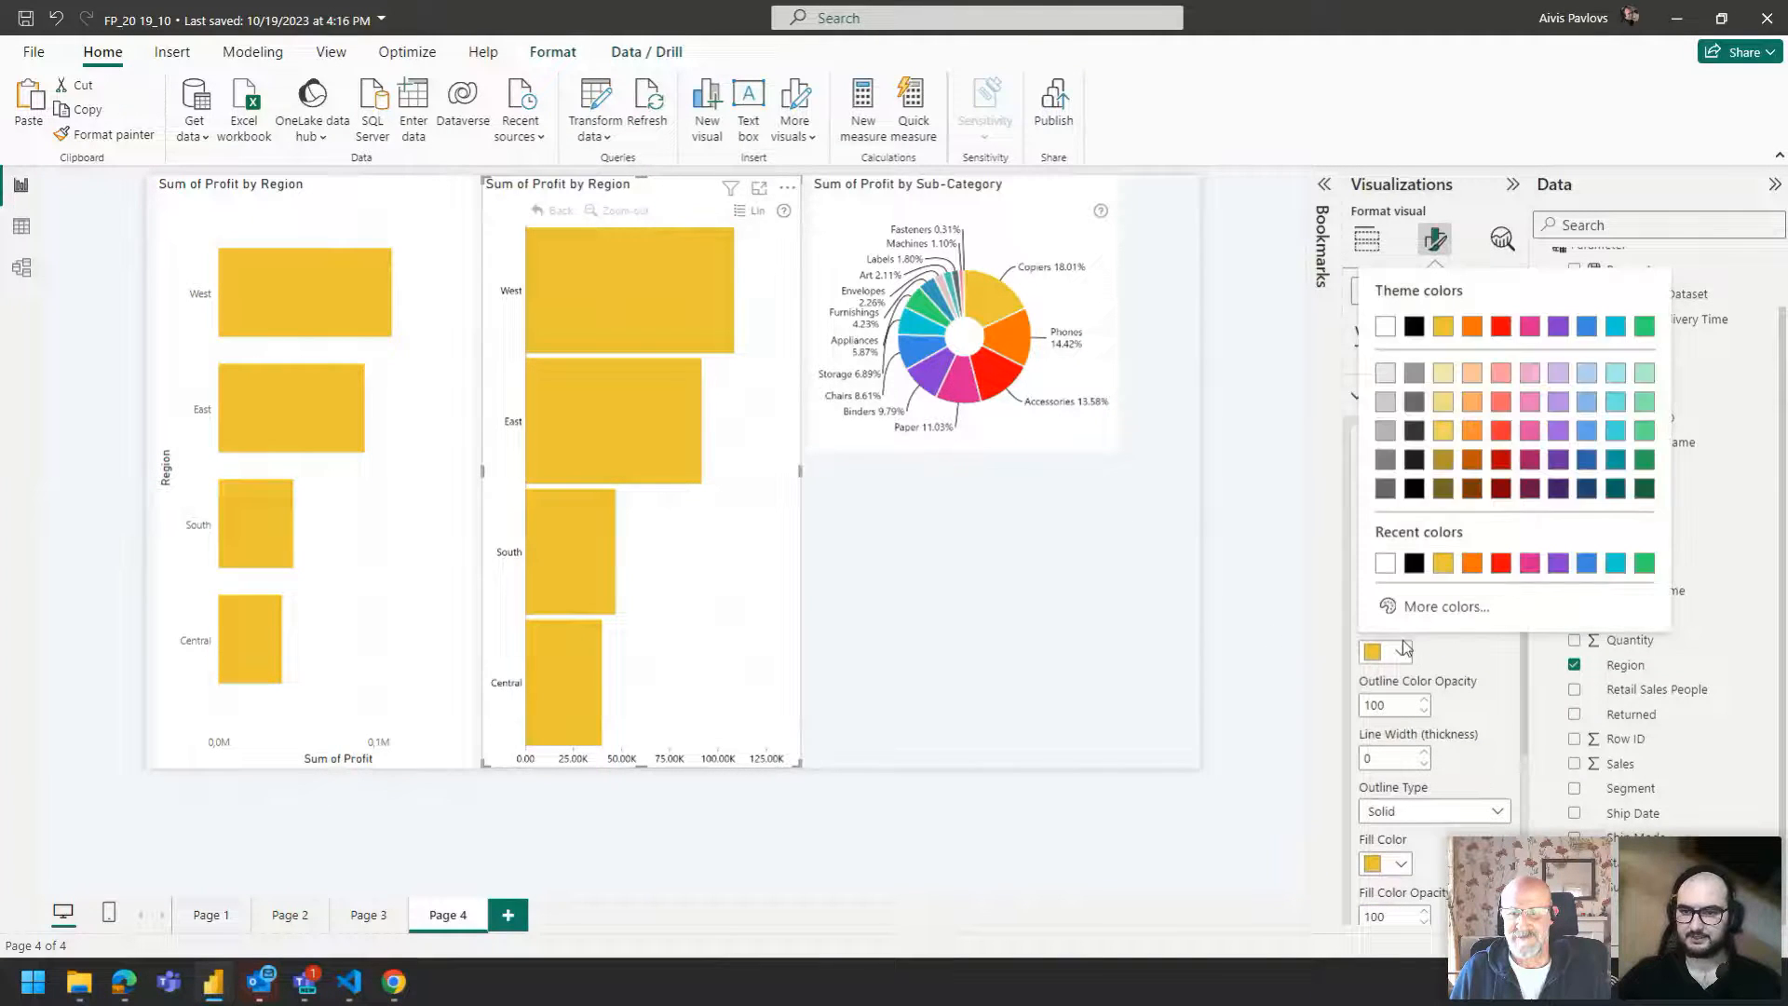
click(1388, 863)
click(1388, 864)
click(1561, 540)
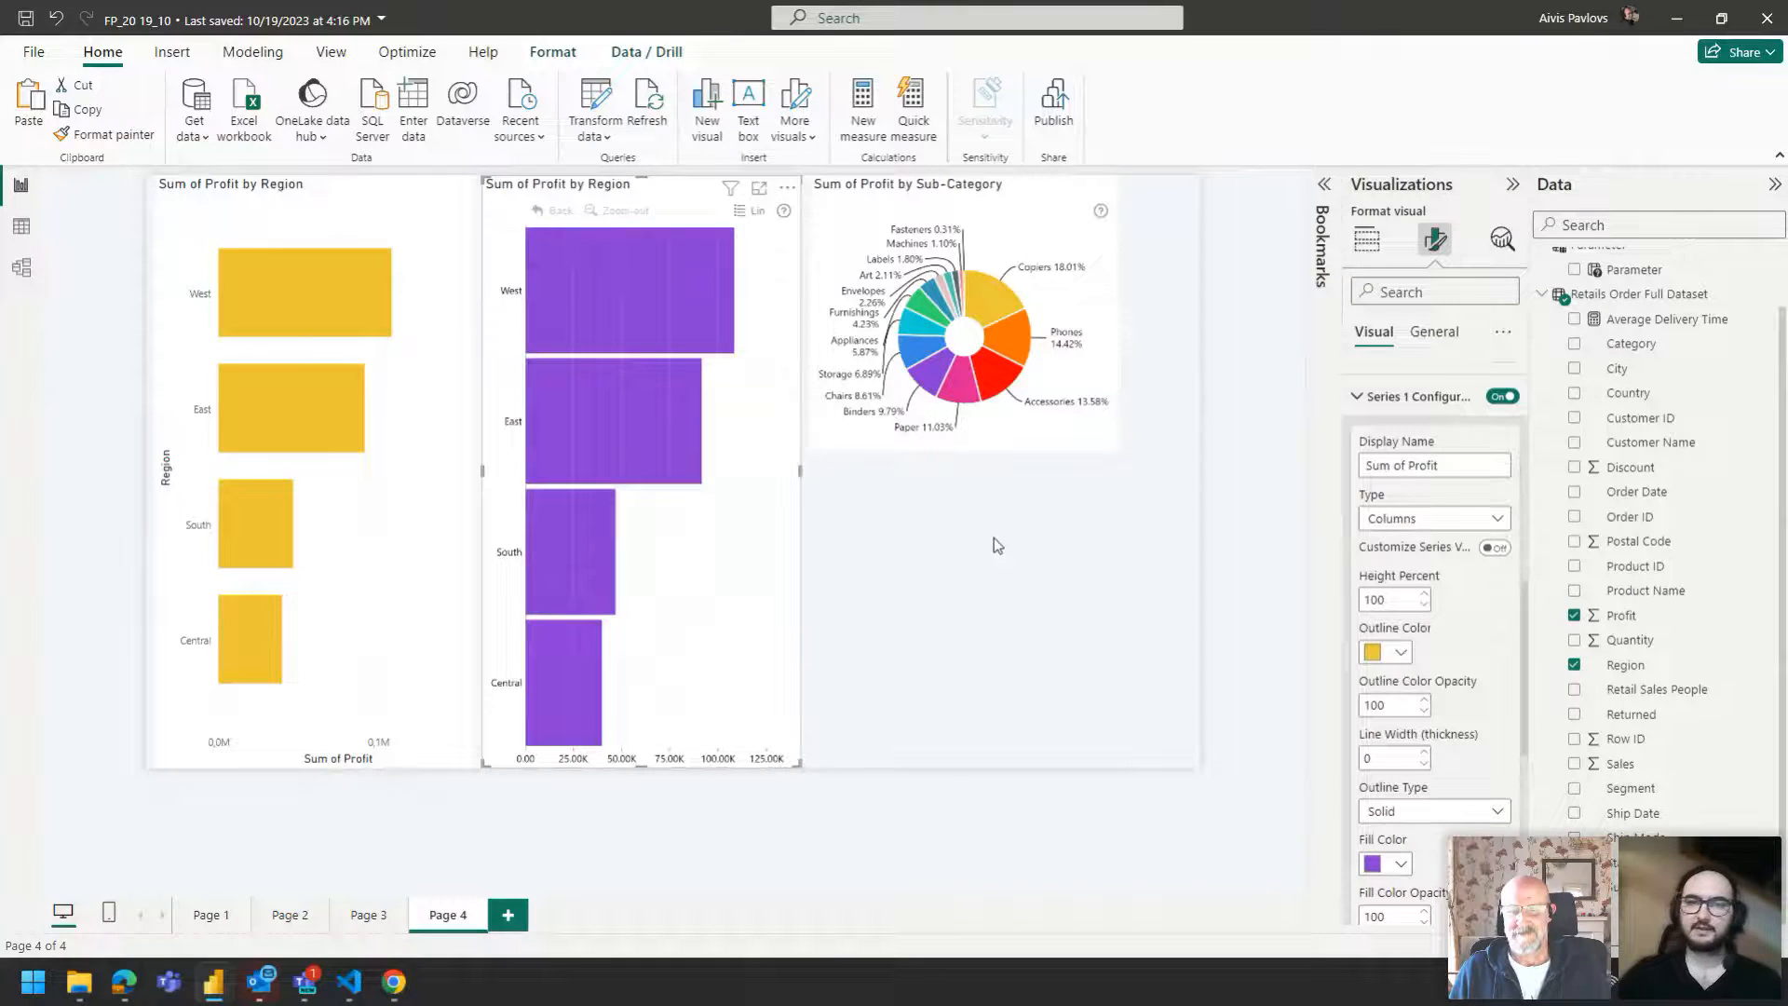
Select the donut chart and set its number of slices to 5 in the Donut settings.
click(994, 300)
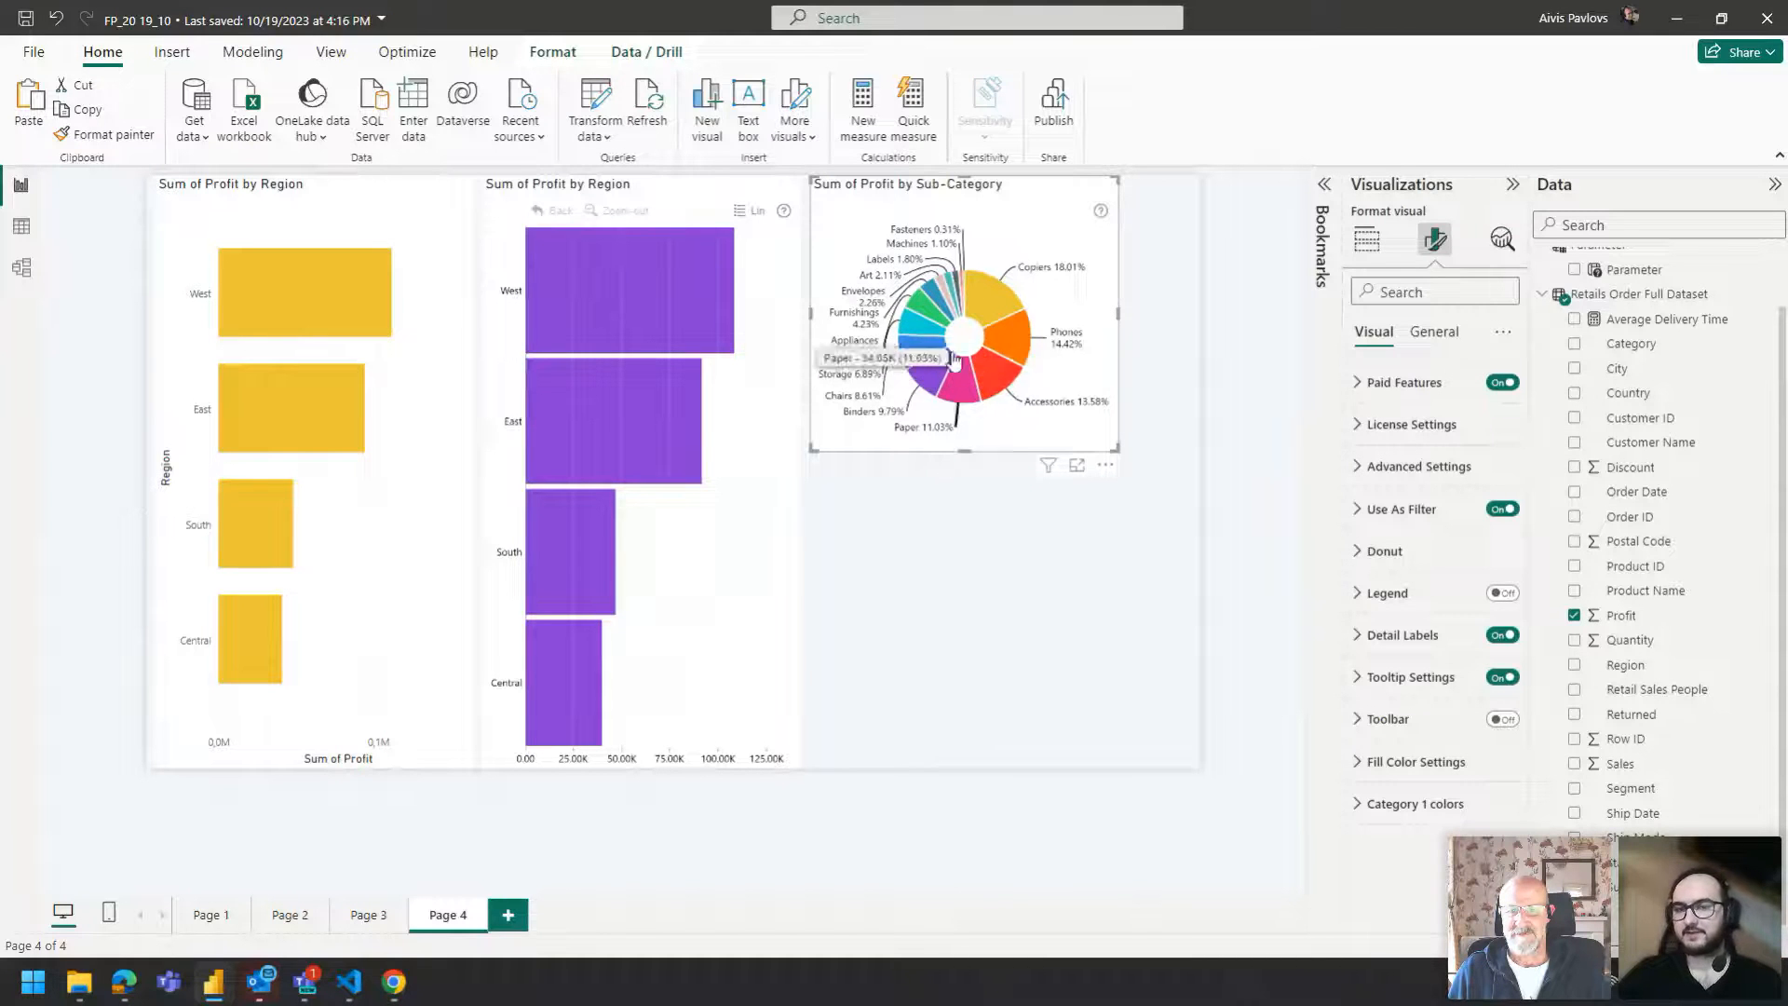
click(1488, 547)
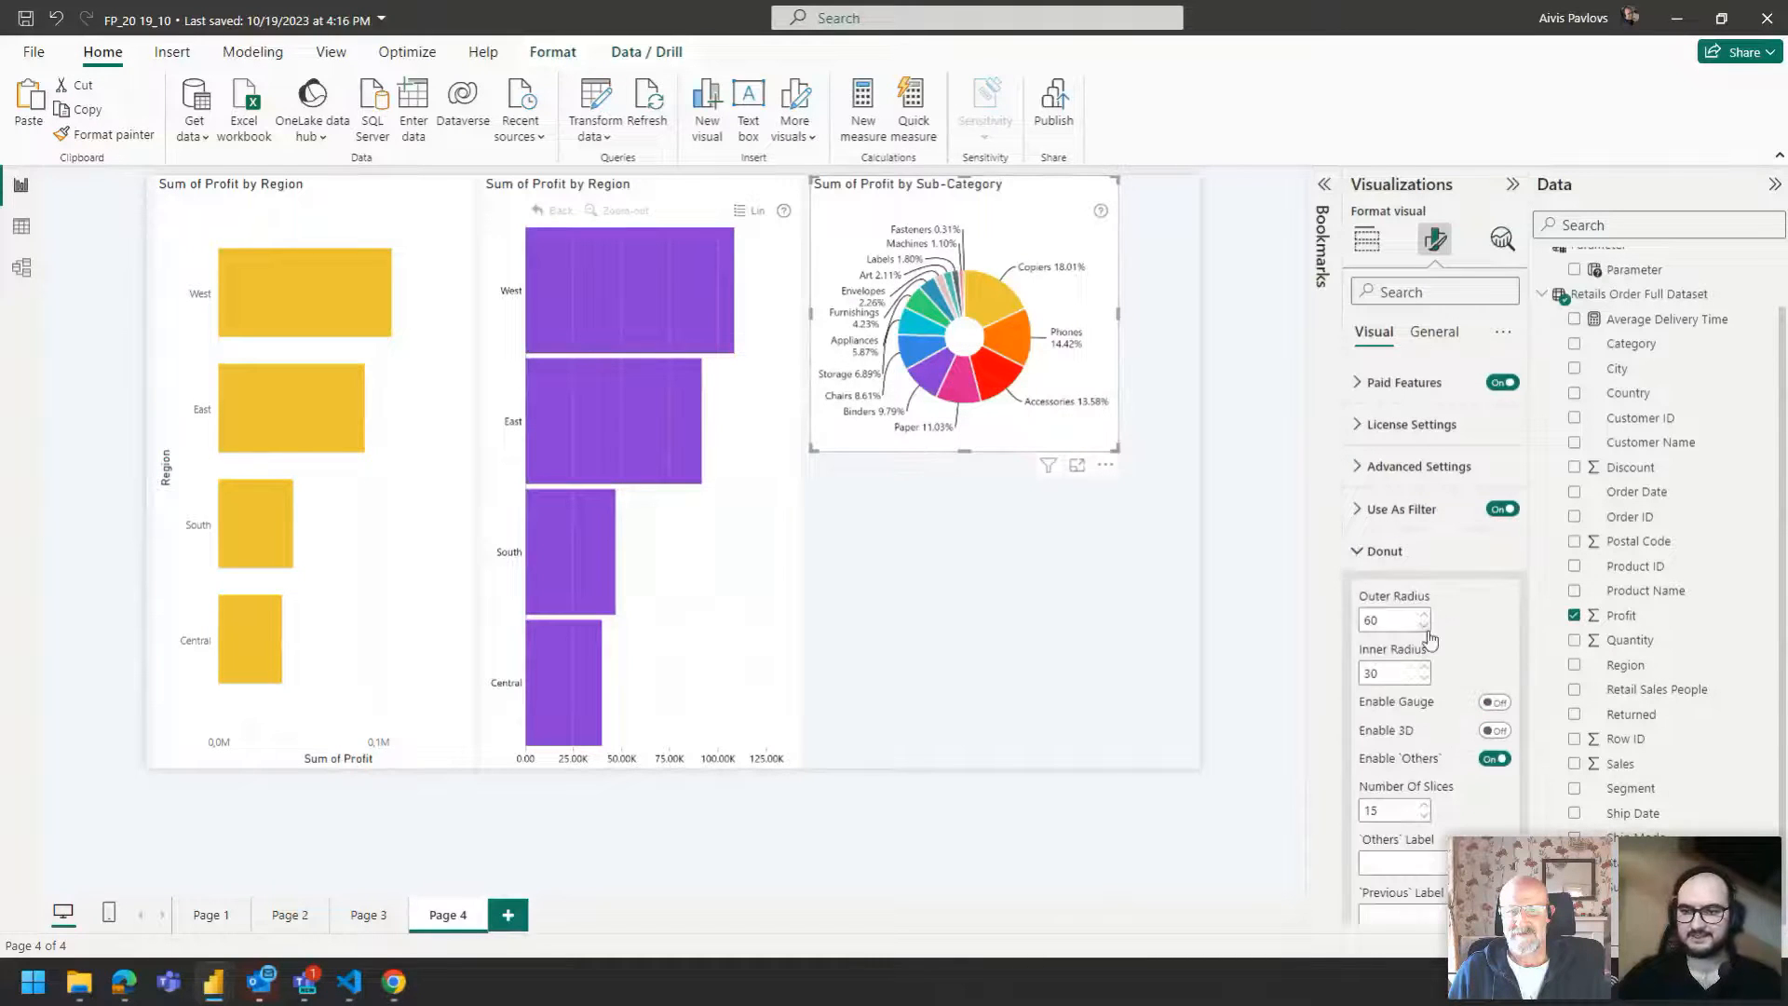
click(1395, 808)
text(5)
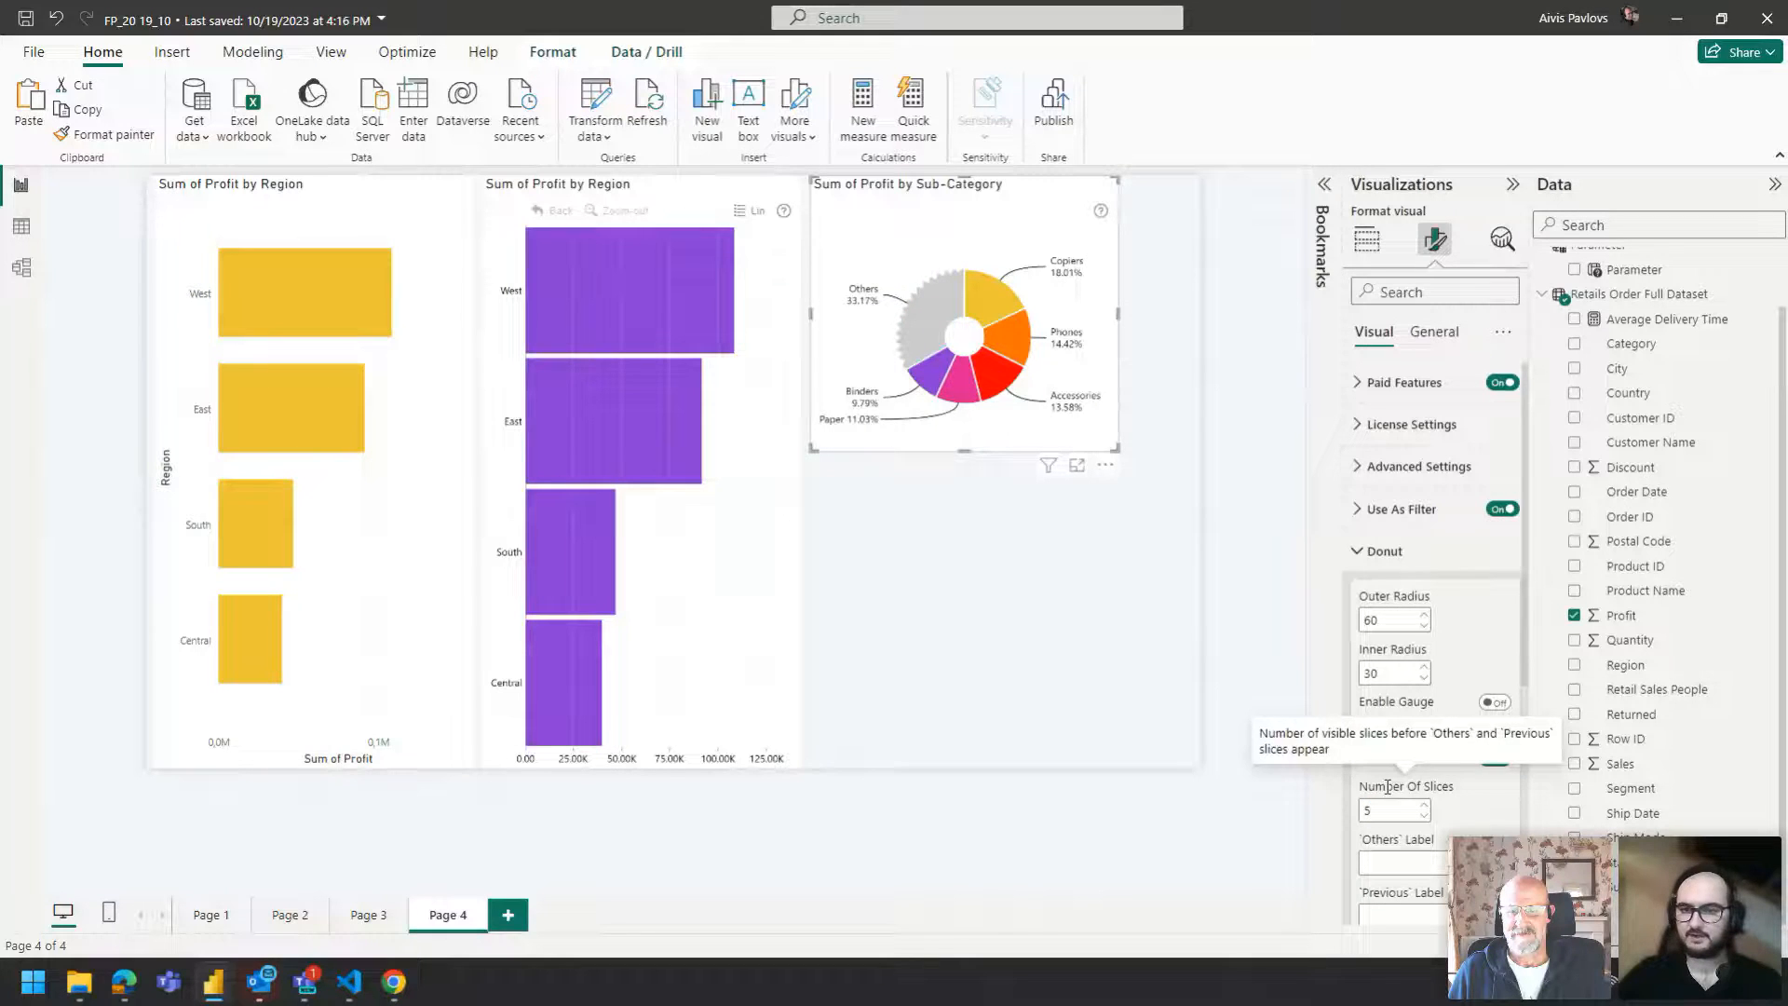
Set the donut's base fill color to purple in its Fill Color Settings.
click(1388, 551)
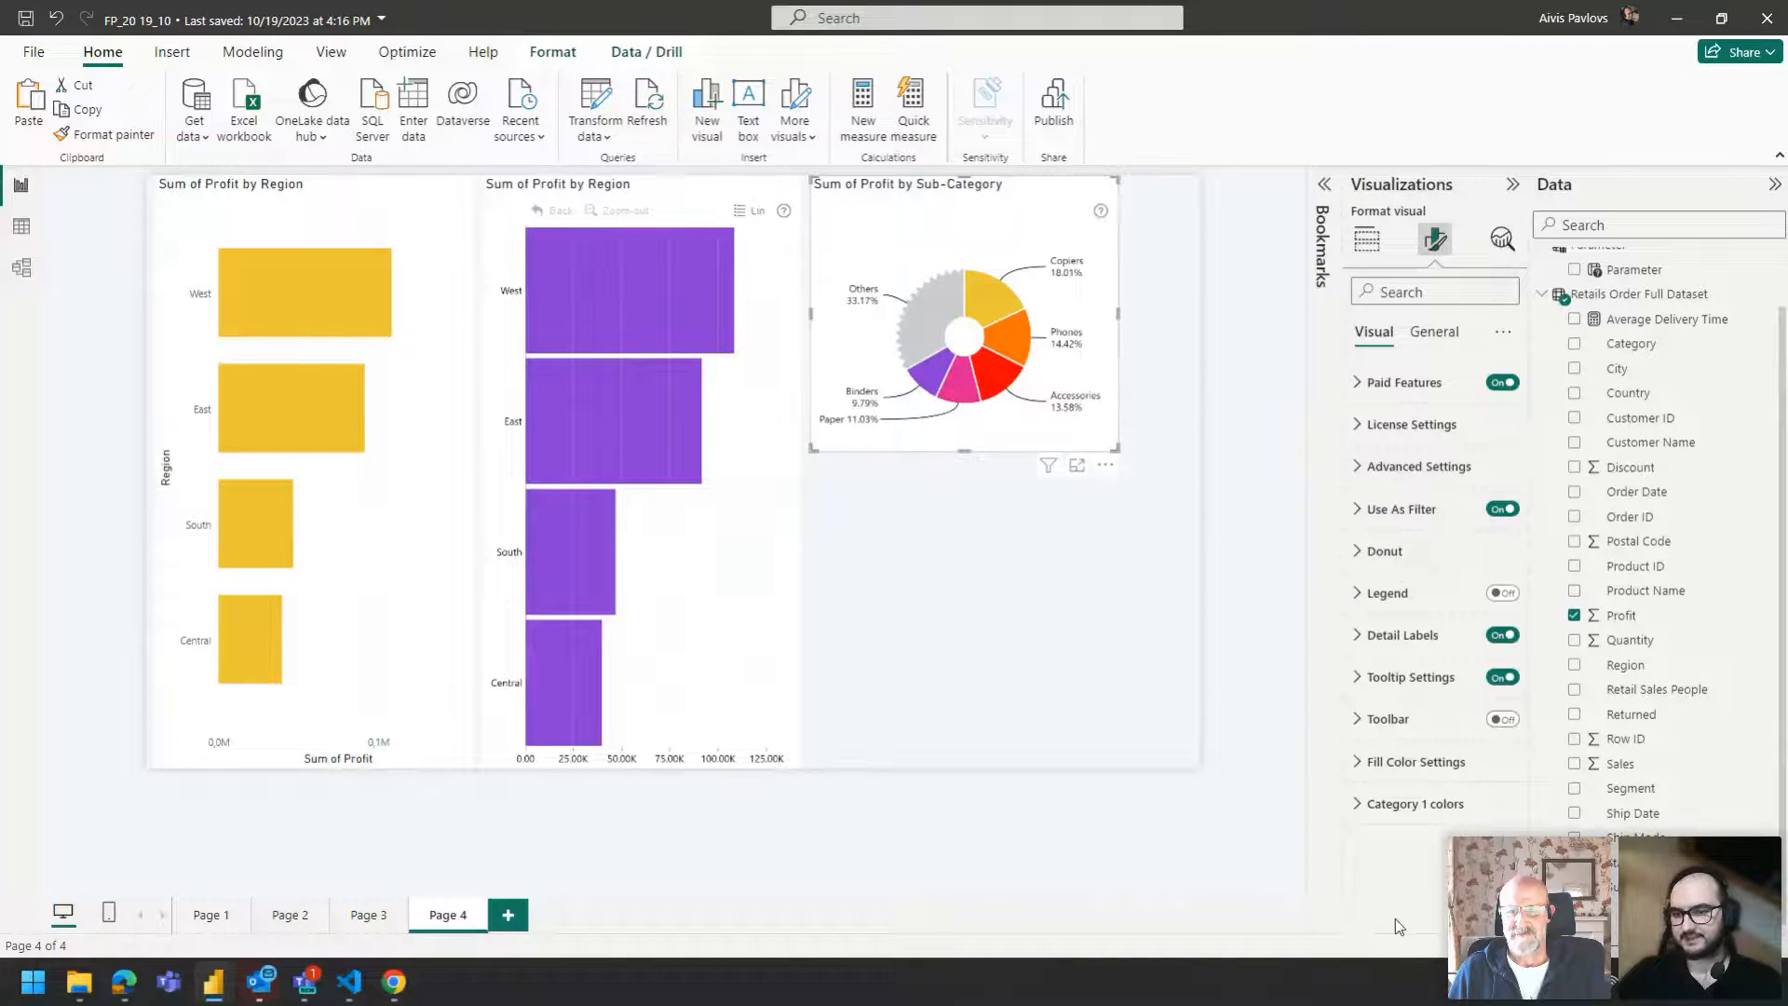
click(1402, 762)
scroll(1409, 740, down, 1)
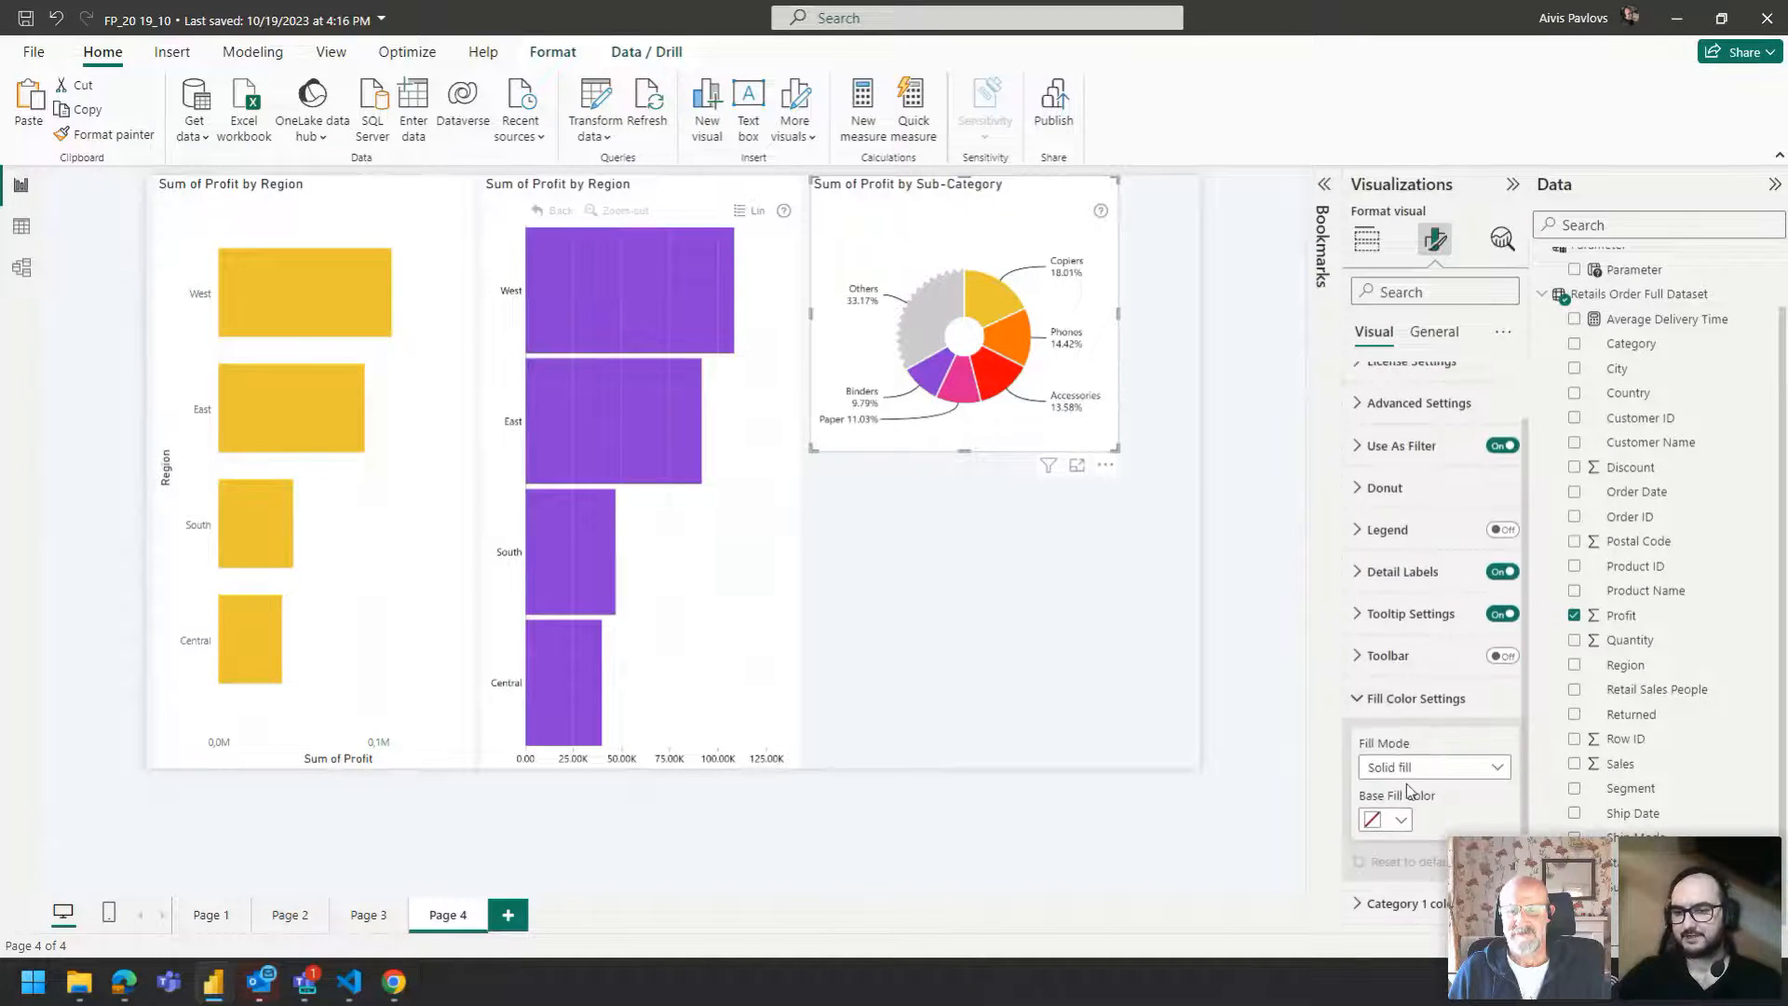
click(1393, 821)
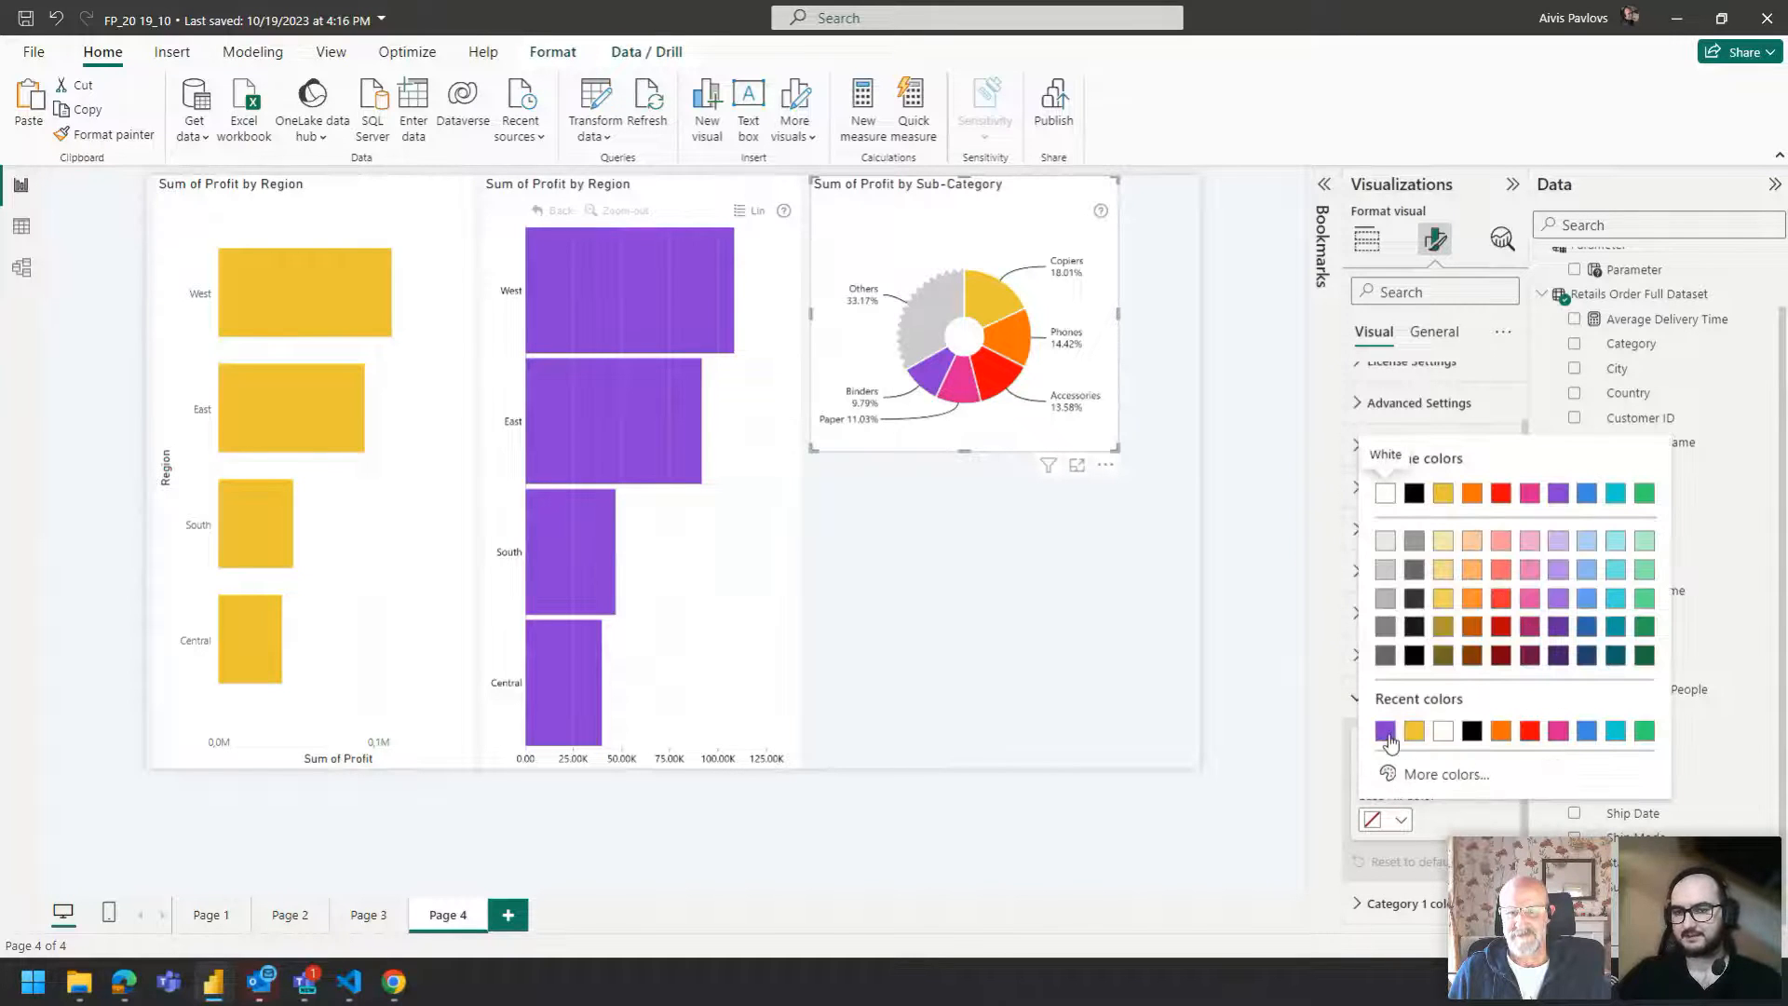
click(1386, 731)
click(907, 594)
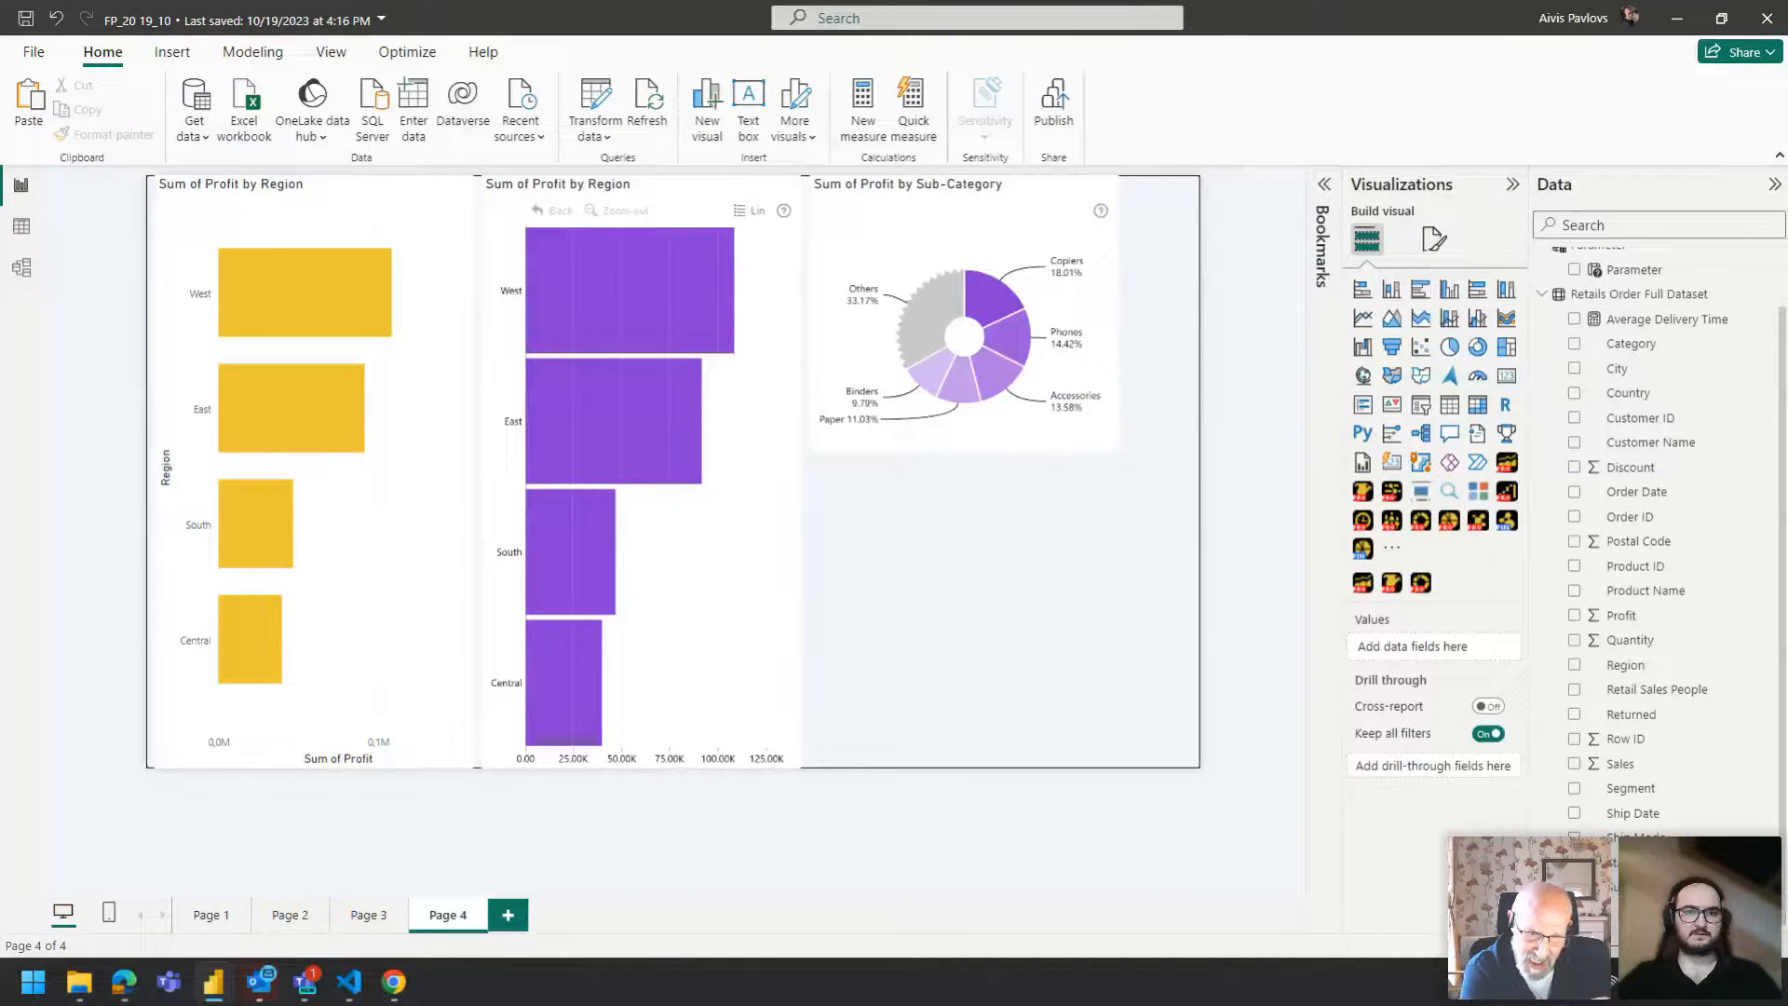
Switch to the browser and open the ZoomCharts FP20 Analytics October 2023 challenge page, selecting its address.
key(alt+Tab)
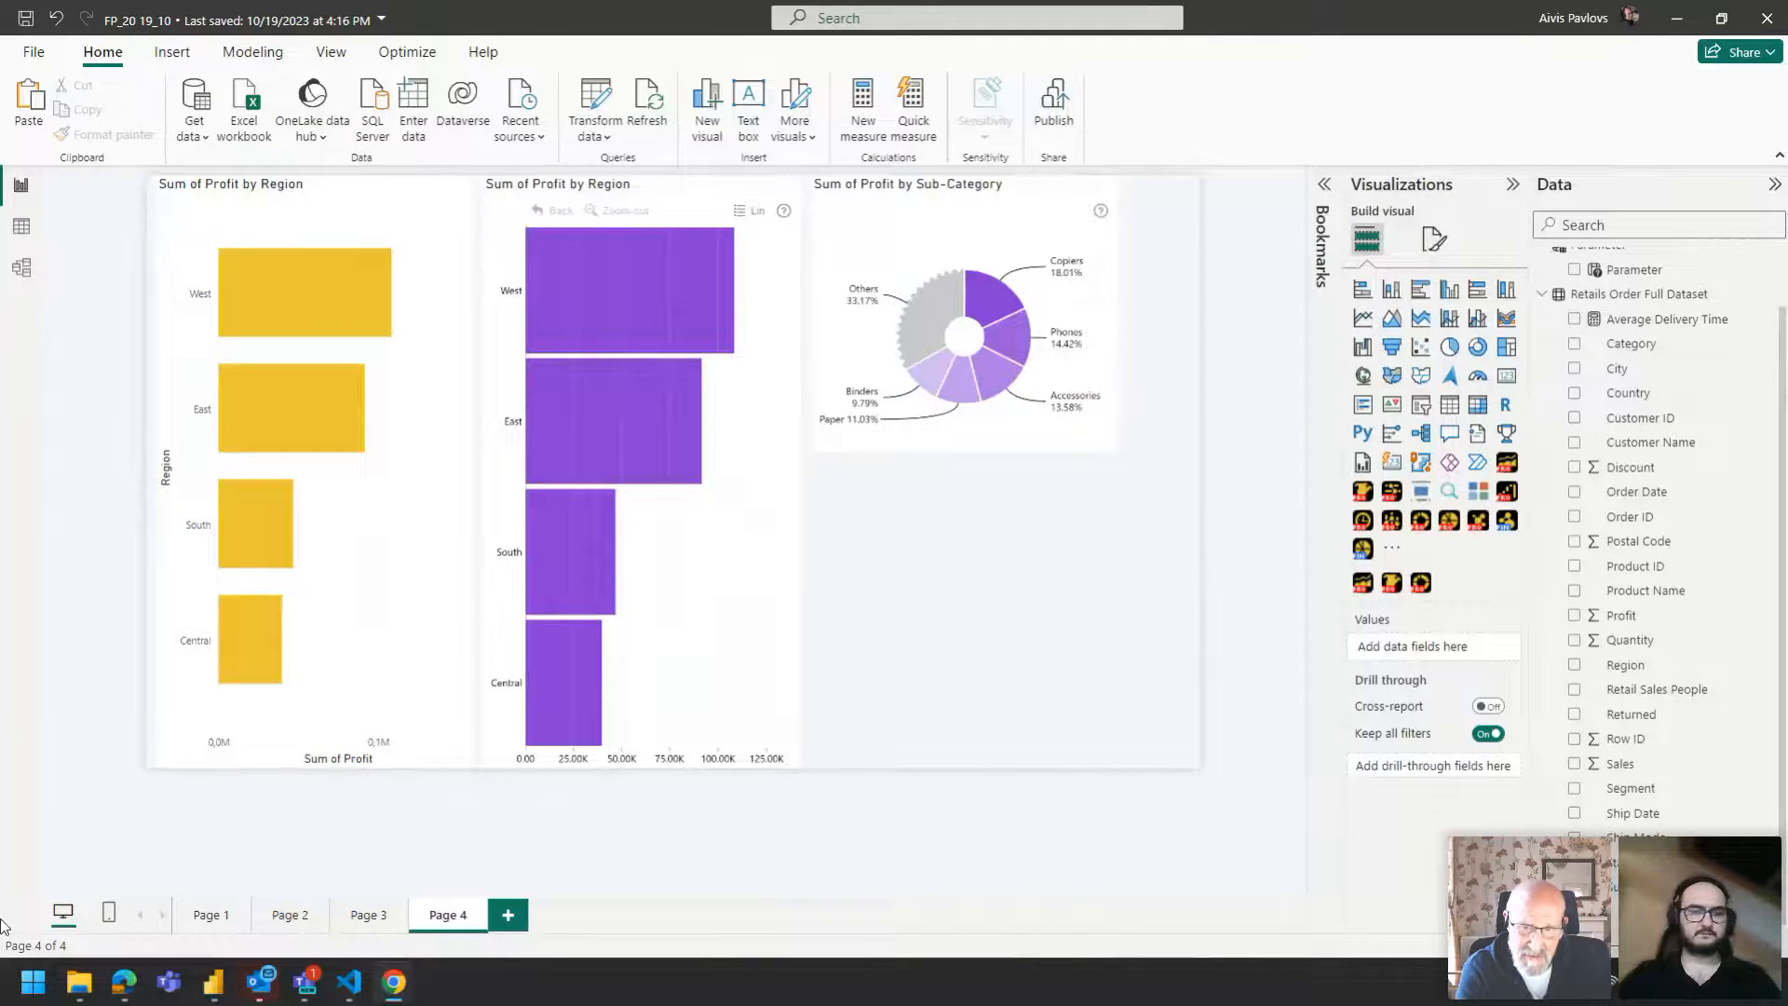
click(119, 997)
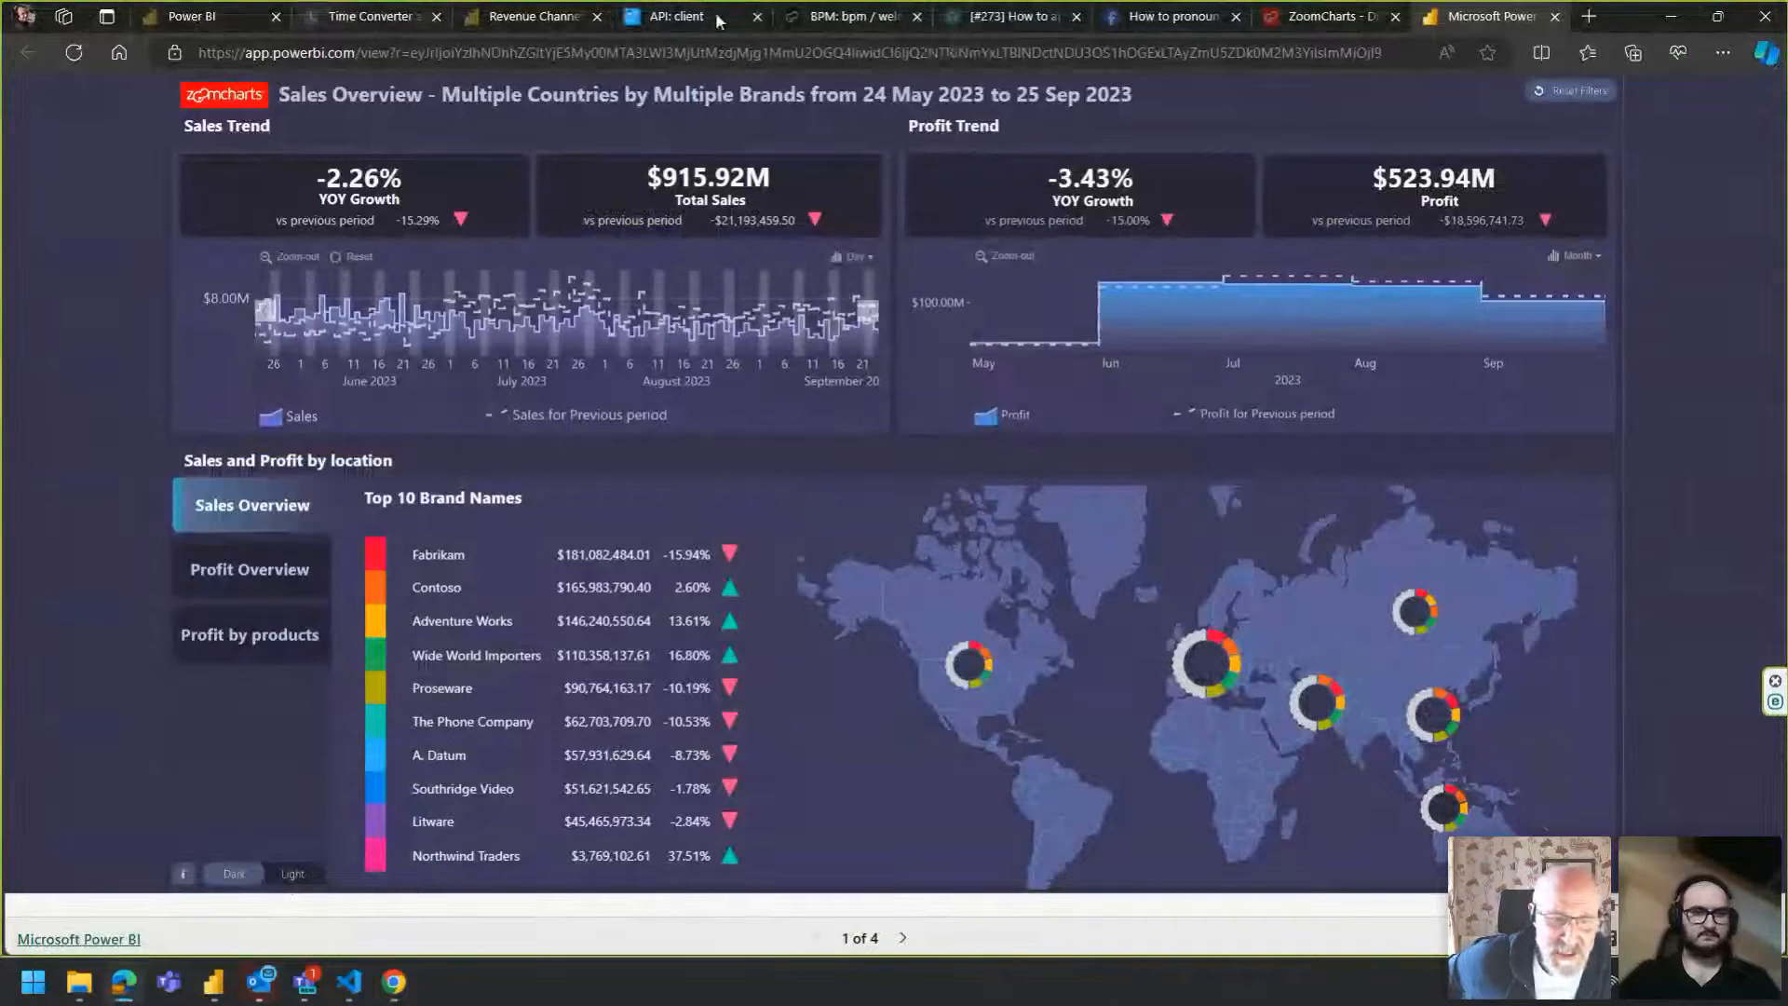
click(1294, 17)
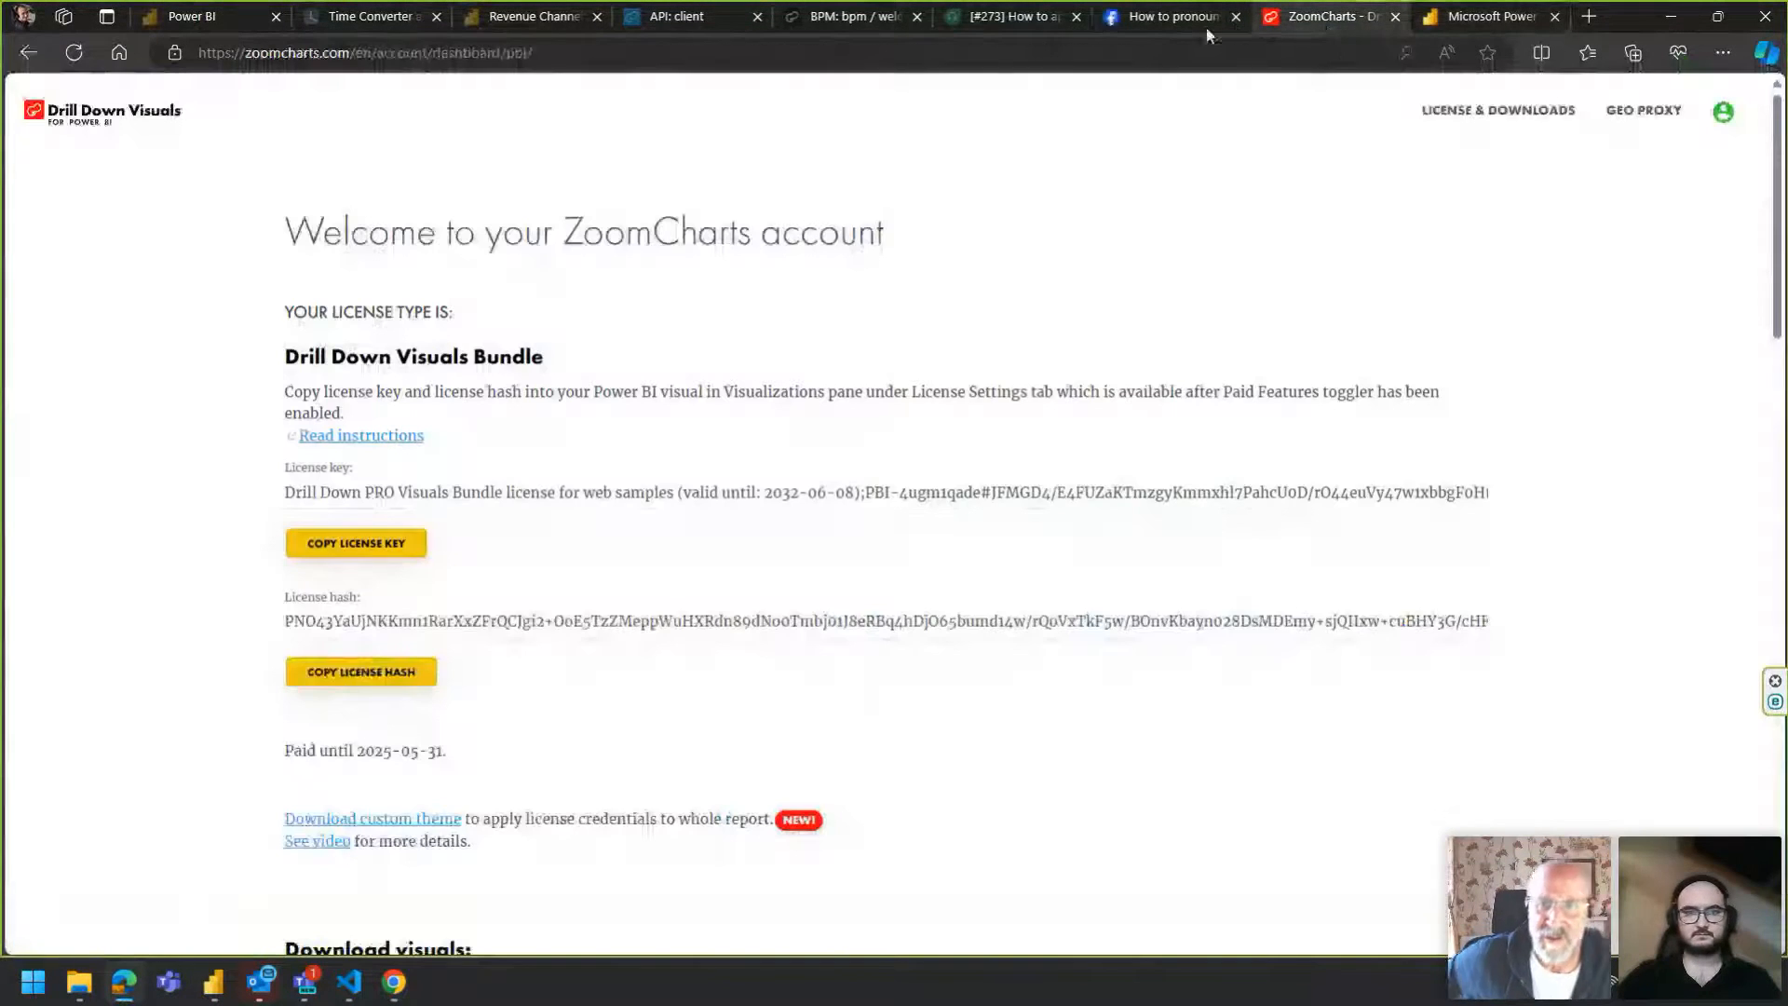
click(132, 120)
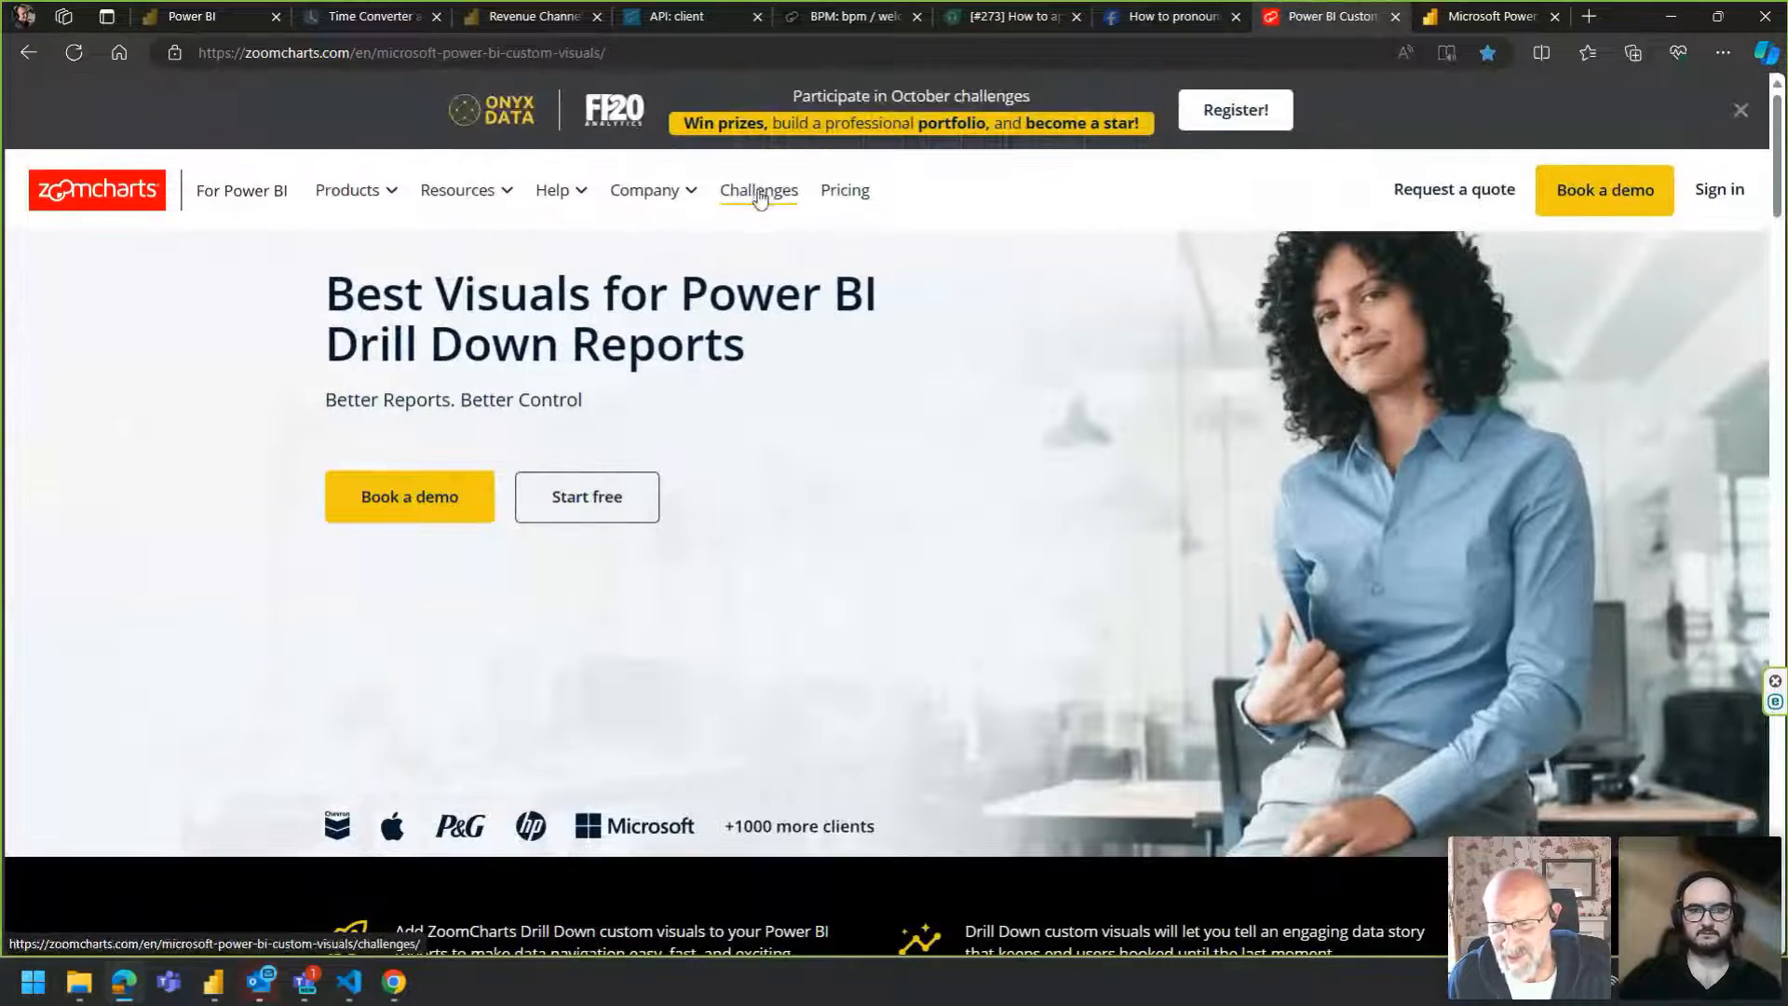
click(1248, 116)
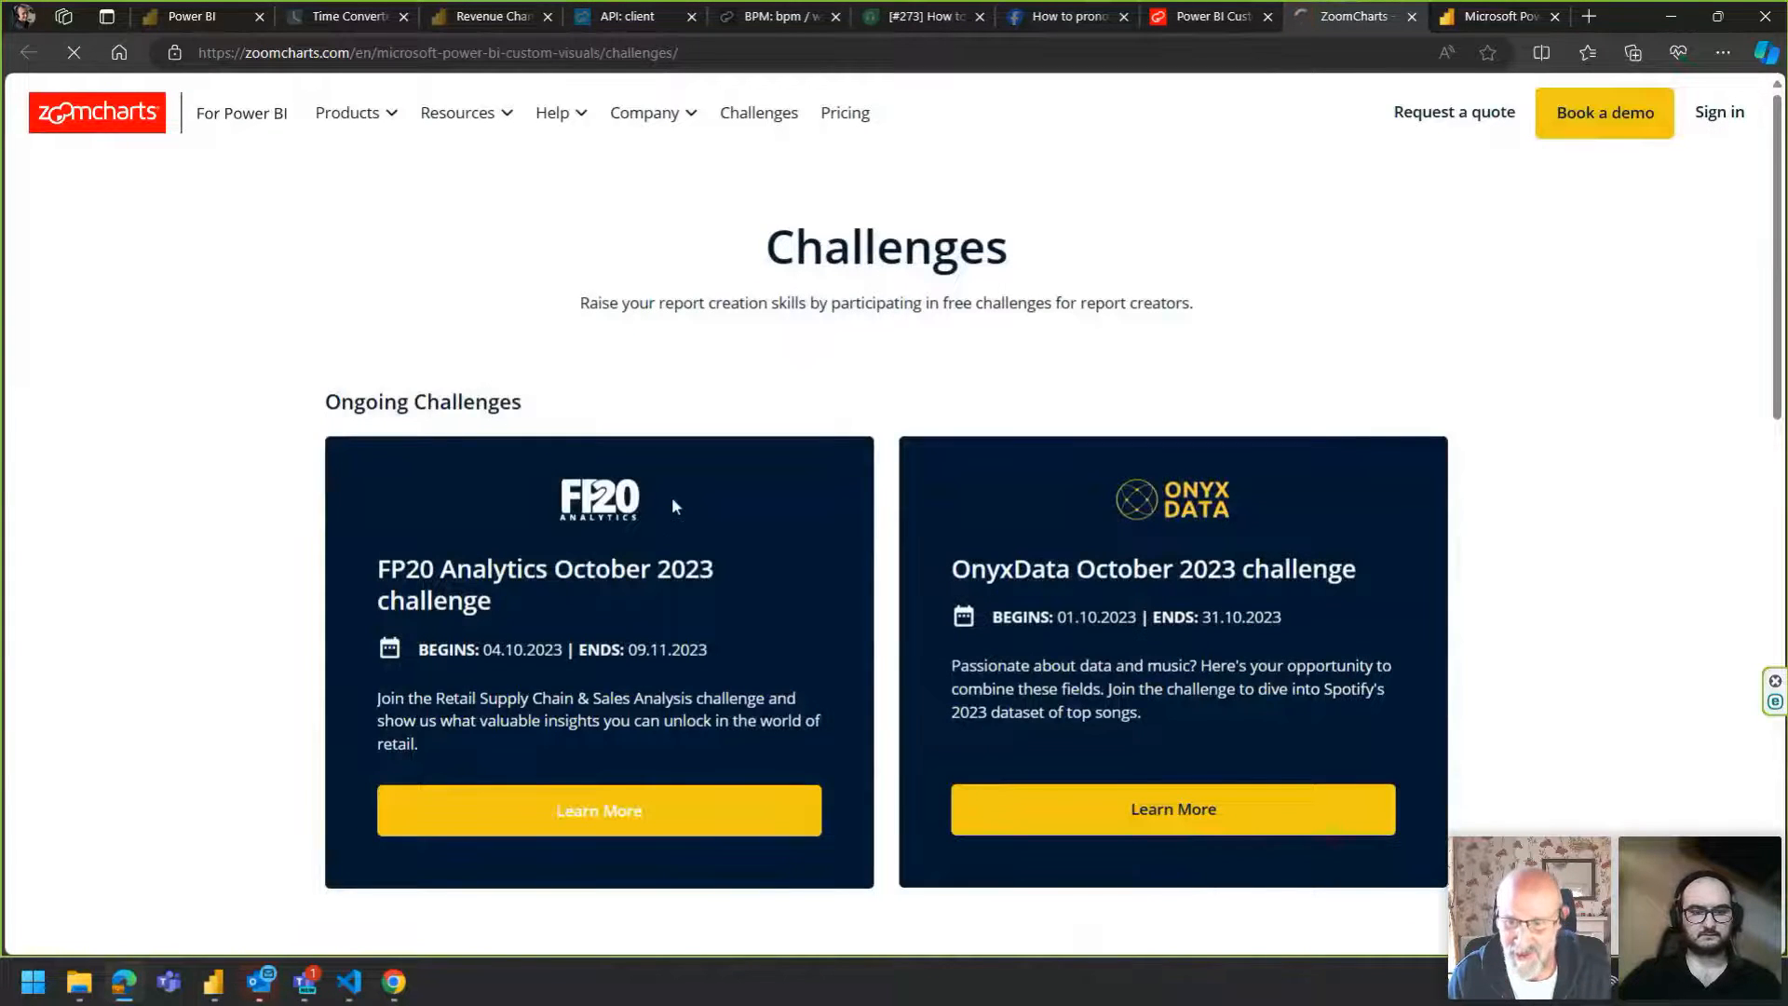
scroll(544, 590, down, 3)
scroll(544, 589, up, 2)
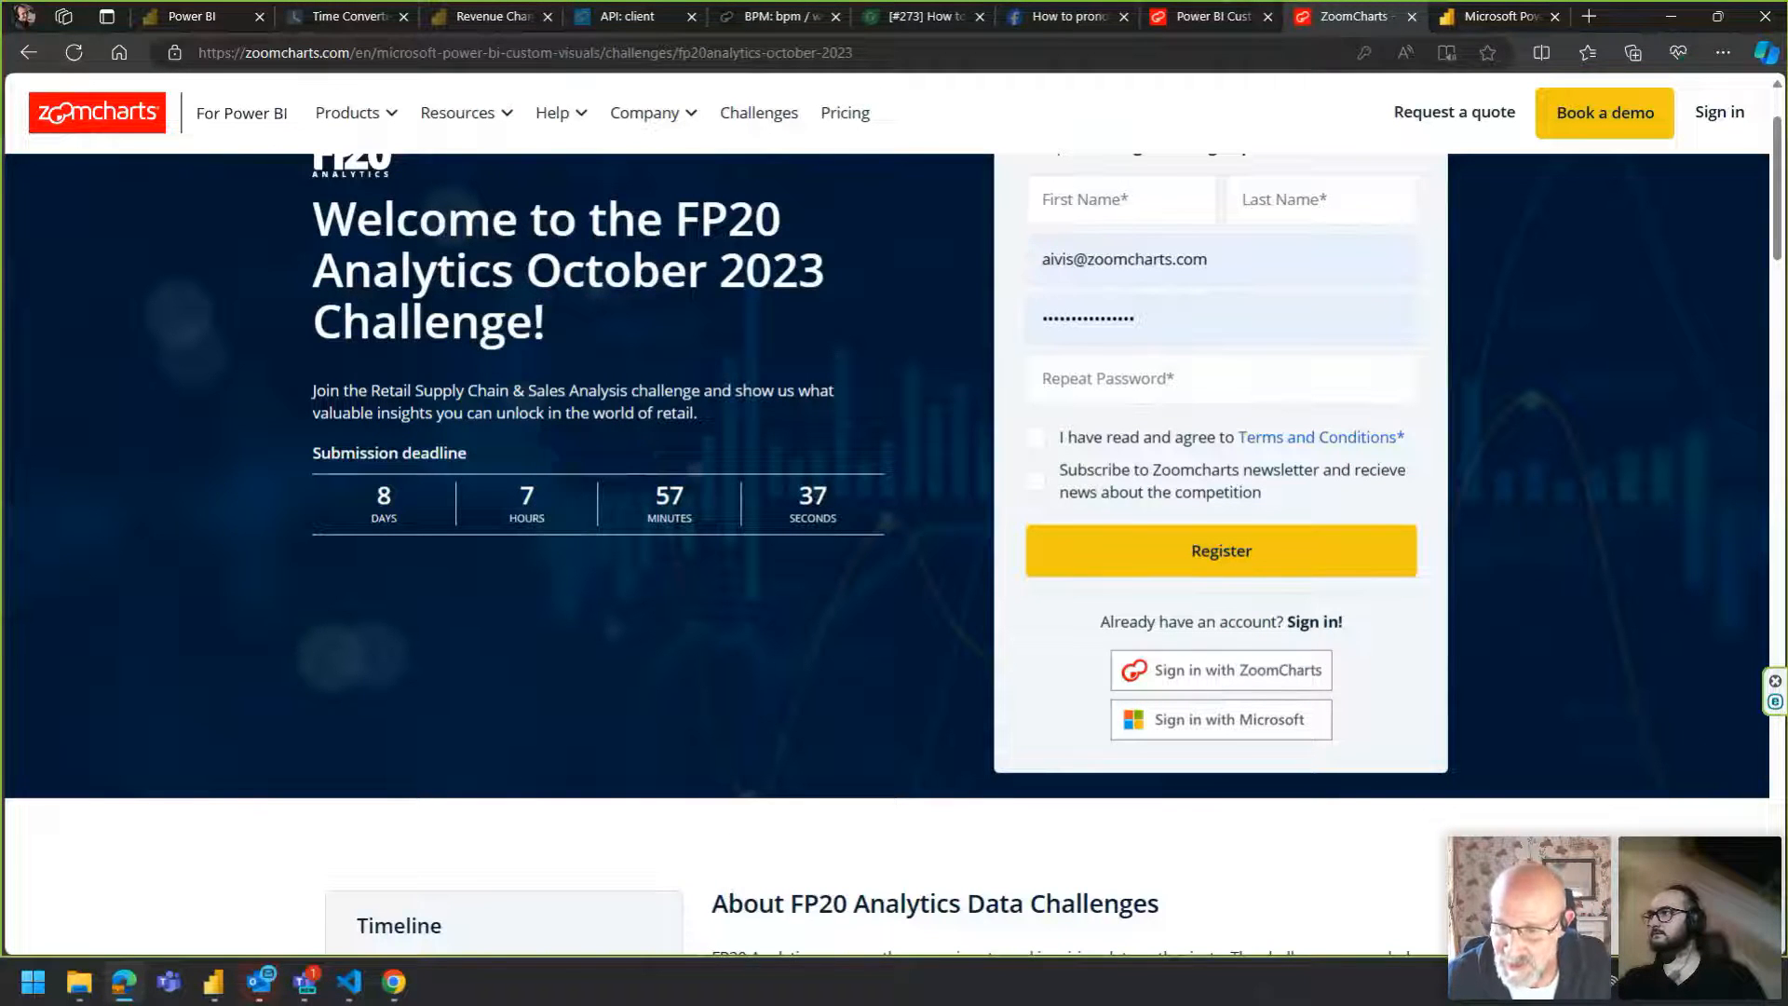
click(537, 60)
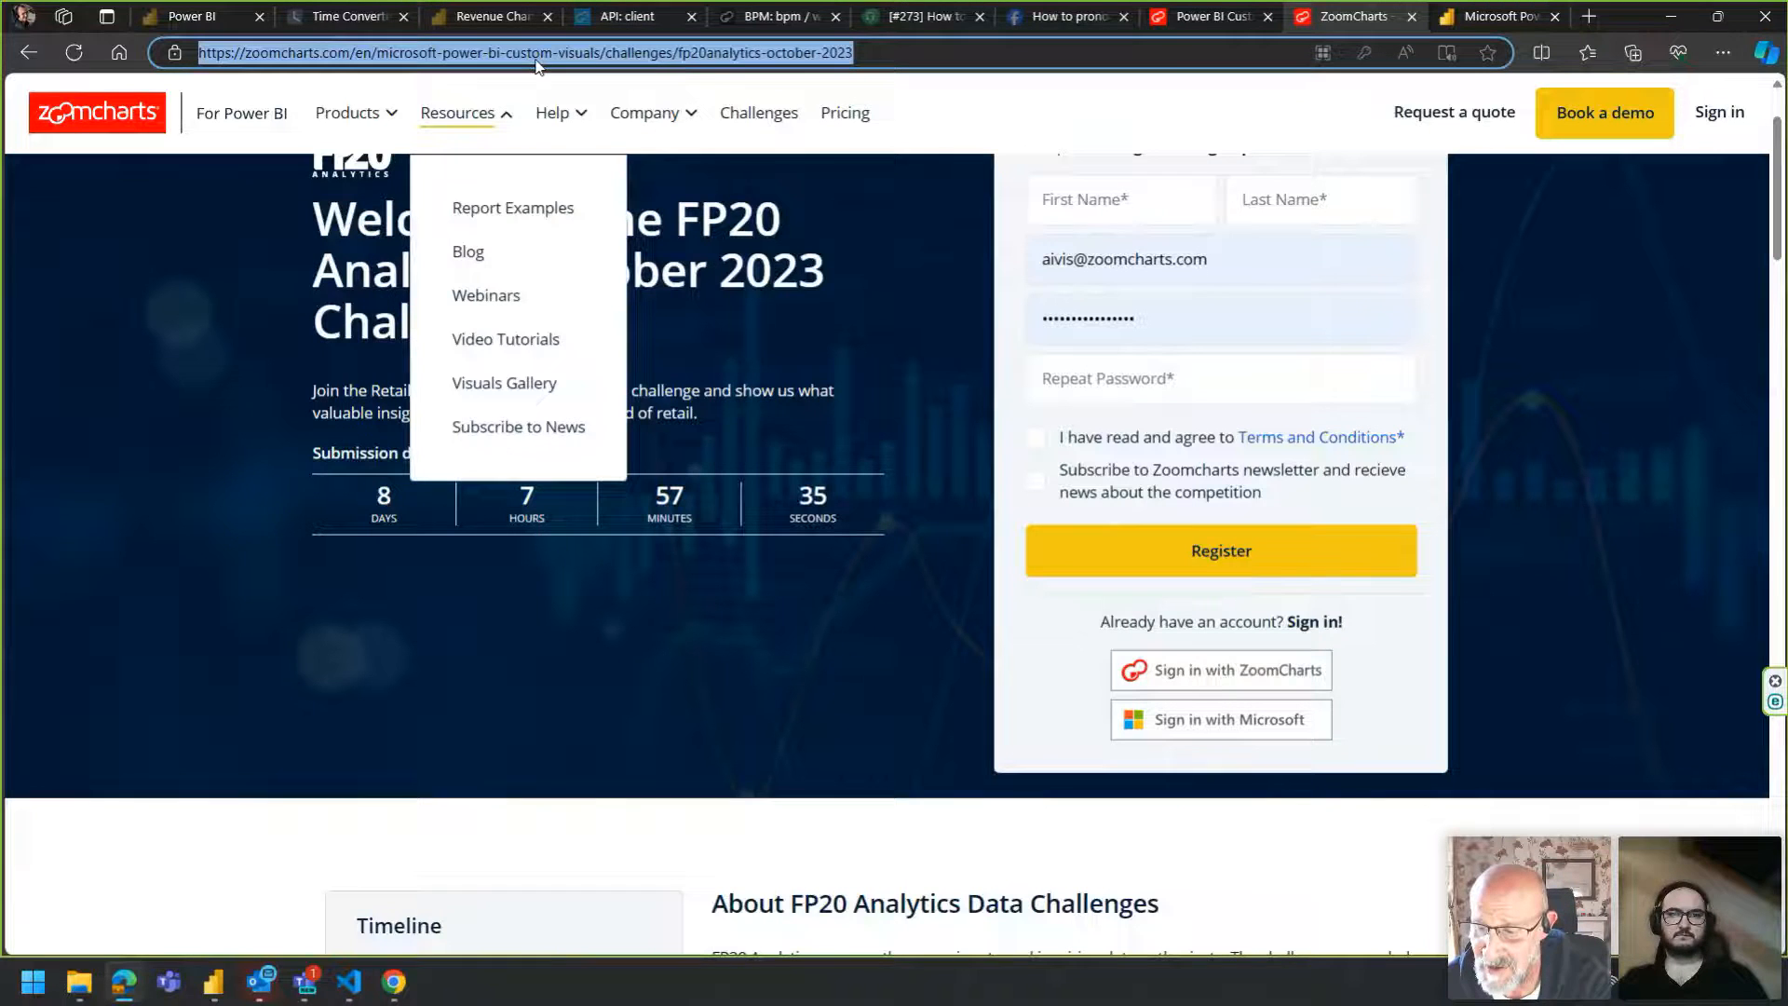
key(alt+Tab)
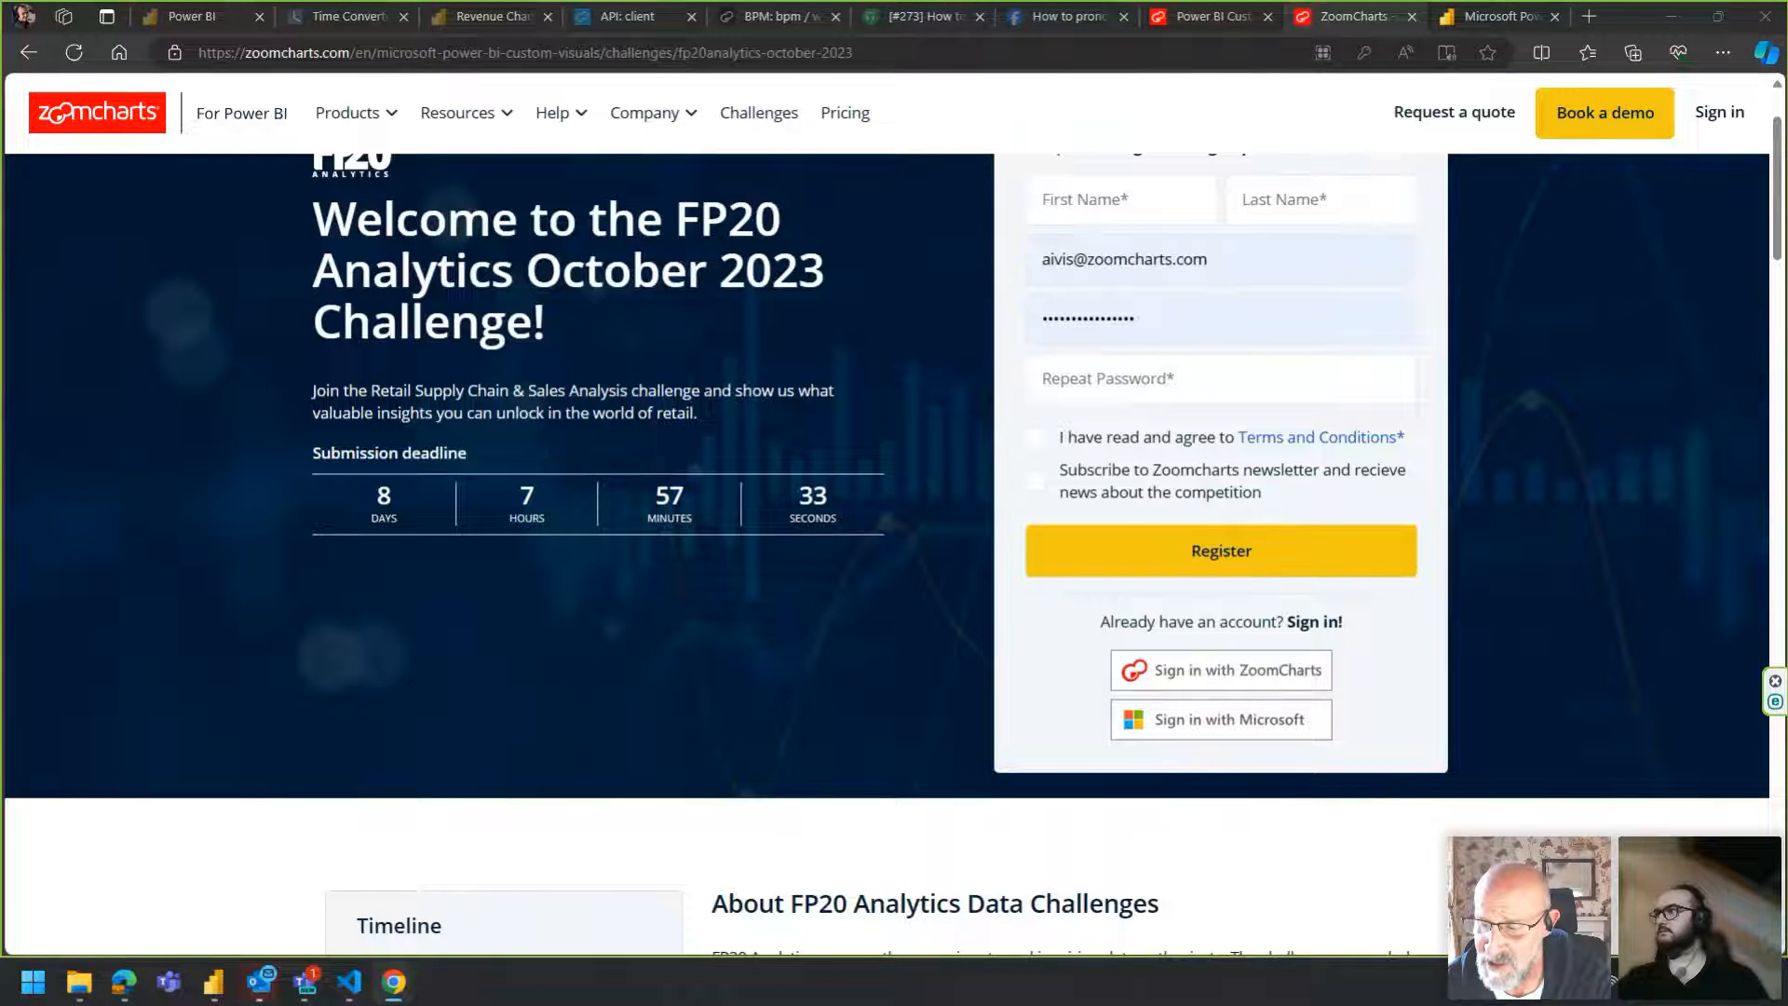